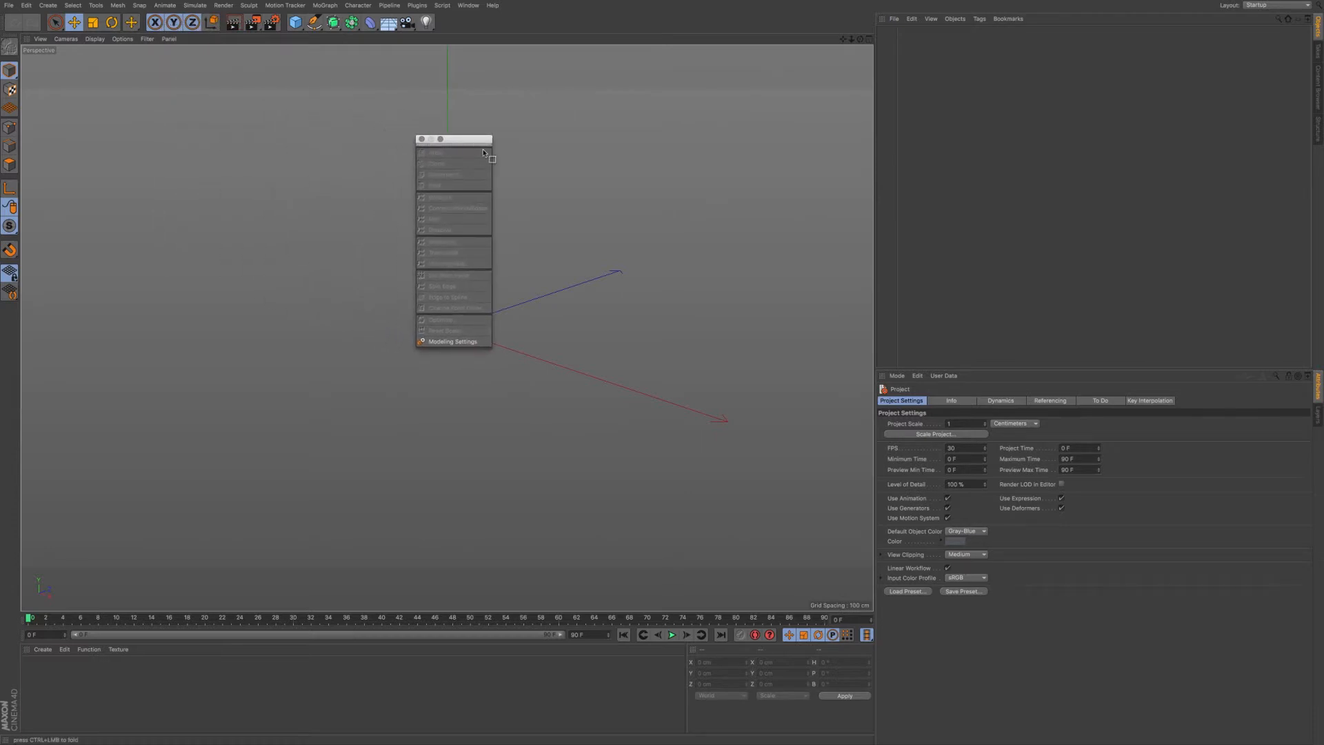
Move the floating modeling commands palette alongside the object list, and add a cube converted to an editable polygon object.
{"action": "left_click_drag", "start_coordinate": [850, 178], "coordinate": [879, 173]}
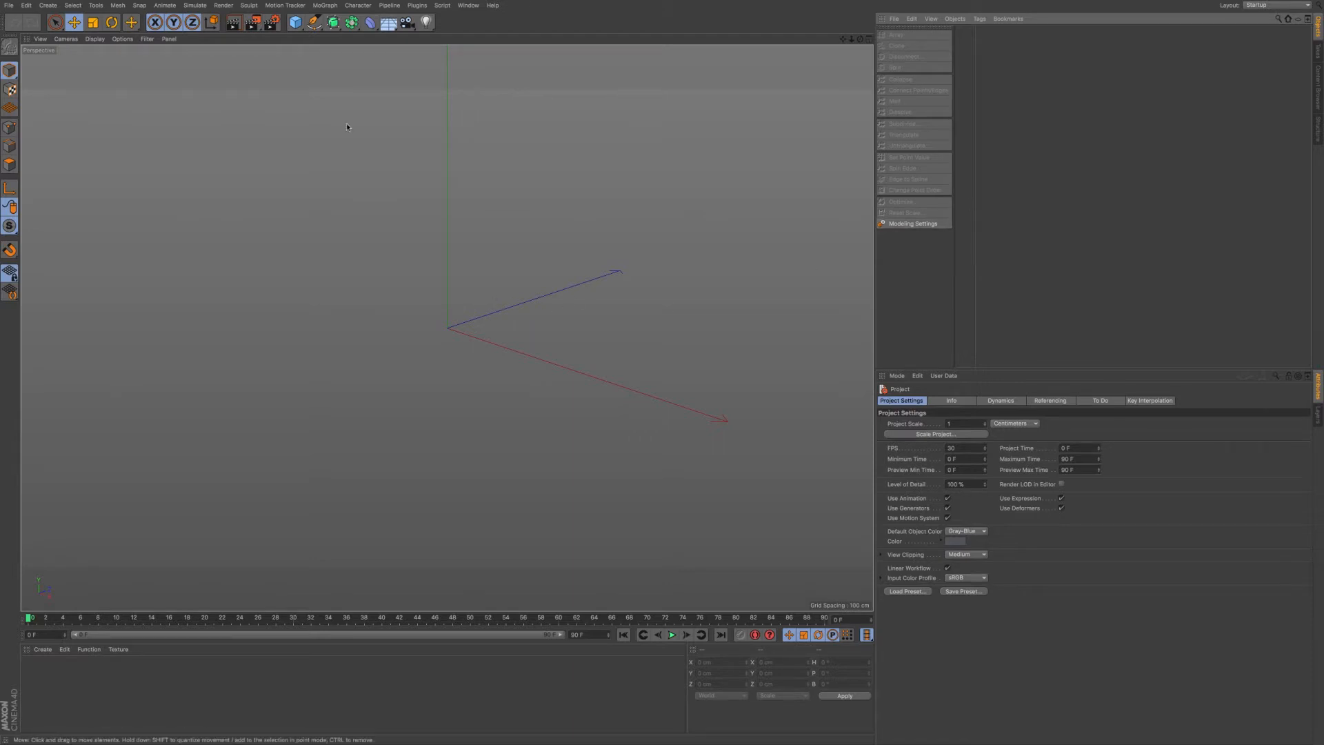
{"action": "left_click", "coordinate": [296, 23]}
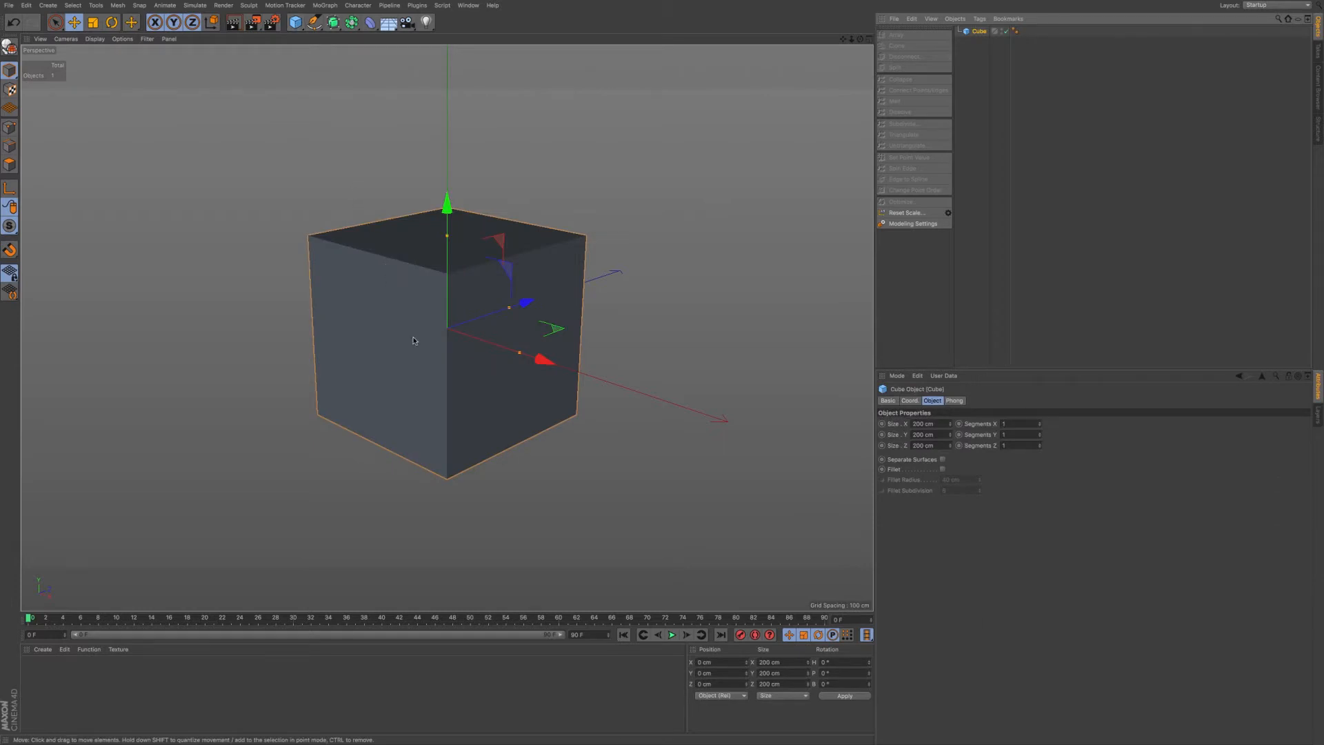
{"action": "key", "text": "c"}
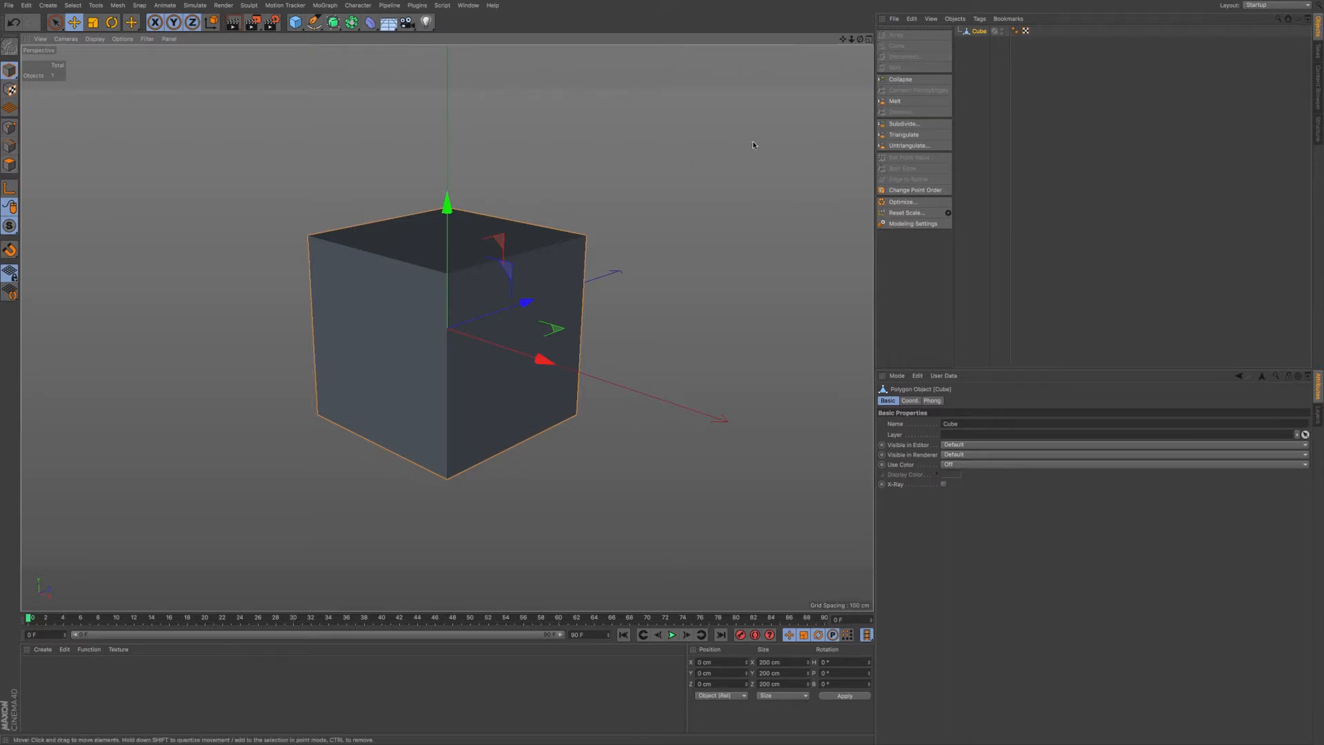
Select the cube's face on the positive X side with Live Selection in polygon mode.
{"action": "left_click", "coordinate": [10, 165]}
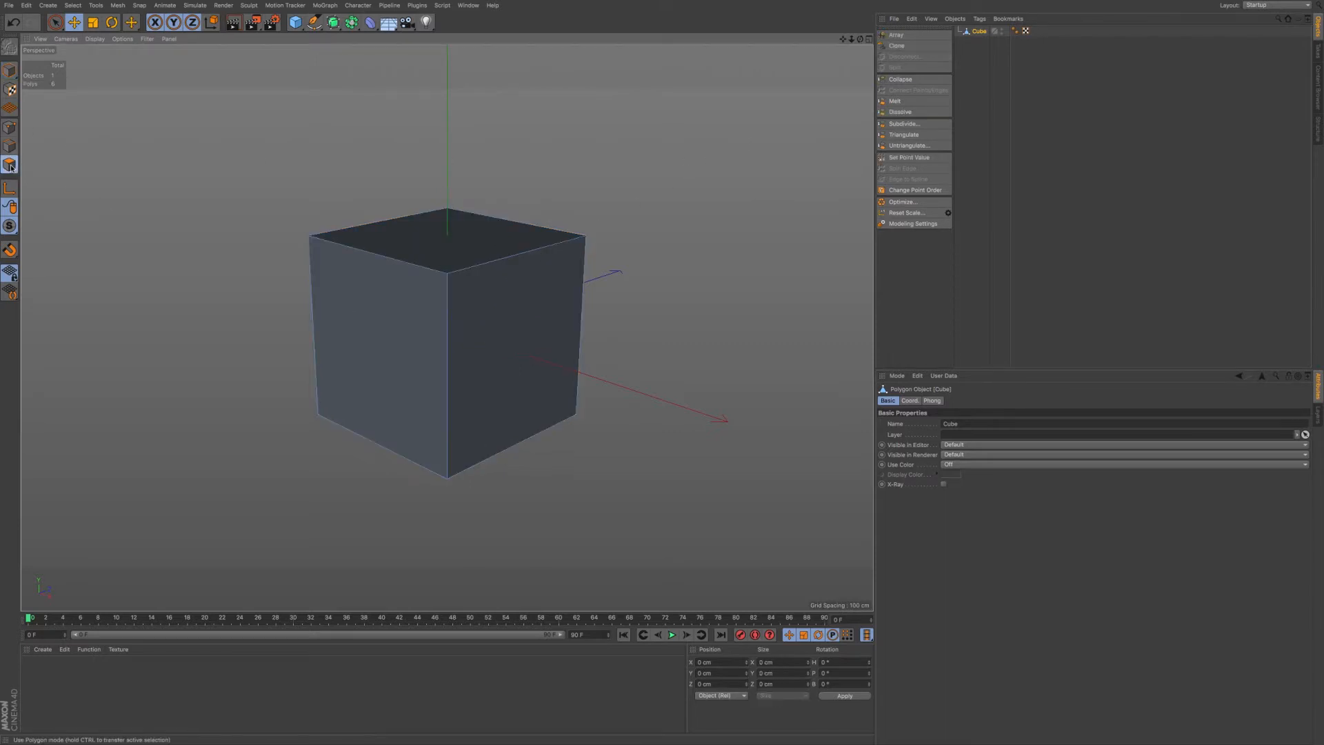
{"action": "left_click", "coordinate": [56, 24]}
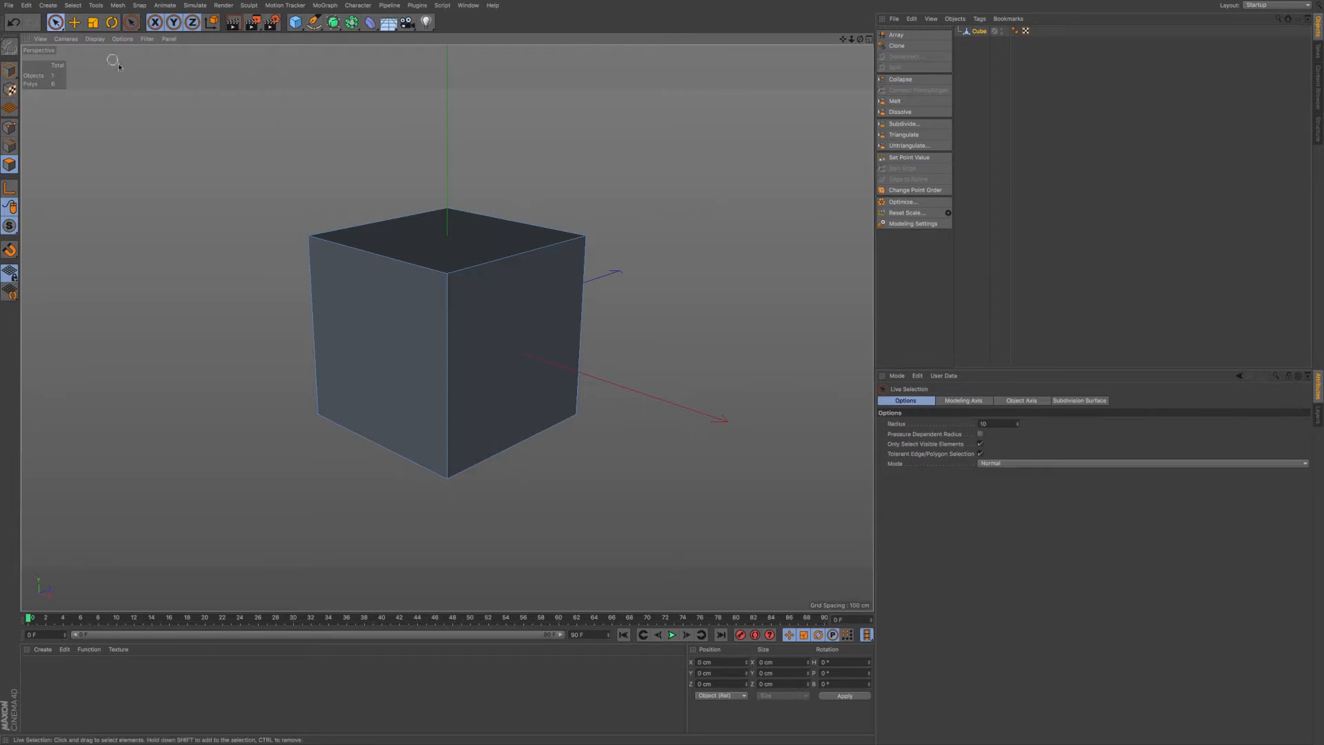
{"action": "left_click", "coordinate": [532, 325]}
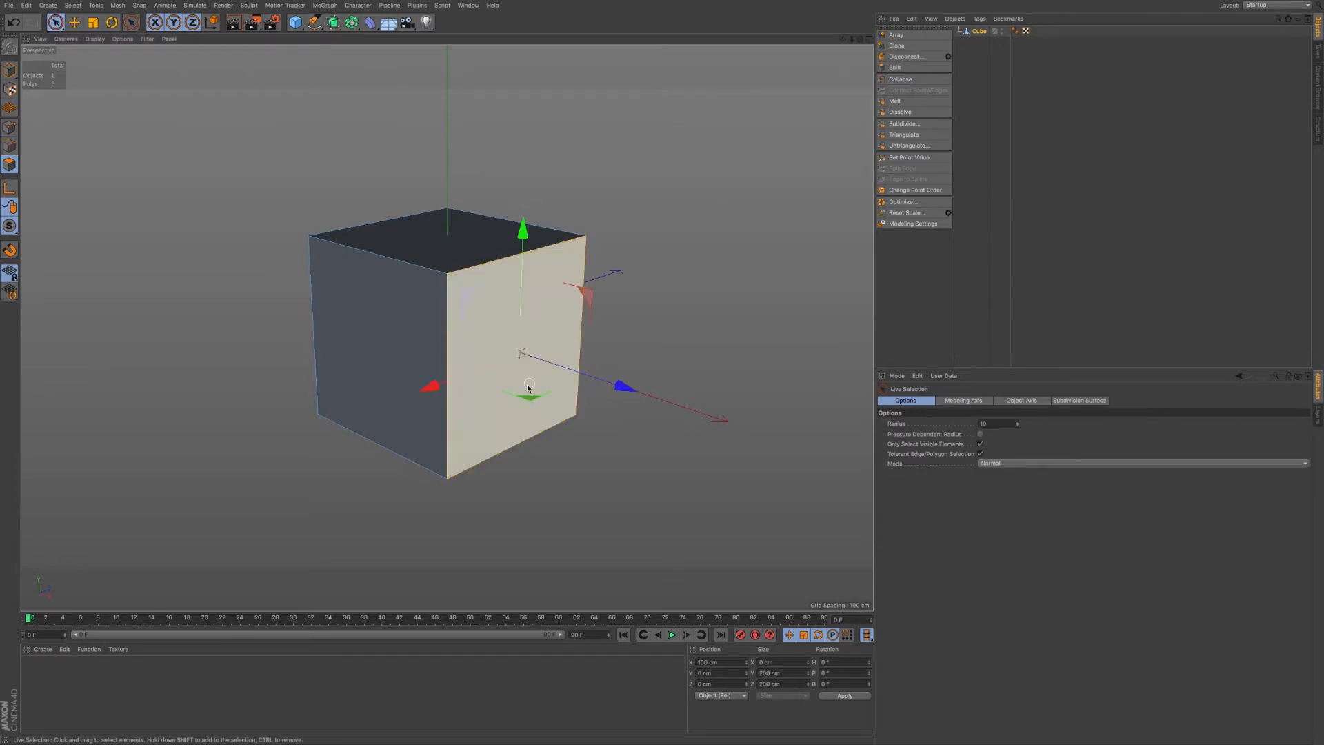
Apply the Array command to the selected face with 3 clones and a 500 cm offset on each axis.
{"action": "middle_click_drag", "start_coordinate": [540, 333], "coordinate": [422, 322], "text": "alt"}
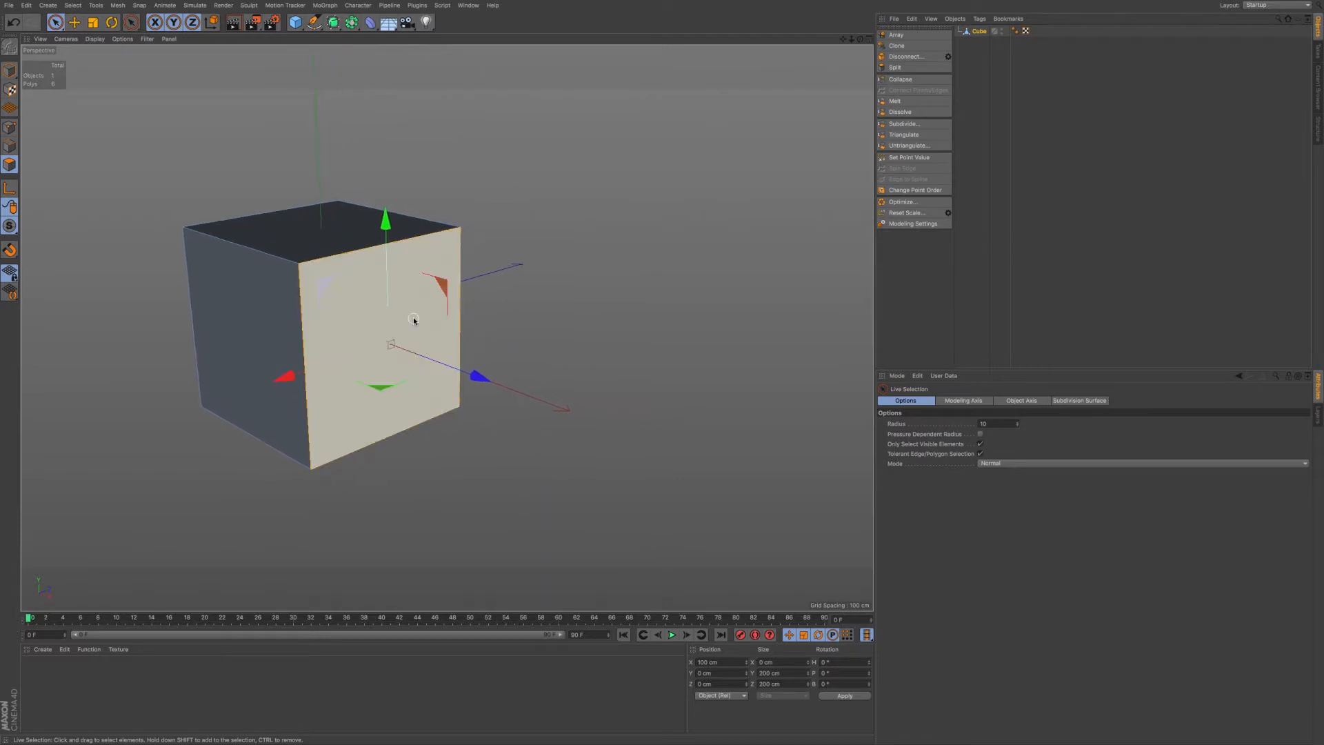
{"action": "scroll", "coordinate": [414, 316], "scroll_direction": "down", "scroll_amount": 4}
{"action": "middle_click_drag", "start_coordinate": [421, 310], "coordinate": [404, 297], "text": "alt"}
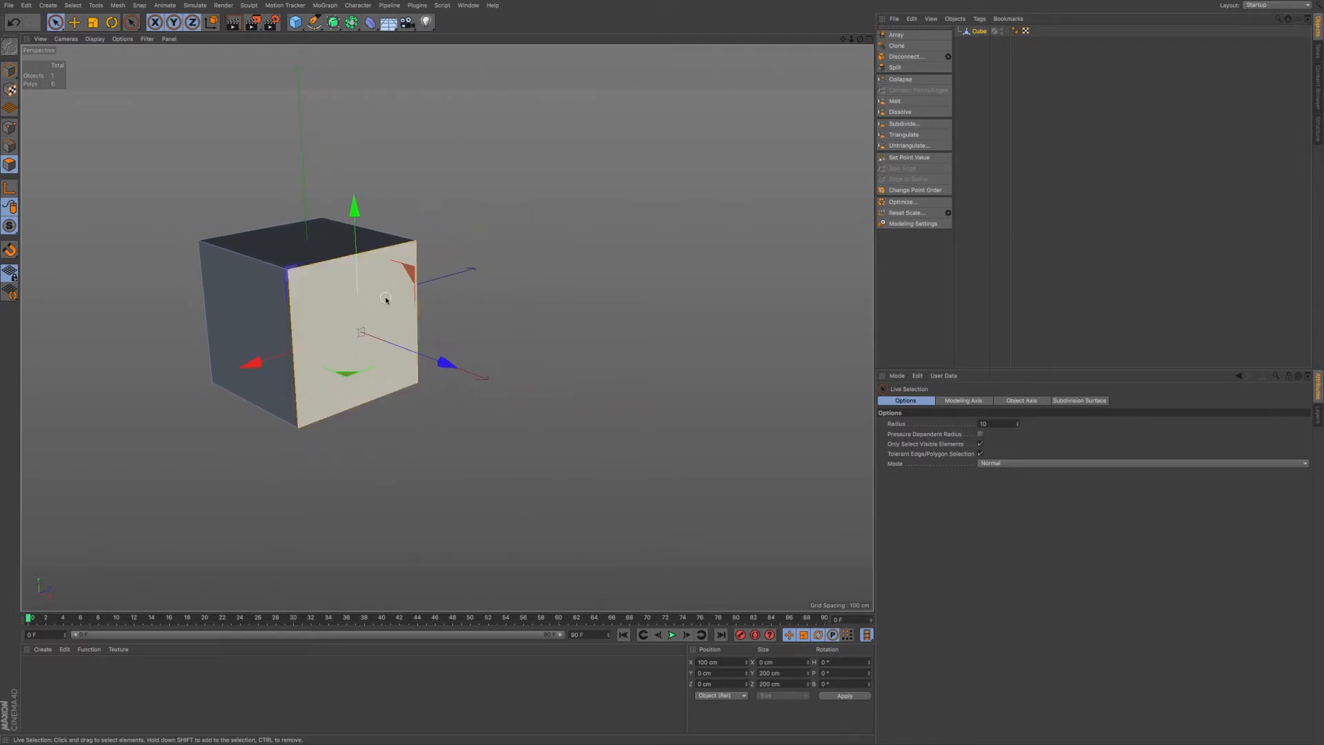
{"action": "left_click_drag", "start_coordinate": [381, 299], "coordinate": [388, 301], "text": "alt"}
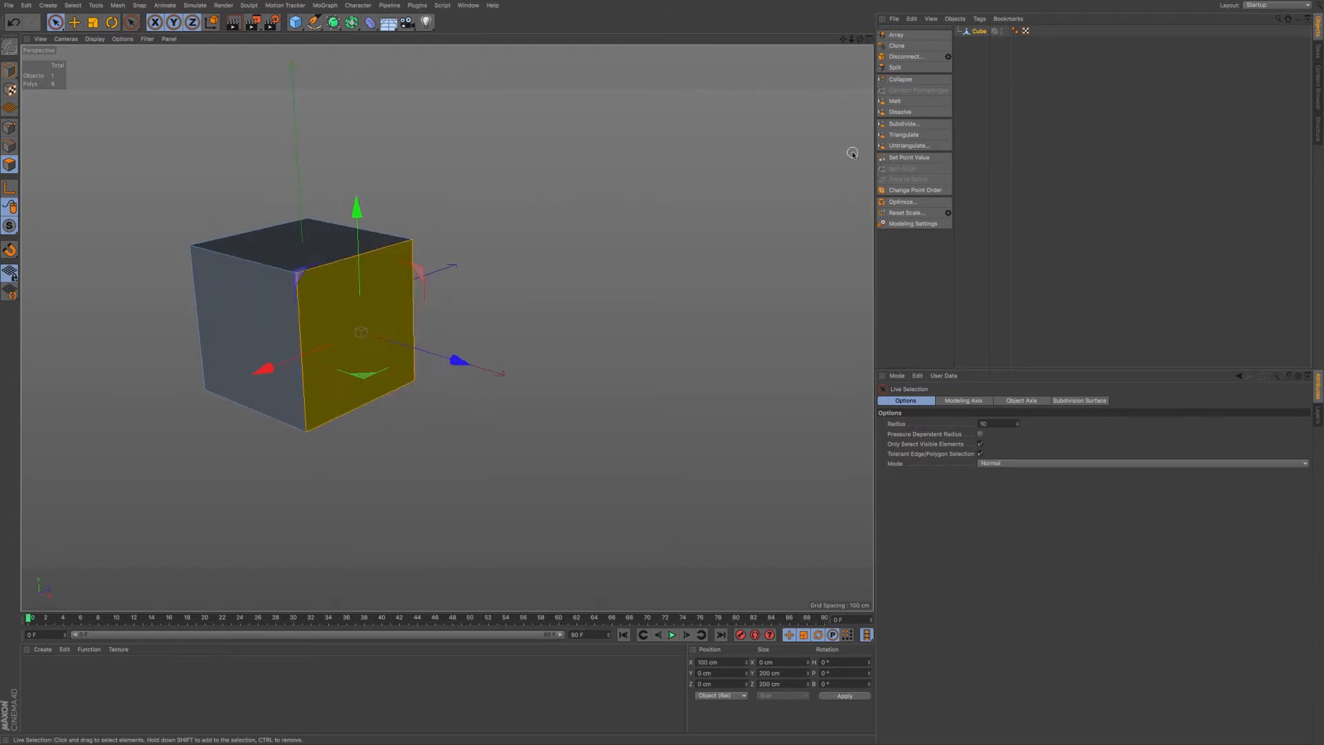
{"action": "left_click", "coordinate": [913, 37]}
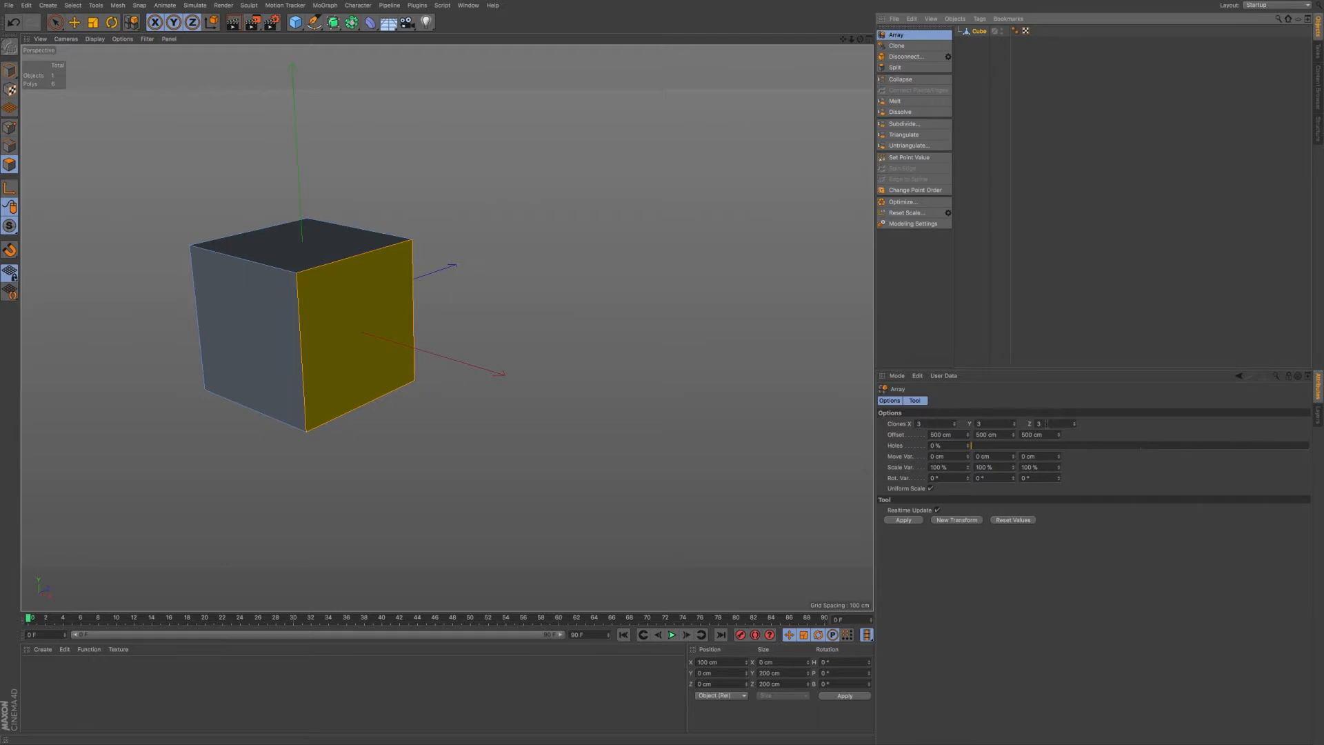
{"action": "left_click", "coordinate": [900, 522]}
Examine the arrayed polygon copies around the cube from several distances and angles.
{"action": "scroll", "coordinate": [682, 369], "scroll_direction": "down", "scroll_amount": 6}
{"action": "scroll", "coordinate": [686, 362], "scroll_direction": "up", "scroll_amount": 8}
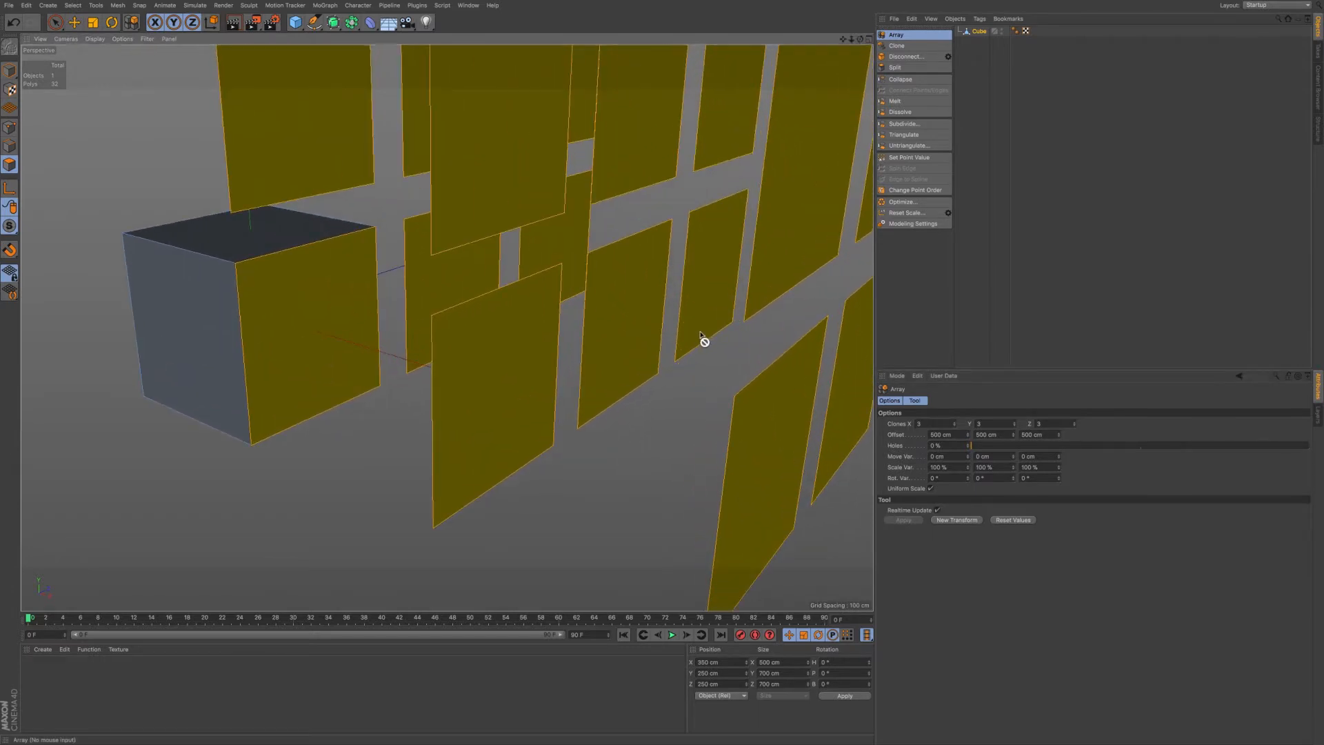
{"action": "left_click_drag", "start_coordinate": [701, 334], "coordinate": [627, 369], "text": "alt"}
{"action": "scroll", "coordinate": [627, 369], "scroll_direction": "down", "scroll_amount": 5}
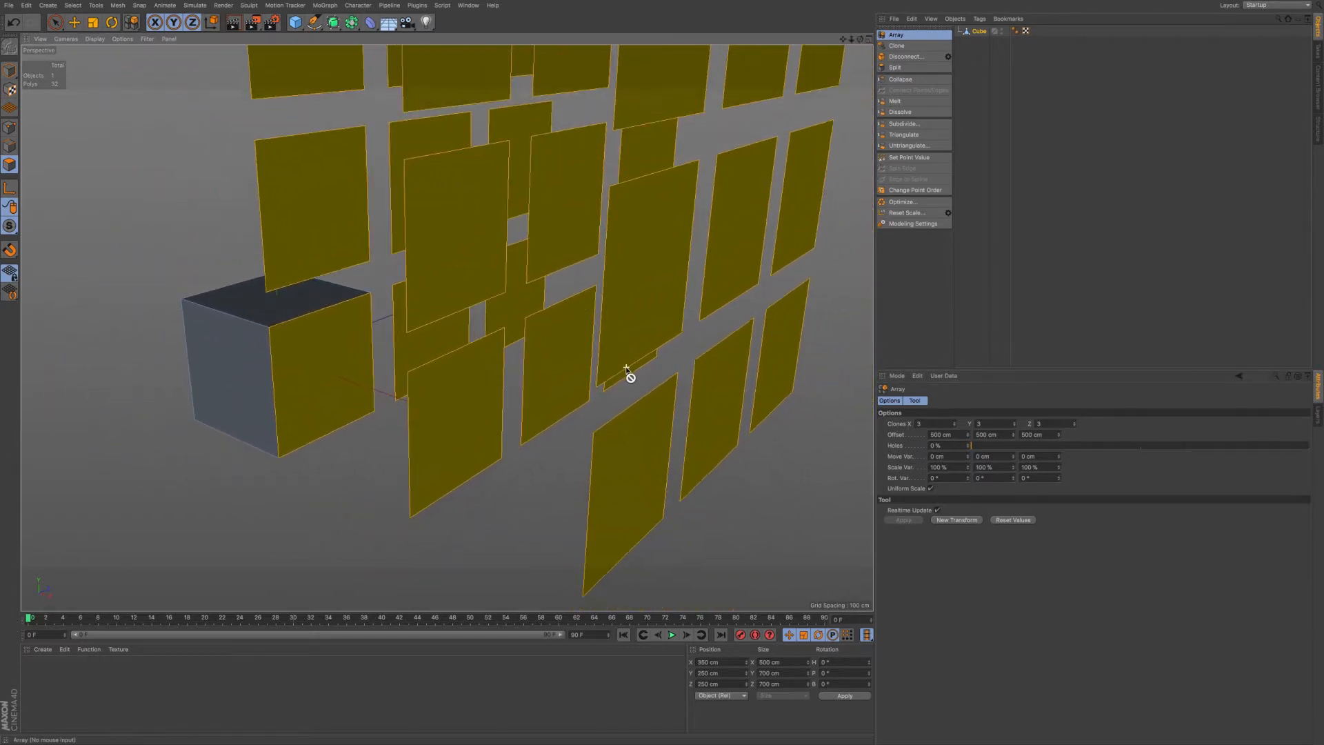
{"action": "scroll", "coordinate": [626, 369], "scroll_direction": "down", "scroll_amount": 3}
{"action": "scroll", "coordinate": [632, 370], "scroll_direction": "up", "scroll_amount": 4}
{"action": "scroll", "coordinate": [665, 325], "scroll_direction": "down", "scroll_amount": 2}
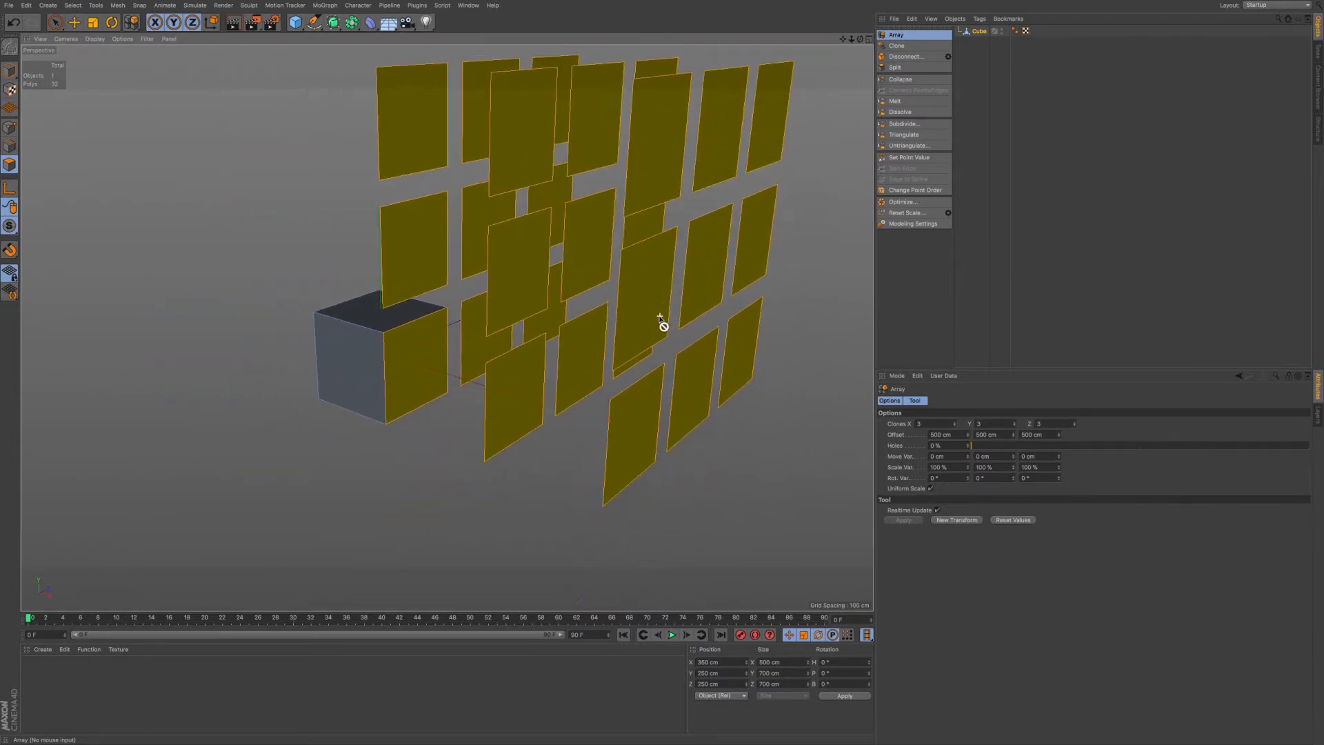
{"action": "middle_click_drag", "start_coordinate": [686, 299], "coordinate": [585, 344], "text": "alt"}
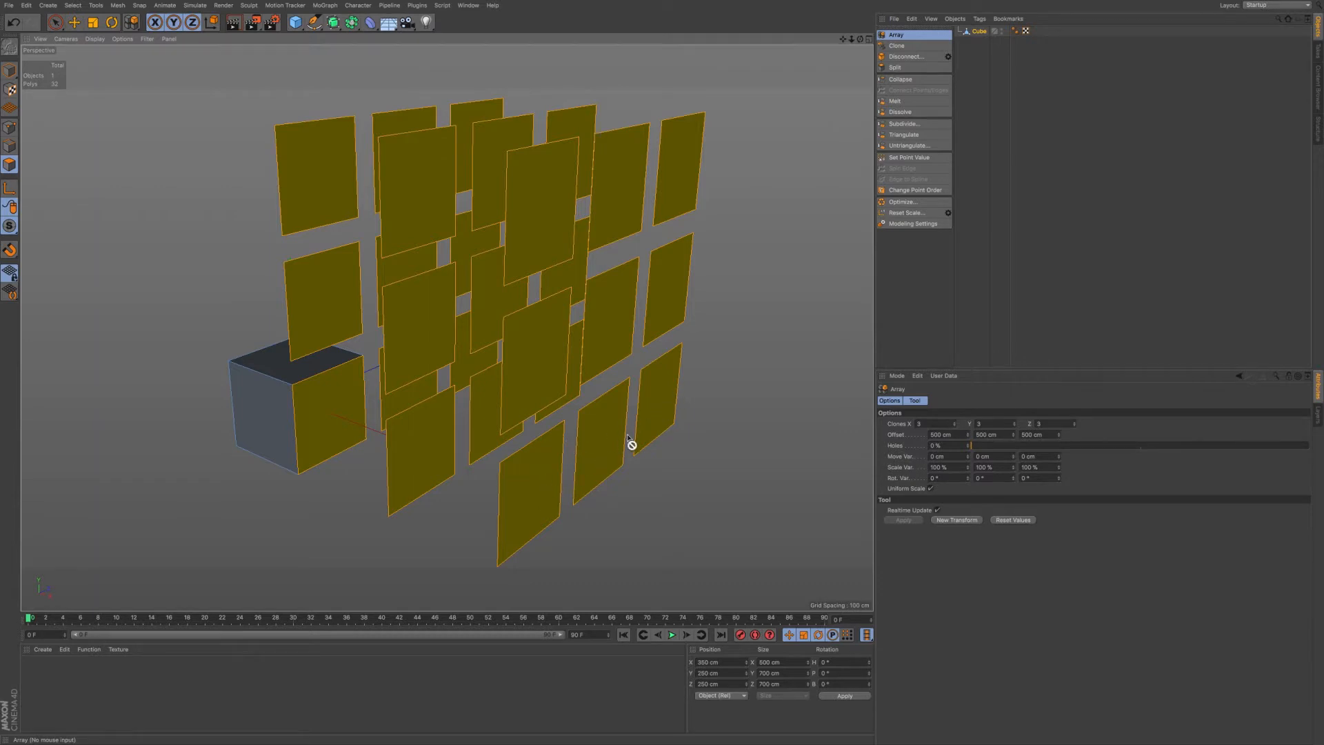
{"action": "middle_click_drag", "start_coordinate": [635, 420], "coordinate": [594, 432], "text": "alt"}
{"action": "left_click_drag", "start_coordinate": [576, 432], "coordinate": [577, 438], "text": "alt"}
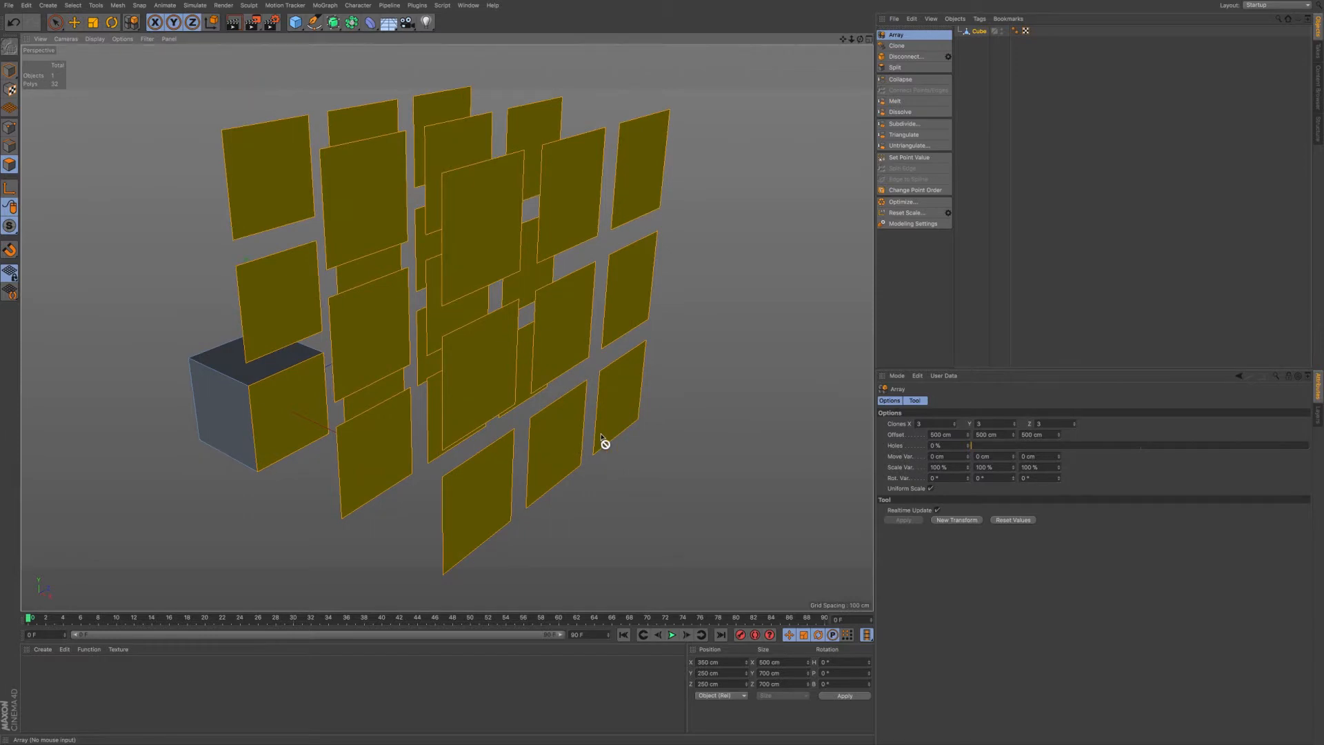
Set the array's clone counts to 5 in X, 4 in Y and 4 in Z.
{"action": "left_click", "coordinate": [955, 423]}
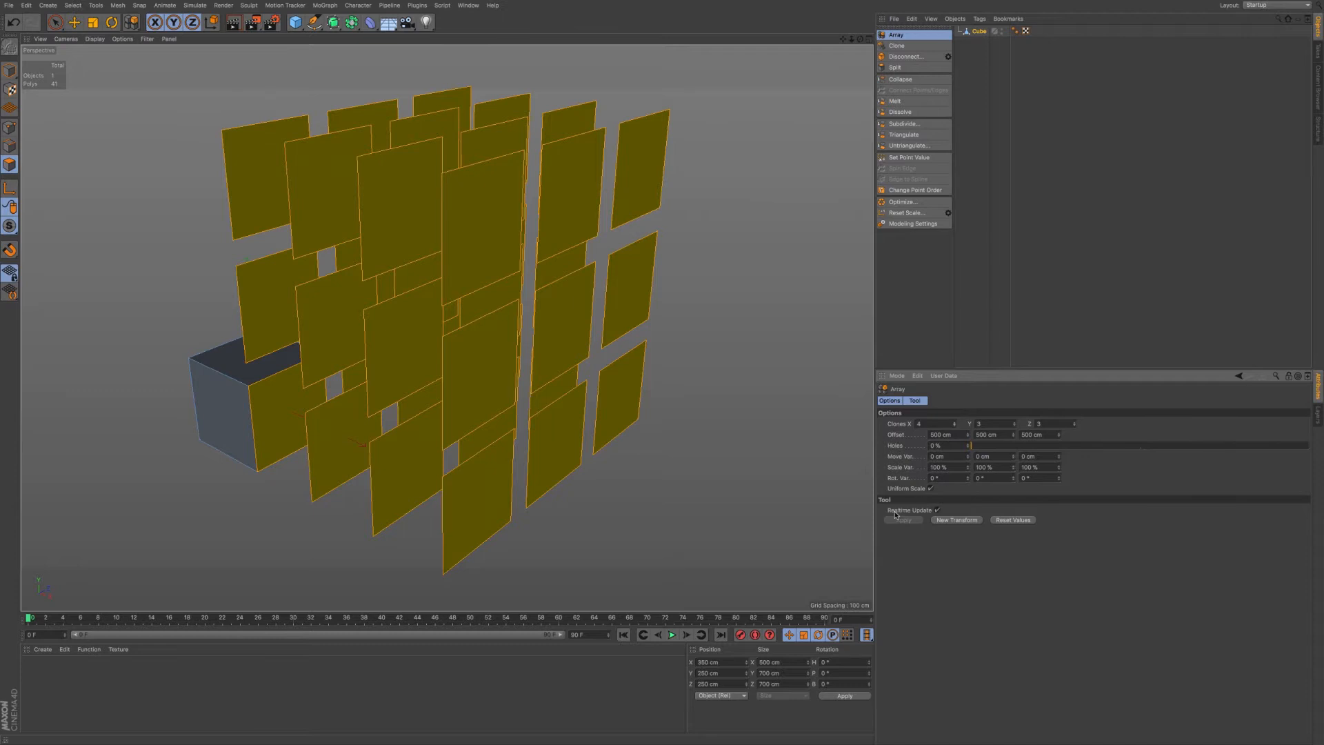
{"action": "left_click", "coordinate": [955, 423]}
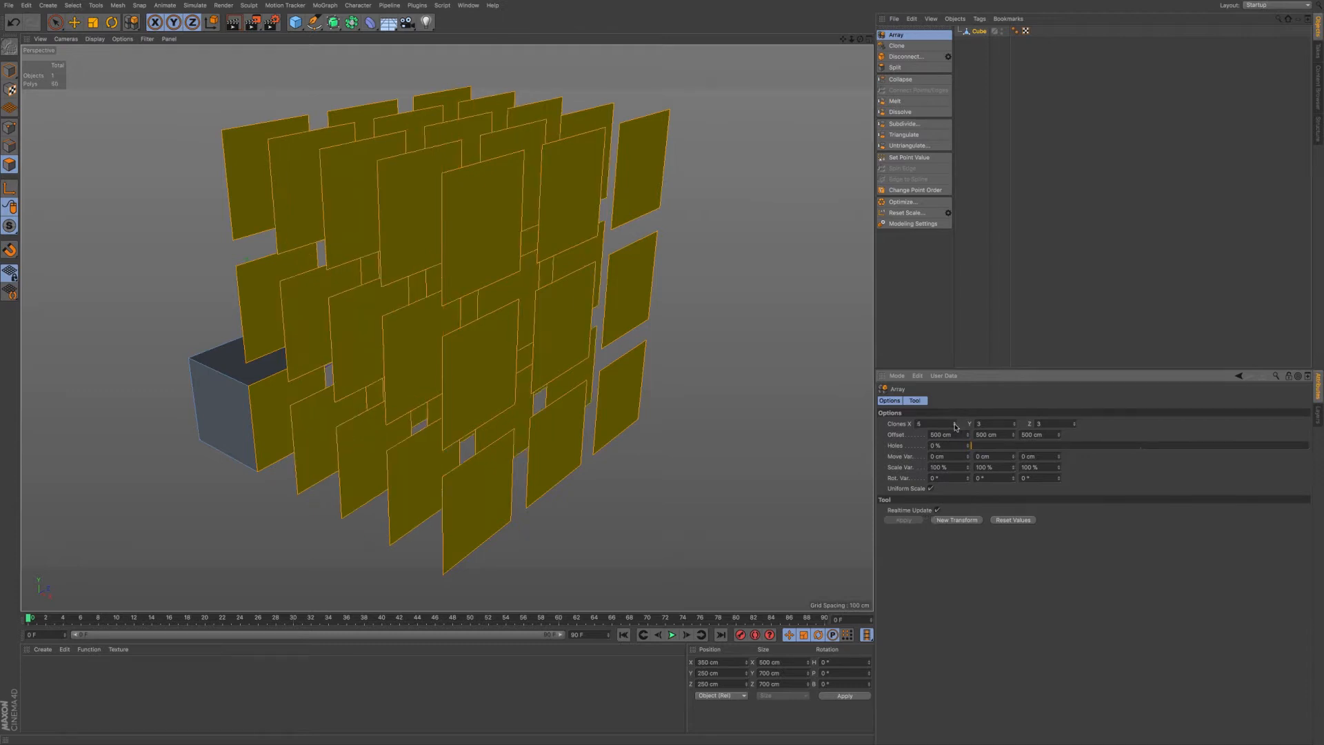
{"action": "left_click", "coordinate": [1014, 422]}
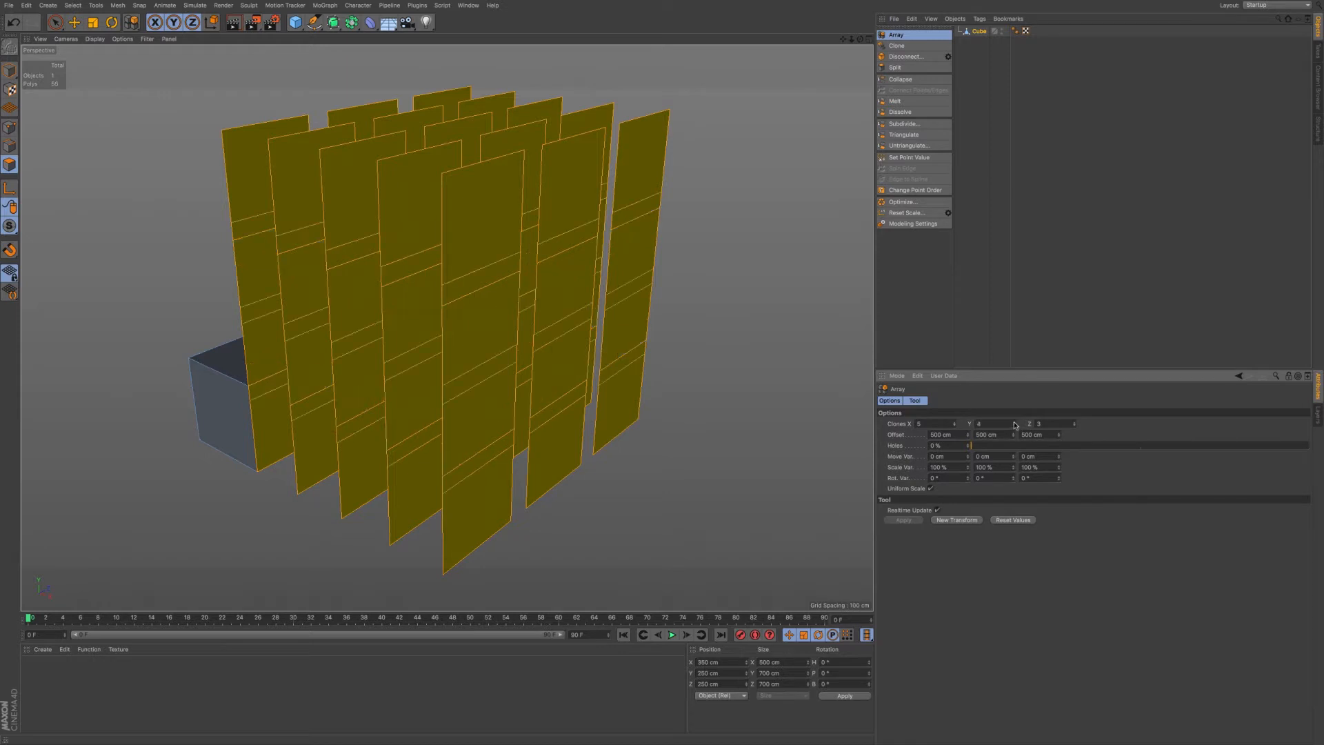
{"action": "left_click", "coordinate": [1074, 422]}
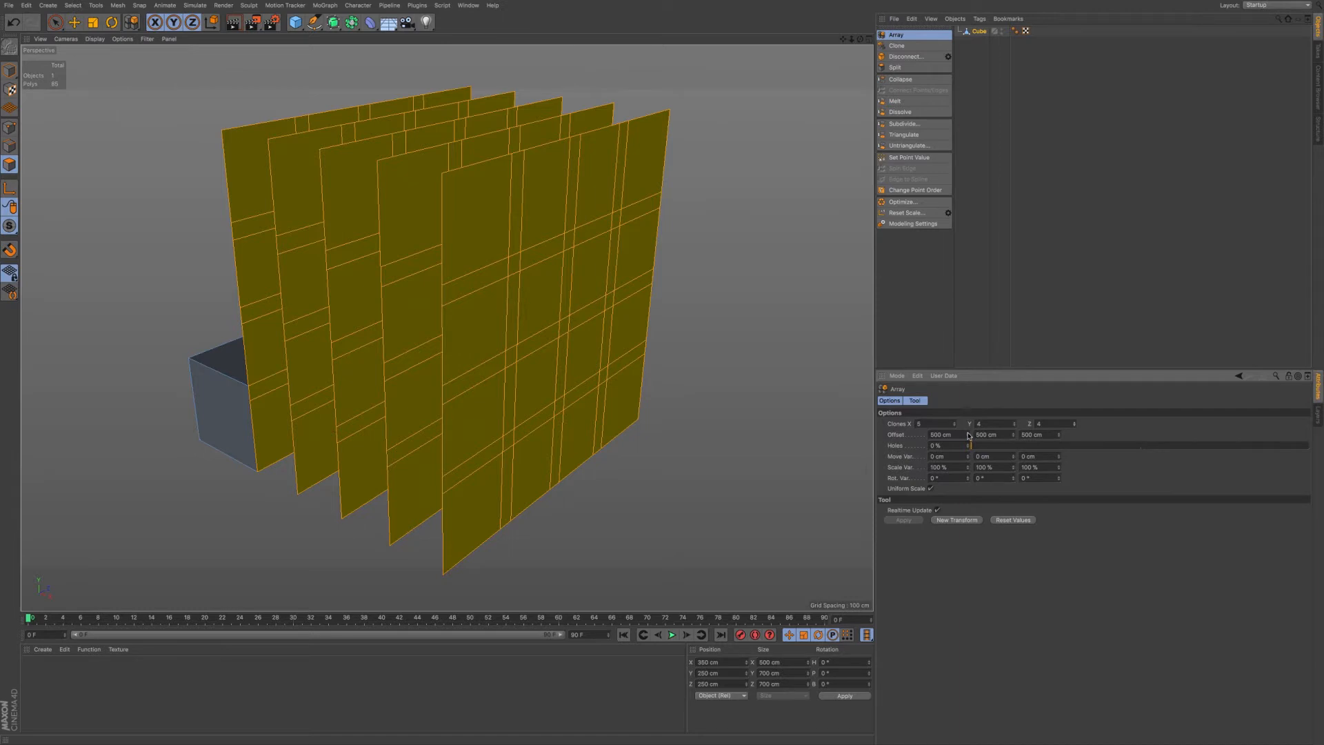
Set the array offsets to 681 cm in X, 797 cm in Y and 762 cm in Z.
{"action": "left_click_drag", "start_coordinate": [970, 437], "coordinate": [997, 445]}
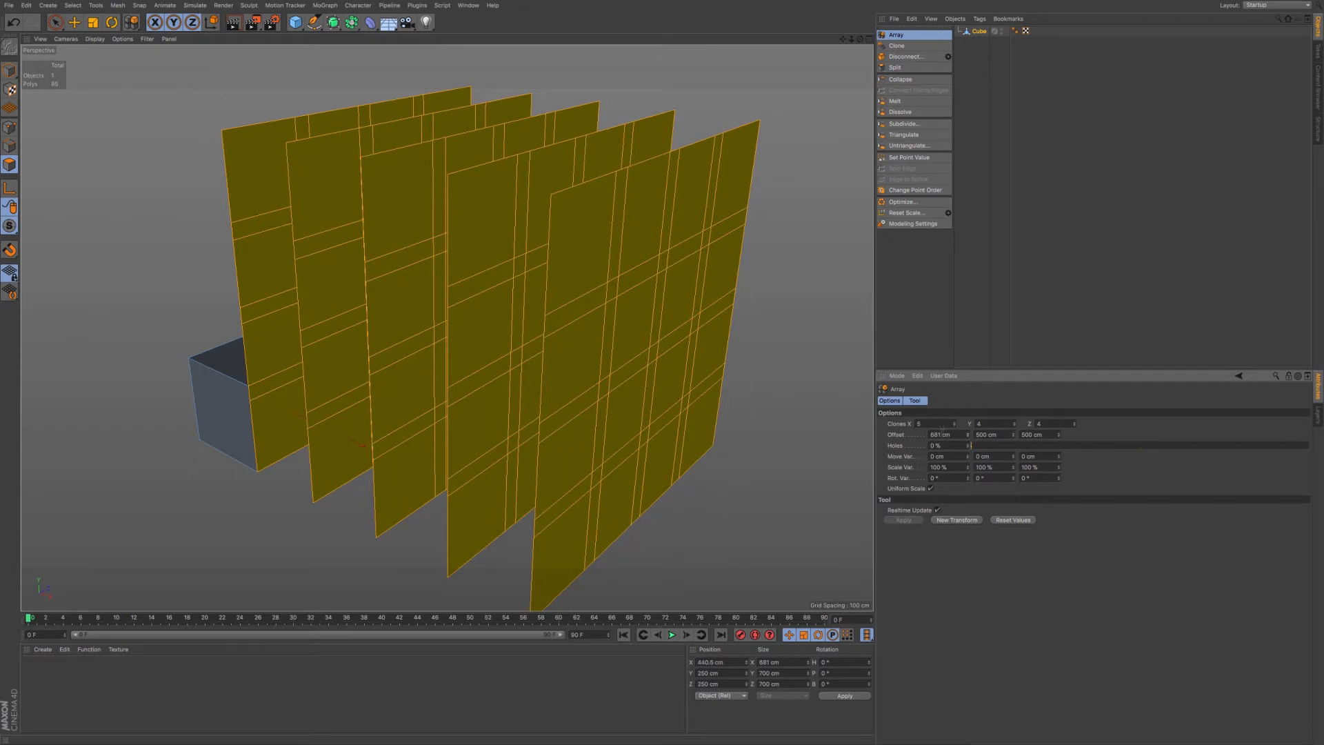
{"action": "left_click_drag", "start_coordinate": [1014, 436], "coordinate": [1114, 436]}
{"action": "scroll", "coordinate": [600, 444], "scroll_direction": "down", "scroll_amount": 5}
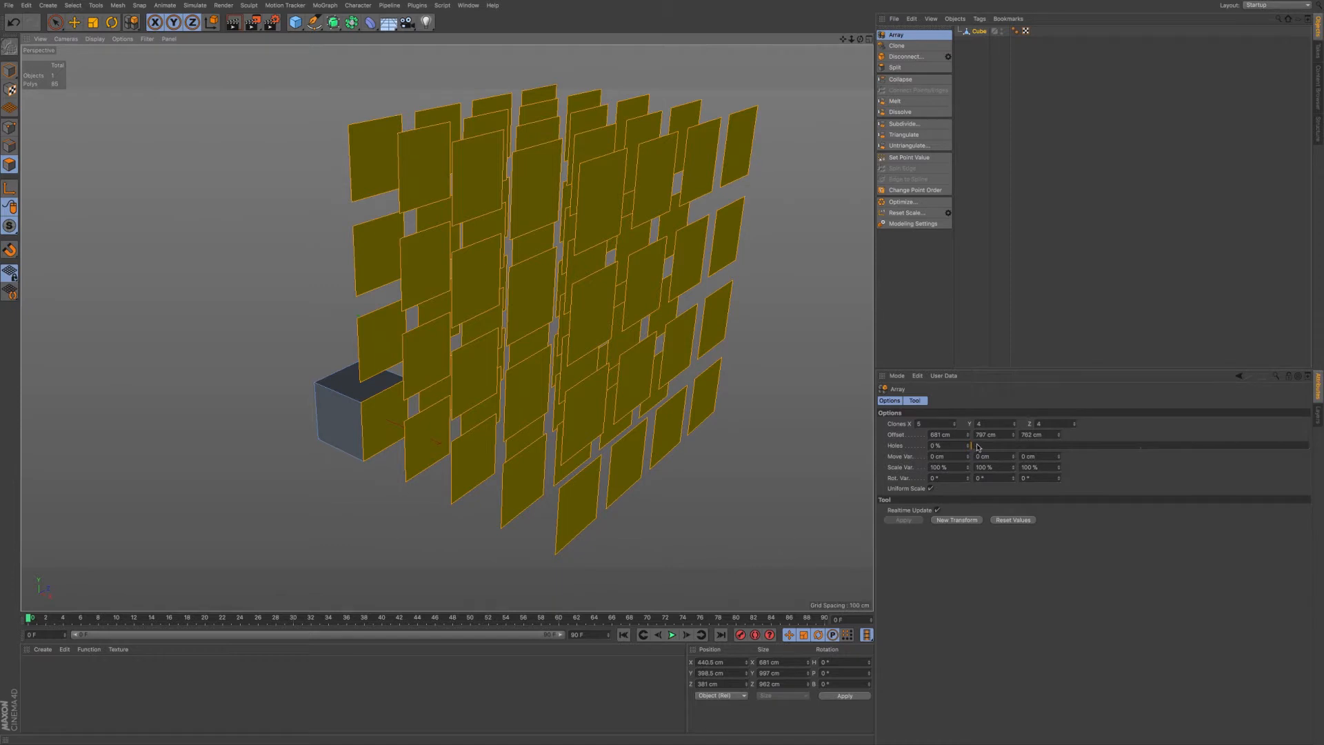
Set the array's Holes value to 29% to randomly leave out some of the polygon copies.
{"action": "left_click_drag", "start_coordinate": [977, 447], "coordinate": [1068, 450]}
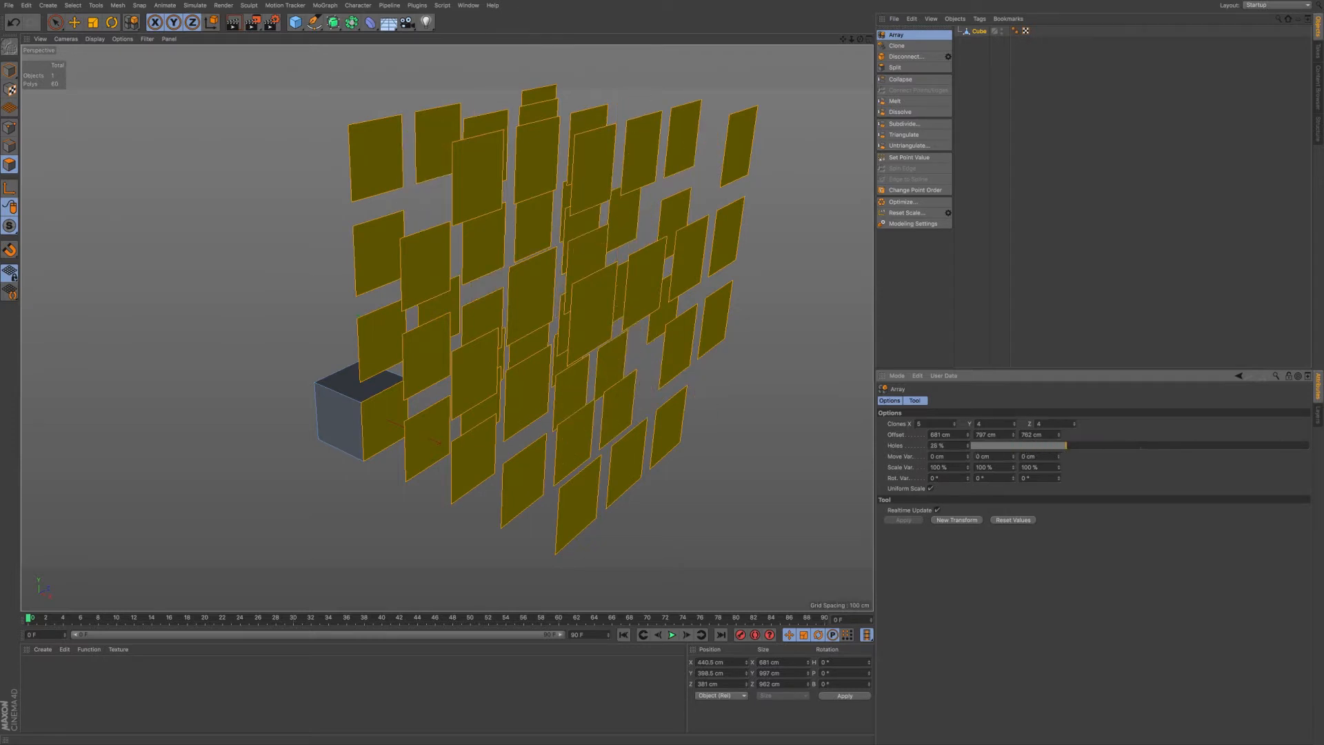
{"action": "left_click_drag", "start_coordinate": [950, 446], "coordinate": [912, 446]}
{"action": "left_click", "coordinate": [969, 445]}
{"action": "left_click", "coordinate": [969, 448]}
{"action": "left_click", "coordinate": [968, 443]}
{"action": "left_click", "coordinate": [969, 443]}
{"action": "left_click", "coordinate": [969, 443]}
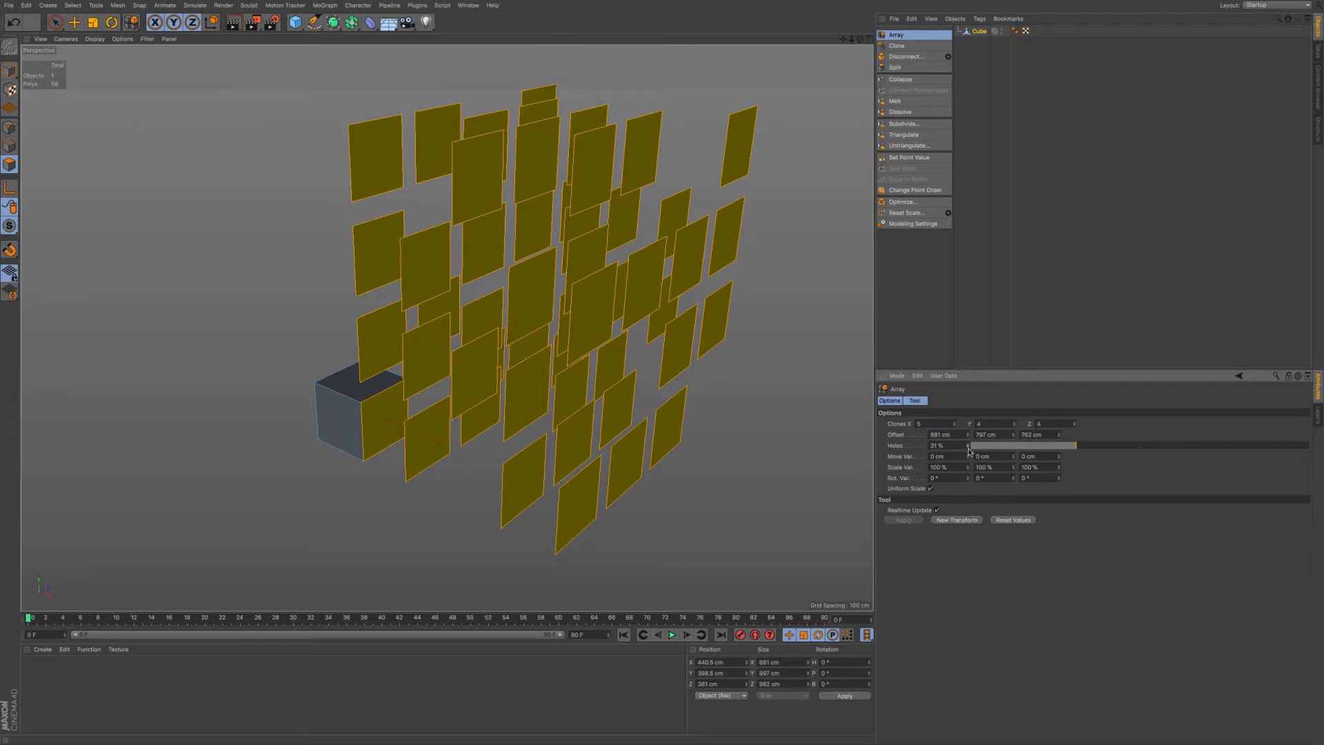
{"action": "left_click", "coordinate": [968, 448]}
Set the array's move variation to 113 cm in X, 51 cm in Y and 67 cm in Z.
{"action": "left_click", "coordinate": [968, 455]}
{"action": "left_click_drag", "start_coordinate": [967, 456], "coordinate": [903, 468]}
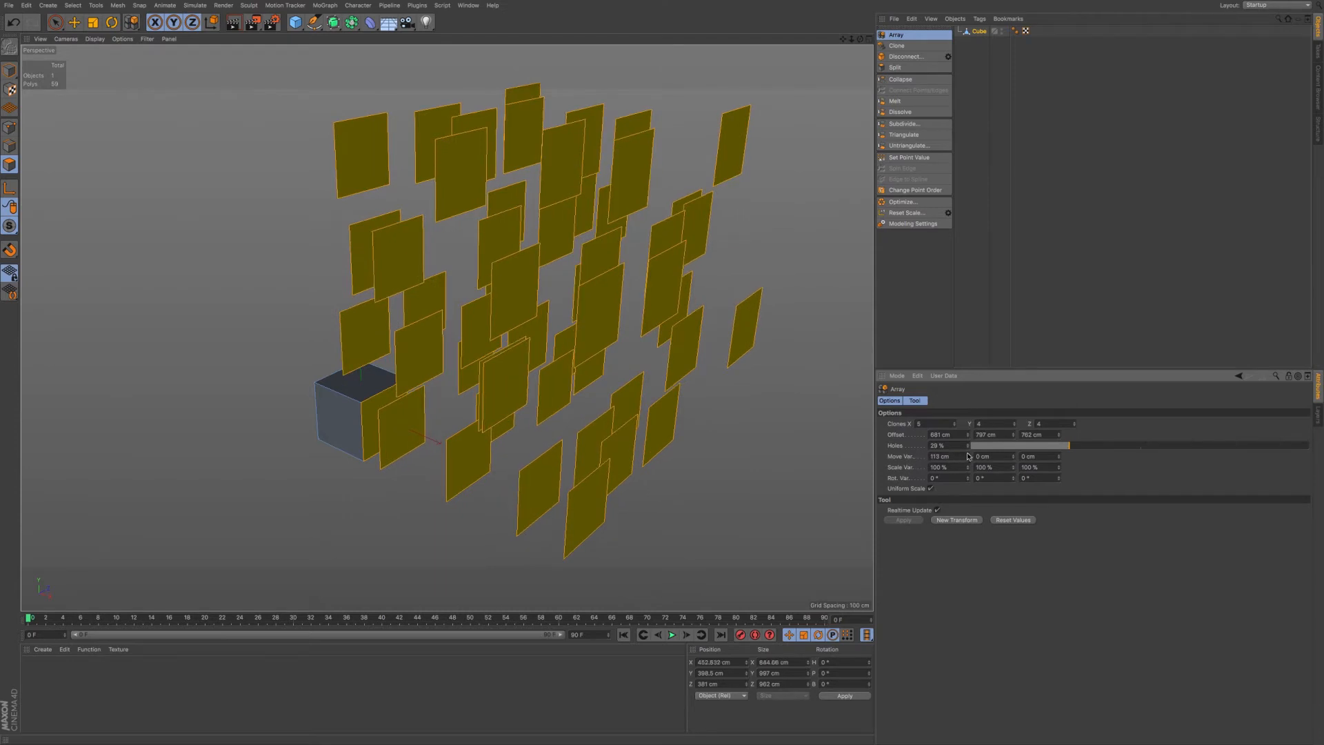
{"action": "left_click_drag", "start_coordinate": [1016, 458], "coordinate": [1061, 470]}
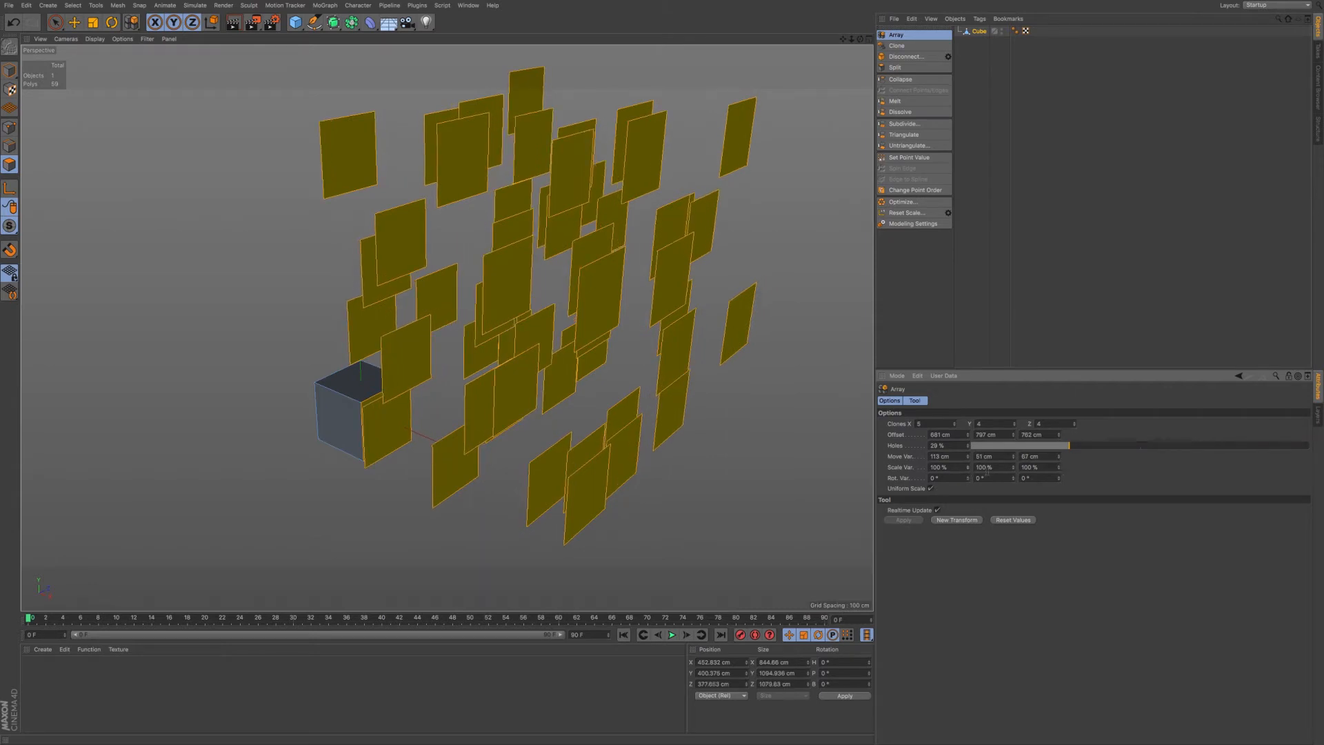
Set the array's scale variation to 100% in X, 42% in Y and 31% in Z.
{"action": "left_click_drag", "start_coordinate": [968, 469], "coordinate": [968, 478]}
{"action": "left_click_drag", "start_coordinate": [1014, 469], "coordinate": [1014, 504]}
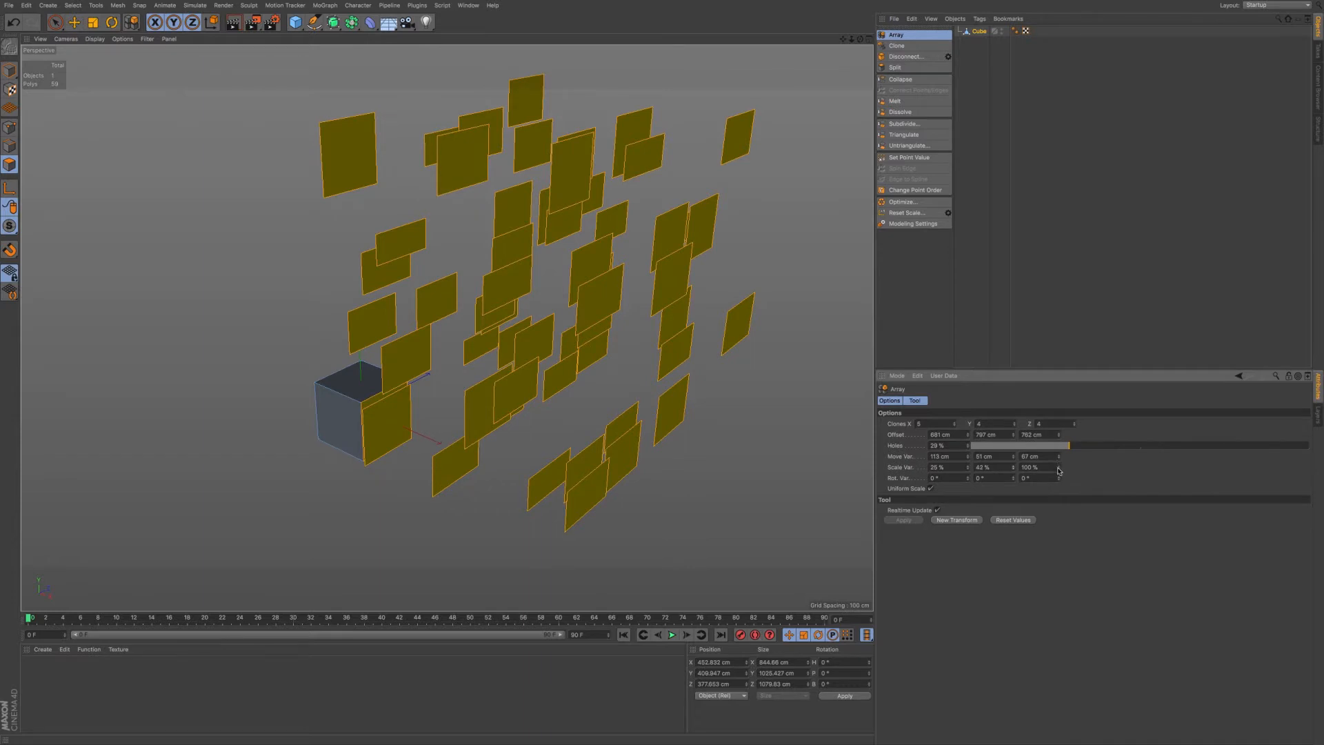
{"action": "left_click_drag", "start_coordinate": [1061, 469], "coordinate": [1061, 510]}
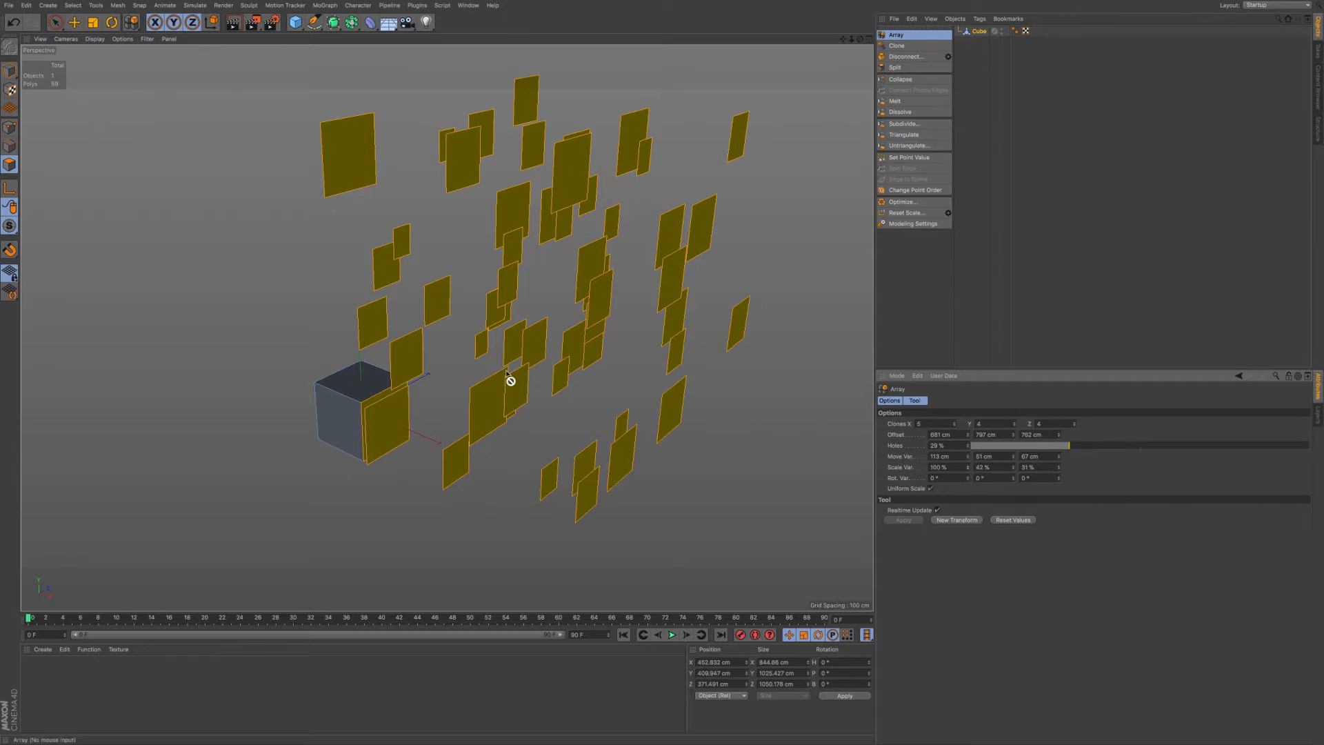
Set the array's rotation variation to 57°, 64° and 63° on its three axes.
{"action": "left_click", "coordinate": [948, 478]}
{"action": "type", "text": "57"}
{"action": "key", "text": "Return"}
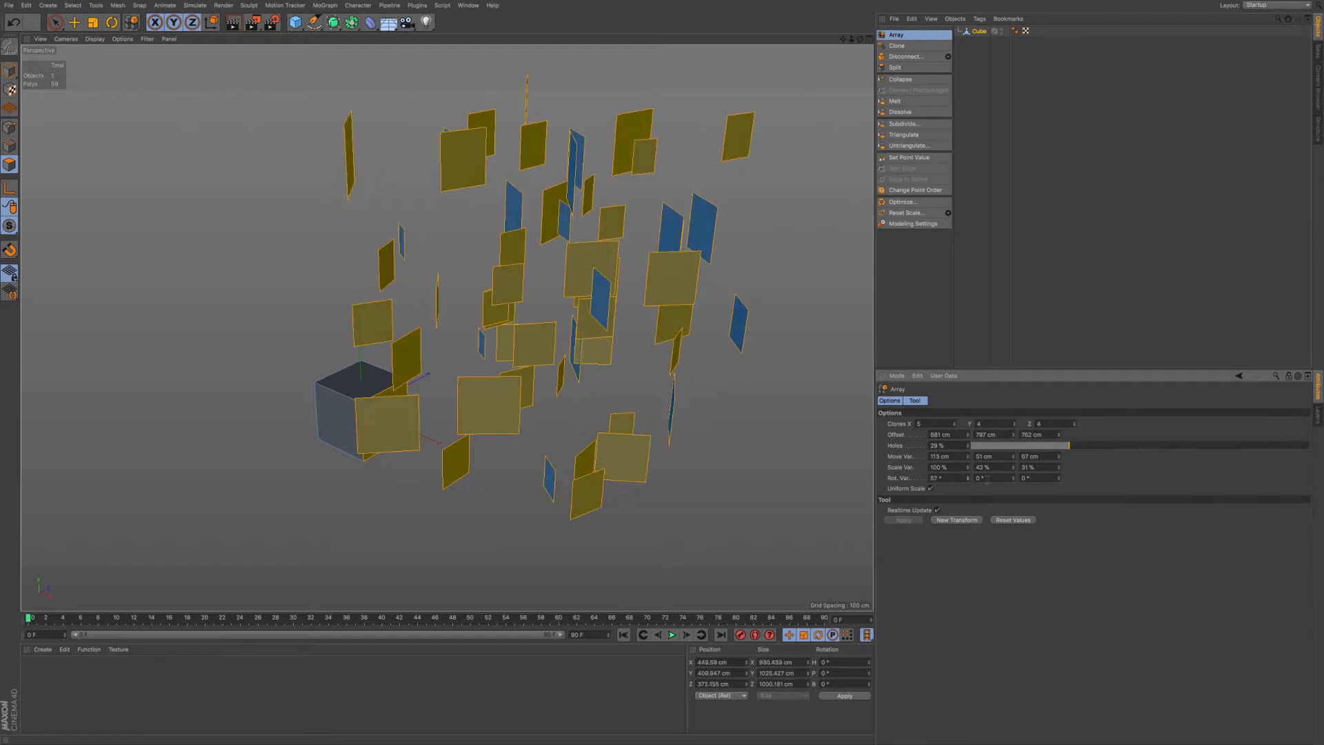
{"action": "left_click_drag", "start_coordinate": [1014, 479], "coordinate": [1046, 490]}
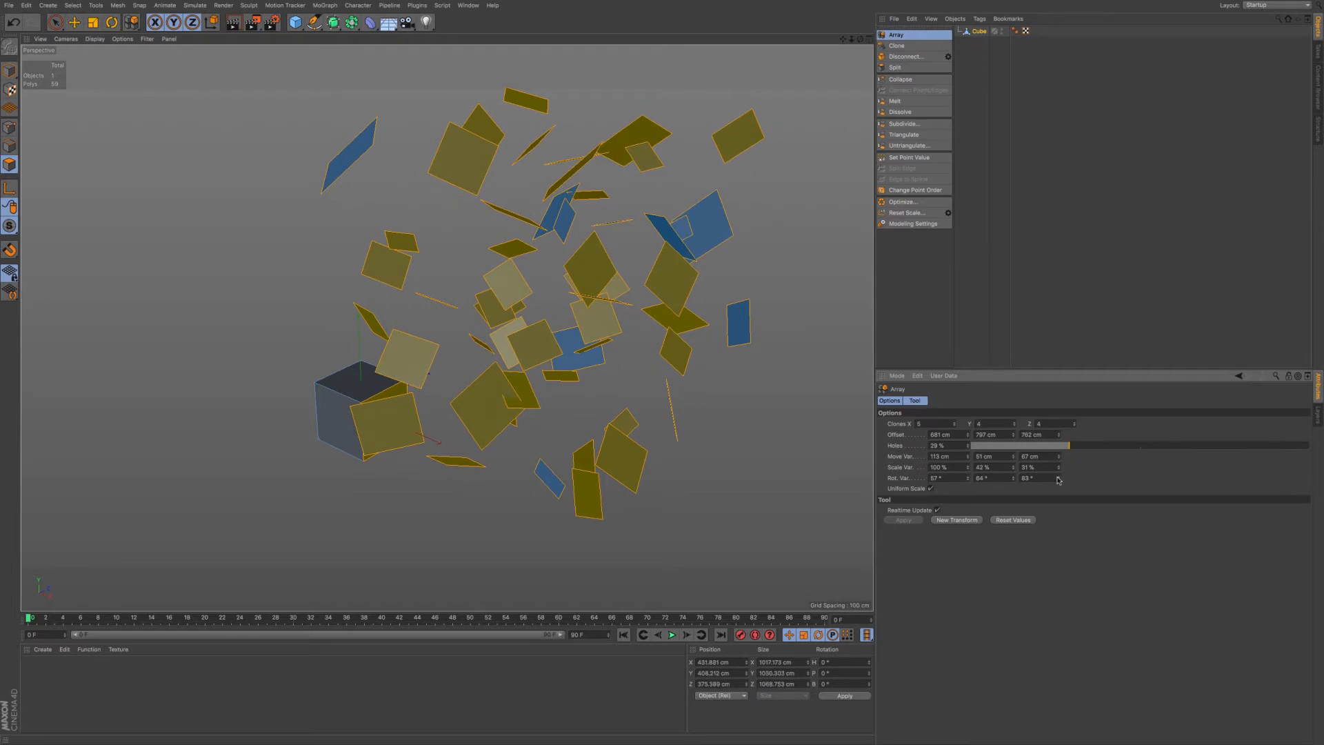
Turn off Uniform Scale for the array to compare the copies, and turn it back on.
{"action": "left_click", "coordinate": [931, 488]}
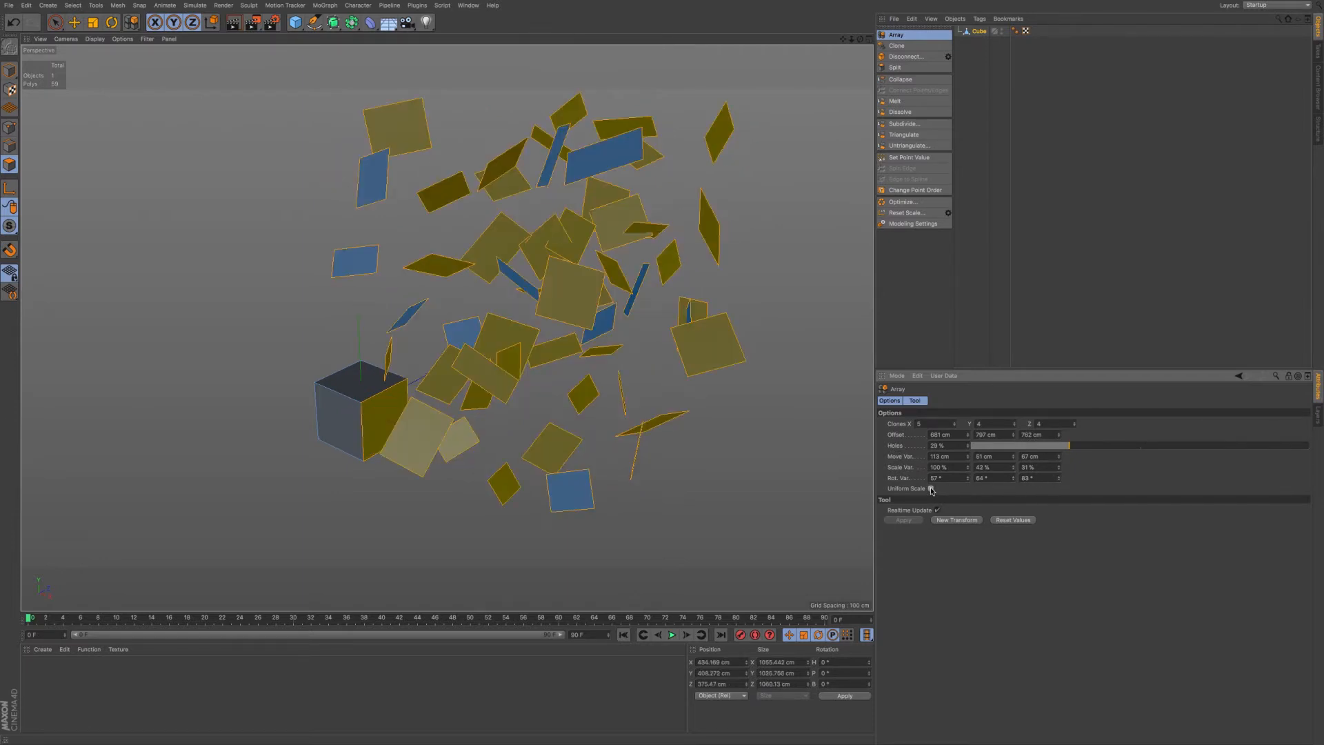
{"action": "left_click", "coordinate": [931, 488]}
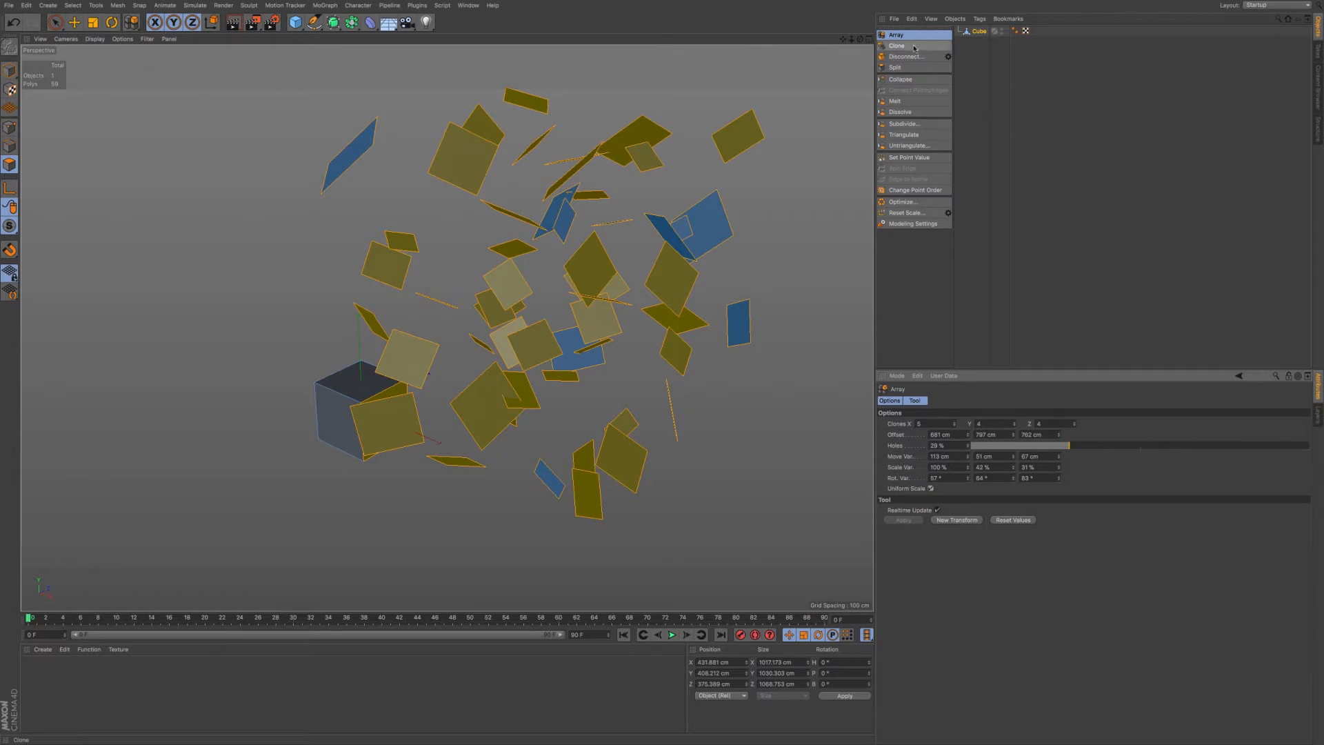
Hide the arrayed cube object in the viewport and rename it Array.
{"action": "left_click", "coordinate": [1002, 29]}
{"action": "left_click", "coordinate": [1001, 29]}
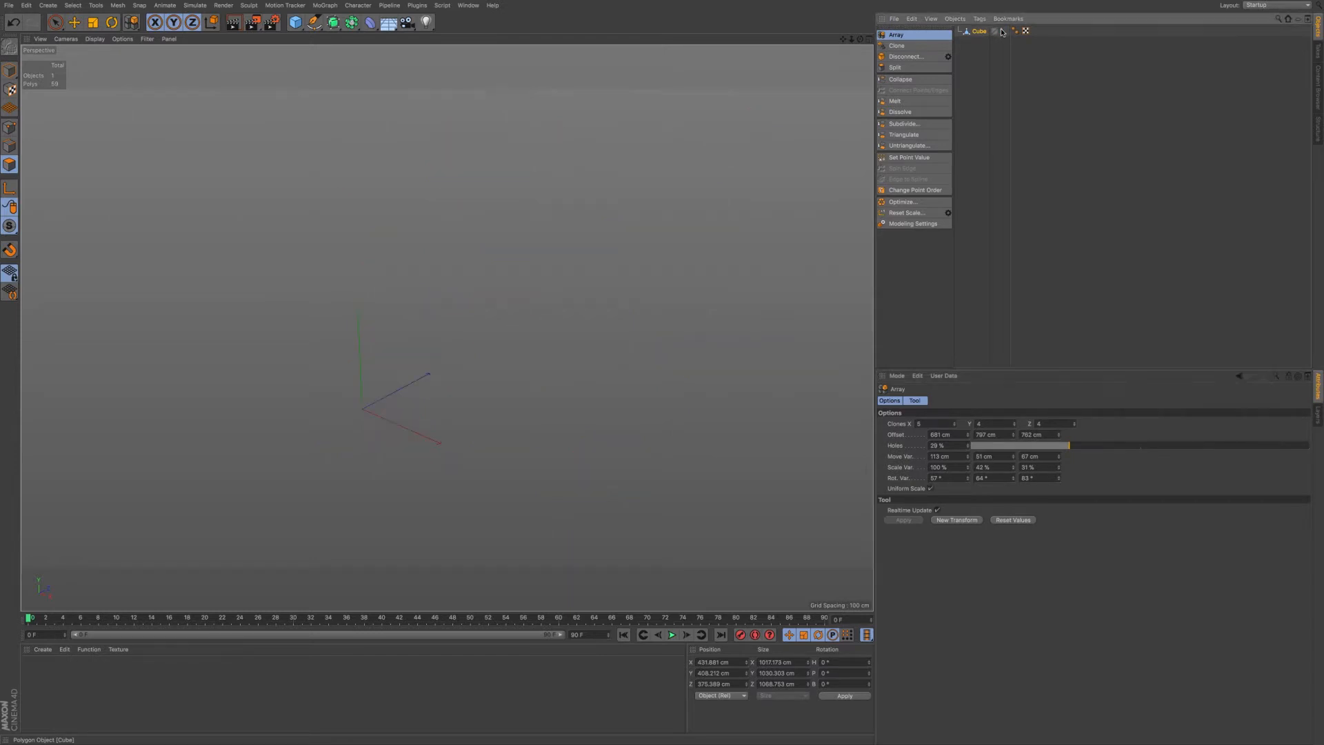
{"action": "double_click", "coordinate": [978, 31]}
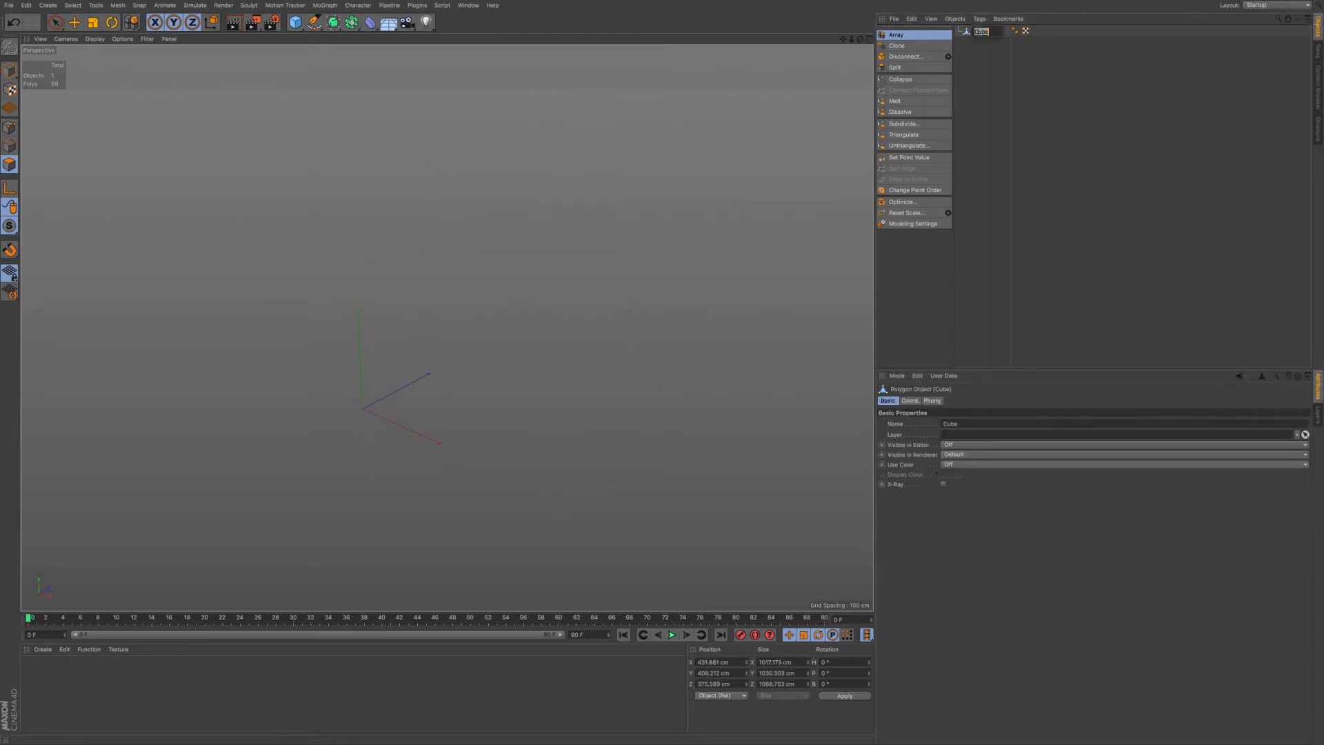
{"action": "type", "text": "A"}
{"action": "key", "text": "Return"}
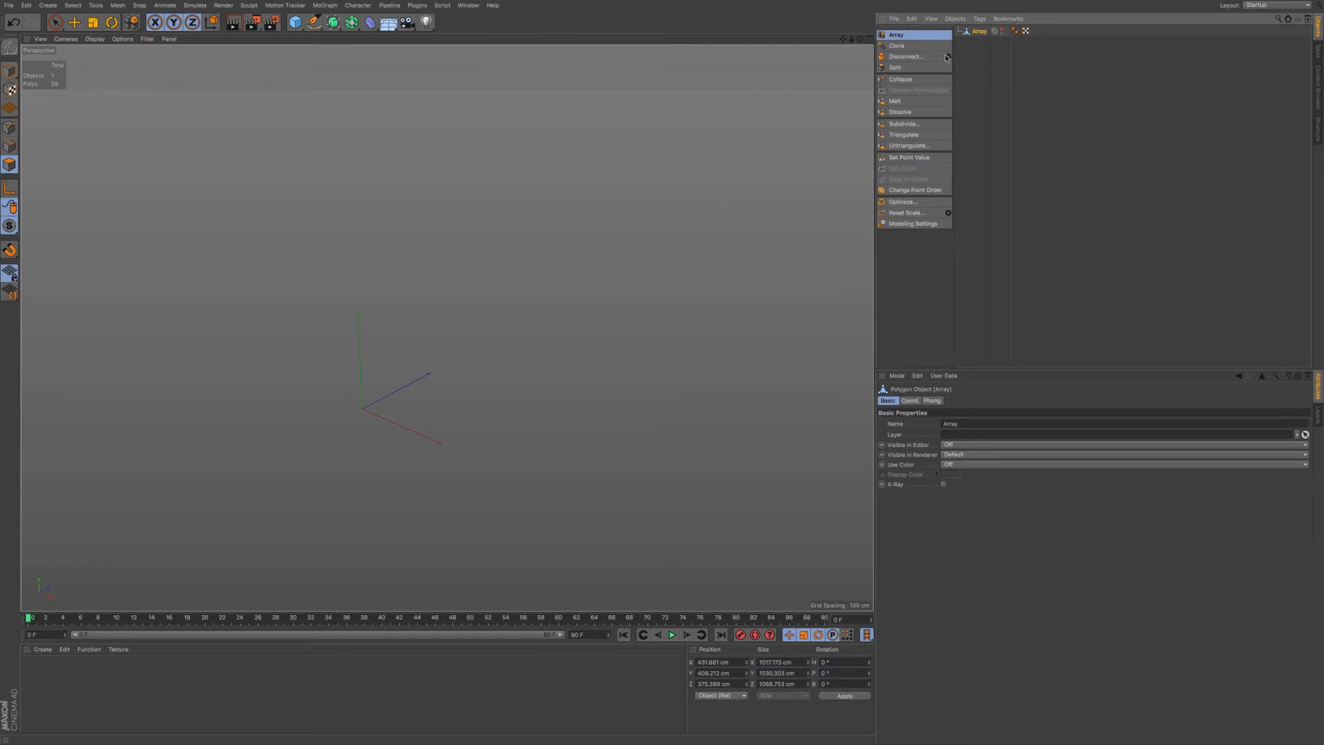
Add a new cube primitive to the scene.
{"action": "left_click", "coordinate": [295, 25]}
{"action": "left_click", "coordinate": [379, 37]}
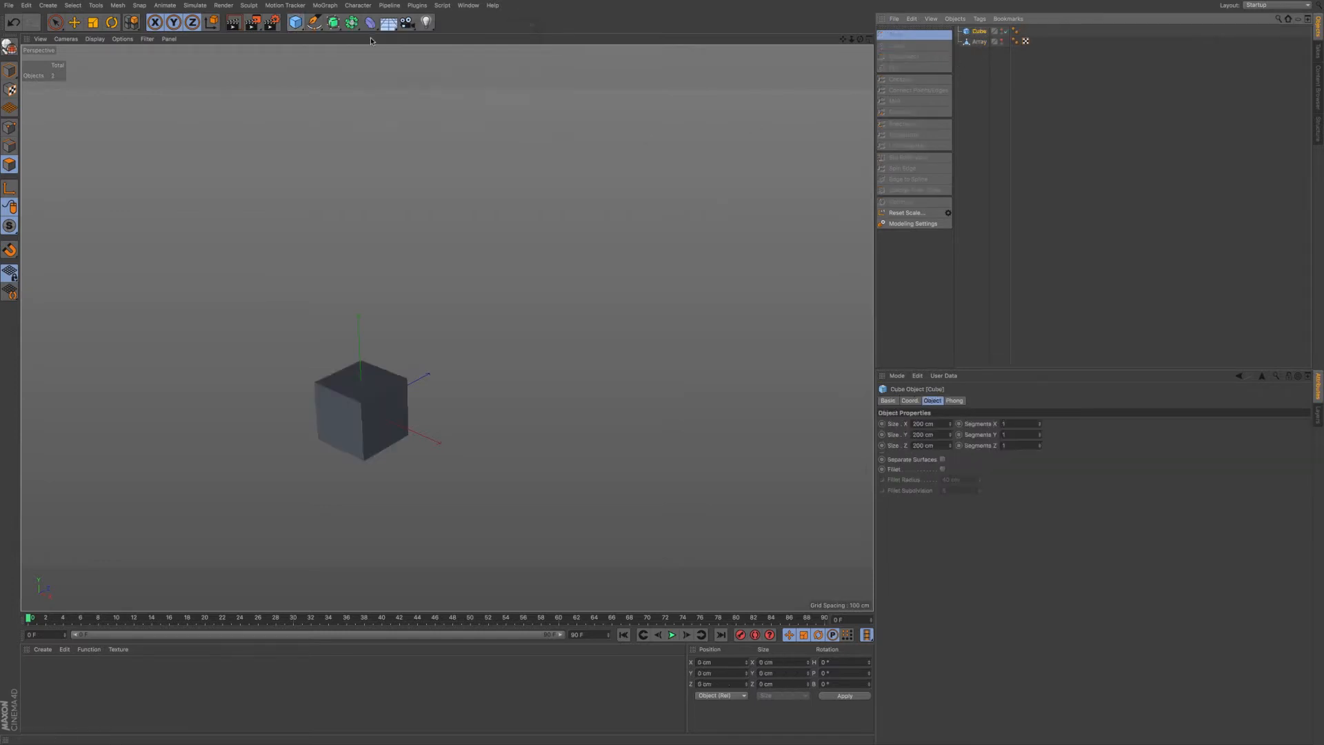
Convert the new cube to an editable polygon object and select its side polygon facing the positive X axis.
{"action": "scroll", "coordinate": [359, 432], "scroll_direction": "up", "scroll_amount": 6}
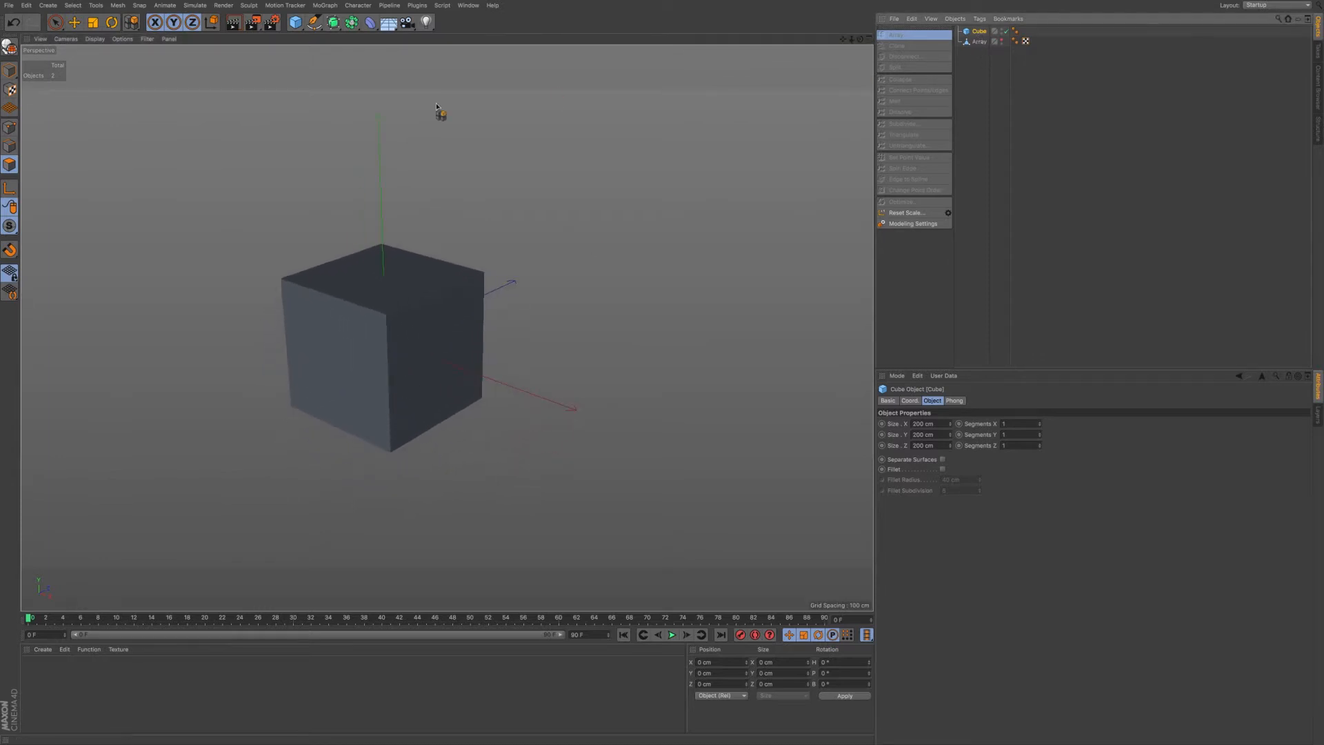
{"action": "left_click", "coordinate": [9, 47]}
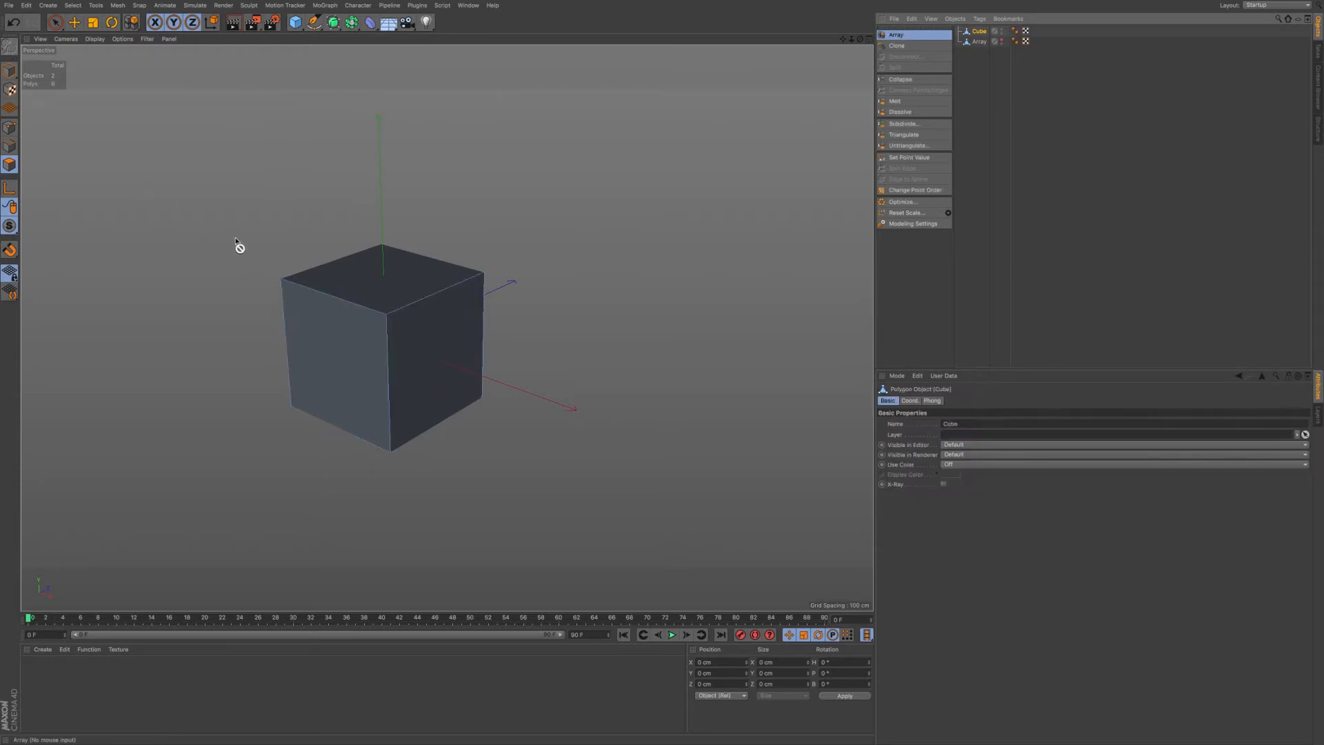
{"action": "left_click", "coordinate": [55, 22]}
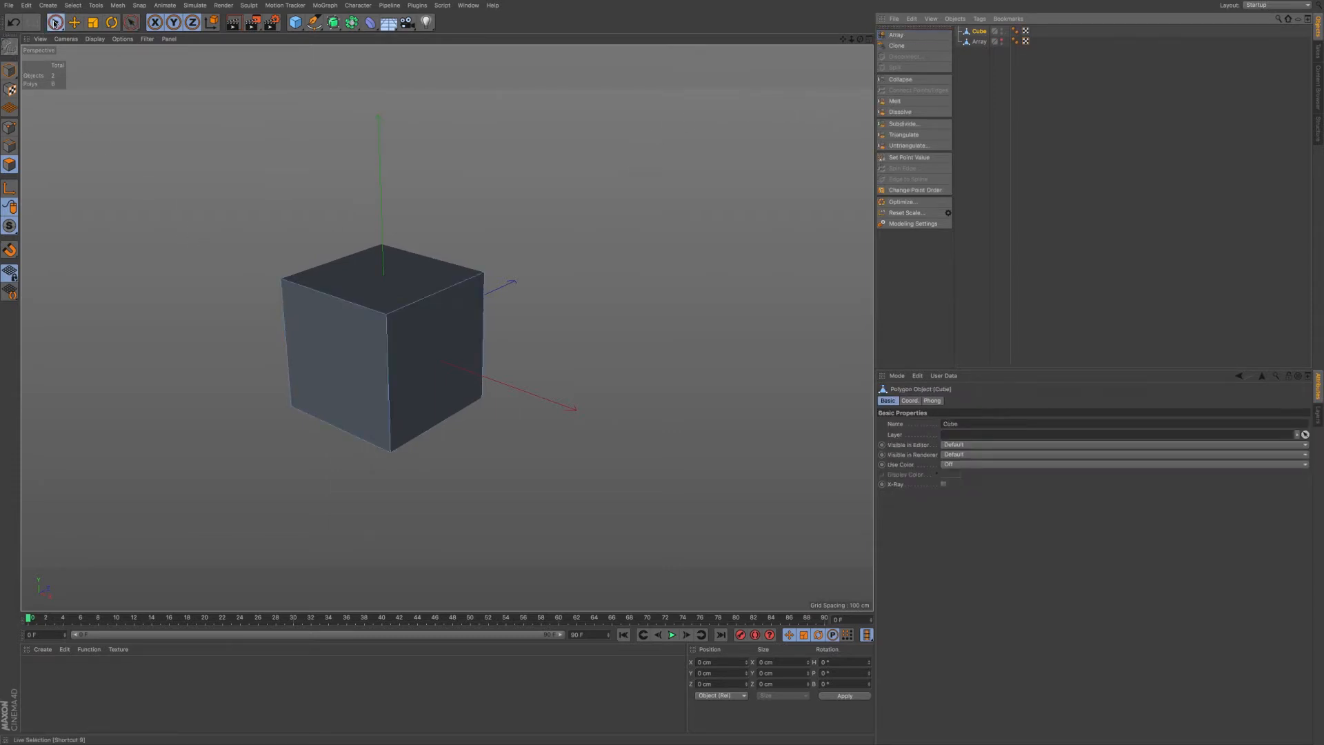
{"action": "left_click", "coordinate": [426, 342]}
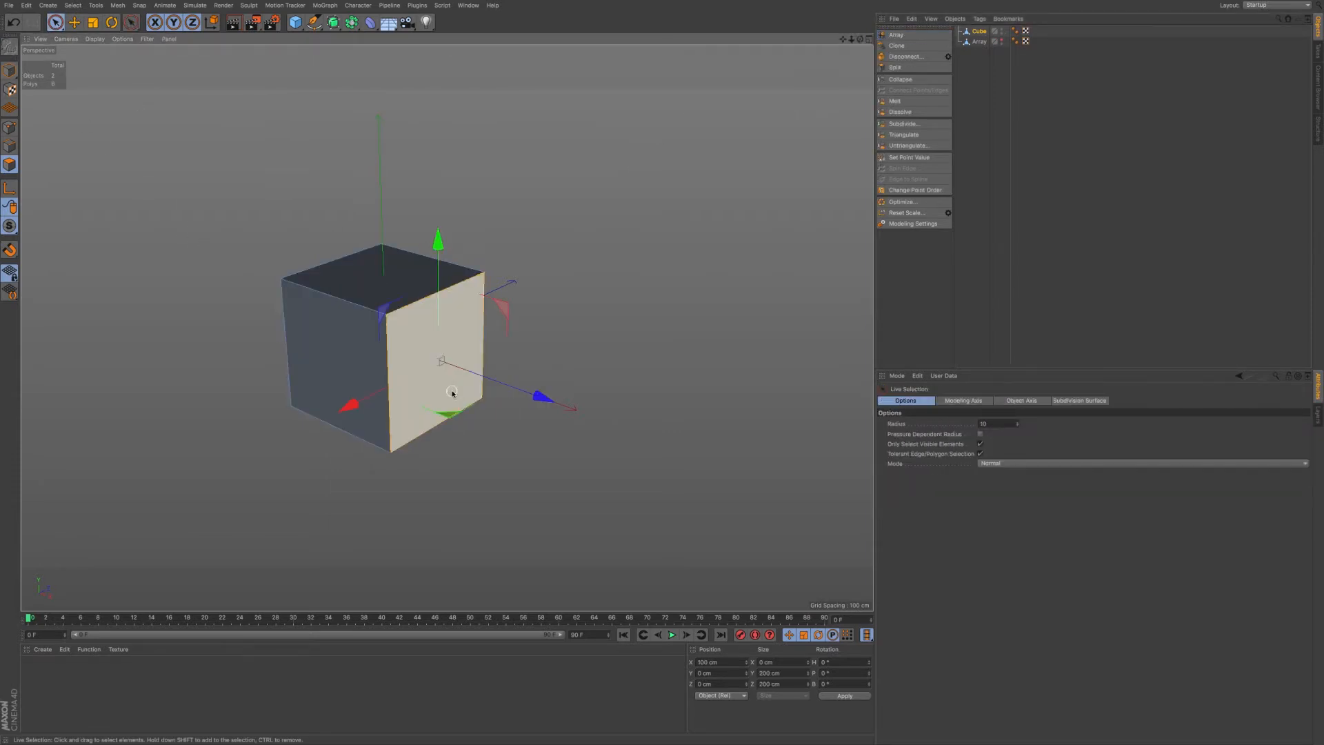
Move the selected side polygon slightly inward along the cube's X axis.
{"action": "left_click", "coordinate": [900, 46]}
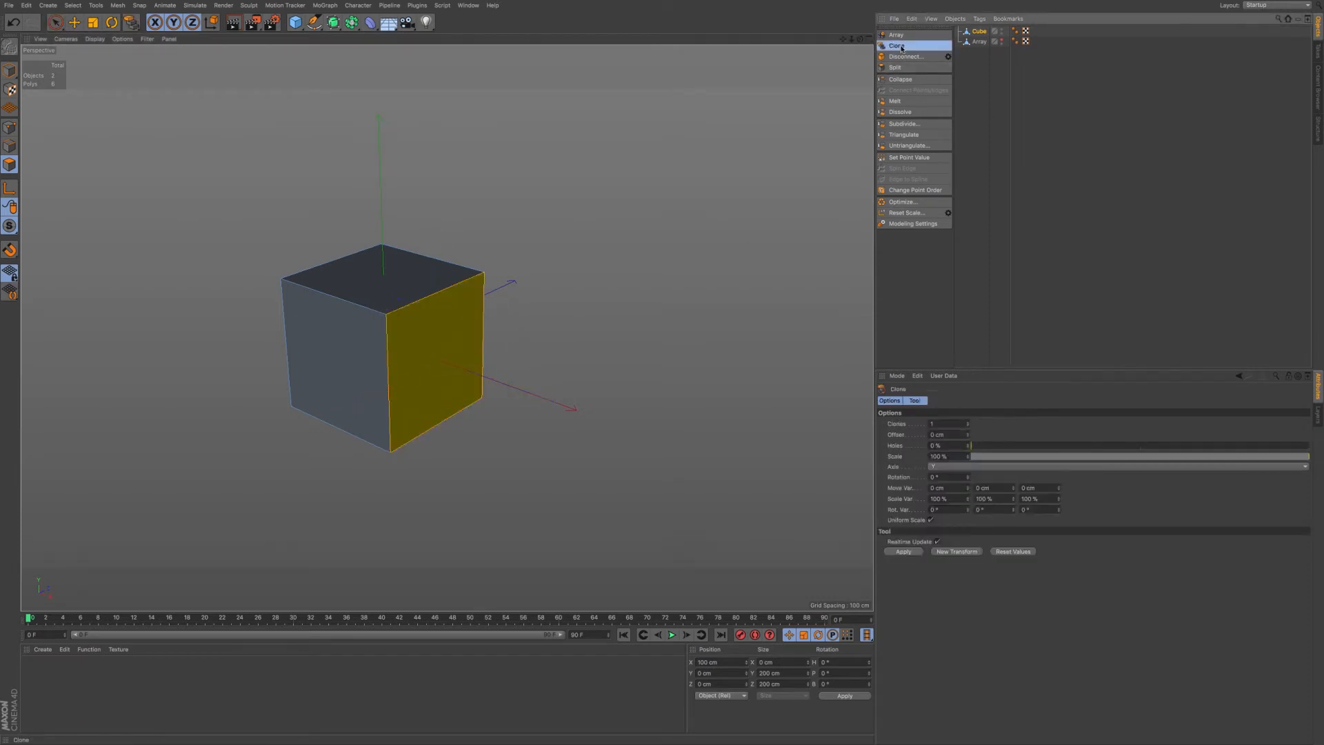
{"action": "left_click", "coordinate": [977, 33]}
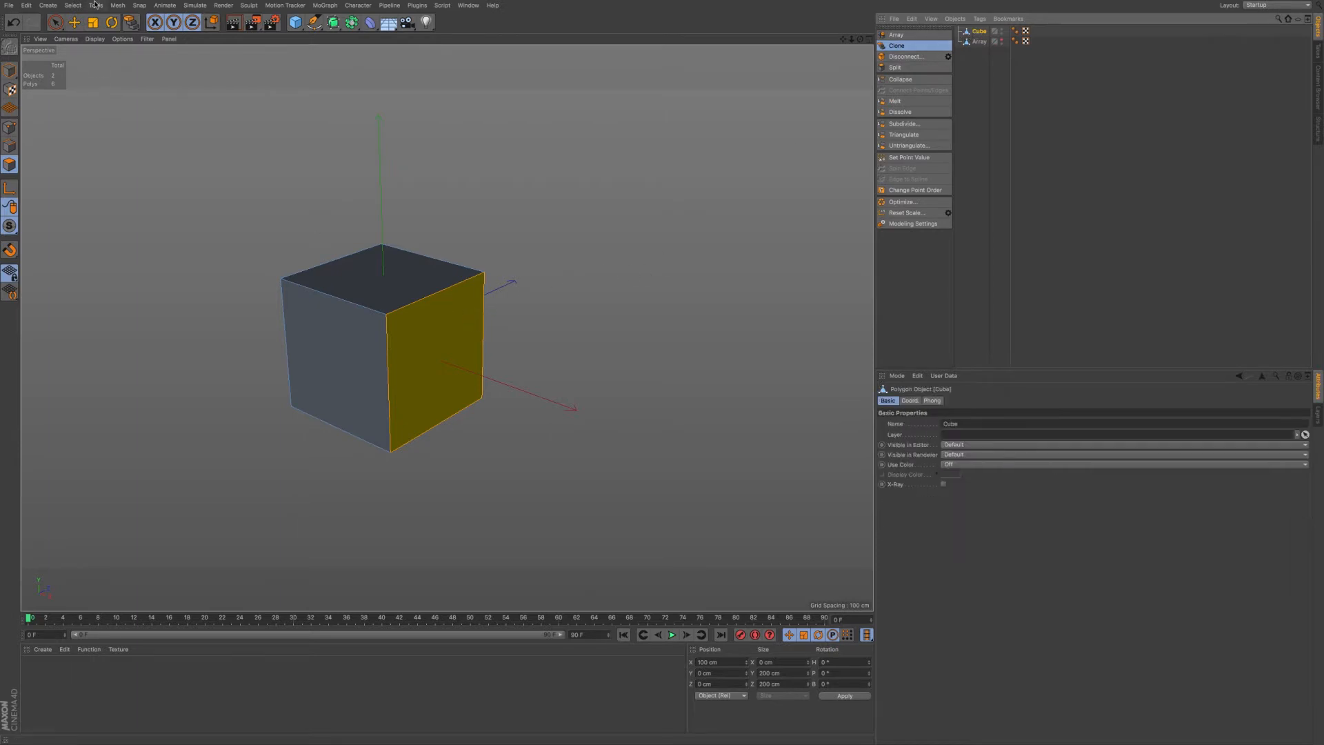
{"action": "left_click", "coordinate": [74, 22]}
{"action": "mouse_move", "coordinate": [546, 392]}
{"action": "left_mouse_down"}
{"action": "mouse_move", "coordinate": [587, 414]}
{"action": "mouse_move", "coordinate": [528, 392]}
{"action": "left_mouse_up"}
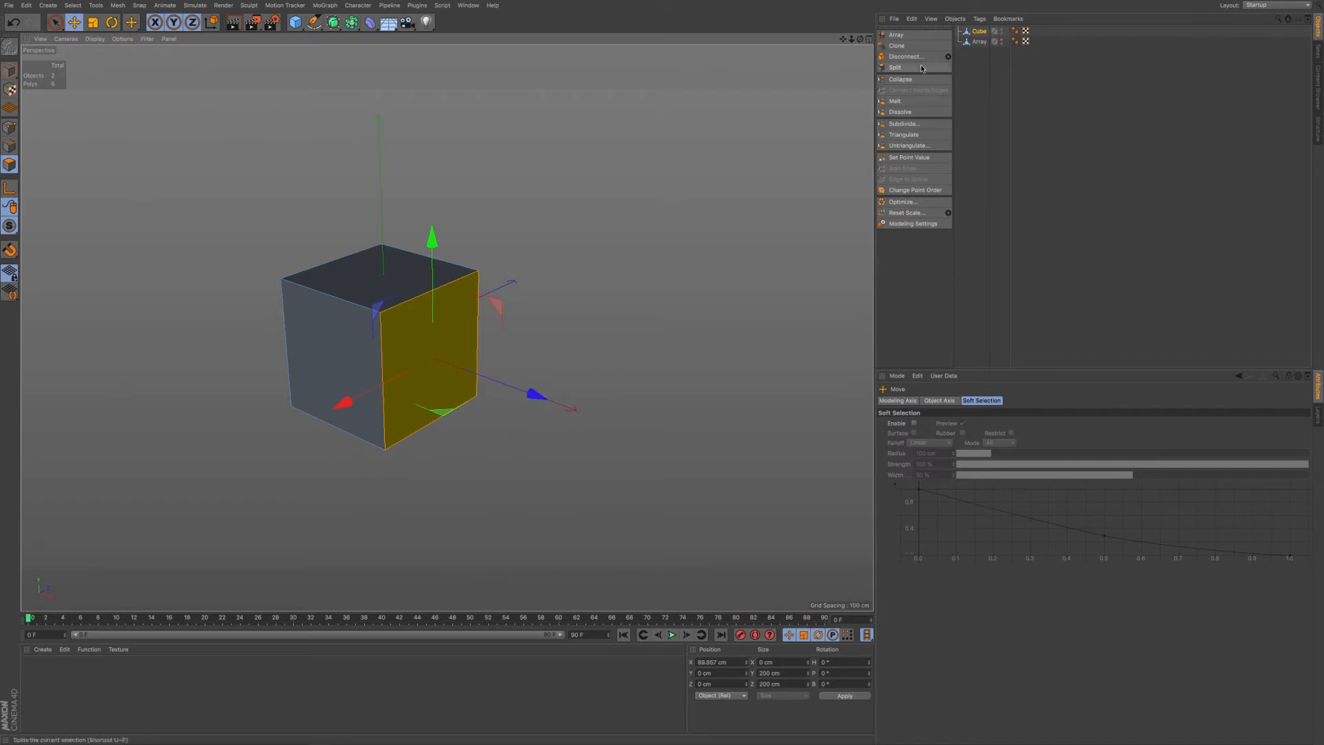
Clone the selected polygon with 2 clones, a 64 cm offset and 7% holes.
{"action": "left_click", "coordinate": [900, 45]}
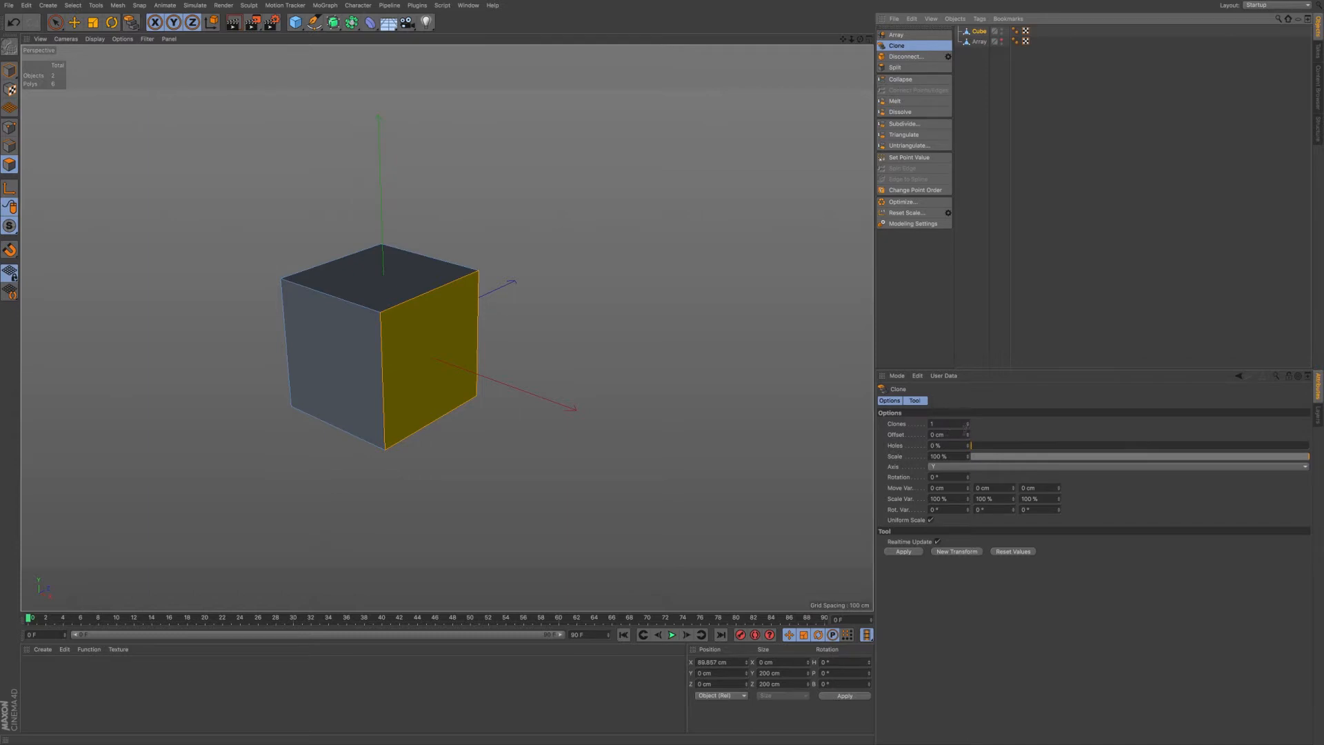
{"action": "left_click", "coordinate": [968, 422]}
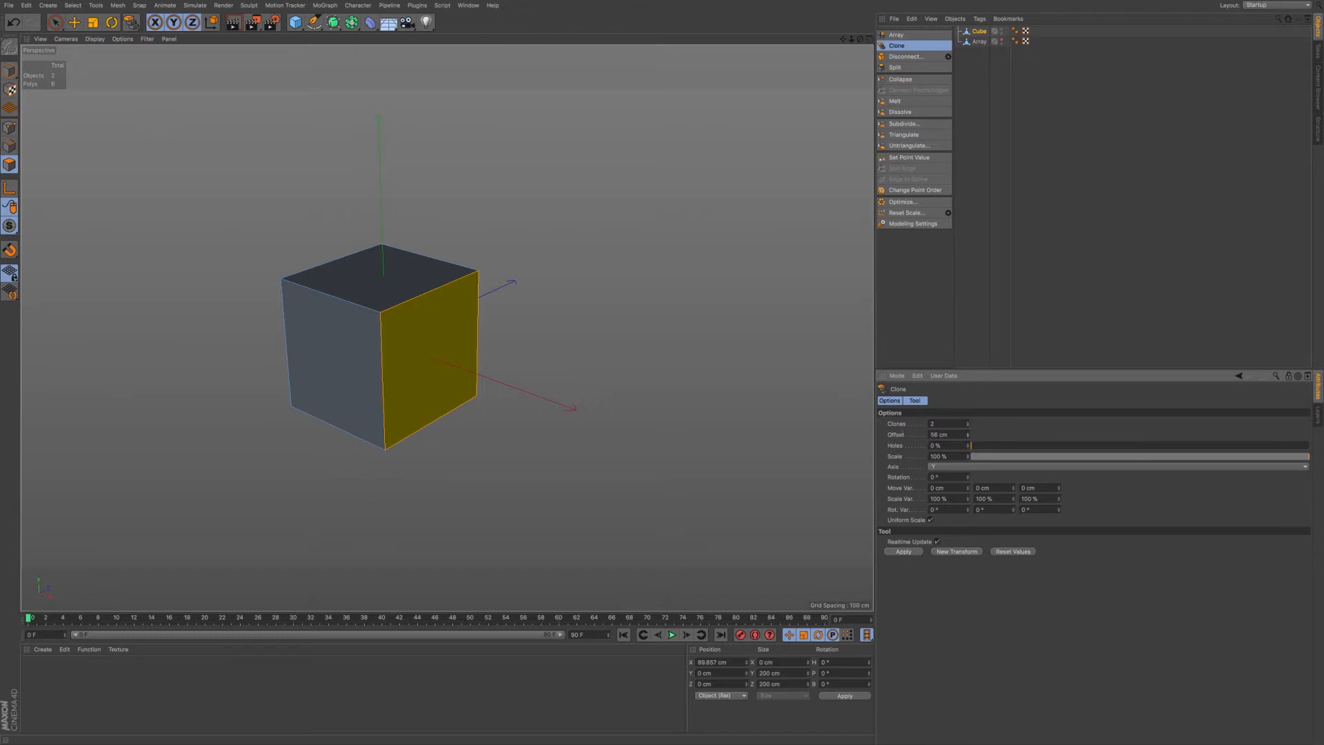
{"action": "left_click_drag", "start_coordinate": [979, 449], "coordinate": [995, 448]}
{"action": "left_click", "coordinate": [908, 552]}
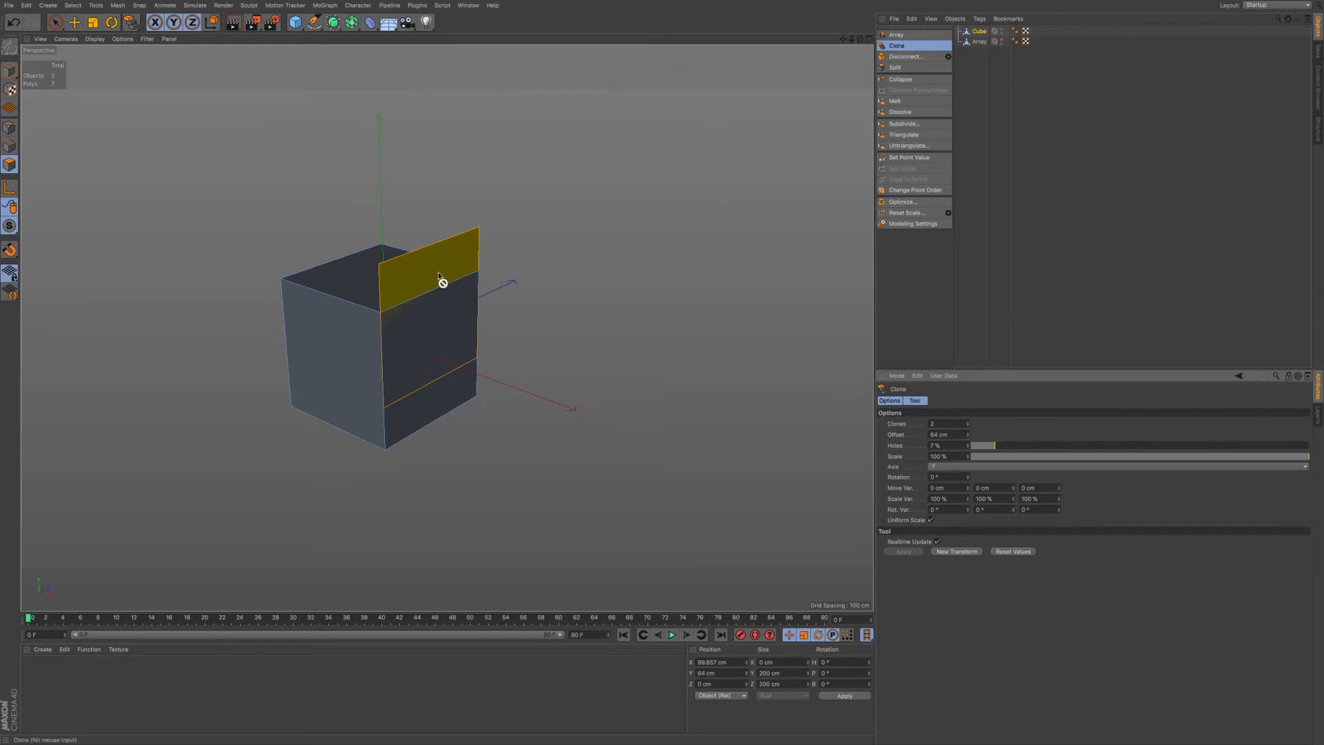
Move the cloned polygon outward along X to about 230 cm to separate it from the cube.
{"action": "left_click", "coordinate": [74, 23]}
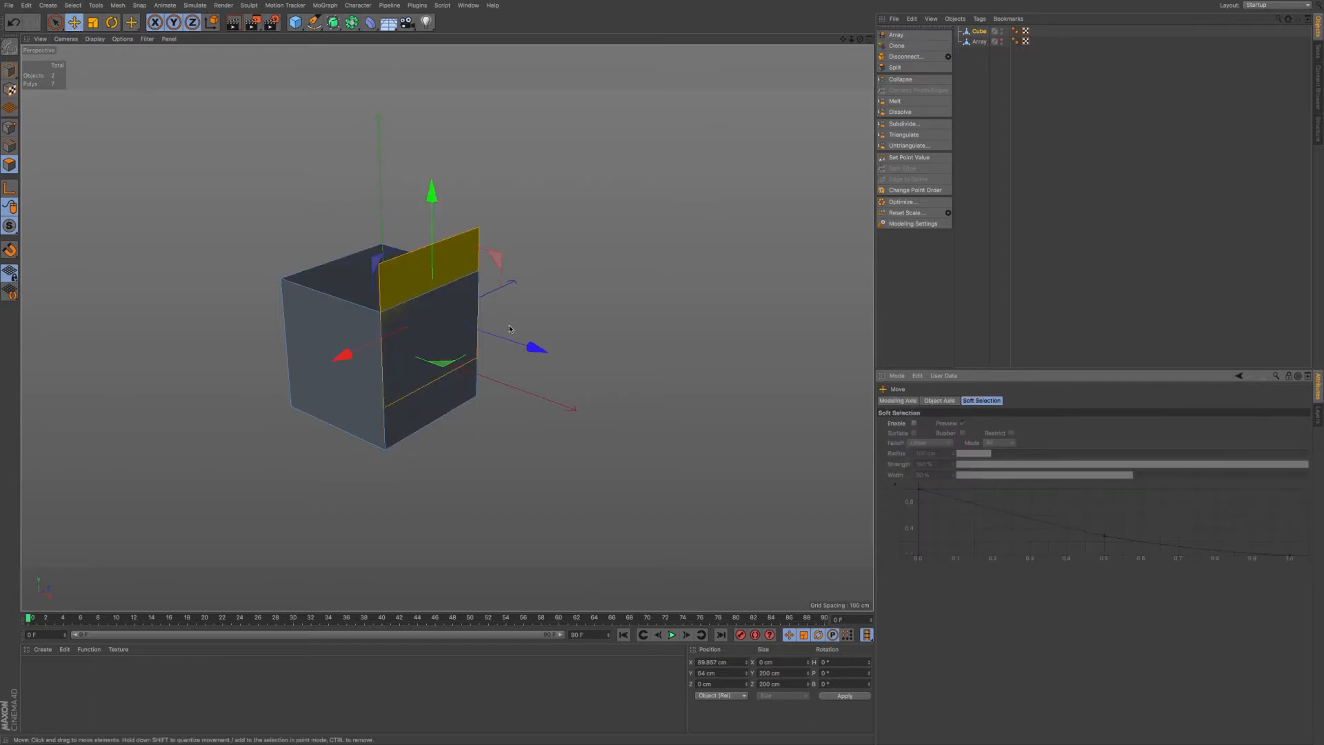
{"action": "left_click_drag", "start_coordinate": [538, 350], "coordinate": [625, 378]}
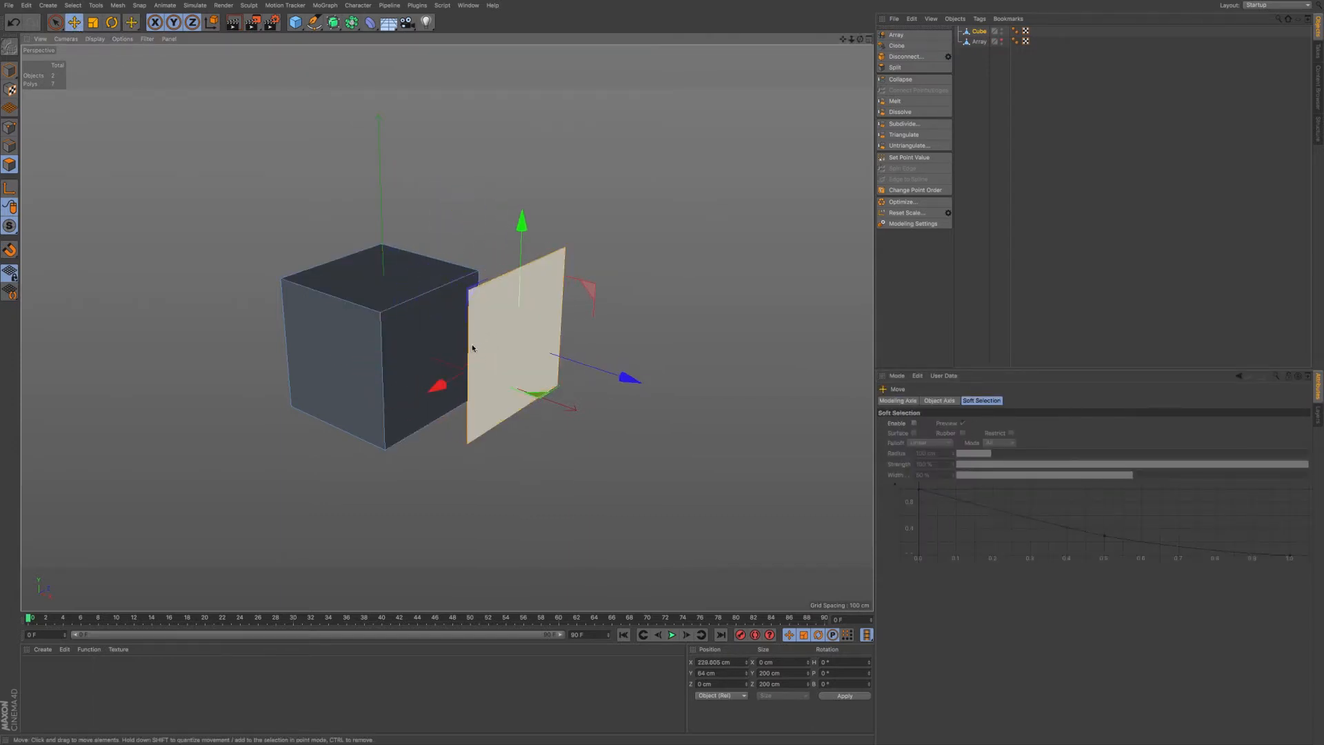
{"action": "mouse_move", "coordinate": [402, 343]}
{"action": "left_mouse_down", "text": "alt"}
{"action": "mouse_move", "coordinate": [438, 352]}
{"action": "mouse_move", "coordinate": [426, 382]}
{"action": "mouse_move", "coordinate": [396, 394]}
{"action": "left_mouse_up", "text": "alt"}
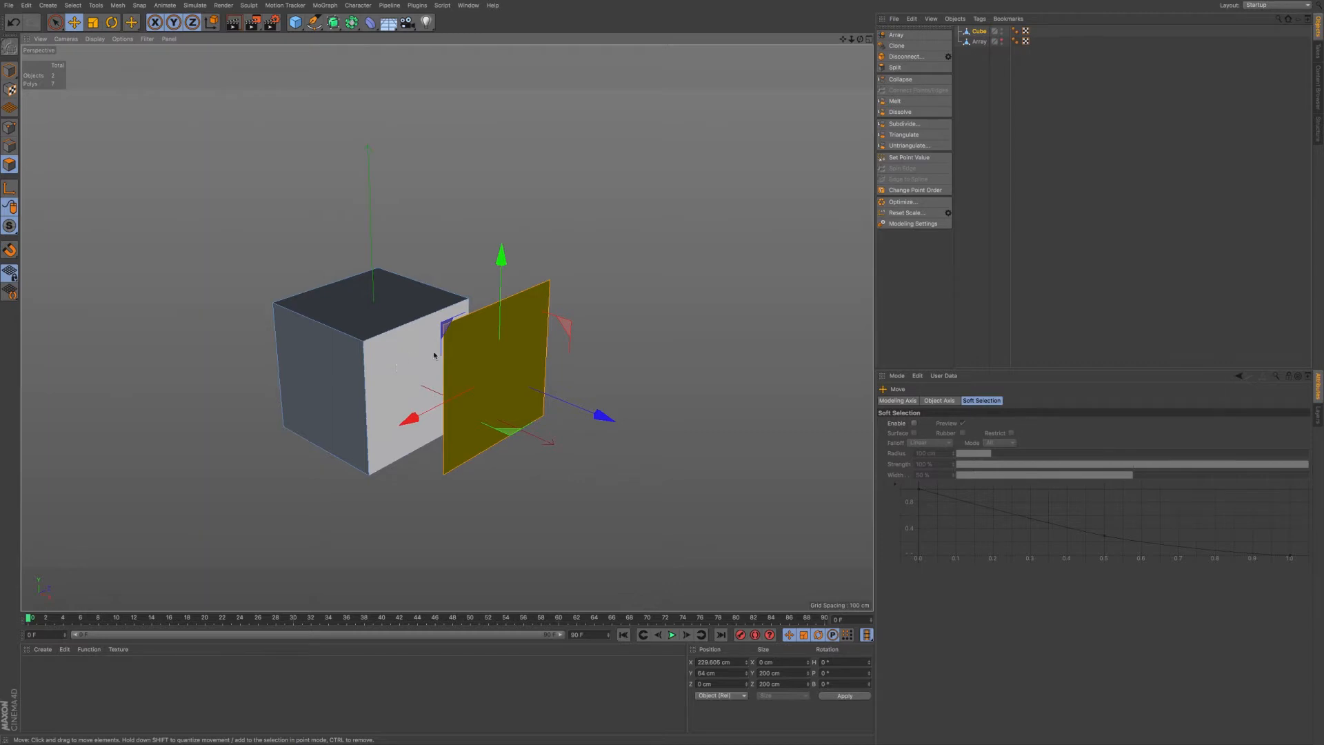
Undo the polygon moves and the clone, restoring the cube's original side polygon.
{"action": "left_click", "coordinate": [909, 47]}
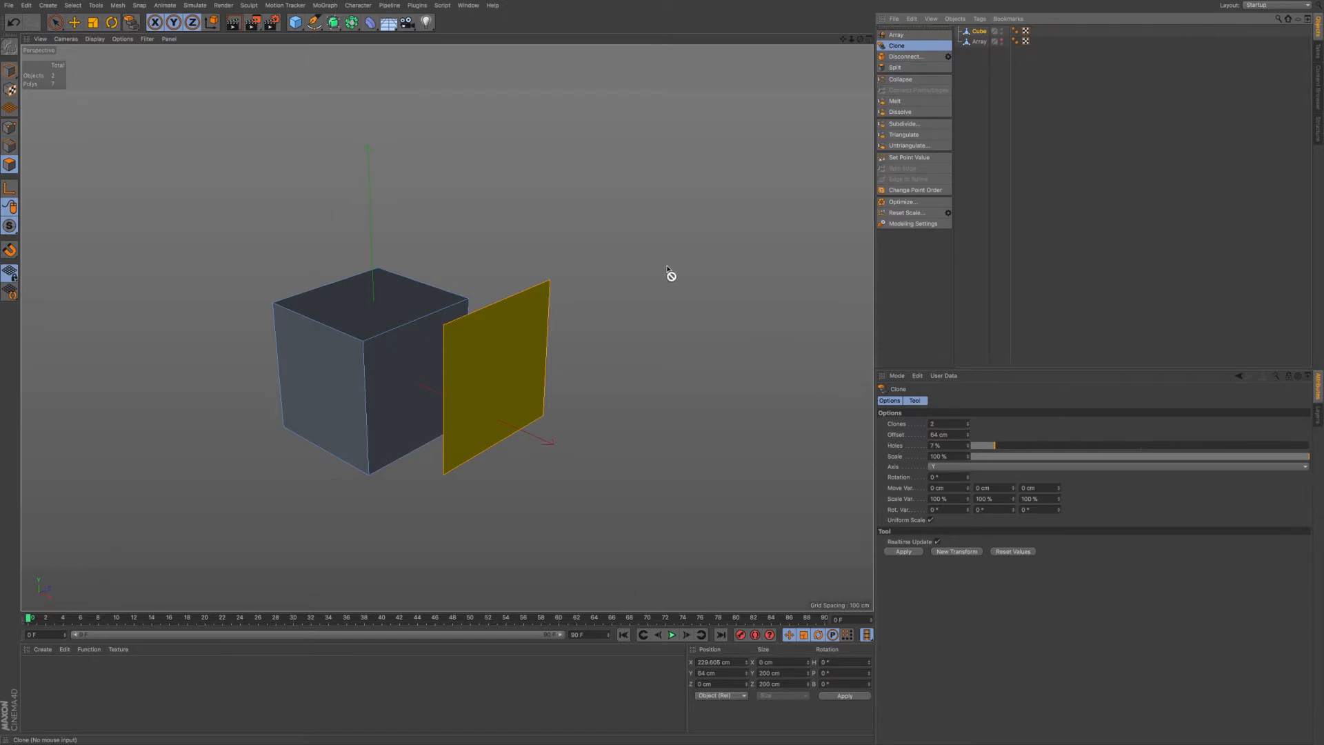
{"action": "key", "text": "ctrl+z"}
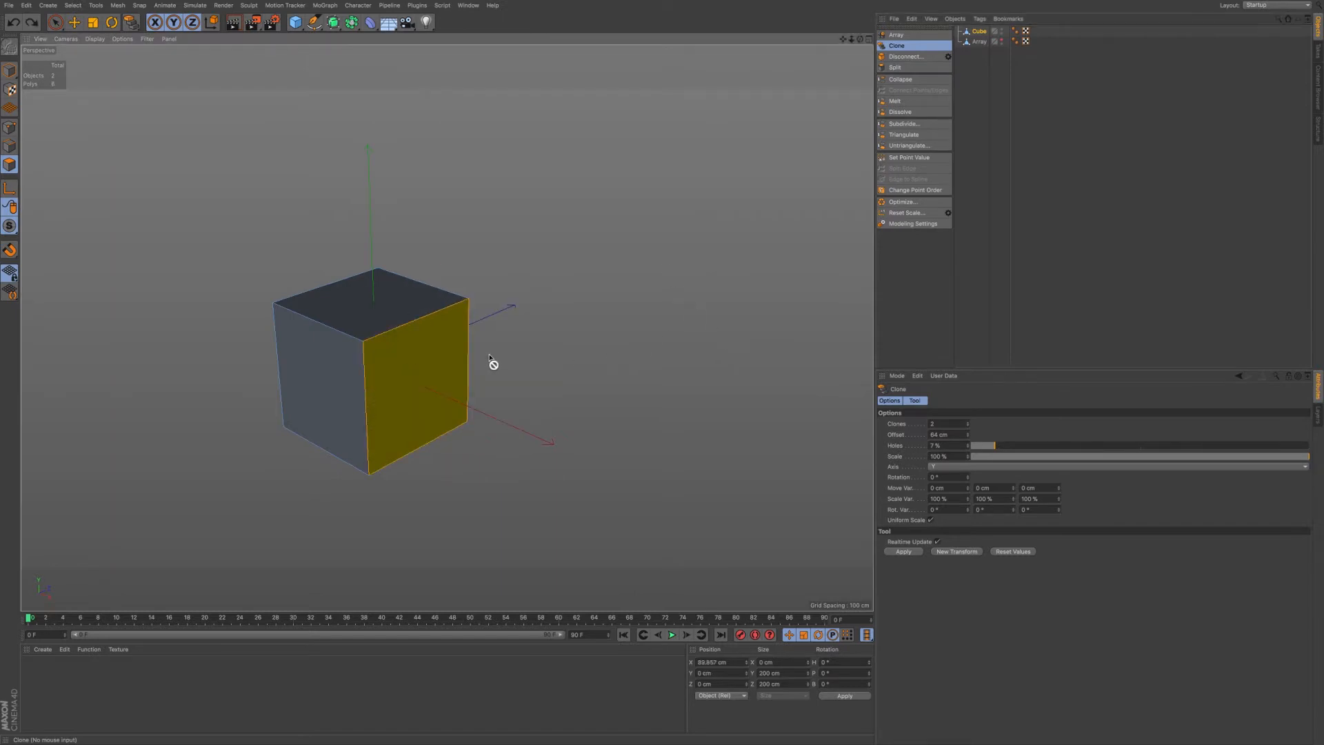
{"action": "key", "text": "ctrl+z"}
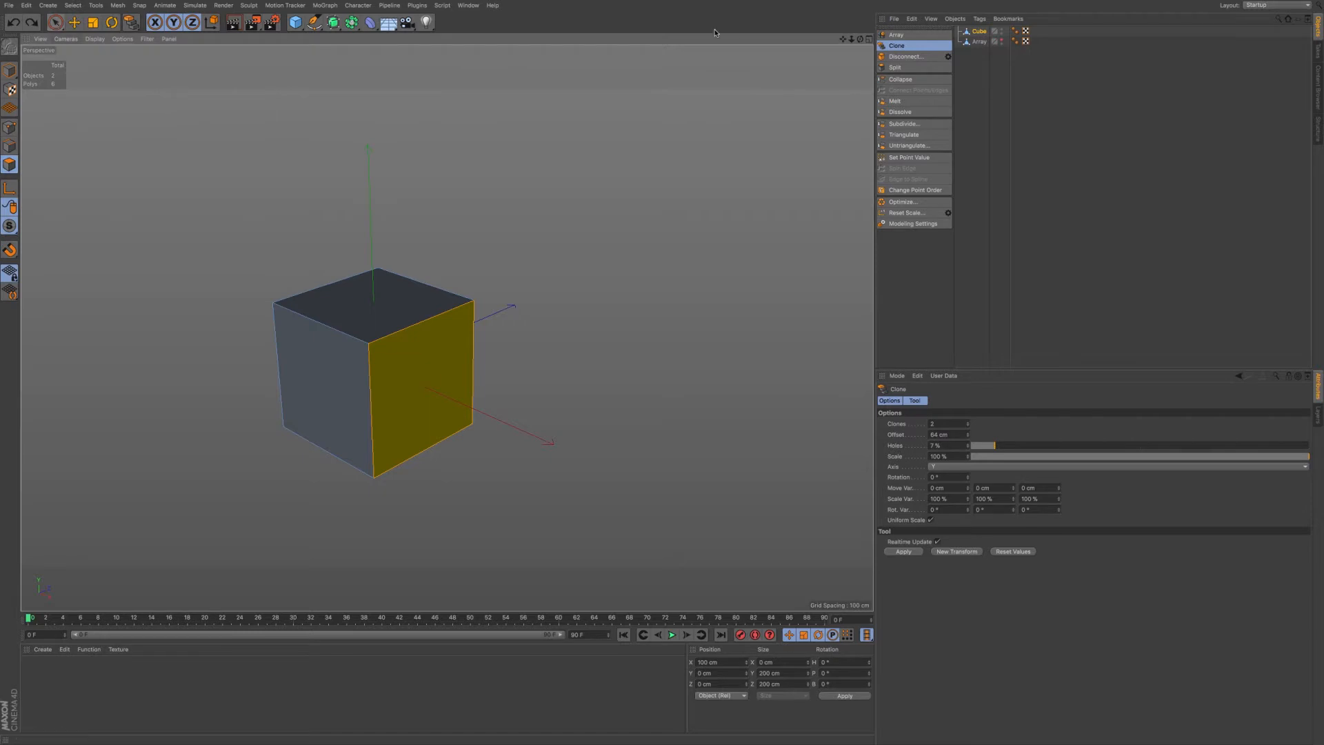
Set the Clone command to 3 clones, 66% scale, the Z axis and 31° rotation.
{"action": "left_click", "coordinate": [925, 47]}
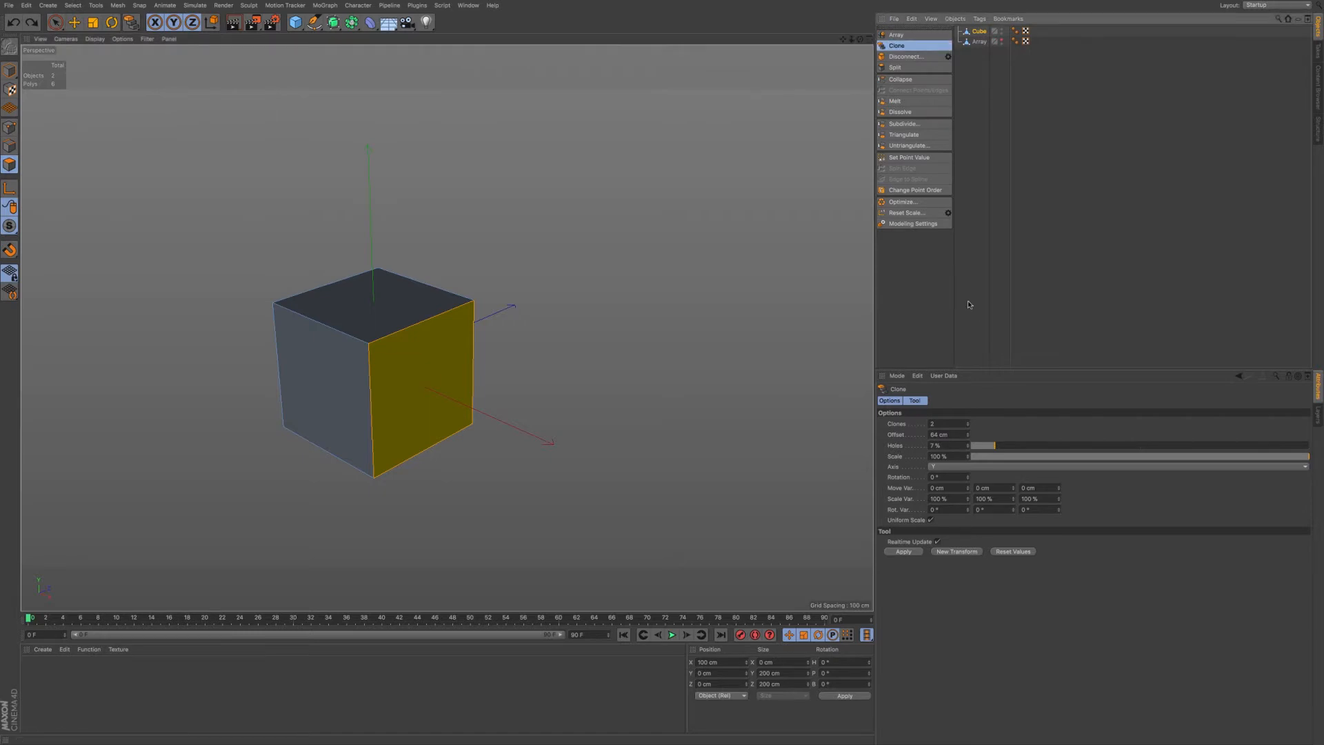
{"action": "left_click", "coordinate": [968, 423]}
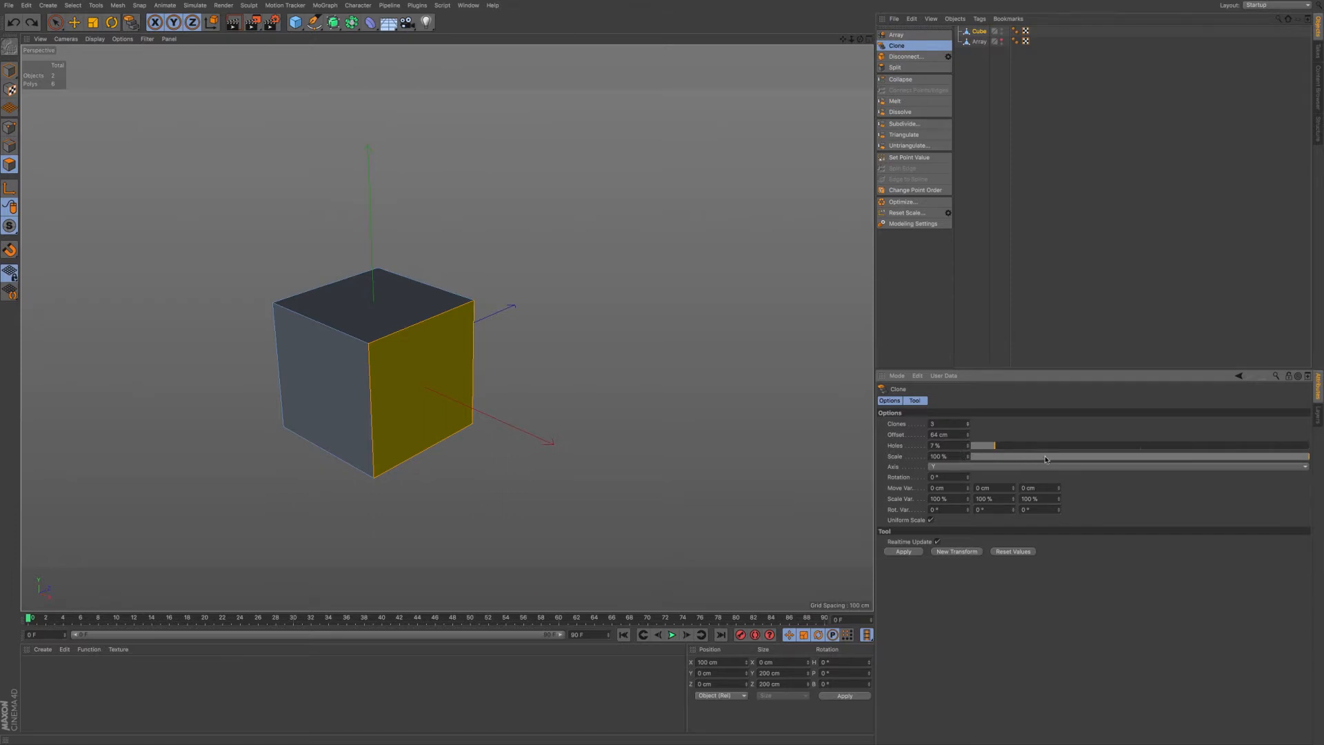
{"action": "left_click_drag", "start_coordinate": [1263, 452], "coordinate": [1196, 463]}
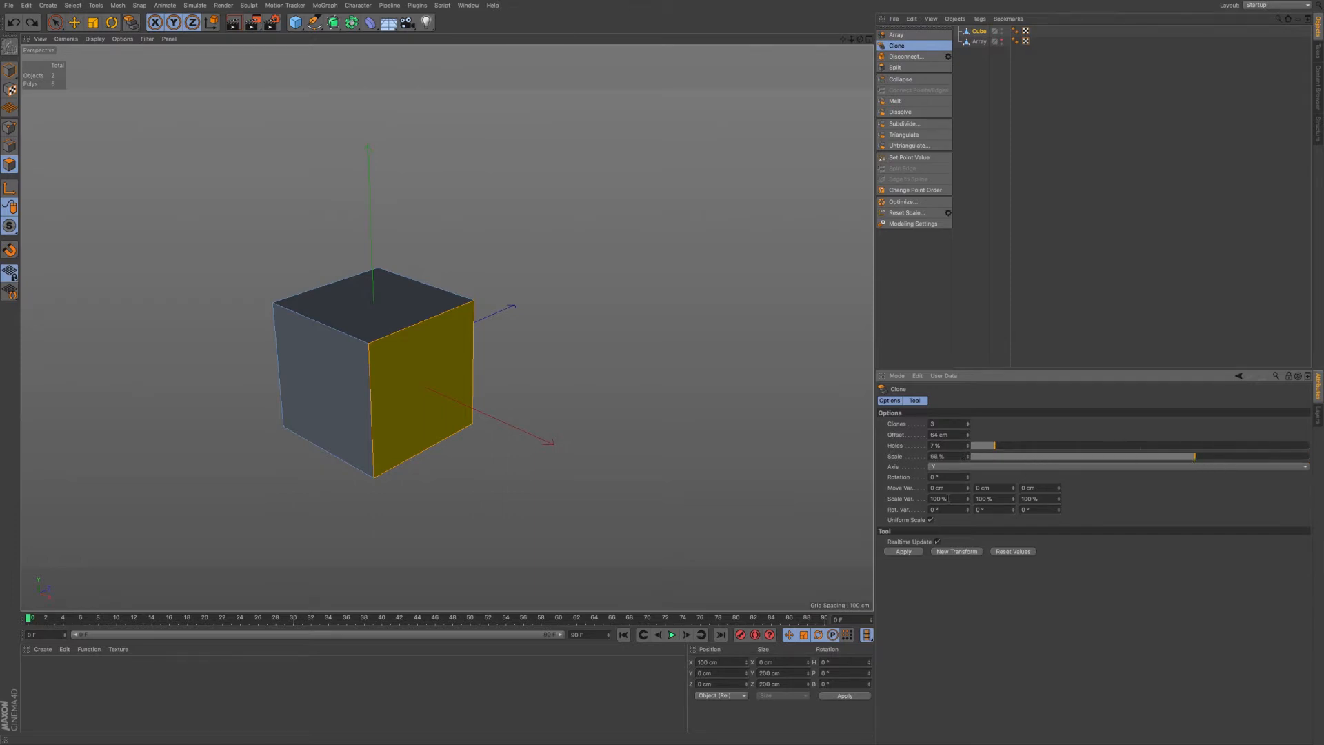
{"action": "left_click", "coordinate": [944, 470]}
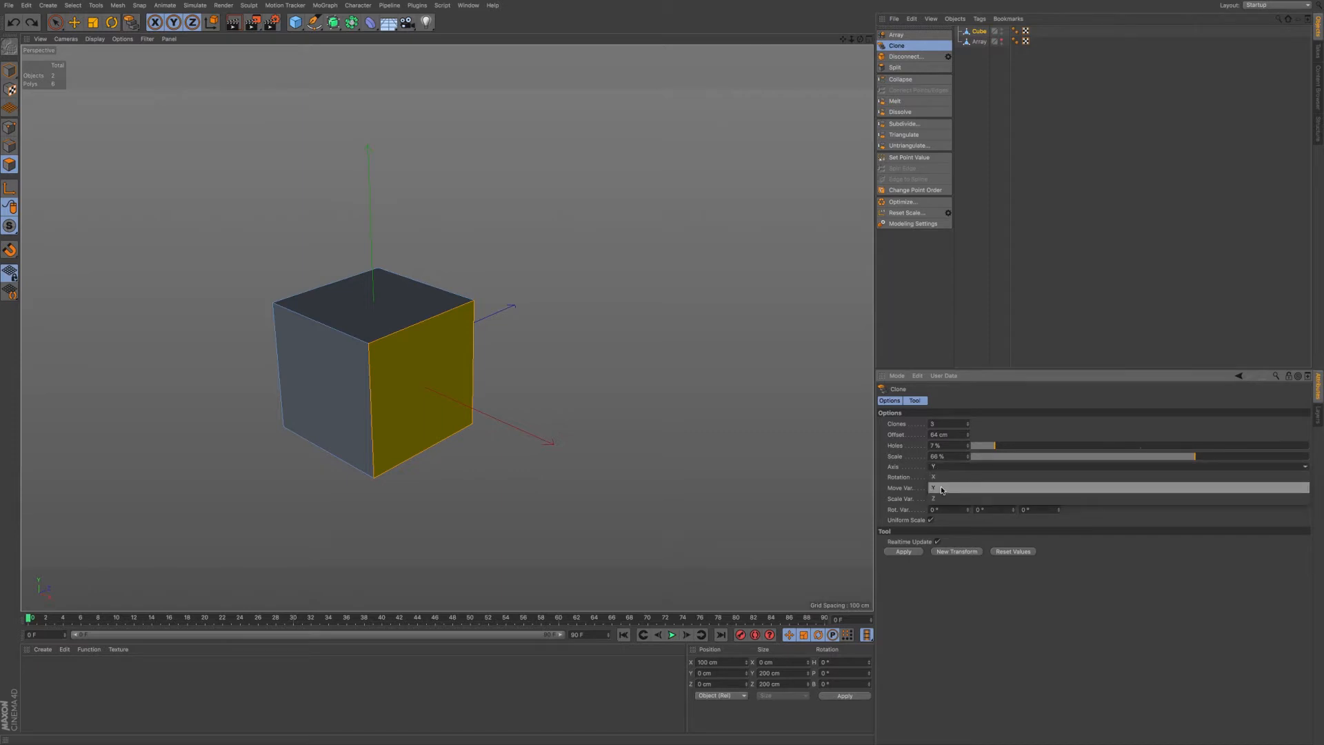
{"action": "left_click", "coordinate": [939, 499]}
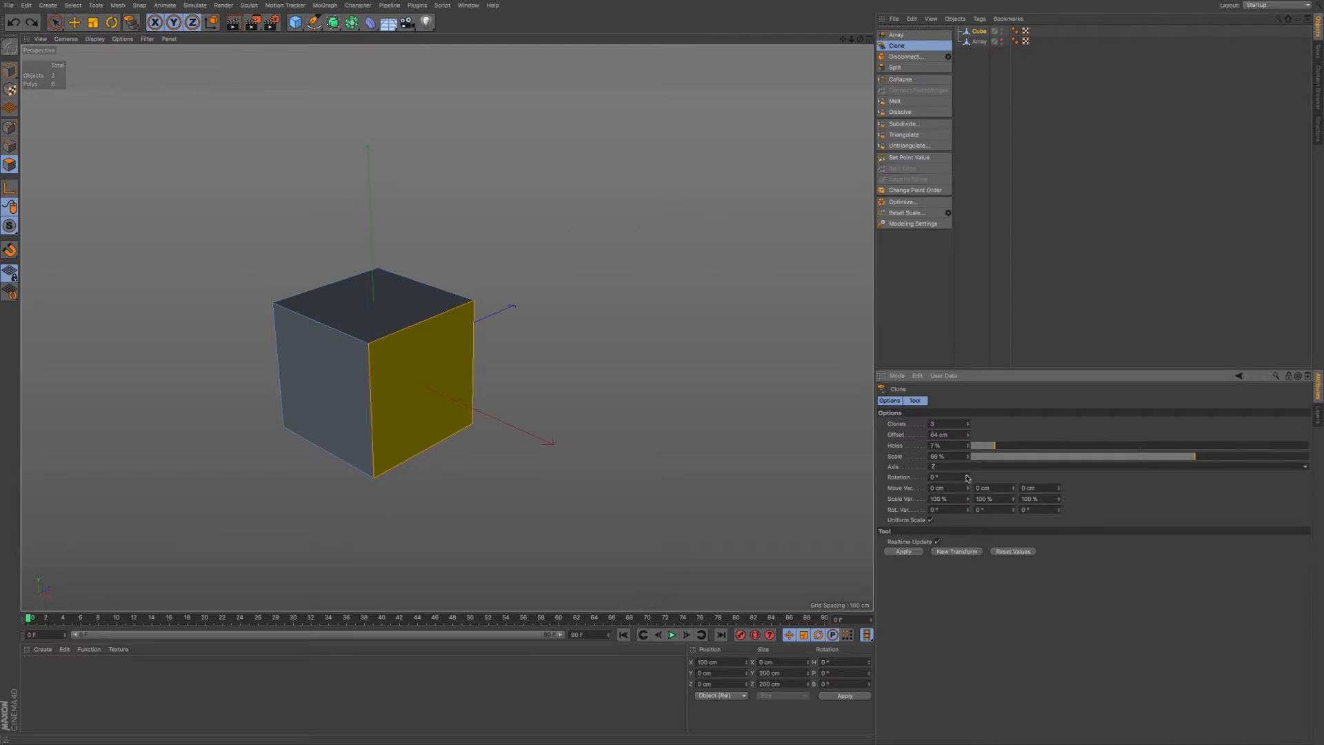
{"action": "left_click_drag", "start_coordinate": [968, 478], "coordinate": [969, 475]}
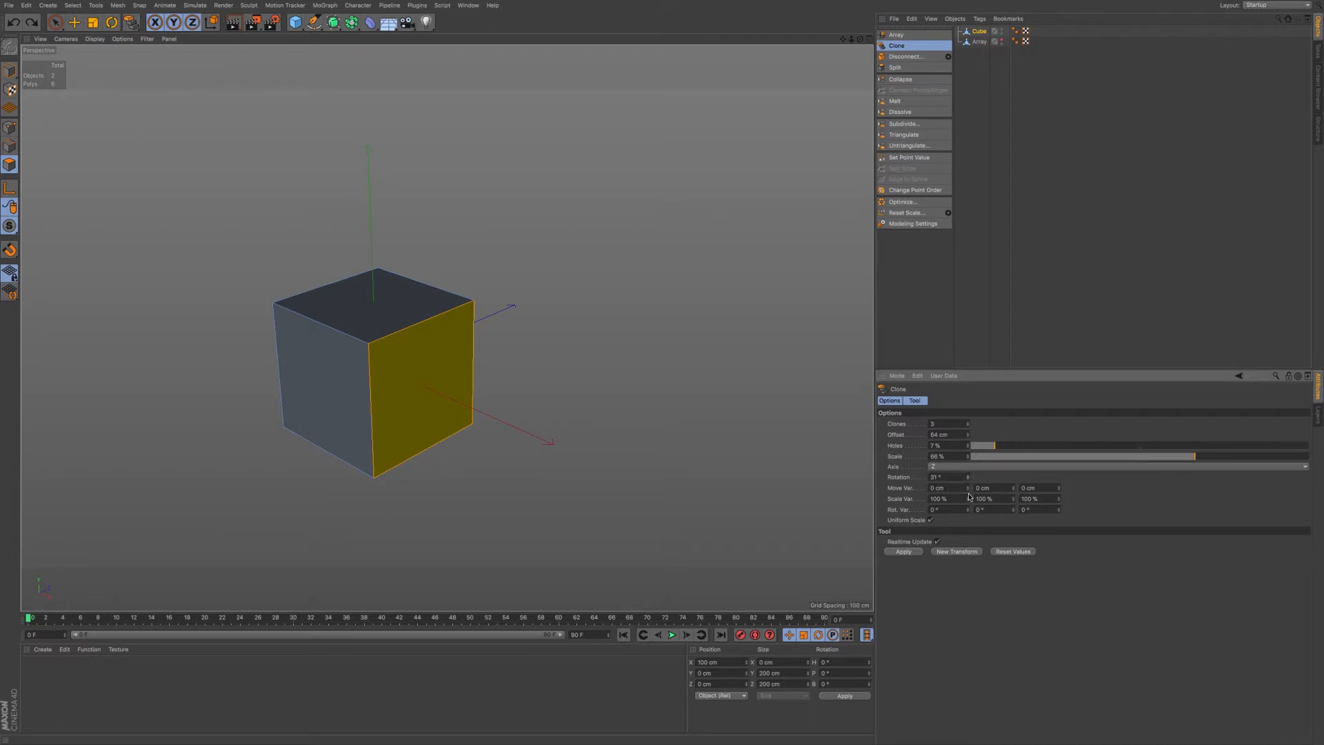
Set the movement variation to 32, 32 and 37 cm and the rotation variation to 21° and 17°, and apply the clone.
{"action": "left_click_drag", "start_coordinate": [968, 488], "coordinate": [1014, 487]}
{"action": "left_click_drag", "start_coordinate": [1013, 509], "coordinate": [1013, 507]}
{"action": "left_click", "coordinate": [916, 552]}
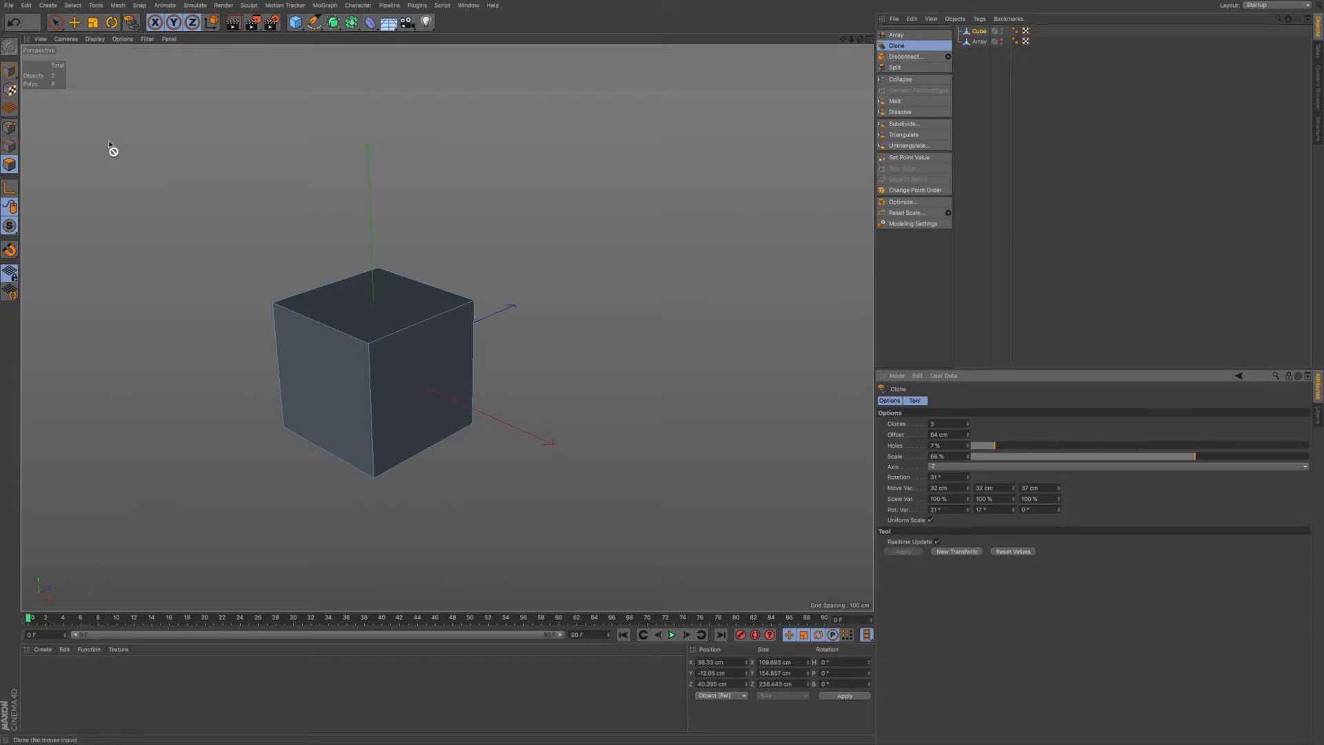
Move the cloned polygons outward along X to about 203 cm and inspect them beside the cube.
{"action": "left_click", "coordinate": [979, 32]}
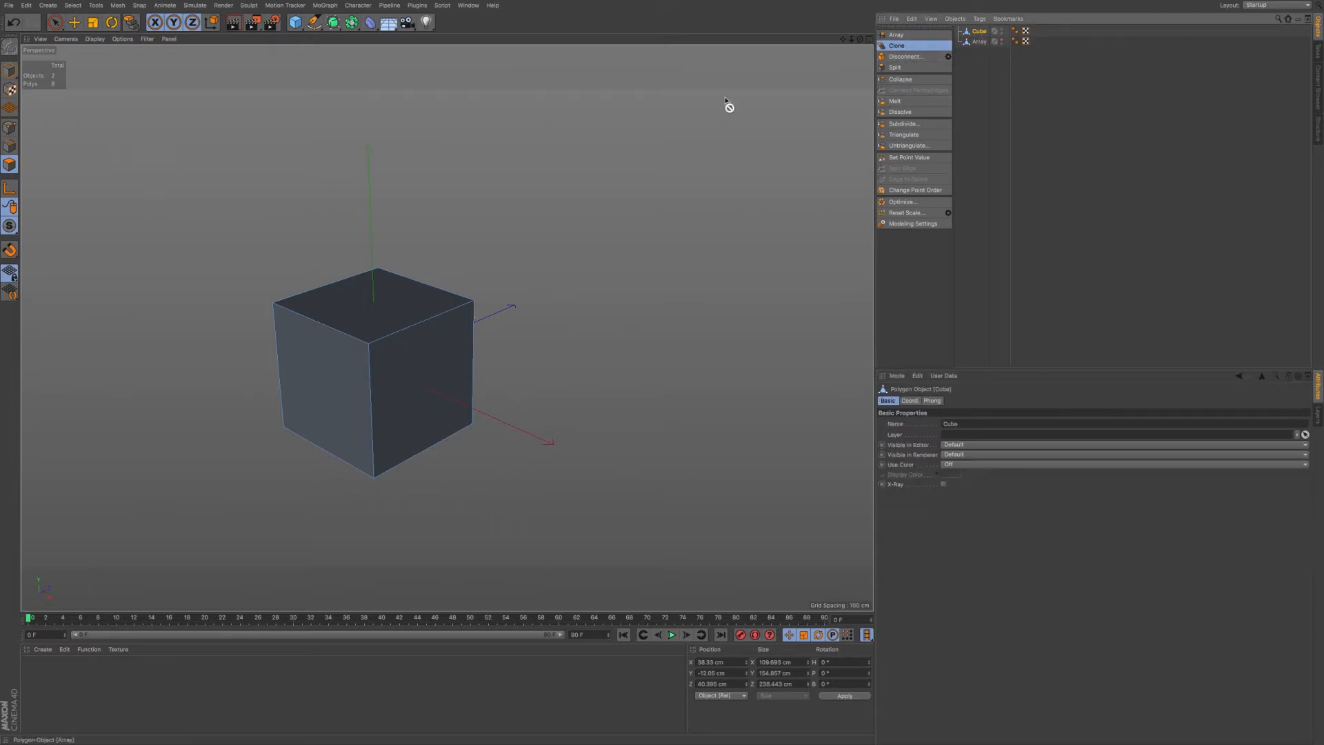
{"action": "left_click", "coordinate": [73, 22]}
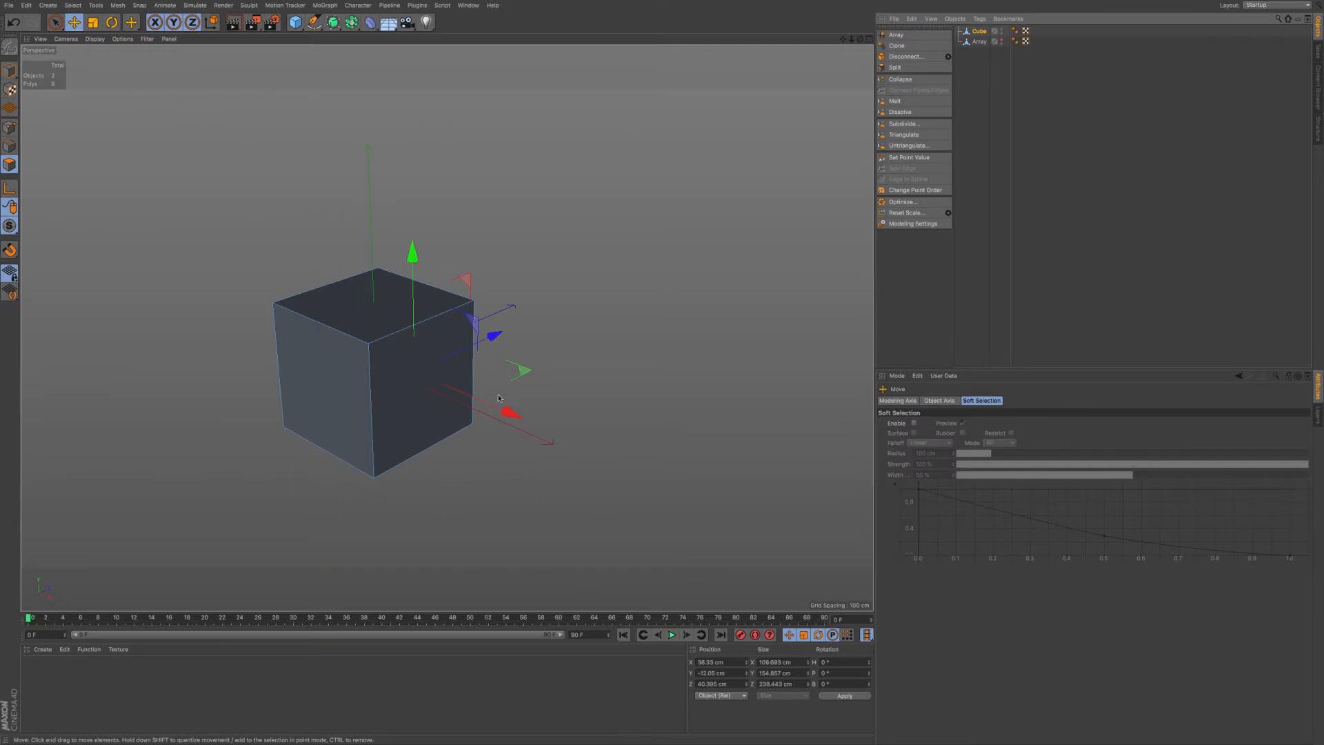
{"action": "left_click_drag", "start_coordinate": [508, 412], "coordinate": [605, 451]}
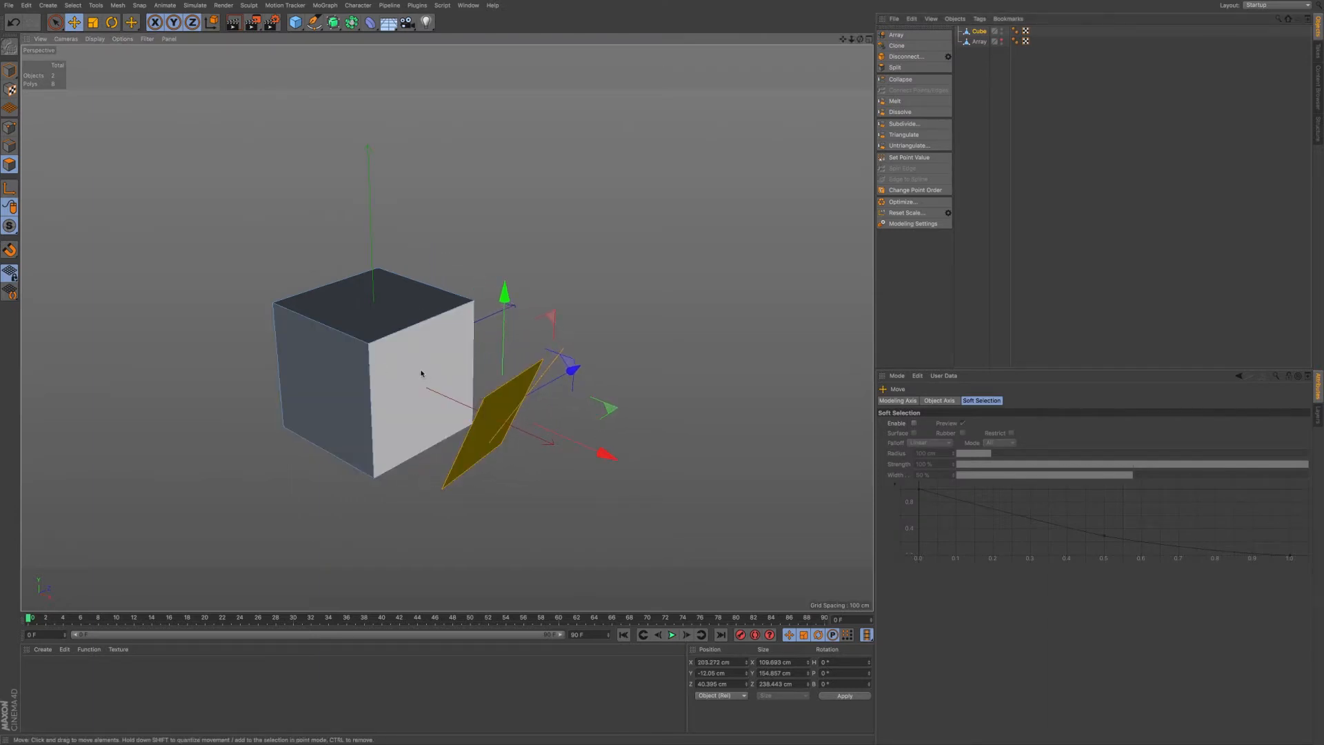
{"action": "middle_click_drag", "start_coordinate": [425, 372], "coordinate": [366, 373], "text": "alt"}
{"action": "left_click_drag", "start_coordinate": [413, 391], "coordinate": [473, 422], "text": "alt"}
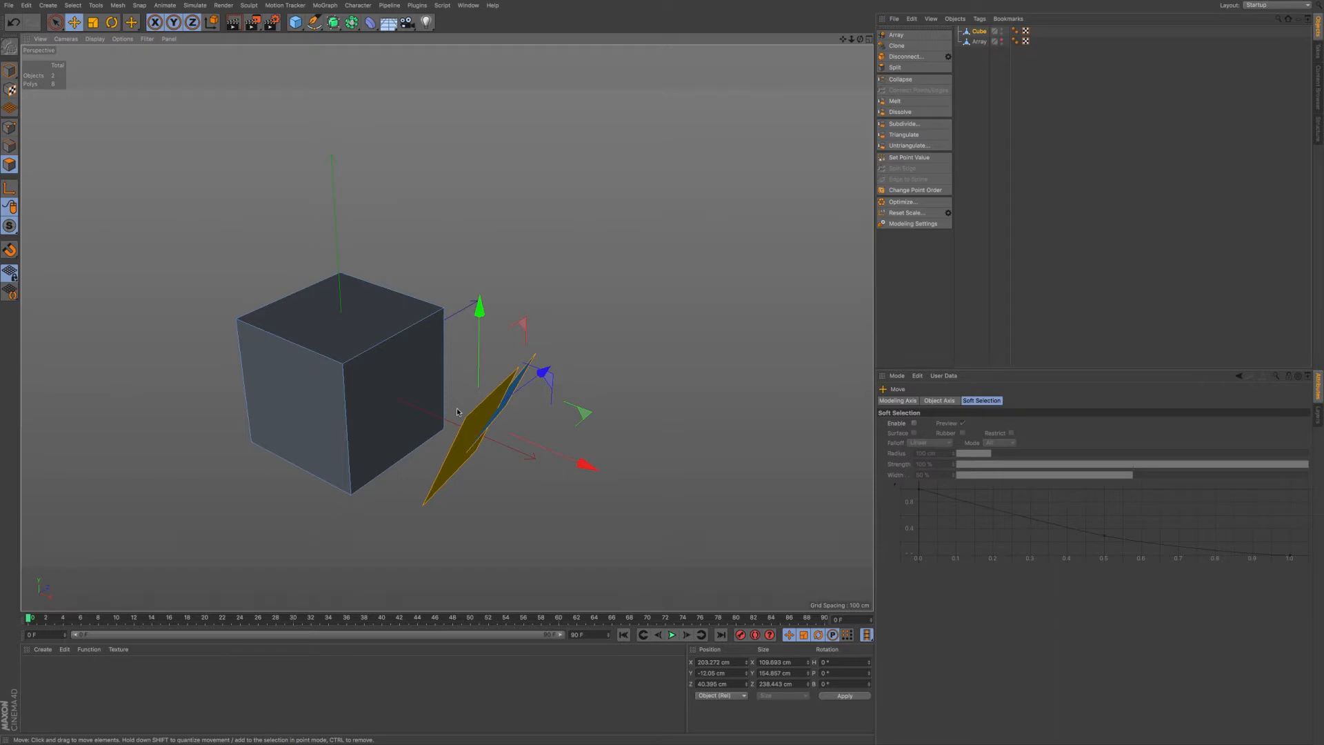
{"action": "left_click_drag", "start_coordinate": [466, 446], "coordinate": [492, 451], "text": "alt"}
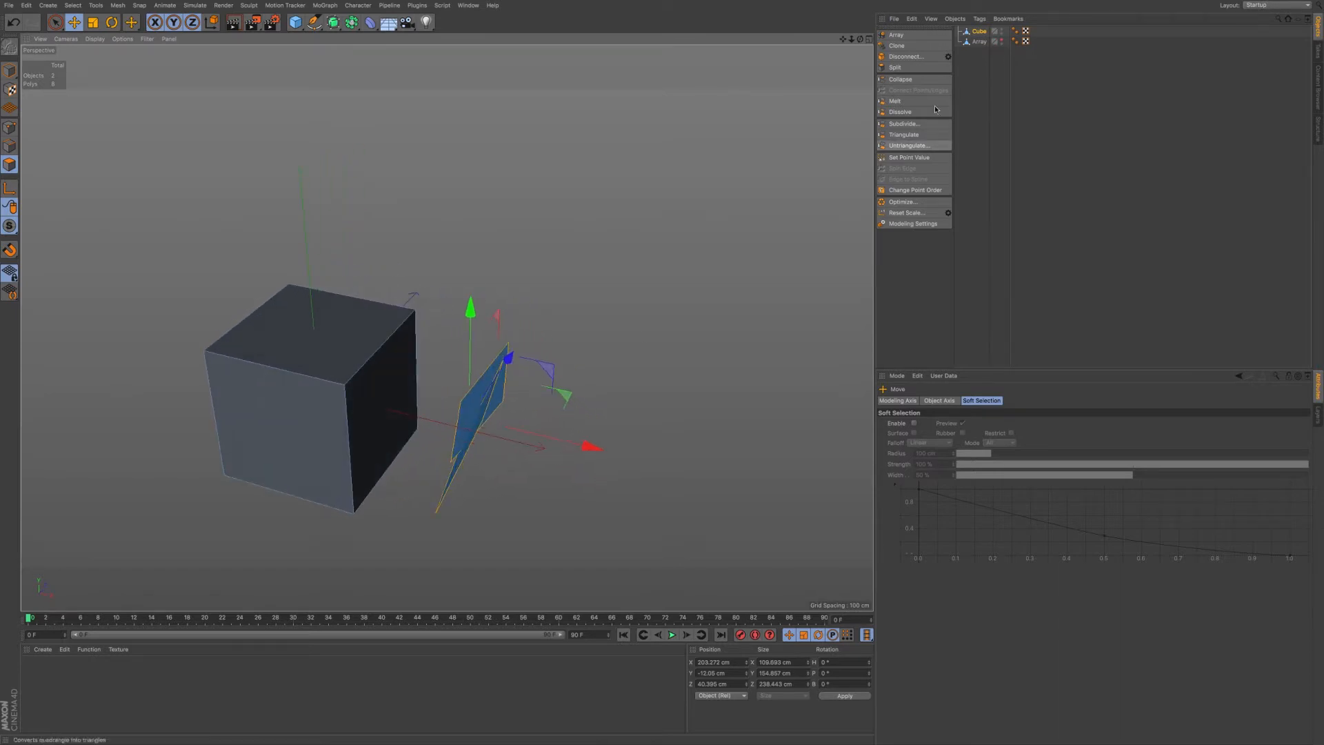
Rename the cloned cube object Clone and hide it in the viewport.
{"action": "double_click", "coordinate": [980, 31]}
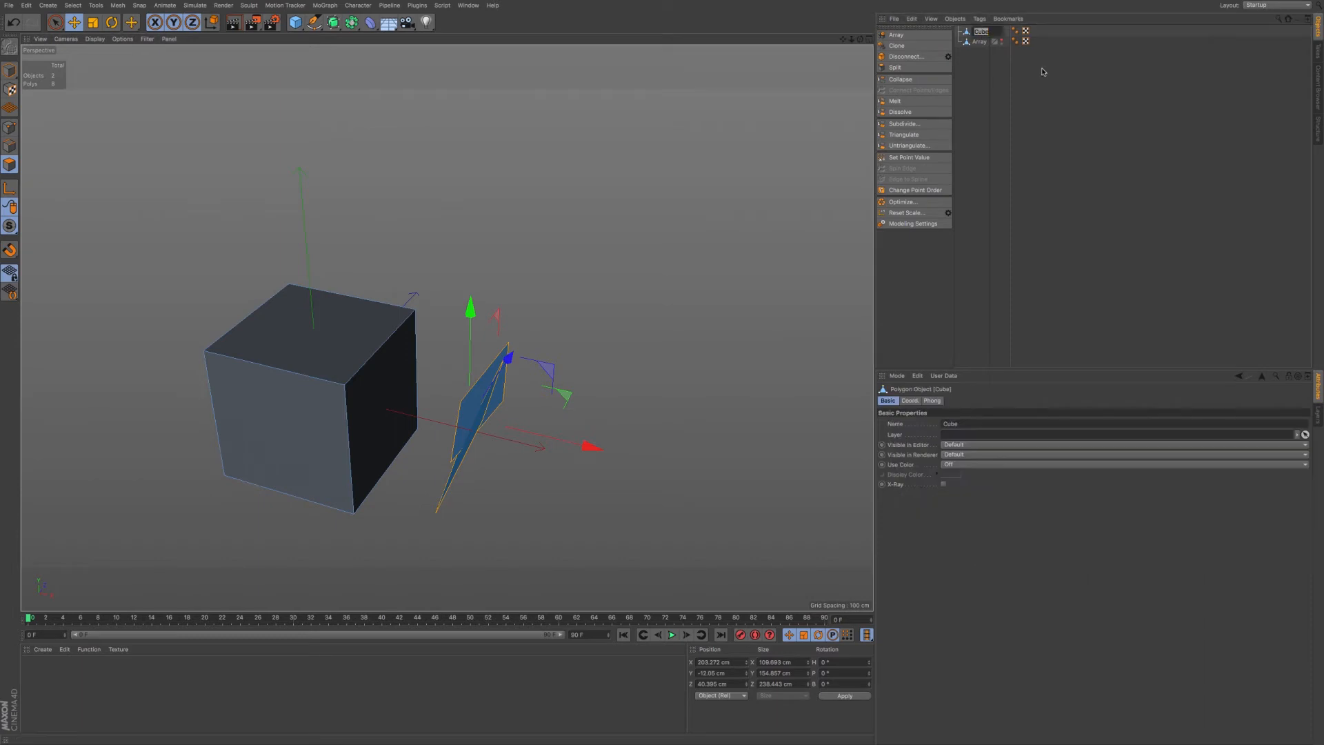
{"action": "type", "text": "Clone"}
{"action": "key", "text": "Return"}
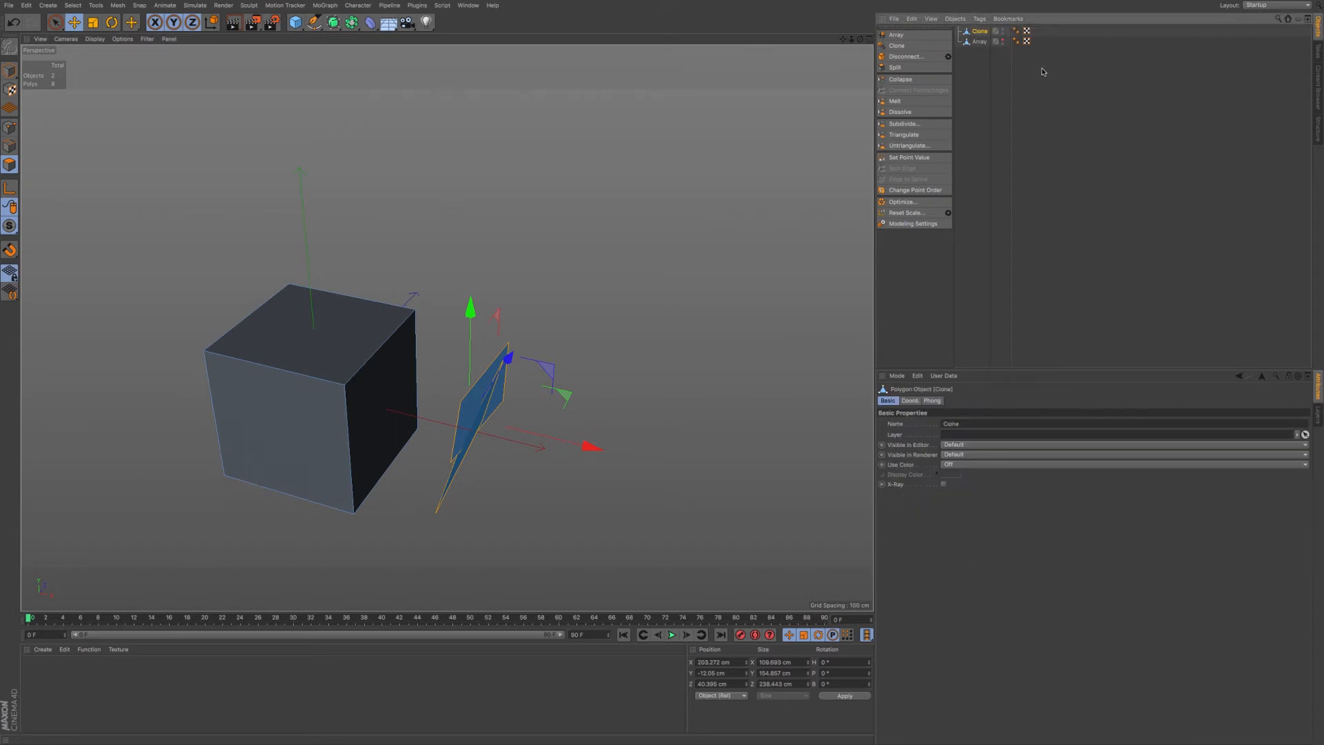
{"action": "left_click", "coordinate": [1003, 30]}
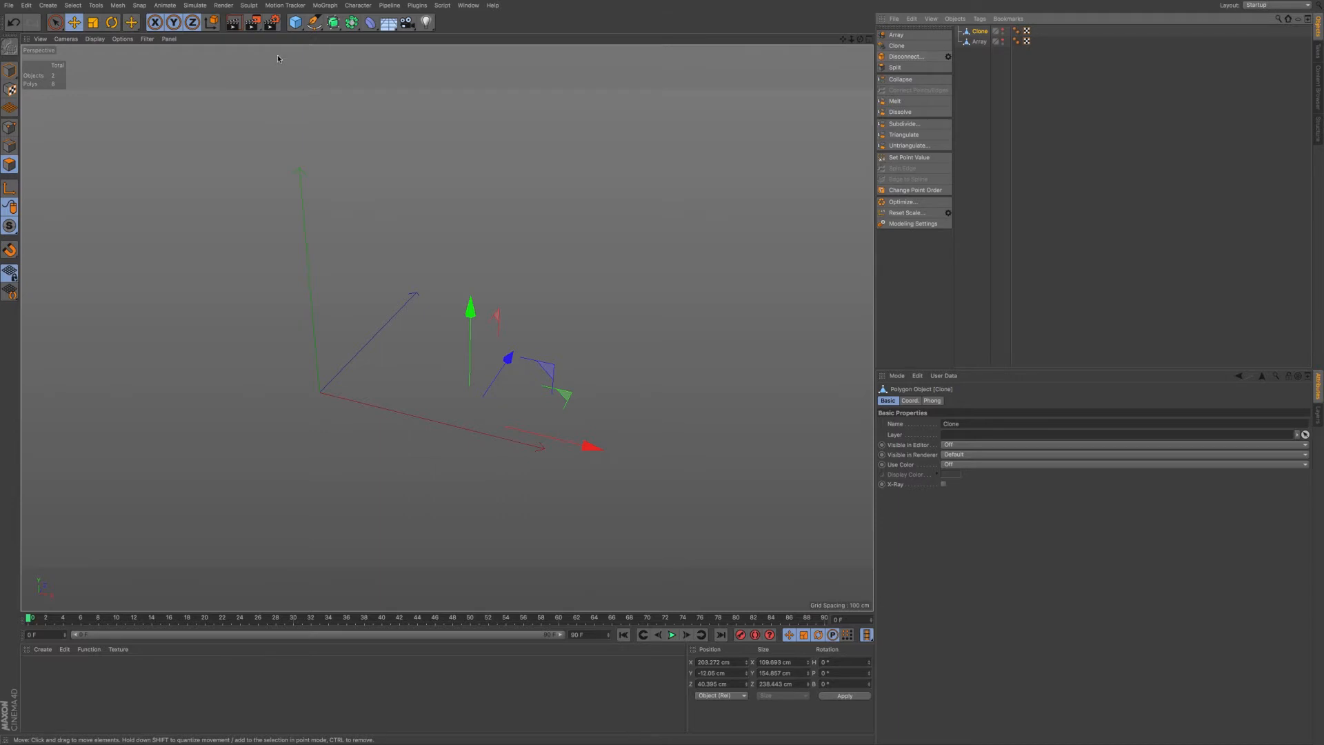
Add a new cube primitive and convert it to an editable object in polygon mode.
{"action": "left_click", "coordinate": [296, 22]}
{"action": "left_click", "coordinate": [9, 46]}
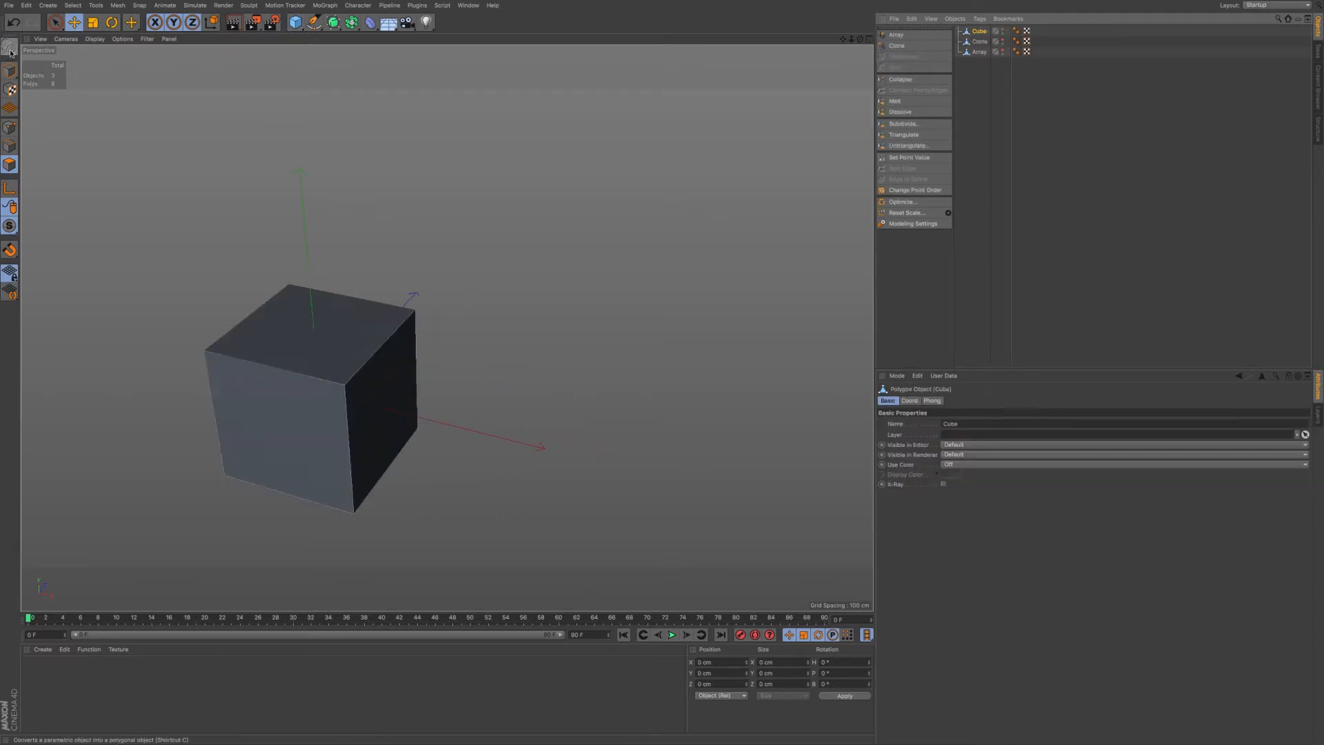
{"action": "left_click", "coordinate": [9, 164]}
Select the new cube's side polygon facing the positive X axis and disconnect it from the mesh.
{"action": "key", "text": "9"}
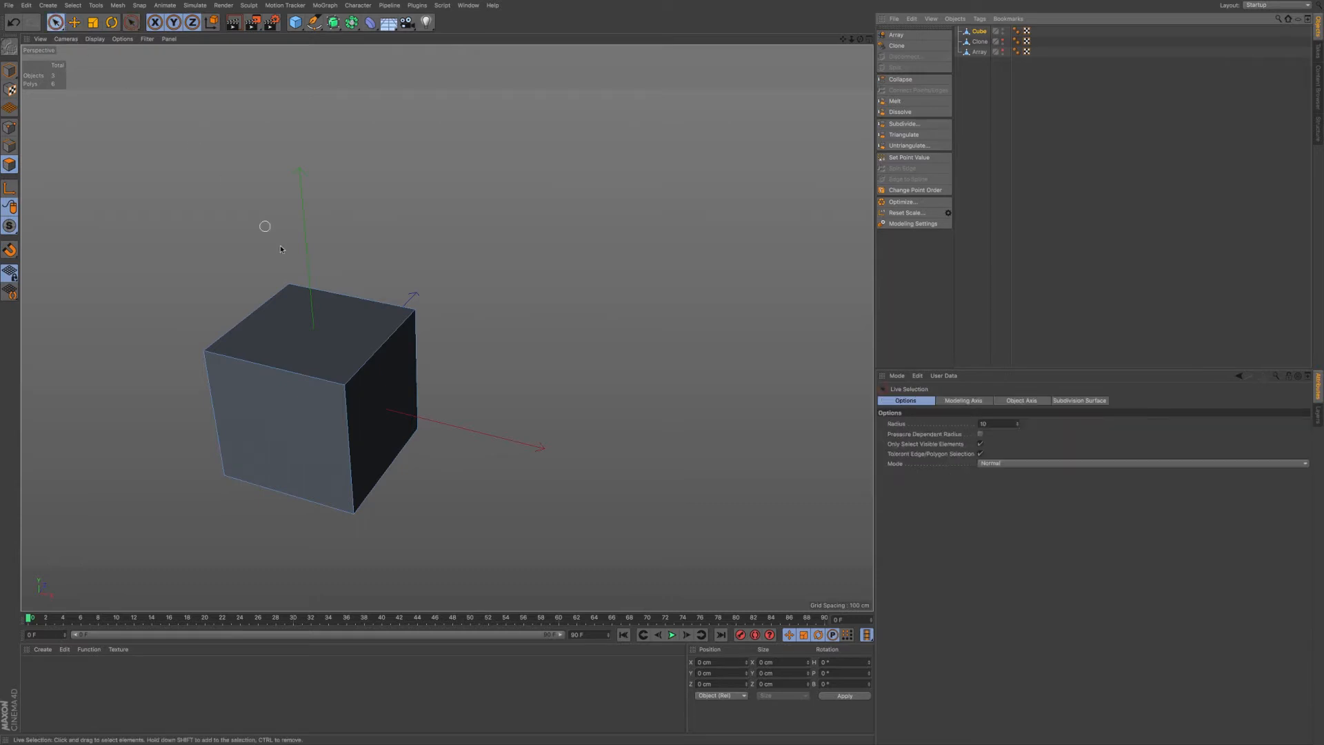
{"action": "left_click", "coordinate": [373, 412]}
{"action": "middle_click_drag", "start_coordinate": [378, 438], "coordinate": [448, 386], "text": "alt"}
{"action": "left_click_drag", "start_coordinate": [425, 406], "coordinate": [399, 409], "text": "alt"}
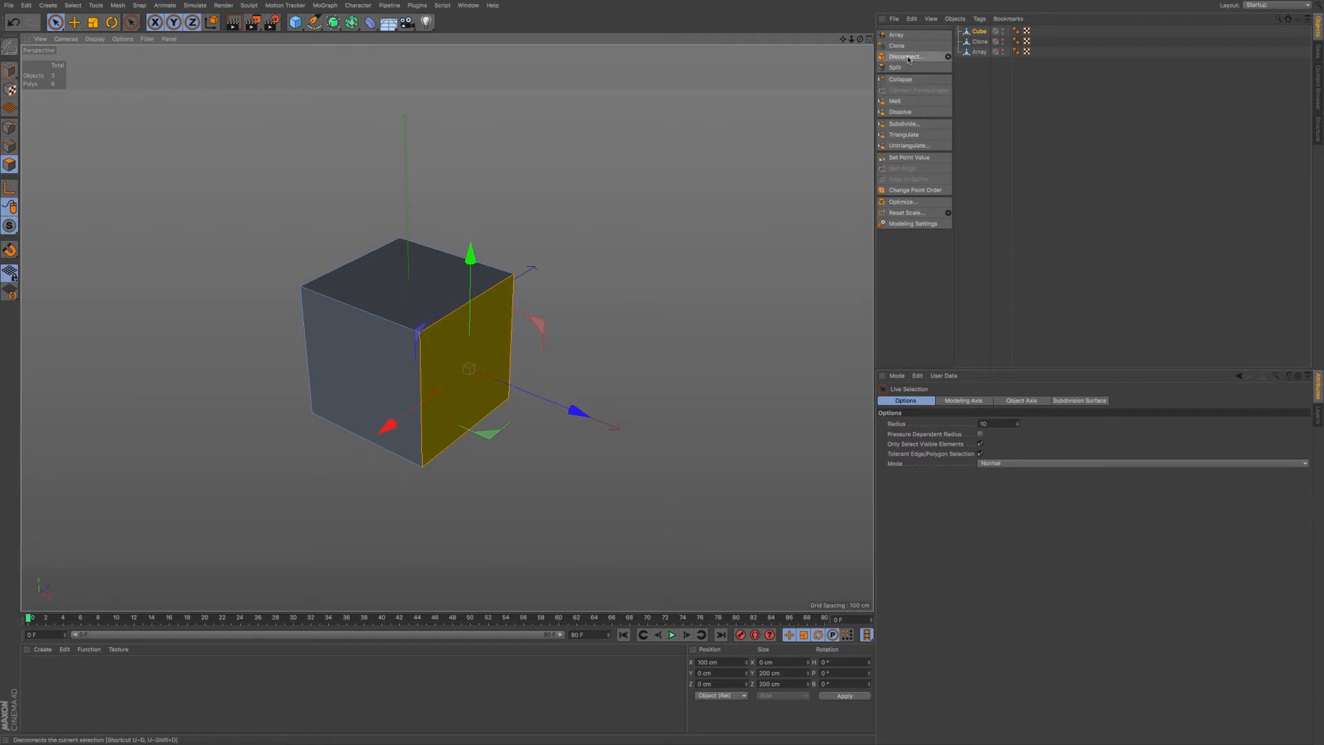
{"action": "left_click", "coordinate": [909, 59]}
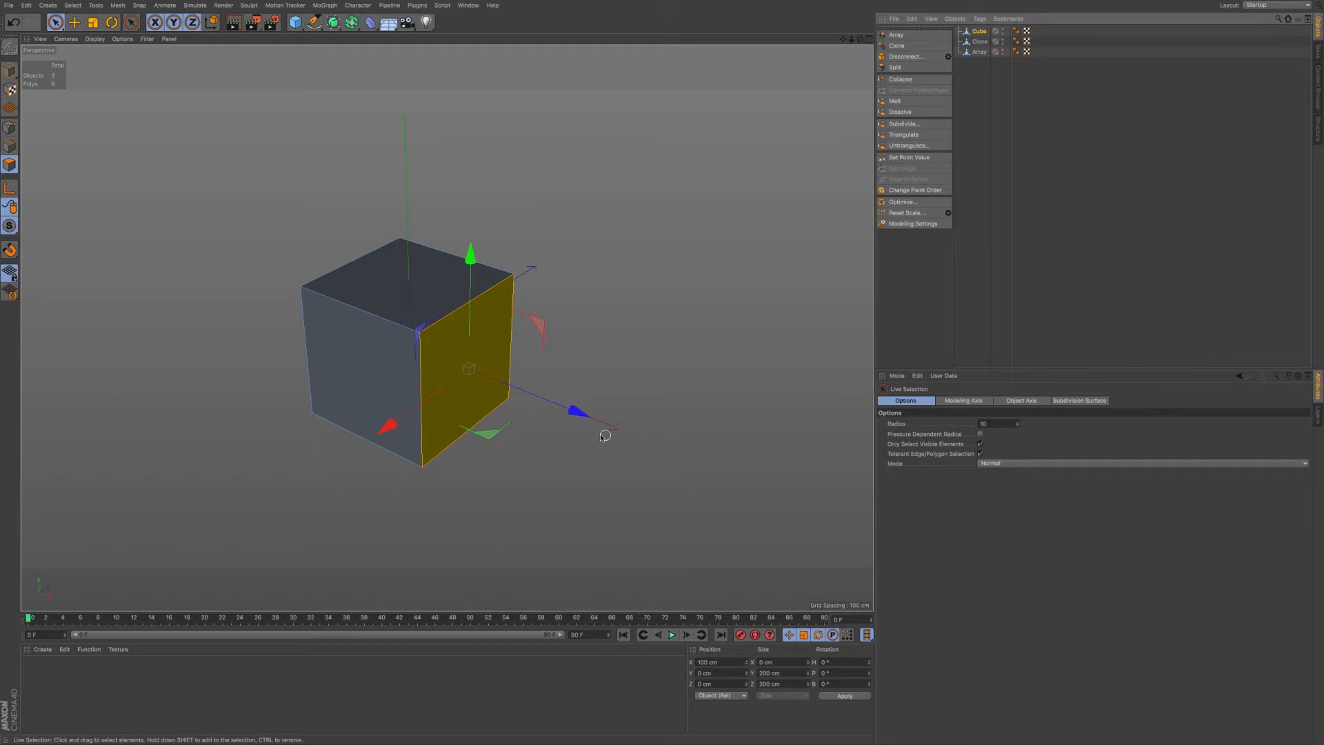
Move the disconnected side polygon away from the cube along X to about 206 cm.
{"action": "left_click_drag", "start_coordinate": [579, 412], "coordinate": [689, 456]}
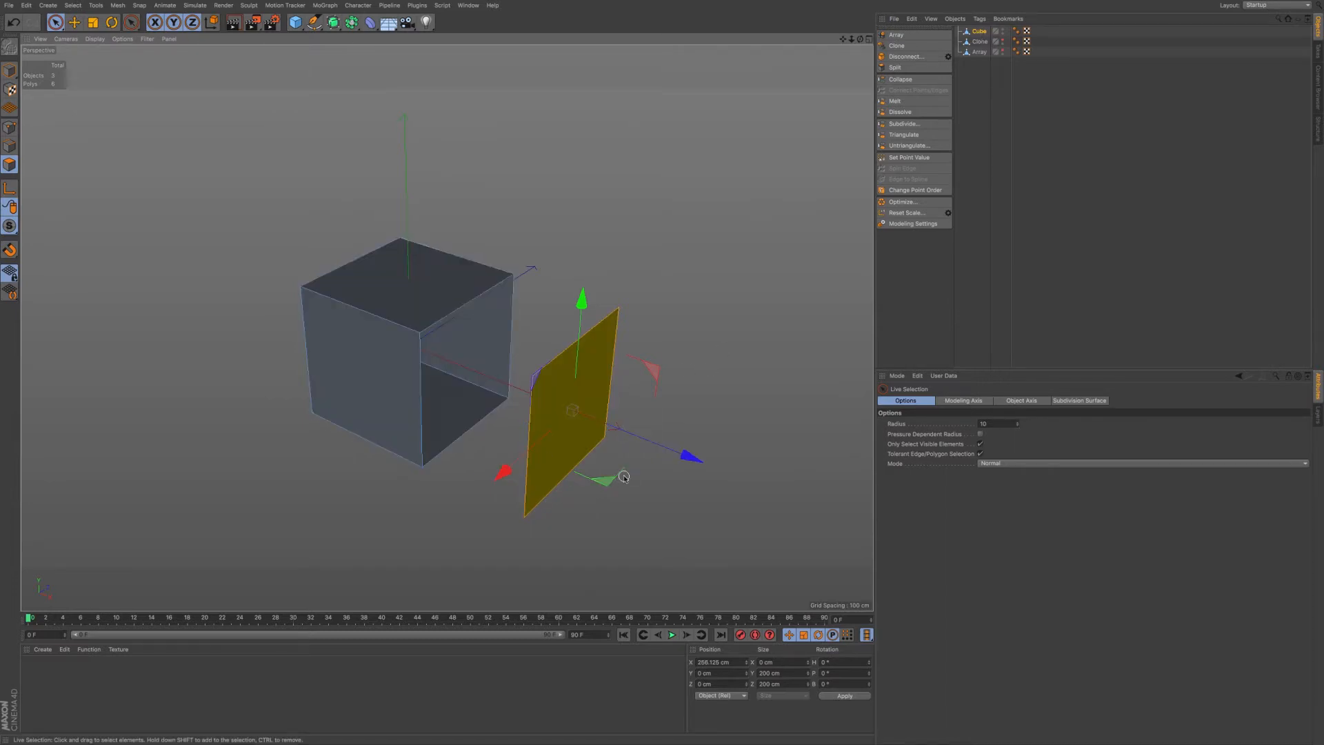
{"action": "left_click_drag", "start_coordinate": [686, 457], "coordinate": [639, 449]}
Try rotating the whole disconnected cube object slightly in Model mode and undo the rotation.
{"action": "left_click", "coordinate": [980, 32]}
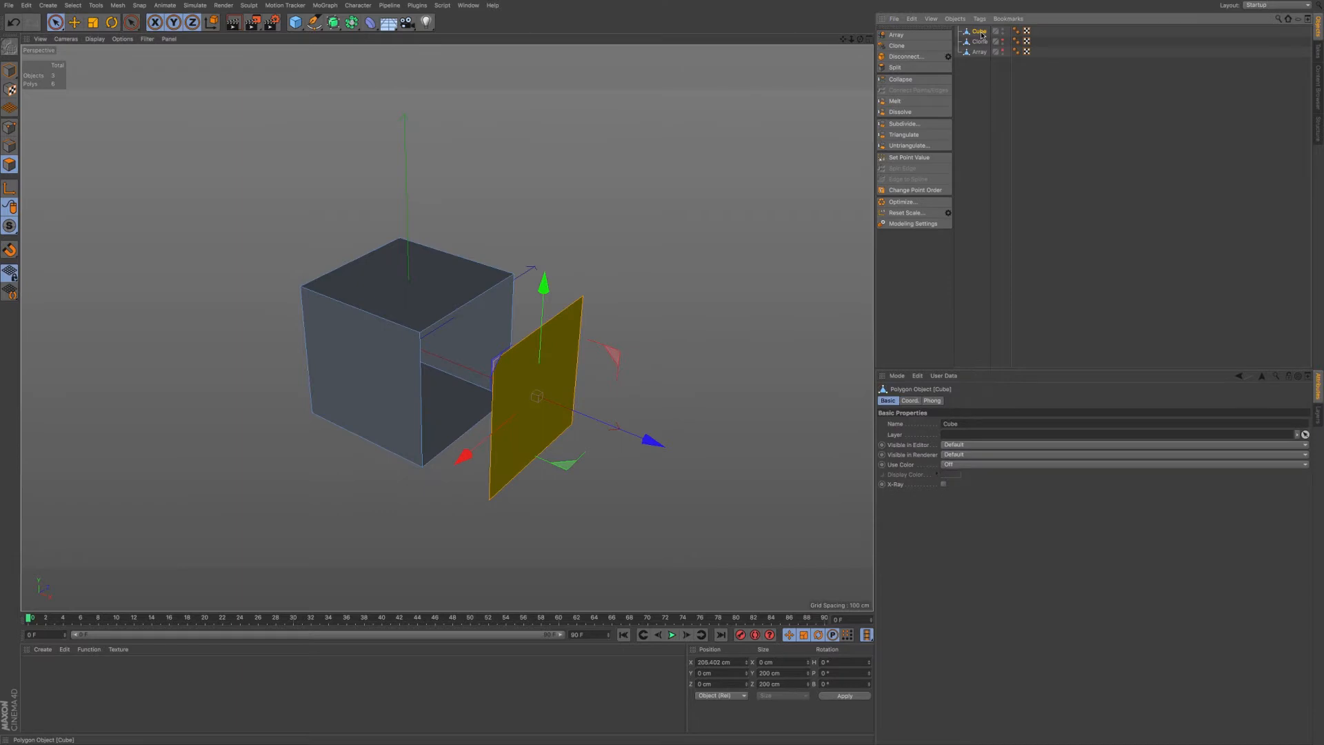
{"action": "left_click_drag", "start_coordinate": [9, 69], "coordinate": [32, 84]}
{"action": "key", "text": "r"}
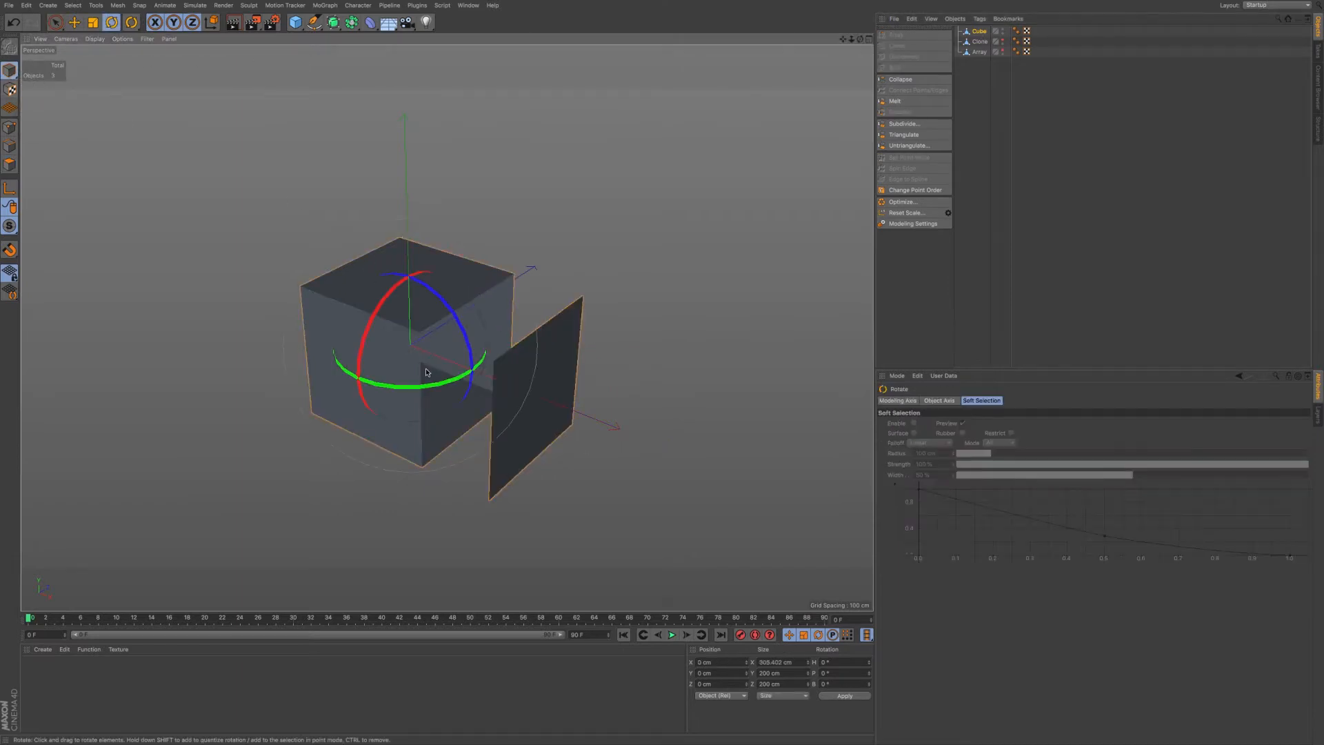
{"action": "mouse_move", "coordinate": [435, 384]}
{"action": "left_mouse_down"}
{"action": "mouse_move", "coordinate": [483, 384]}
{"action": "mouse_move", "coordinate": [422, 379]}
{"action": "left_mouse_up"}
{"action": "key", "text": "ctrl+z"}
Rename the disconnected cube object Disconnect and hide it in the viewport.
{"action": "double_click", "coordinate": [980, 31]}
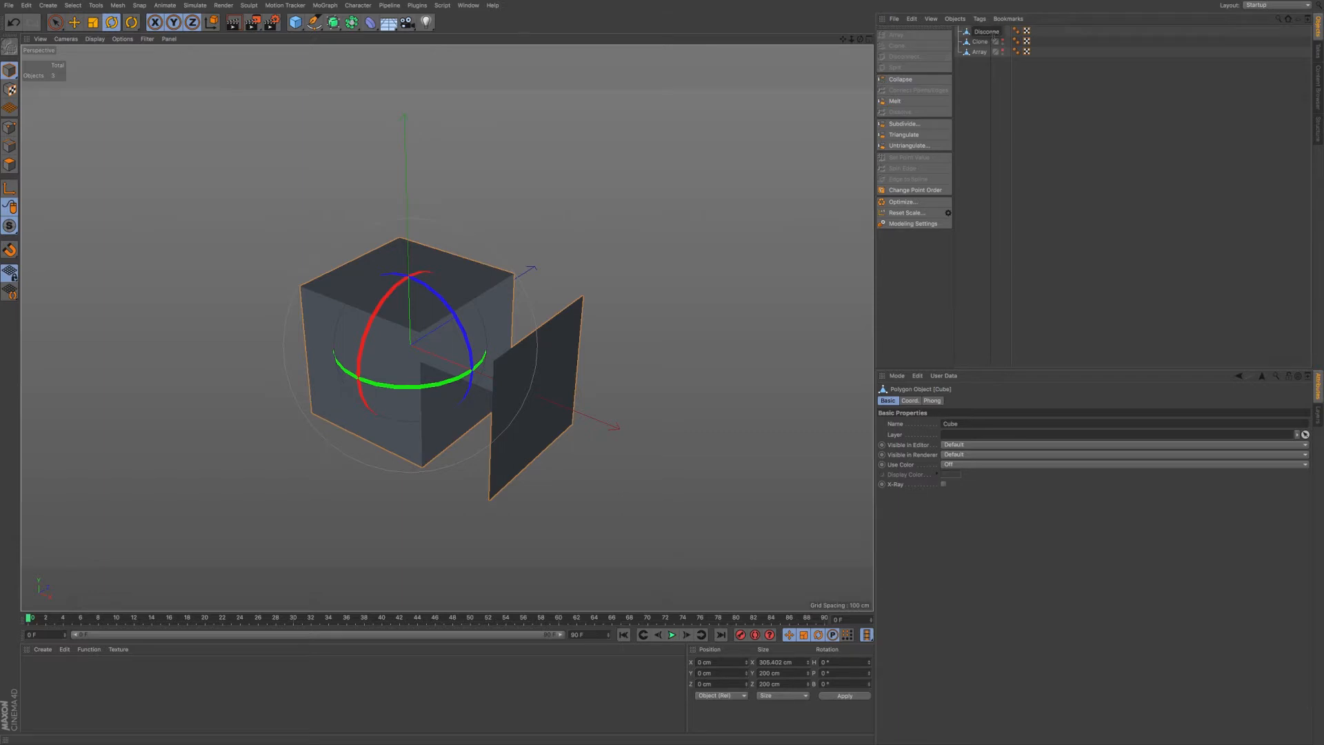
{"action": "type", "text": "Disconnect"}
{"action": "key", "text": "Return"}
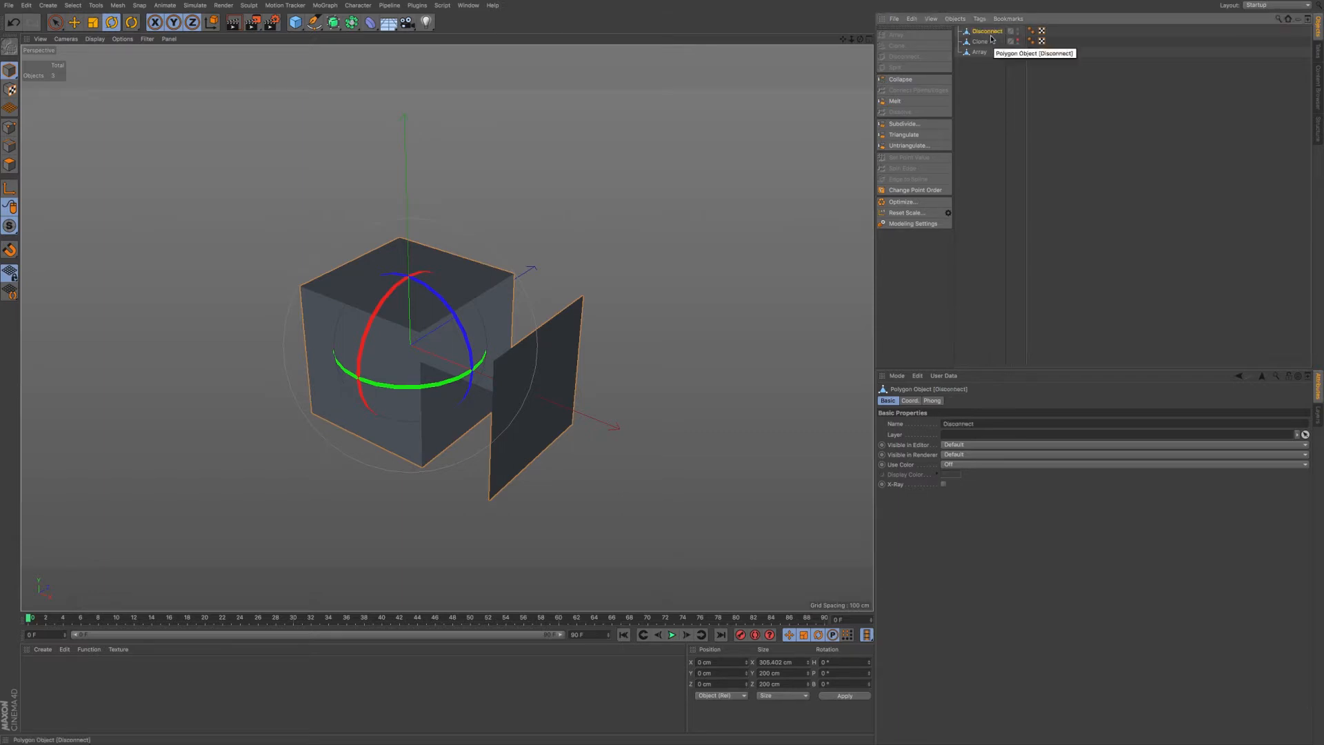
{"action": "double_click", "coordinate": [1017, 31]}
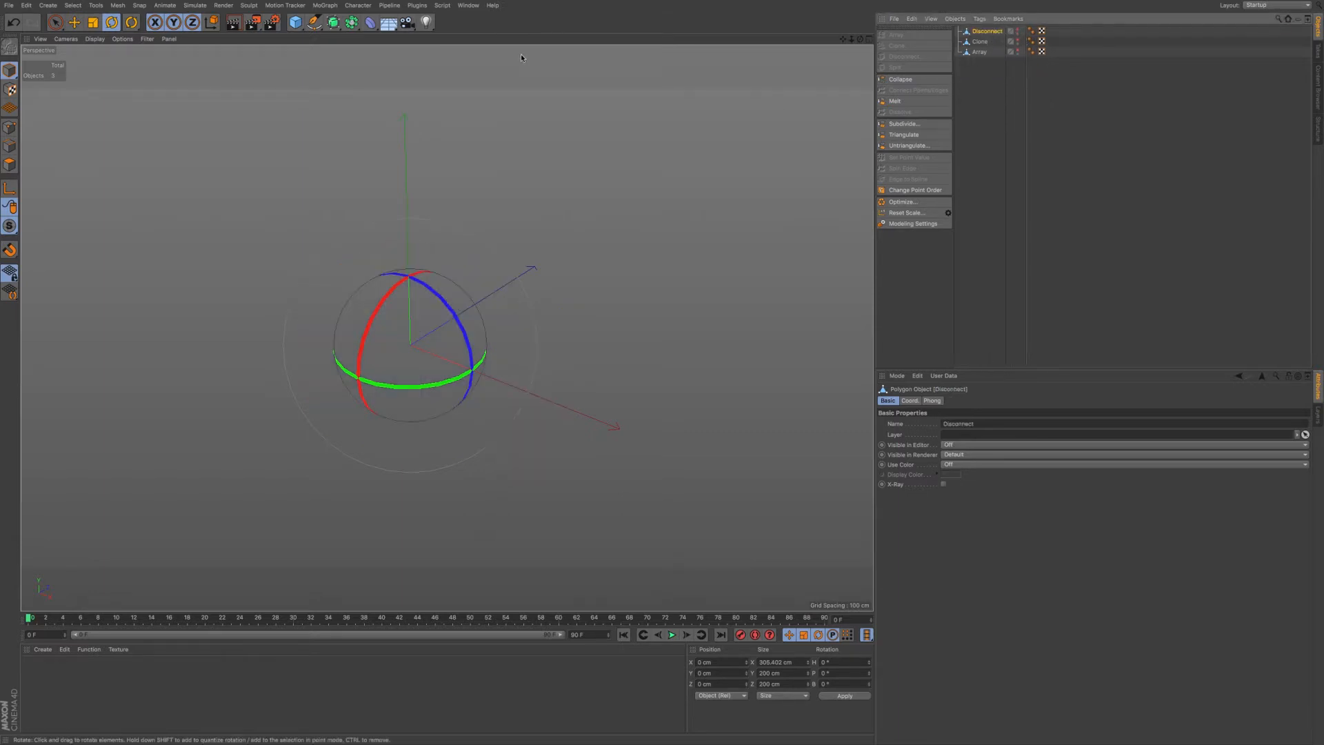
Add a new editable cube and split its polygon facing the positive X axis into a separate object.
{"action": "left_click", "coordinate": [295, 22]}
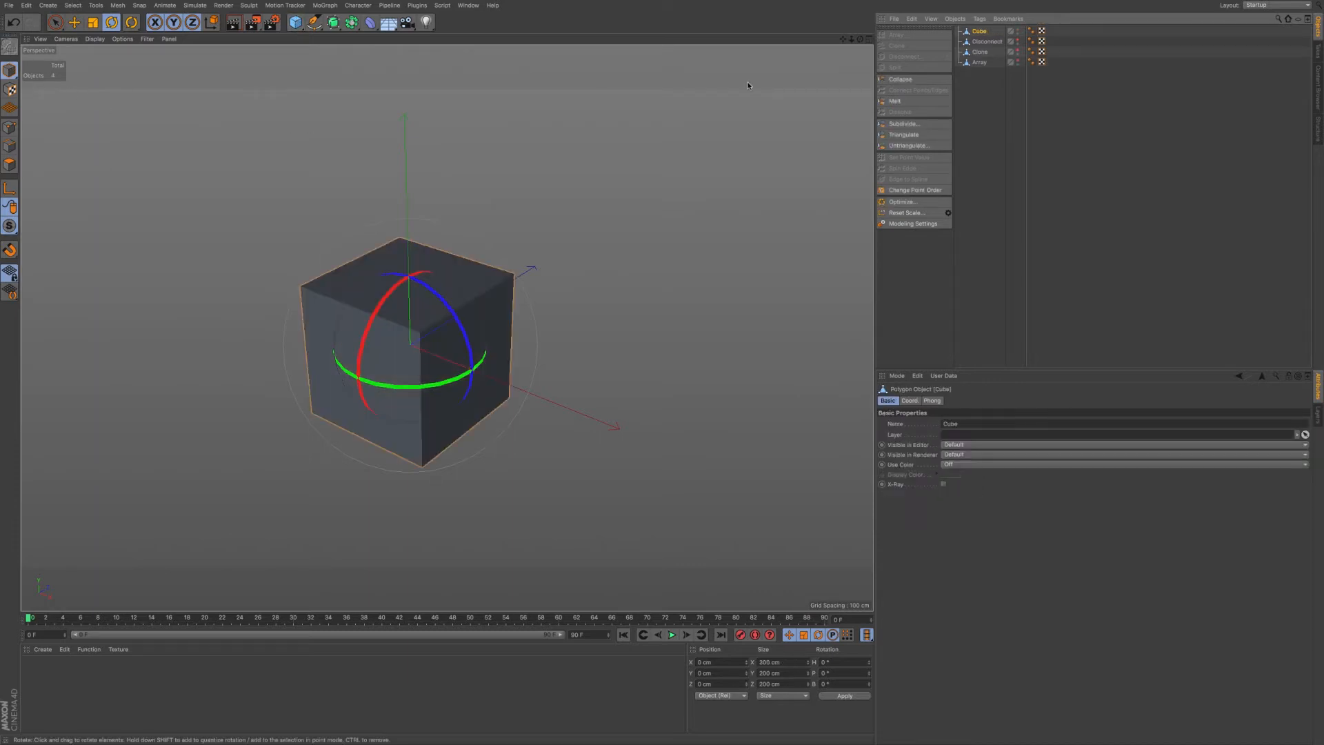
{"action": "left_click", "coordinate": [5, 169]}
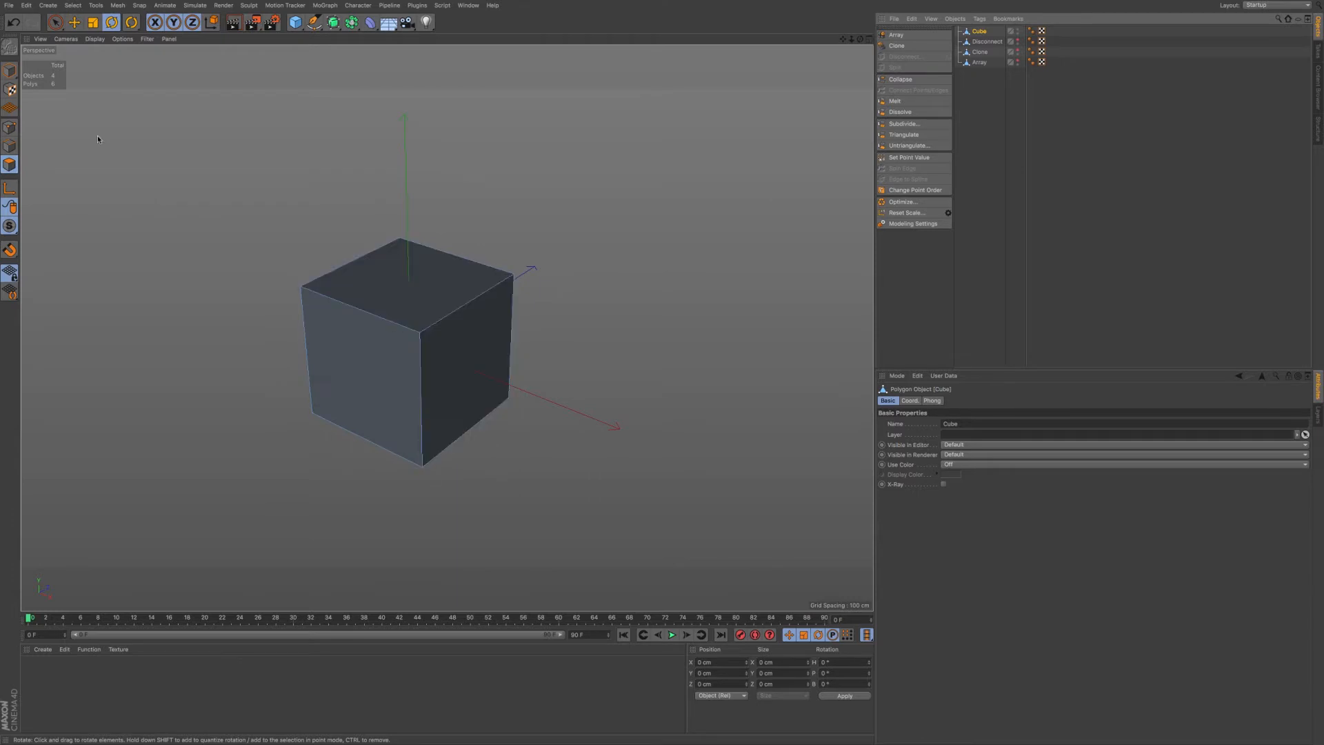
{"action": "left_click", "coordinate": [55, 22]}
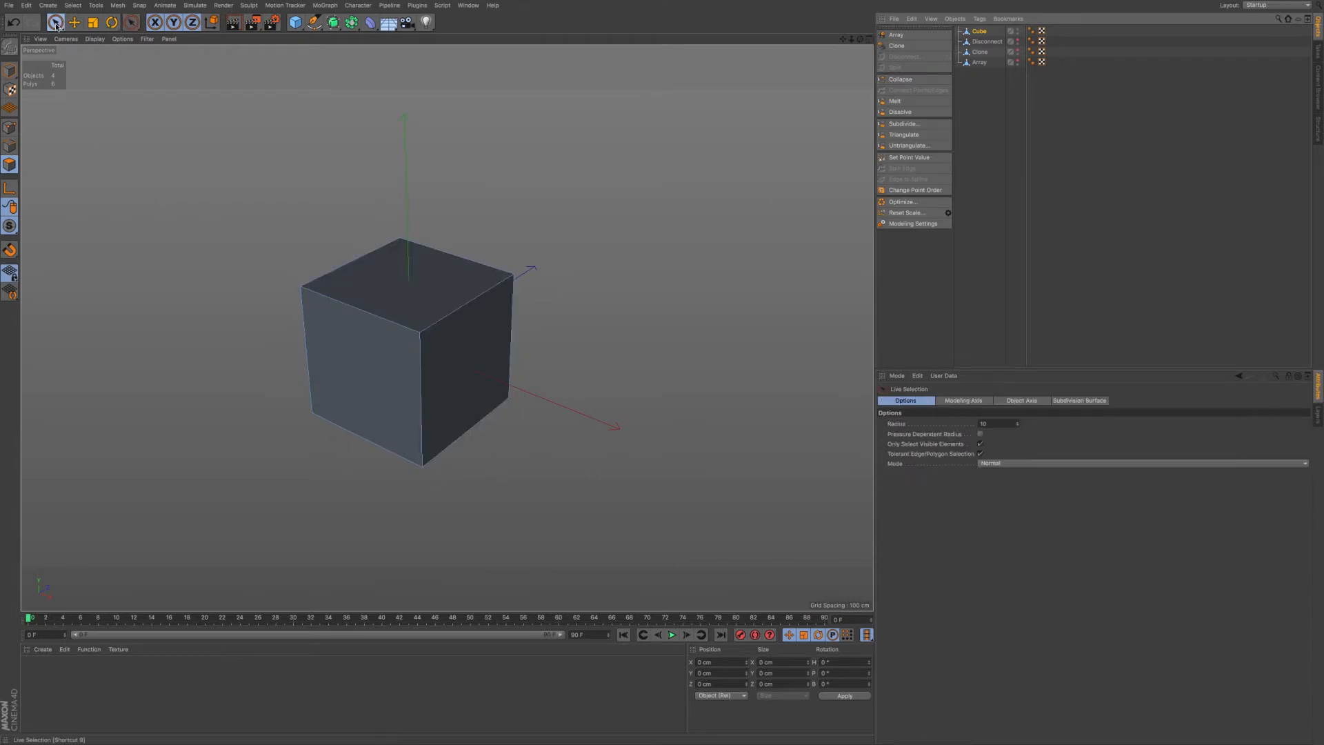
{"action": "left_click", "coordinate": [466, 353]}
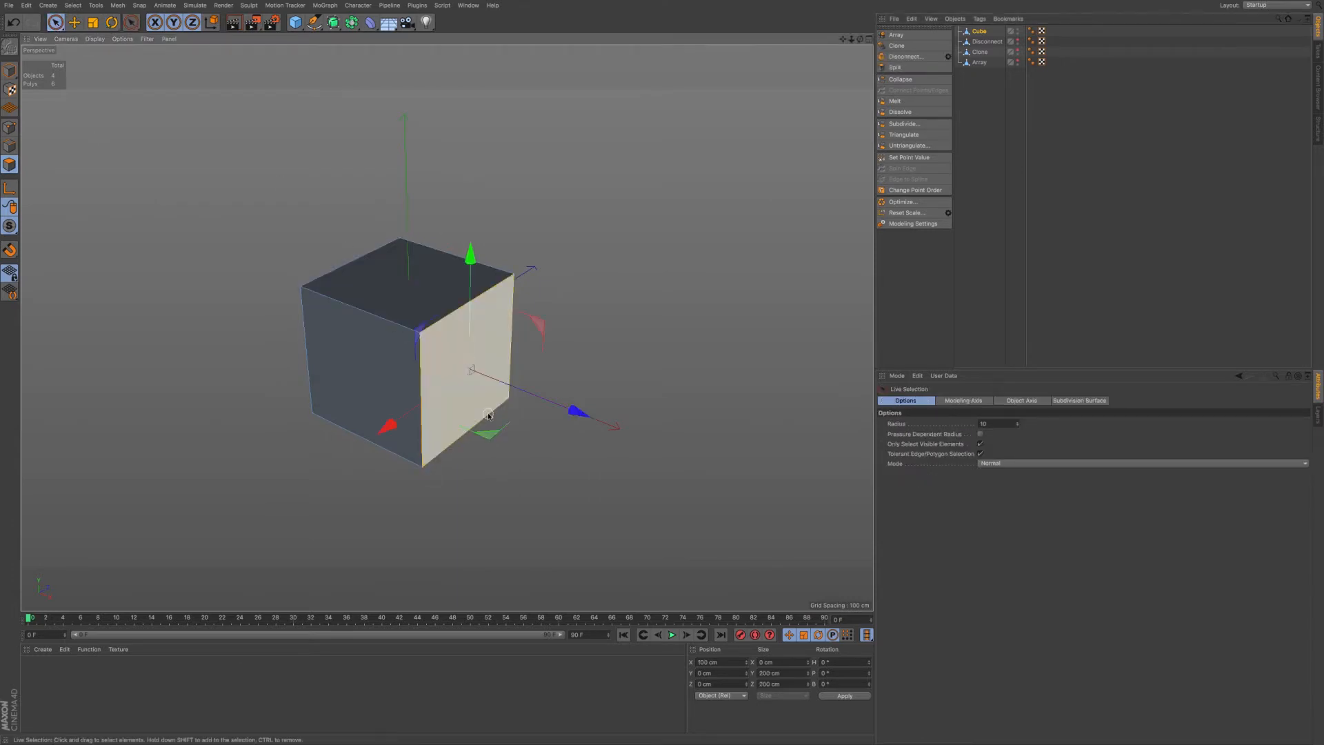
{"action": "left_click", "coordinate": [905, 68]}
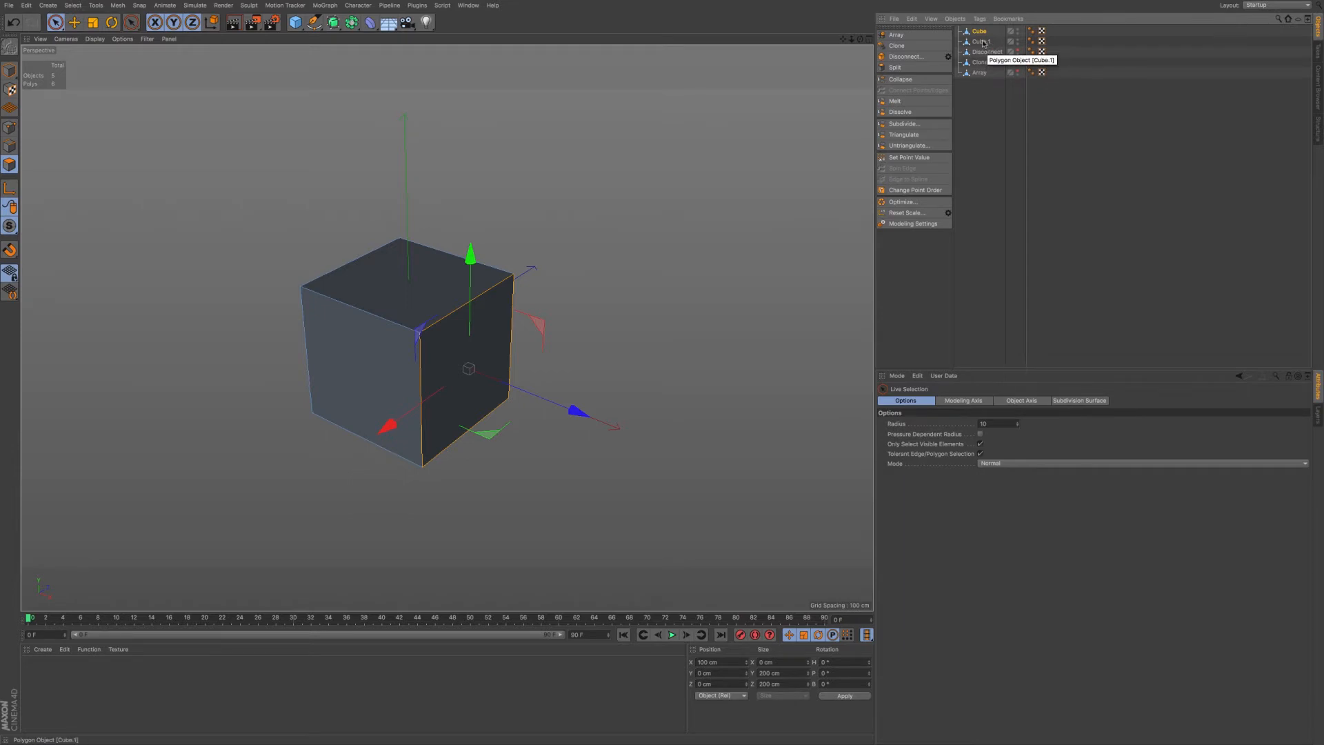
Select the polygon of the split-off object and move it outward along X to about 265 cm.
{"action": "left_click", "coordinate": [981, 43]}
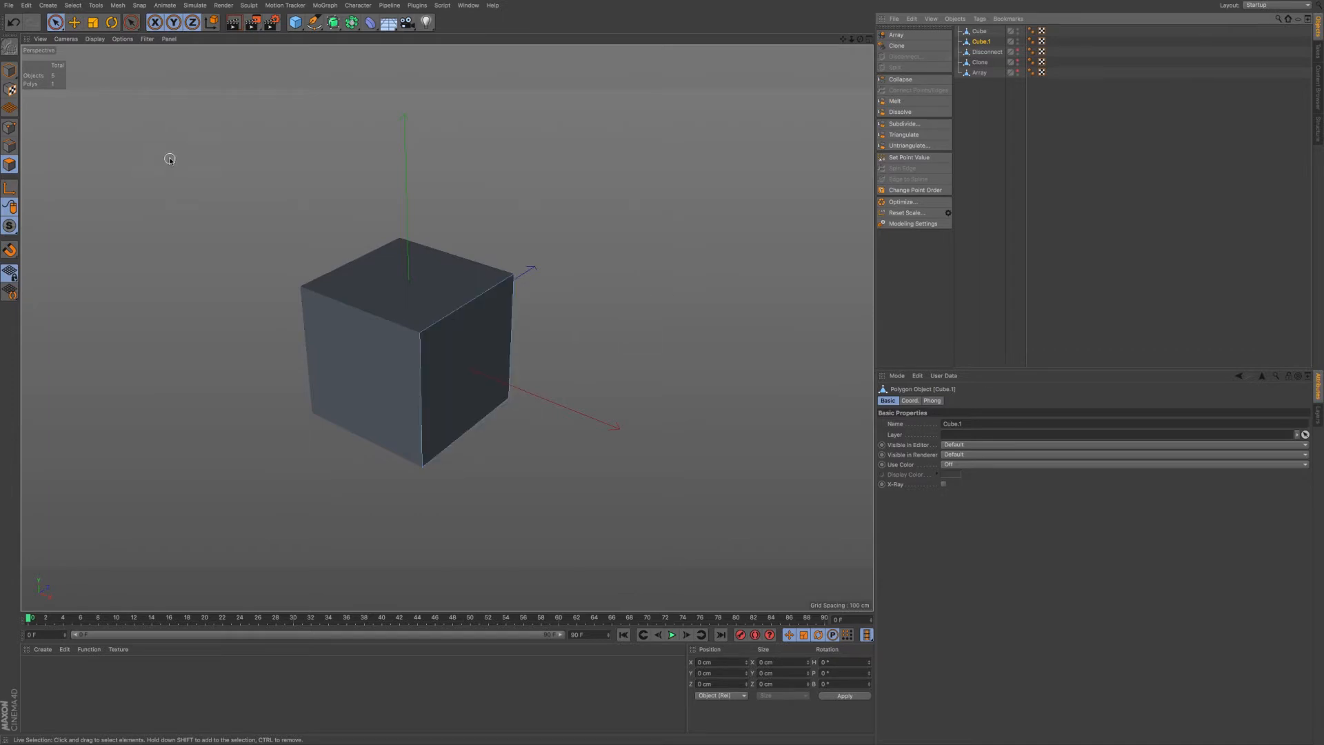
{"action": "left_click", "coordinate": [74, 22]}
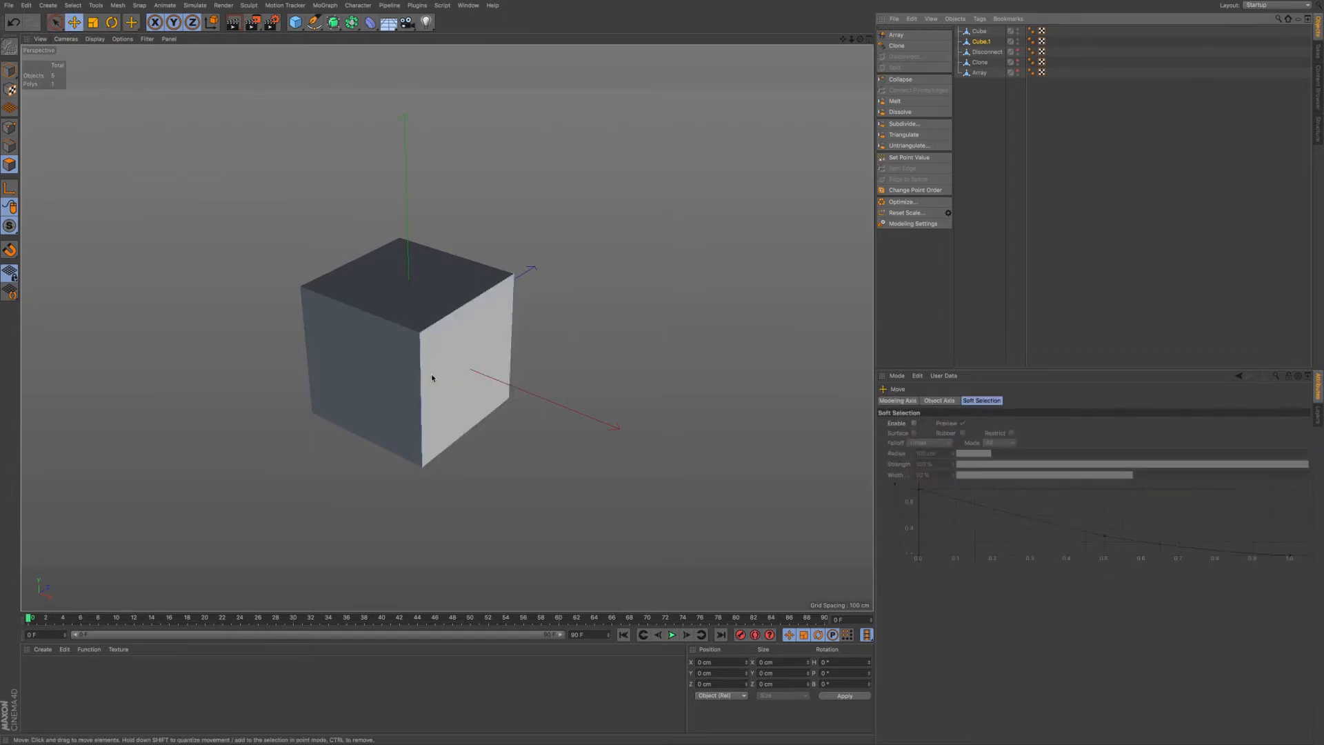
{"action": "left_click", "coordinate": [457, 369]}
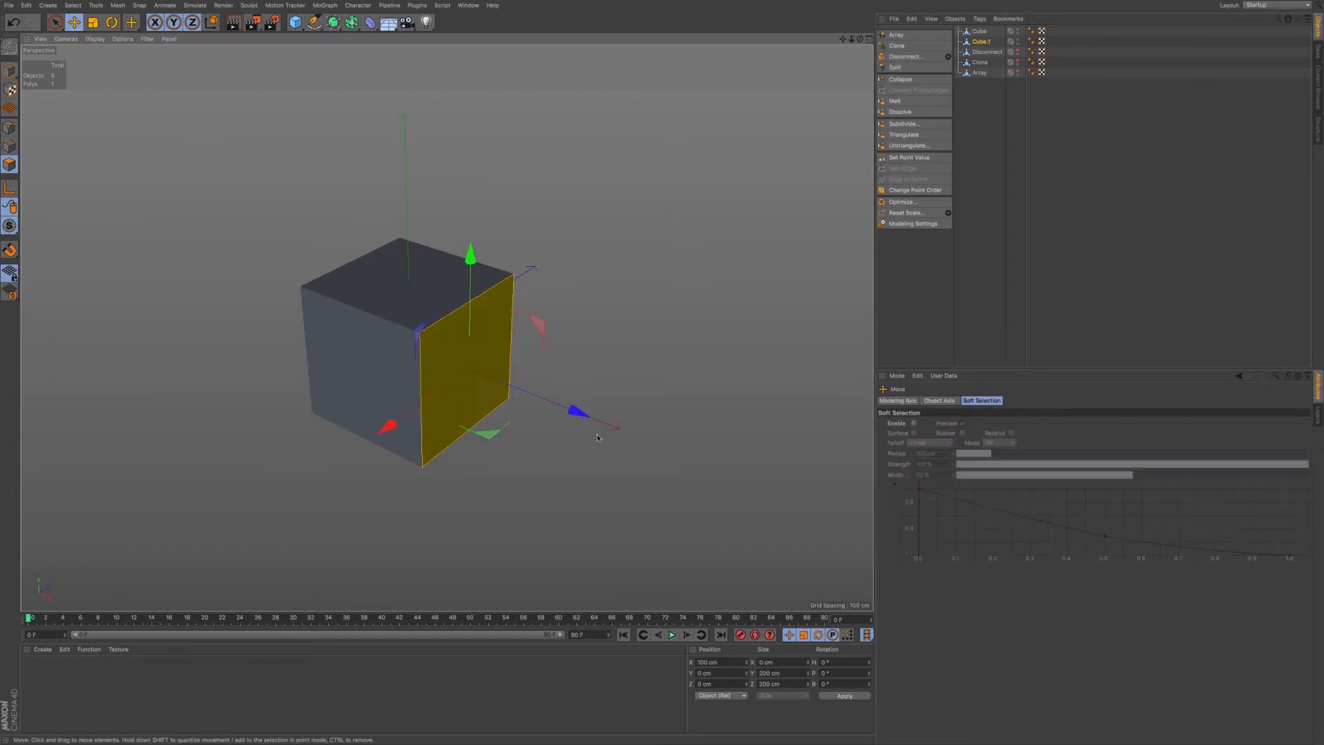
{"action": "left_click_drag", "start_coordinate": [578, 415], "coordinate": [707, 437]}
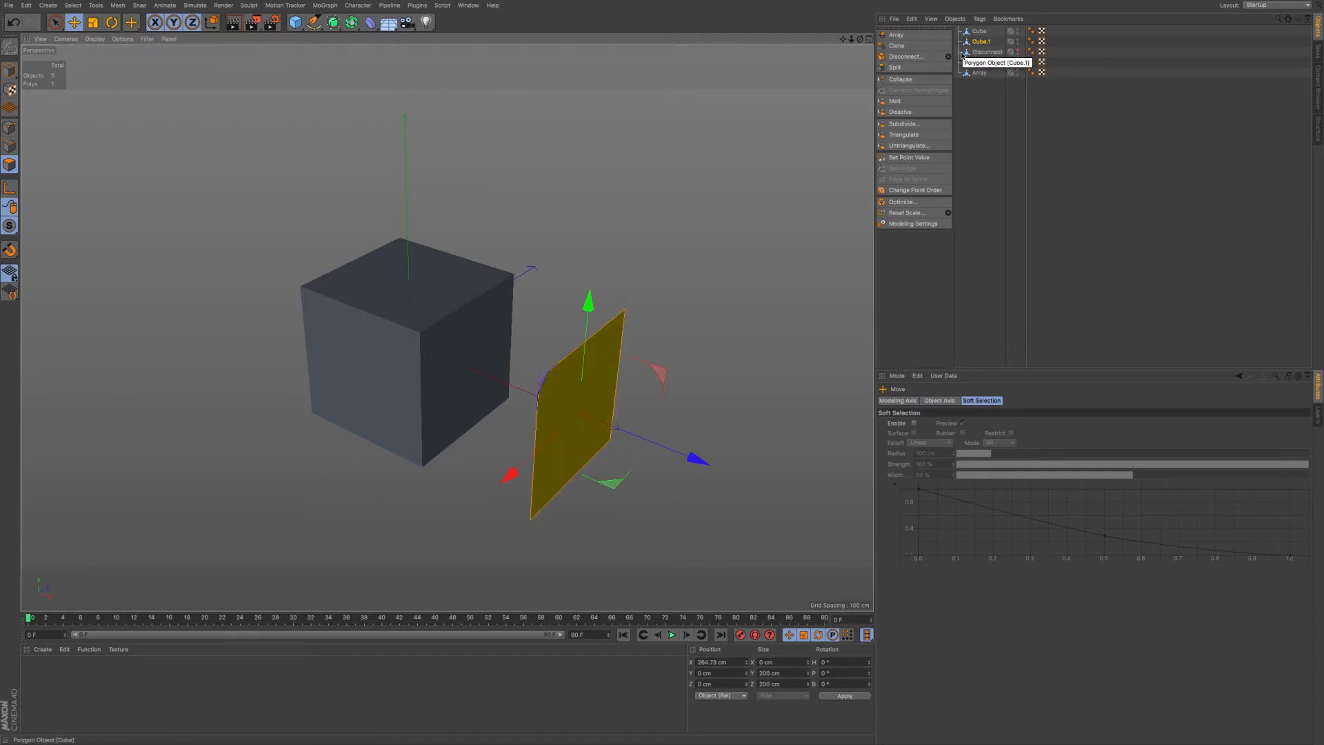
Rename the split-off polygon object Split1 and the source cube Split, and hide both in the viewport.
{"action": "left_click", "coordinate": [981, 33]}
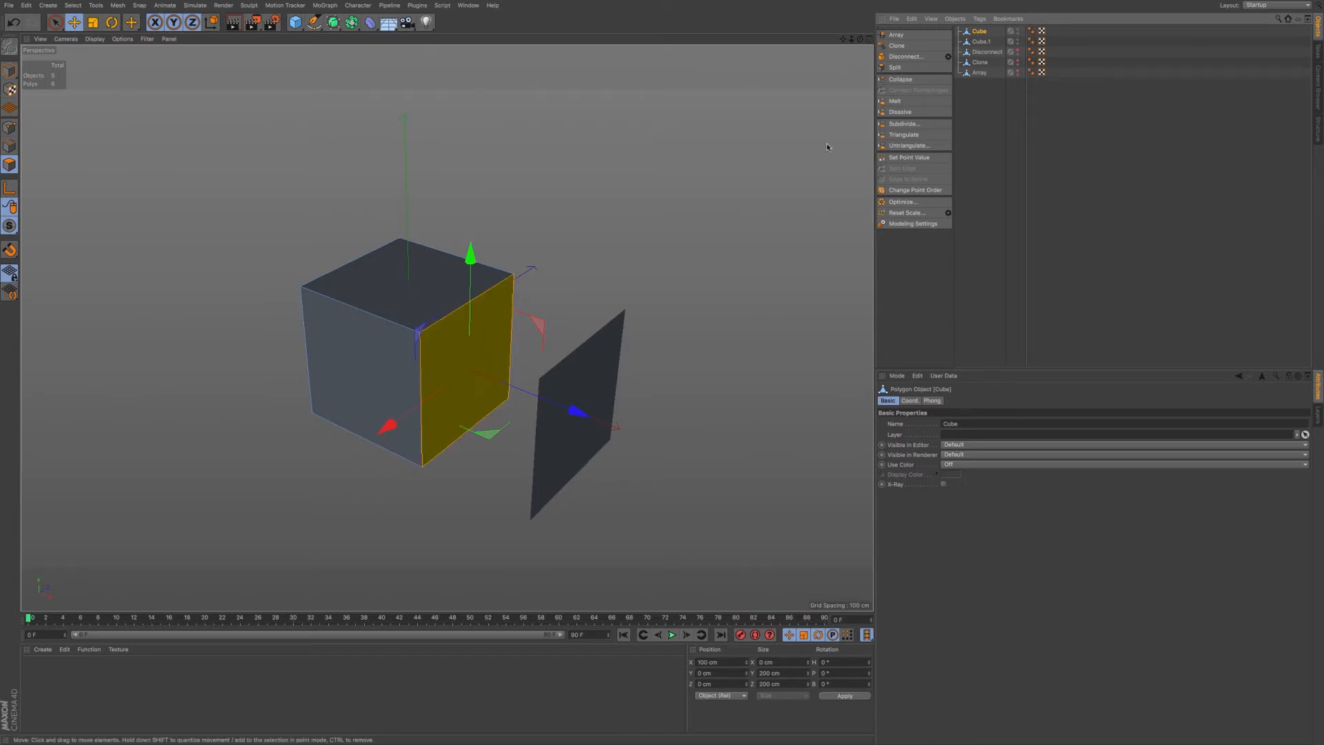
{"action": "left_click", "coordinate": [980, 42]}
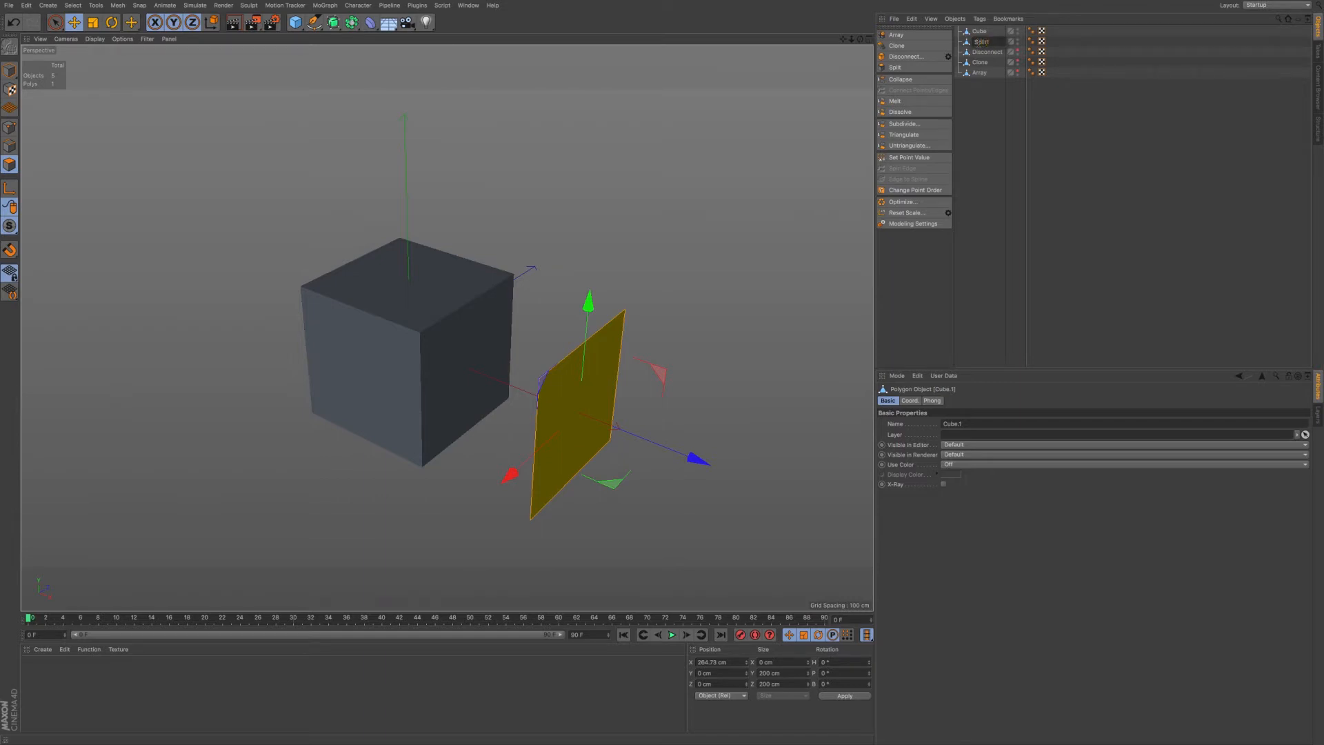
{"action": "left_click", "coordinate": [981, 31]}
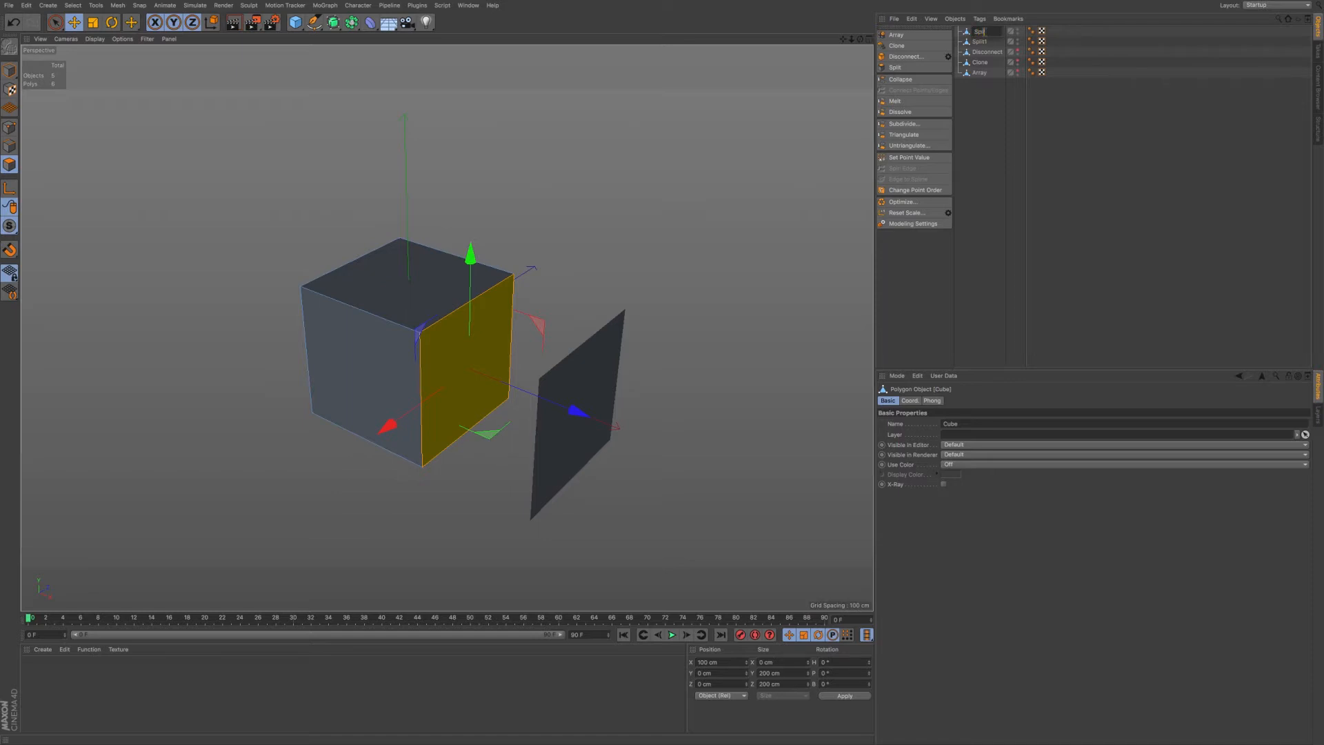
{"action": "key", "text": "Return"}
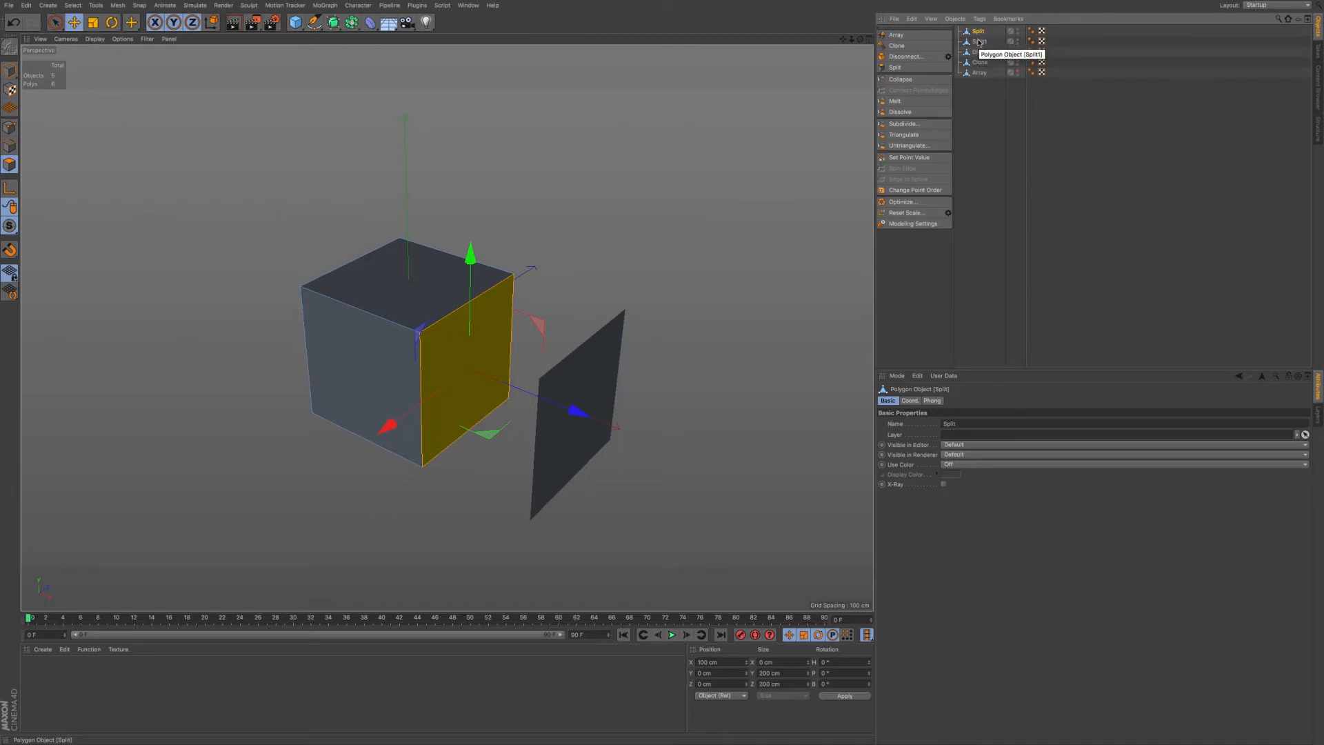
{"action": "double_click", "coordinate": [1018, 30]}
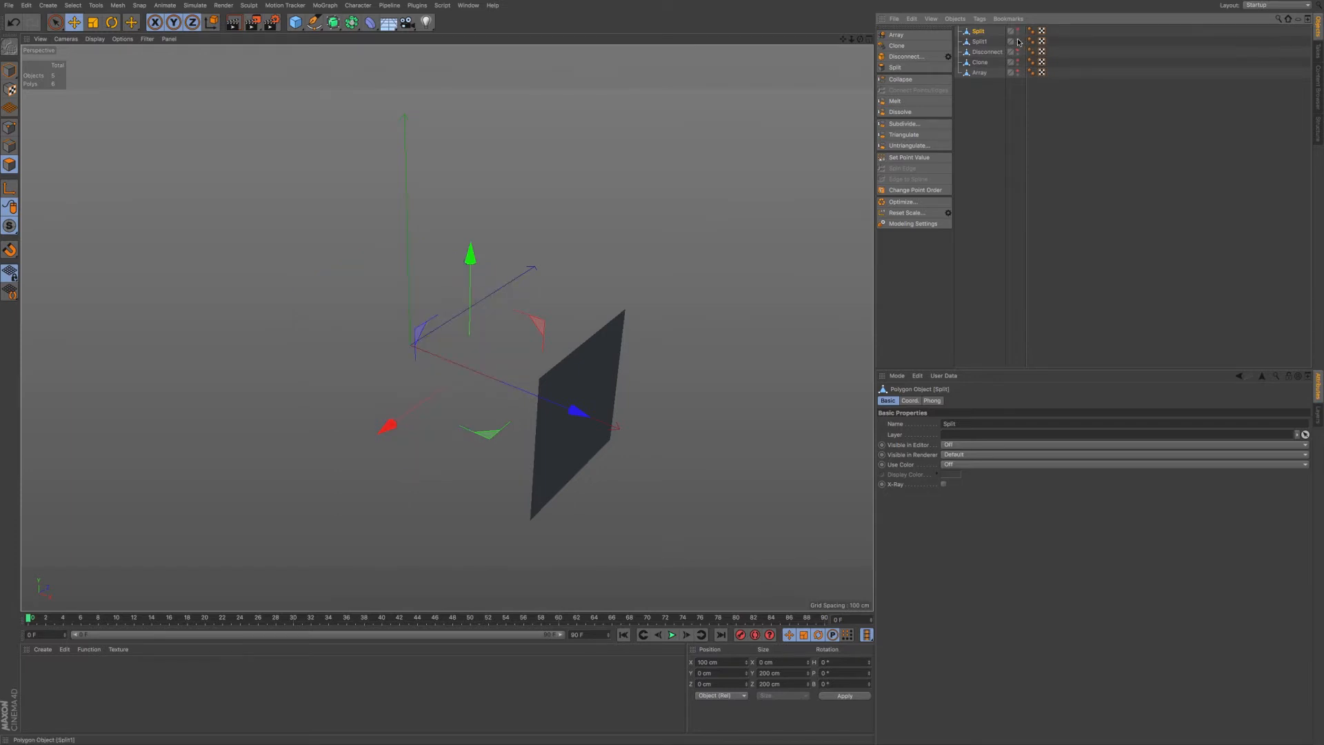
{"action": "double_click", "coordinate": [1018, 40]}
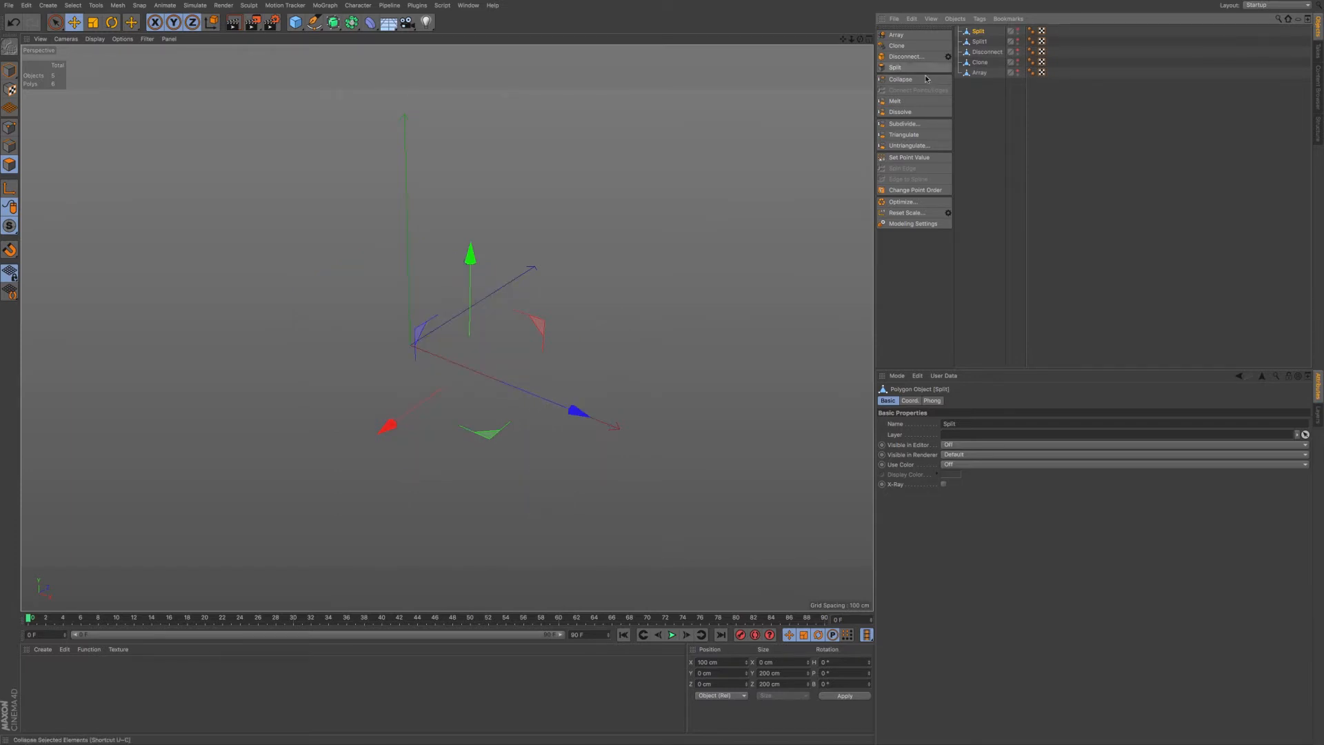
Add a new cube with 2 segments along X, Y and Z and convert it to an editable object.
{"action": "left_click", "coordinate": [295, 22]}
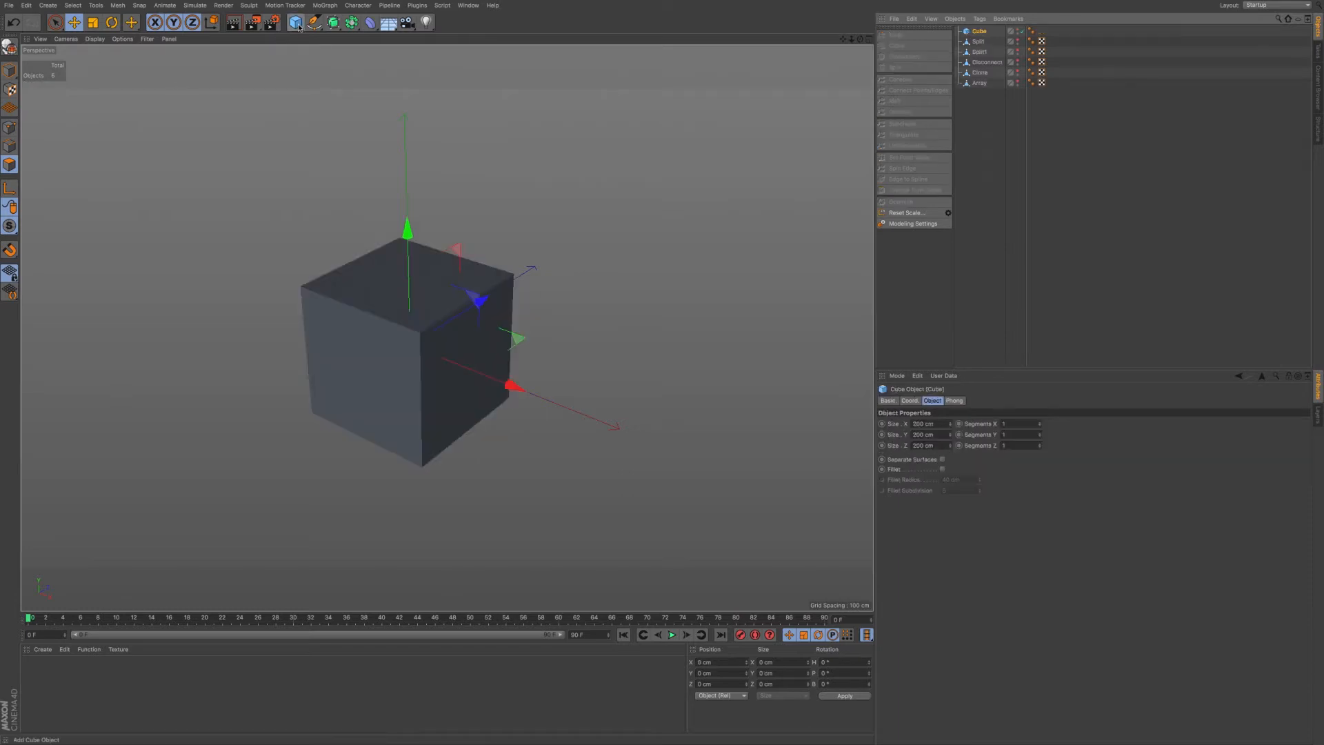
{"action": "left_click", "coordinate": [1039, 423]}
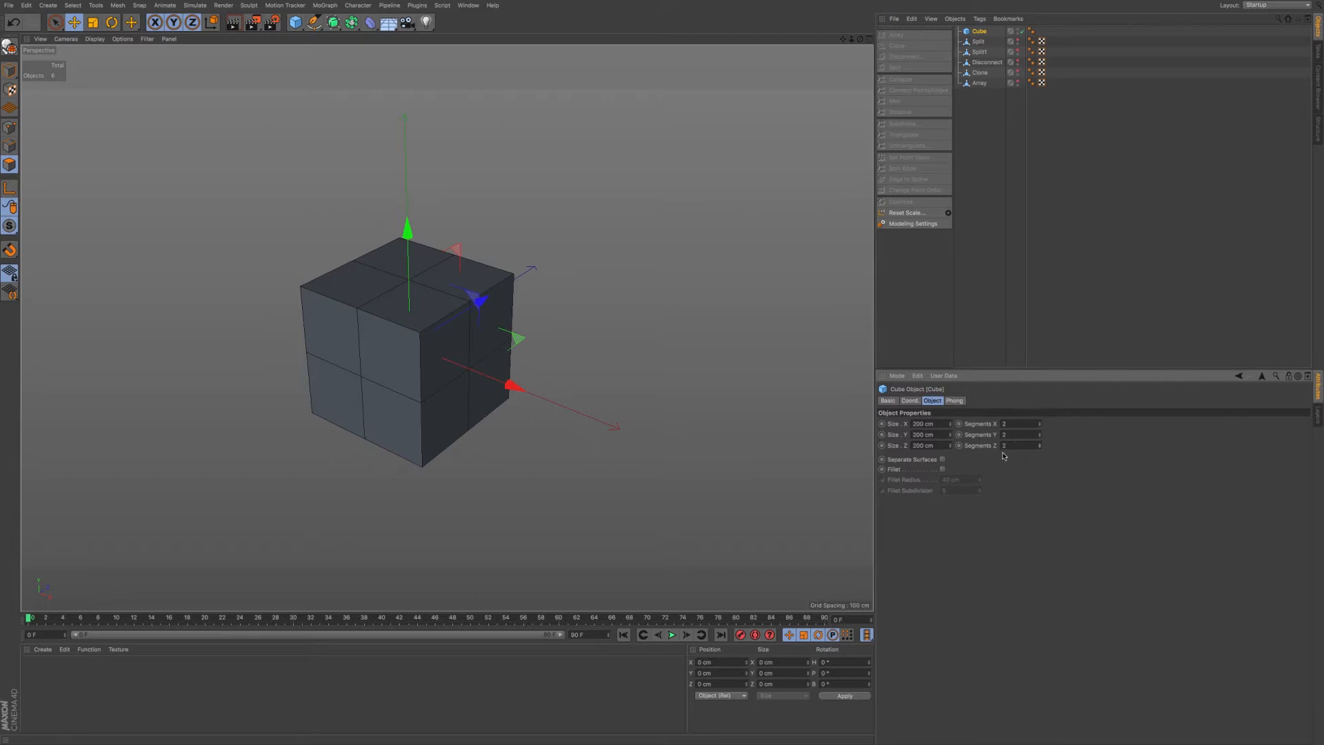
{"action": "key", "text": "c"}
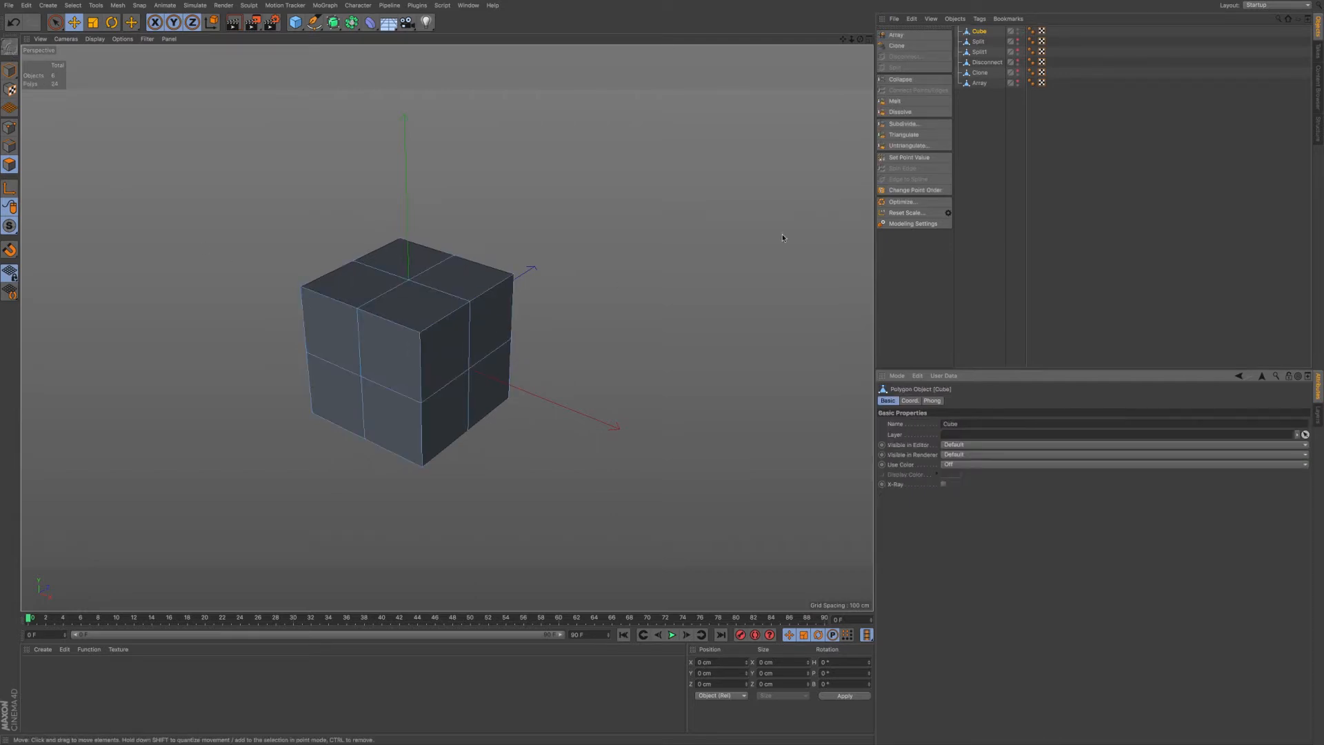
{"action": "left_click", "coordinate": [55, 22]}
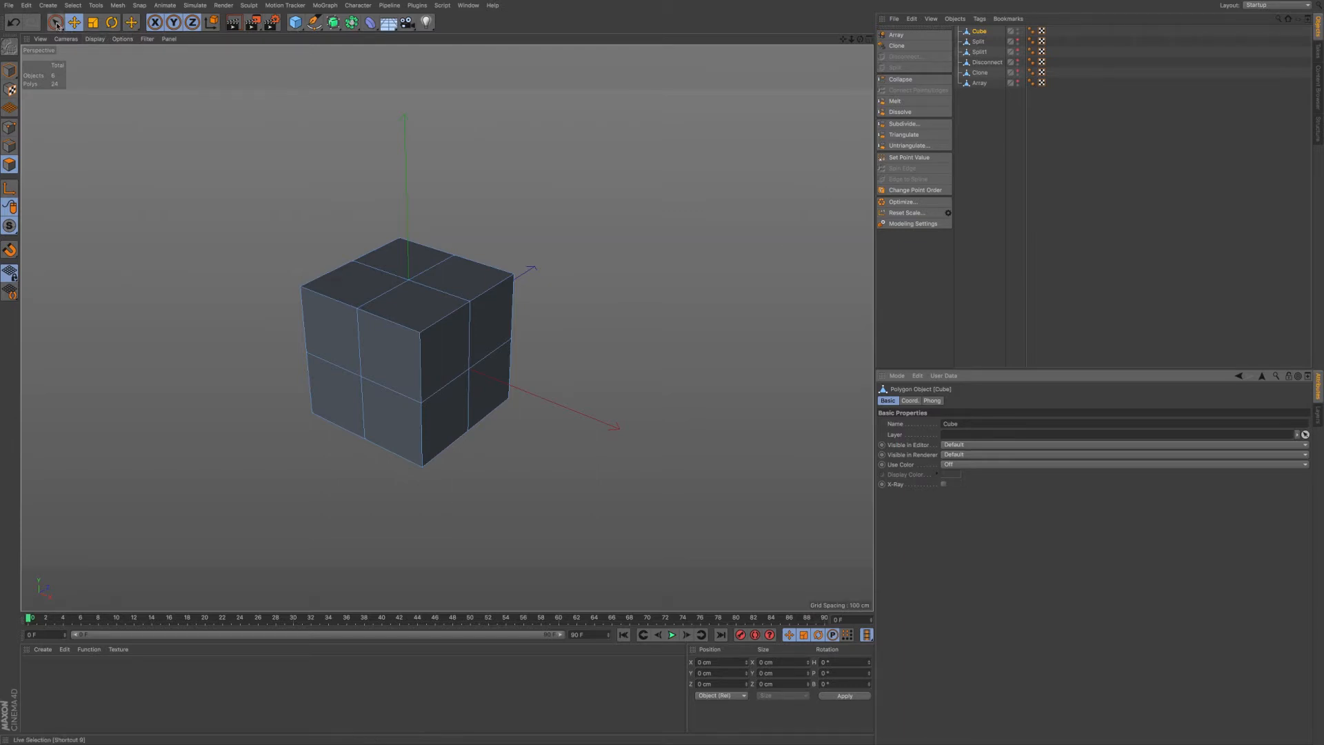
{"action": "left_click", "coordinate": [9, 127]}
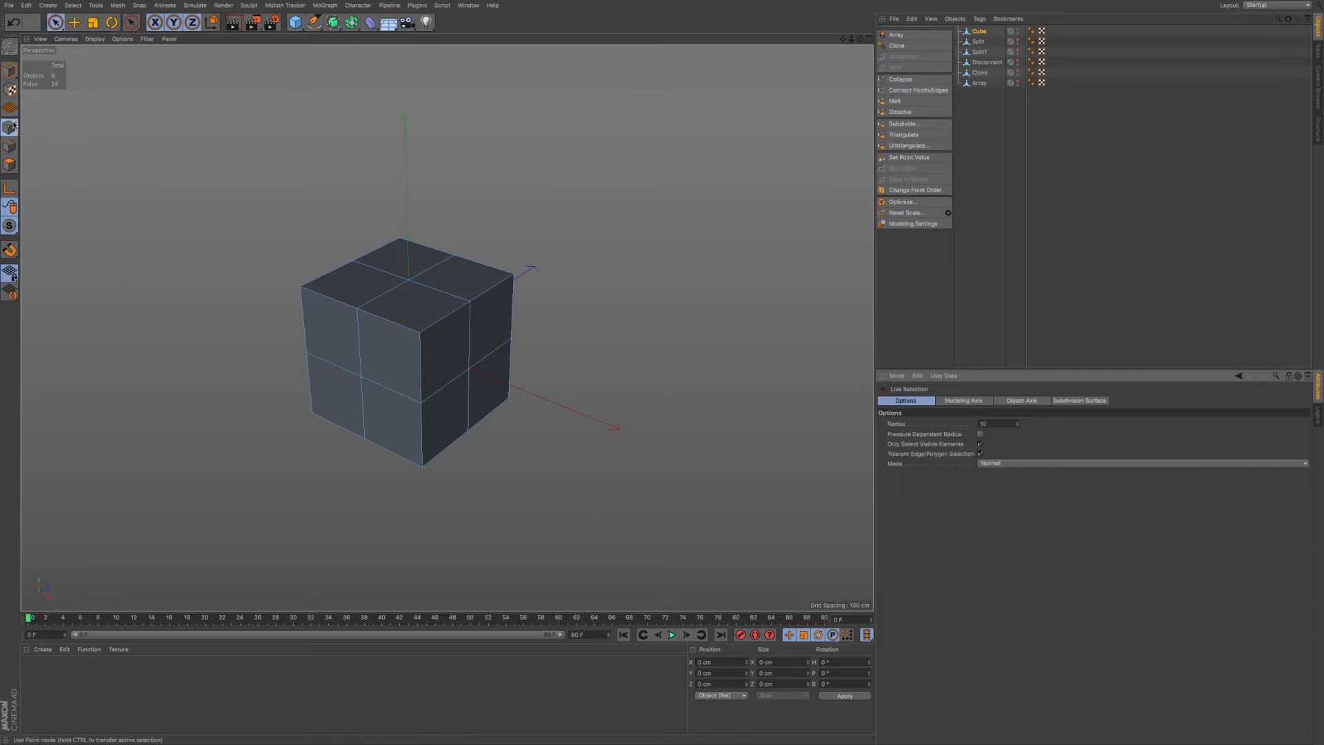
{"action": "left_click", "coordinate": [468, 369]}
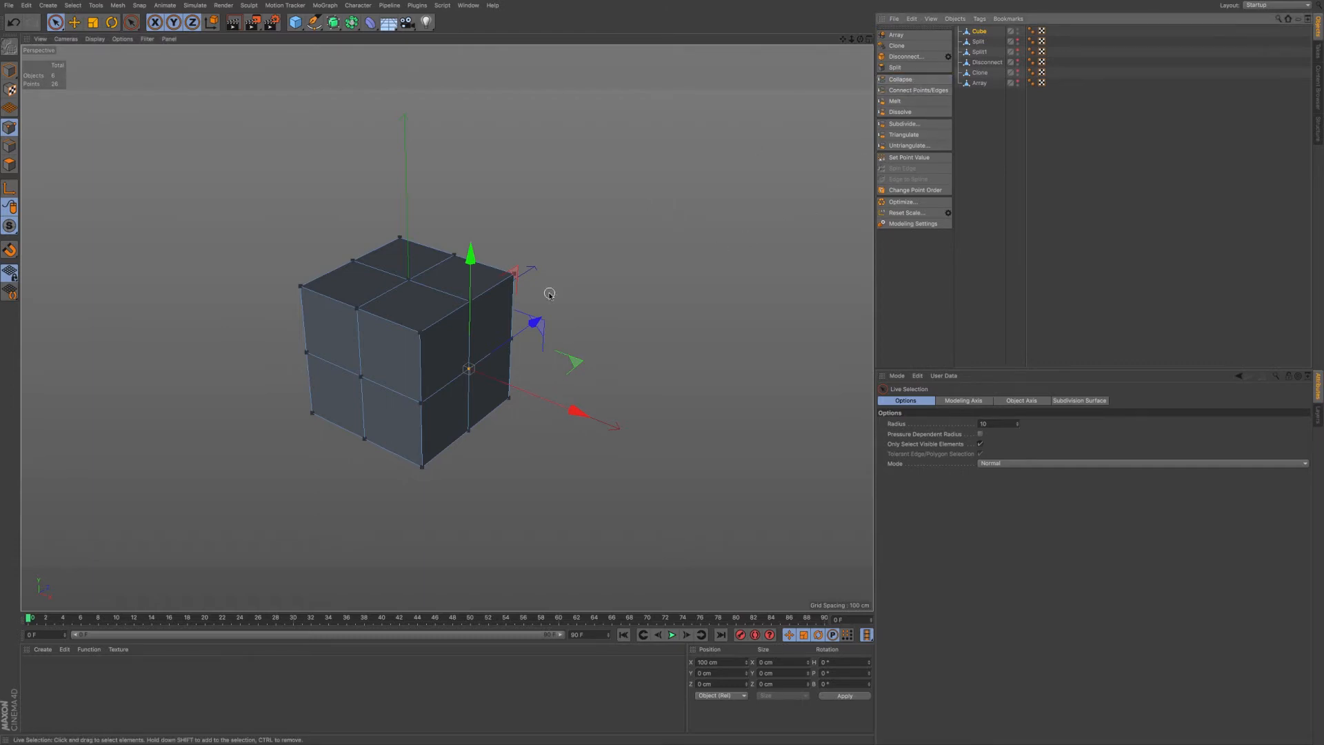
{"action": "left_click", "coordinate": [457, 318]}
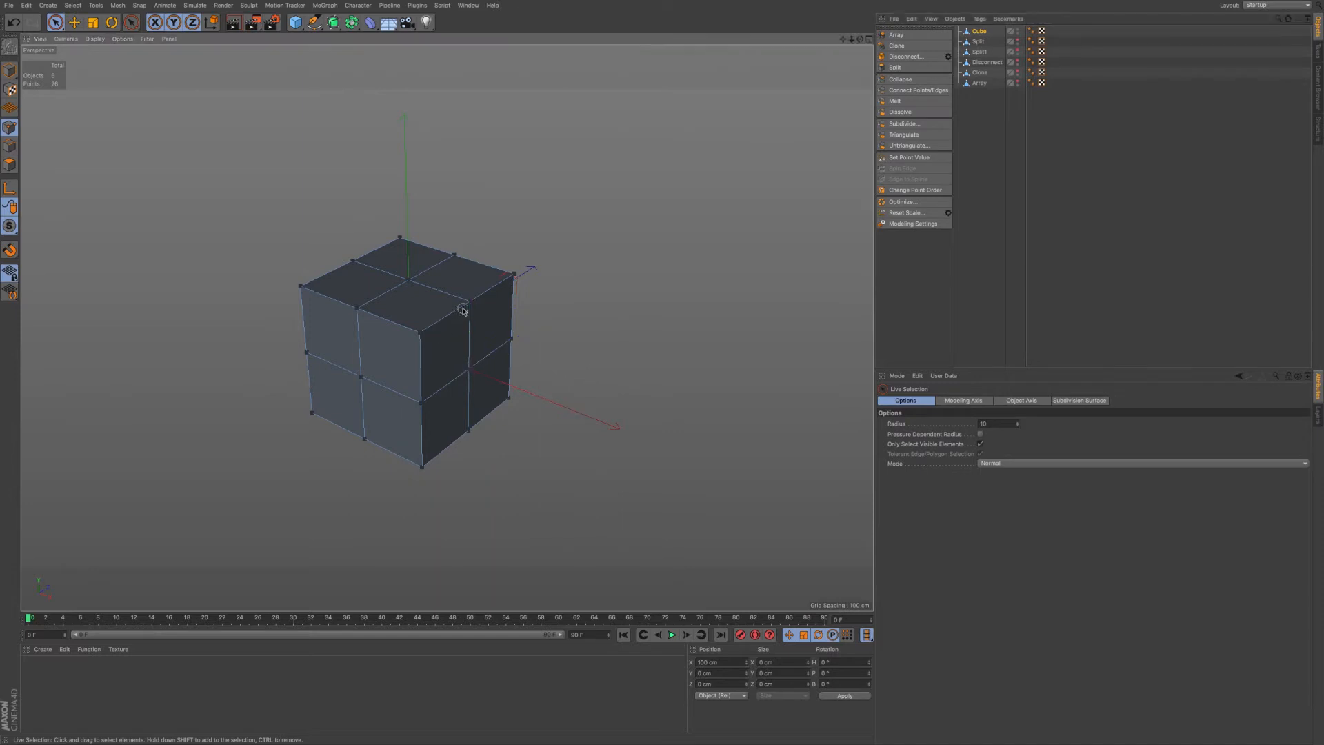
Collapse the four polygons on the cube's positive X side to a single point and select the resulting triangular faces.
{"action": "left_click", "coordinate": [9, 164]}
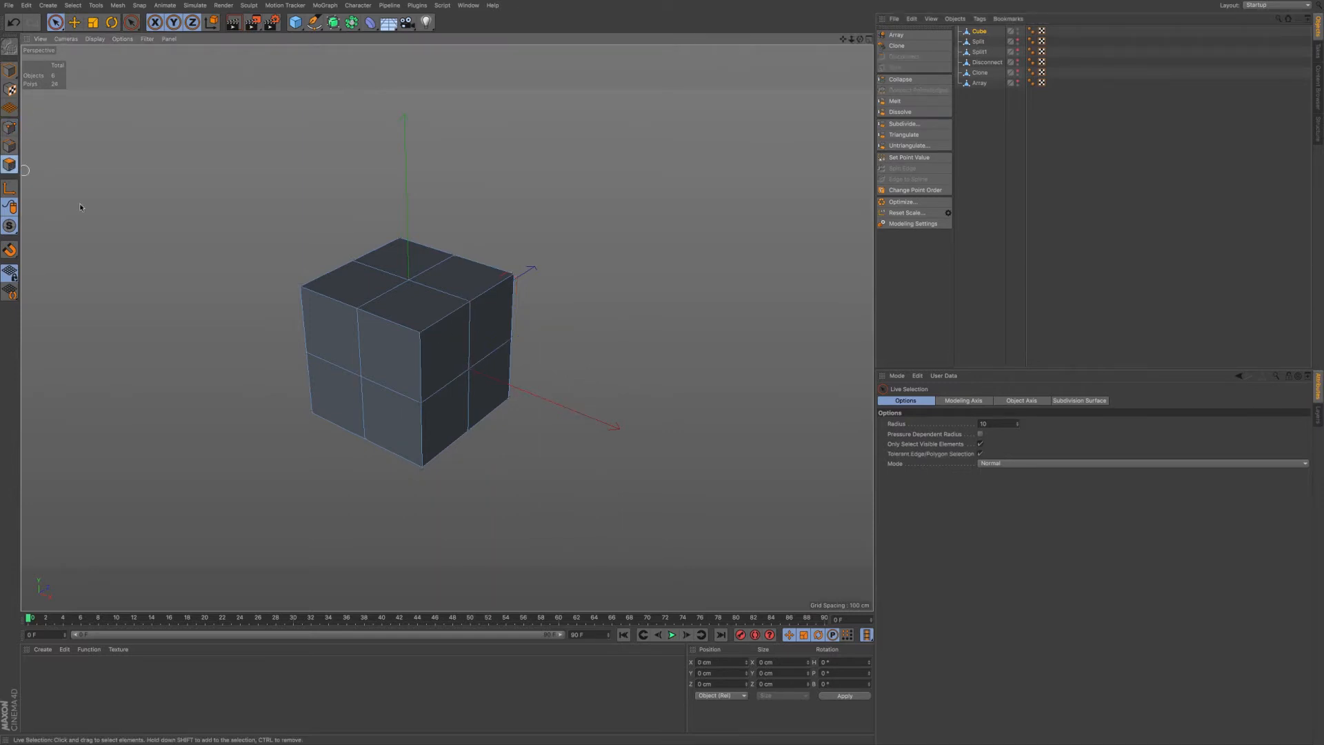
{"action": "mouse_move", "coordinate": [457, 407]}
{"action": "left_mouse_down"}
{"action": "mouse_move", "coordinate": [445, 365]}
{"action": "mouse_move", "coordinate": [476, 348]}
{"action": "mouse_move", "coordinate": [478, 386]}
{"action": "left_mouse_up"}
{"action": "left_click", "coordinate": [900, 78]}
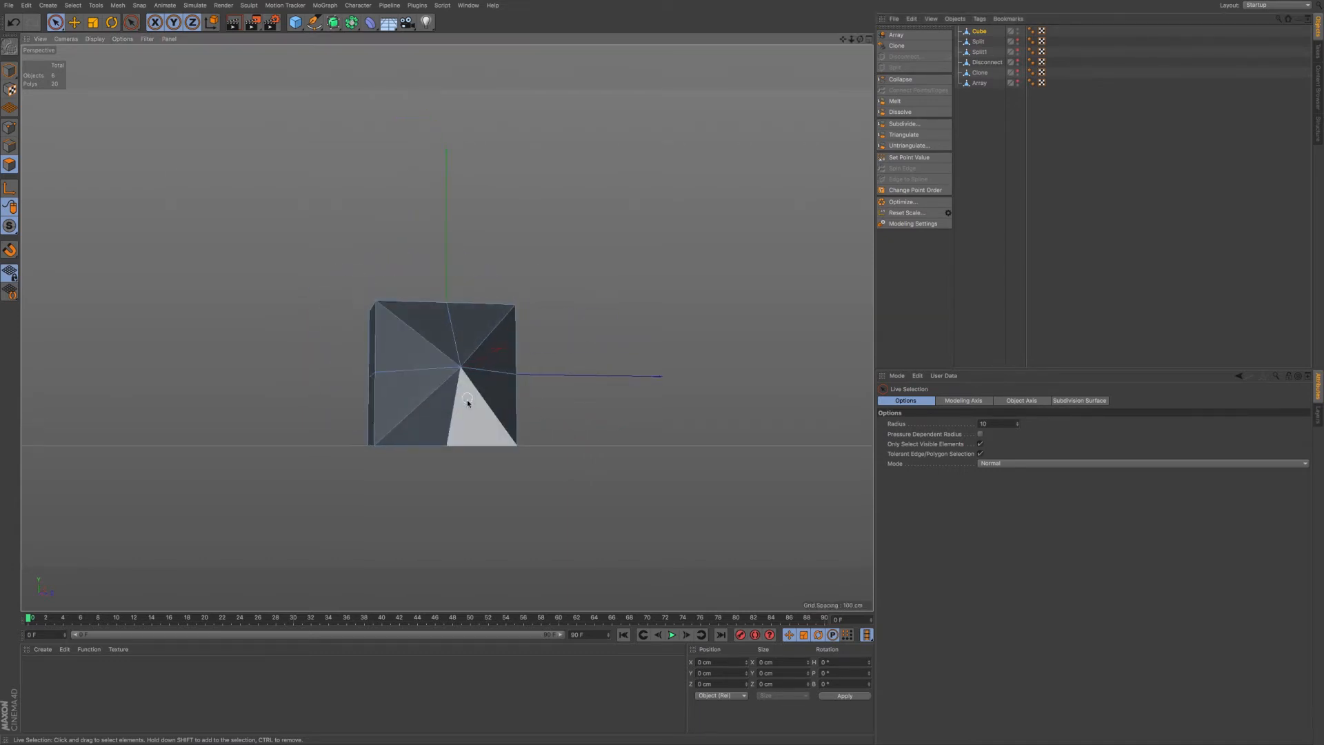
{"action": "mouse_move", "coordinate": [432, 379]}
{"action": "left_mouse_down"}
{"action": "mouse_move", "coordinate": [476, 407]}
{"action": "mouse_move", "coordinate": [469, 356]}
{"action": "mouse_move", "coordinate": [435, 358]}
{"action": "mouse_move", "coordinate": [437, 377]}
{"action": "mouse_move", "coordinate": [517, 441]}
{"action": "left_mouse_up"}
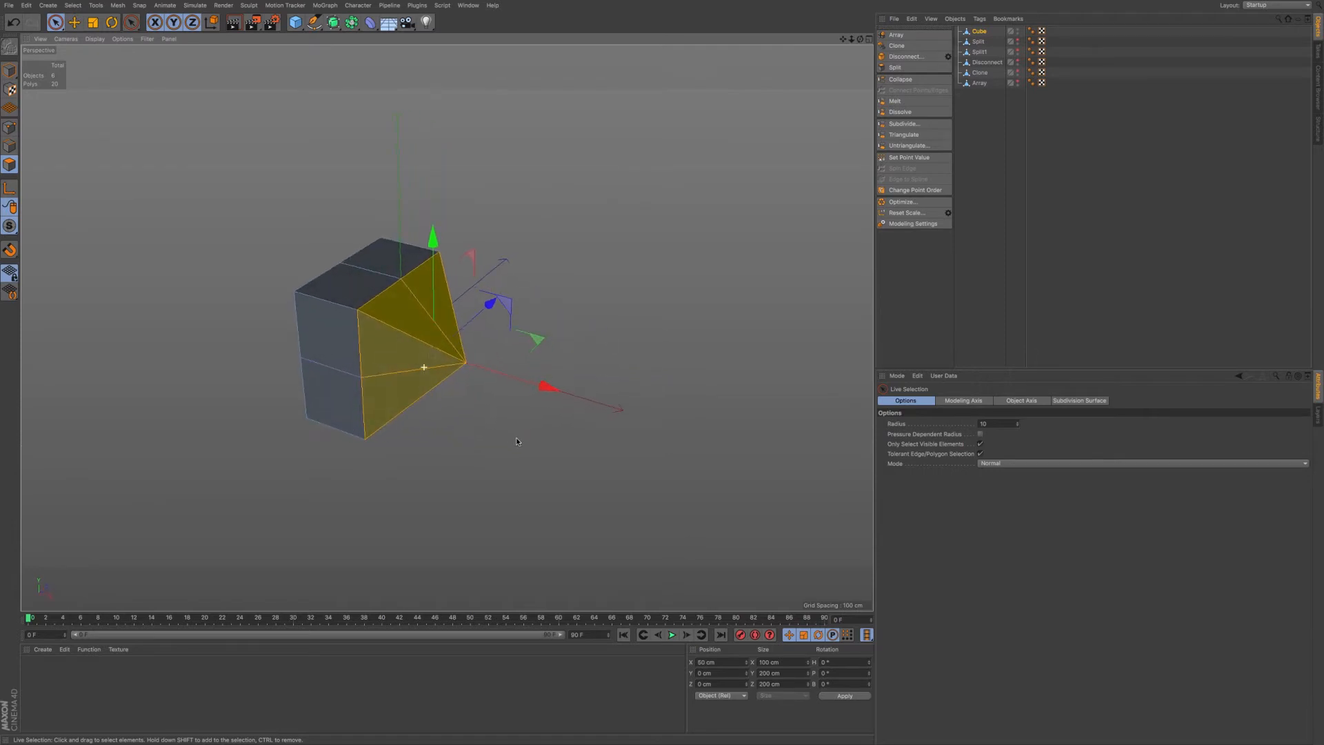
{"action": "middle_click_drag", "start_coordinate": [439, 369], "coordinate": [455, 382], "text": "alt"}
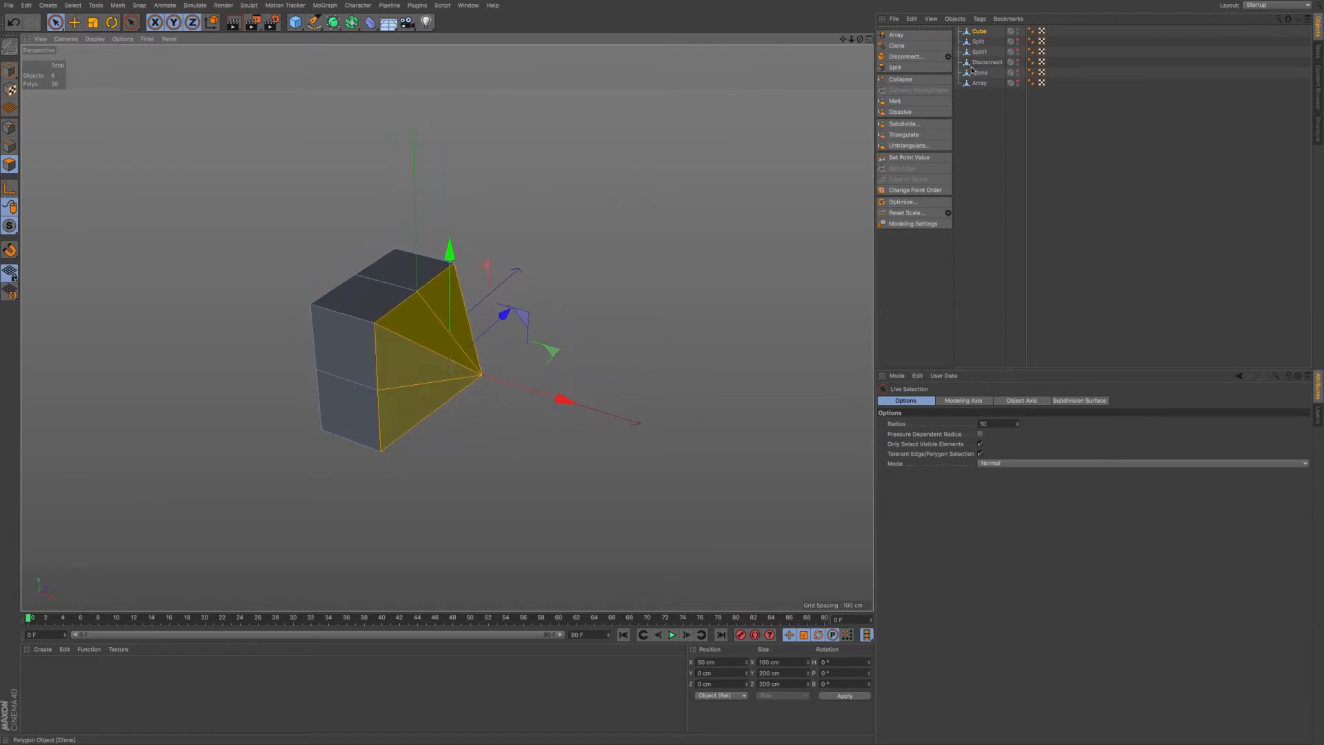
Rename the collapsed cube object Collapse and hide it in the viewport.
{"action": "double_click", "coordinate": [978, 31]}
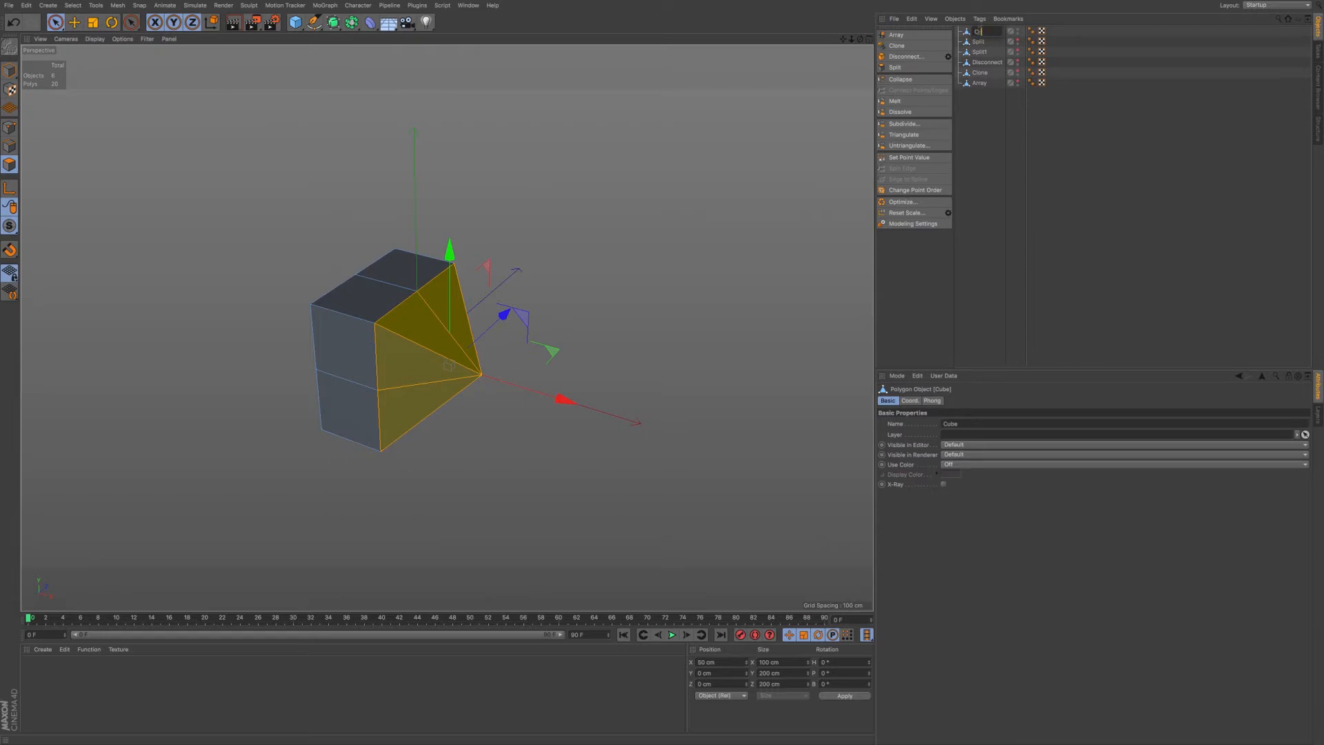
{"action": "type", "text": "Collapse"}
{"action": "key", "text": "Return"}
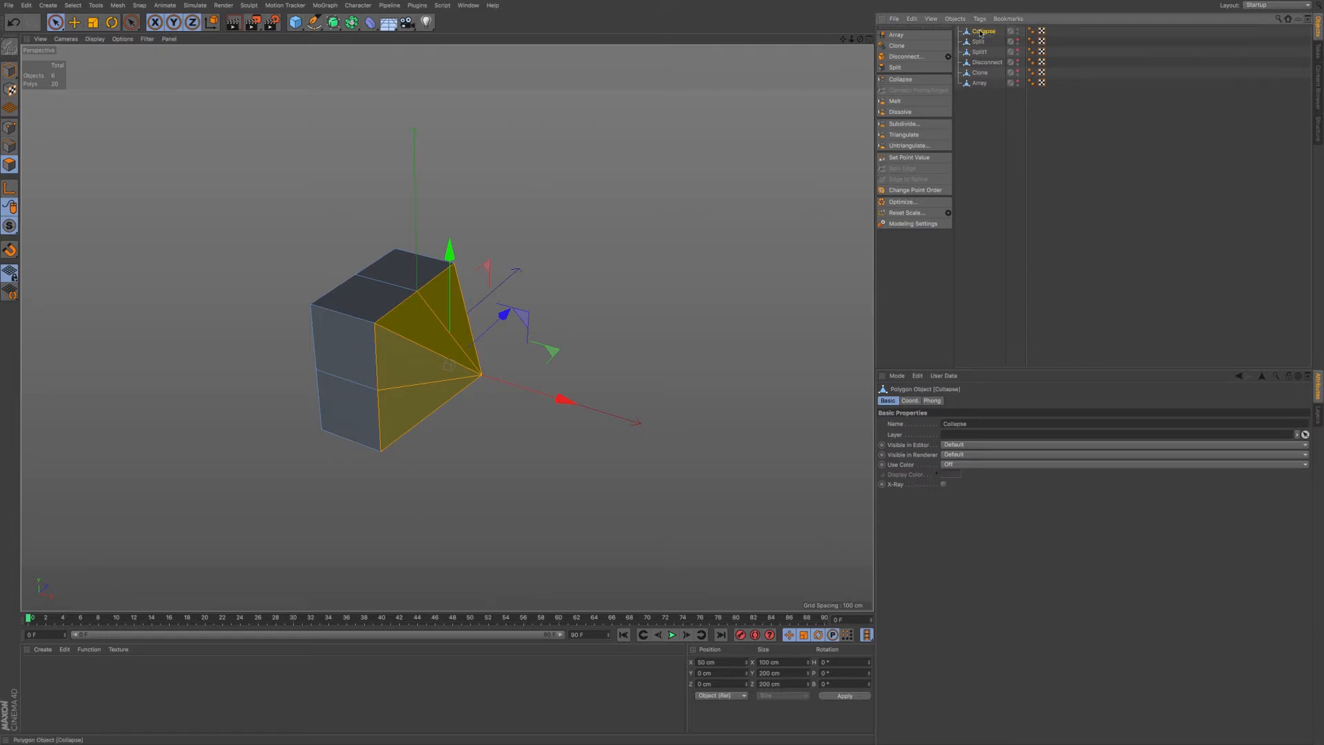
{"action": "left_click", "coordinate": [1018, 31]}
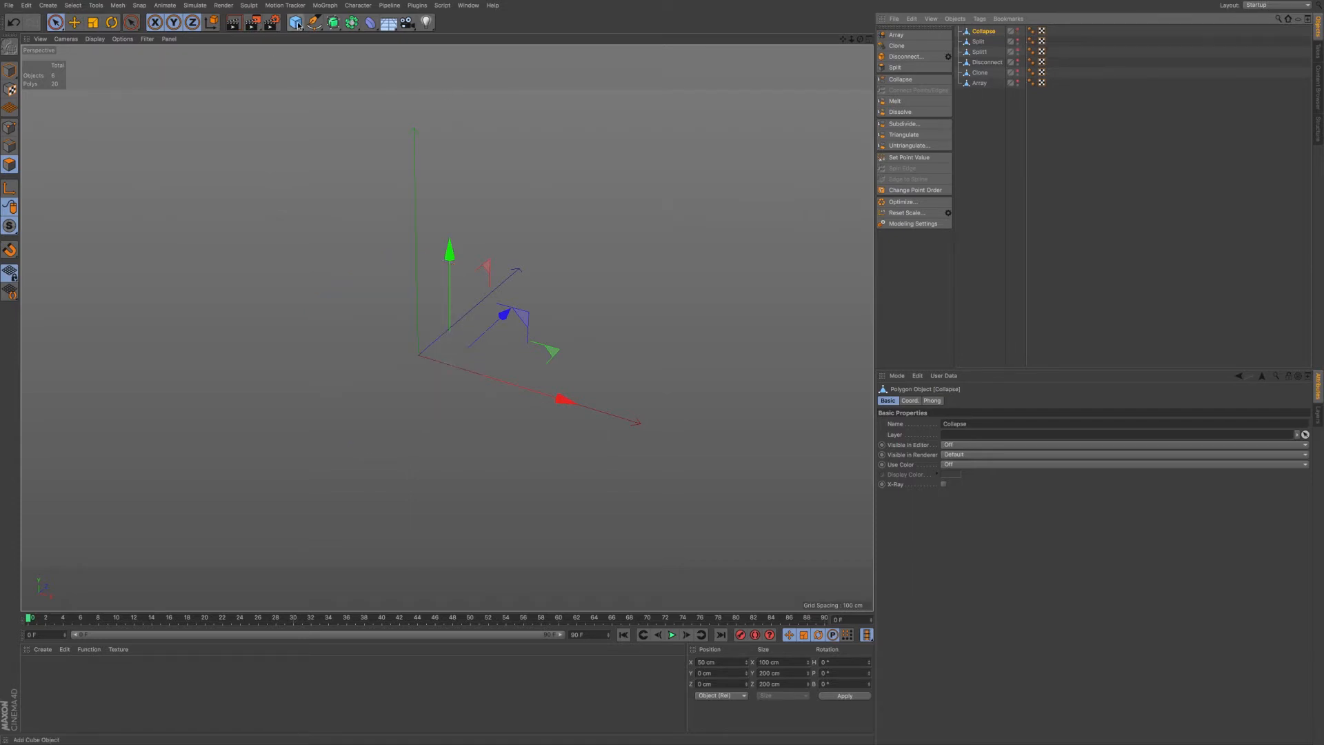
{"action": "left_click_drag", "start_coordinate": [296, 23], "coordinate": [376, 54]}
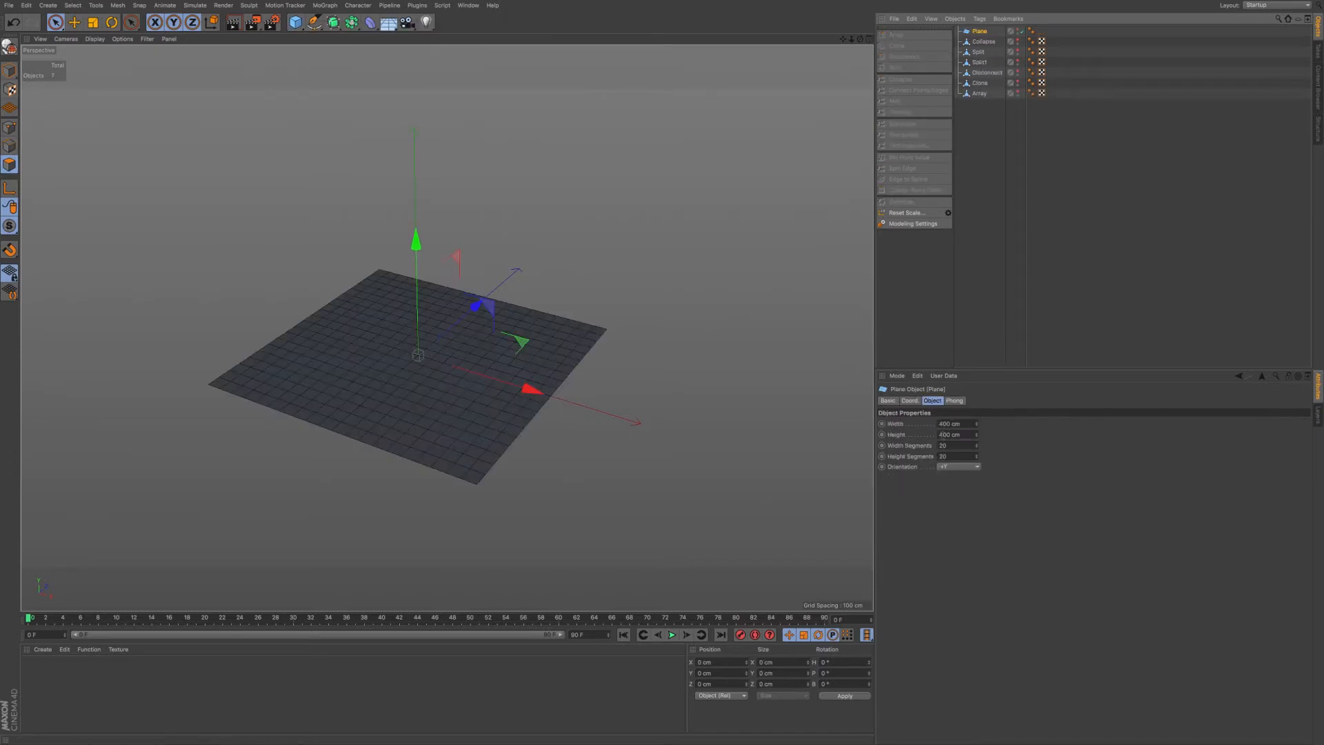
{"action": "left_click", "coordinate": [952, 446]}
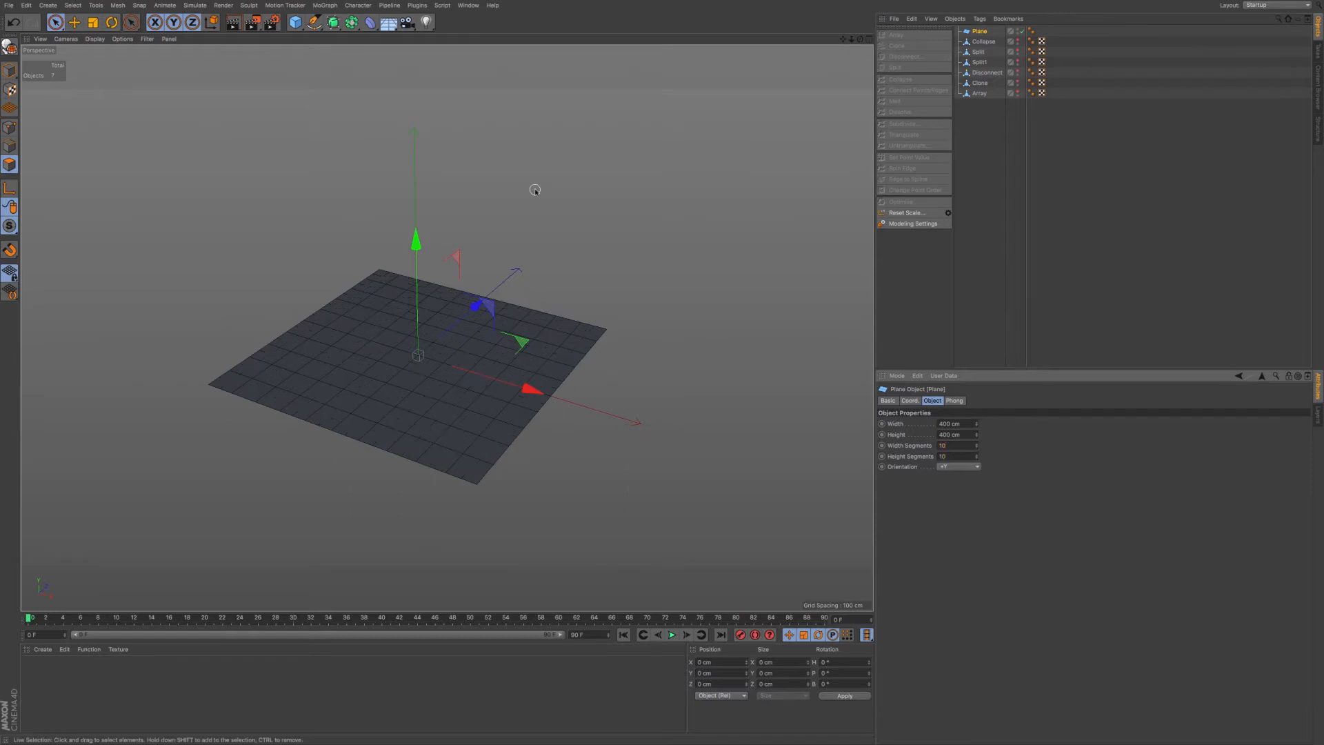
{"action": "left_click", "coordinate": [9, 48]}
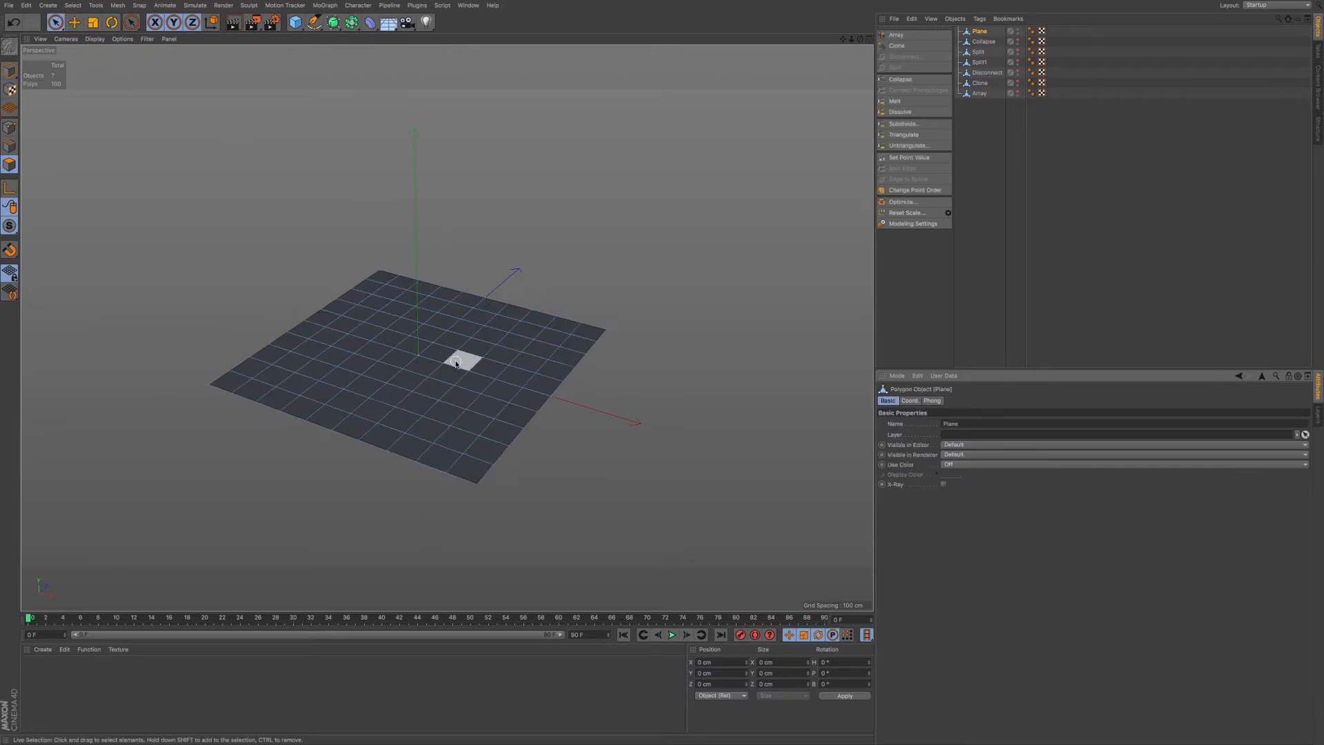
{"action": "left_click_drag", "start_coordinate": [456, 351], "coordinate": [444, 325], "text": "alt"}
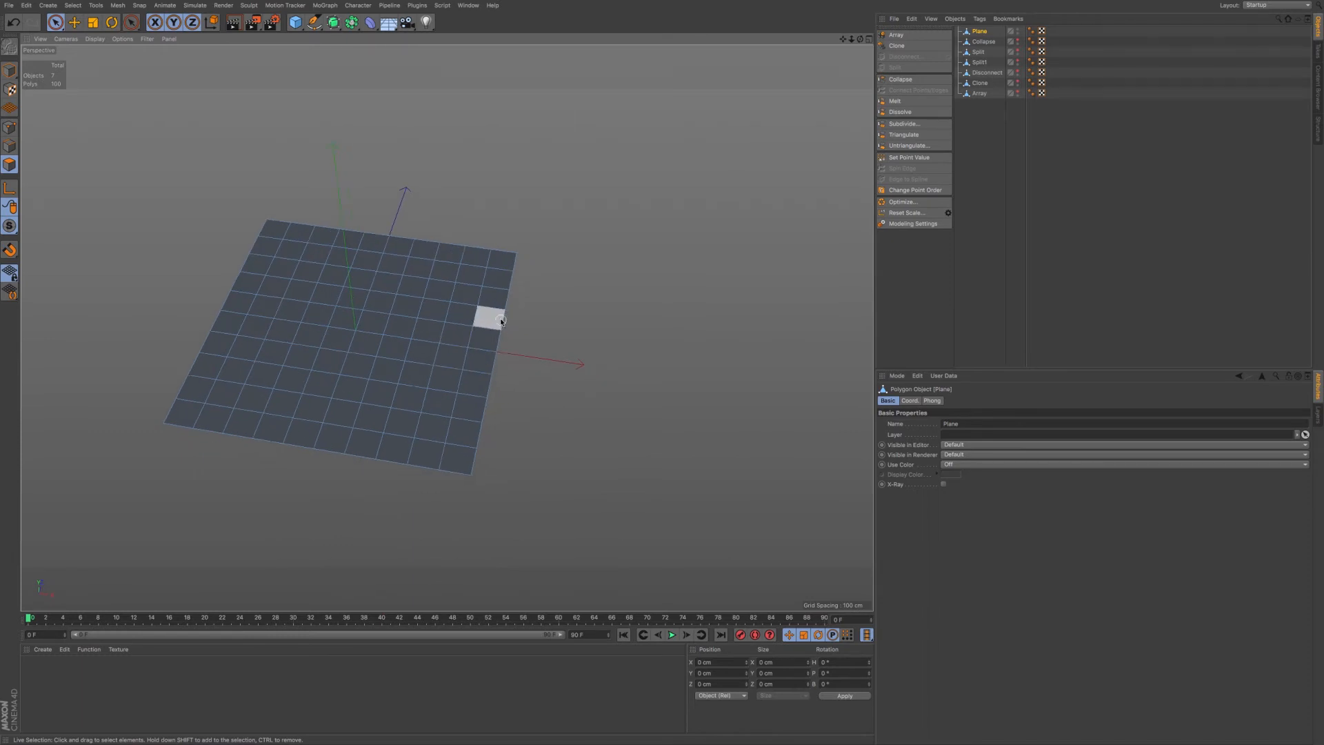
{"action": "left_click", "coordinate": [481, 350]}
{"action": "mouse_move", "coordinate": [481, 350]}
{"action": "left_mouse_down"}
{"action": "mouse_move", "coordinate": [243, 315]}
{"action": "mouse_move", "coordinate": [327, 320]}
{"action": "left_mouse_up"}
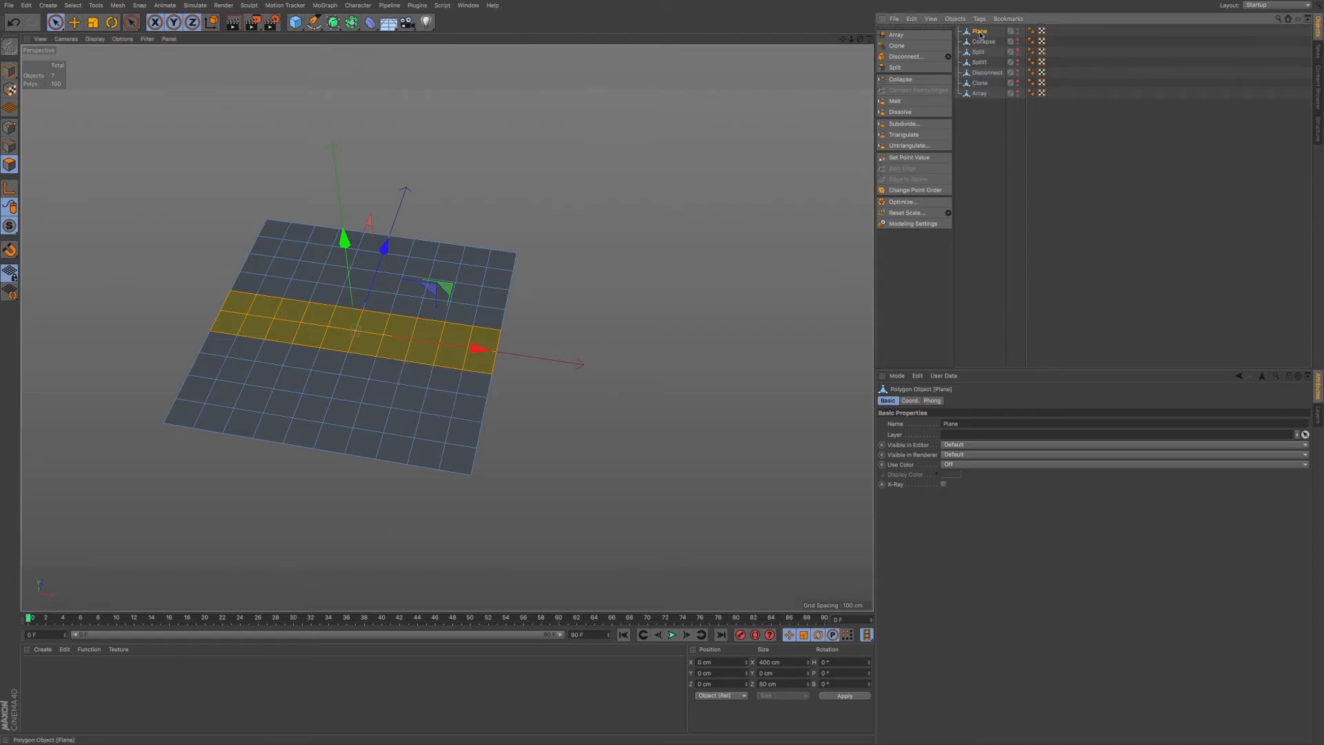
{"action": "key", "text": "Delete"}
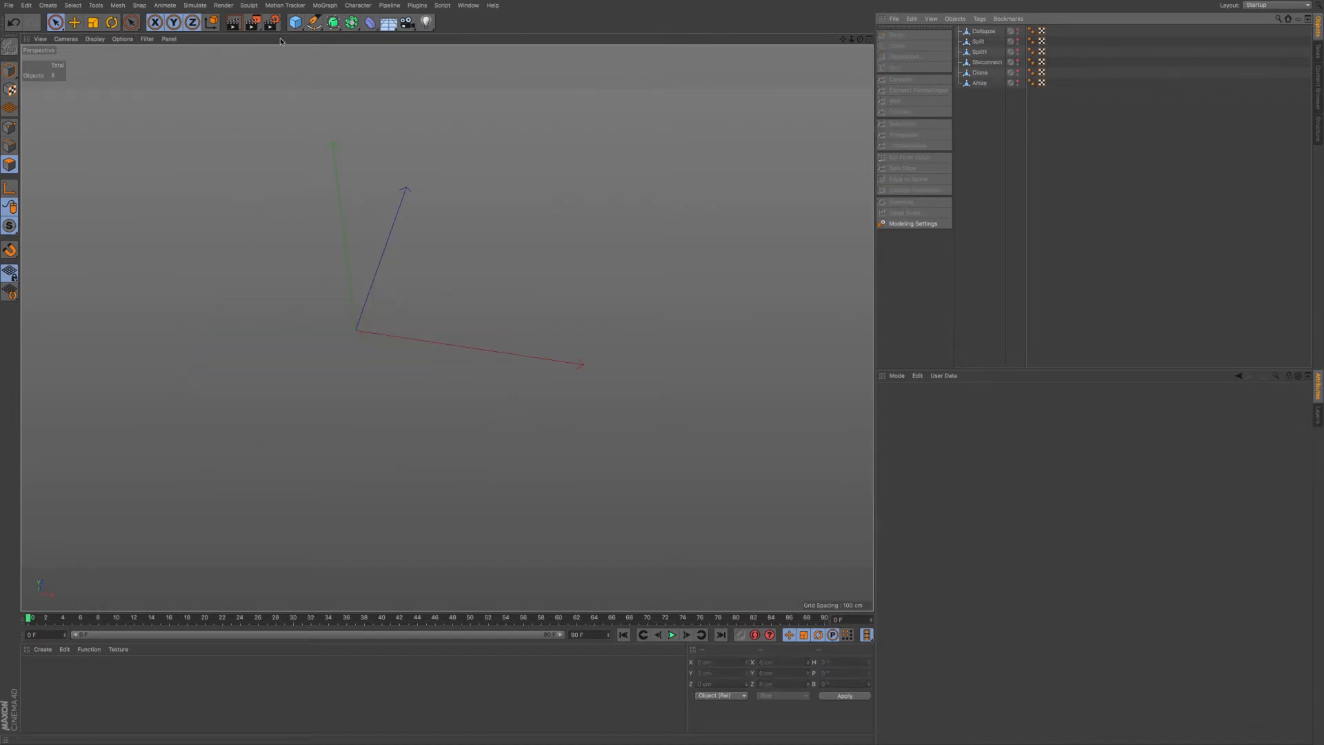
Add a new cube, convert it to an editable object and pull its positive X face outward by about 311 cm.
{"action": "left_click", "coordinate": [297, 23]}
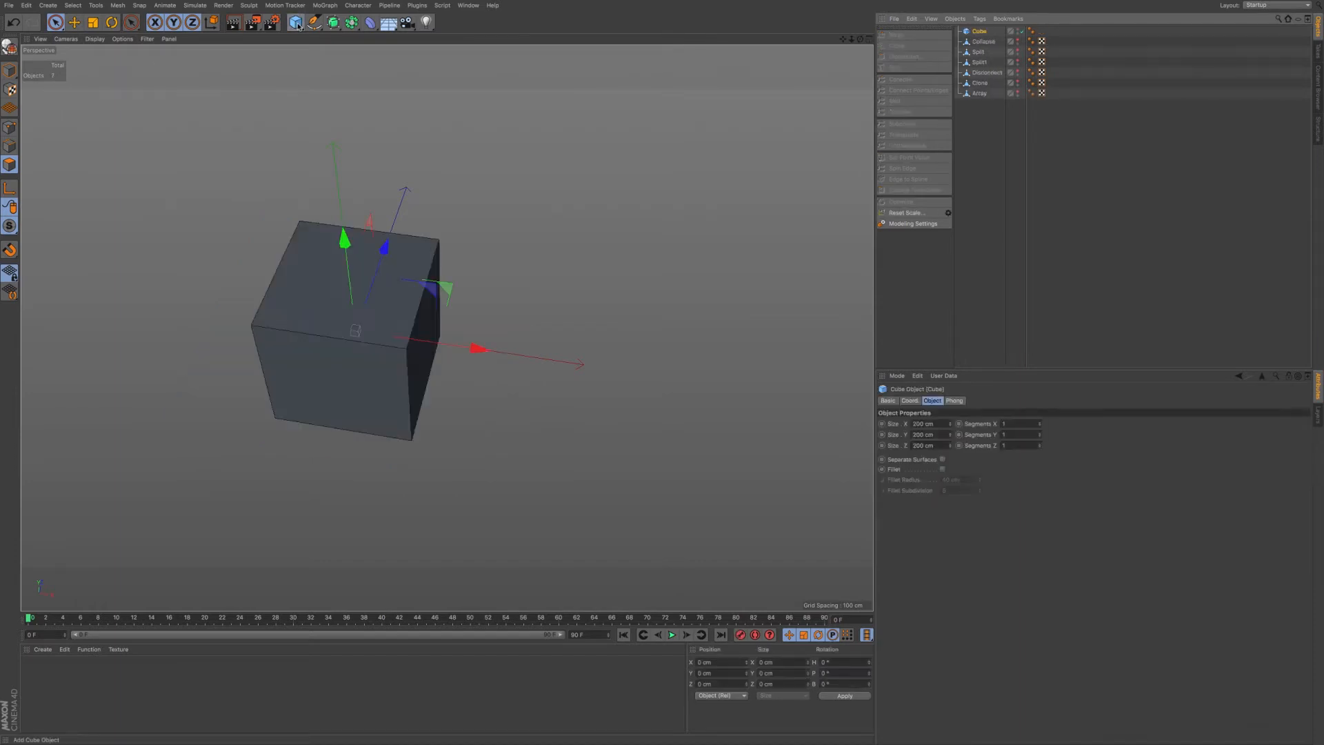
{"action": "left_click", "coordinate": [9, 47]}
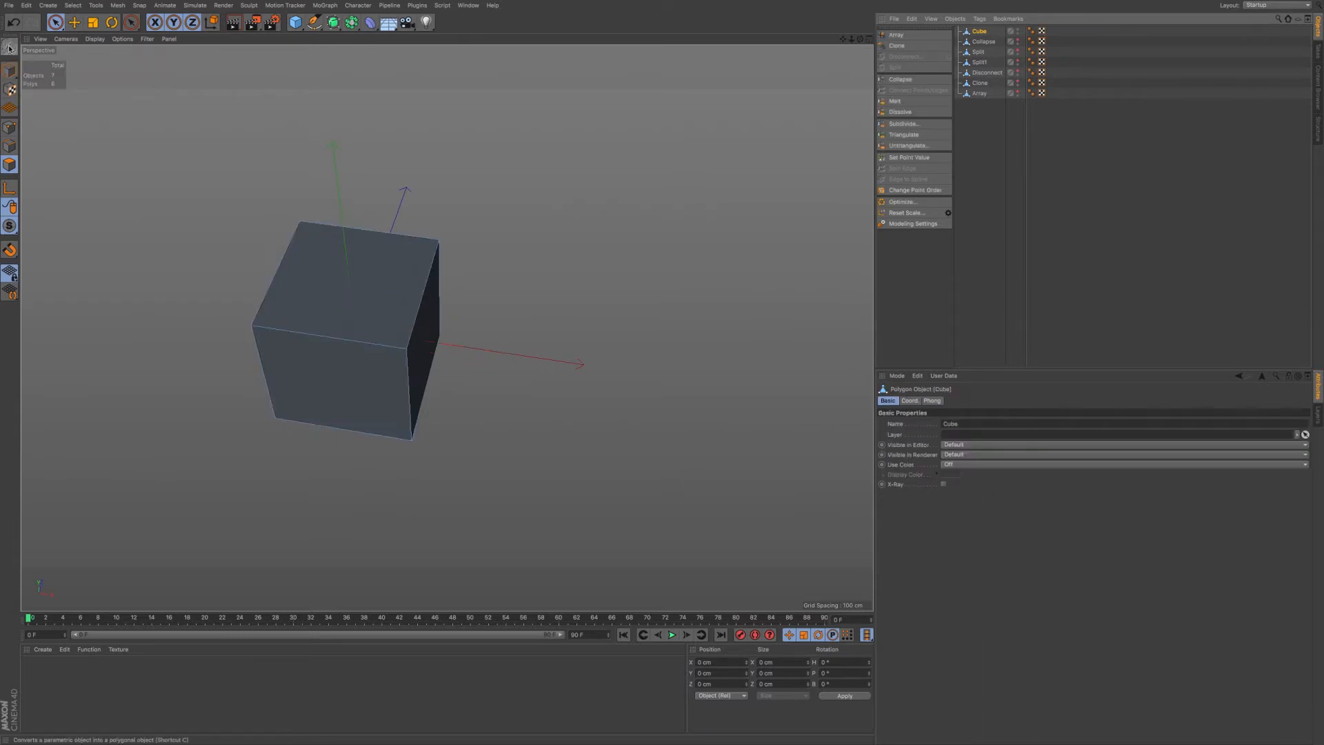
{"action": "left_click", "coordinate": [9, 164]}
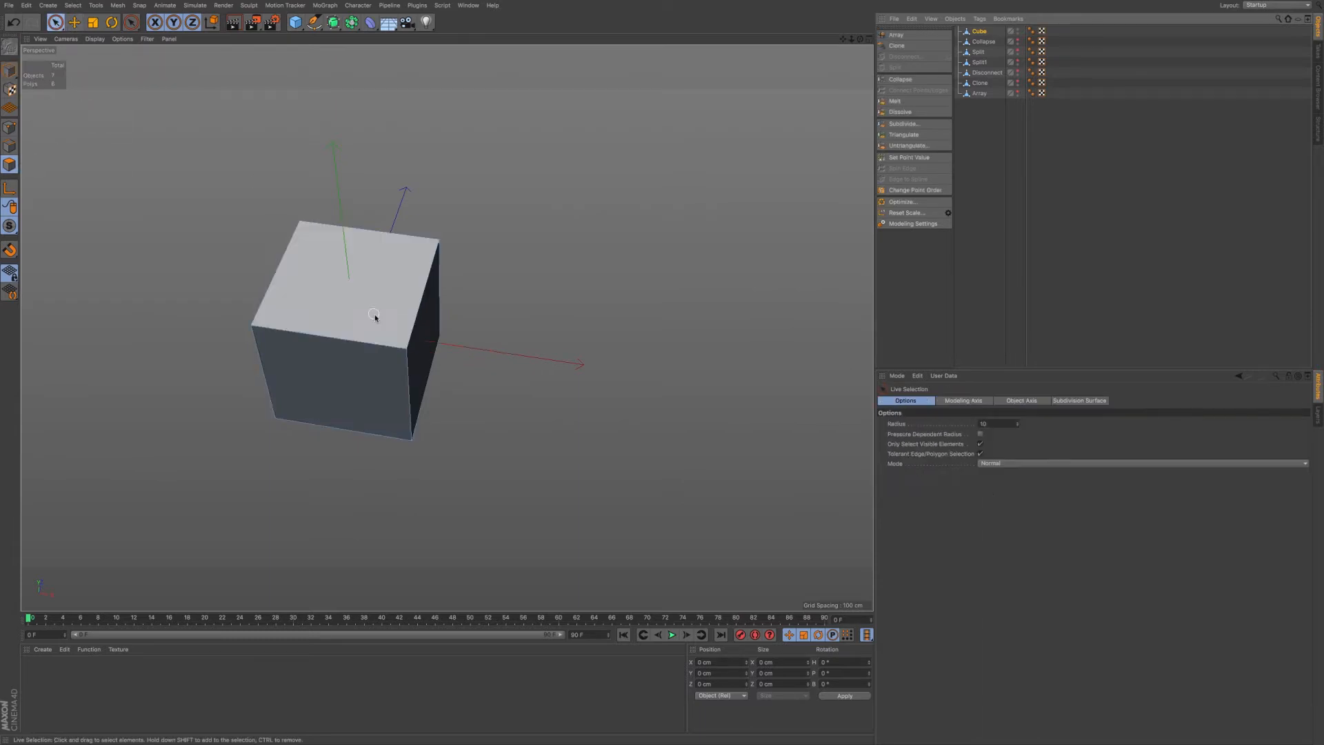
{"action": "left_click", "coordinate": [417, 352]}
{"action": "left_click_drag", "start_coordinate": [550, 359], "coordinate": [792, 377]}
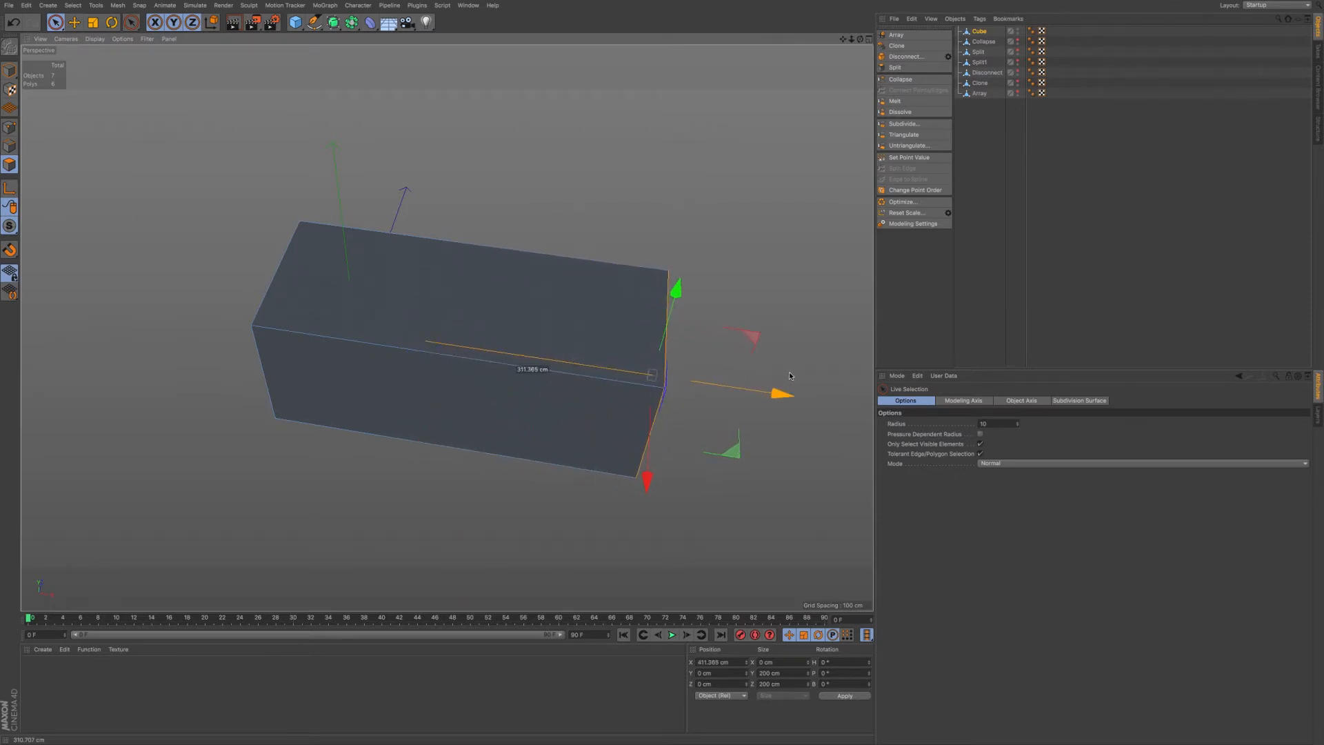
Select the two long edges of the box's top face and link their midpoints with Connect Points/Edges.
{"action": "scroll", "coordinate": [549, 351], "scroll_direction": "up", "scroll_amount": 5}
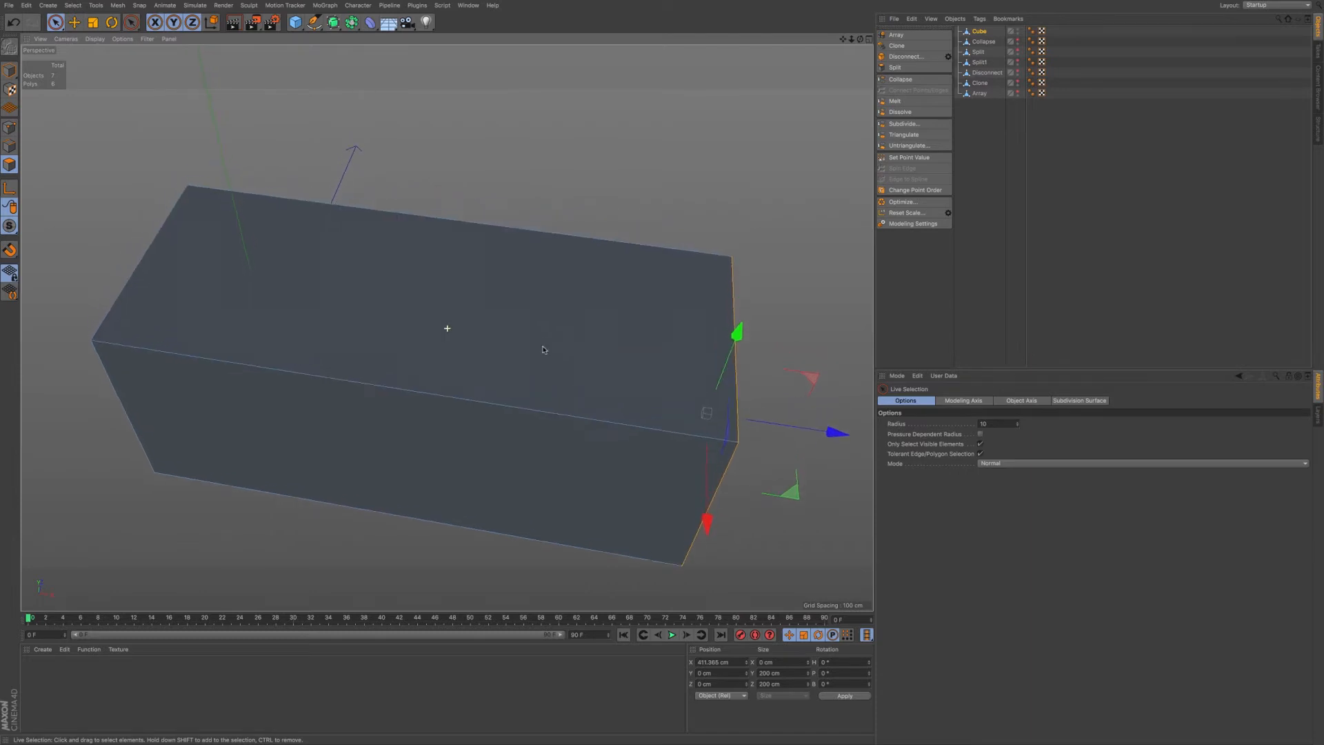
{"action": "left_click_drag", "start_coordinate": [554, 318], "coordinate": [532, 328], "text": "alt"}
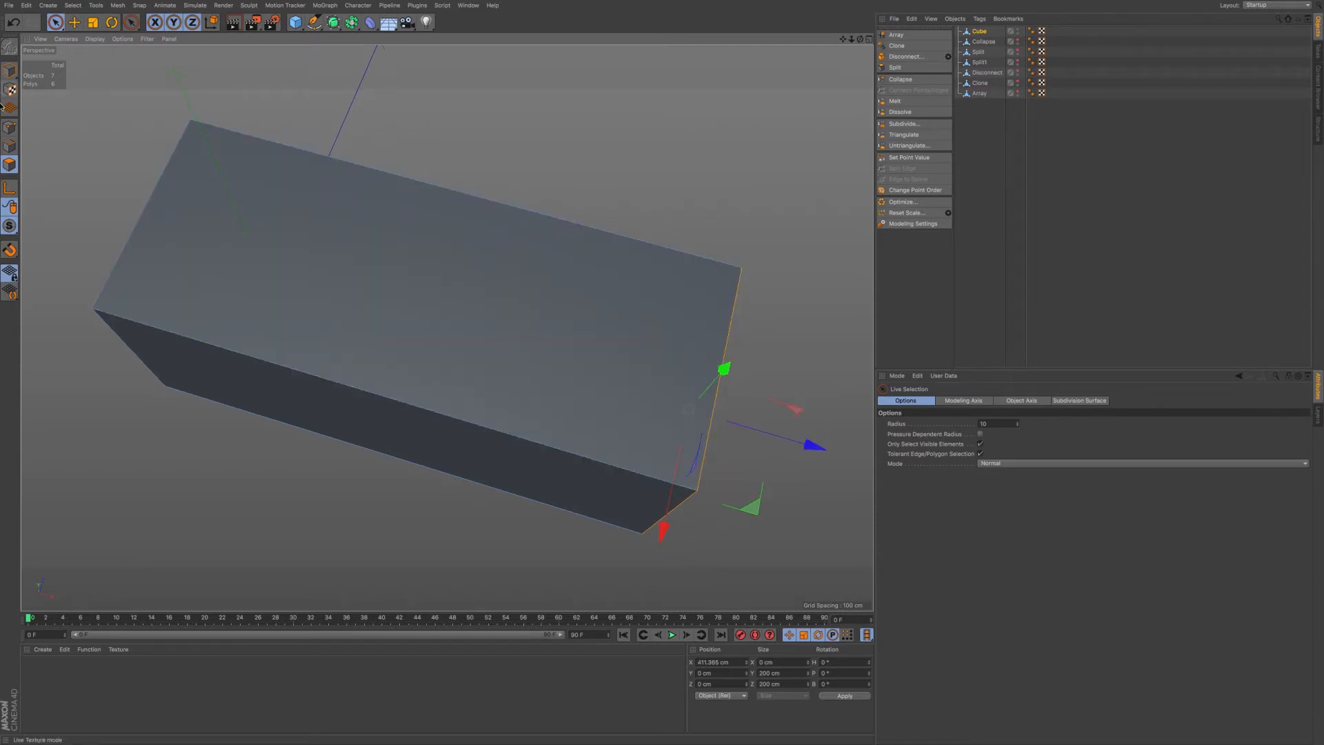
{"action": "left_click", "coordinate": [9, 146]}
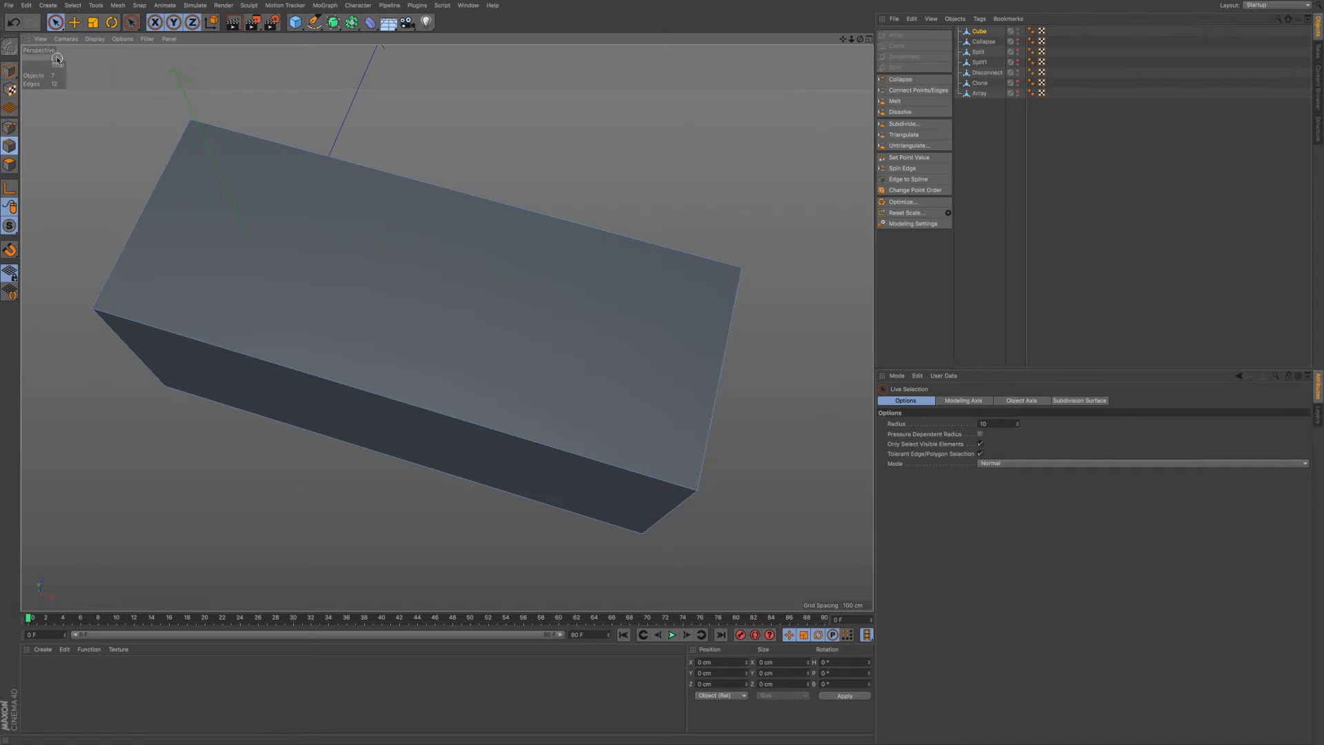
{"action": "left_click", "coordinate": [319, 156]}
{"action": "left_click", "coordinate": [437, 394], "text": "shift"}
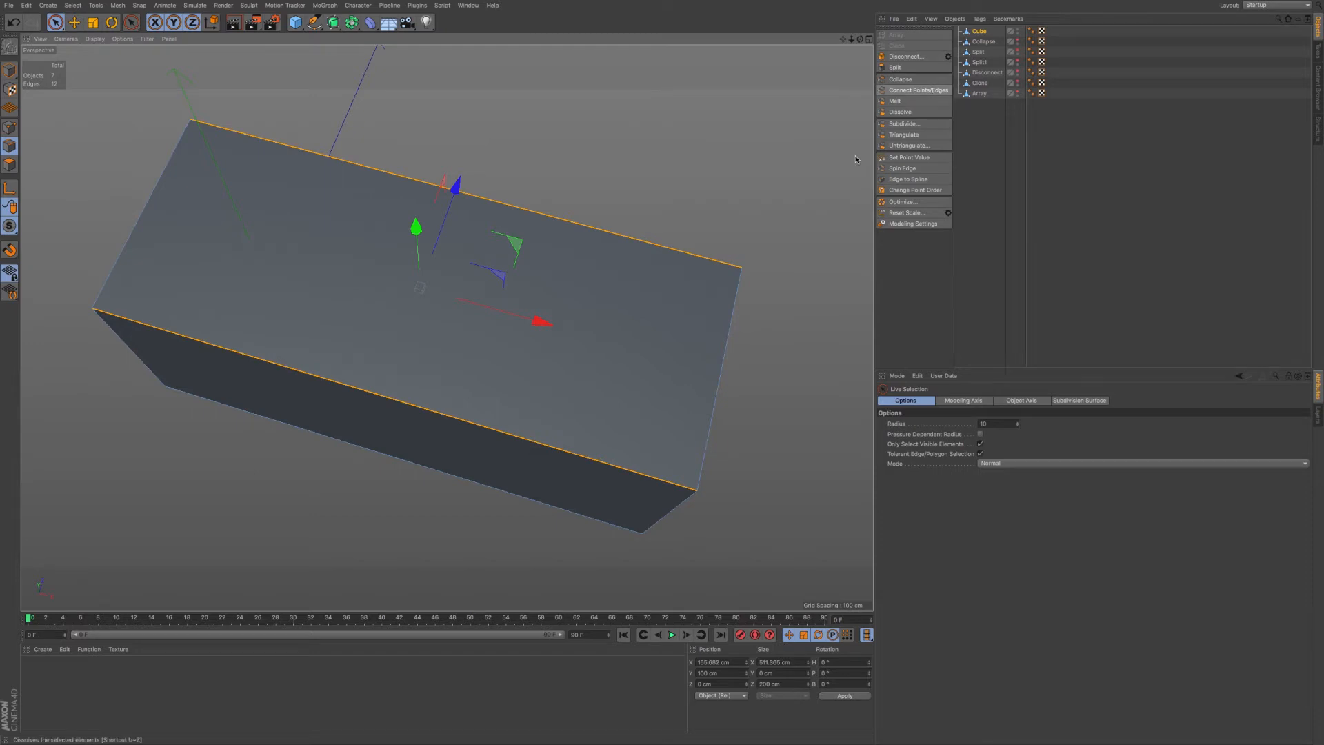
{"action": "left_click", "coordinate": [380, 398], "text": "shift"}
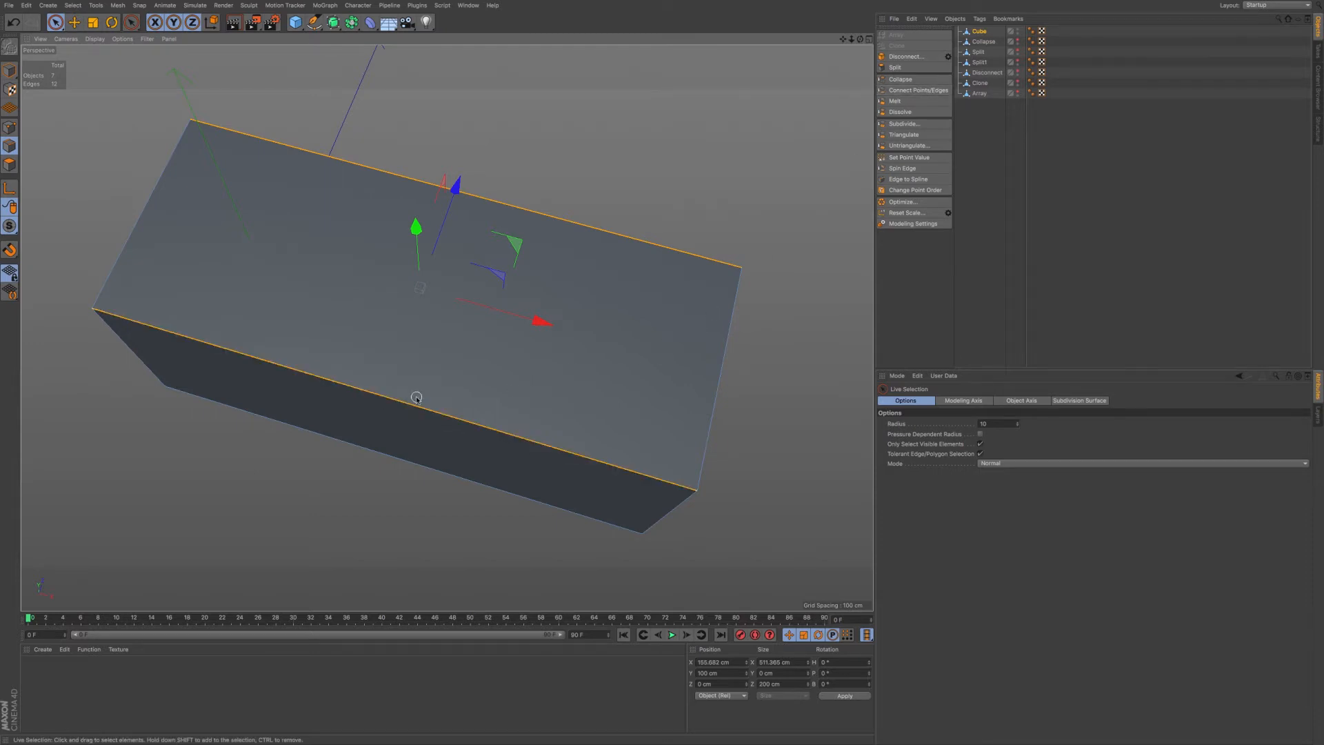
{"action": "left_click", "coordinate": [929, 93]}
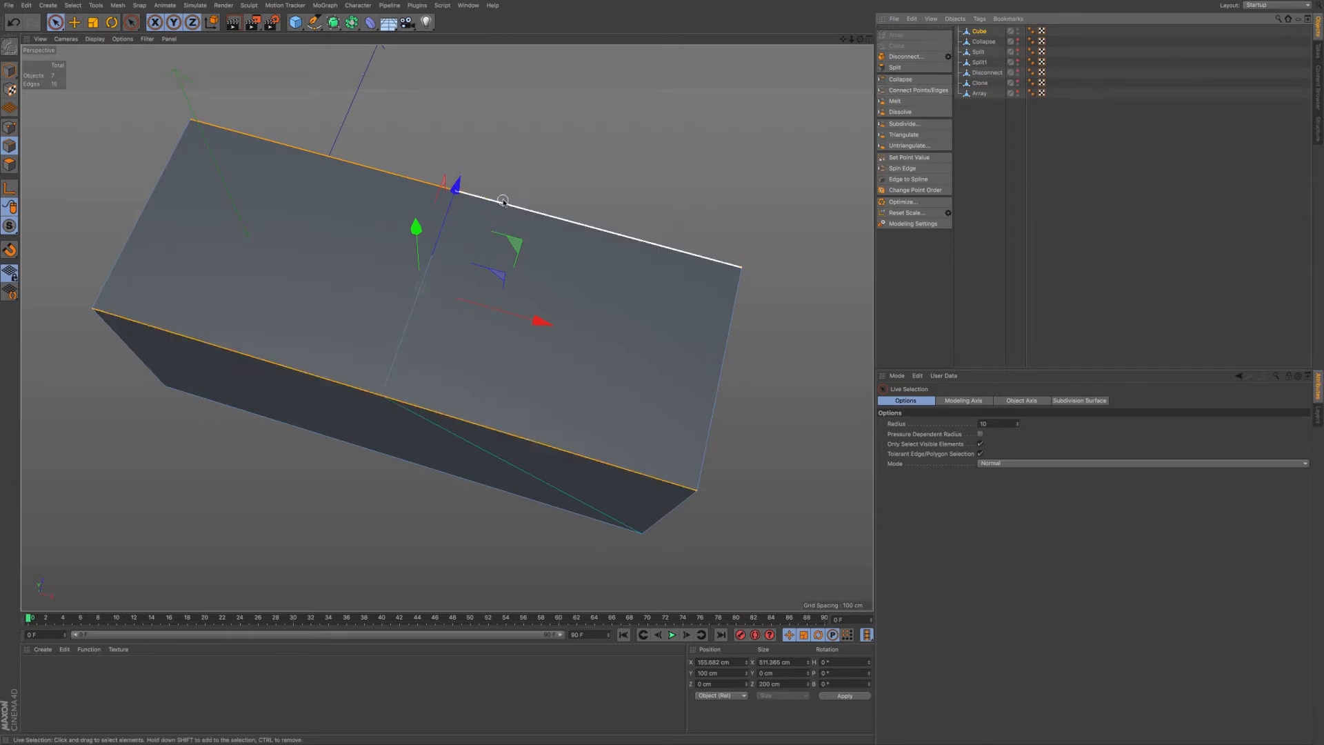
Repeat Connect Points/Edges on the same top edges to divide the top face into eight strips, and examine the resulting side faces.
{"action": "left_click_drag", "start_coordinate": [521, 229], "coordinate": [474, 208], "text": "alt"}
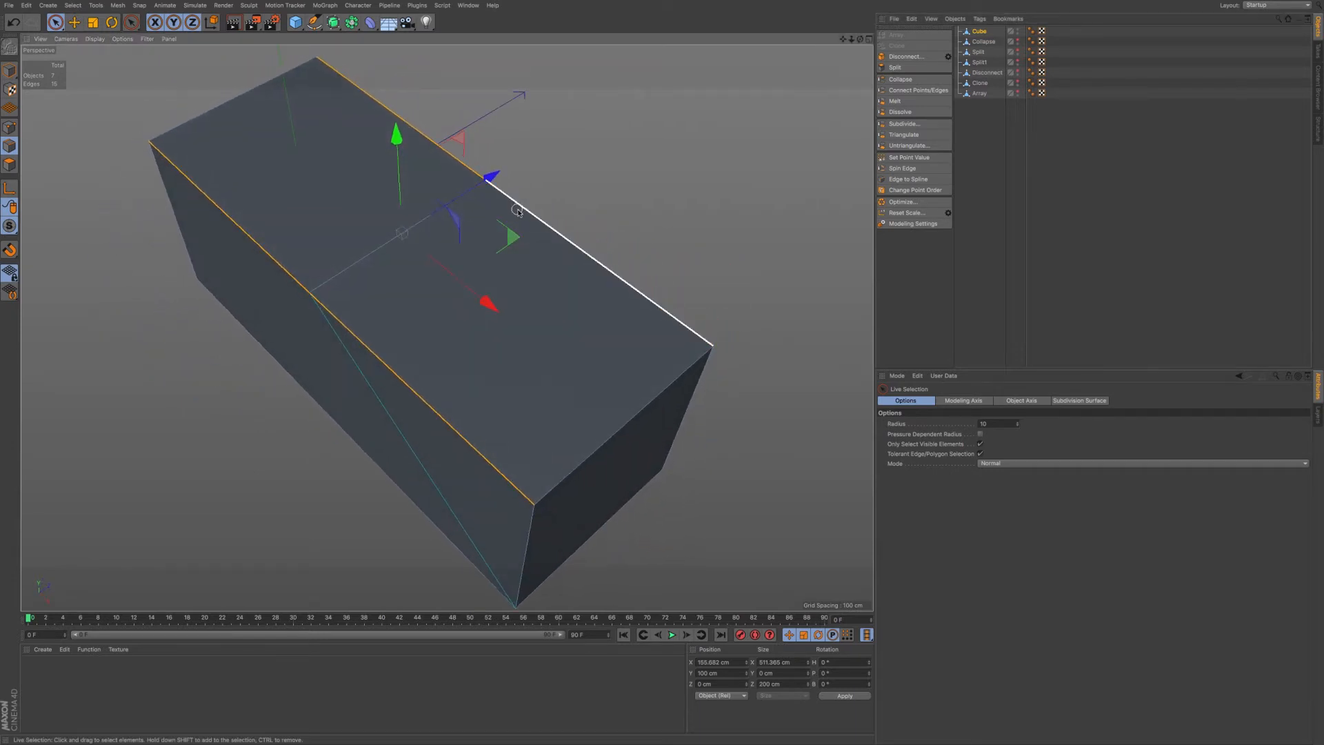
{"action": "left_click", "coordinate": [10, 128]}
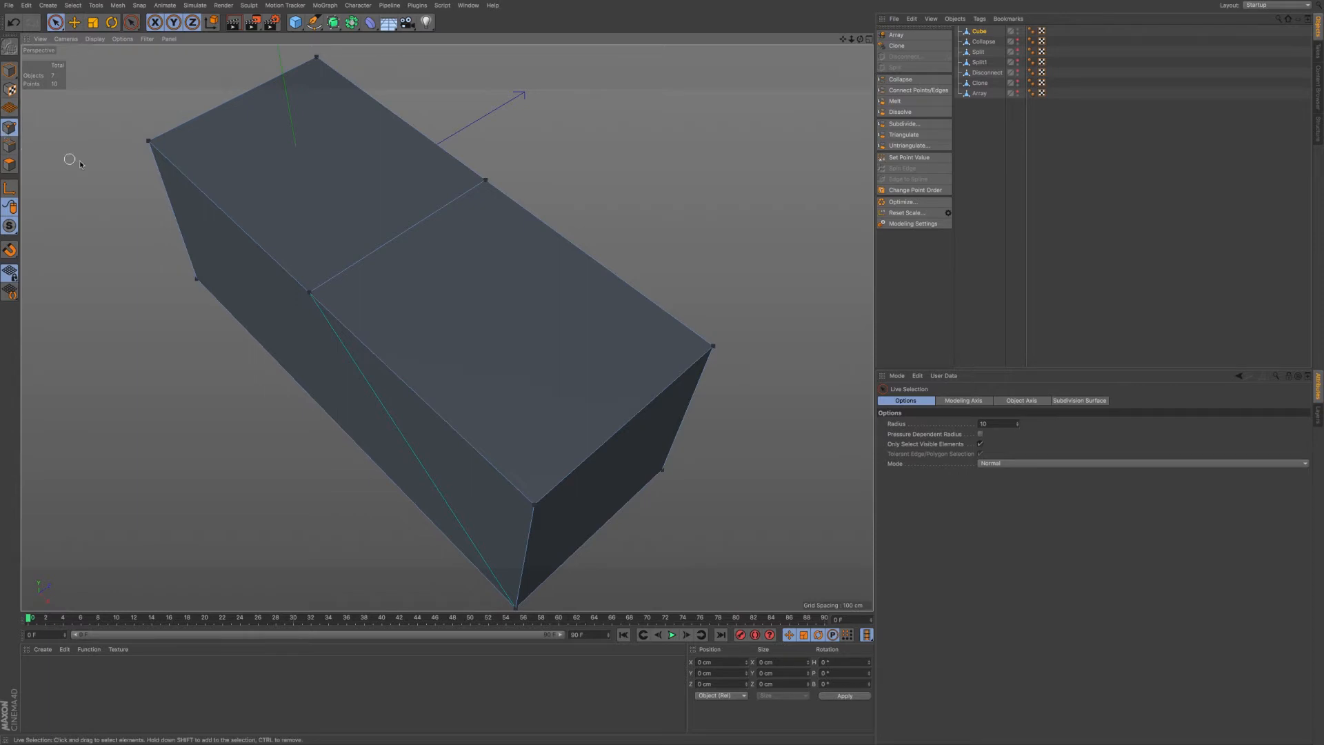
{"action": "left_click", "coordinate": [9, 146]}
{"action": "left_click_drag", "start_coordinate": [334, 240], "coordinate": [358, 271], "text": "alt"}
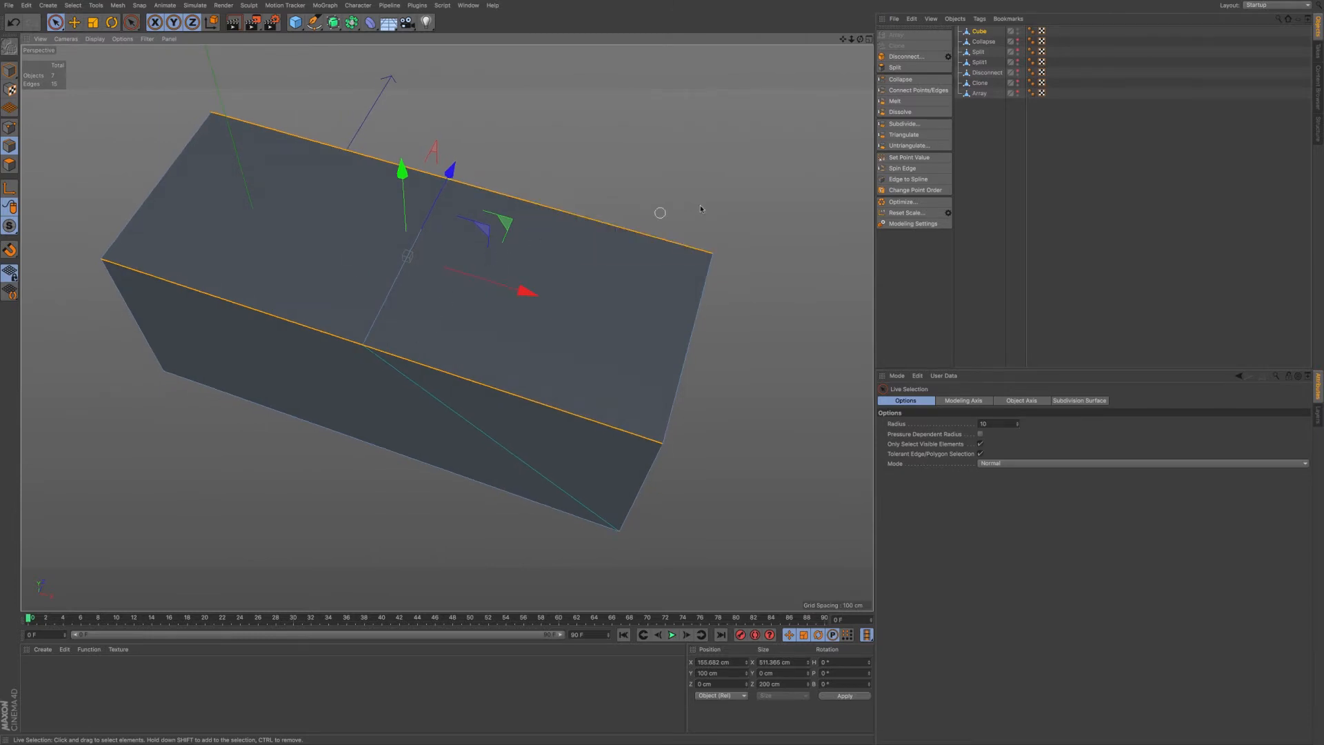
{"action": "left_click", "coordinate": [925, 92]}
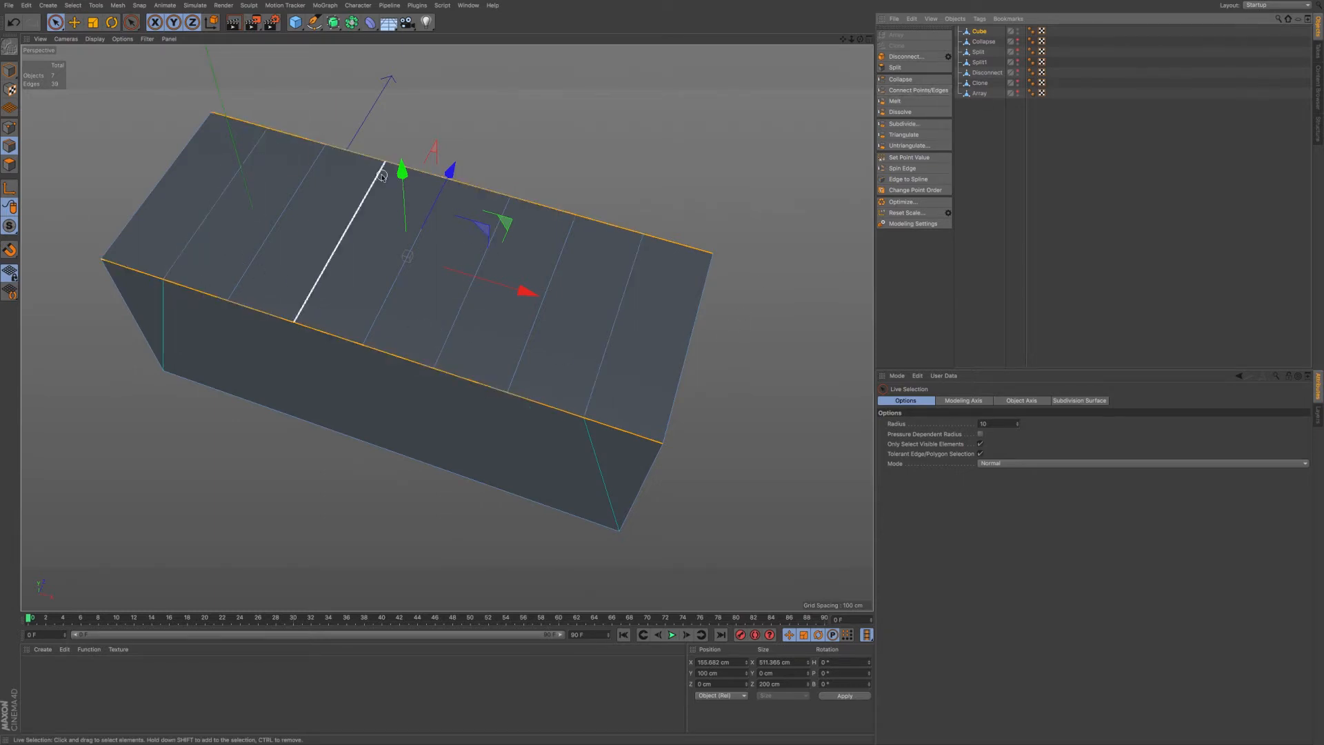
{"action": "left_click_drag", "start_coordinate": [556, 404], "coordinate": [522, 329], "text": "alt"}
{"action": "left_click_drag", "start_coordinate": [567, 264], "coordinate": [536, 328], "text": "alt"}
Undo all the edge connections made on the box's top face.
{"action": "key", "text": "ctrl+z"}
{"action": "key", "text": "ctrl+z"}
{"action": "key", "text": "ctrl+z"}
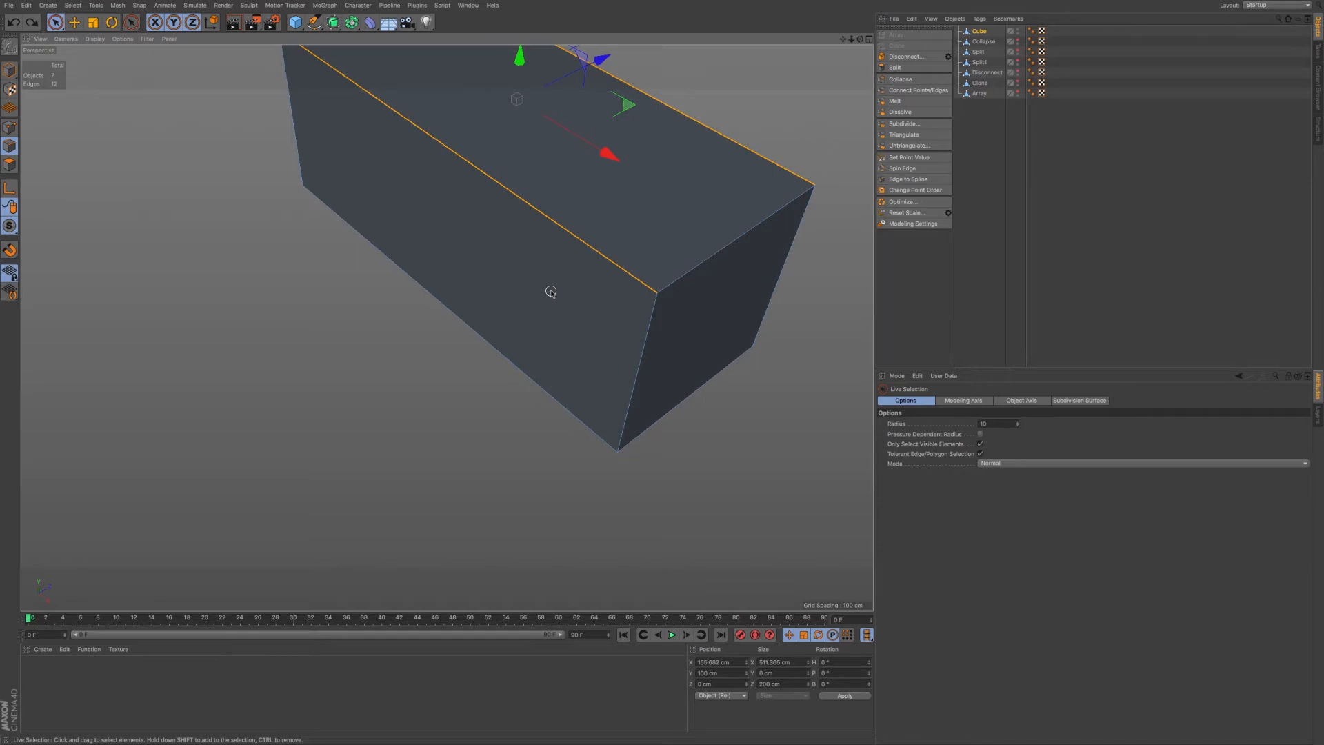
Ring-select the box's long edges and apply Connect Points/Edges twice to divide the box into four sections along its length.
{"action": "key", "text": "u"}
{"action": "key", "text": "b"}
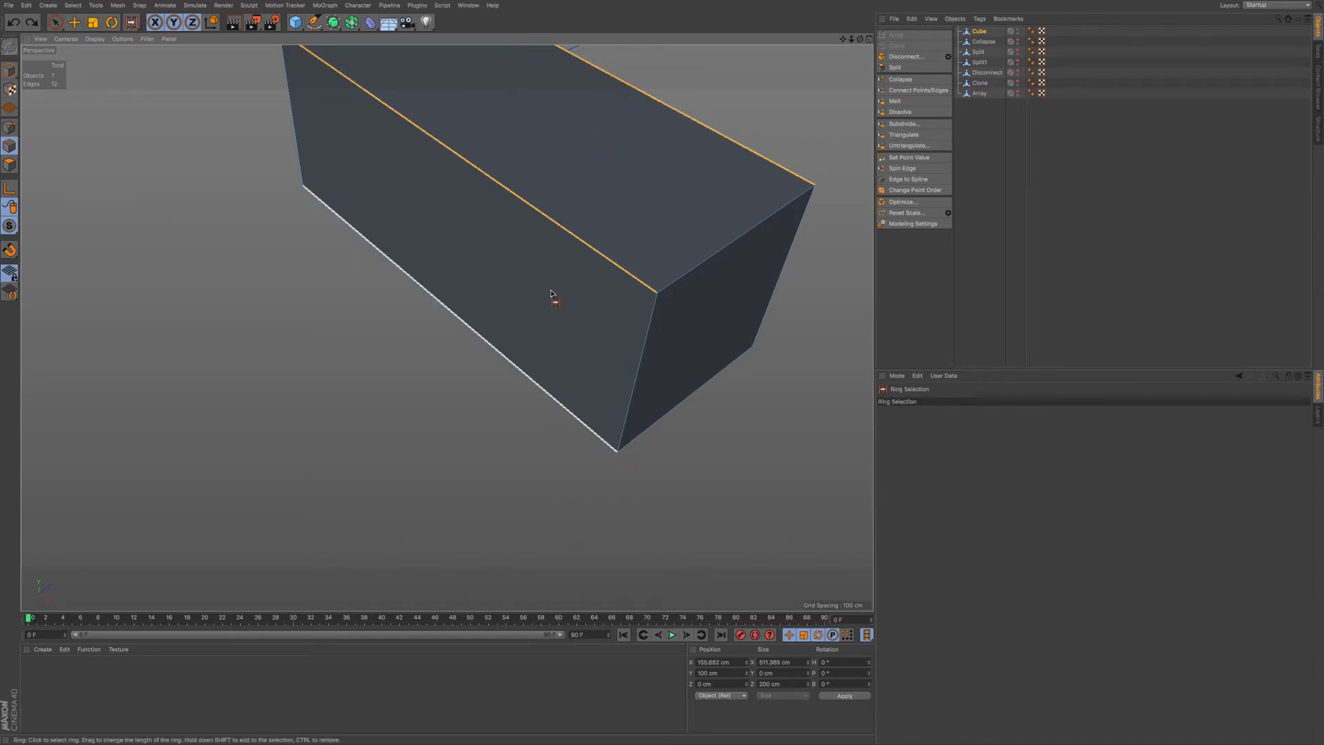
{"action": "left_click", "coordinate": [524, 236]}
{"action": "left_click_drag", "start_coordinate": [545, 319], "coordinate": [508, 346], "text": "alt"}
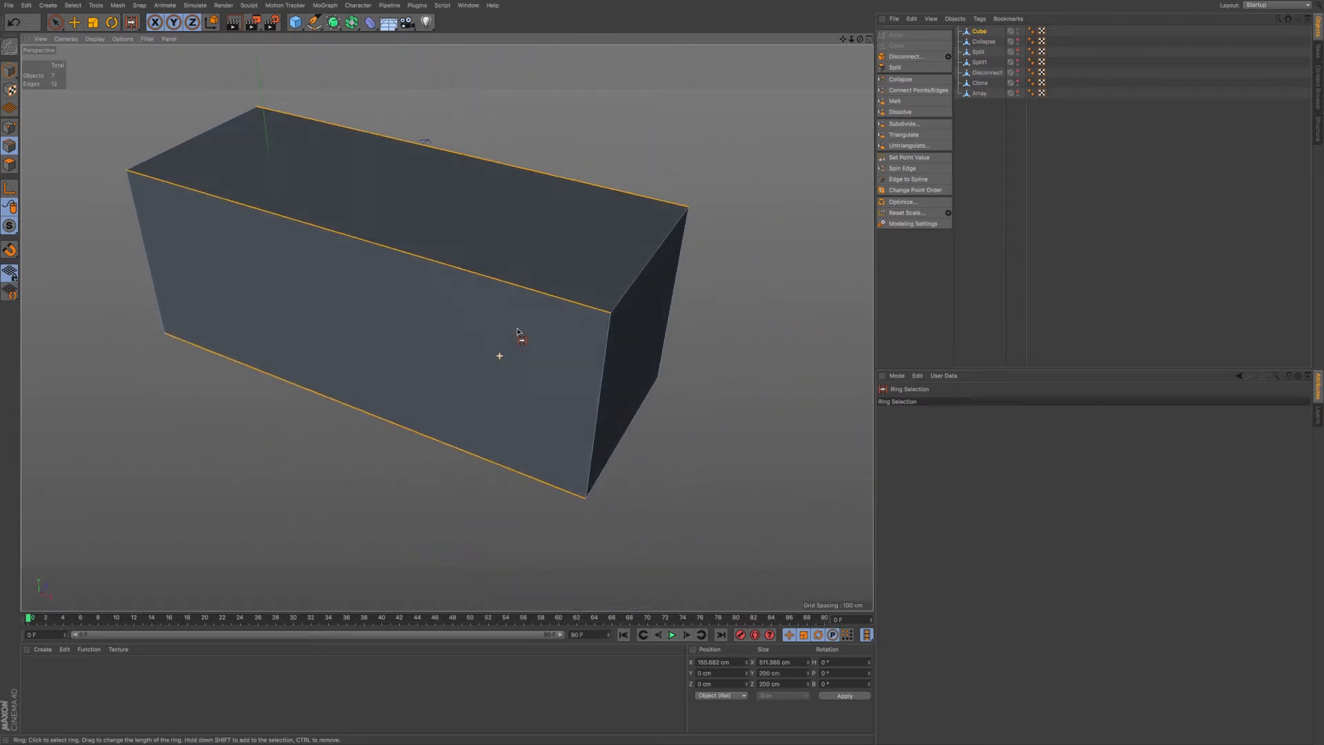
{"action": "middle_click_drag", "start_coordinate": [536, 253], "coordinate": [539, 298], "text": "alt"}
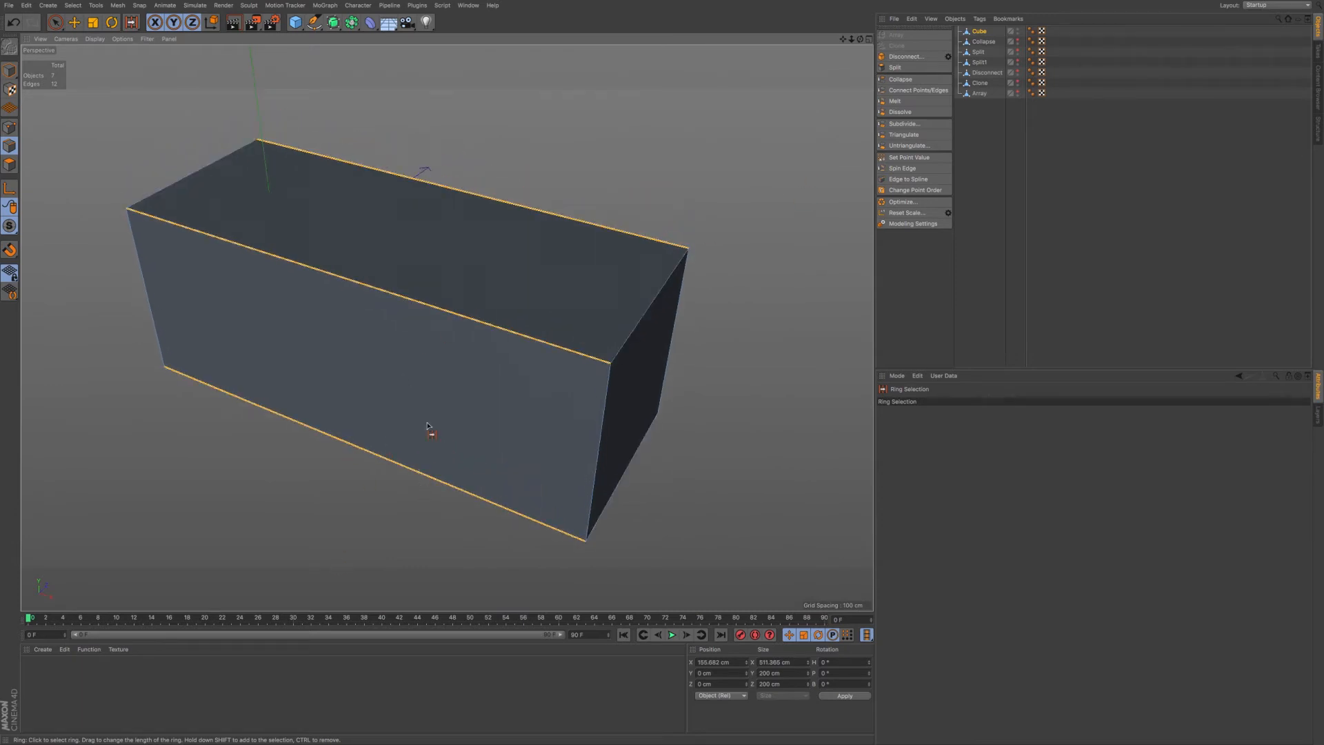
{"action": "left_click", "coordinate": [903, 92]}
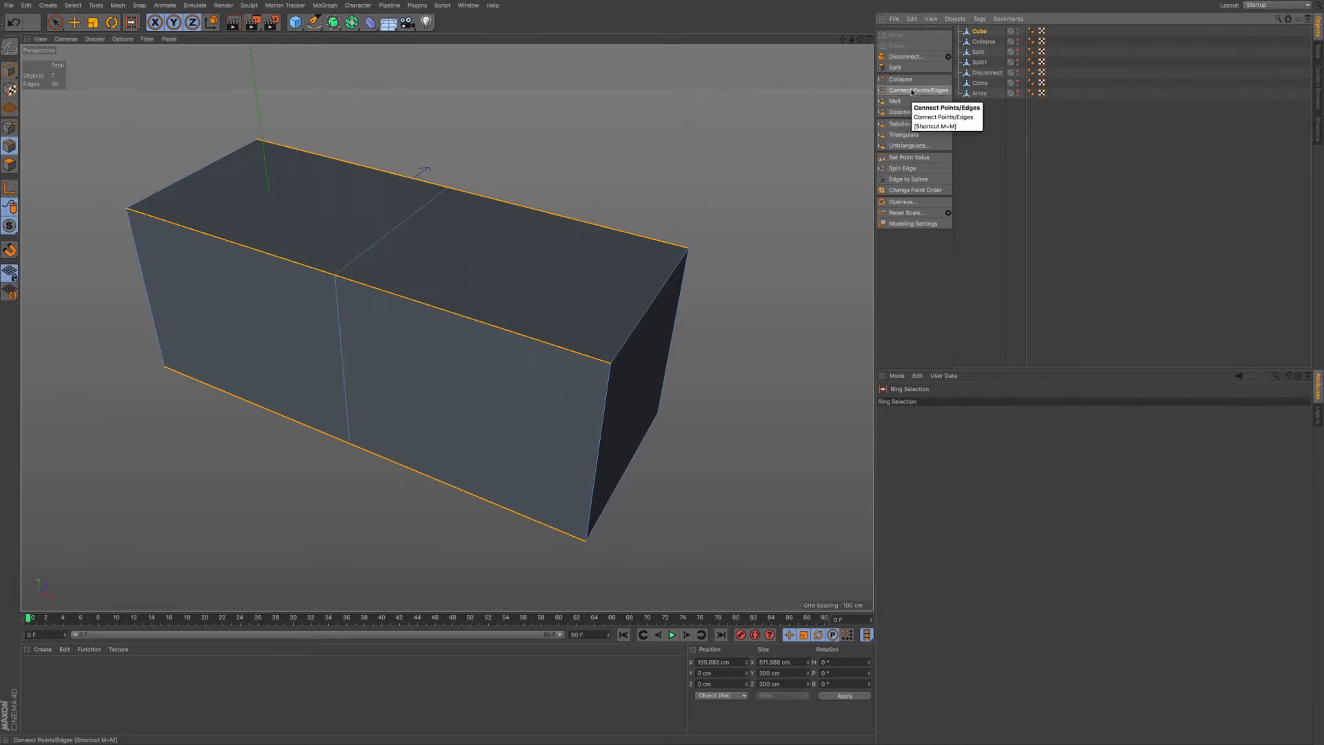
{"action": "left_click", "coordinate": [903, 92]}
{"action": "left_click_drag", "start_coordinate": [522, 338], "coordinate": [472, 318], "text": "alt"}
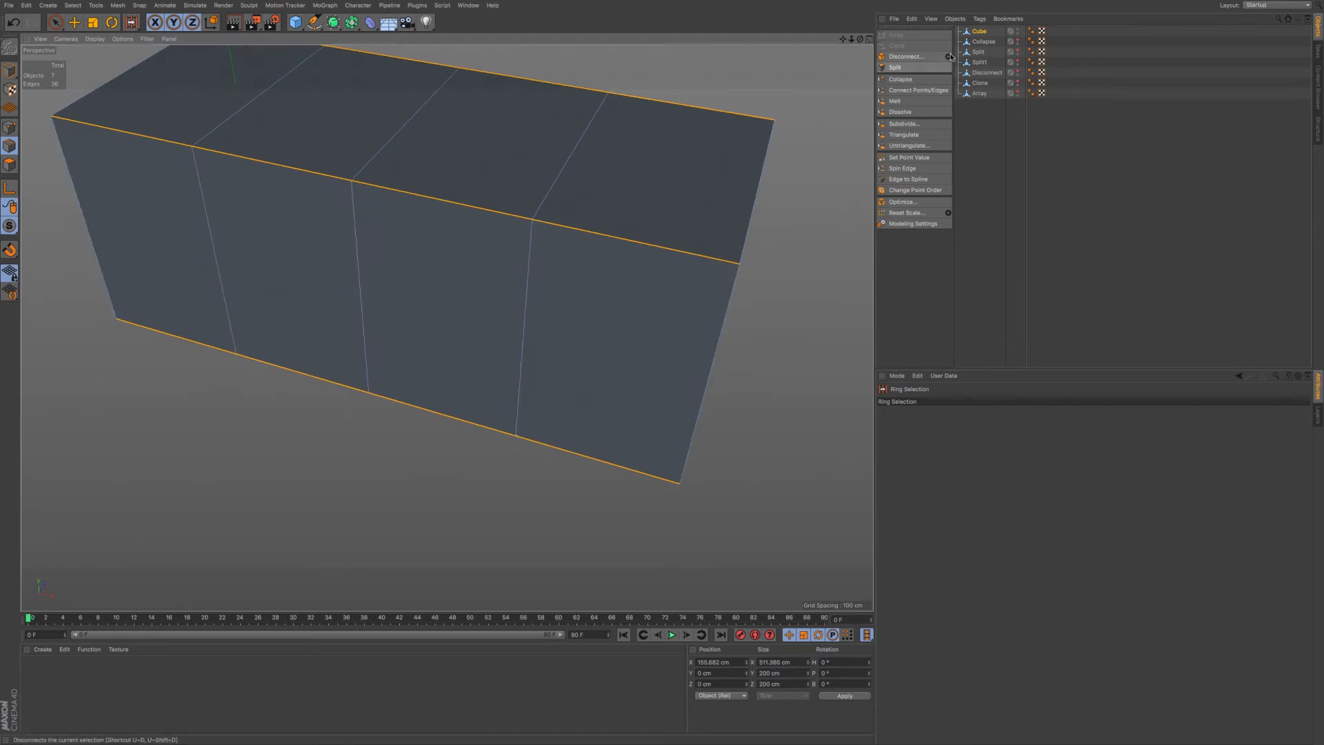
Rename the divided box object Connect Edges and hide it in the viewport.
{"action": "double_click", "coordinate": [980, 31]}
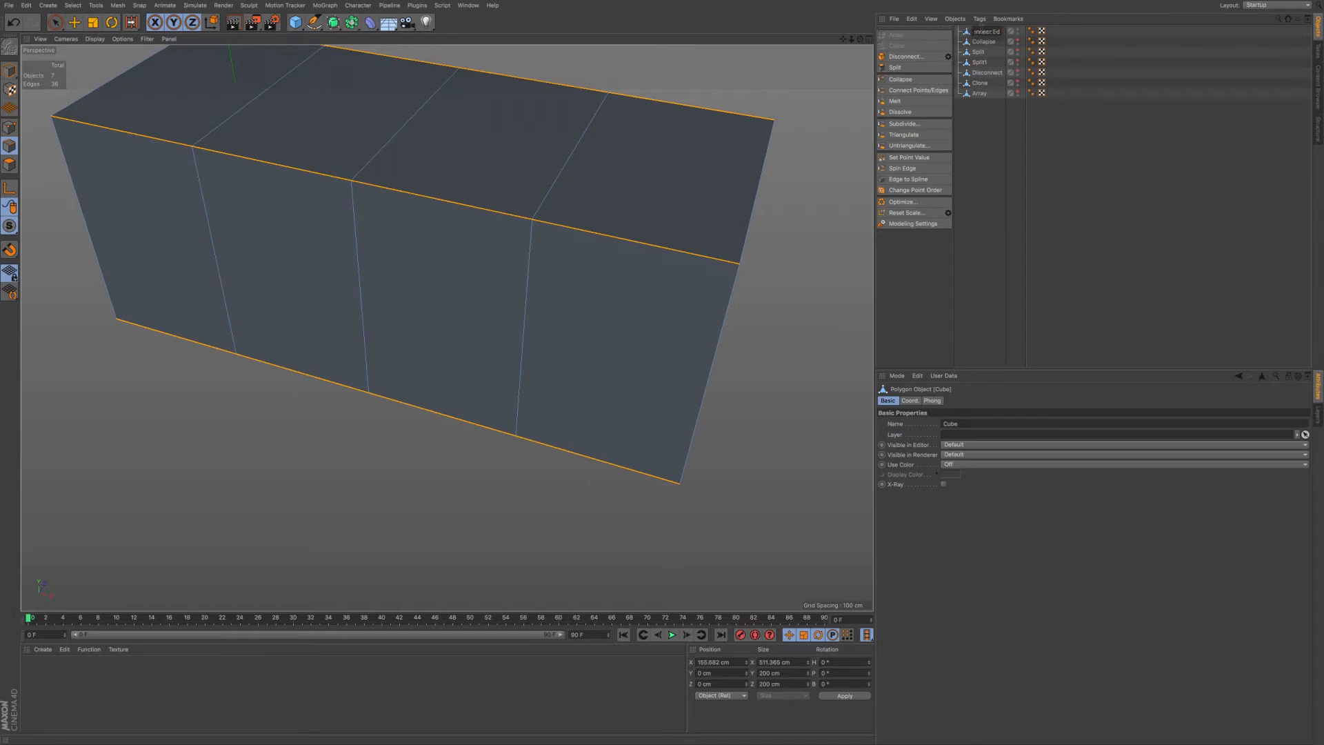
{"action": "type", "text": "Connect Edges"}
{"action": "key", "text": "Return"}
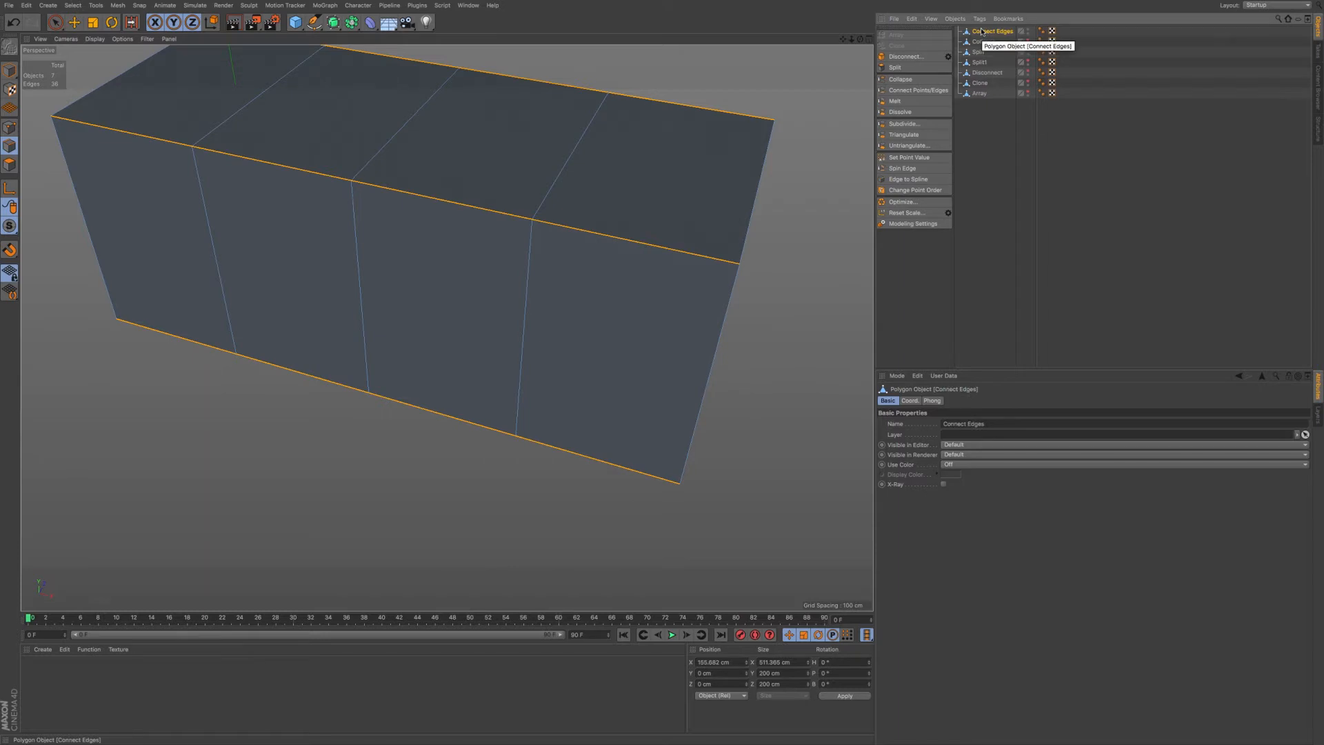
{"action": "left_click", "coordinate": [1028, 31]}
{"action": "left_click", "coordinate": [1028, 31]}
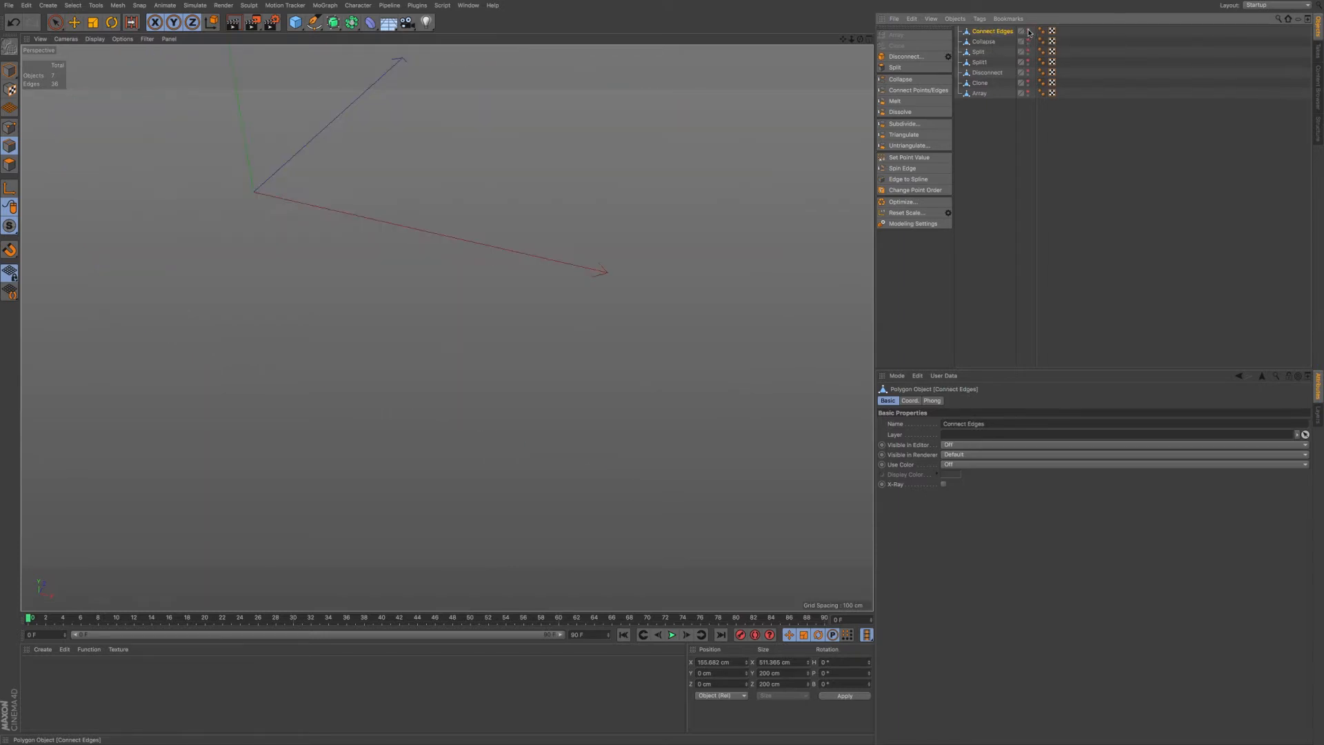
Add a new cube with 2 segments along X, Y and Z and convert it to an editable object.
{"action": "left_click", "coordinate": [296, 27]}
{"action": "middle_click_drag", "start_coordinate": [291, 184], "coordinate": [477, 322], "text": "alt"}
{"action": "scroll", "coordinate": [471, 312], "scroll_direction": "down", "scroll_amount": 3}
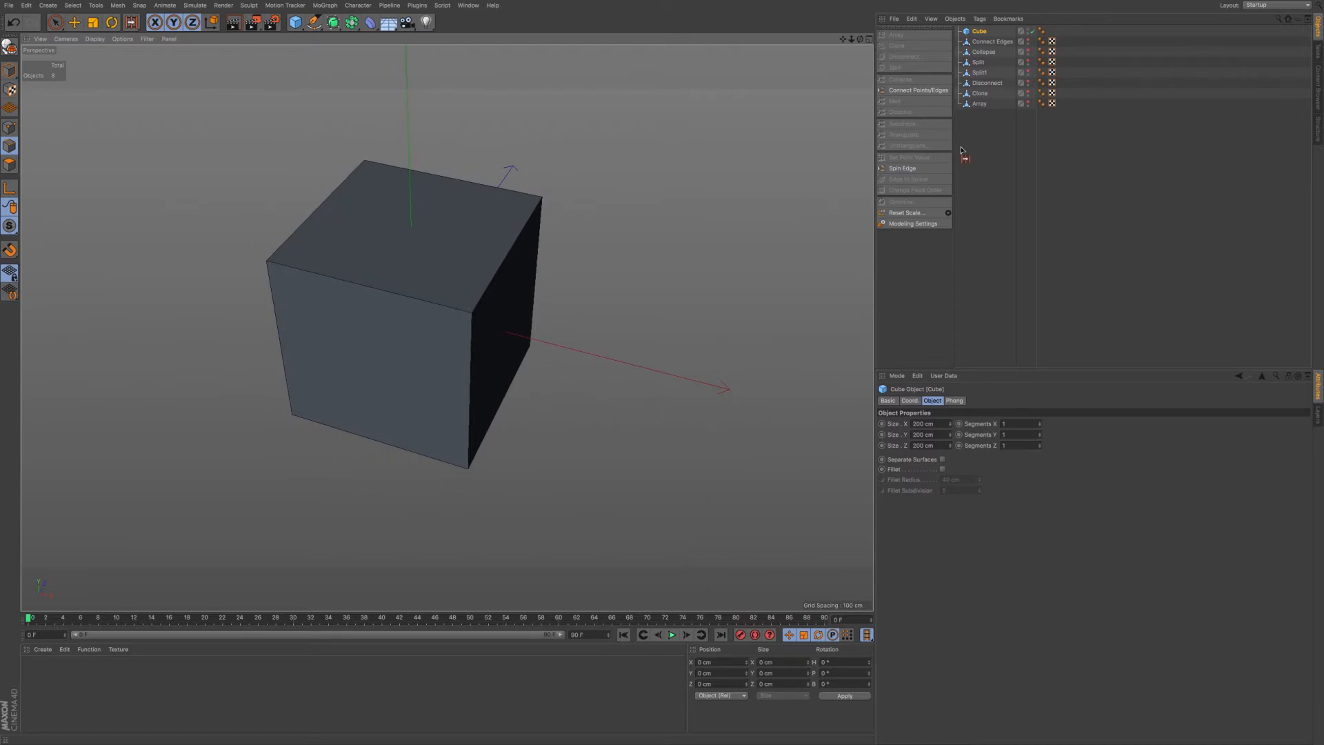
{"action": "left_click", "coordinate": [1040, 424]}
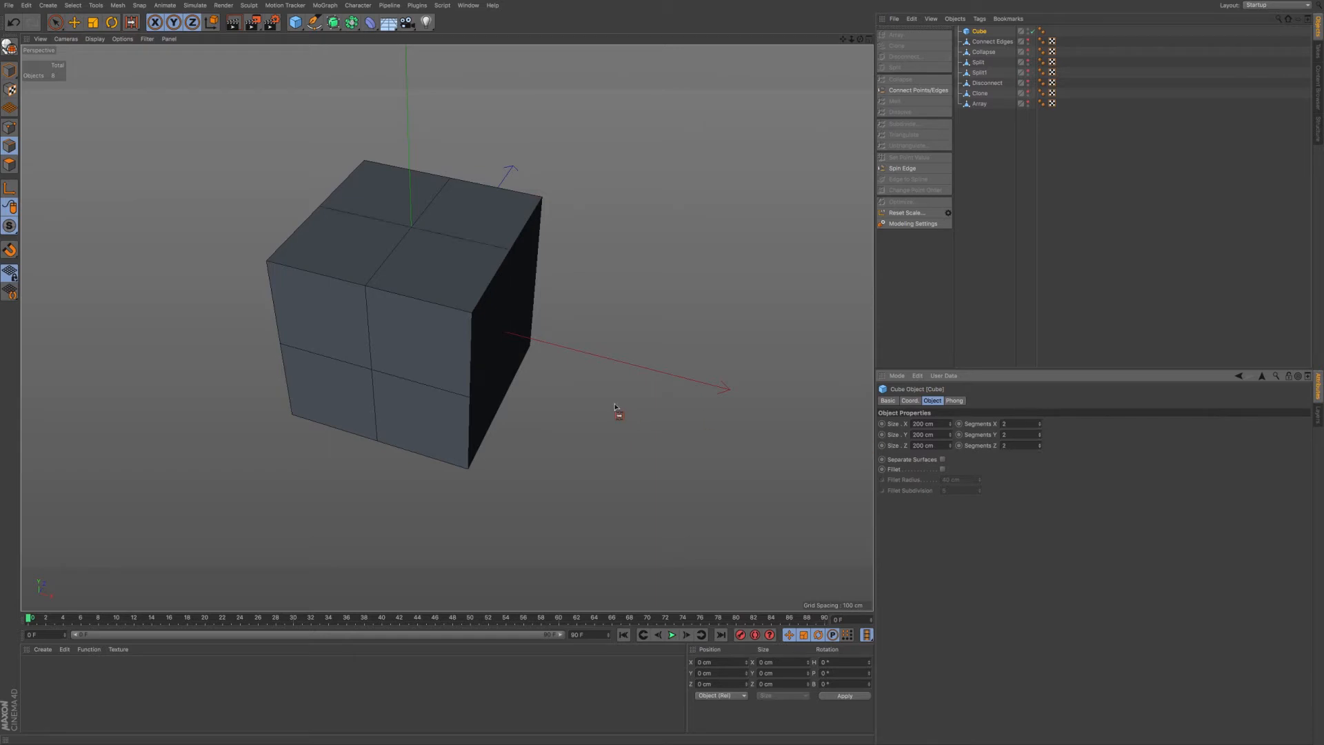
{"action": "left_click_drag", "start_coordinate": [414, 316], "coordinate": [415, 348], "text": "alt"}
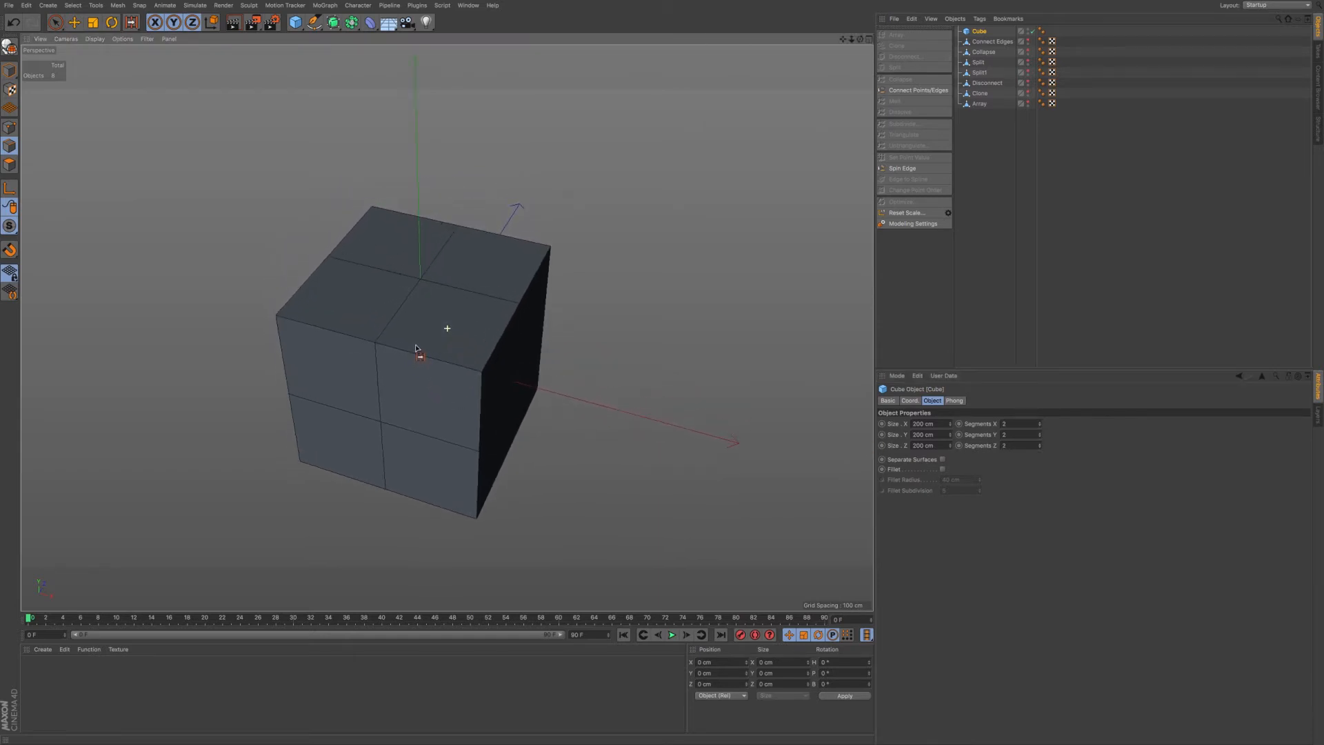
Select one of the four centre edges on the cube's top face and melt it.
{"action": "left_click", "coordinate": [11, 129]}
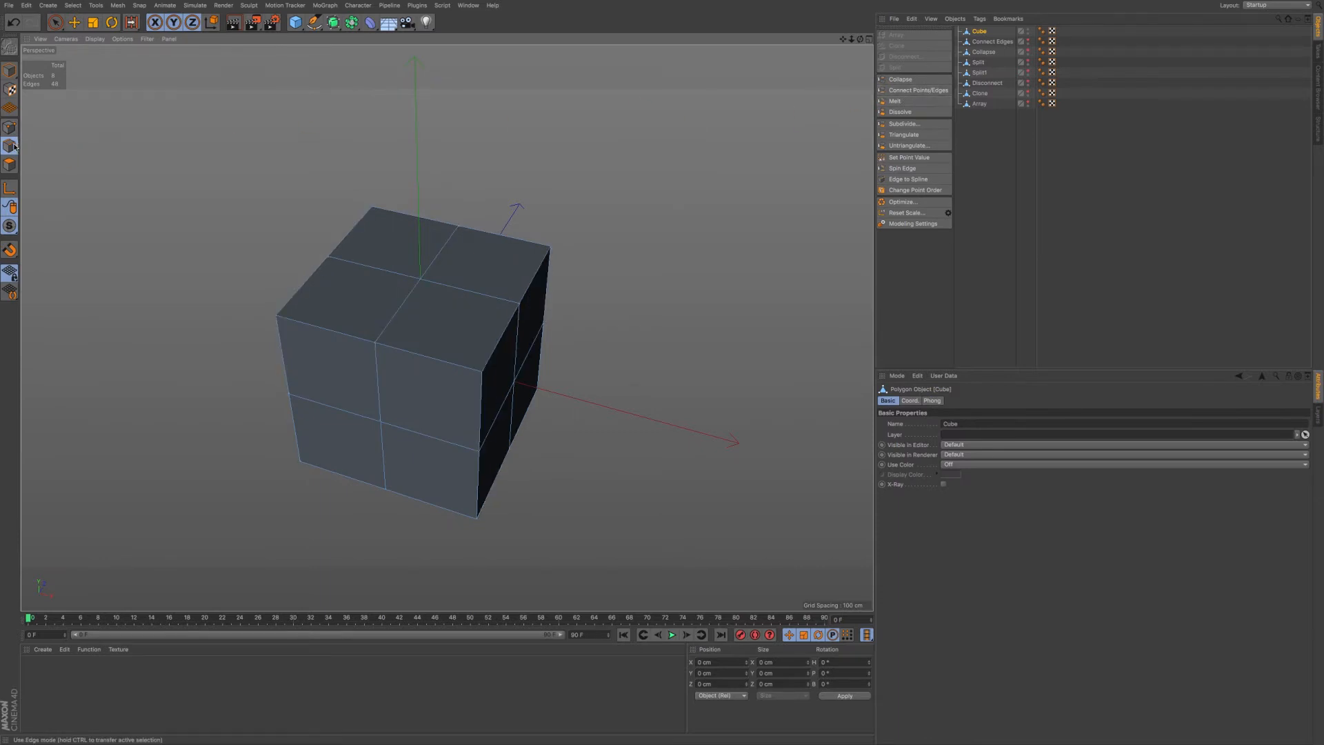
{"action": "left_click", "coordinate": [54, 25]}
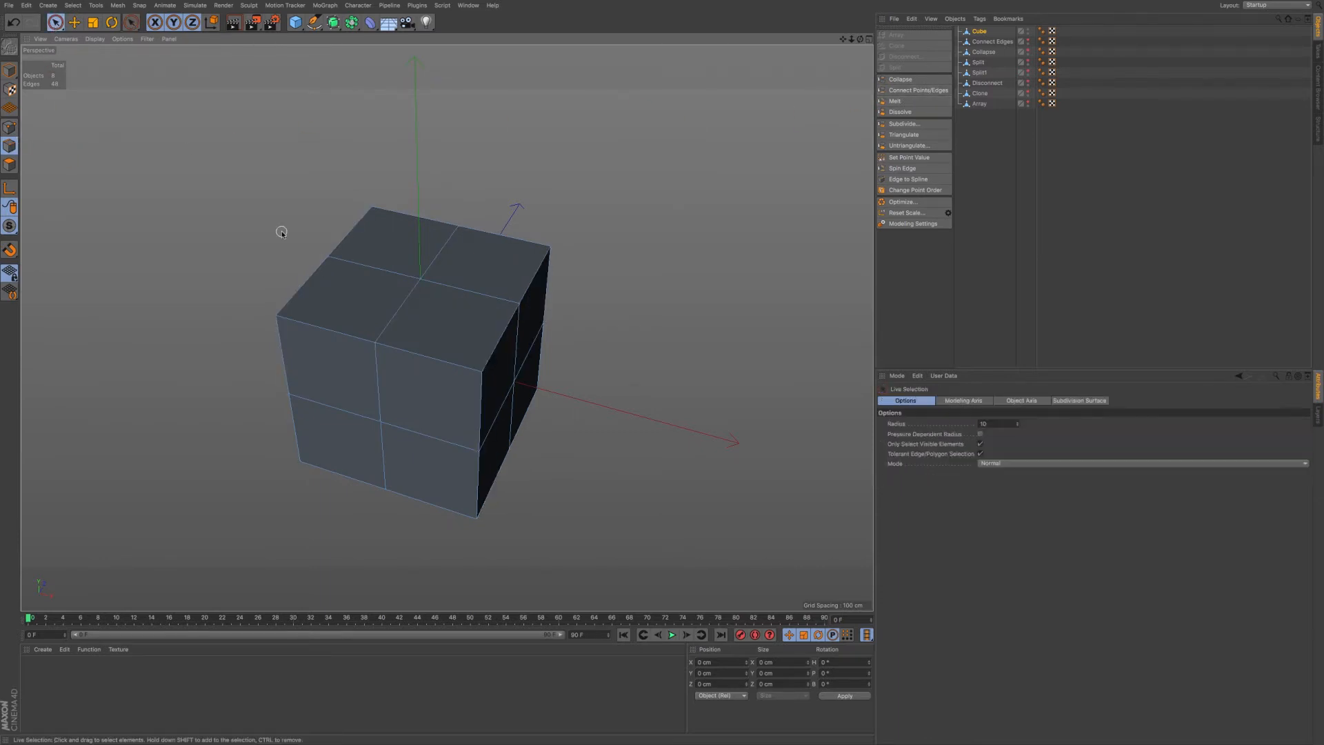
{"action": "left_click", "coordinate": [452, 291]}
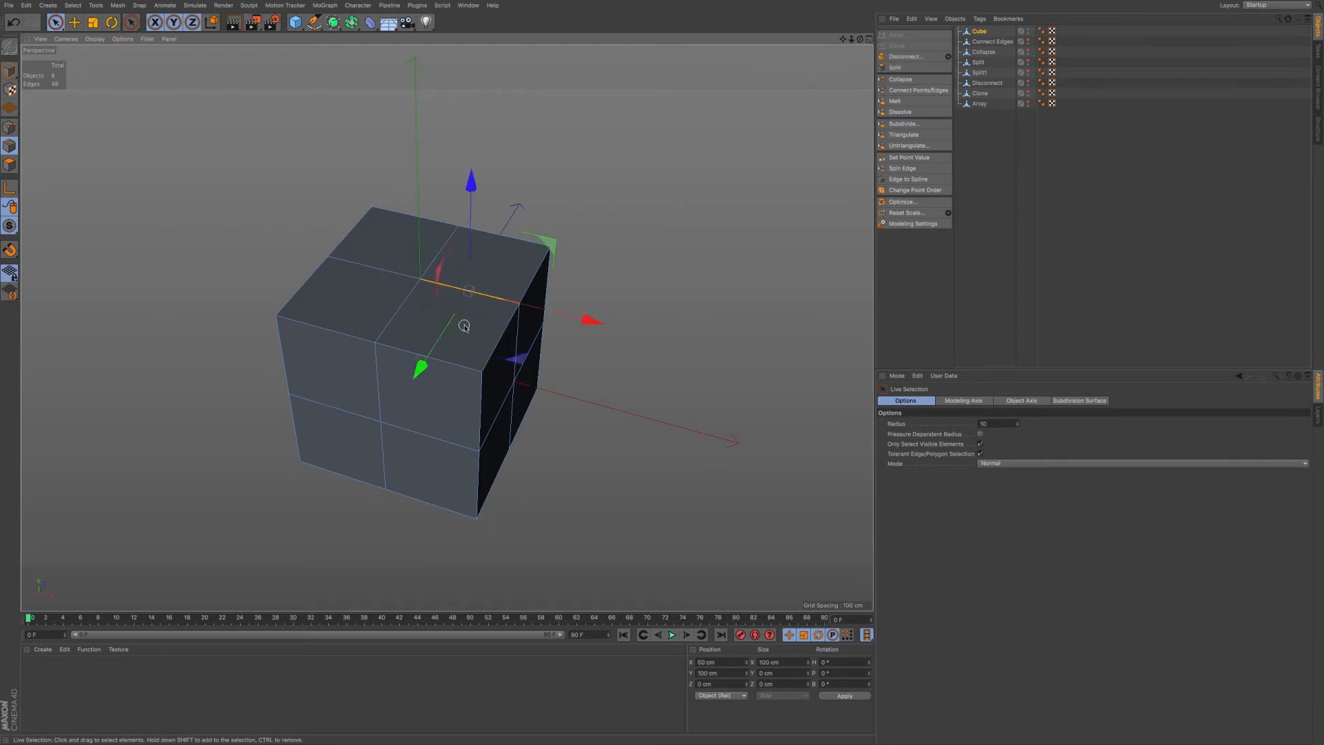
{"action": "left_click", "coordinate": [894, 101]}
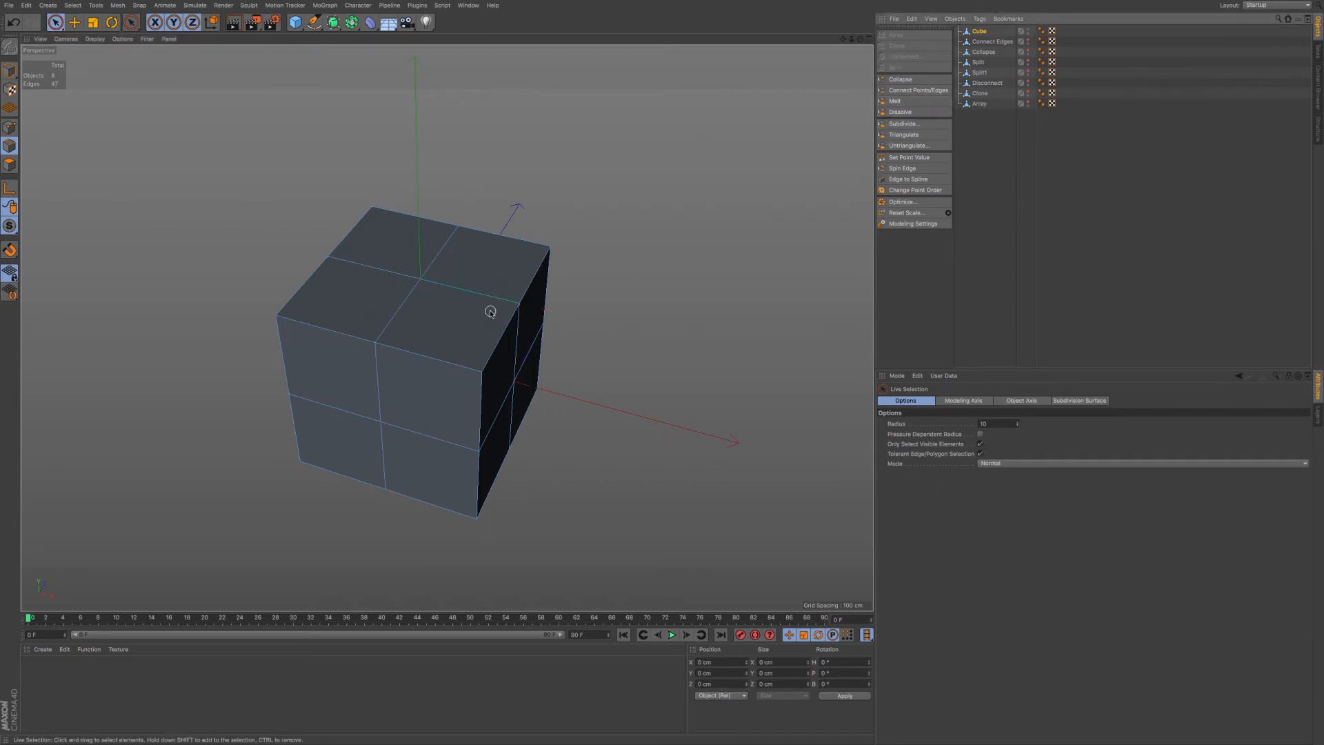
{"action": "scroll", "coordinate": [490, 311], "scroll_direction": "up", "scroll_amount": 5}
{"action": "mouse_move", "coordinate": [483, 321]}
{"action": "left_mouse_down", "text": "alt"}
{"action": "mouse_move", "coordinate": [488, 302]}
{"action": "mouse_move", "coordinate": [438, 281]}
{"action": "mouse_move", "coordinate": [460, 323]}
{"action": "left_mouse_up", "text": "alt"}
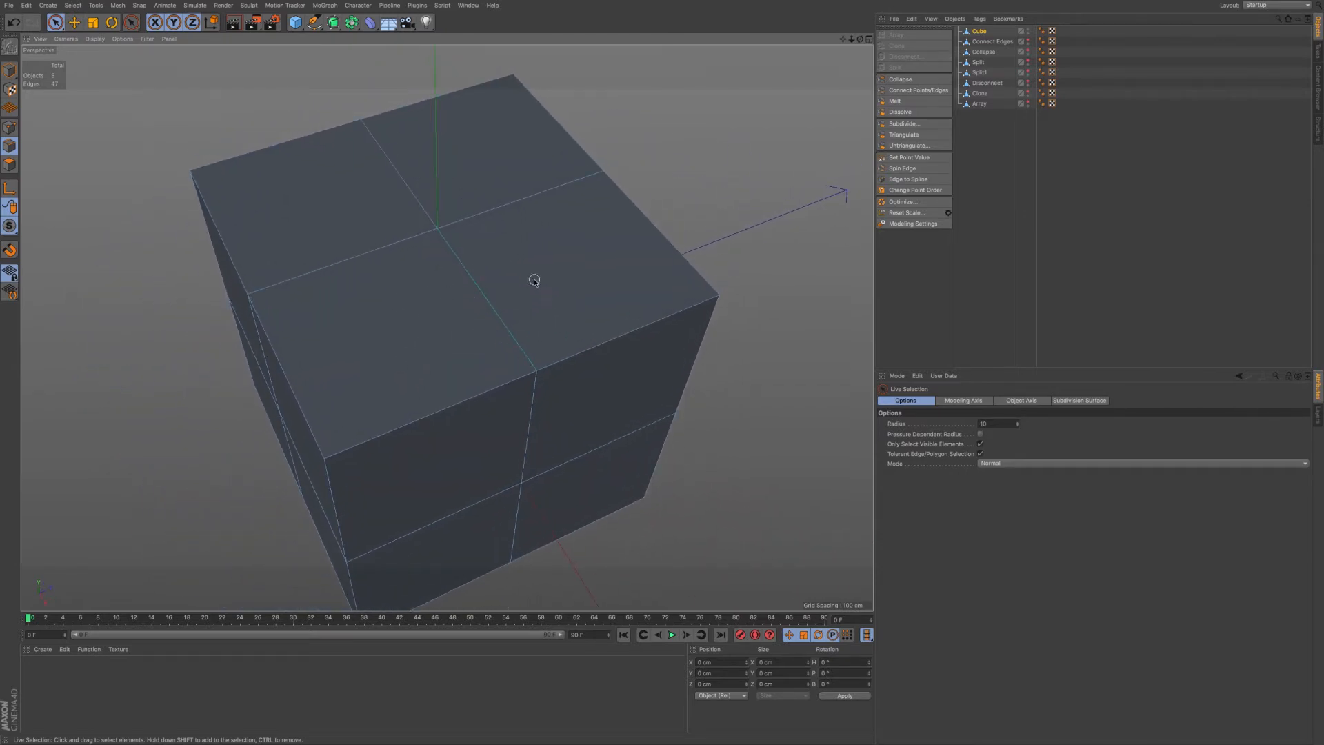
Select the merged polygon on the top face, try raising it slightly, and undo the move.
{"action": "left_click", "coordinate": [10, 164]}
{"action": "mouse_move", "coordinate": [356, 238]}
{"action": "left_mouse_down"}
{"action": "mouse_move", "coordinate": [380, 276]}
{"action": "mouse_move", "coordinate": [407, 280]}
{"action": "left_mouse_up"}
{"action": "left_click", "coordinate": [550, 270]}
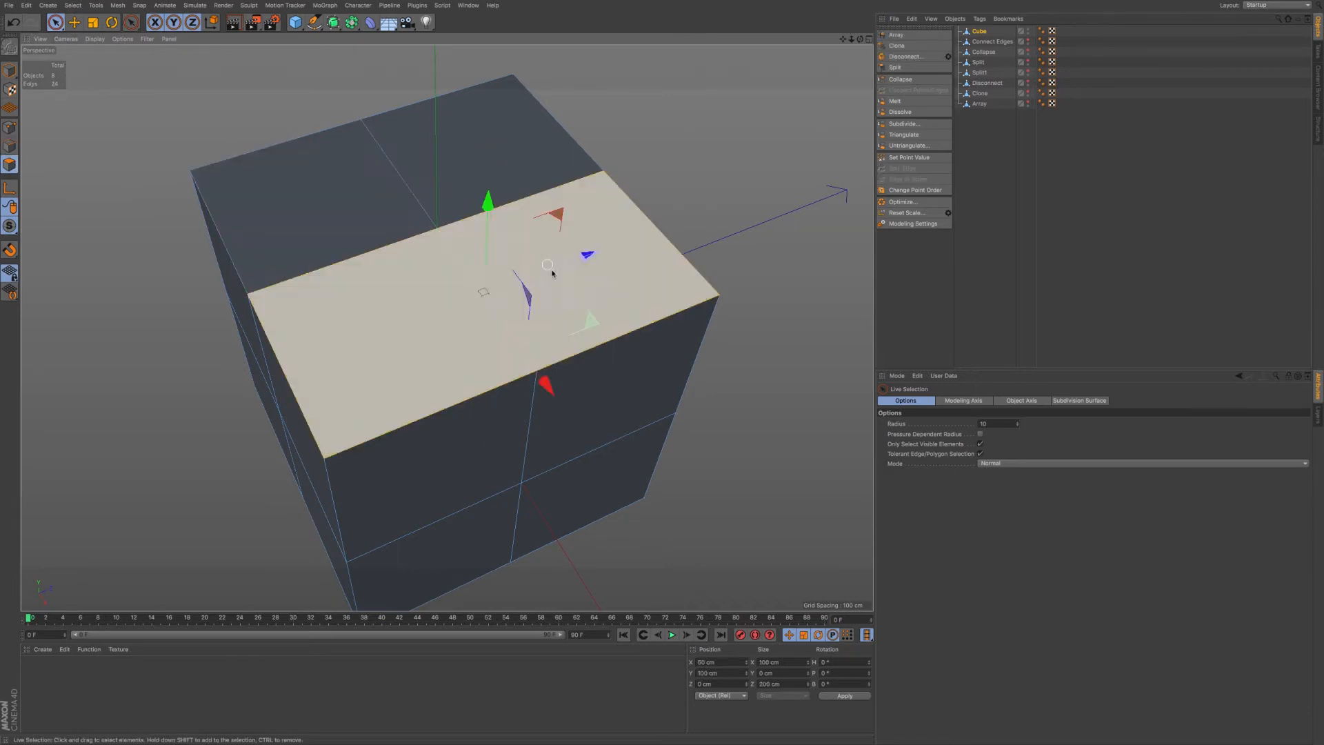
{"action": "left_click_drag", "start_coordinate": [543, 324], "coordinate": [535, 319], "text": "alt"}
{"action": "left_click_drag", "start_coordinate": [492, 188], "coordinate": [492, 158]}
{"action": "key", "text": "ctrl+z"}
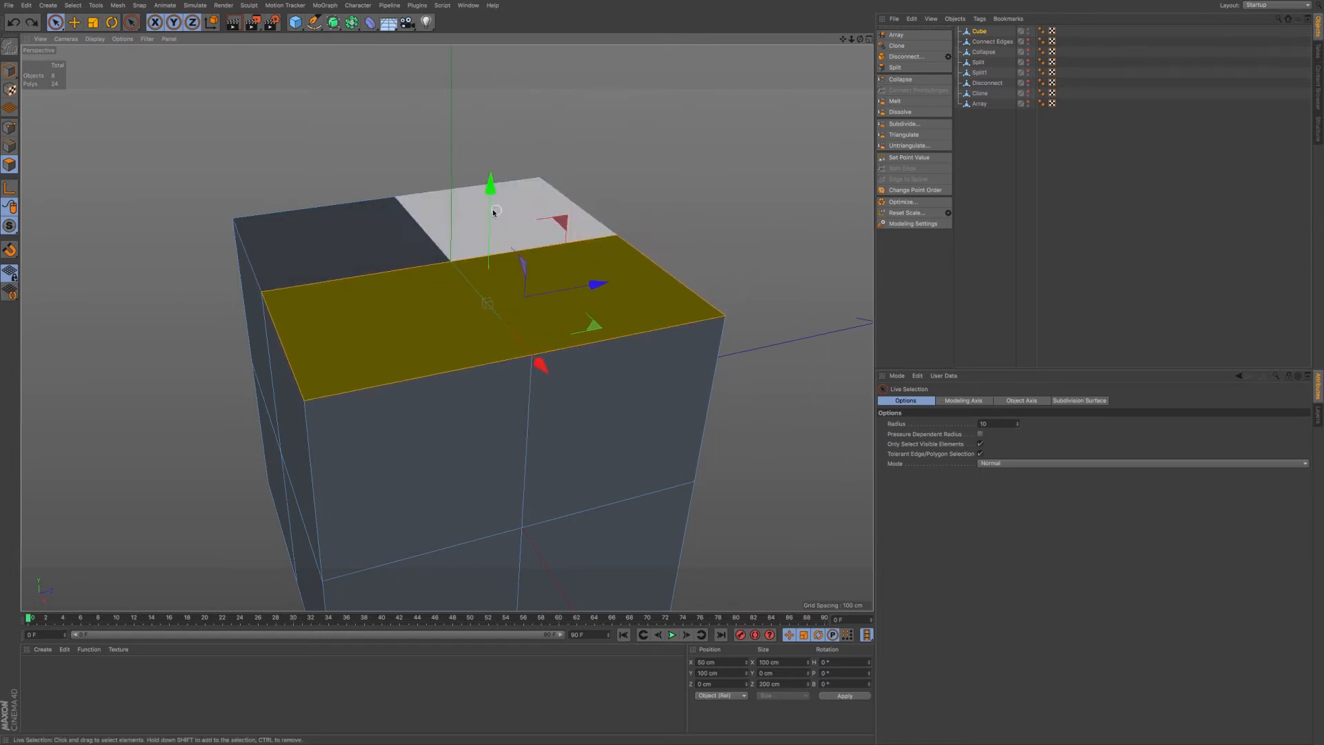
Check the points at both ends of the melted edge on the top face.
{"action": "left_click", "coordinate": [10, 128]}
{"action": "left_click", "coordinate": [450, 262]}
{"action": "left_click", "coordinate": [531, 355]}
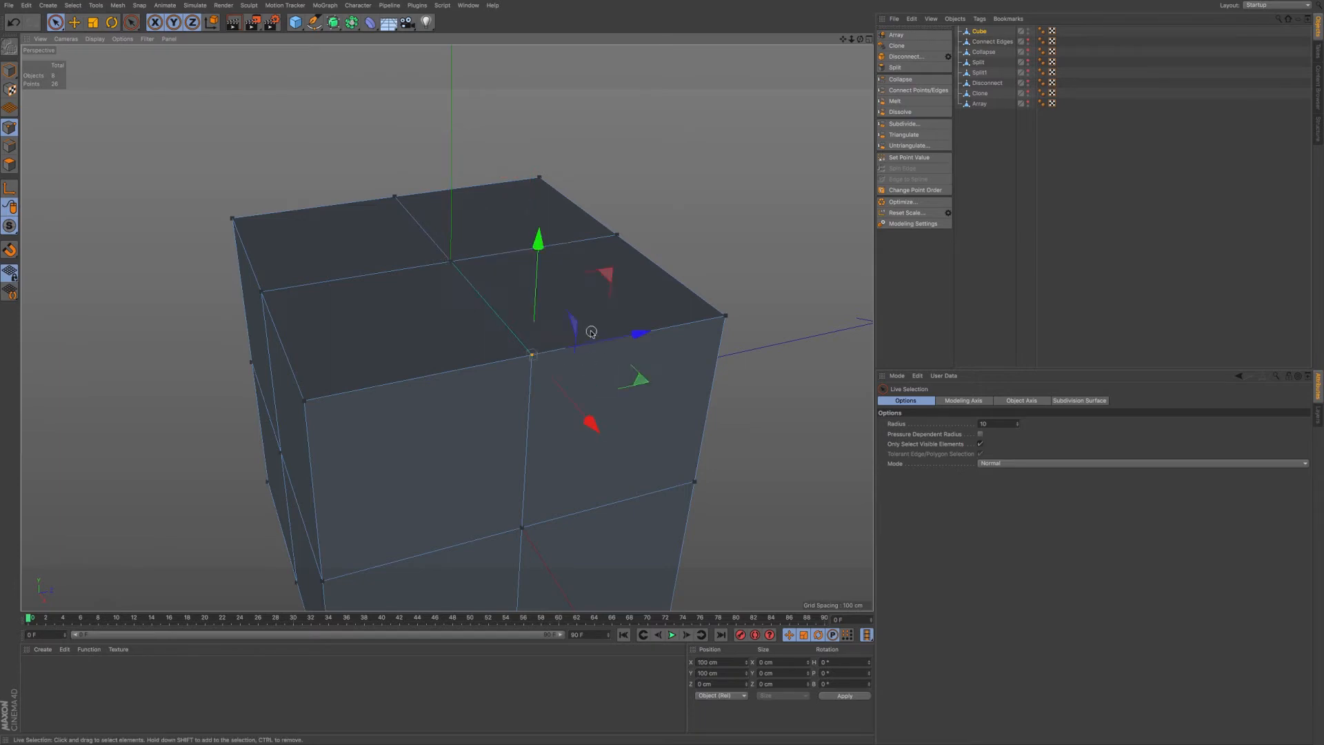
{"action": "double_click", "coordinate": [980, 31]}
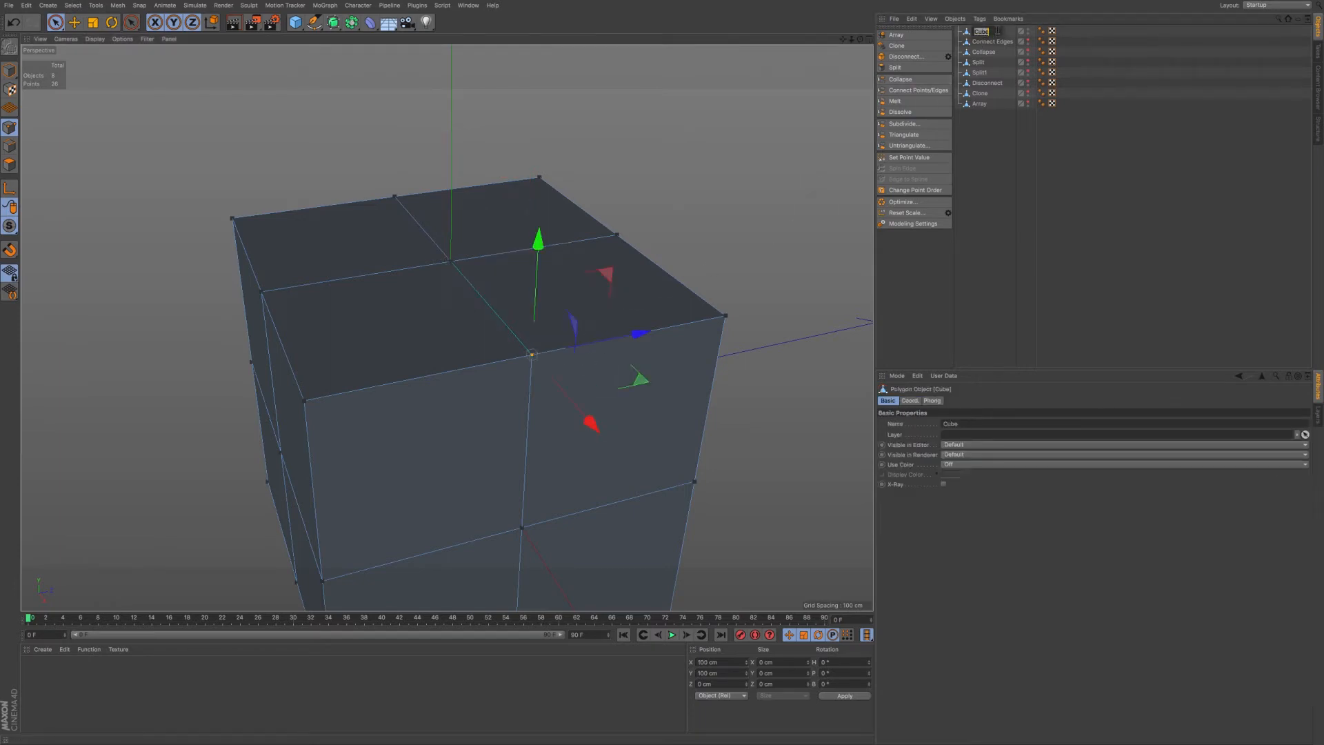
{"action": "left_click", "coordinate": [458, 232]}
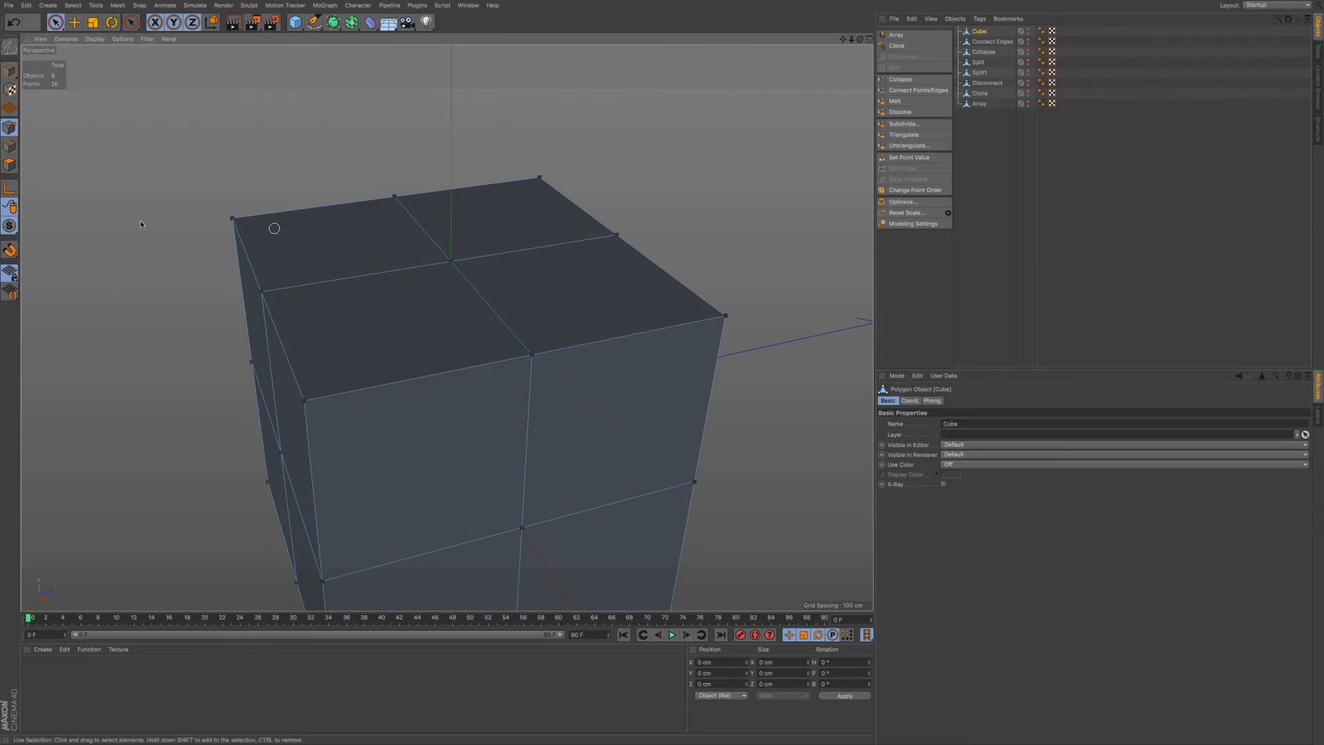
Select the remaining centre edge beside the melted one on the top face and dissolve it.
{"action": "left_click", "coordinate": [10, 145]}
{"action": "left_click", "coordinate": [342, 284]}
{"action": "left_click", "coordinate": [355, 288]}
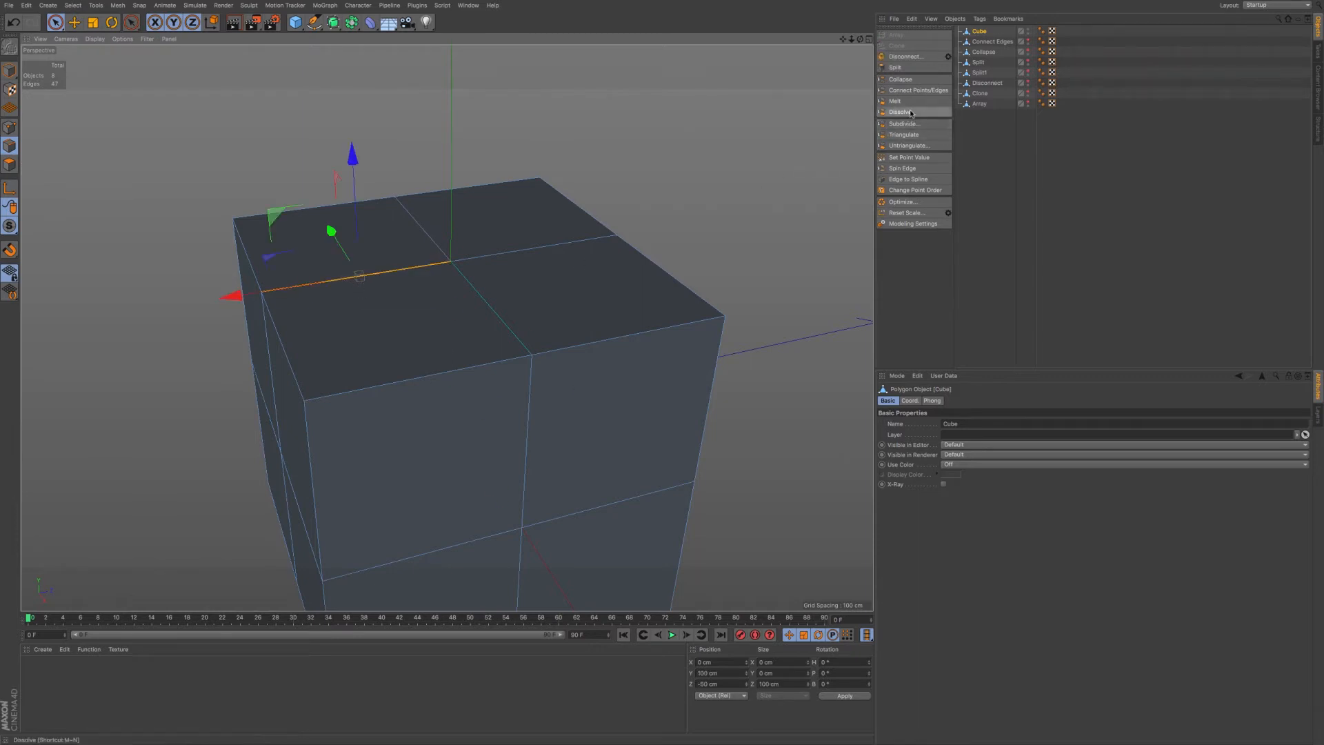
{"action": "left_click", "coordinate": [911, 112]}
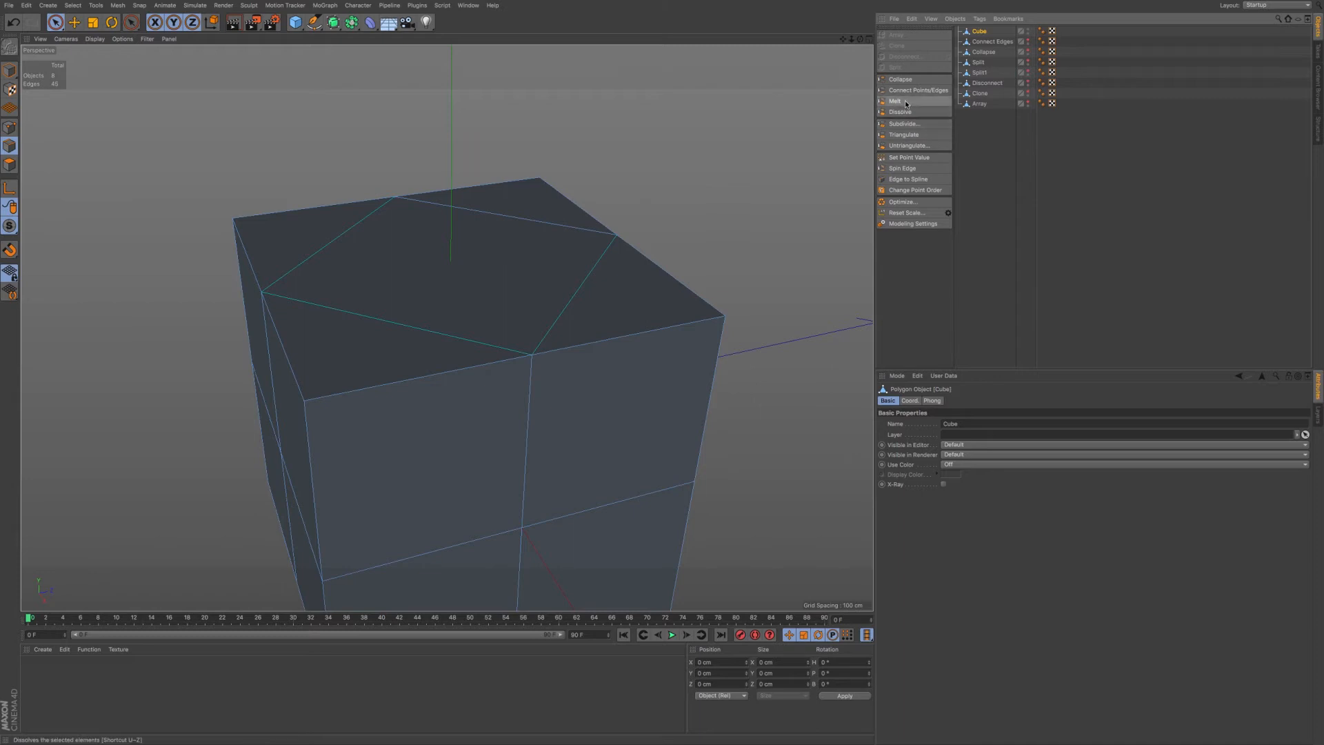
{"action": "scroll", "coordinate": [536, 292], "scroll_direction": "down", "scroll_amount": 4}
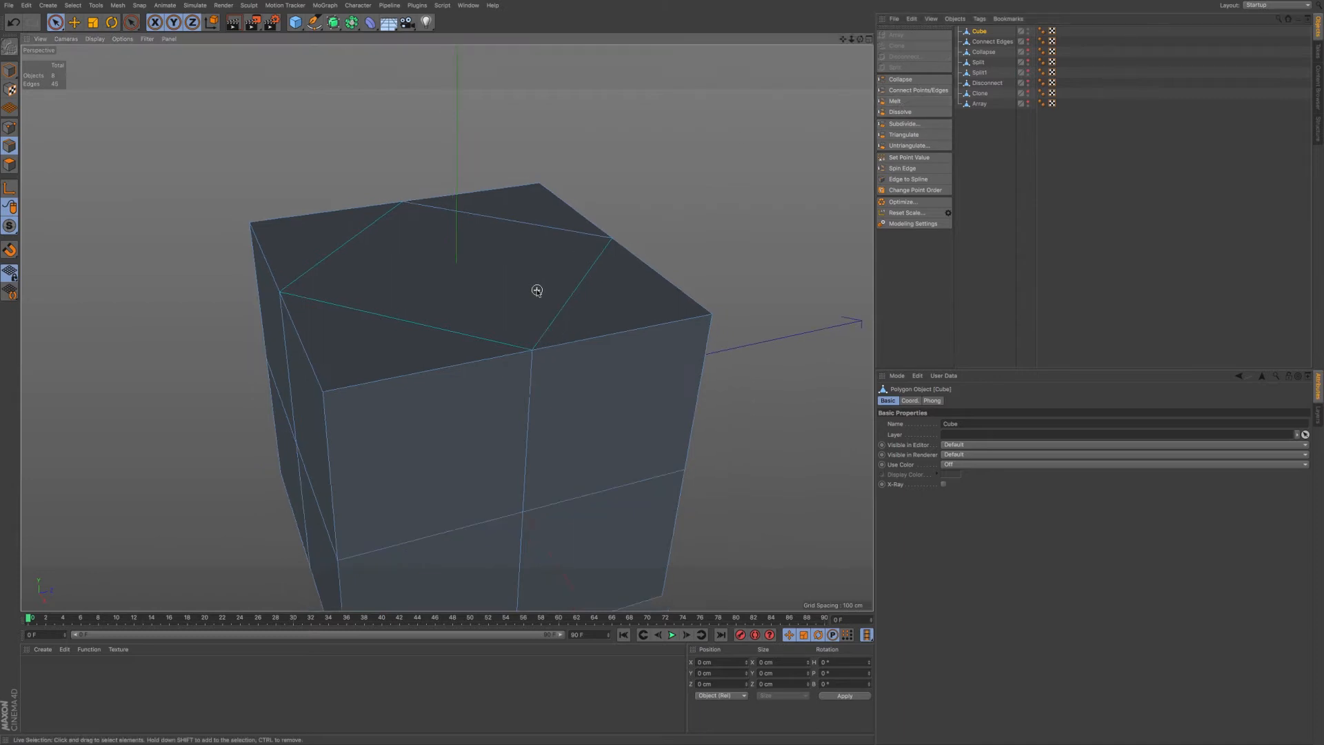
{"action": "middle_click_drag", "start_coordinate": [557, 324], "coordinate": [542, 246], "text": "alt"}
{"action": "left_click_drag", "start_coordinate": [553, 282], "coordinate": [529, 285], "text": "alt"}
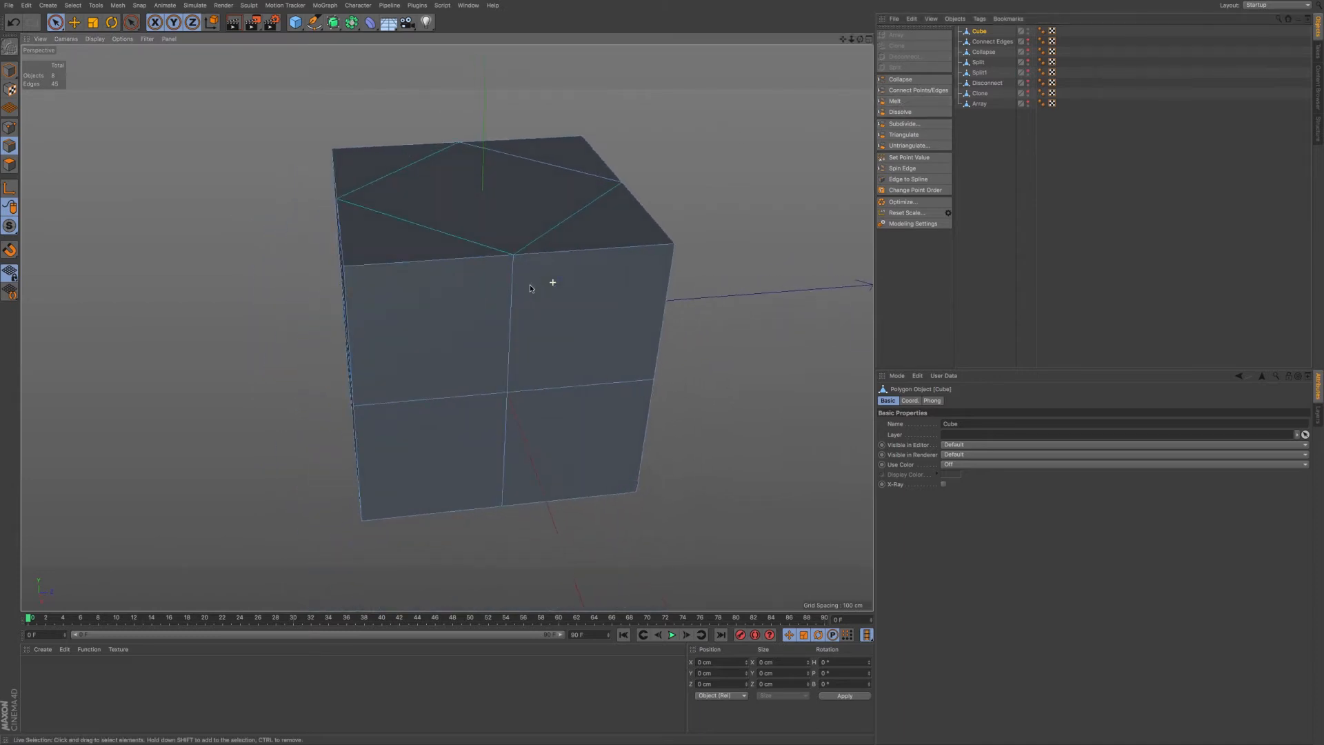
{"action": "middle_click_drag", "start_coordinate": [538, 336], "coordinate": [522, 326], "text": "alt"}
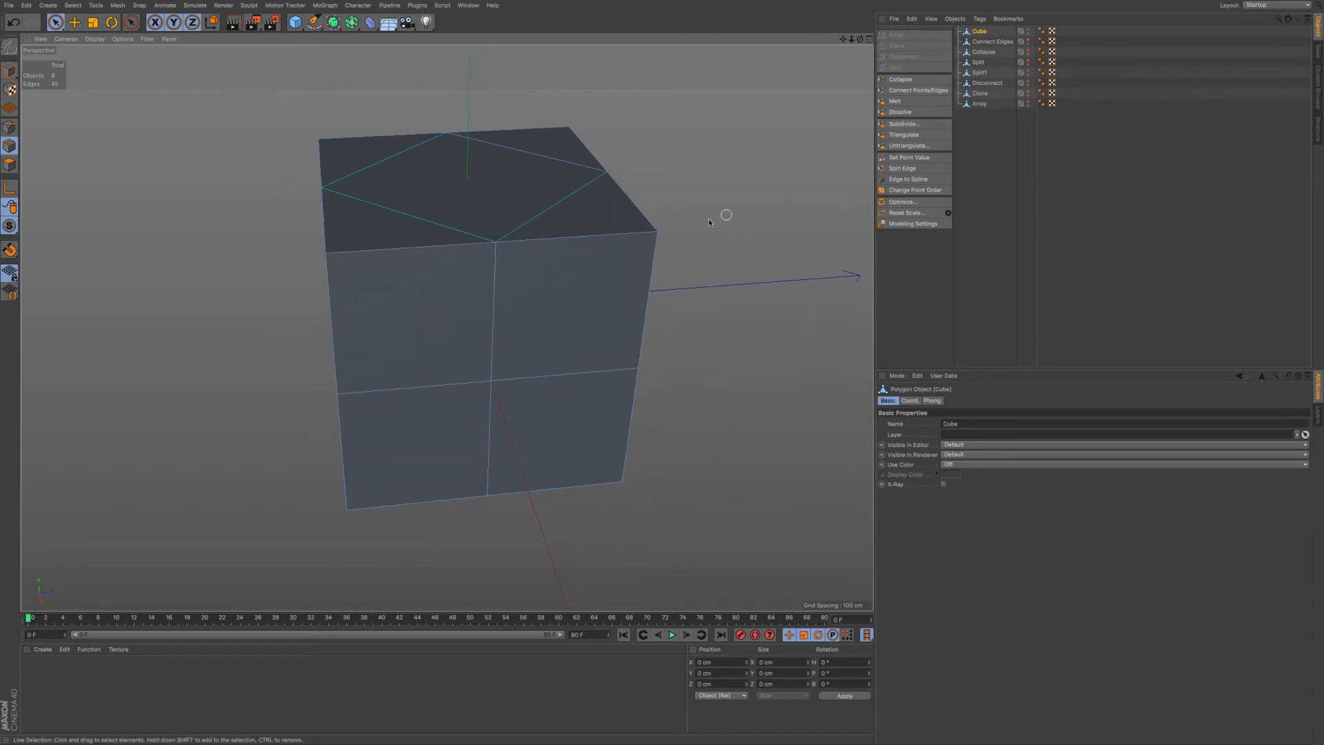
Dissolve the lower vertical centre edge on the cube's positive X side face.
{"action": "left_click", "coordinate": [491, 420]}
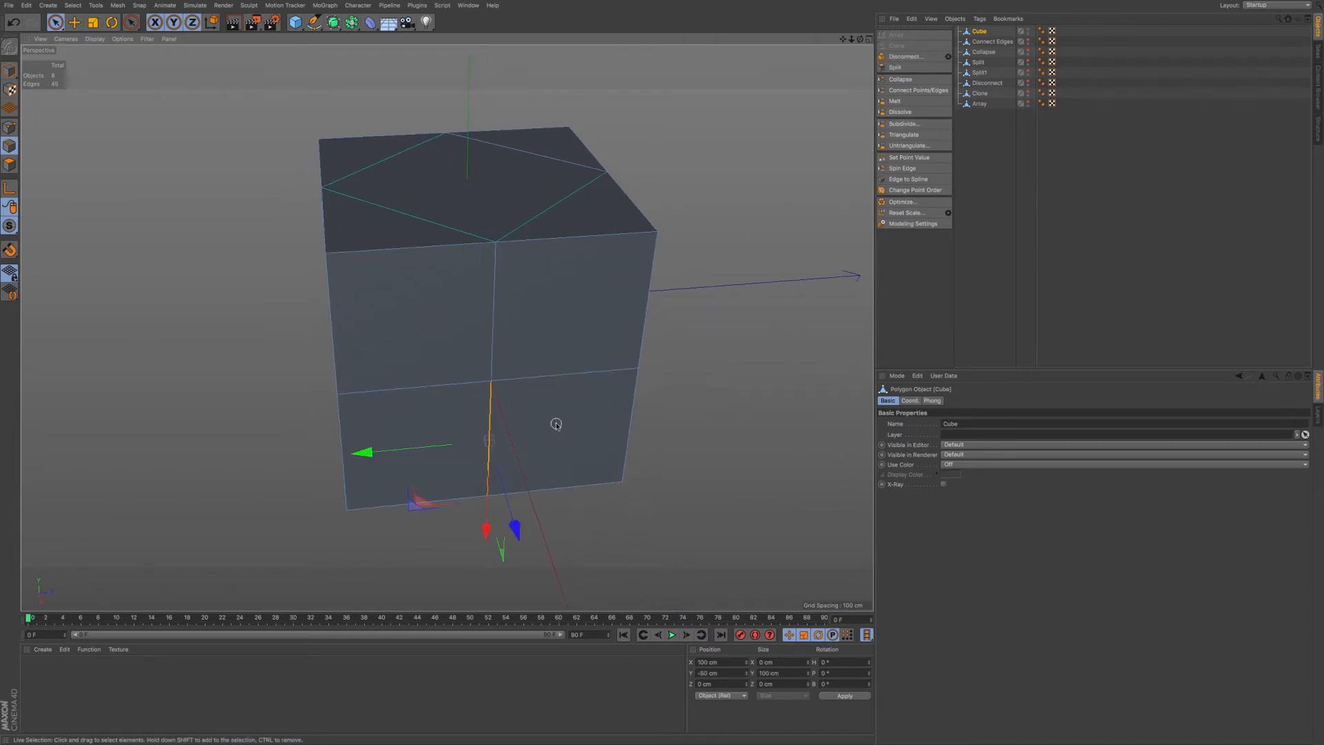
{"action": "middle_click_drag", "start_coordinate": [574, 421], "coordinate": [578, 360], "text": "alt"}
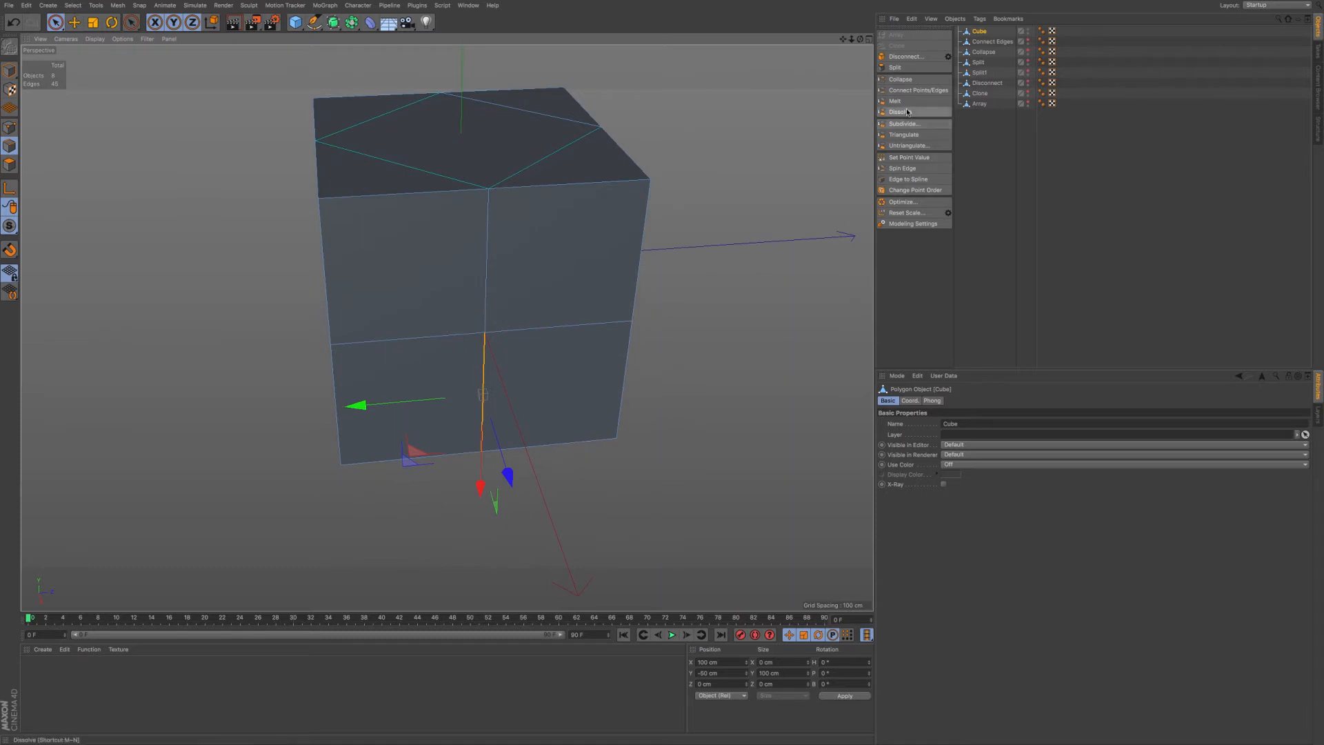
{"action": "left_click", "coordinate": [908, 112]}
{"action": "left_click_drag", "start_coordinate": [535, 379], "coordinate": [490, 328], "text": "alt"}
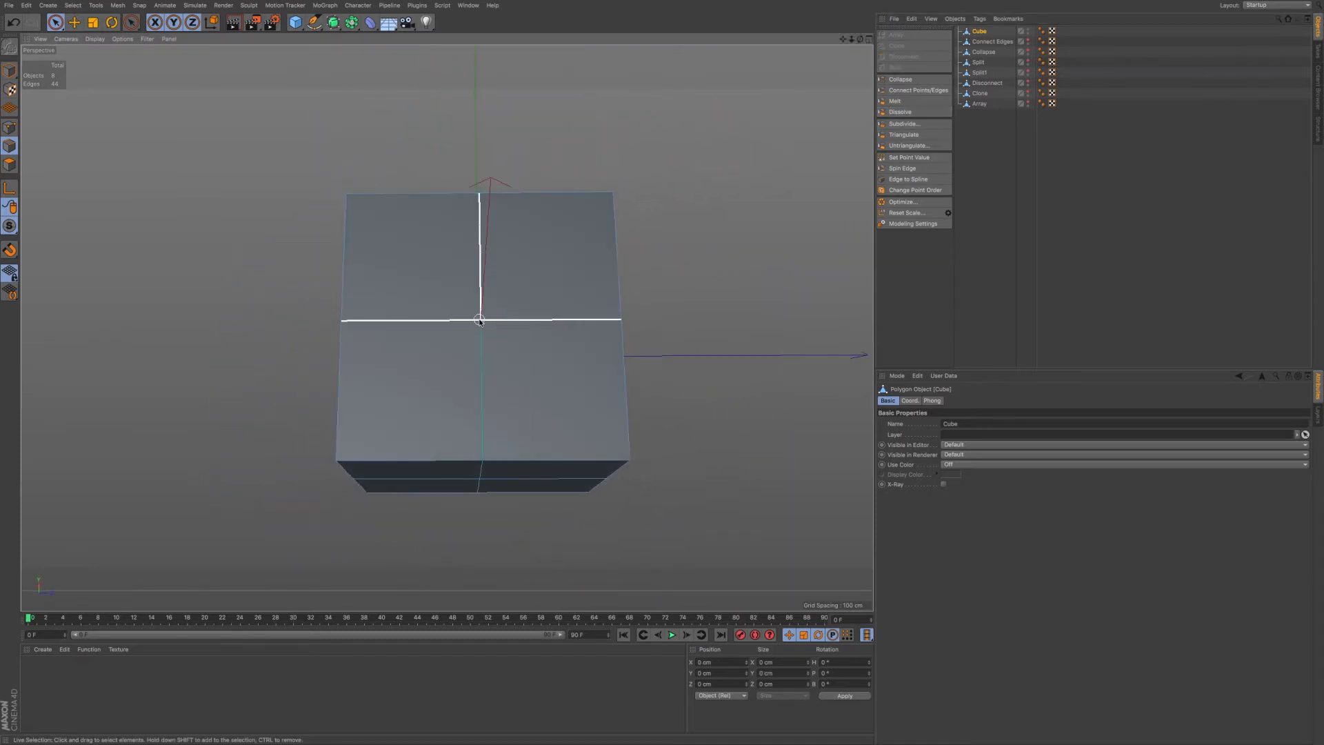
Move the centre point of the positive X face upward to about Y 28 cm.
{"action": "left_click", "coordinate": [10, 127]}
{"action": "left_click", "coordinate": [478, 320]}
{"action": "left_click", "coordinate": [482, 464]}
{"action": "left_click_drag", "start_coordinate": [543, 420], "coordinate": [515, 340], "text": "alt"}
{"action": "left_click", "coordinate": [523, 414]}
{"action": "left_click", "coordinate": [491, 315]}
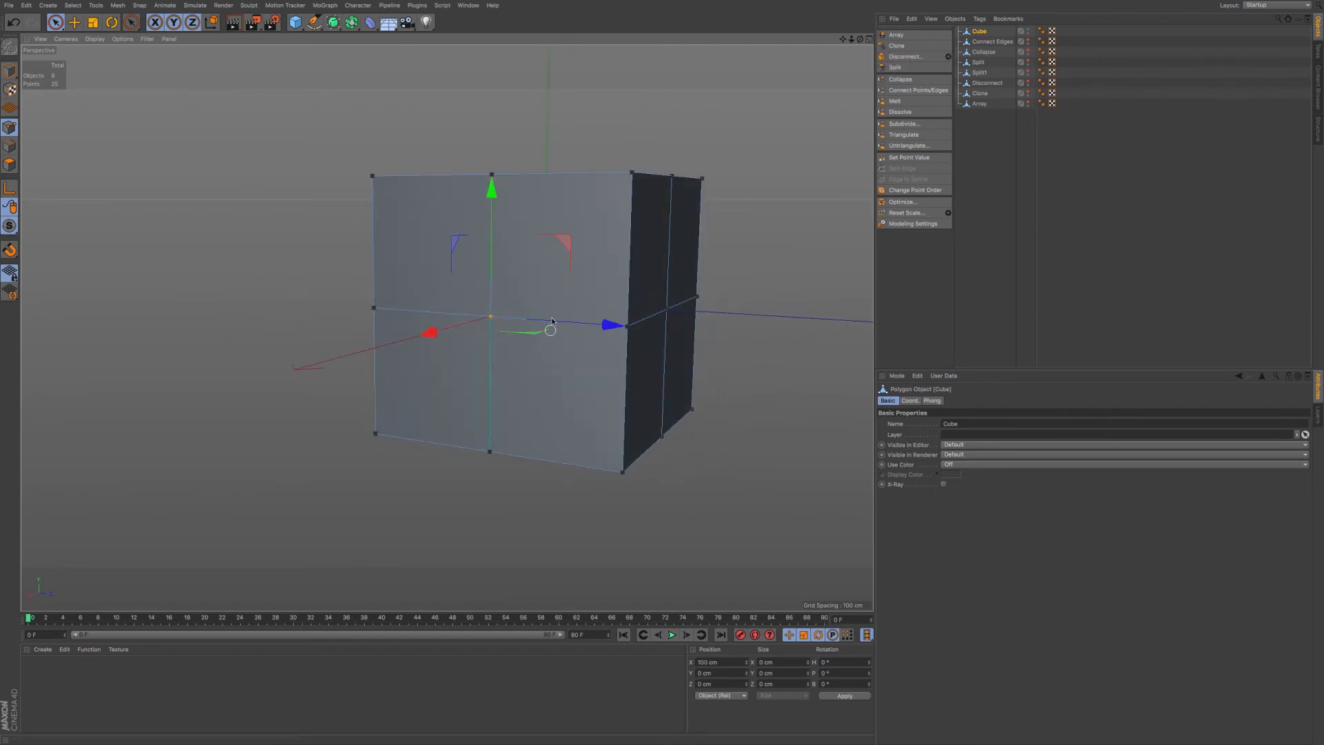
{"action": "left_click_drag", "start_coordinate": [491, 188], "coordinate": [492, 159]}
{"action": "left_click", "coordinate": [555, 326]}
{"action": "left_click_drag", "start_coordinate": [574, 320], "coordinate": [562, 362], "text": "alt"}
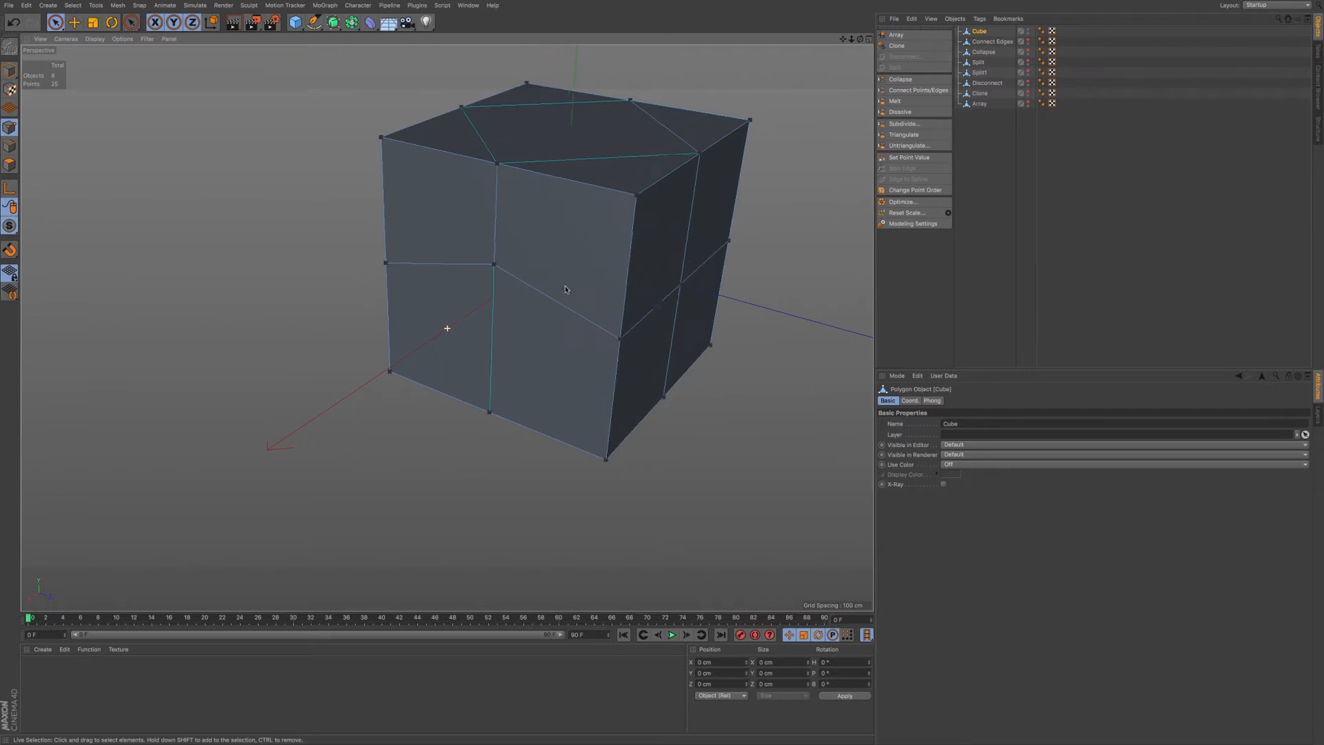
{"action": "middle_click_drag", "start_coordinate": [571, 285], "coordinate": [522, 311], "text": "alt"}
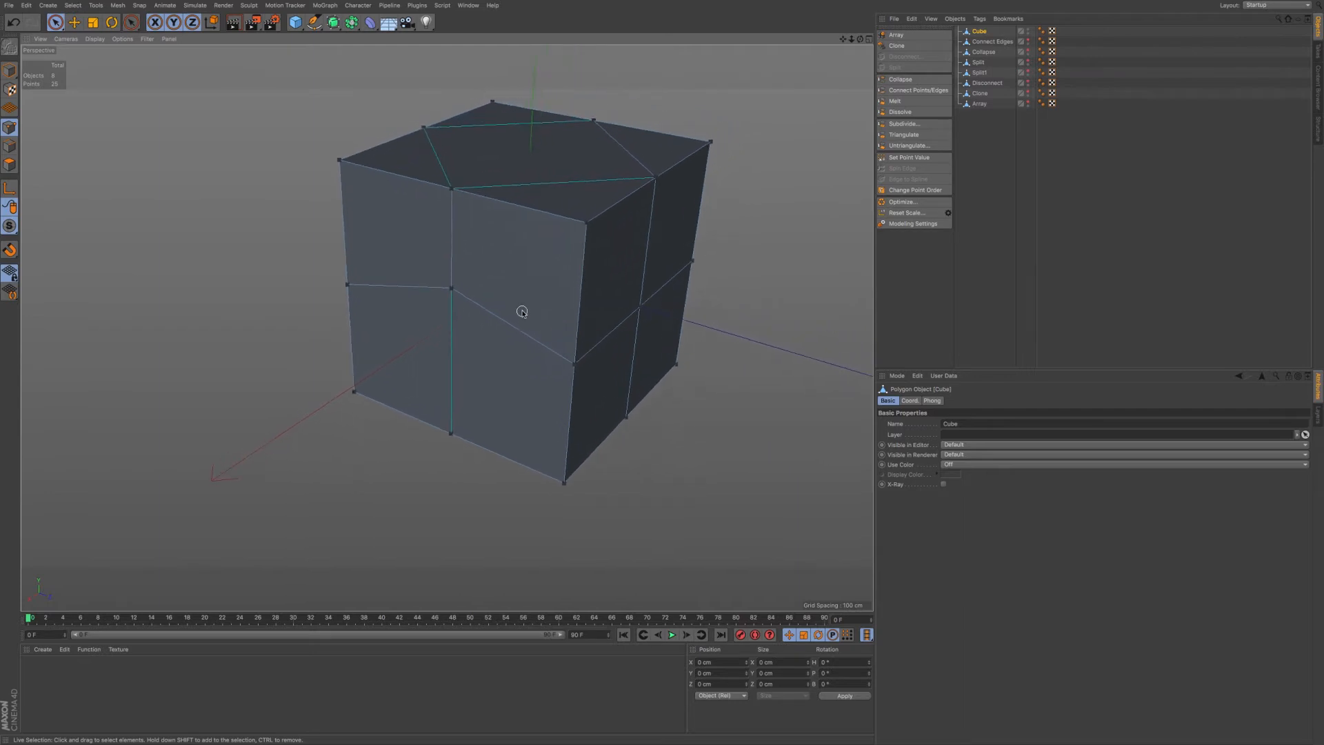
Select the raised centre point on the positive X face and dissolve it.
{"action": "left_click", "coordinate": [56, 22]}
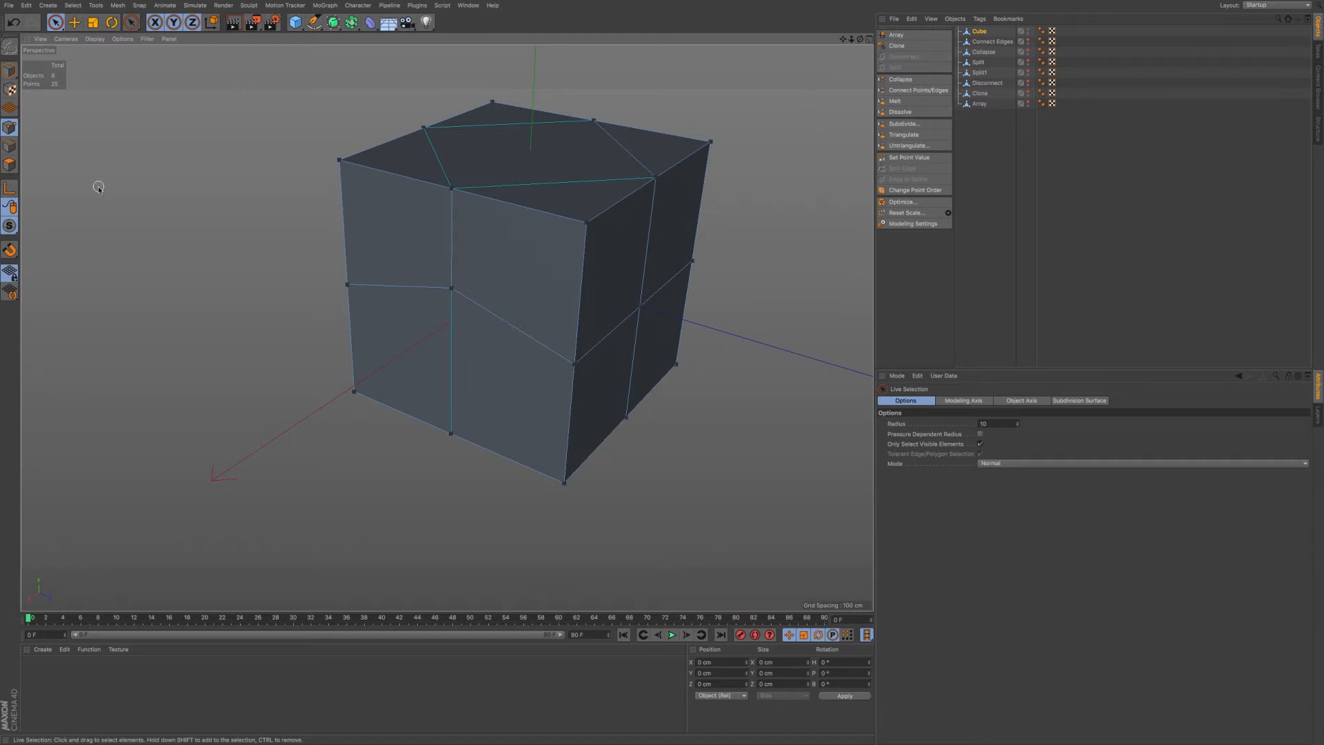
{"action": "left_click", "coordinate": [11, 148]}
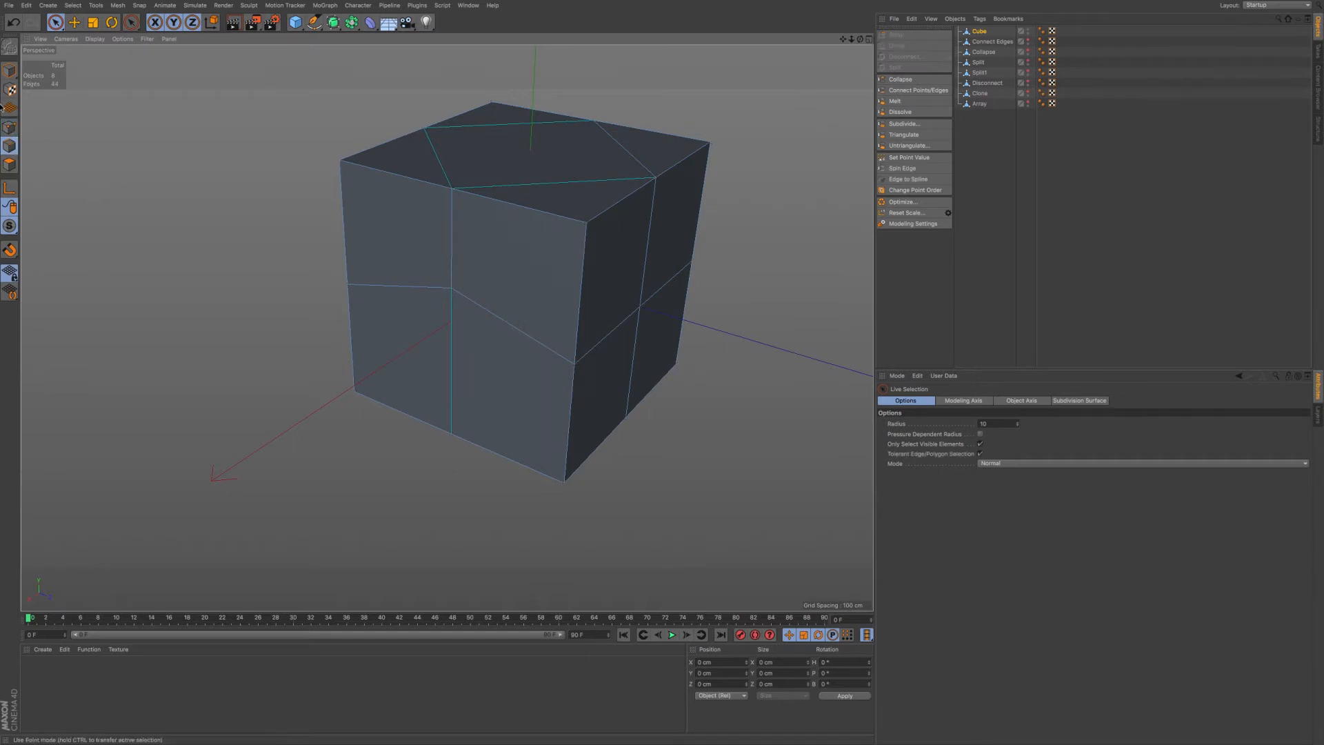
{"action": "left_click", "coordinate": [9, 127]}
{"action": "left_click", "coordinate": [453, 288]}
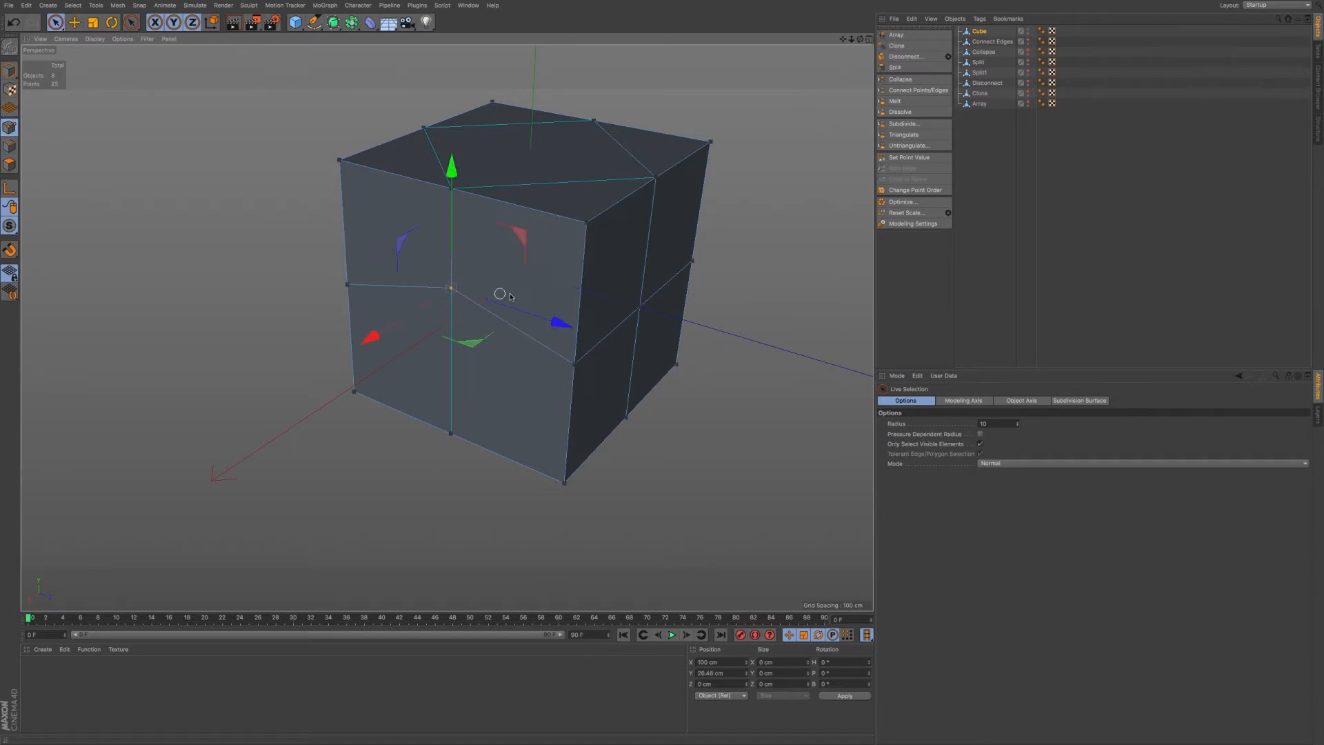
{"action": "left_click", "coordinate": [918, 113]}
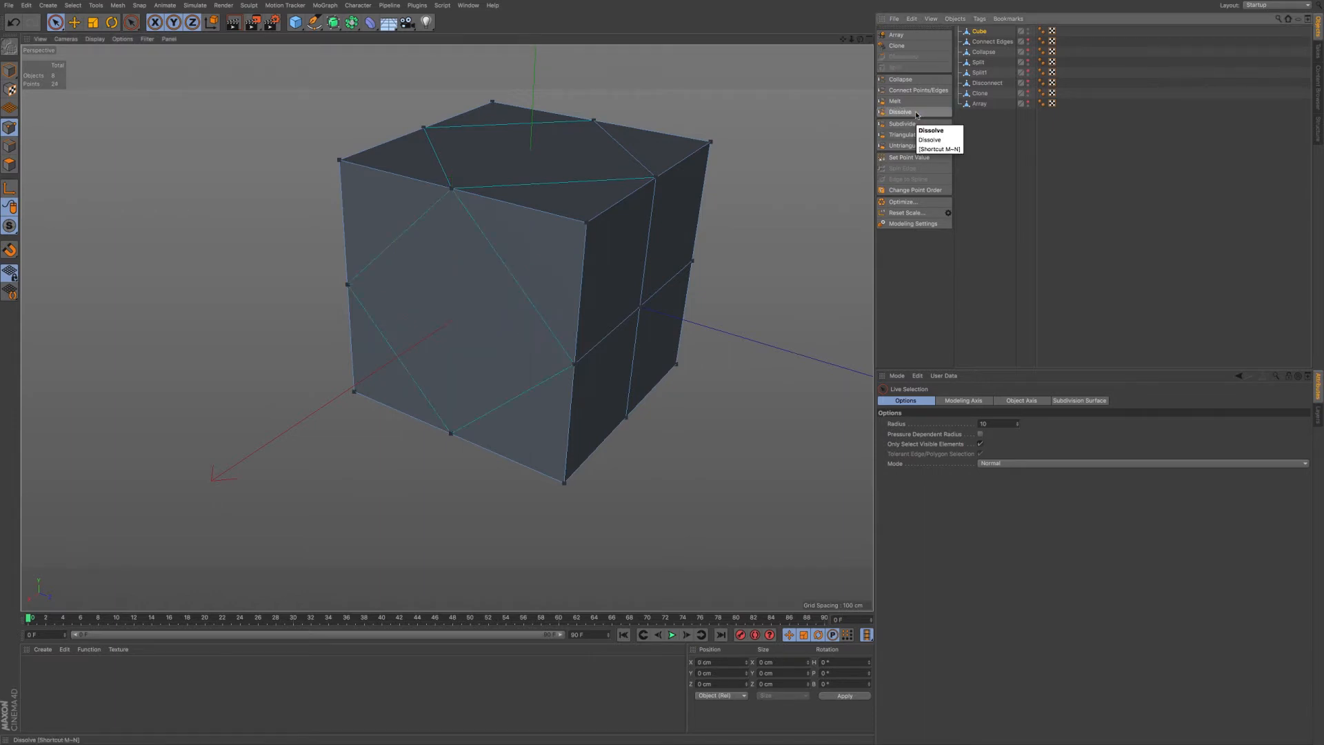
{"action": "mouse_move", "coordinate": [458, 267]}
{"action": "left_mouse_down", "text": "alt"}
{"action": "mouse_move", "coordinate": [530, 290]}
{"action": "mouse_move", "coordinate": [501, 303]}
{"action": "mouse_move", "coordinate": [524, 317]}
{"action": "mouse_move", "coordinate": [494, 266]}
{"action": "mouse_move", "coordinate": [514, 324]}
{"action": "mouse_move", "coordinate": [570, 285]}
{"action": "left_mouse_up", "text": "alt"}
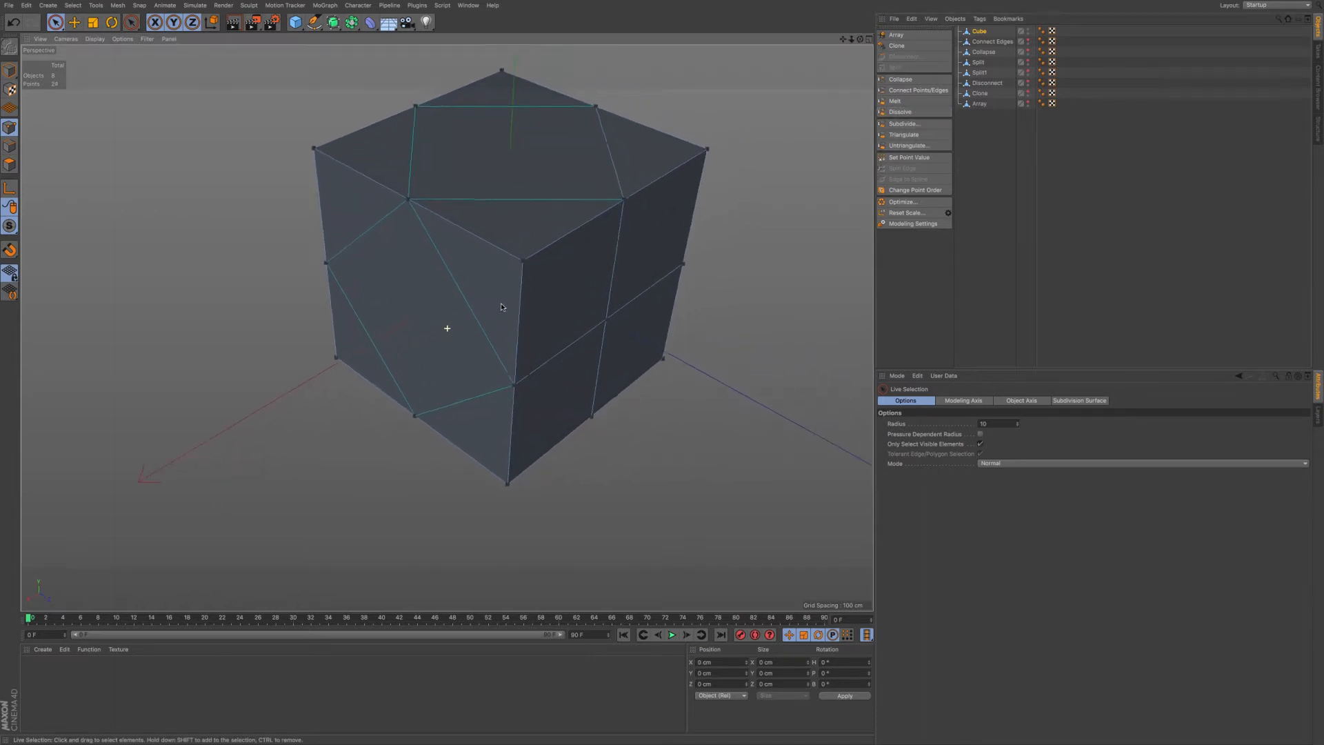
Line-cut diagonally across one quarter of the untouched negative Z face, from its centre point to the upper corner nearest the positive X face.
{"action": "mouse_move", "coordinate": [463, 358]}
{"action": "left_mouse_down", "text": "alt"}
{"action": "mouse_move", "coordinate": [455, 390]}
{"action": "mouse_move", "coordinate": [467, 378]}
{"action": "mouse_move", "coordinate": [391, 409]}
{"action": "mouse_move", "coordinate": [483, 445]}
{"action": "mouse_move", "coordinate": [458, 437]}
{"action": "mouse_move", "coordinate": [358, 324]}
{"action": "mouse_move", "coordinate": [392, 358]}
{"action": "mouse_move", "coordinate": [404, 324]}
{"action": "left_mouse_up", "text": "alt"}
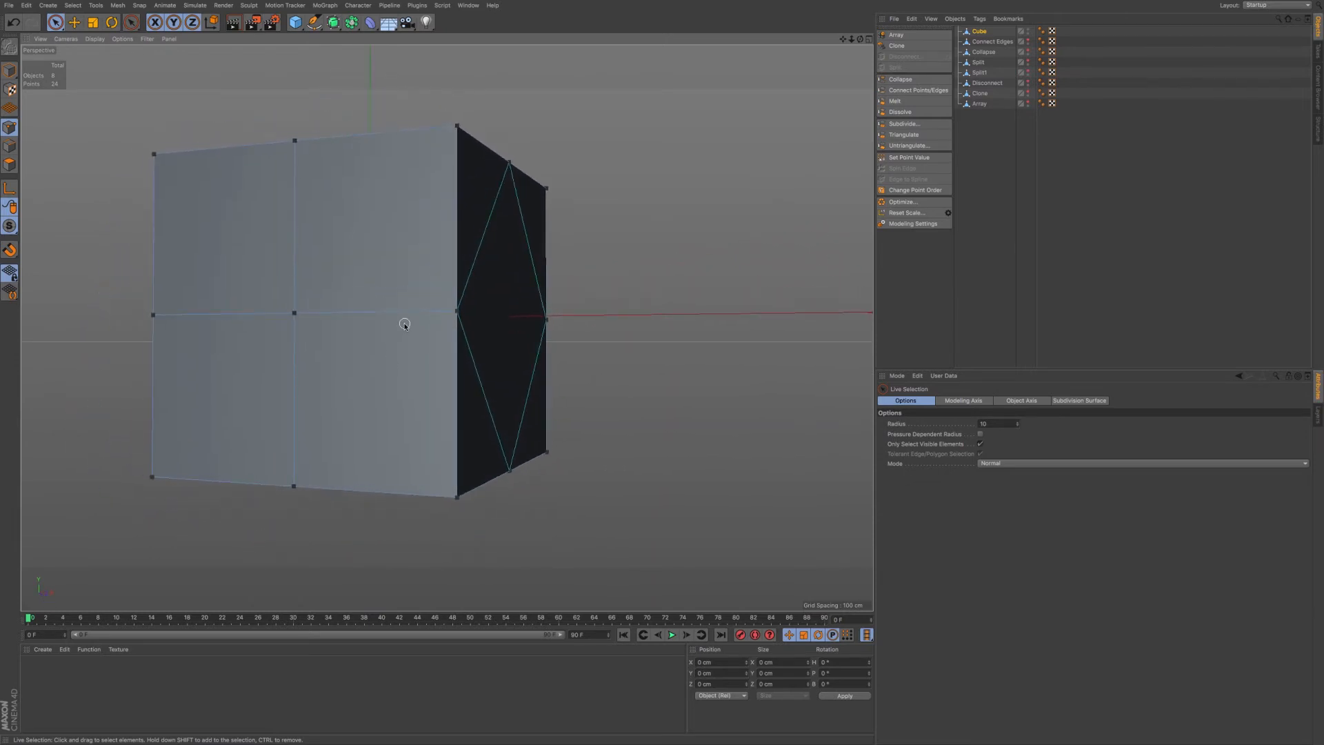
{"action": "left_click_drag", "start_coordinate": [391, 305], "coordinate": [406, 333], "text": "alt"}
{"action": "left_click_drag", "start_coordinate": [404, 277], "coordinate": [422, 249], "text": "alt"}
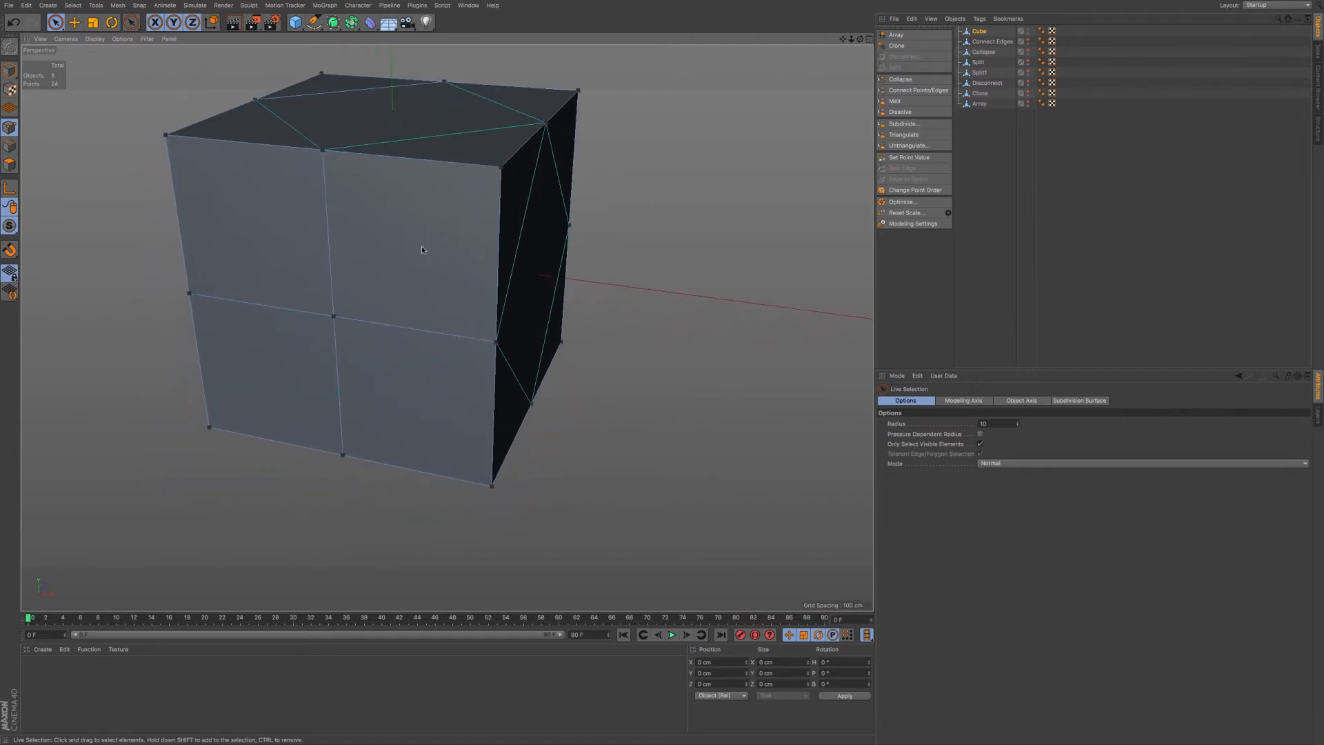
{"action": "left_click_drag", "start_coordinate": [368, 362], "coordinate": [402, 339], "text": "alt"}
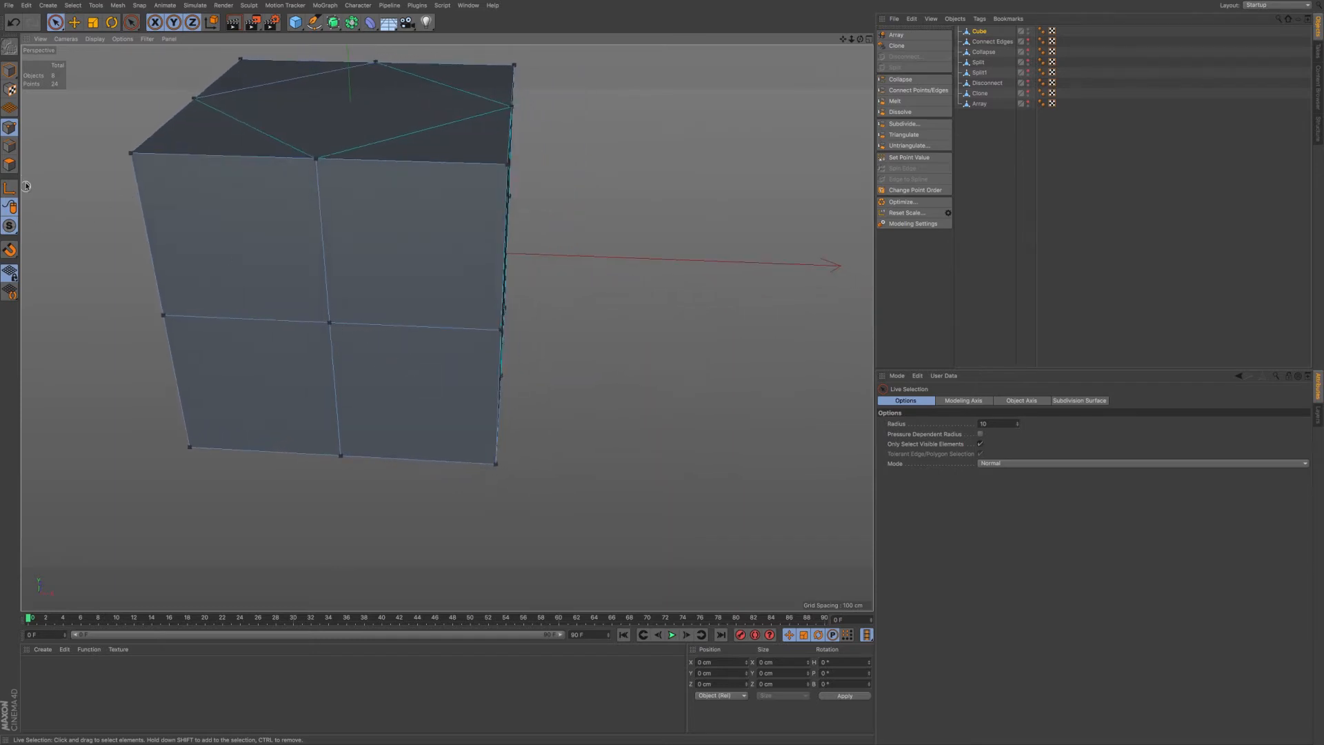
{"action": "key", "text": "k"}
{"action": "key", "text": "k"}
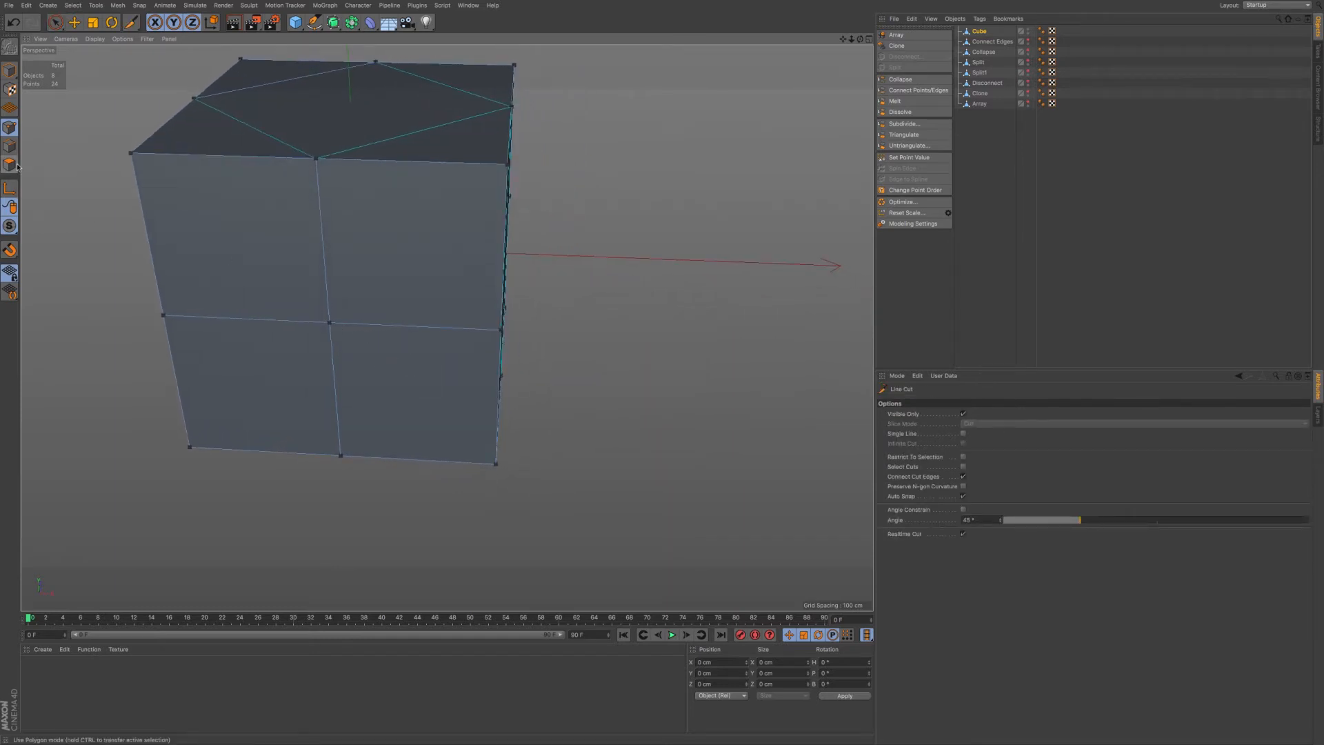
{"action": "left_click", "coordinate": [330, 322]}
{"action": "left_click", "coordinate": [507, 166]}
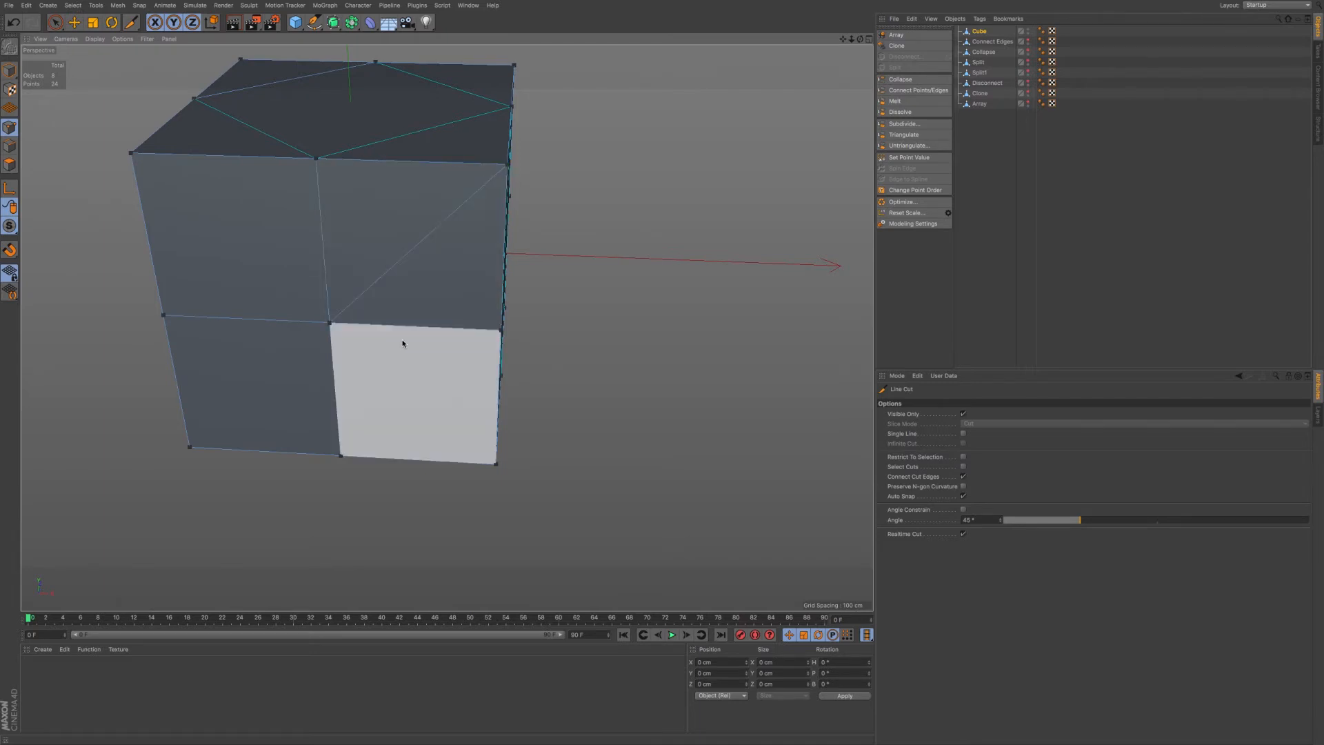
Select the diagonal cut edge on the negative Z face and dissolve it.
{"action": "left_click", "coordinate": [62, 28]}
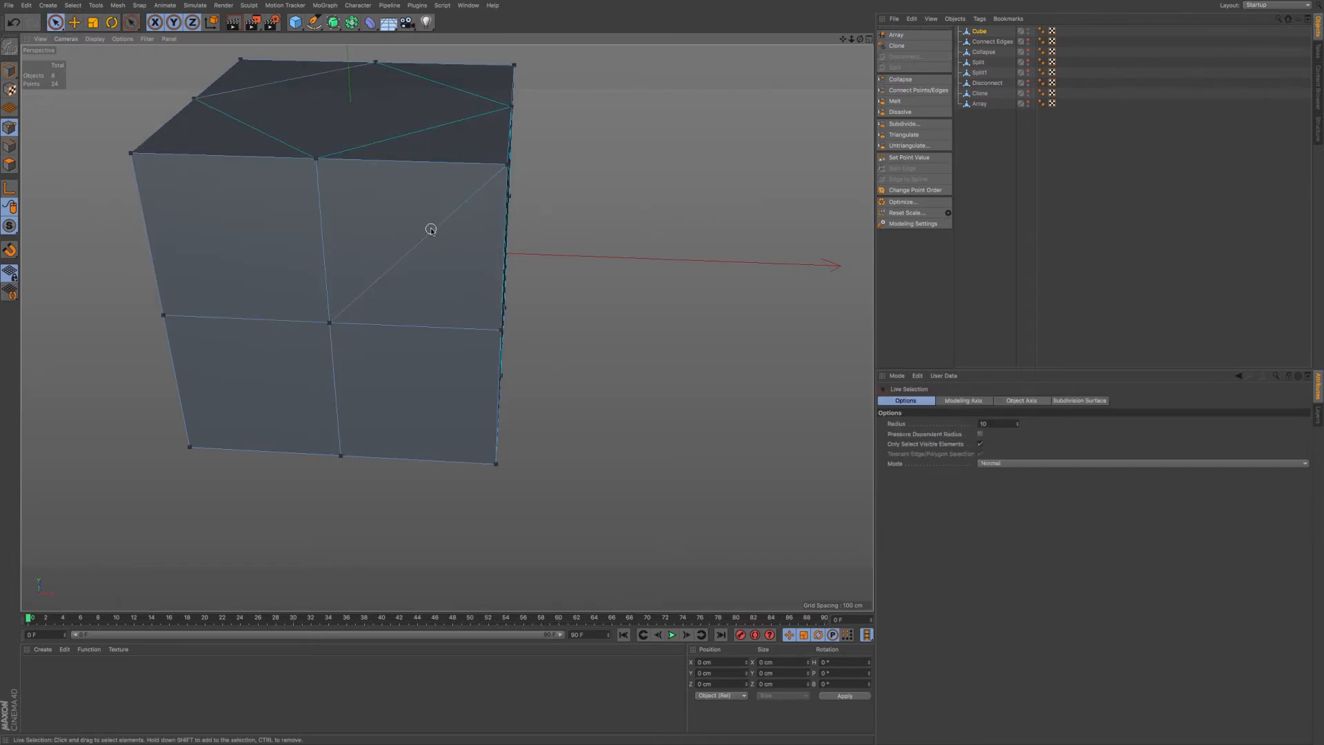
{"action": "left_click", "coordinate": [9, 145]}
{"action": "left_click", "coordinate": [417, 245]}
{"action": "right_click", "coordinate": [447, 279]}
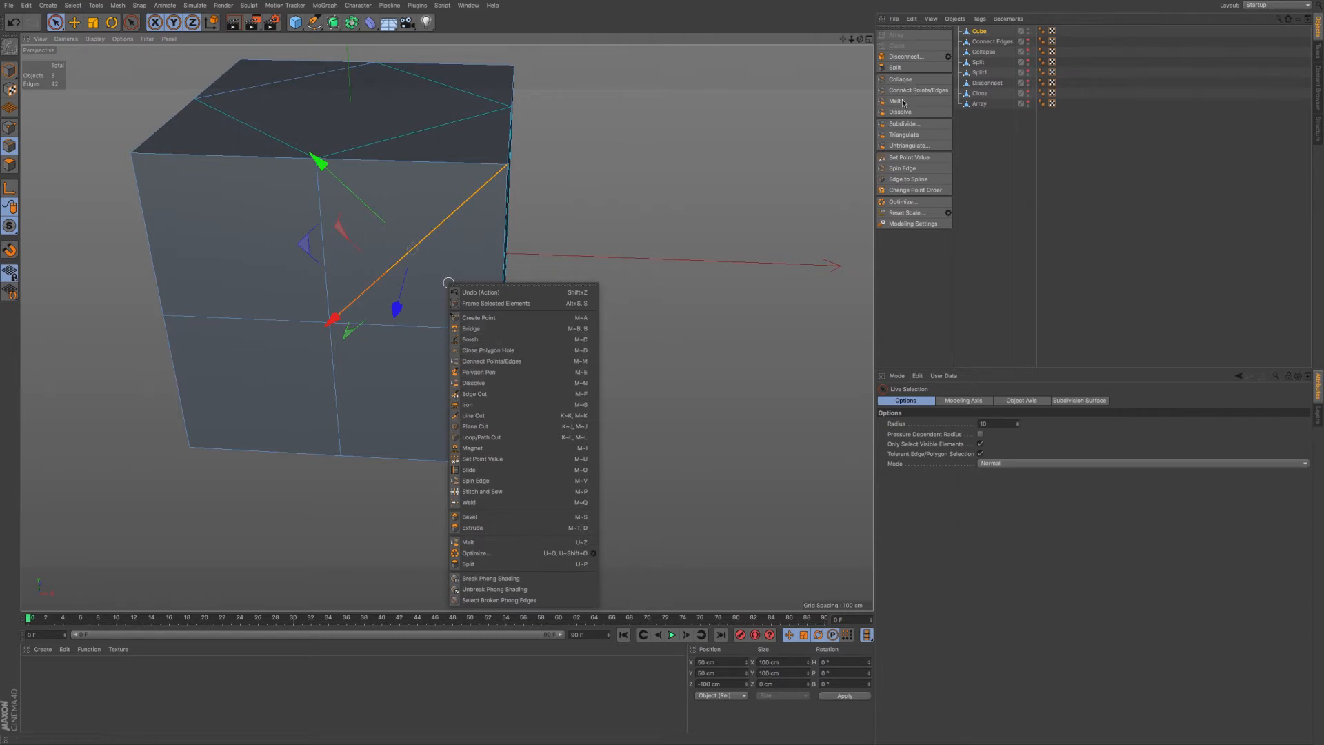
{"action": "left_click", "coordinate": [904, 113]}
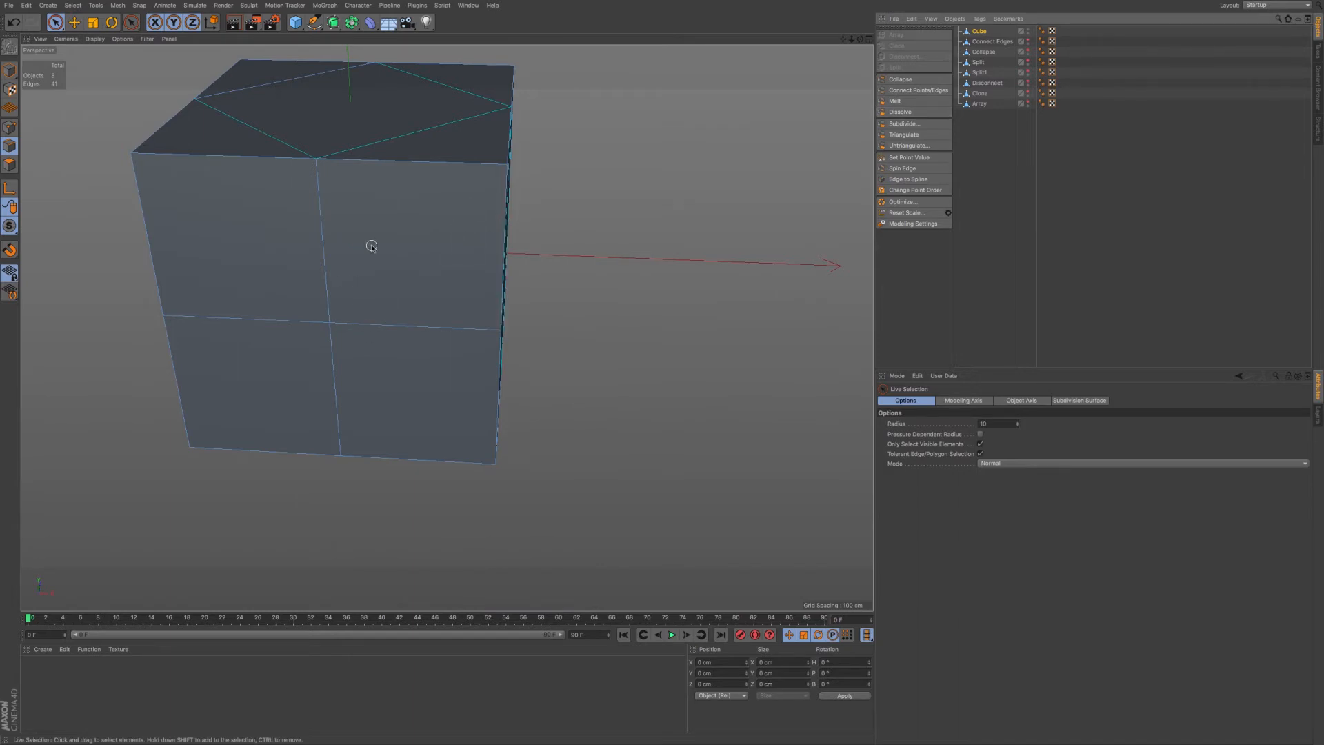
{"action": "mouse_move", "coordinate": [402, 245]}
{"action": "left_mouse_down", "text": "alt"}
{"action": "mouse_move", "coordinate": [446, 328]}
{"action": "mouse_move", "coordinate": [408, 245]}
{"action": "mouse_move", "coordinate": [388, 240]}
{"action": "left_mouse_up", "text": "alt"}
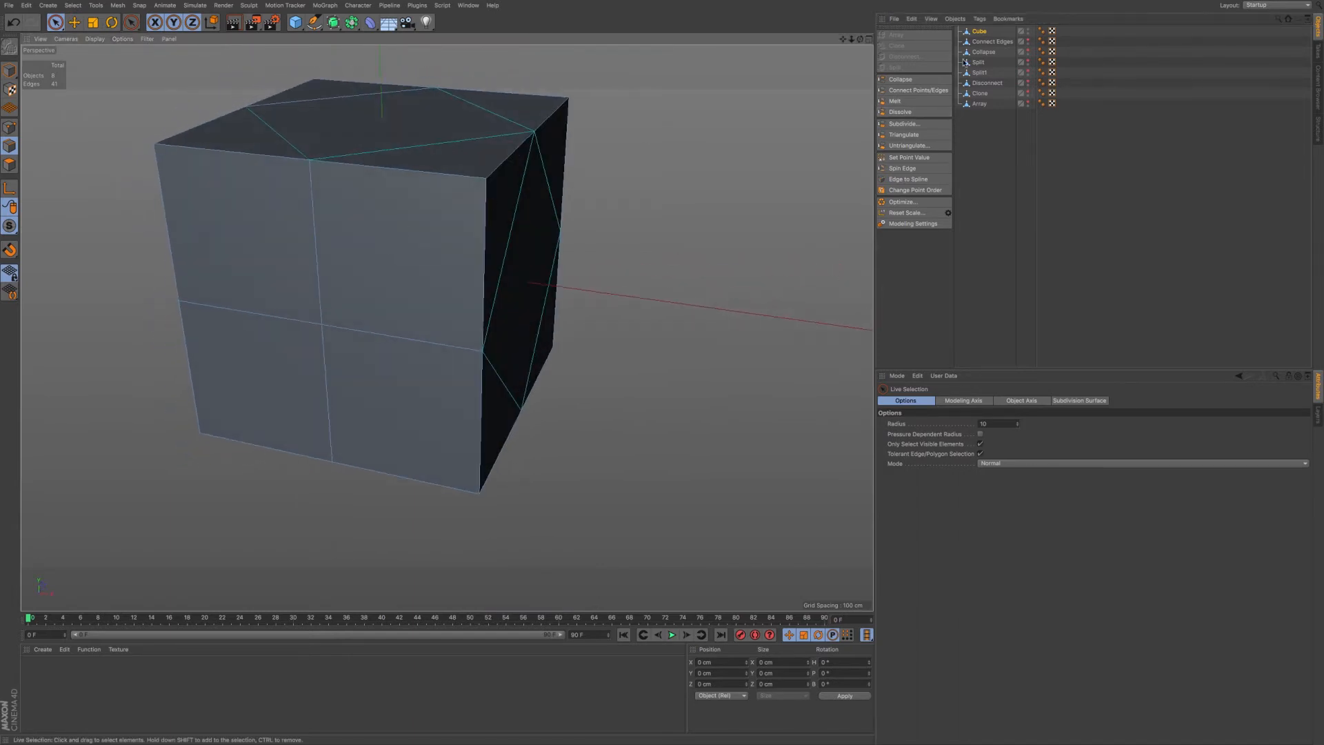
Rename the edited cube "Melt Dissolve" and hide it in the editor view.
{"action": "double_click", "coordinate": [981, 32]}
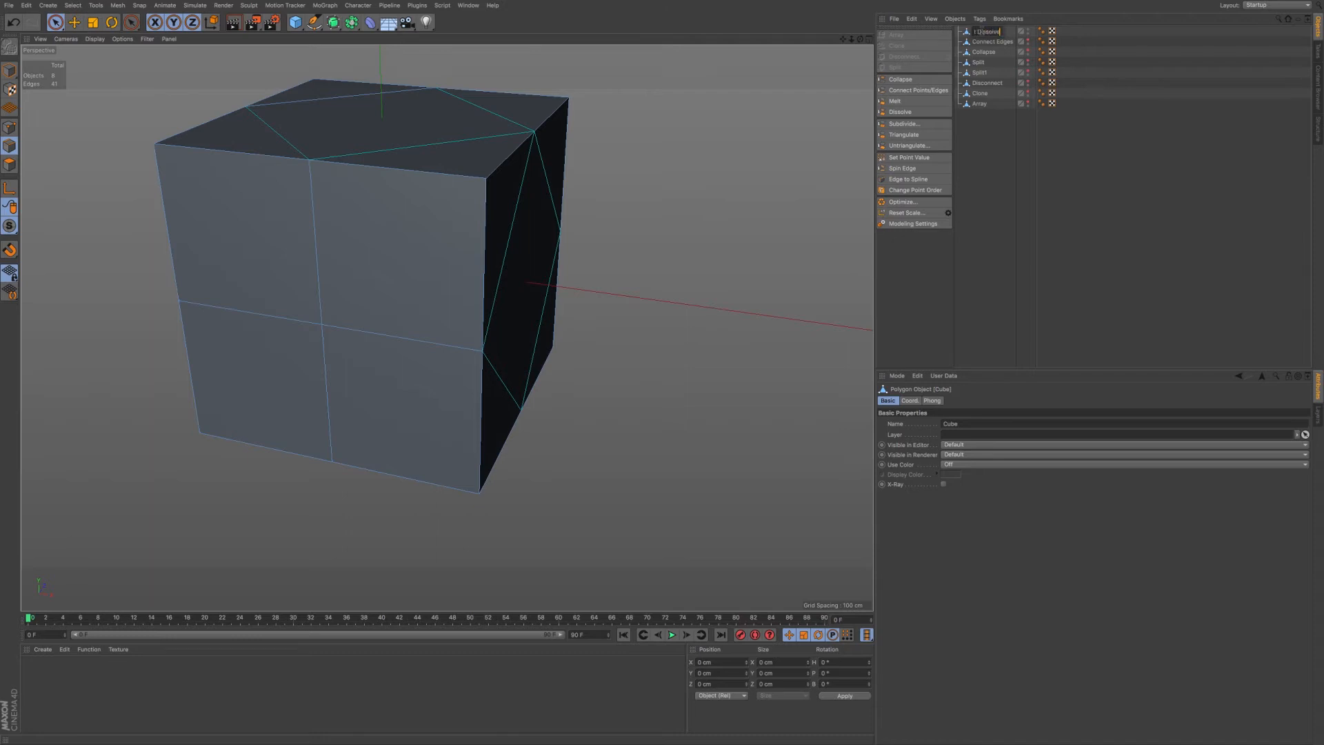
{"action": "type", "text": "Melt Dissolve"}
{"action": "key", "text": "Return"}
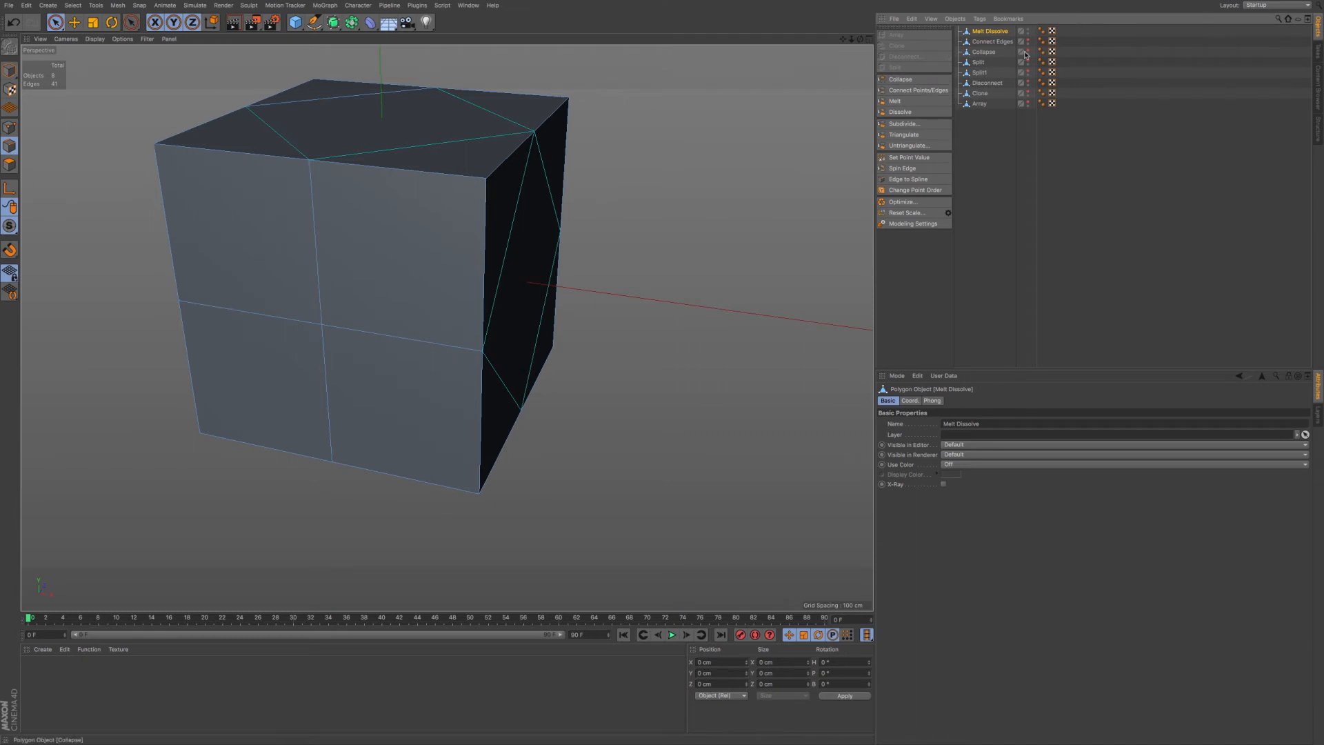
{"action": "left_click", "coordinate": [1028, 31]}
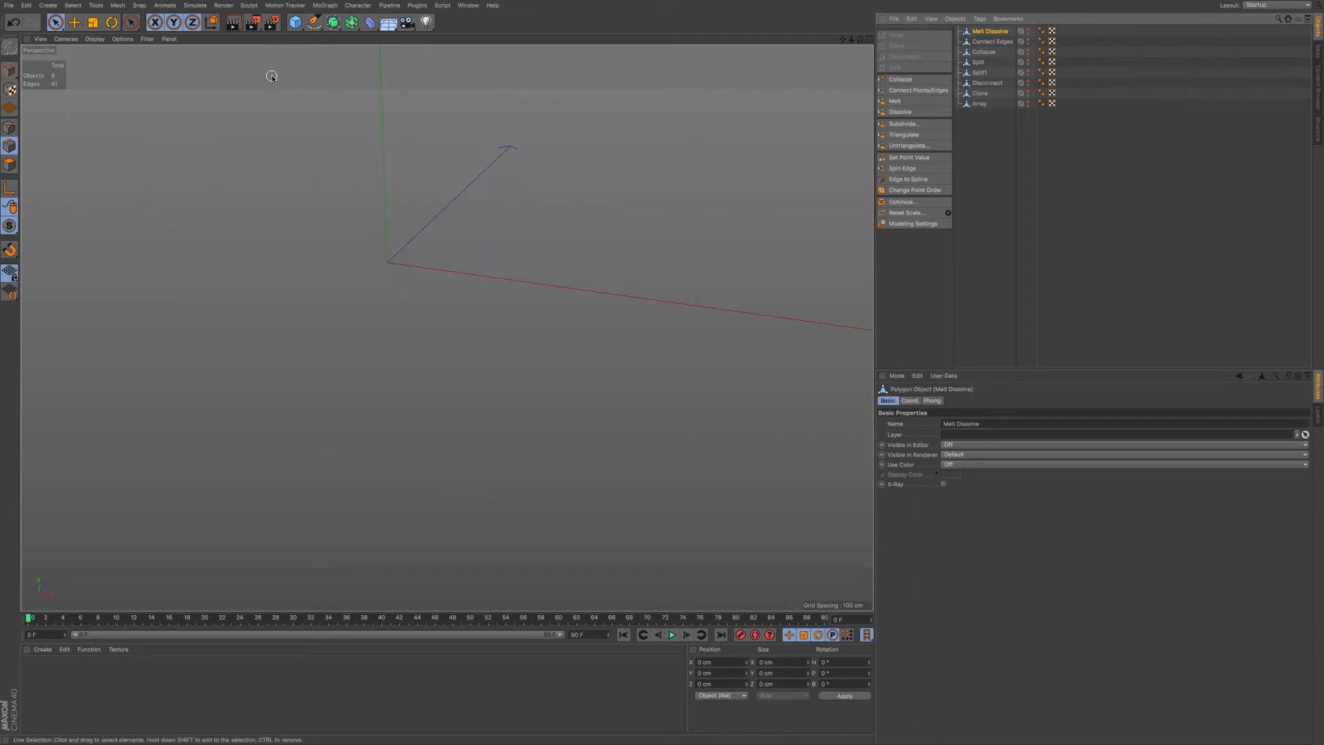
Create a new editable cube at the origin and subdivide its whole mesh once.
{"action": "left_click", "coordinate": [296, 22]}
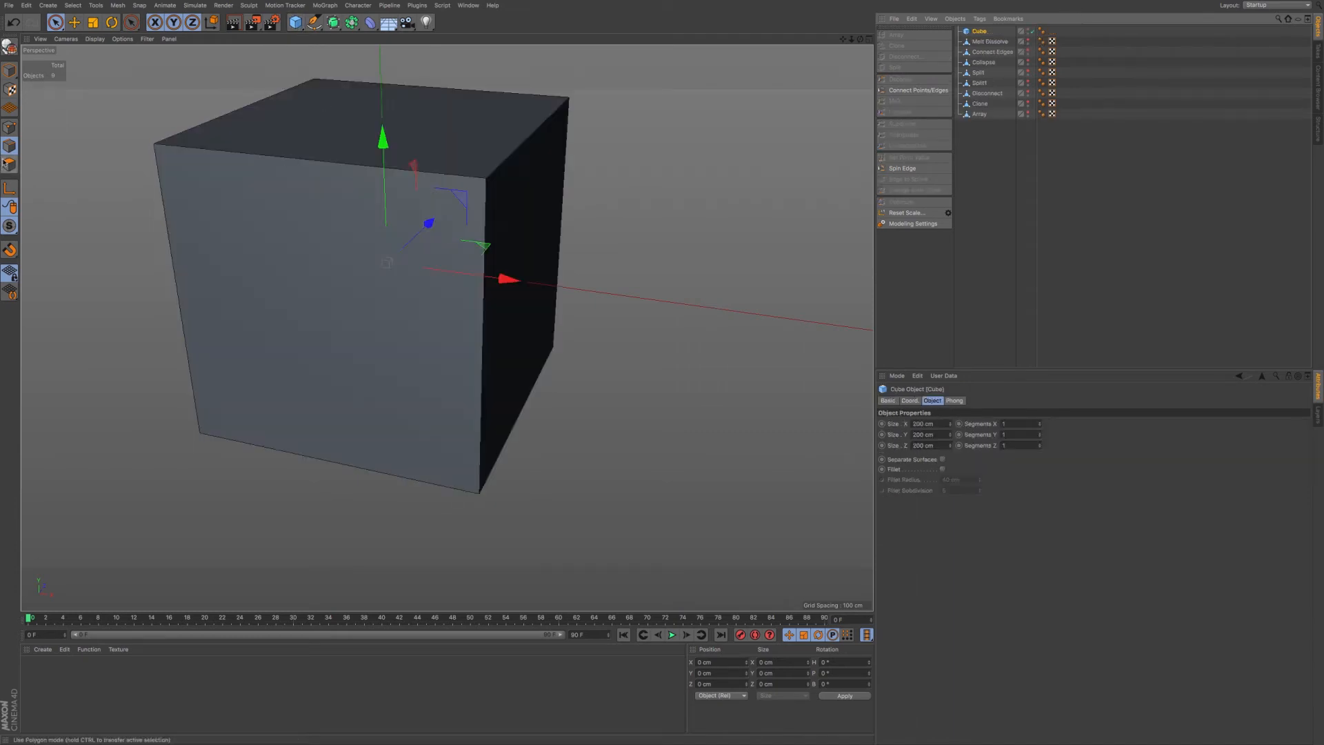
{"action": "left_click", "coordinate": [9, 47]}
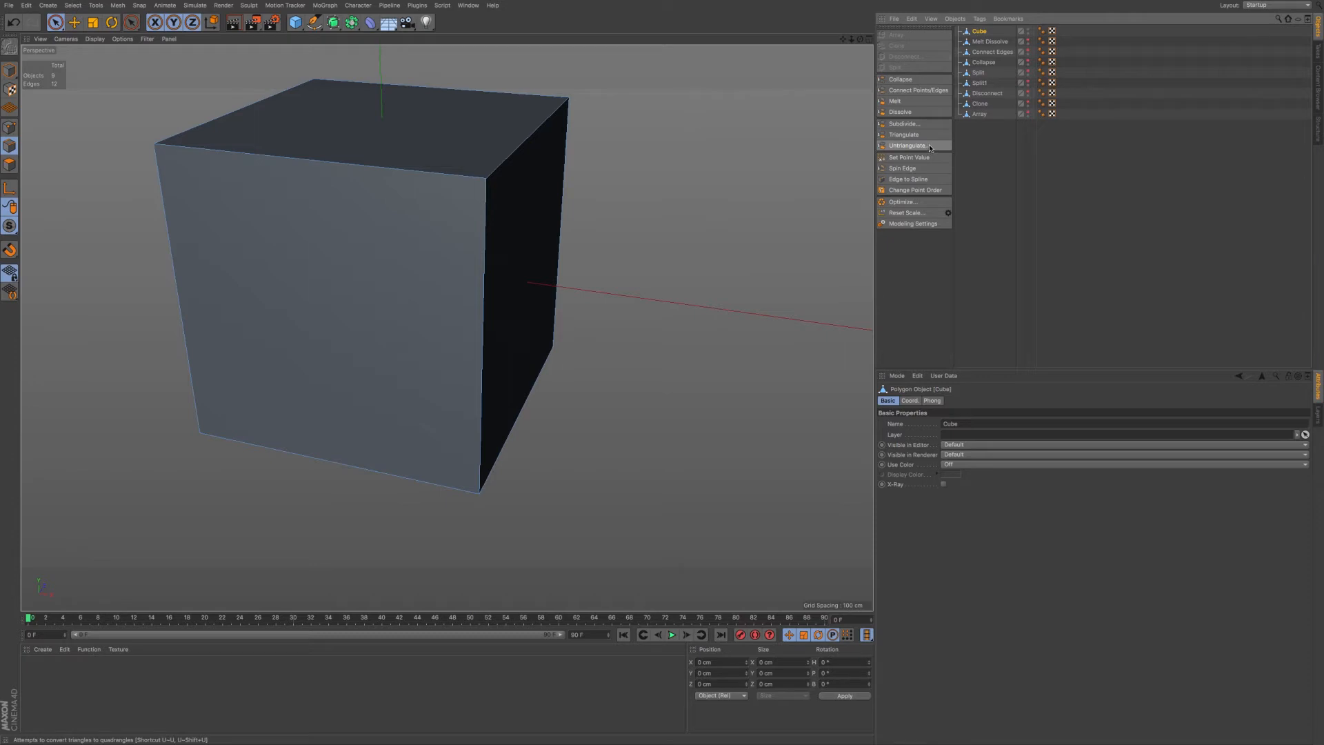
{"action": "left_click_drag", "start_coordinate": [460, 232], "coordinate": [510, 245], "text": "alt"}
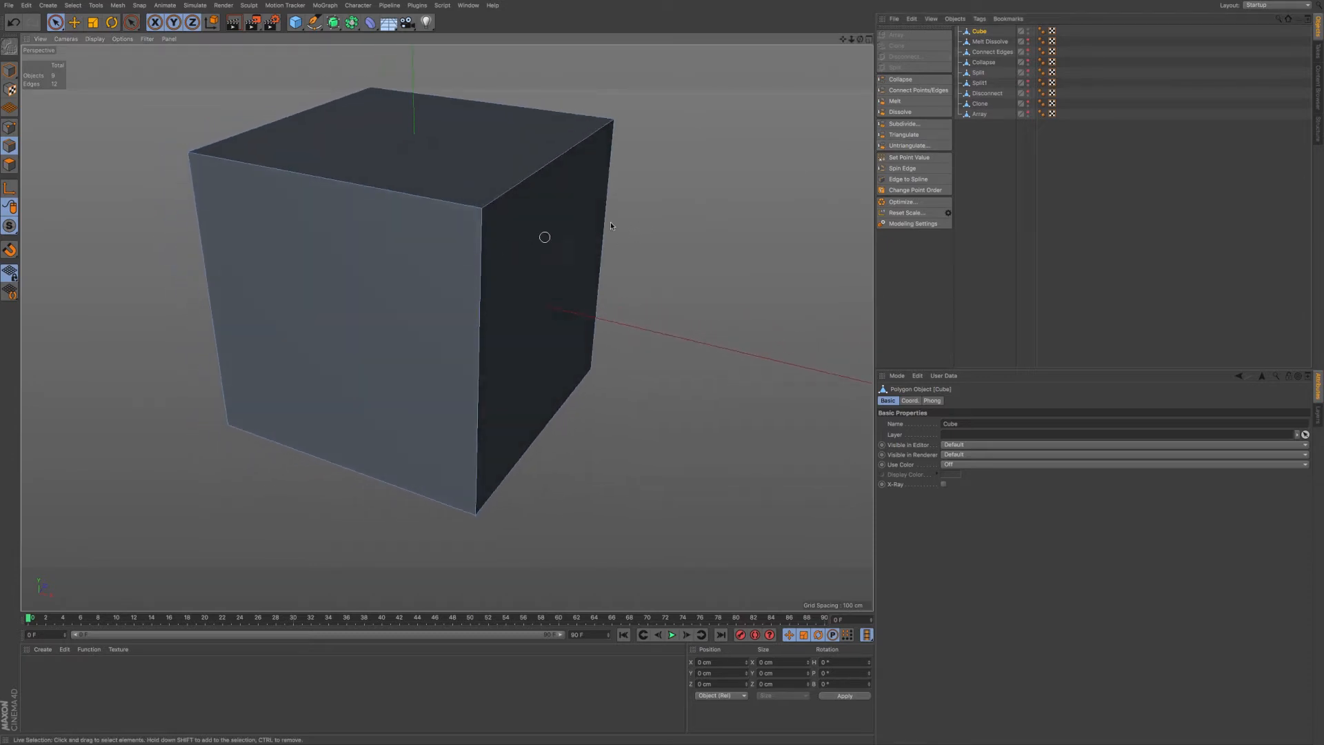
{"action": "left_click", "coordinate": [923, 126]}
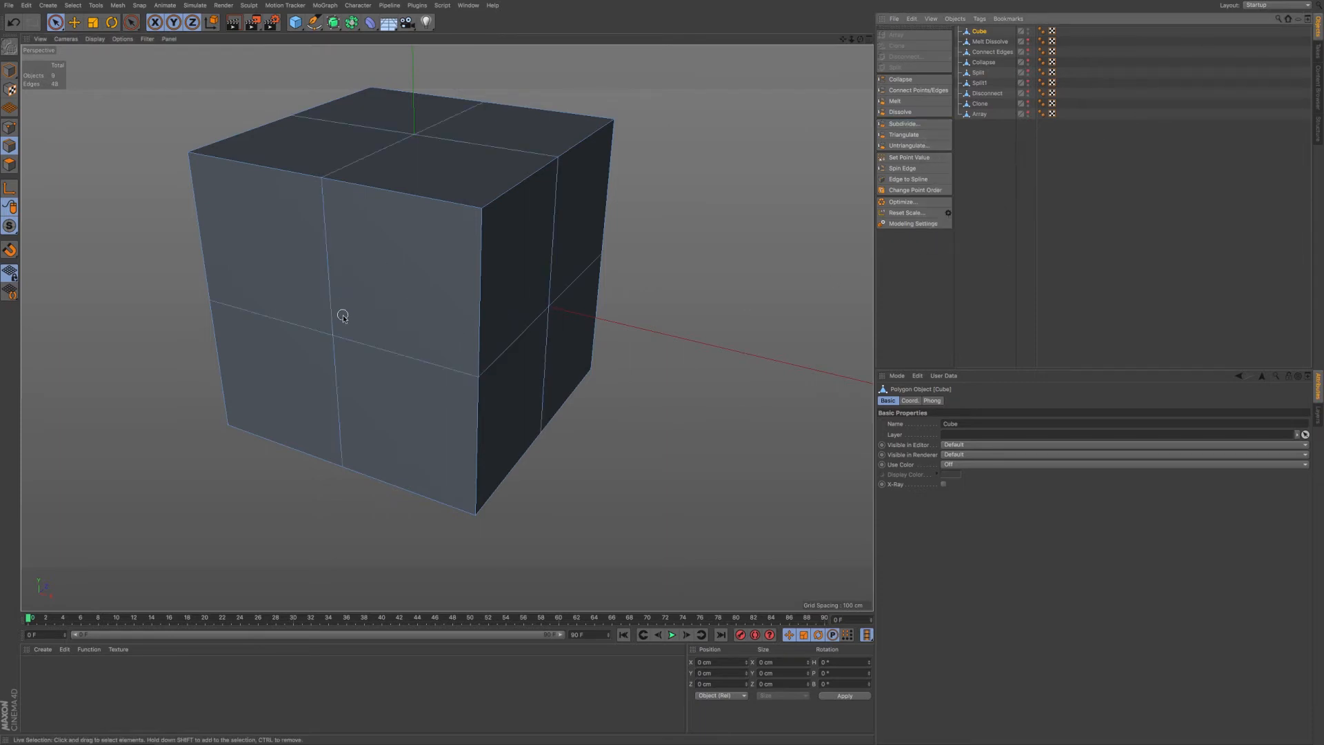
Triangulate all faces of the subdivided cube.
{"action": "mouse_move", "coordinate": [451, 333]}
{"action": "left_mouse_down", "text": "alt"}
{"action": "mouse_move", "coordinate": [429, 345]}
{"action": "mouse_move", "coordinate": [464, 342]}
{"action": "mouse_move", "coordinate": [412, 347]}
{"action": "mouse_move", "coordinate": [462, 344]}
{"action": "mouse_move", "coordinate": [443, 310]}
{"action": "mouse_move", "coordinate": [473, 328]}
{"action": "mouse_move", "coordinate": [416, 340]}
{"action": "mouse_move", "coordinate": [506, 352]}
{"action": "mouse_move", "coordinate": [458, 318]}
{"action": "left_mouse_up", "text": "alt"}
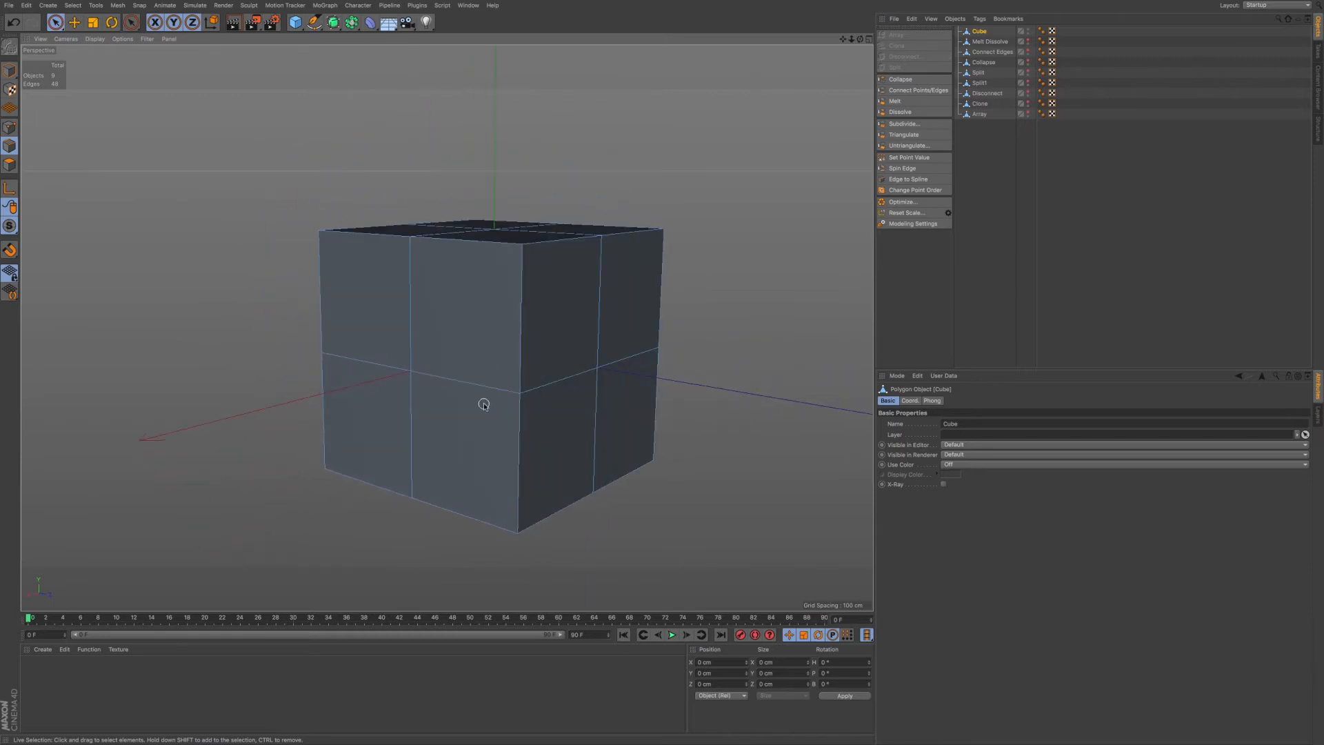
{"action": "left_click_drag", "start_coordinate": [515, 366], "coordinate": [532, 405], "text": "alt"}
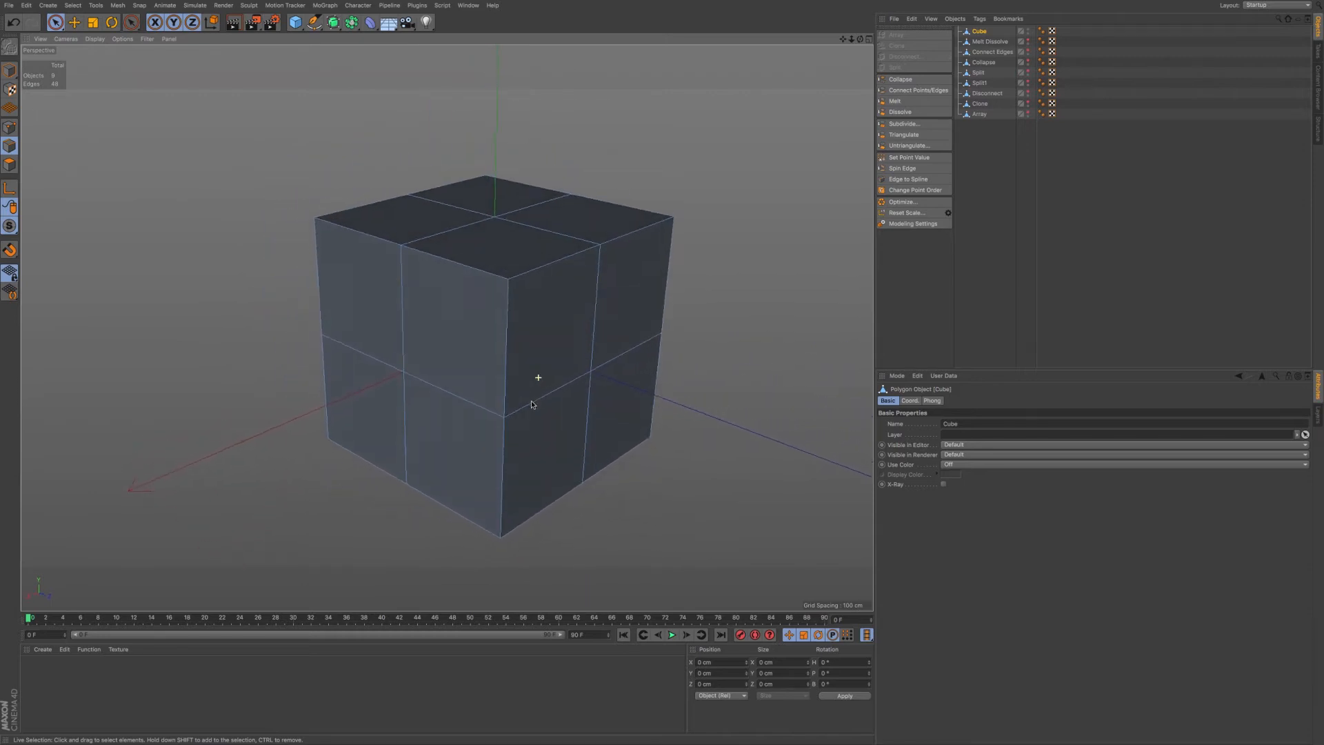
{"action": "left_click", "coordinate": [898, 135]}
{"action": "left_click_drag", "start_coordinate": [496, 456], "coordinate": [507, 472], "text": "alt"}
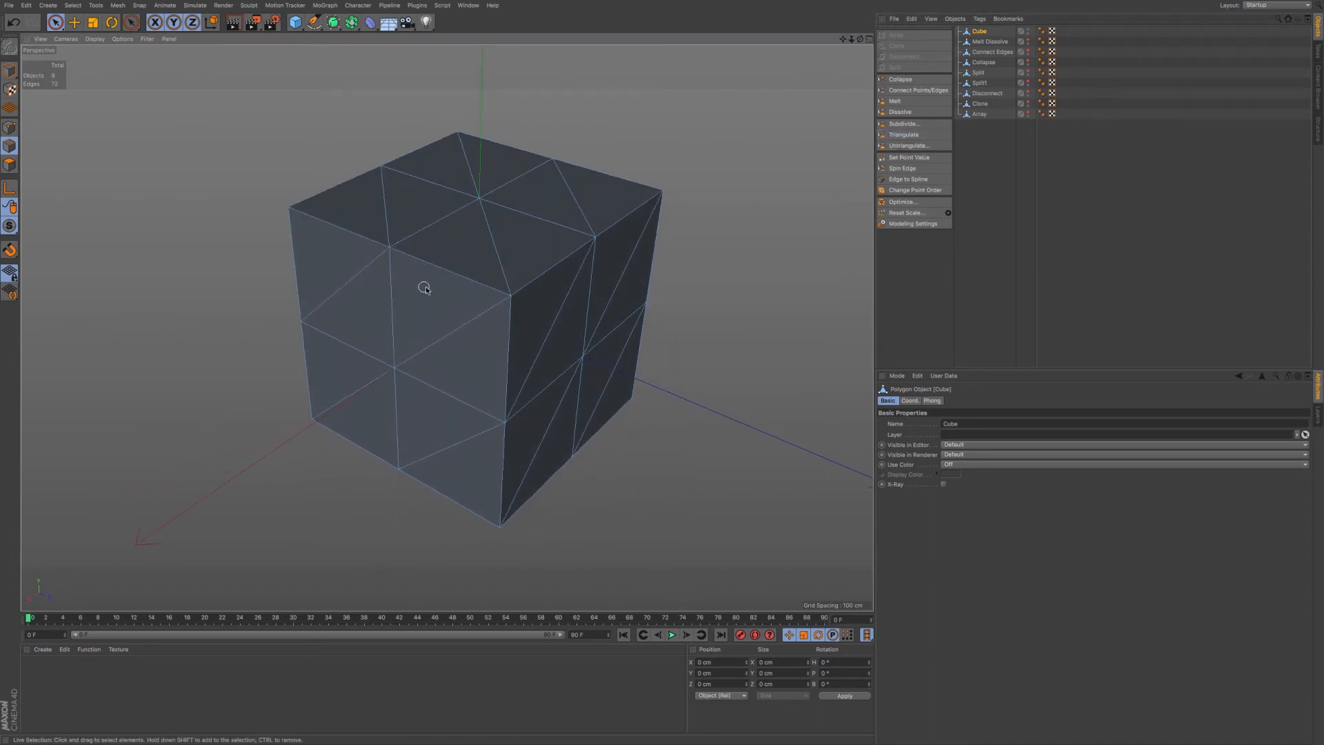
Untriangulate the cube to merge its triangles back into quads.
{"action": "left_click_drag", "start_coordinate": [523, 328], "coordinate": [474, 340], "text": "alt"}
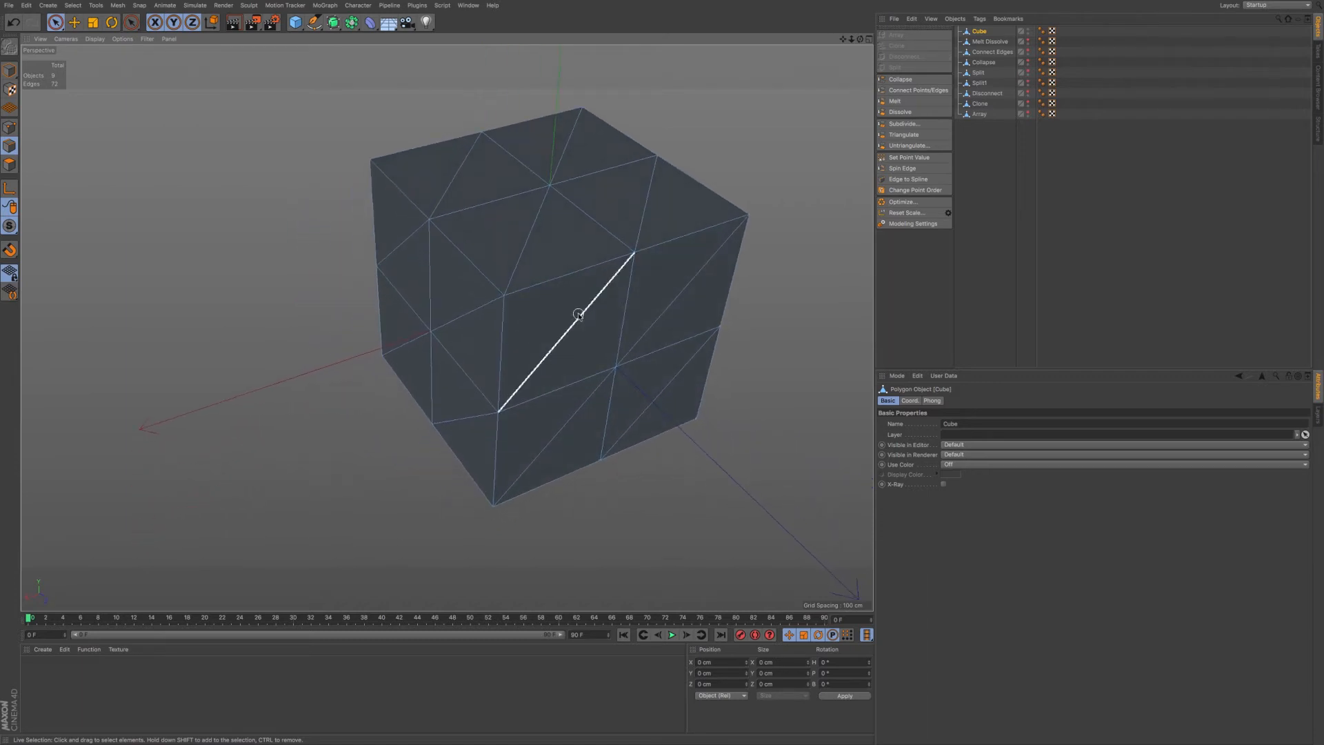
{"action": "middle_click_drag", "start_coordinate": [580, 313], "coordinate": [502, 325], "text": "alt"}
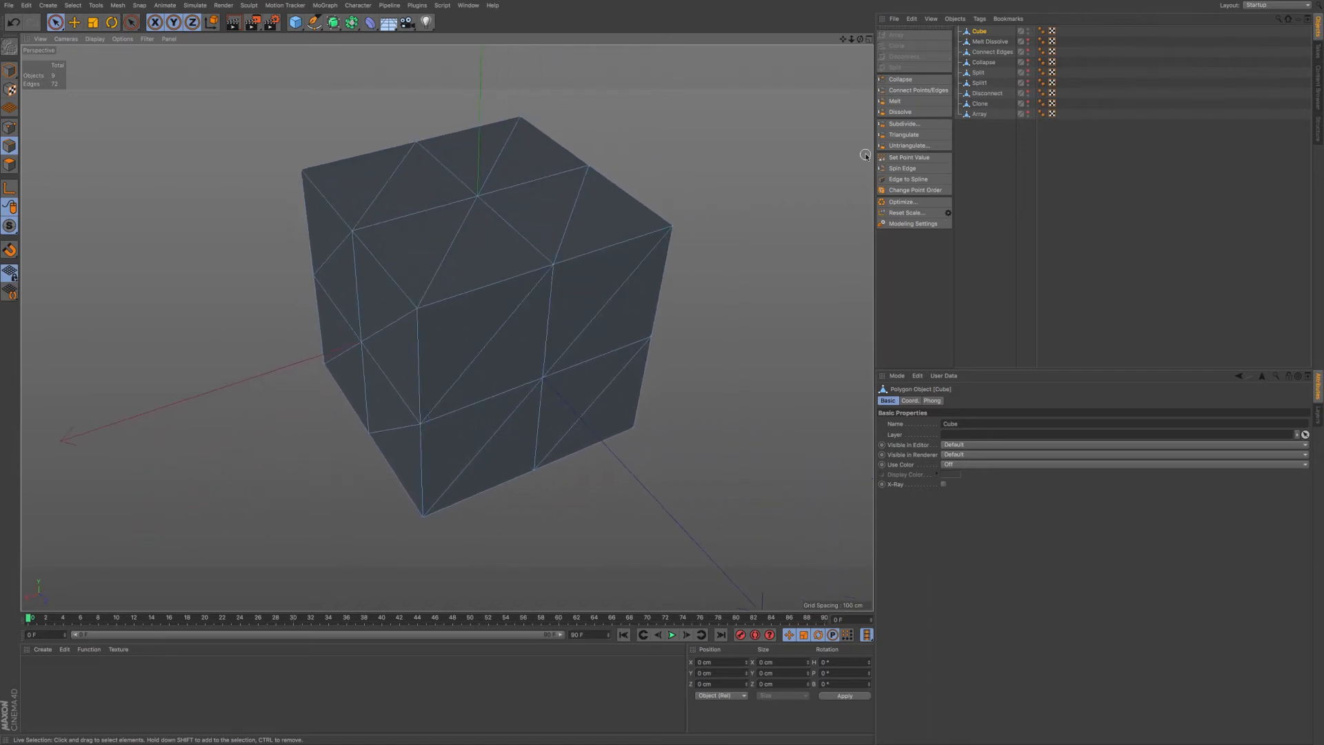
{"action": "left_click", "coordinate": [907, 145]}
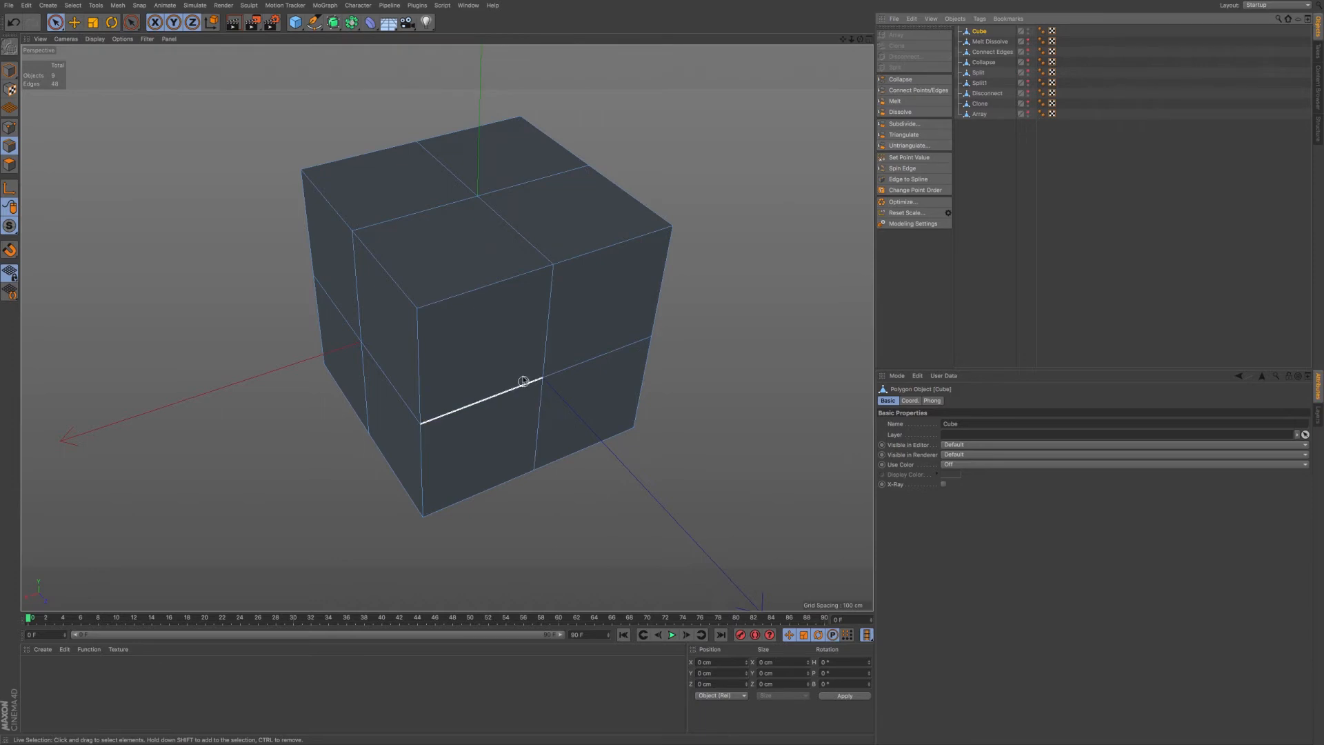
{"action": "left_click_drag", "start_coordinate": [571, 408], "coordinate": [592, 376], "text": "alt"}
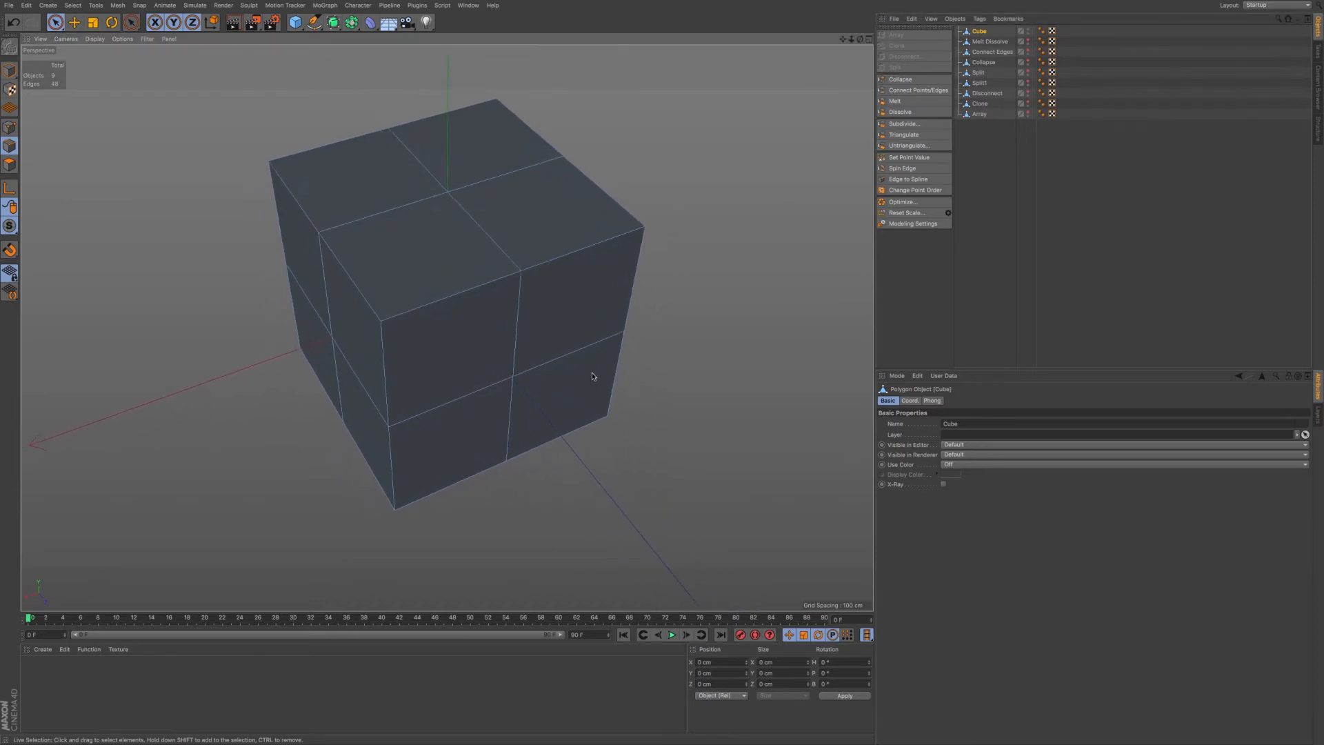
Rename the subdivided cube "Sub Tri UnTri" and hide it in the editor view.
{"action": "double_click", "coordinate": [980, 31]}
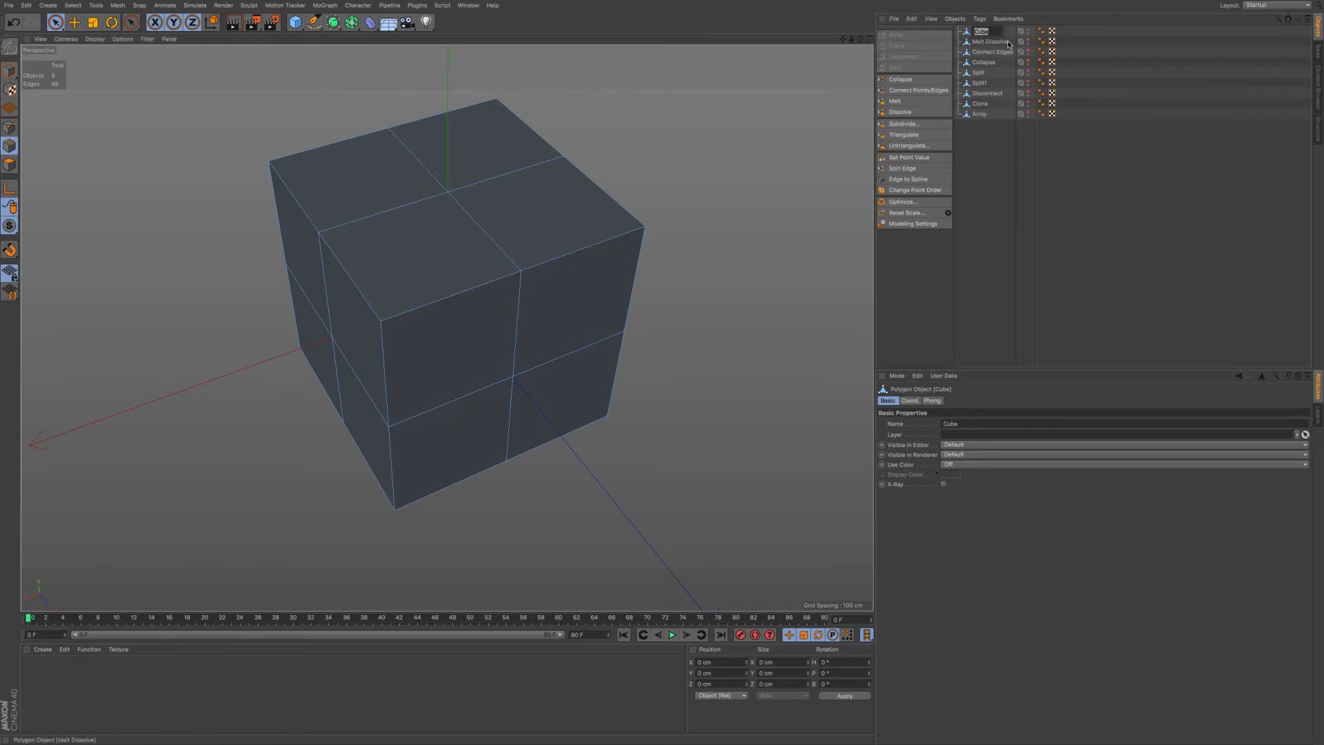
{"action": "type", "text": "Su"}
{"action": "key", "text": "Return"}
{"action": "type", "text": "b"}
{"action": "type", "text": " T"}
{"action": "type", "text": "ri UnTri"}
{"action": "key", "text": "Return"}
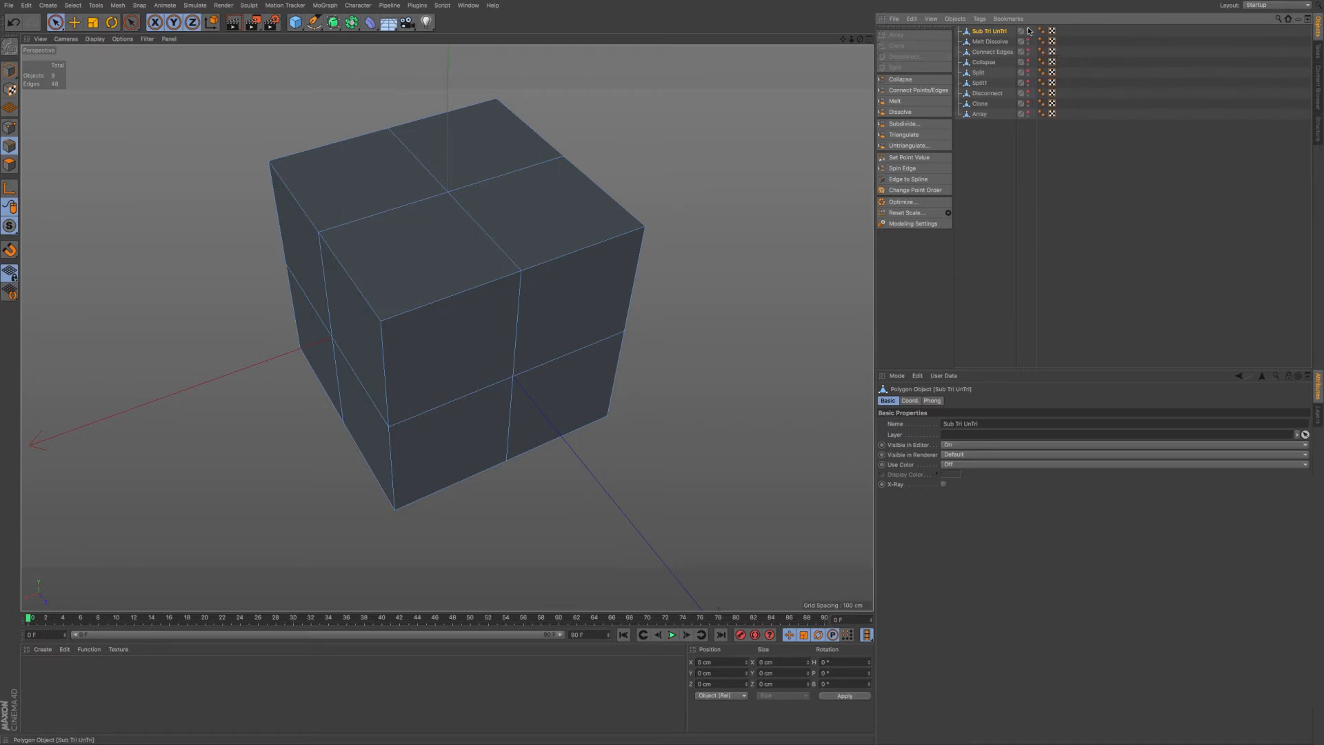
{"action": "left_click", "coordinate": [1028, 29]}
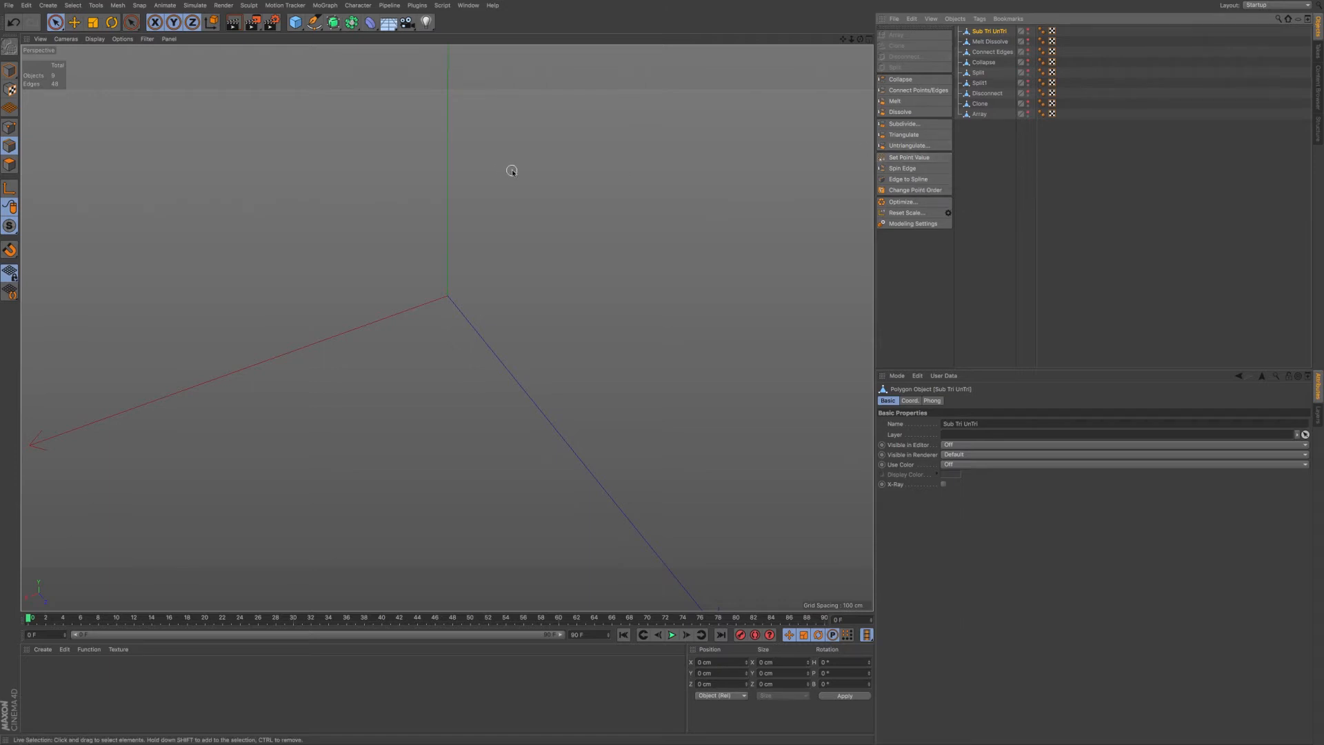
Add a new 200 cm cube with 2 segments in X, Y and Z, and make it editable.
{"action": "left_click", "coordinate": [297, 23]}
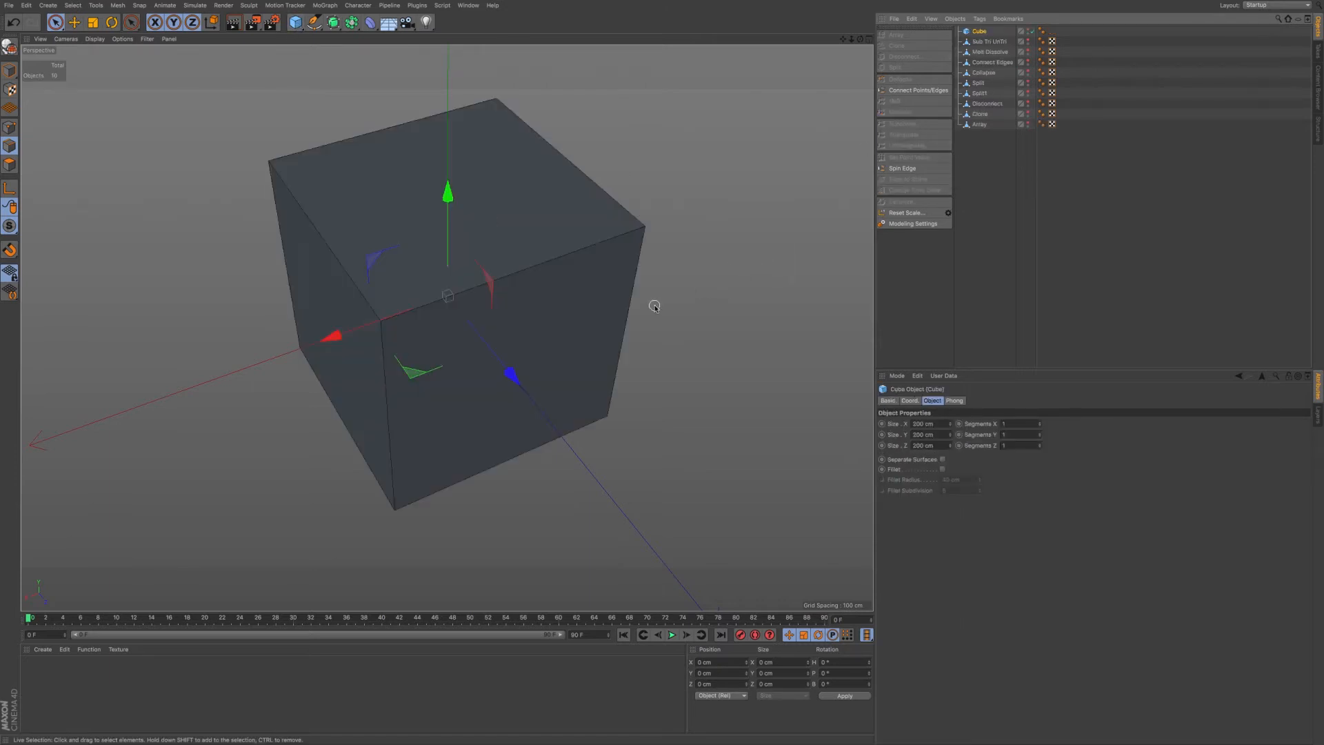
{"action": "middle_click_drag", "start_coordinate": [445, 360], "coordinate": [418, 383], "text": "alt"}
{"action": "left_click_drag", "start_coordinate": [417, 382], "coordinate": [471, 367], "text": "alt"}
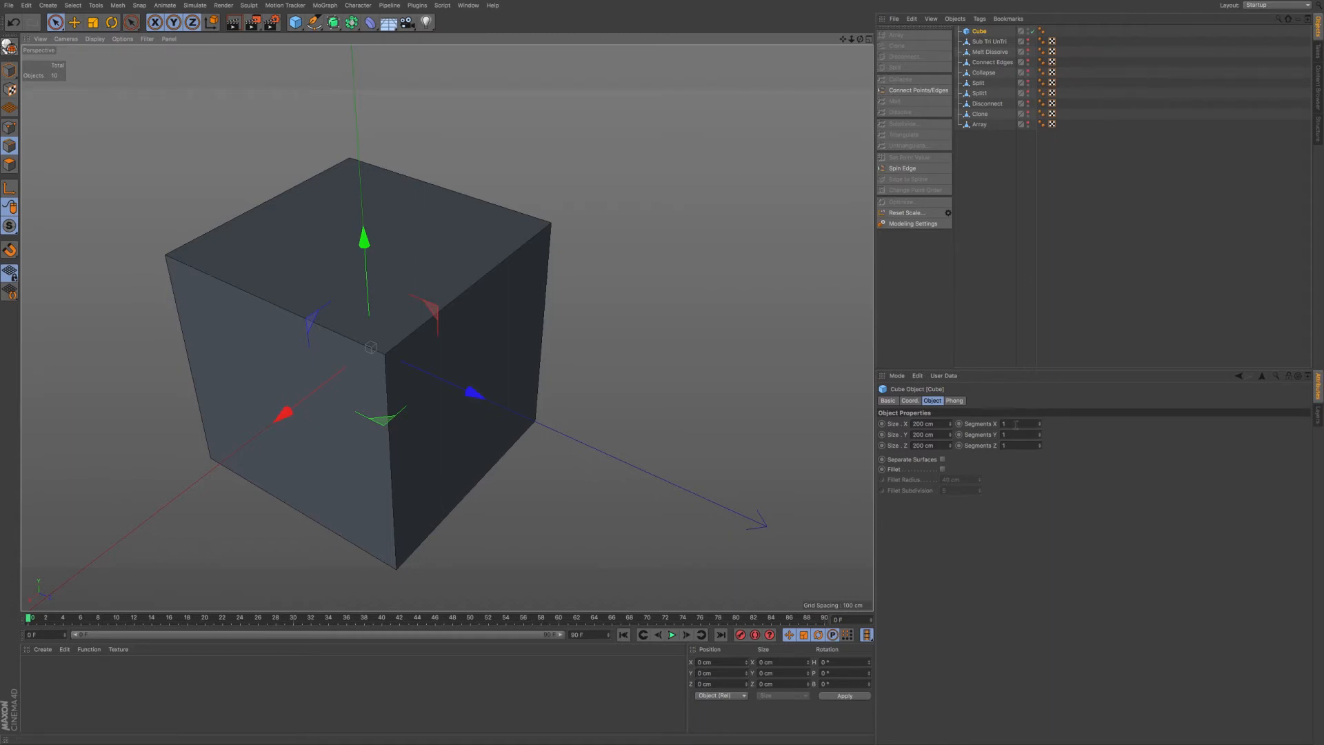
{"action": "left_click", "coordinate": [1040, 423]}
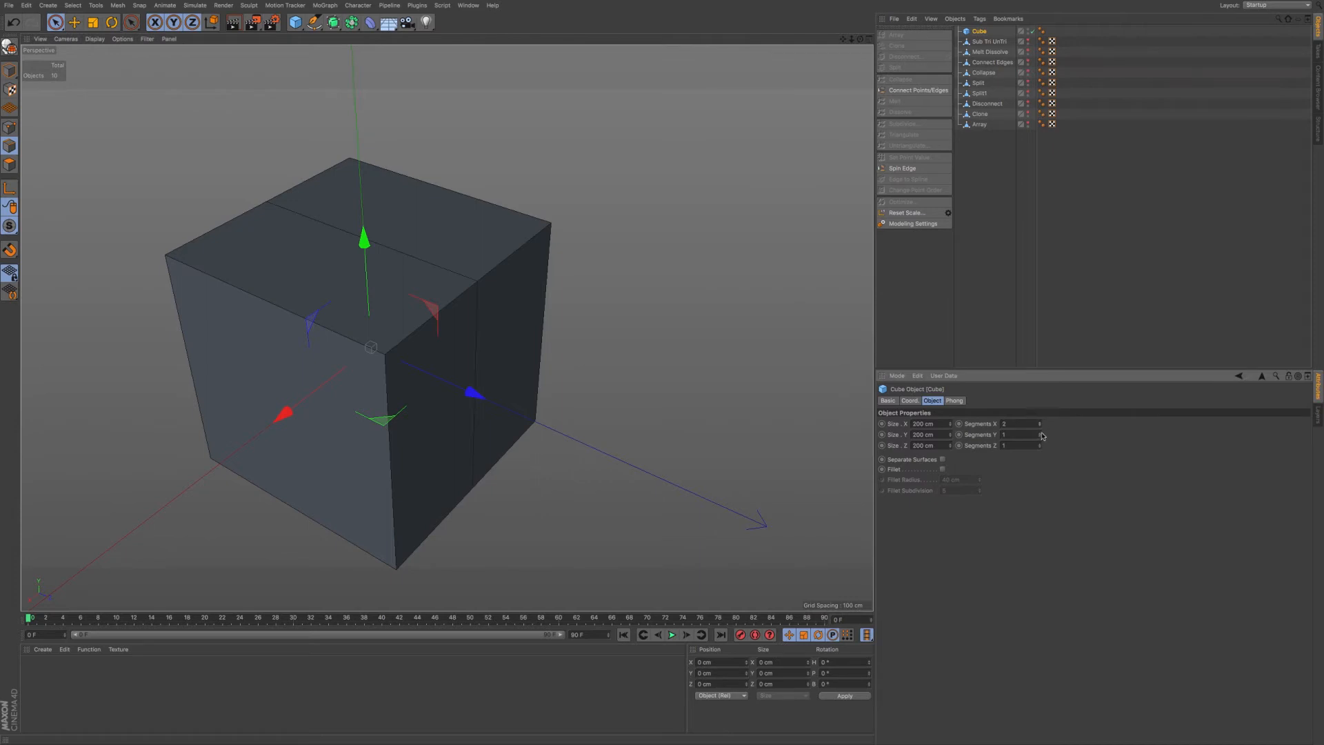
{"action": "left_click_drag", "start_coordinate": [437, 434], "coordinate": [569, 420], "text": "alt"}
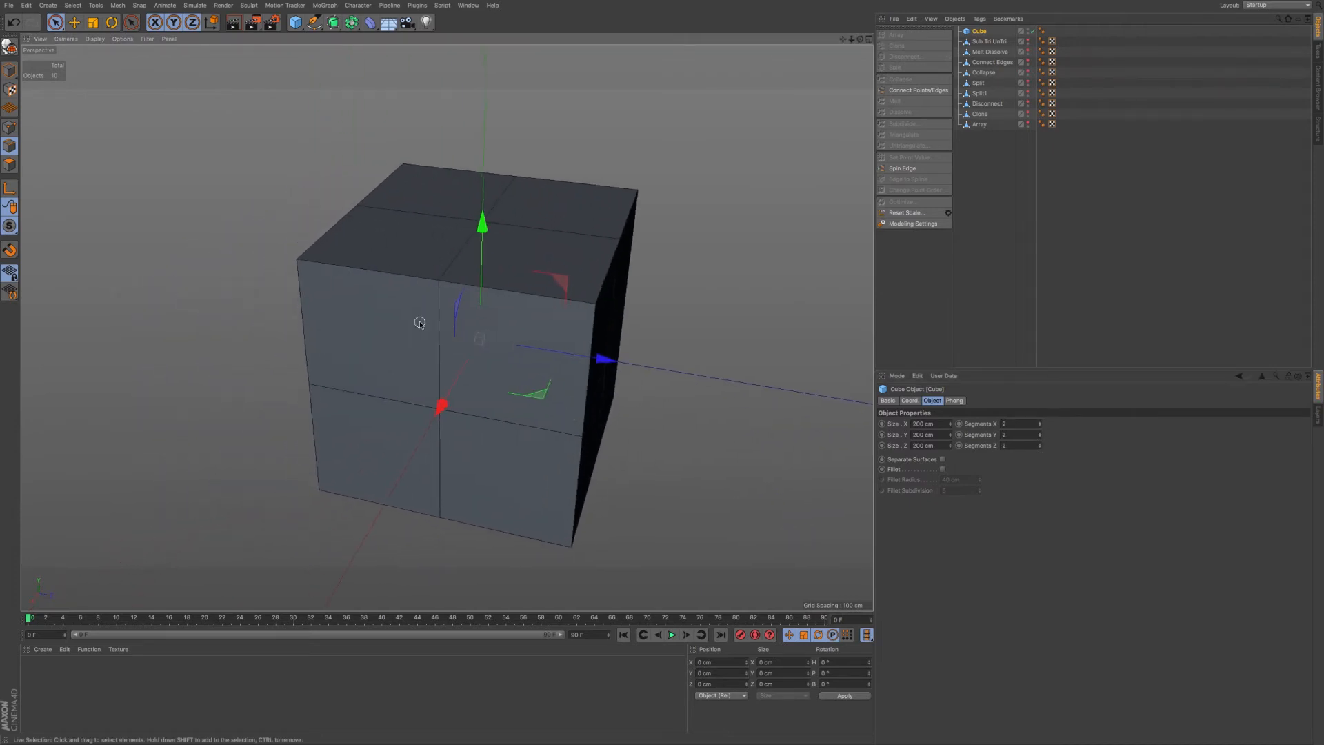
{"action": "left_click", "coordinate": [9, 46]}
Show the cube in the full front view and choose Rectangle Selection with Tolerant Selection enabled.
{"action": "left_click_drag", "start_coordinate": [437, 333], "coordinate": [464, 311], "text": "alt"}
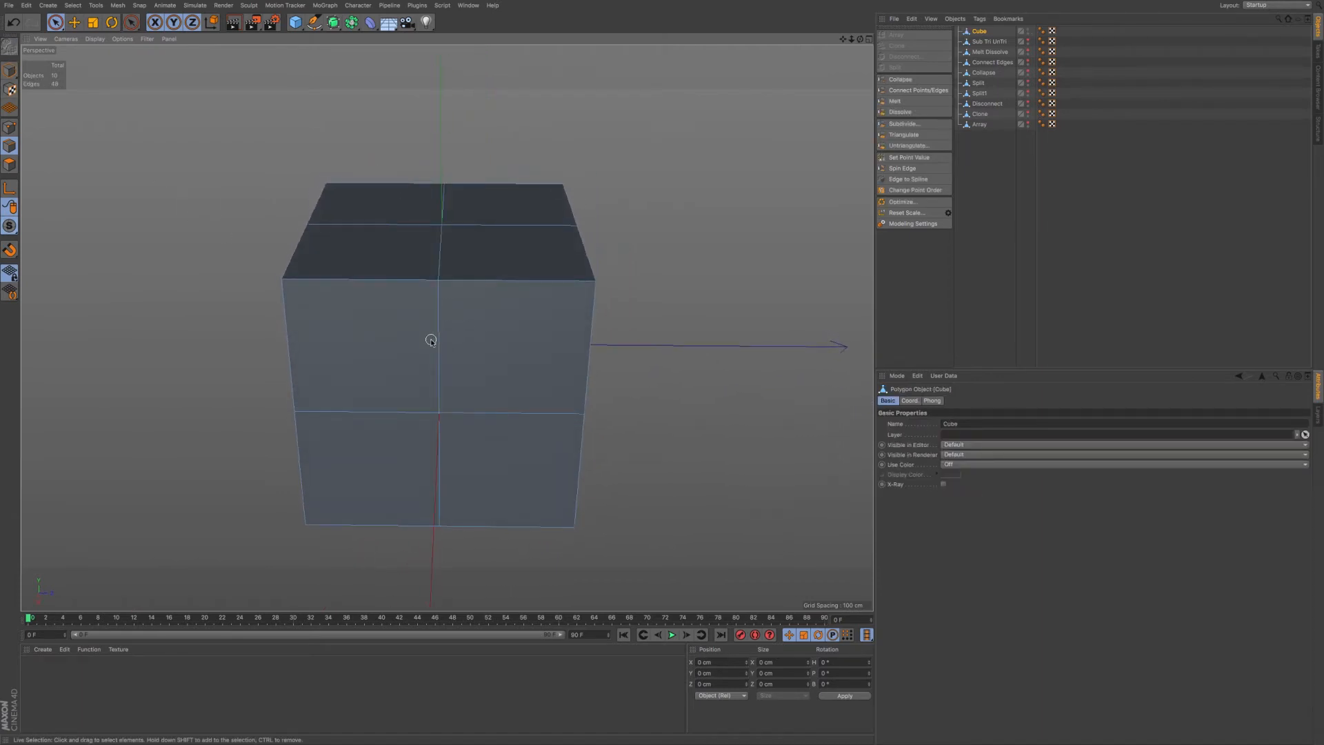
{"action": "middle_click", "coordinate": [471, 350]}
{"action": "middle_click", "coordinate": [472, 350]}
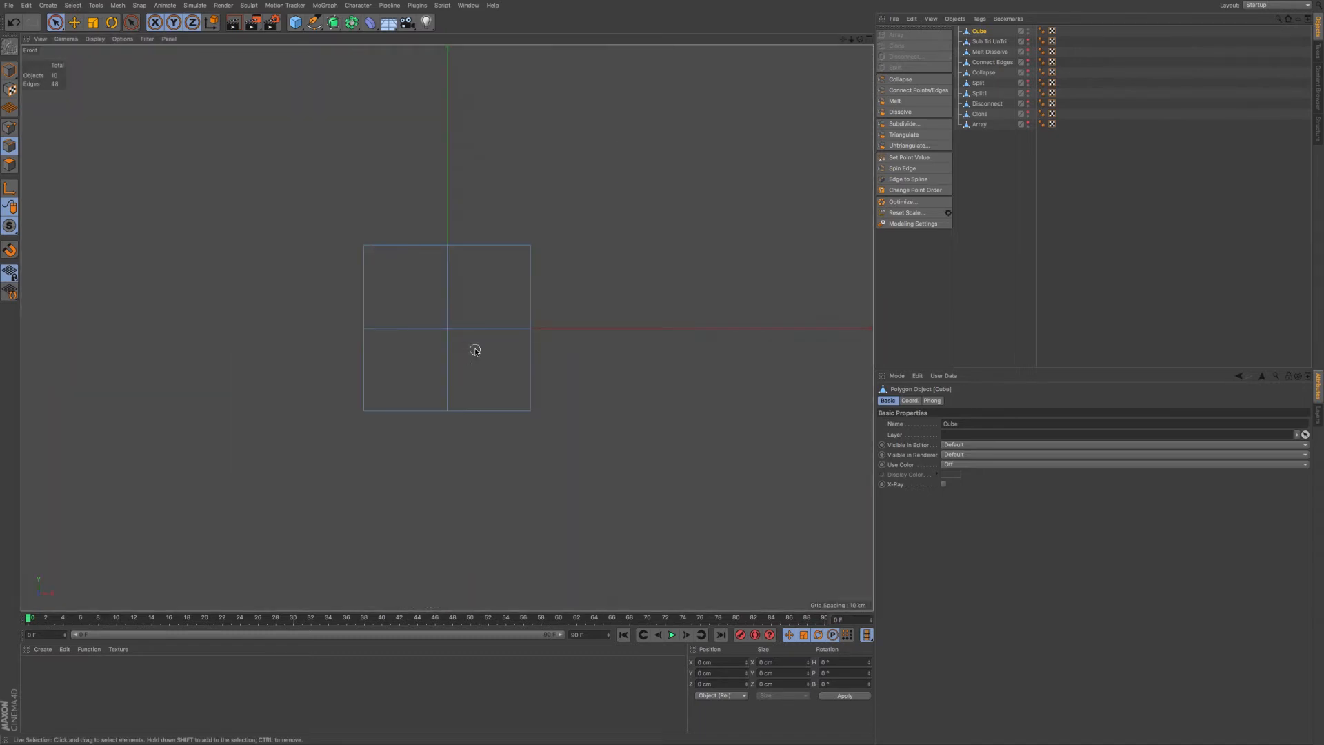
{"action": "left_click_drag", "start_coordinate": [55, 26], "coordinate": [89, 47]}
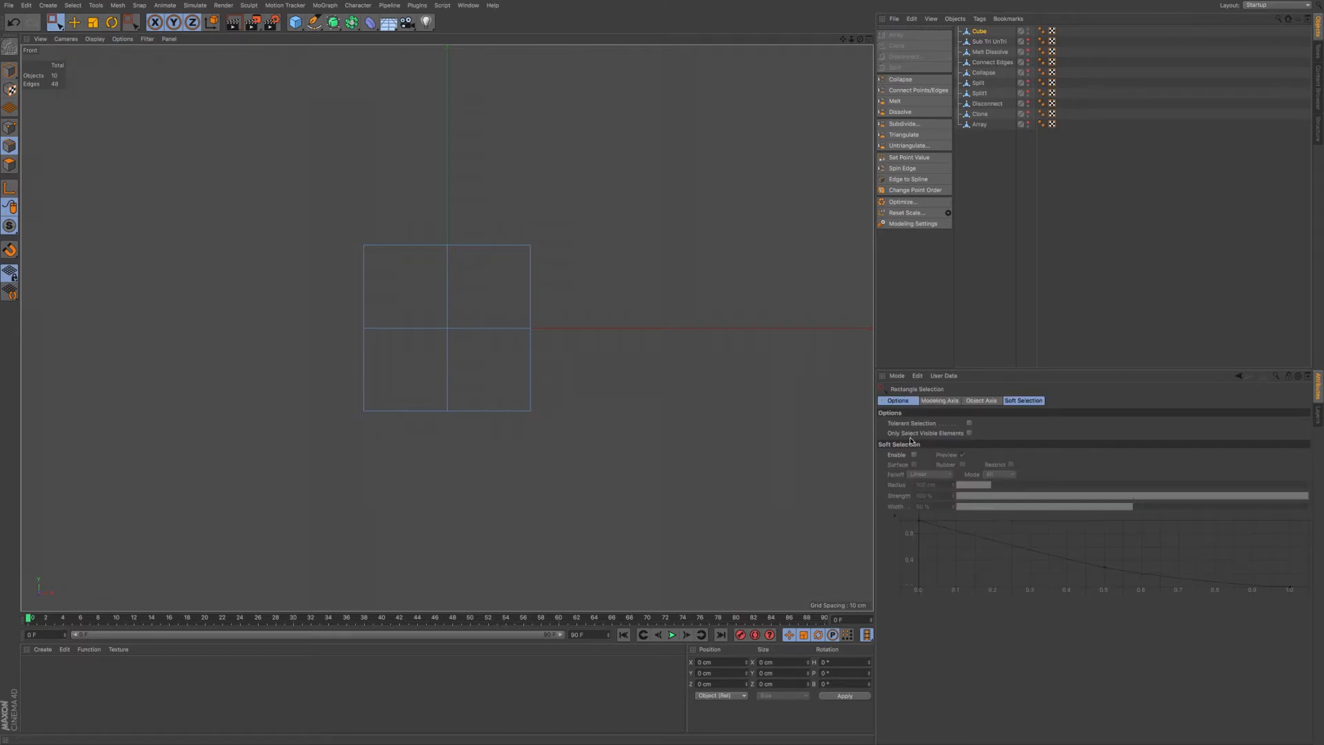
{"action": "left_click", "coordinate": [970, 424]}
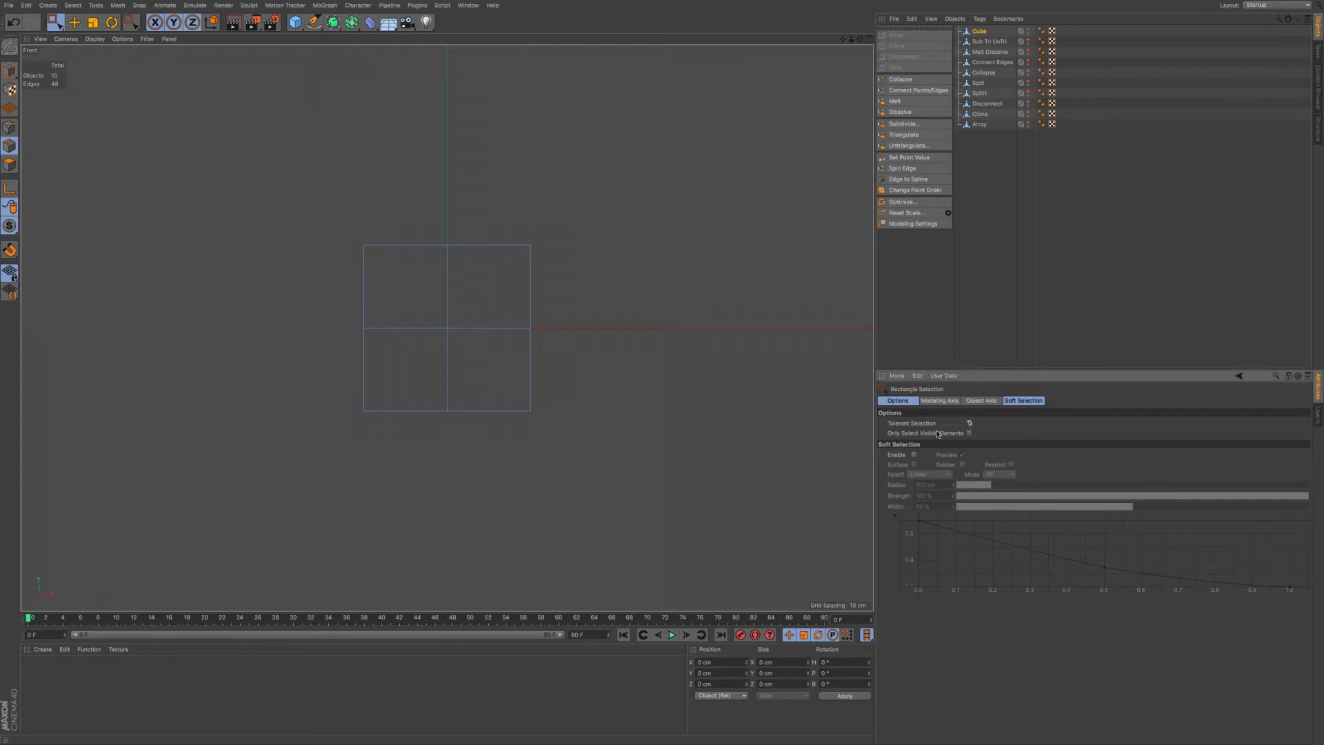
Select all polygons on the cube's negative X half and delete them.
{"action": "left_click_drag", "start_coordinate": [320, 206], "coordinate": [413, 470]}
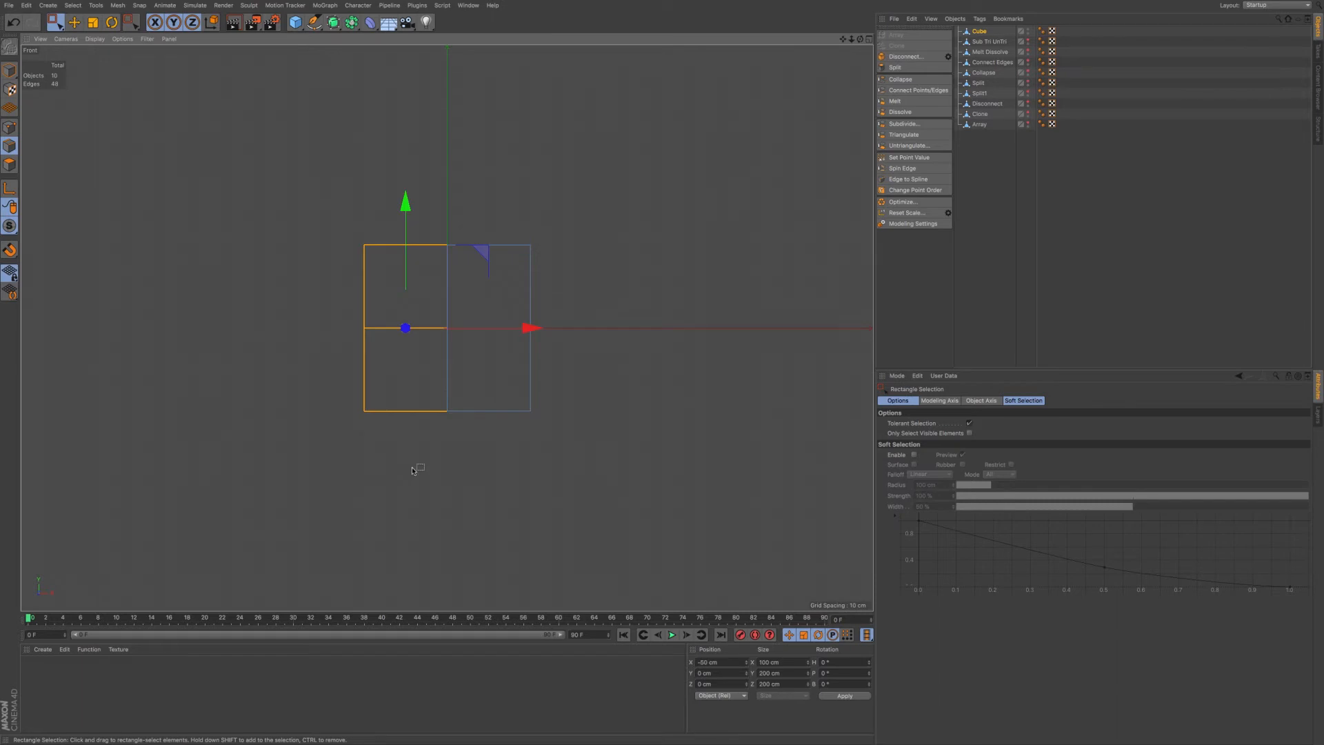
{"action": "left_click", "coordinate": [10, 164]}
{"action": "left_click_drag", "start_coordinate": [308, 203], "coordinate": [417, 483]}
{"action": "key", "text": "Delete"}
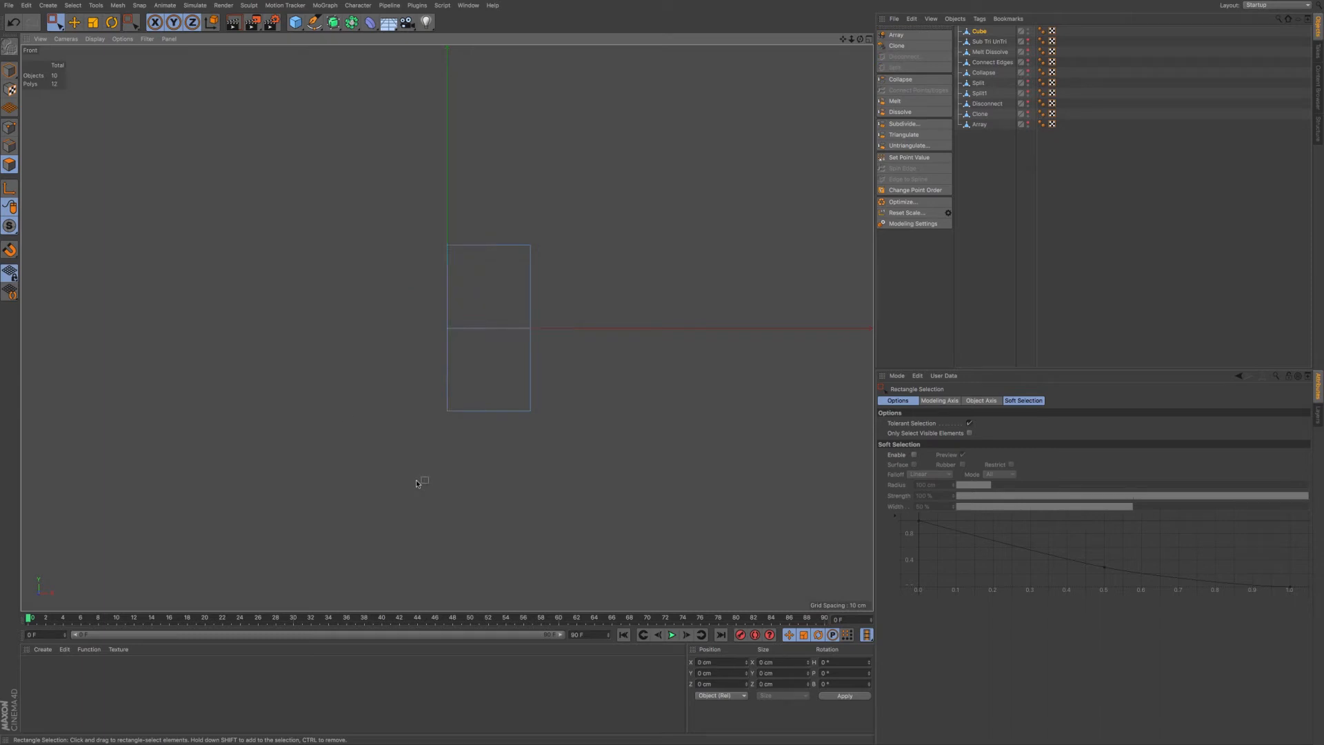
Optimize the half cube to remove the loose points left from the deleted polygons.
{"action": "left_click", "coordinate": [10, 127]}
{"action": "right_click", "coordinate": [283, 151]}
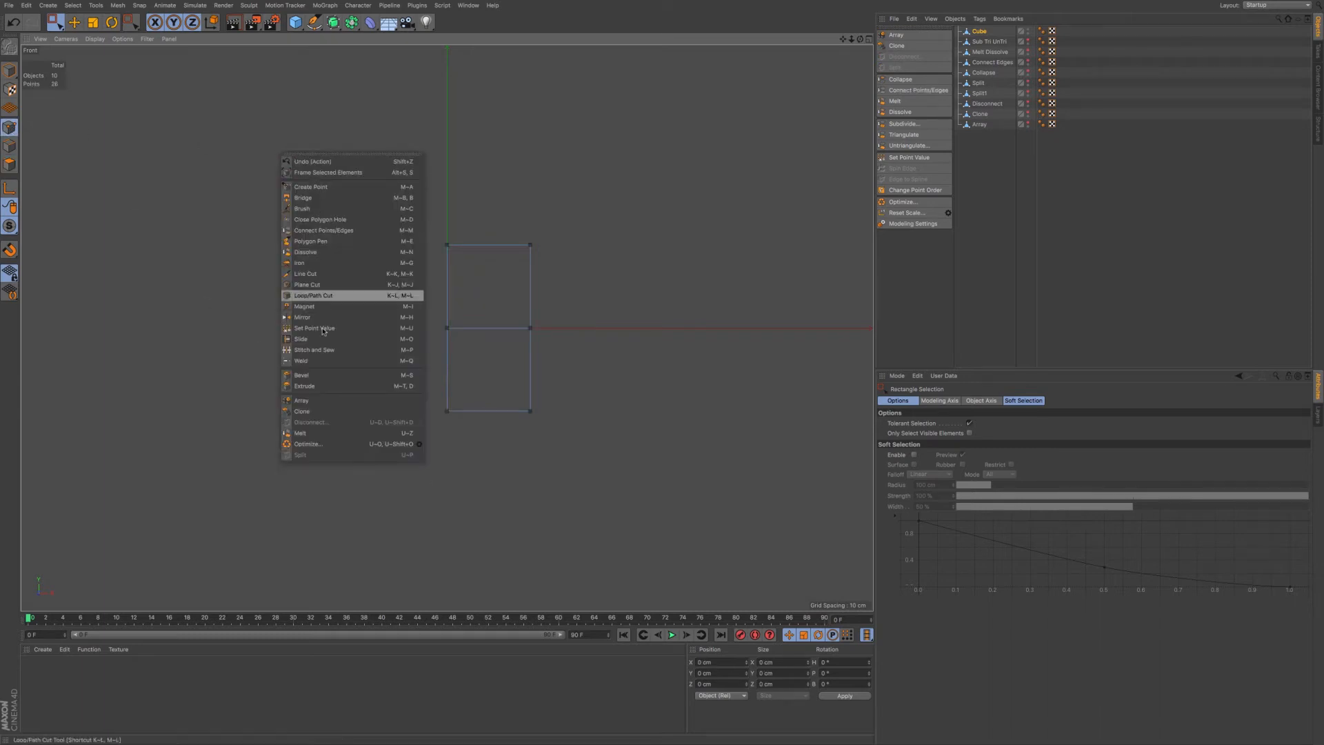
{"action": "left_click", "coordinate": [324, 433]}
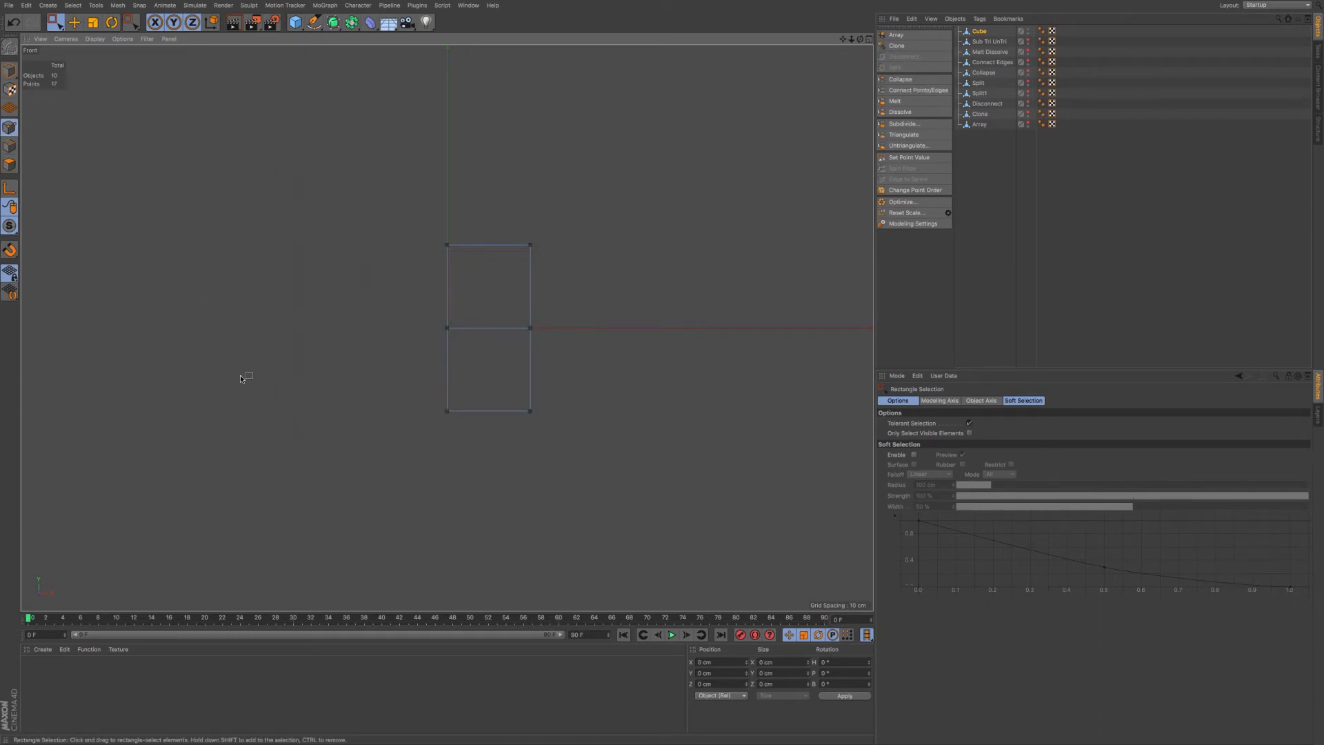
Return to Model mode in the perspective view and open the choice of generator objects.
{"action": "left_click", "coordinate": [12, 70]}
{"action": "key", "text": "F1"}
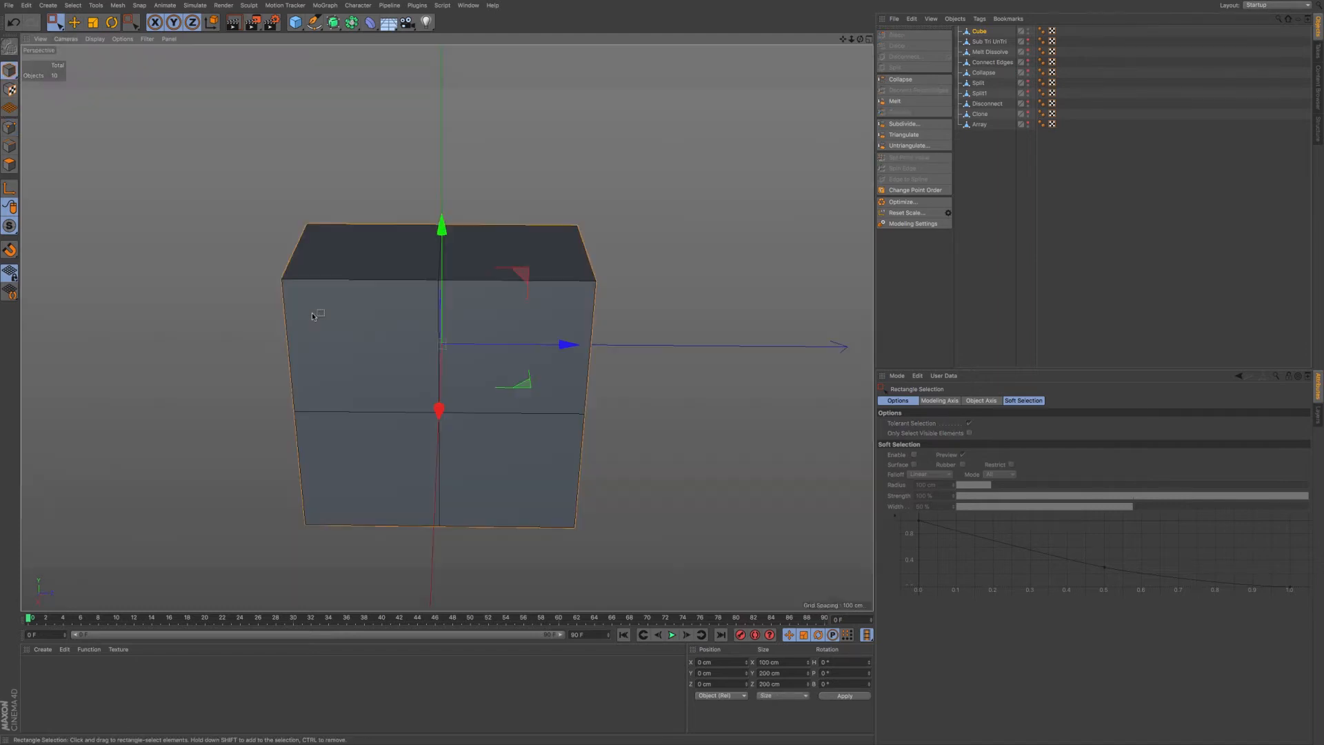
{"action": "left_click_drag", "start_coordinate": [362, 373], "coordinate": [493, 337], "text": "alt"}
{"action": "left_click_drag", "start_coordinate": [371, 408], "coordinate": [485, 235], "text": "alt"}
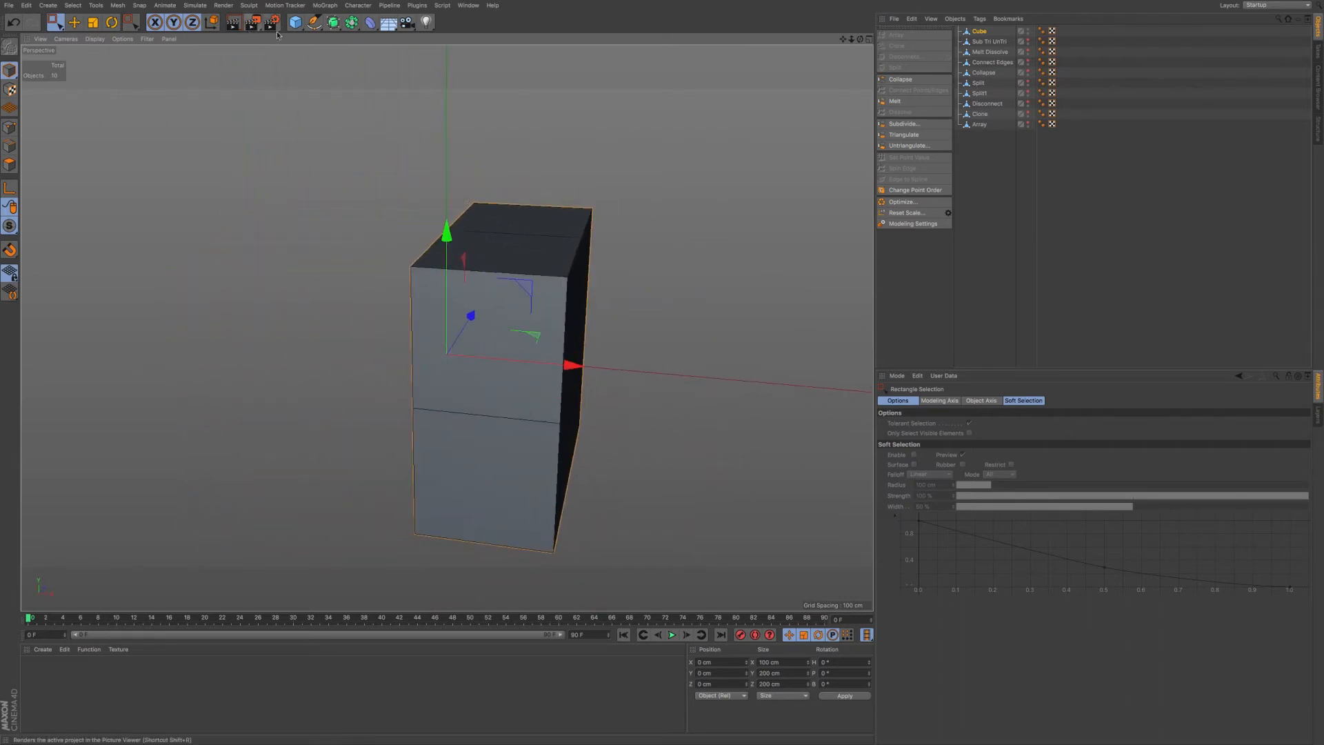
{"action": "left_click", "coordinate": [333, 22]}
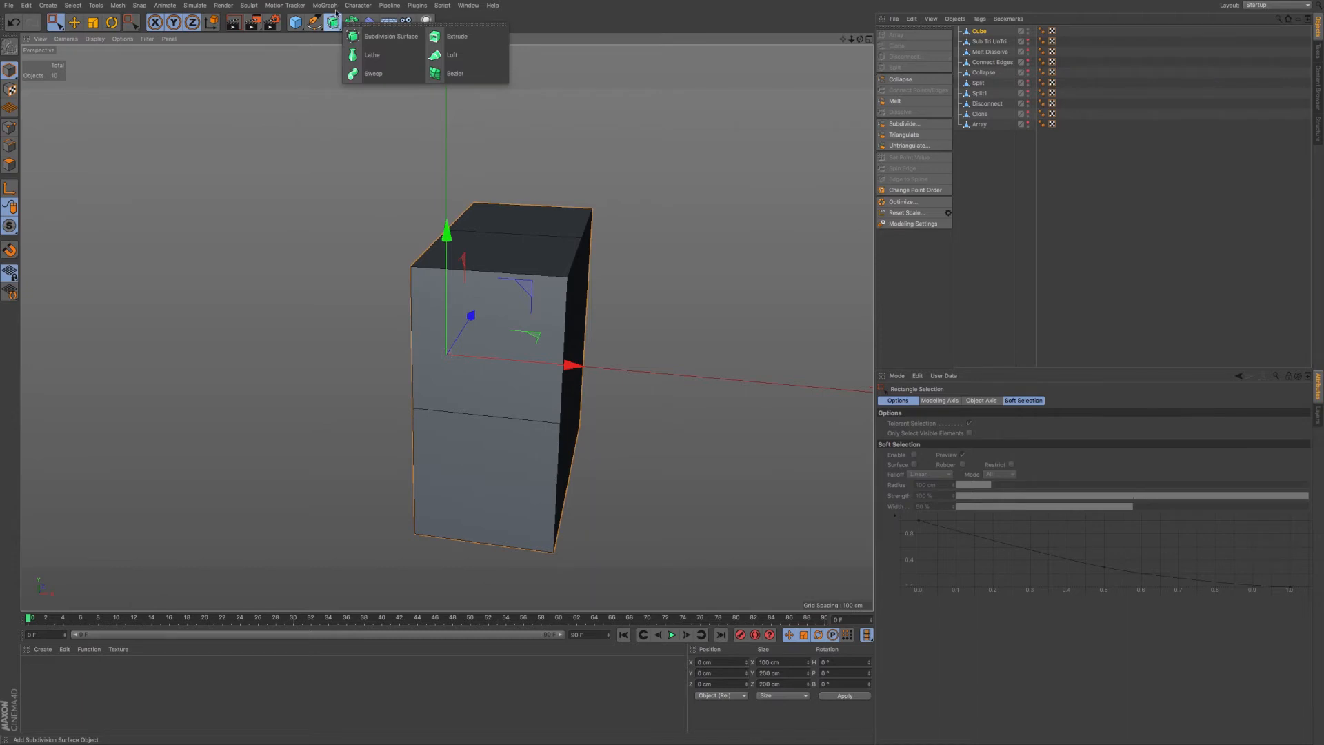
Add a Symmetry object and make the half Cube its child so it mirrors across the ZY plane.
{"action": "left_click_drag", "start_coordinate": [352, 22], "coordinate": [477, 76]}
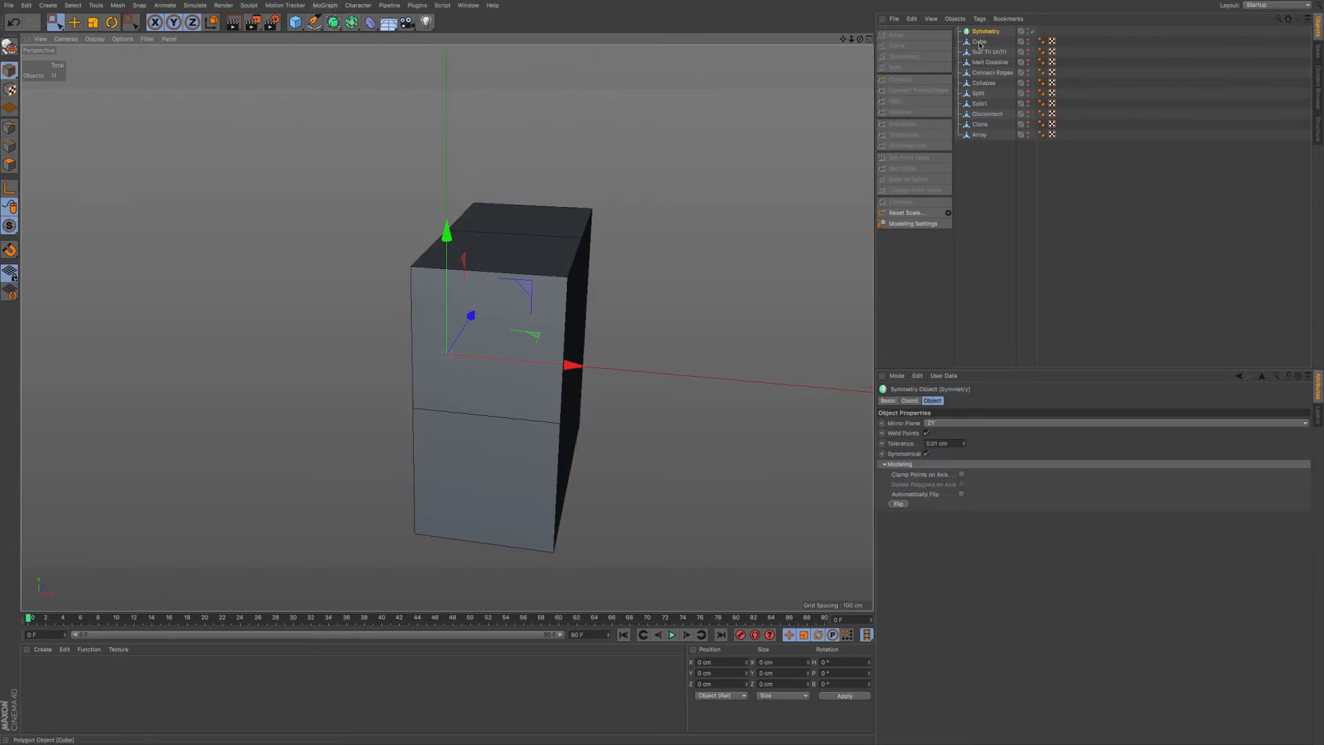
{"action": "left_click_drag", "start_coordinate": [980, 44], "coordinate": [984, 32]}
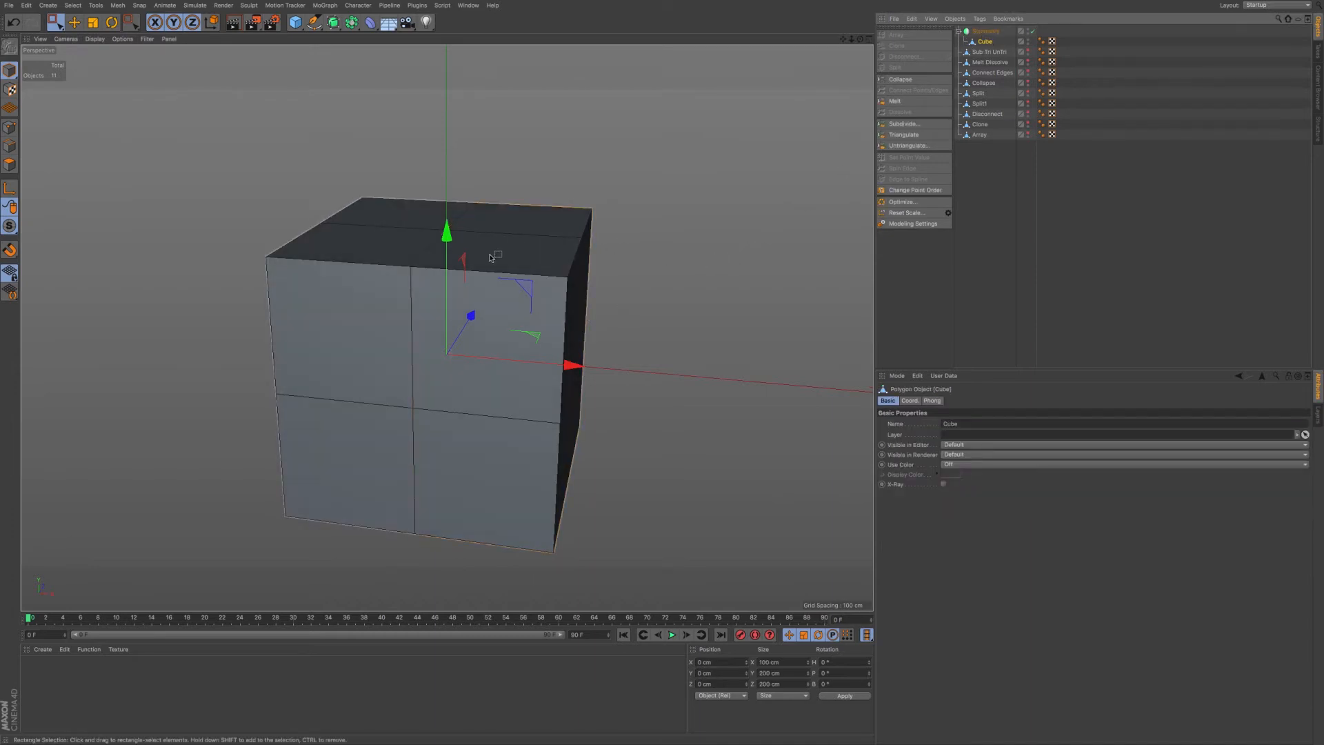
Loop-select the Cube's points along the mirror seam in point mode.
{"action": "left_click_drag", "start_coordinate": [57, 25], "coordinate": [87, 38]}
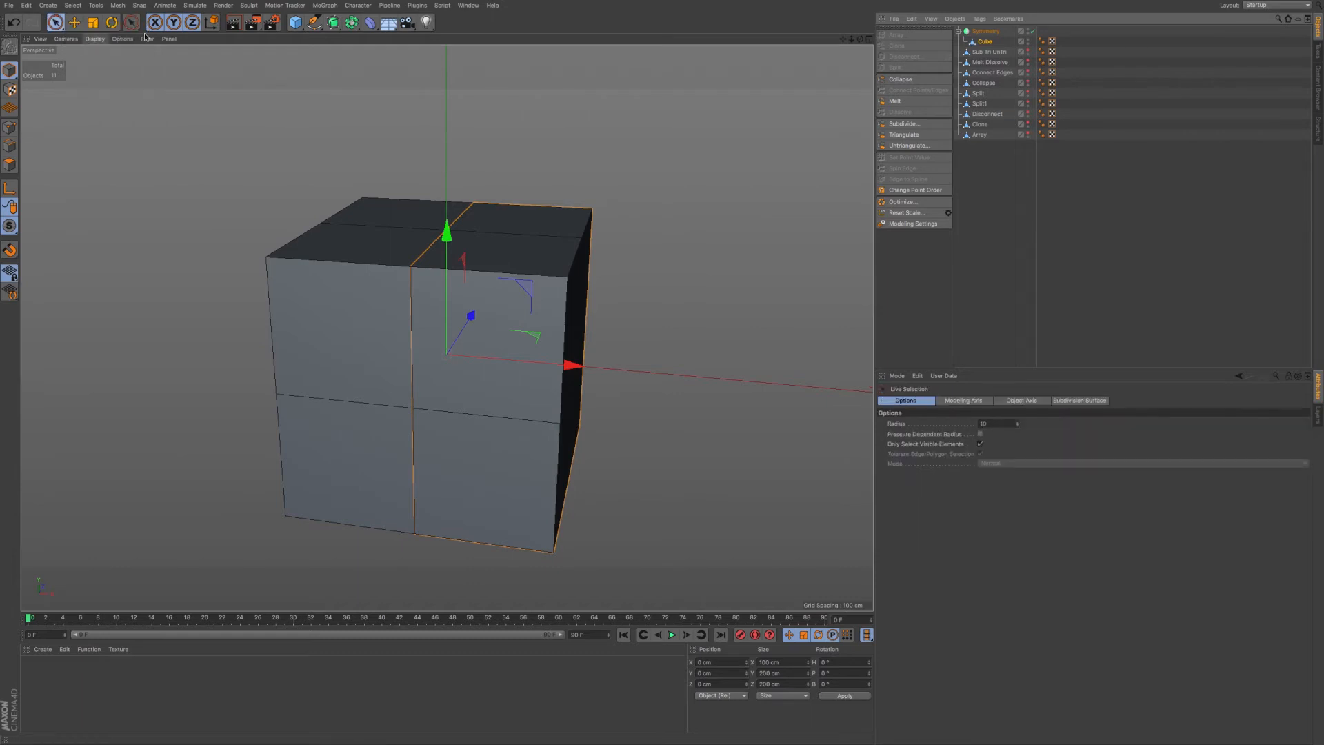
{"action": "left_click", "coordinate": [989, 44]}
{"action": "left_click", "coordinate": [10, 128]}
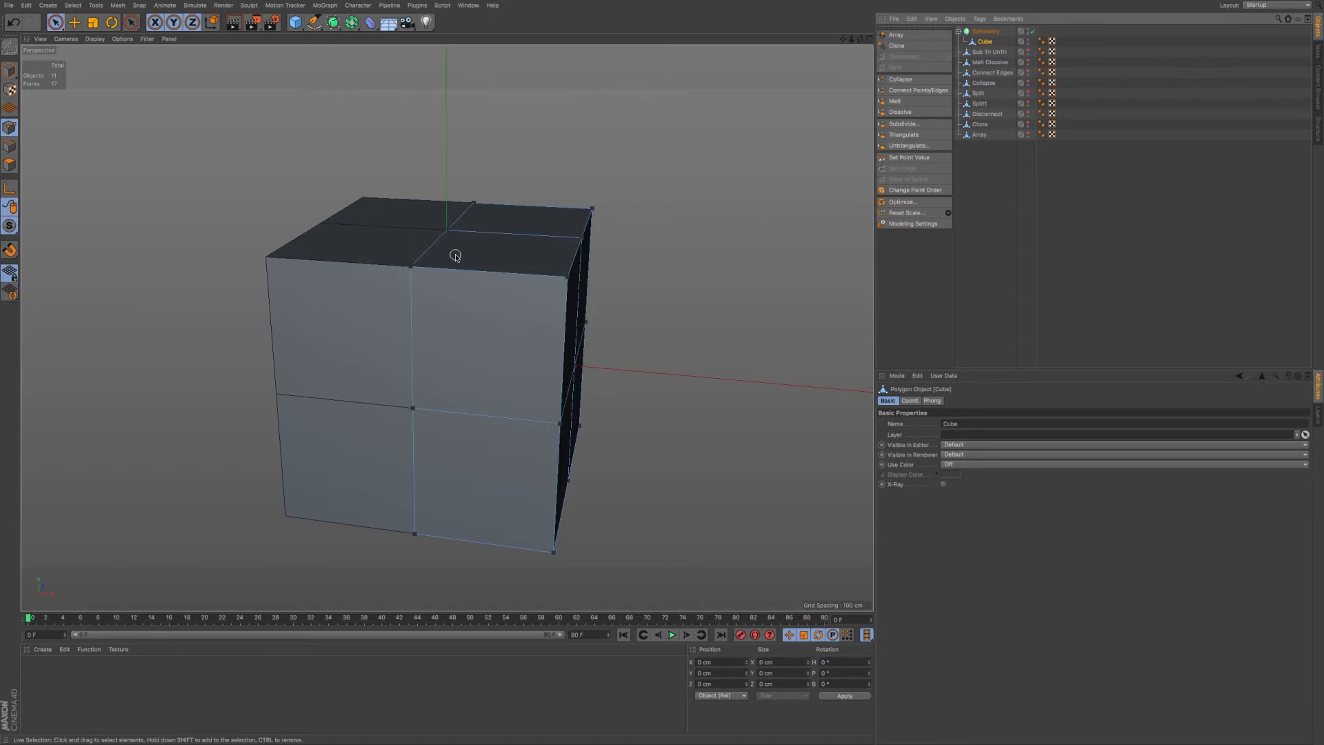
{"action": "key", "text": "u"}
{"action": "key", "text": "l"}
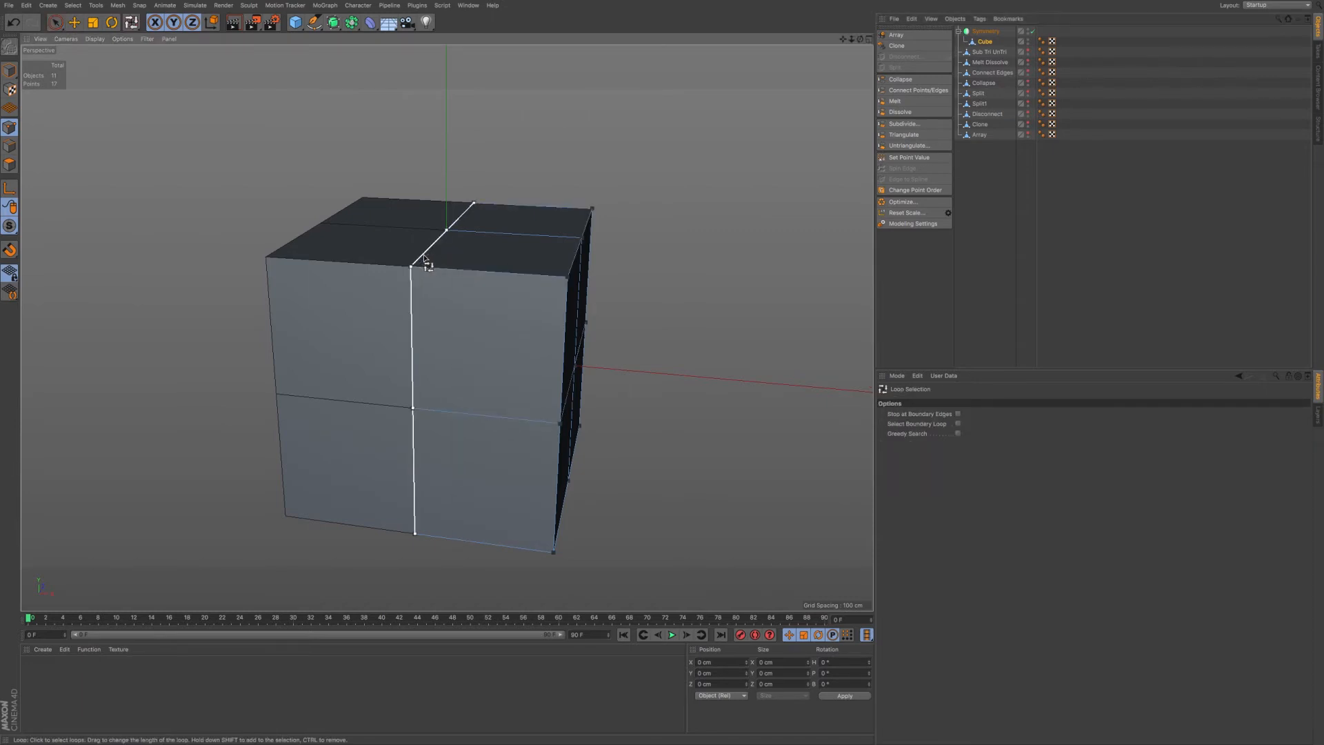
{"action": "left_click", "coordinate": [424, 261]}
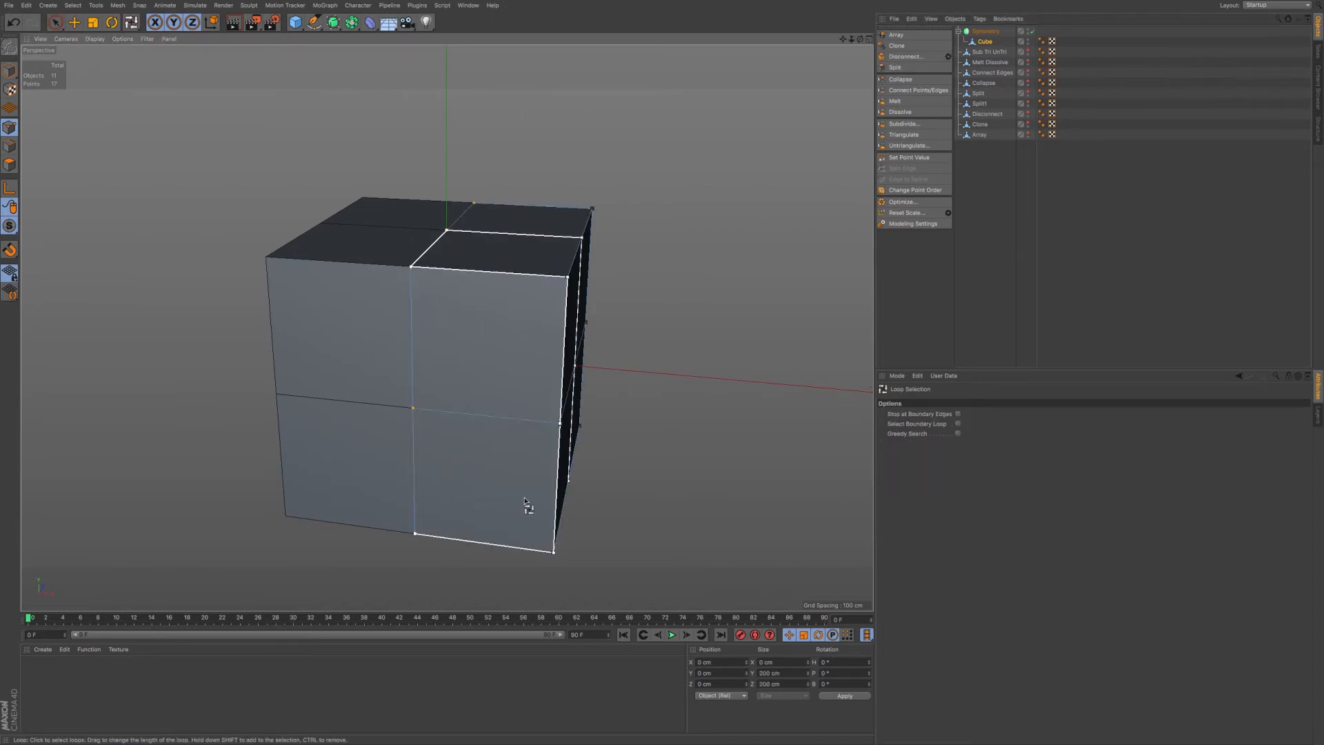
Move the selected seam points about 13.8 cm along X, away from the mirror plane.
{"action": "key", "text": "e"}
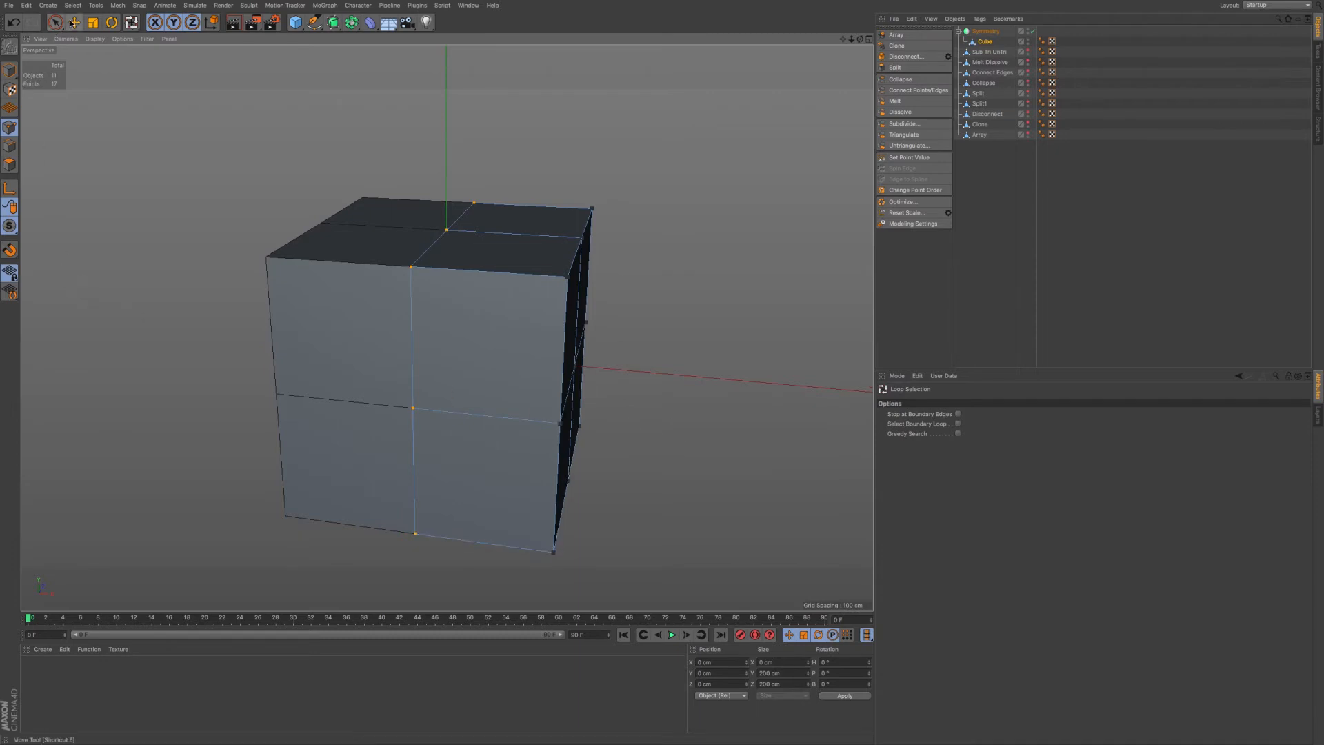
{"action": "left_click_drag", "start_coordinate": [570, 365], "coordinate": [586, 367]}
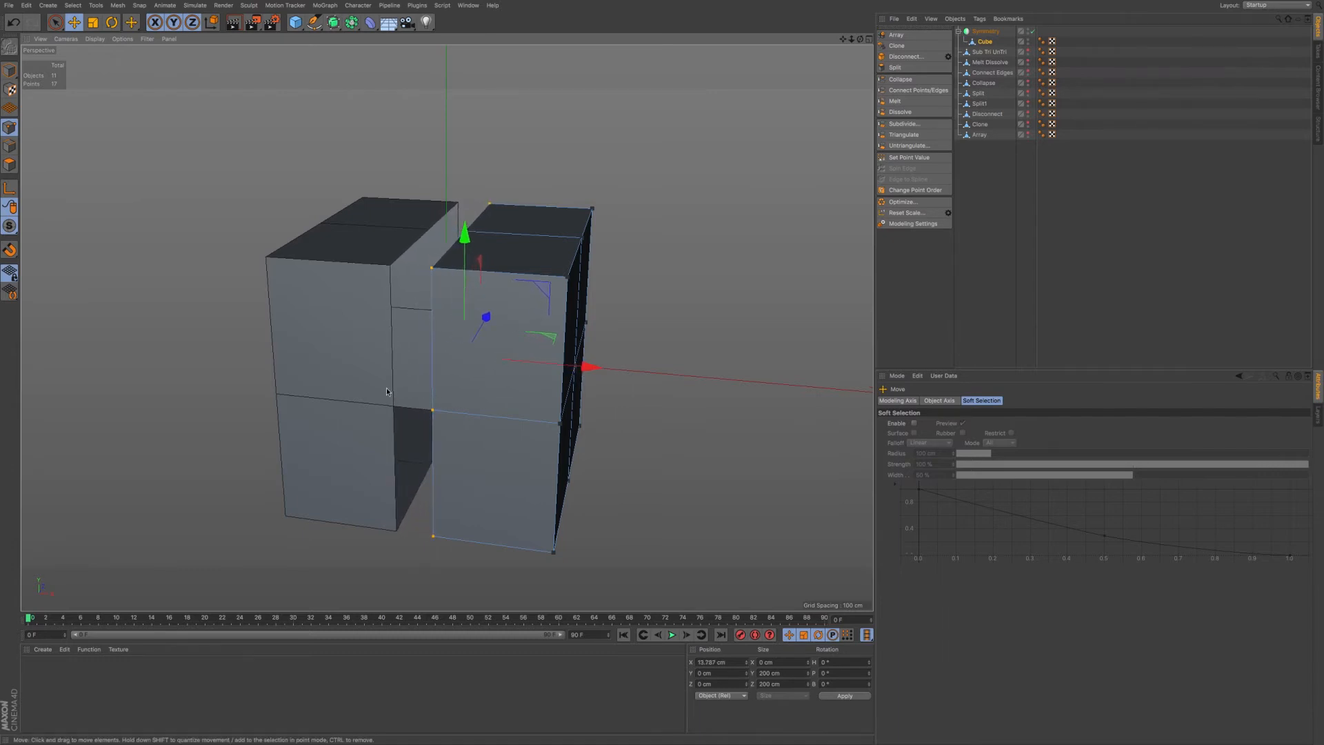
{"action": "left_click_drag", "start_coordinate": [375, 393], "coordinate": [410, 400]}
{"action": "key", "text": "ctrl+z"}
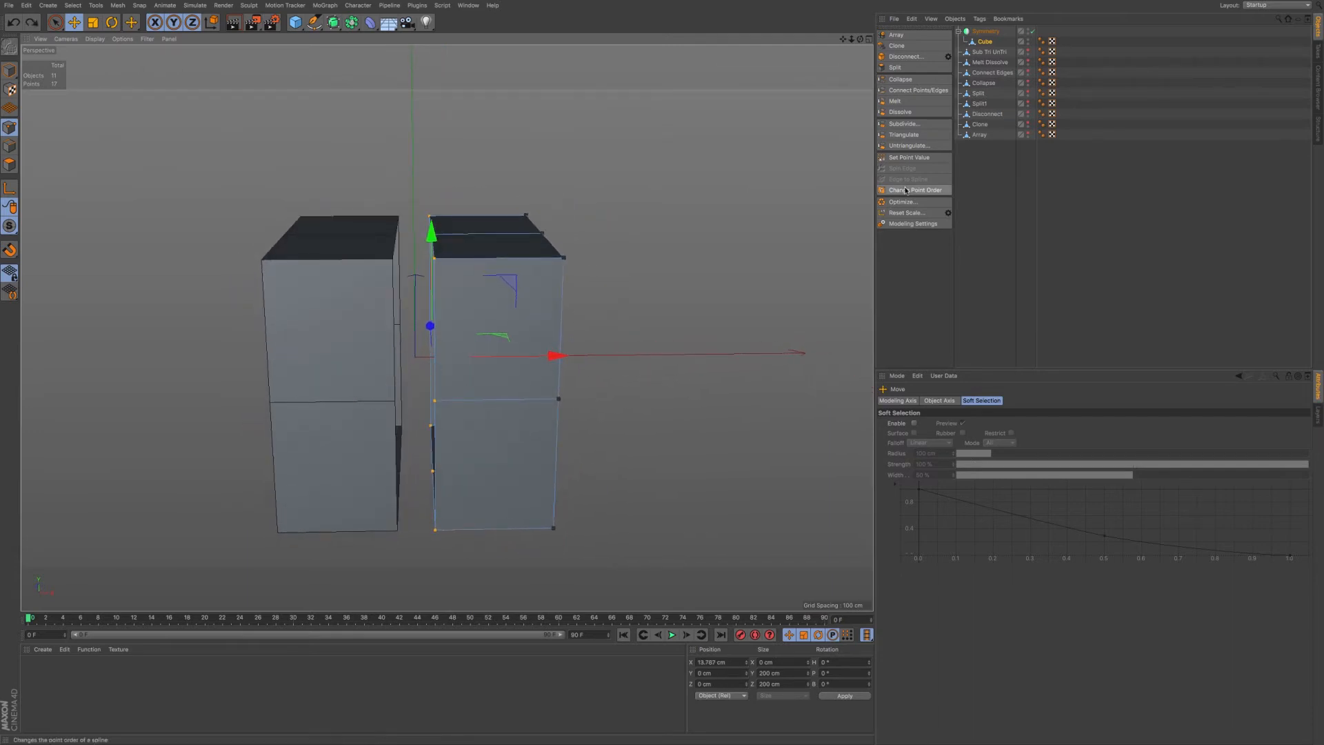
Start Set Point Value for the Cube's selected seam points and review the choices for all axes.
{"action": "left_click", "coordinate": [987, 44]}
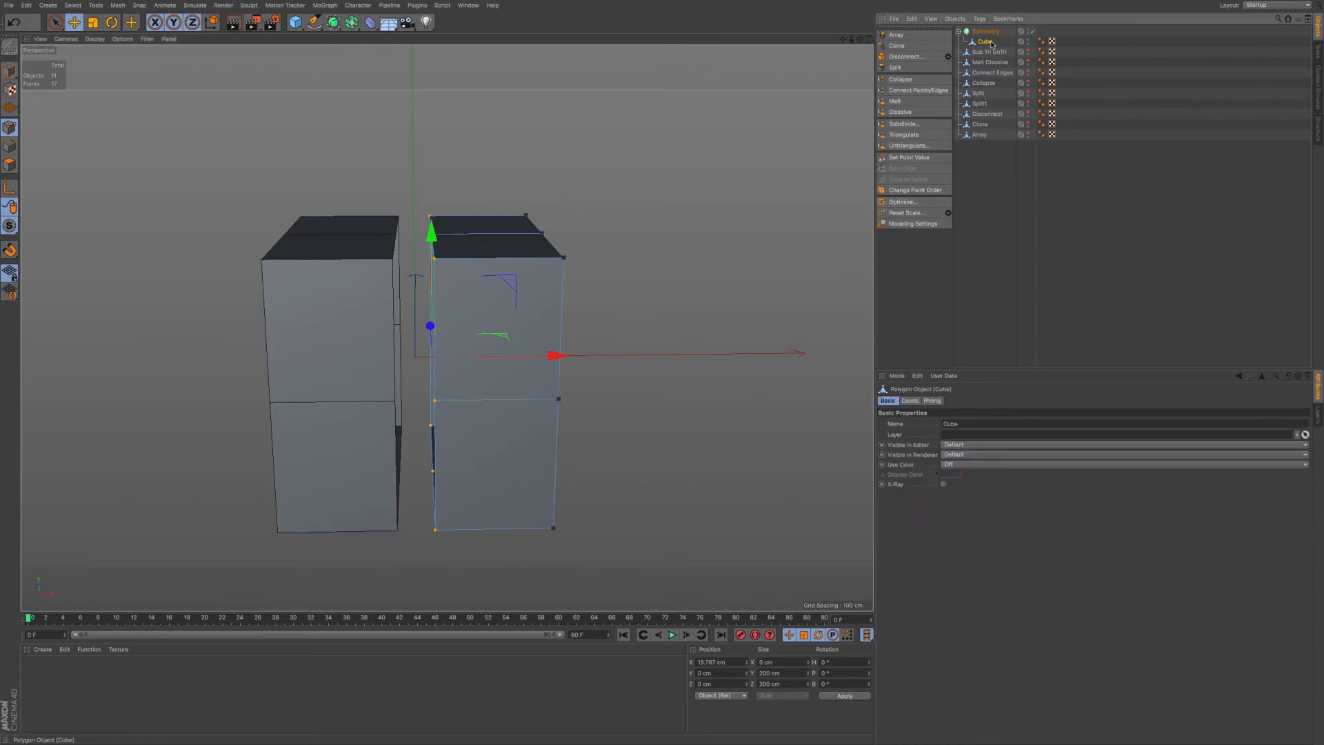
{"action": "left_click", "coordinate": [935, 162]}
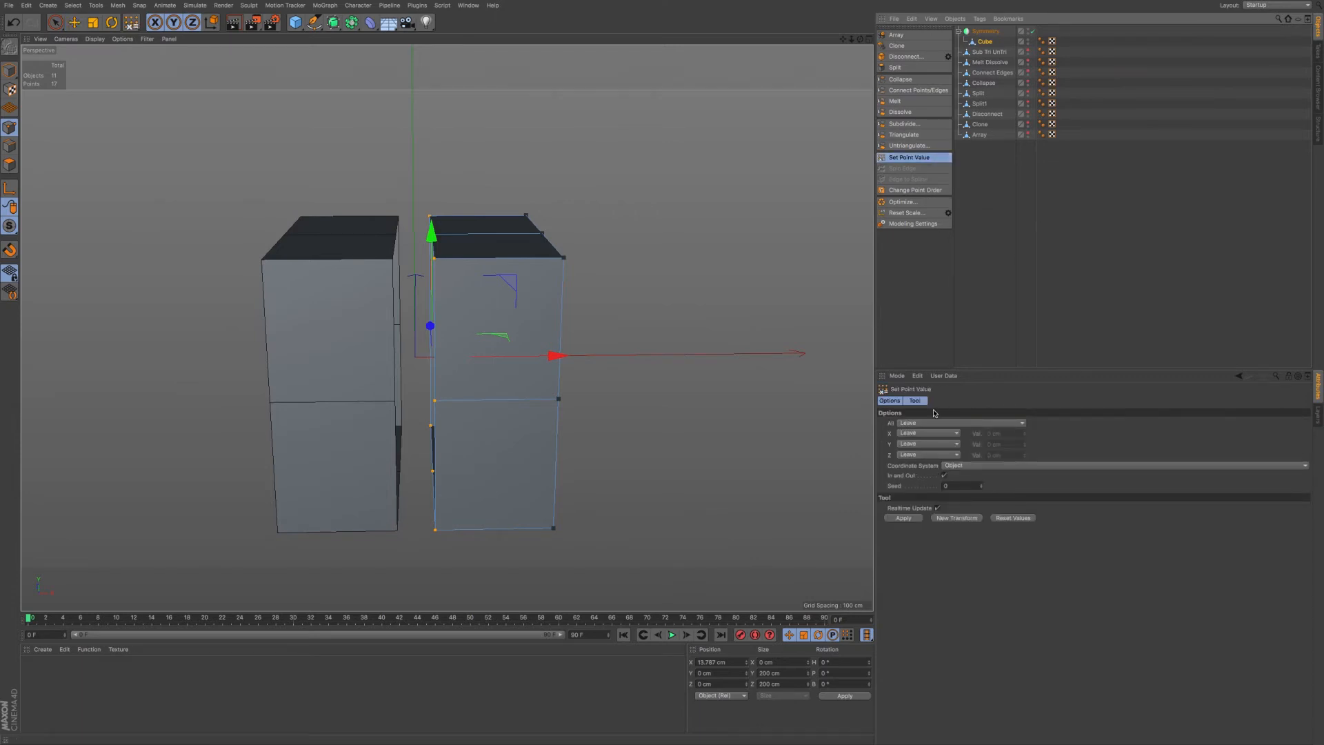
{"action": "left_click", "coordinate": [1002, 424]}
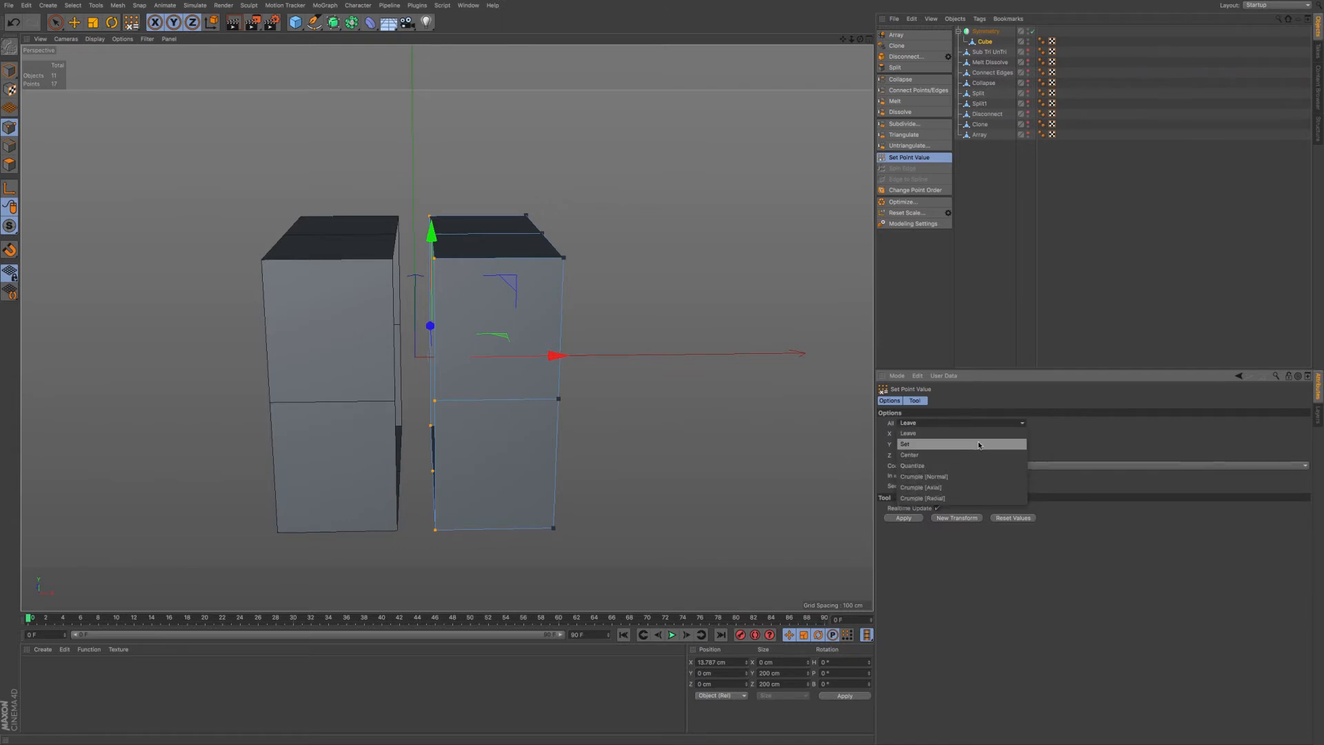
{"action": "left_click", "coordinate": [1063, 435]}
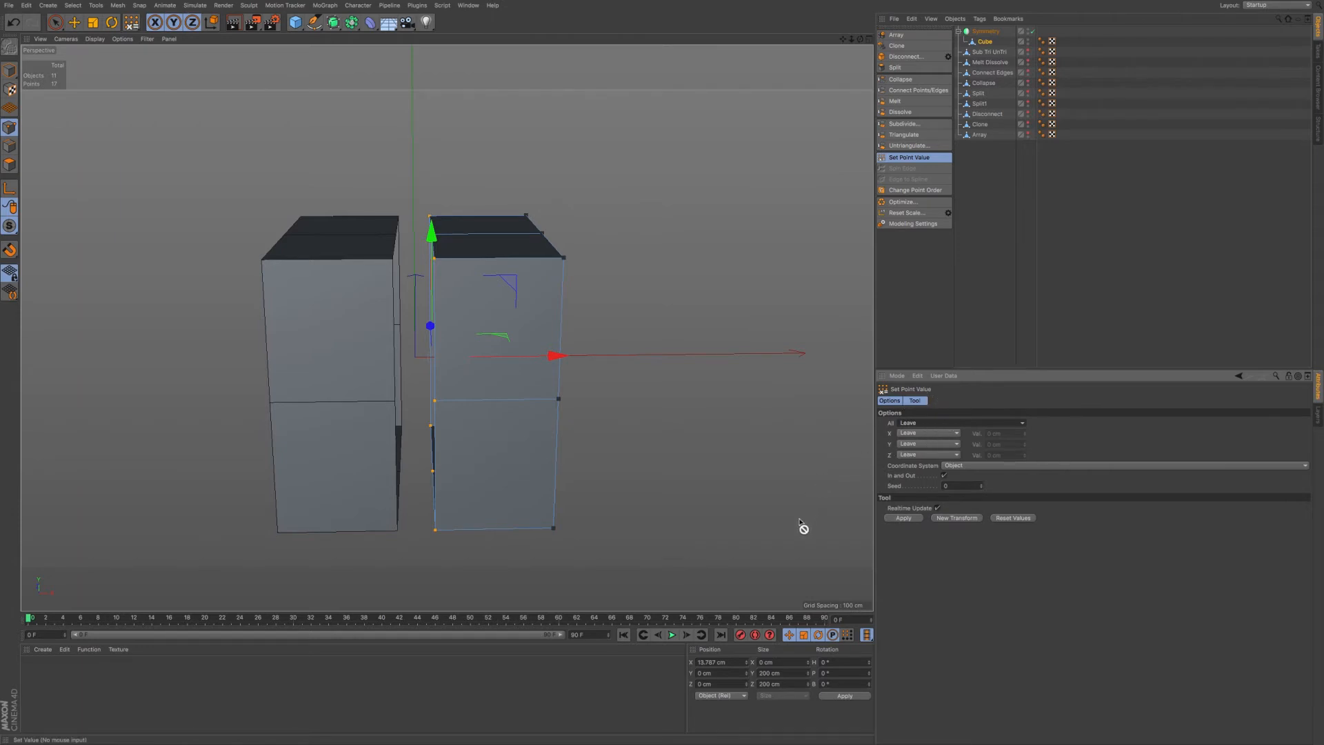
{"action": "middle_click_drag", "start_coordinate": [520, 444], "coordinate": [514, 454], "text": "alt"}
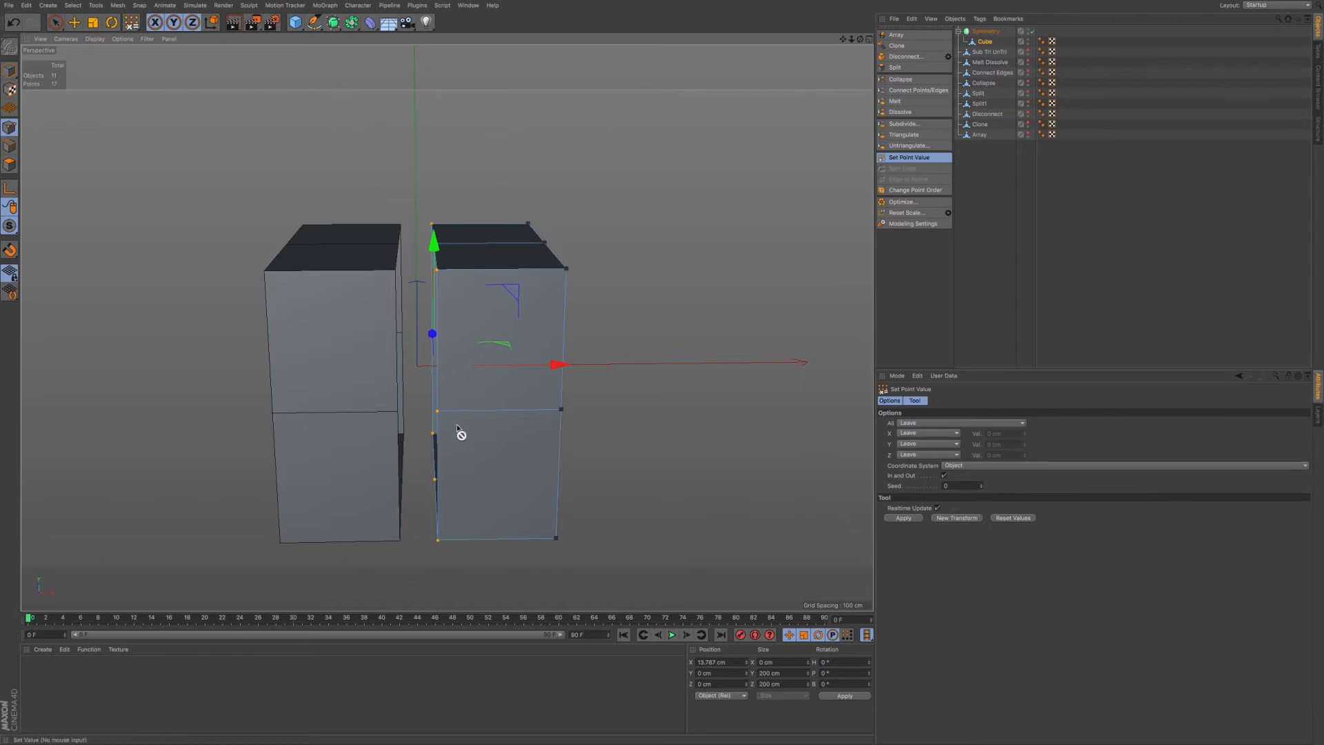
{"action": "mouse_move", "coordinate": [485, 412]}
{"action": "left_mouse_down"}
{"action": "mouse_move", "coordinate": [476, 430]}
{"action": "mouse_move", "coordinate": [482, 420]}
{"action": "left_mouse_up"}
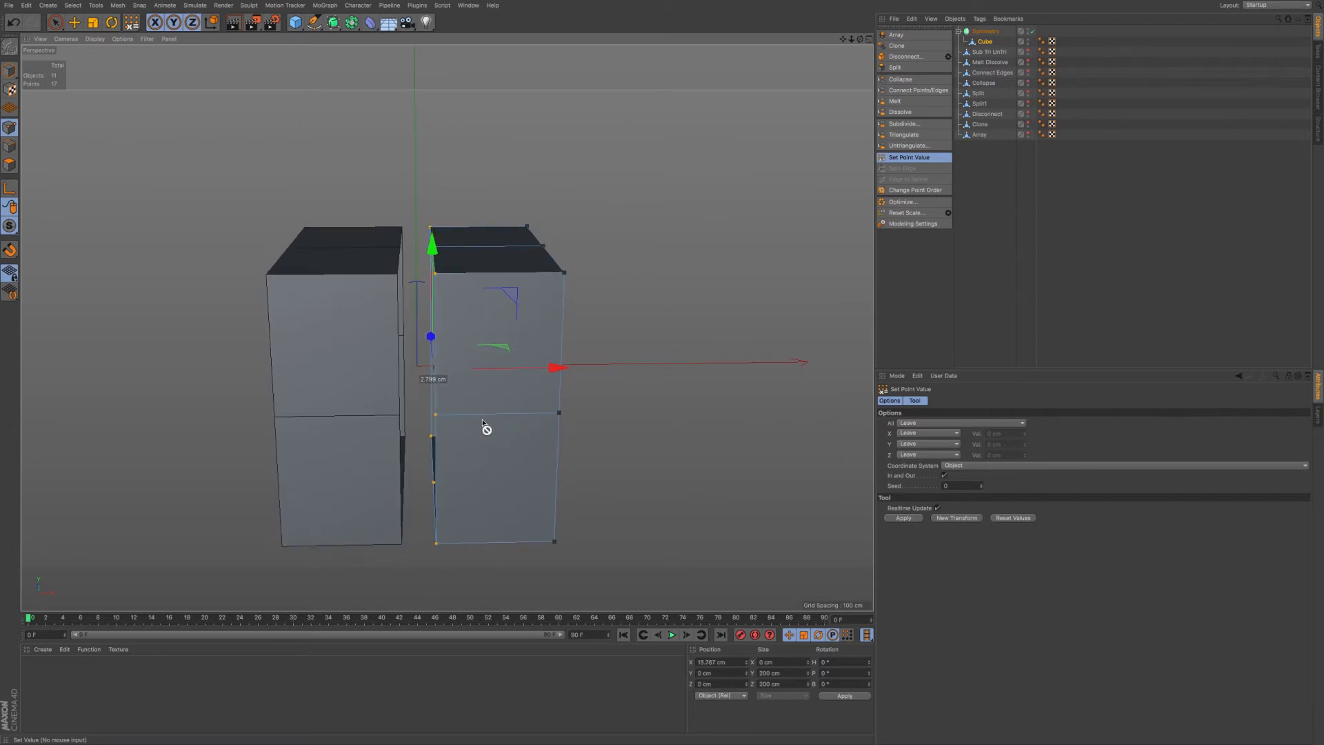
{"action": "key", "text": "super+z"}
{"action": "mouse_move", "coordinate": [491, 394]}
{"action": "left_mouse_down", "text": "alt"}
{"action": "mouse_move", "coordinate": [474, 417]}
{"action": "mouse_move", "coordinate": [491, 414]}
{"action": "mouse_move", "coordinate": [494, 435]}
{"action": "mouse_move", "coordinate": [498, 404]}
{"action": "mouse_move", "coordinate": [486, 401]}
{"action": "left_mouse_up", "text": "alt"}
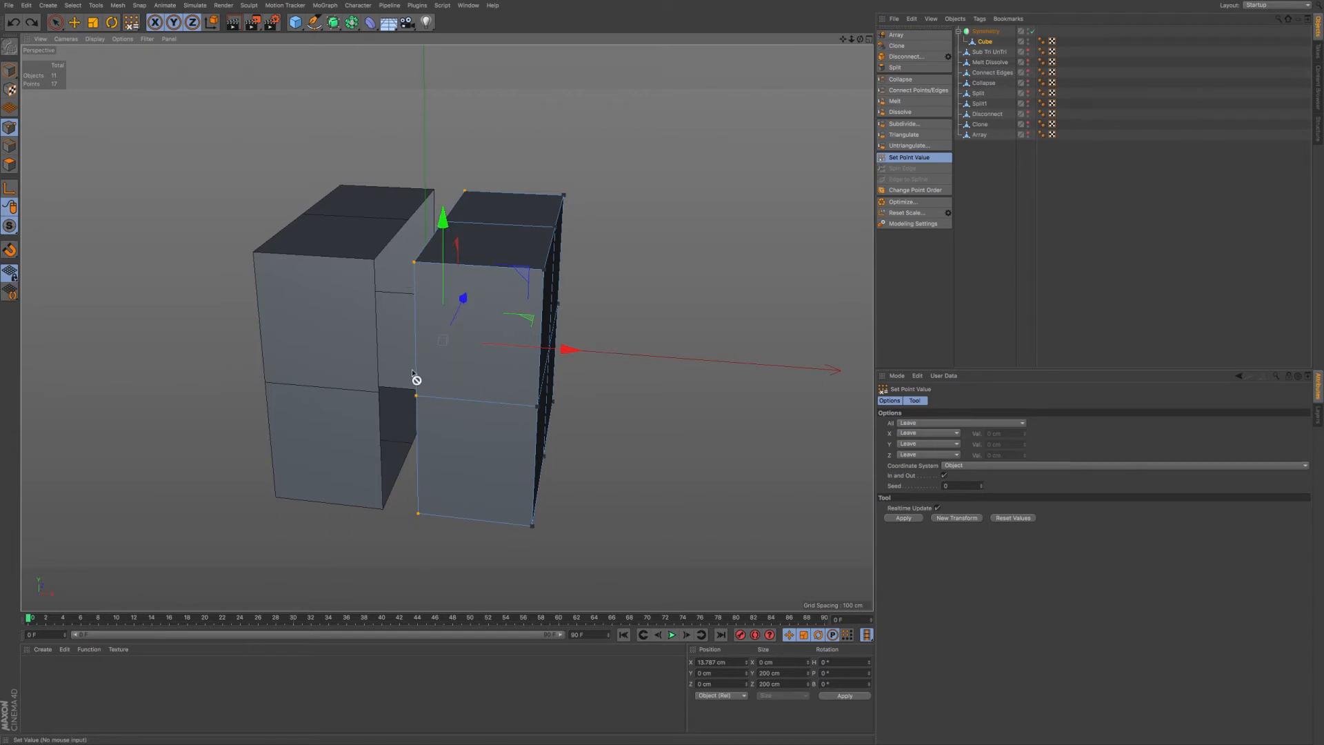
{"action": "left_click_drag", "start_coordinate": [428, 402], "coordinate": [449, 400], "text": "alt"}
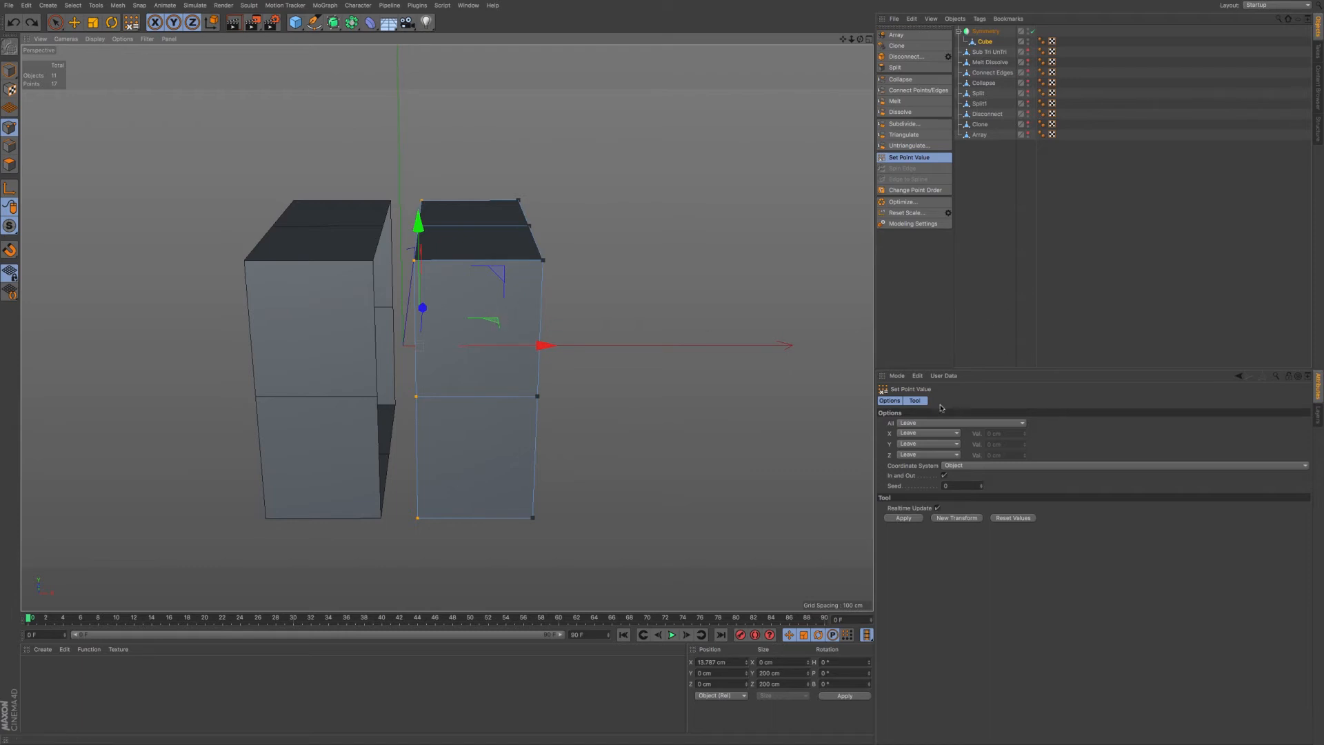
Set the X value of the selected seam points to 0 cm in the World coordinate system and apply it.
{"action": "left_click", "coordinate": [926, 433]}
{"action": "left_click", "coordinate": [915, 449]}
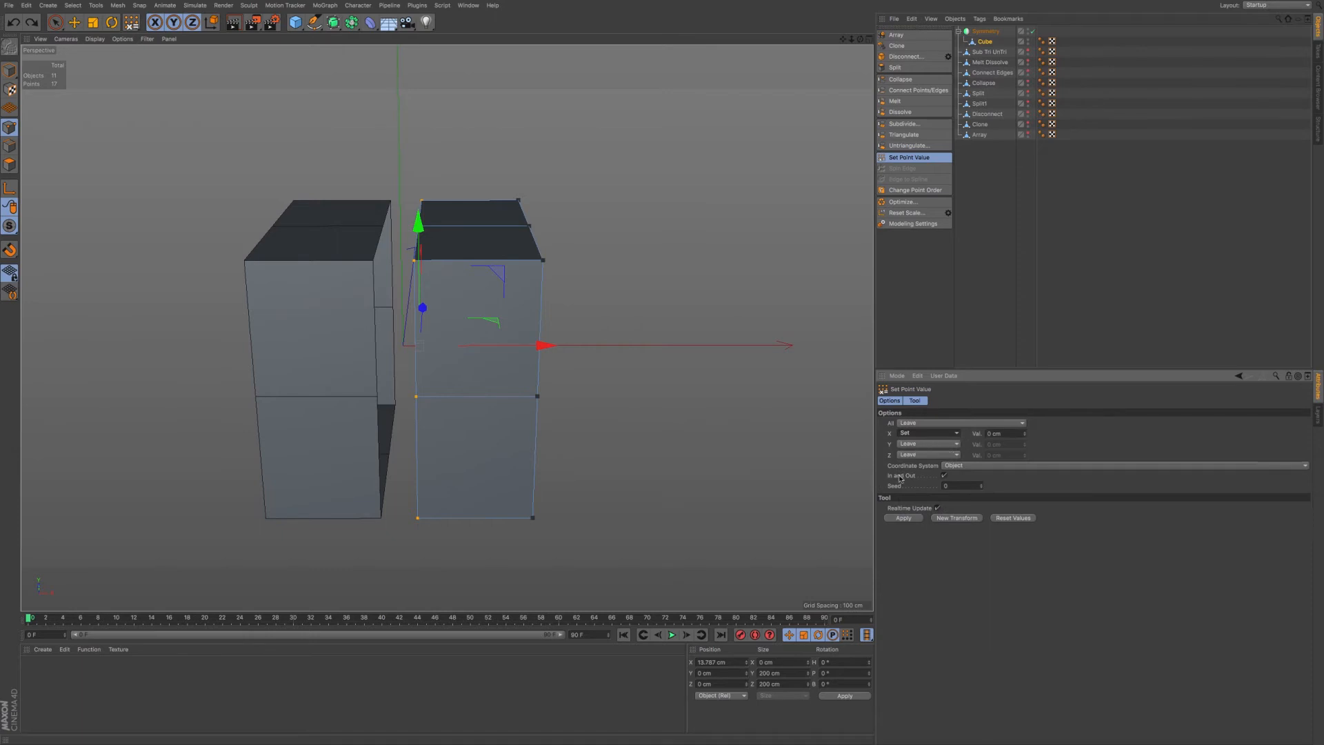
{"action": "left_click", "coordinate": [951, 466]}
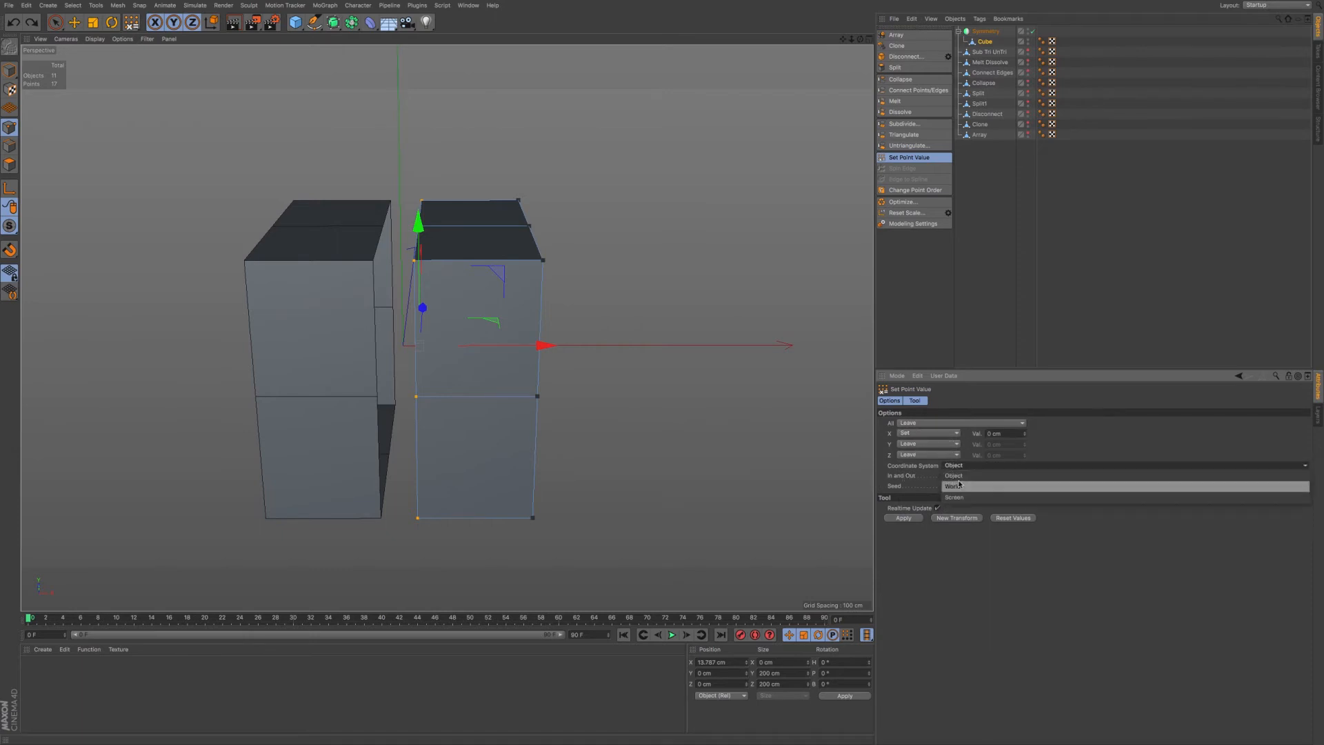
{"action": "left_click", "coordinate": [959, 487]}
{"action": "left_click", "coordinate": [905, 518]}
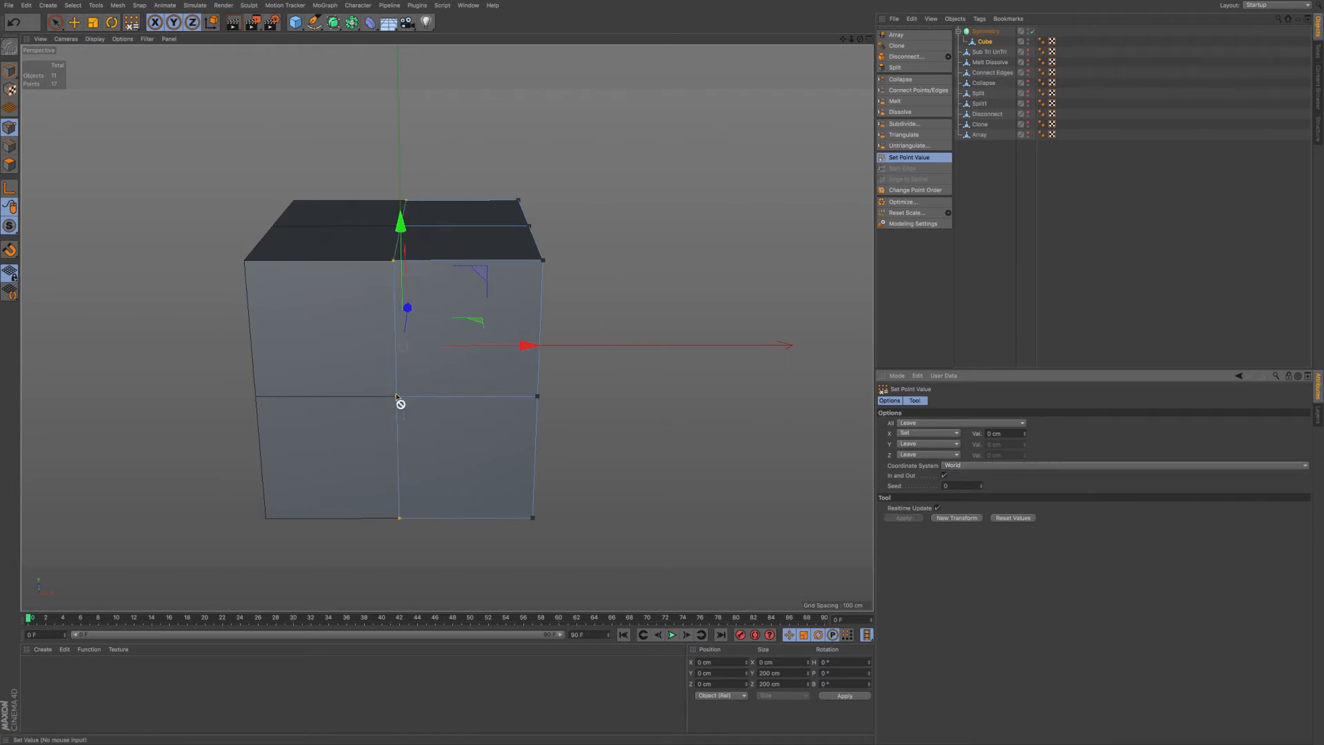
{"action": "left_click_drag", "start_coordinate": [395, 471], "coordinate": [475, 412], "text": "alt"}
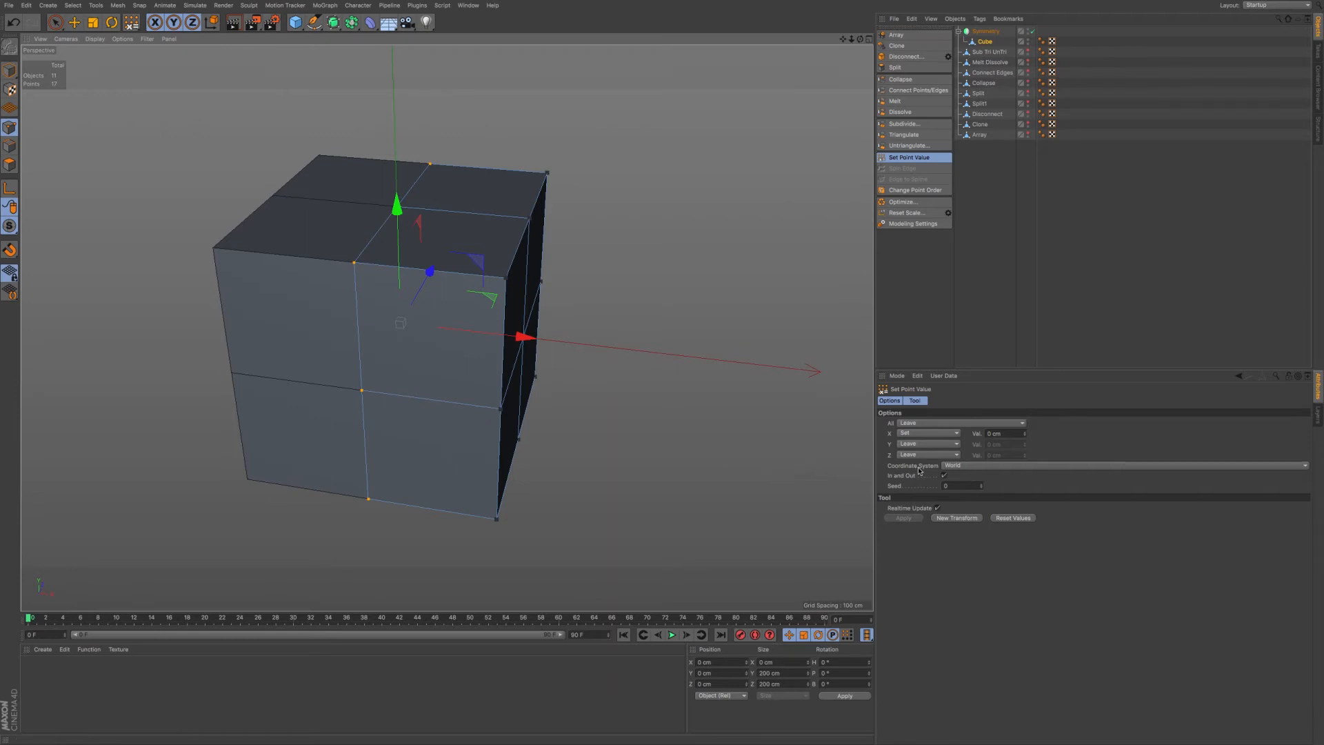
Rename the Symmetry object to "Set Point Value Sym" and hide it in the viewport.
{"action": "left_click", "coordinate": [989, 32]}
{"action": "double_click", "coordinate": [989, 32]}
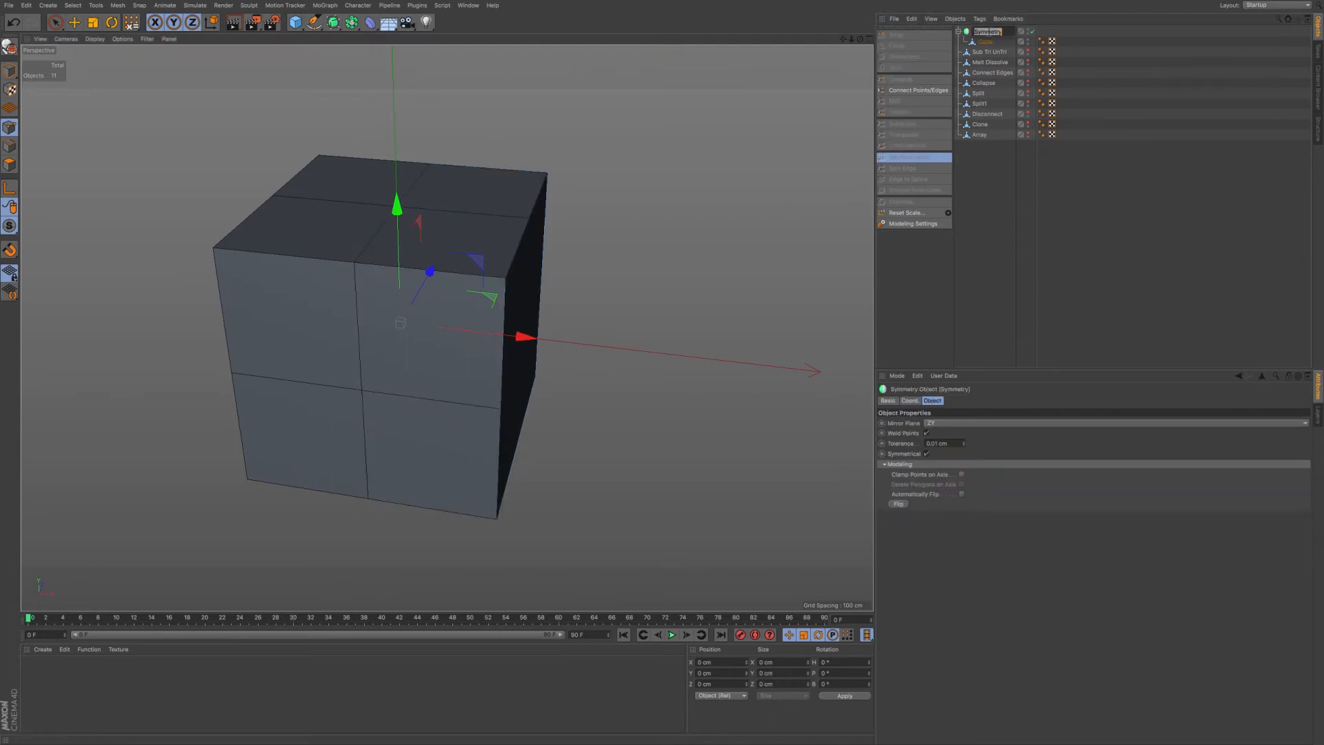
{"action": "type", "text": "Sym"}
{"action": "key", "text": "Return"}
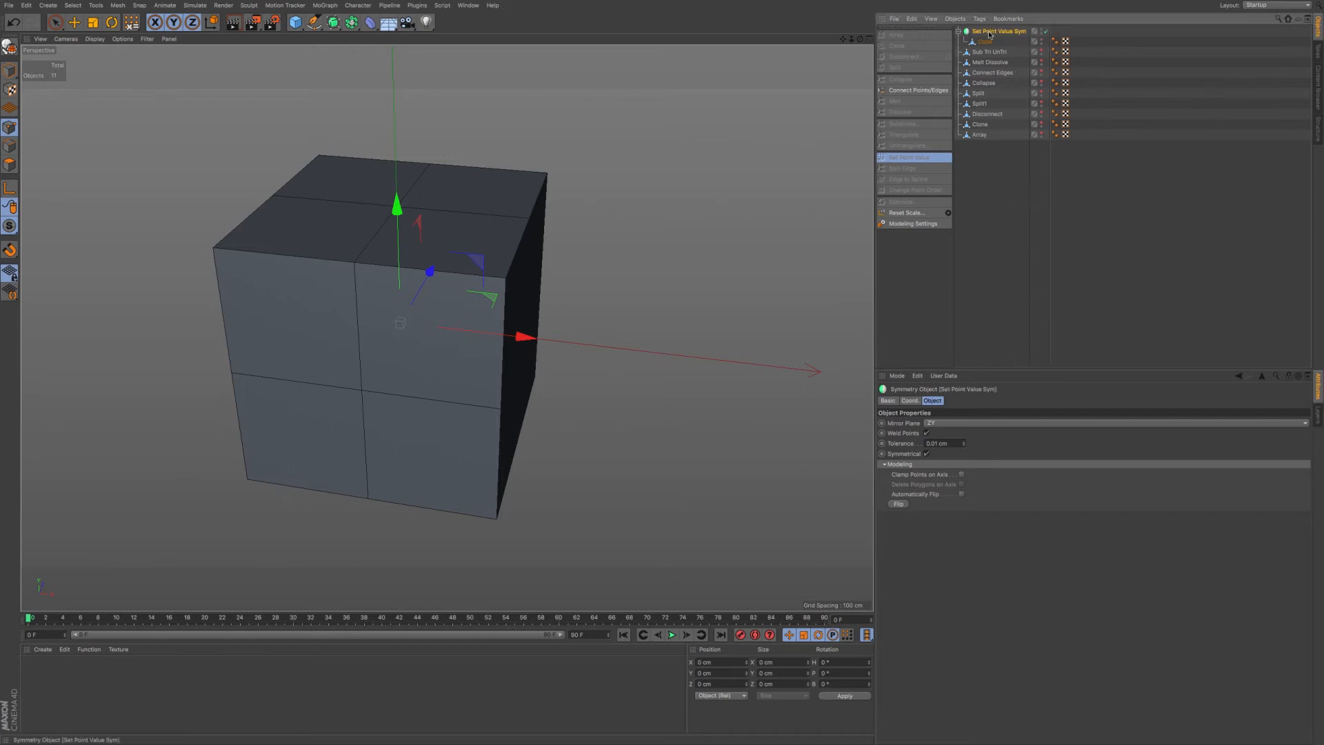
{"action": "left_click", "coordinate": [1043, 32]}
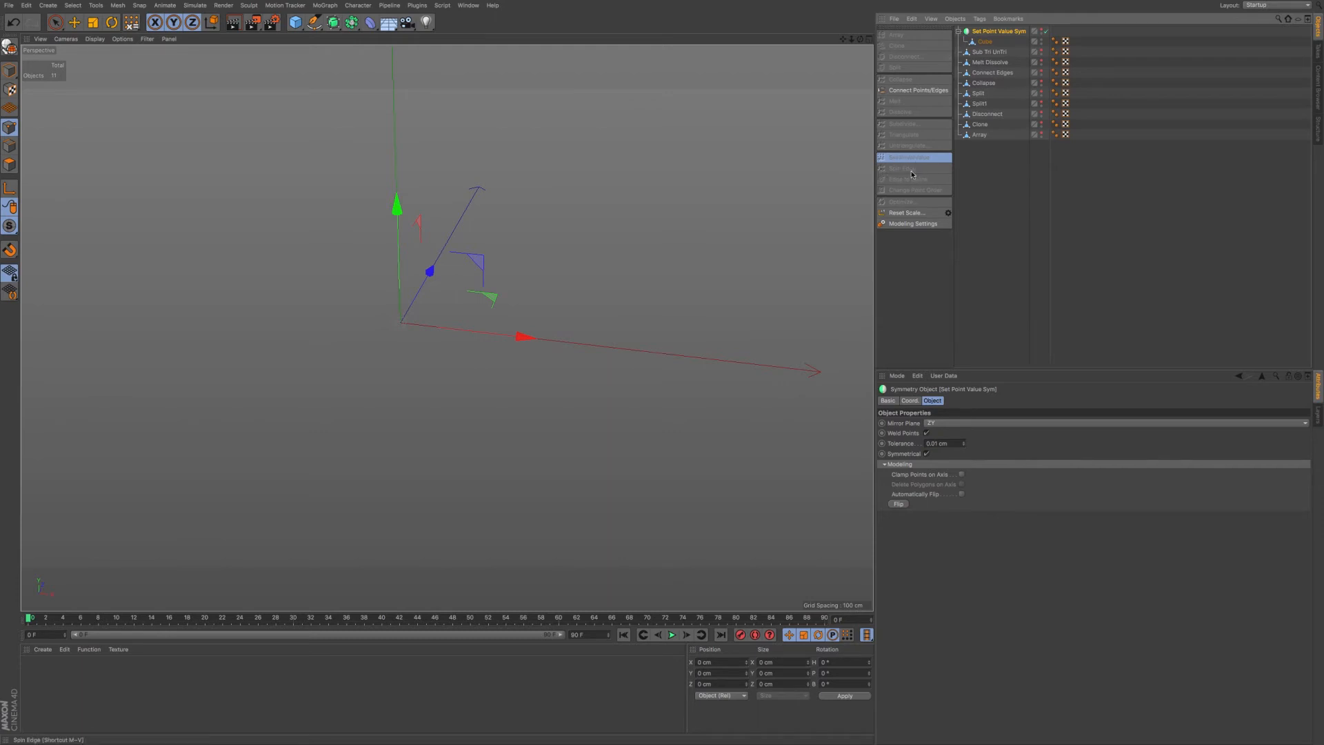
Add a Plane with 5 width segments and 5 height segments and convert it to an editable polygon object.
{"action": "left_click", "coordinate": [295, 23]}
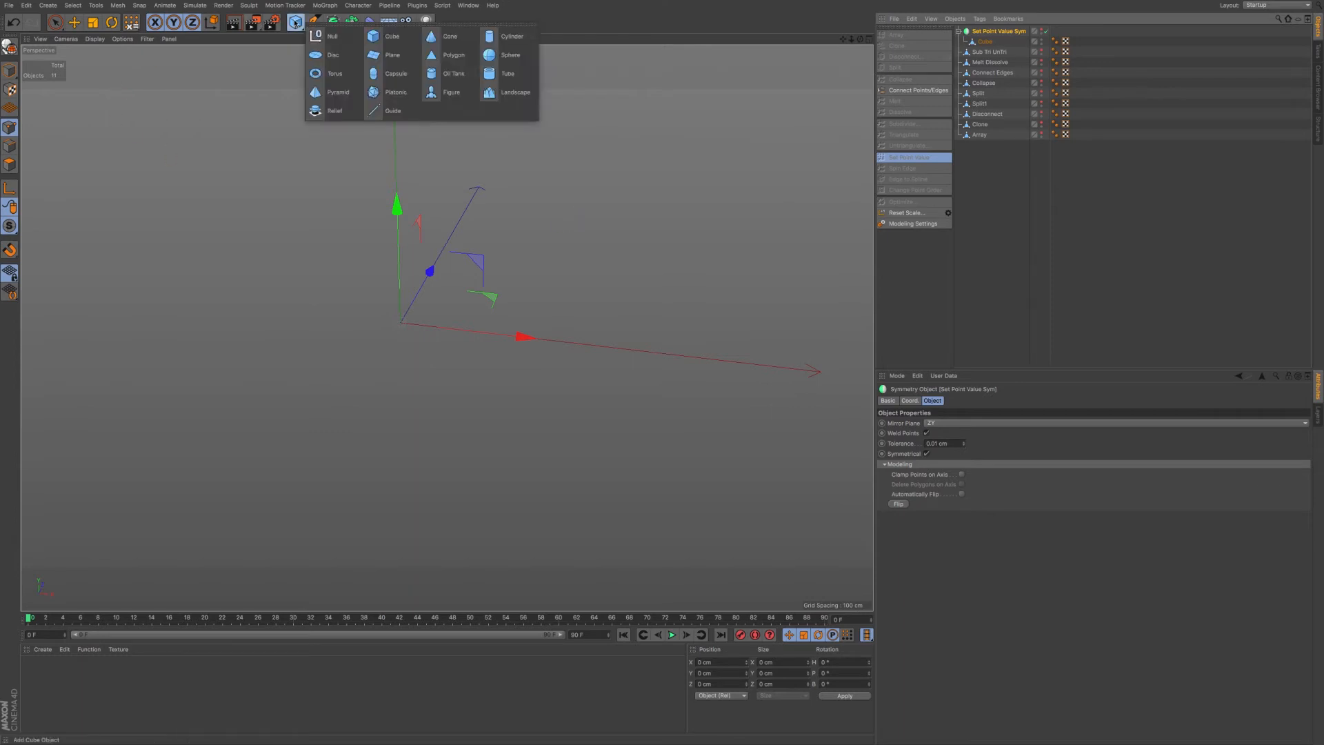
{"action": "left_click", "coordinate": [387, 55]}
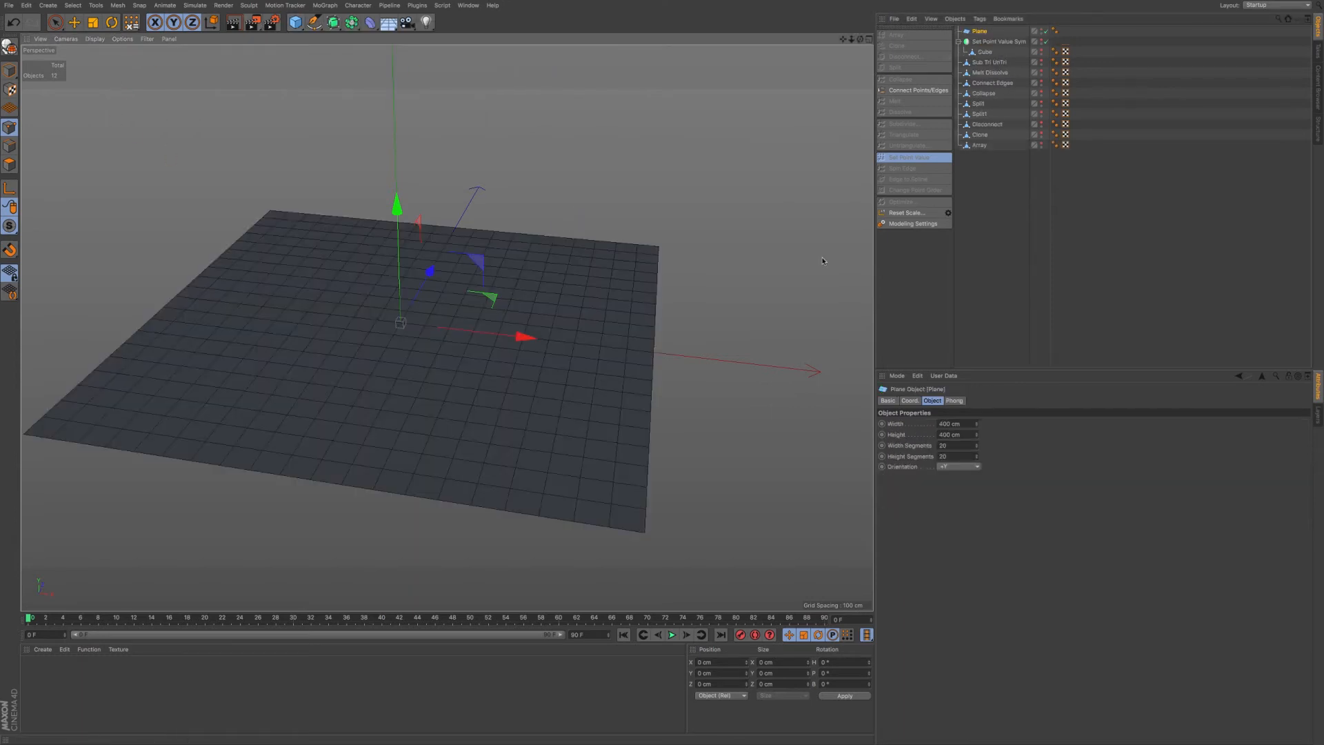
{"action": "left_click", "coordinate": [953, 446]}
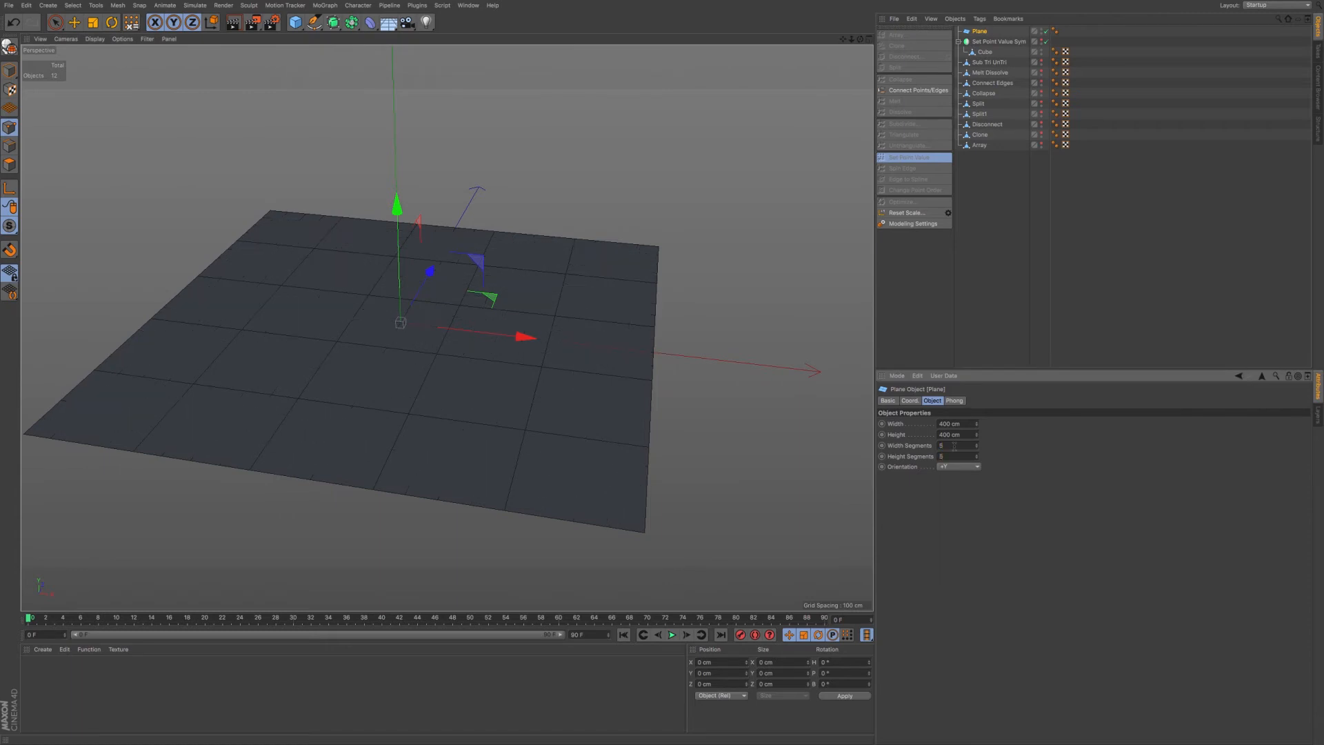
{"action": "left_click", "coordinate": [10, 46]}
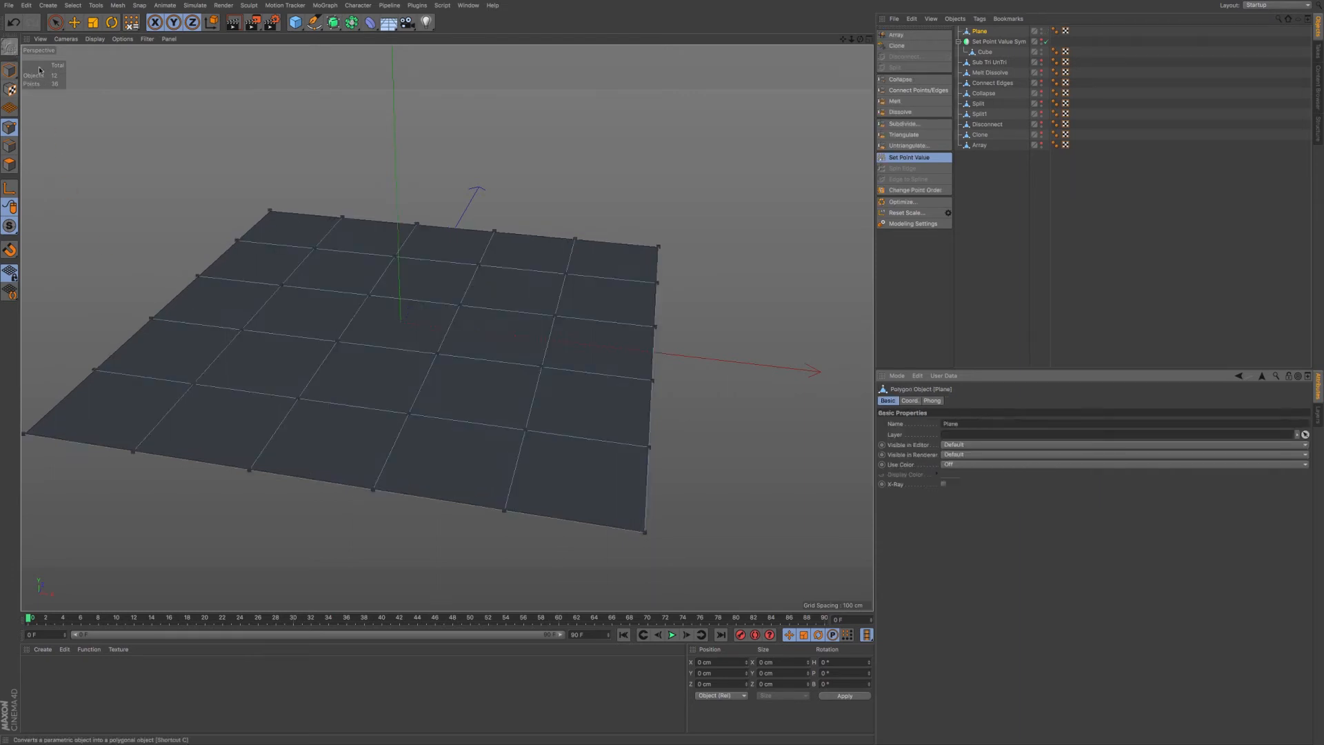
Select one interior horizontal edge near the Plane's center and spin it until it runs diagonally across its two adjoining polygons.
{"action": "left_click", "coordinate": [10, 146]}
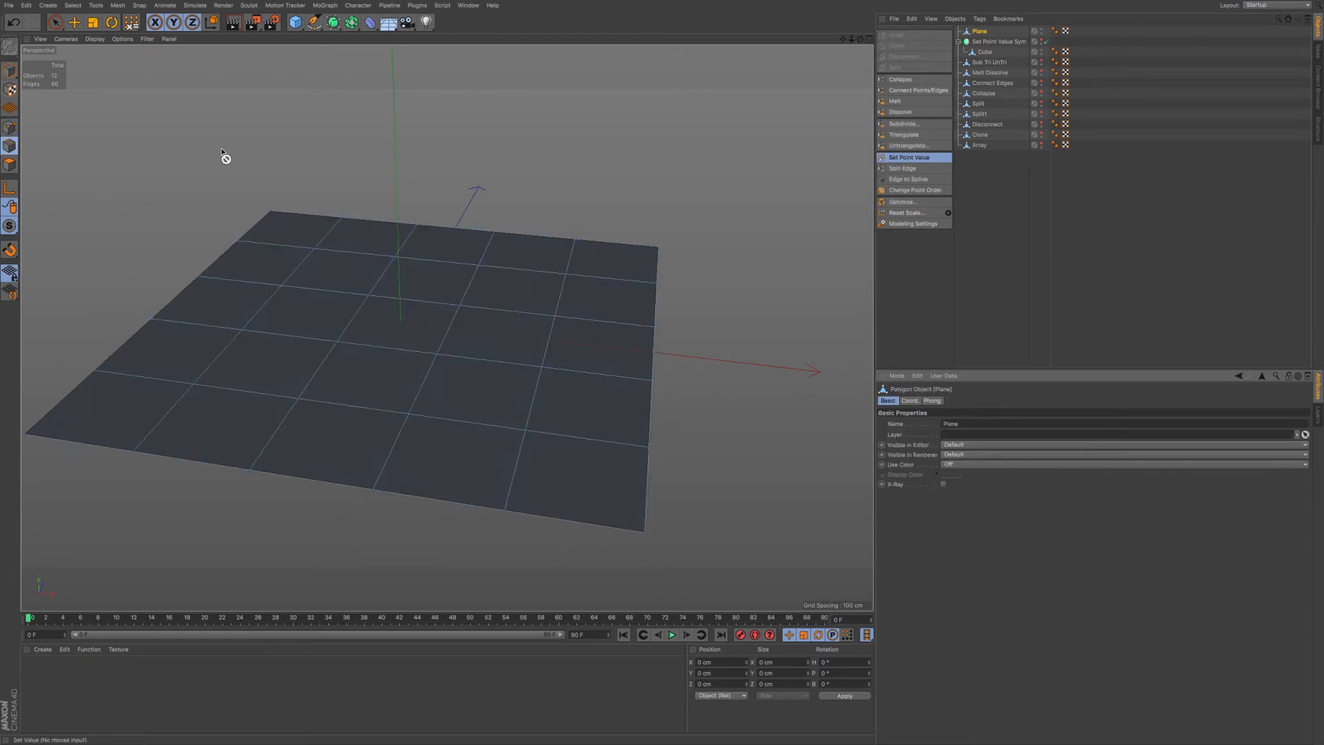
{"action": "left_click", "coordinate": [56, 23]}
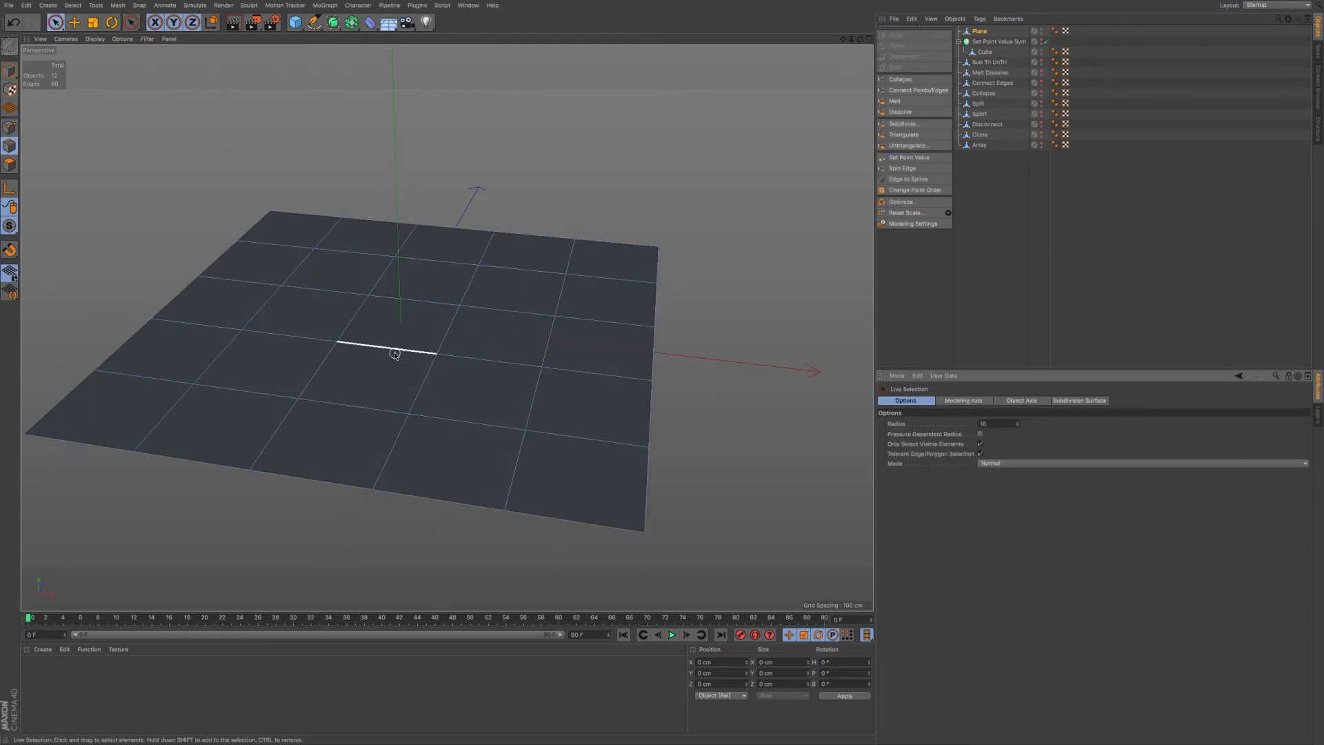
{"action": "left_click", "coordinate": [396, 350]}
{"action": "left_click_drag", "start_coordinate": [424, 407], "coordinate": [484, 469], "text": "alt"}
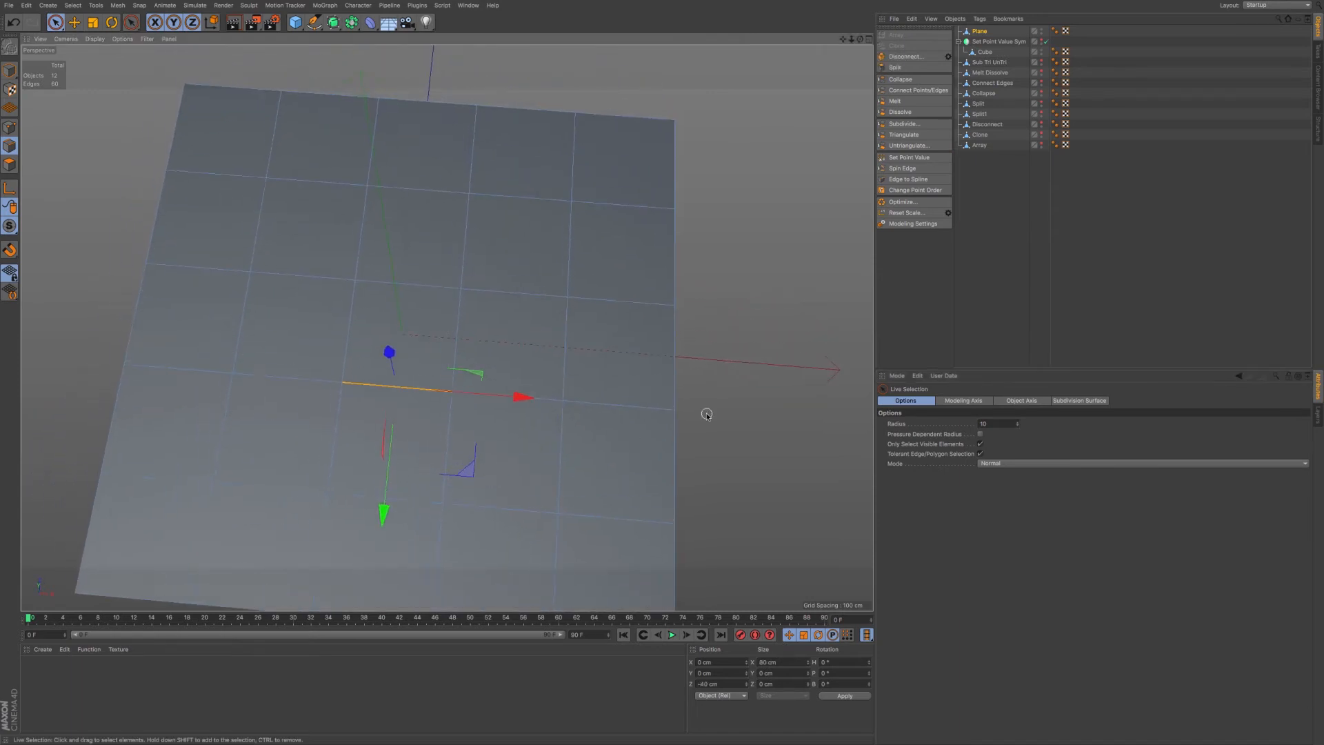
{"action": "left_click", "coordinate": [916, 170]}
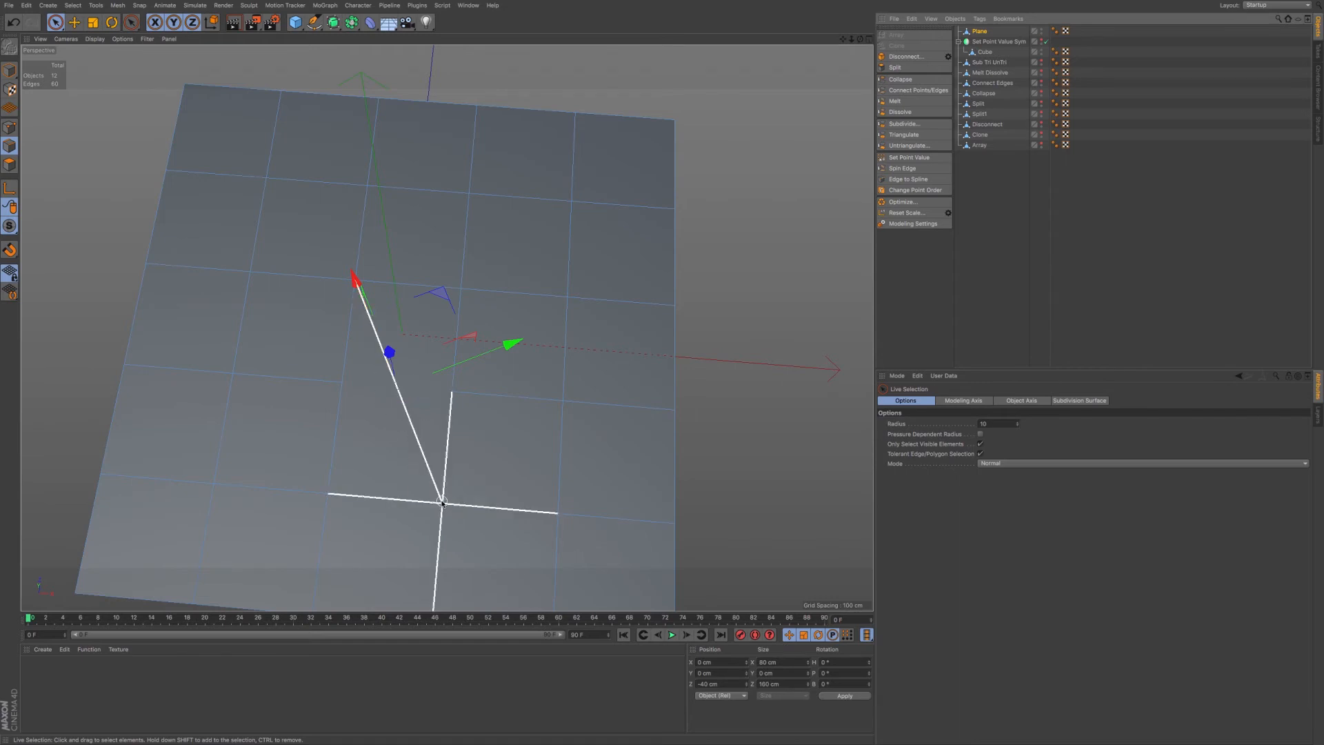
{"action": "left_click", "coordinate": [914, 169]}
{"action": "left_click", "coordinate": [914, 169]}
{"action": "left_click", "coordinate": [915, 169]}
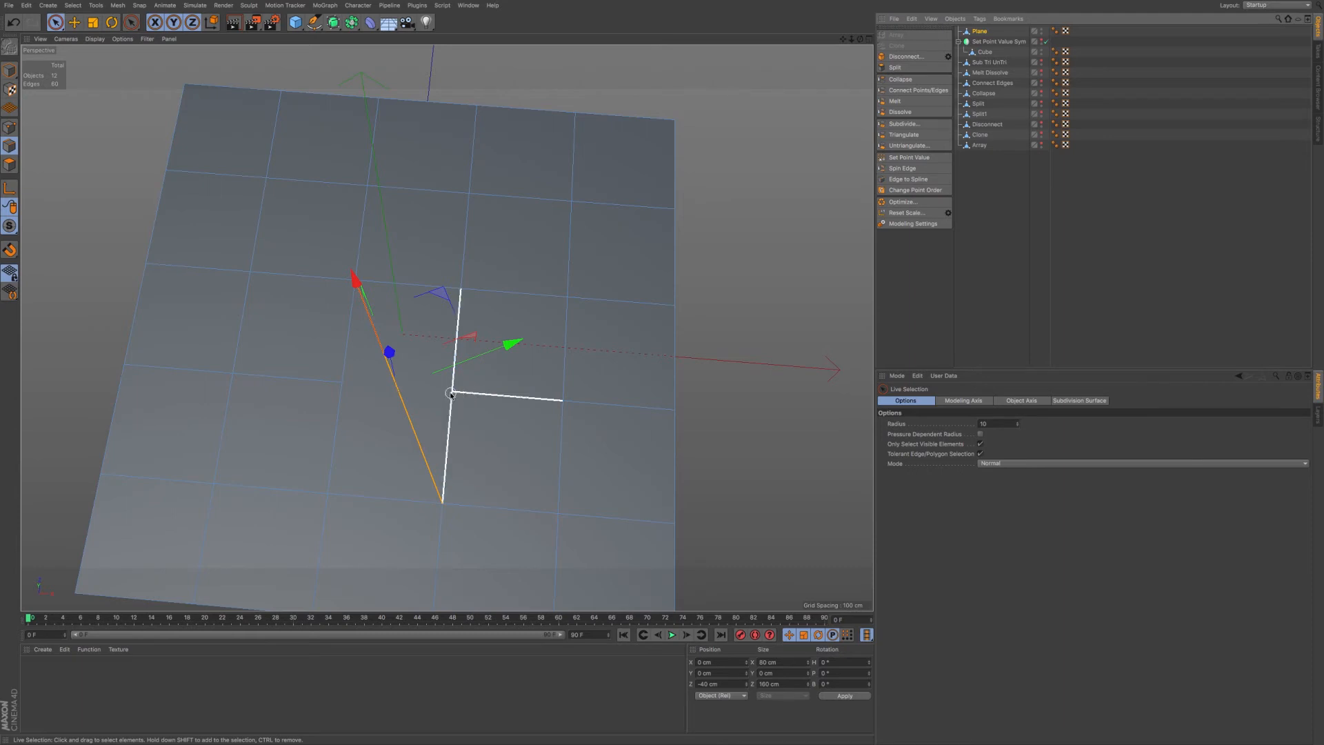
Select the point beside the spun edge in point mode and move it along X to about 79.8 cm.
{"action": "key", "text": "Return"}
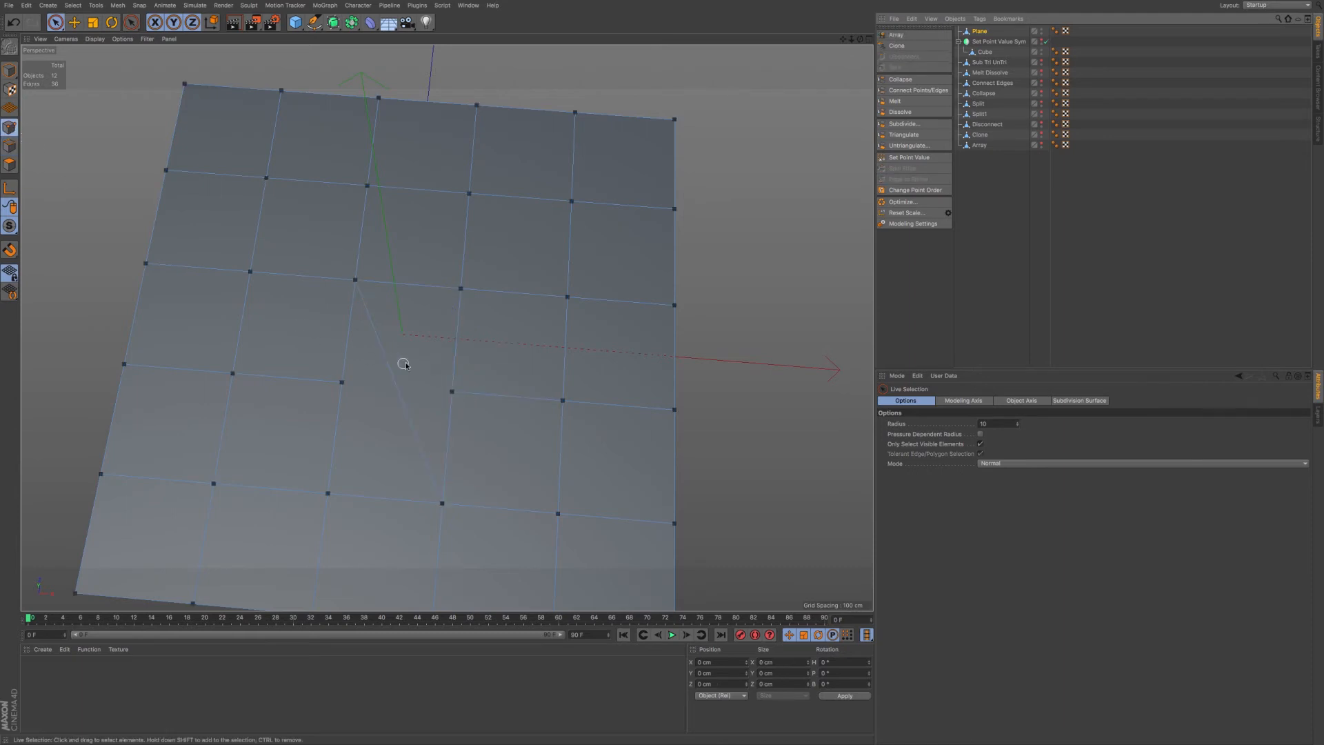
{"action": "left_click", "coordinate": [450, 392]}
{"action": "left_click_drag", "start_coordinate": [572, 402], "coordinate": [632, 404]}
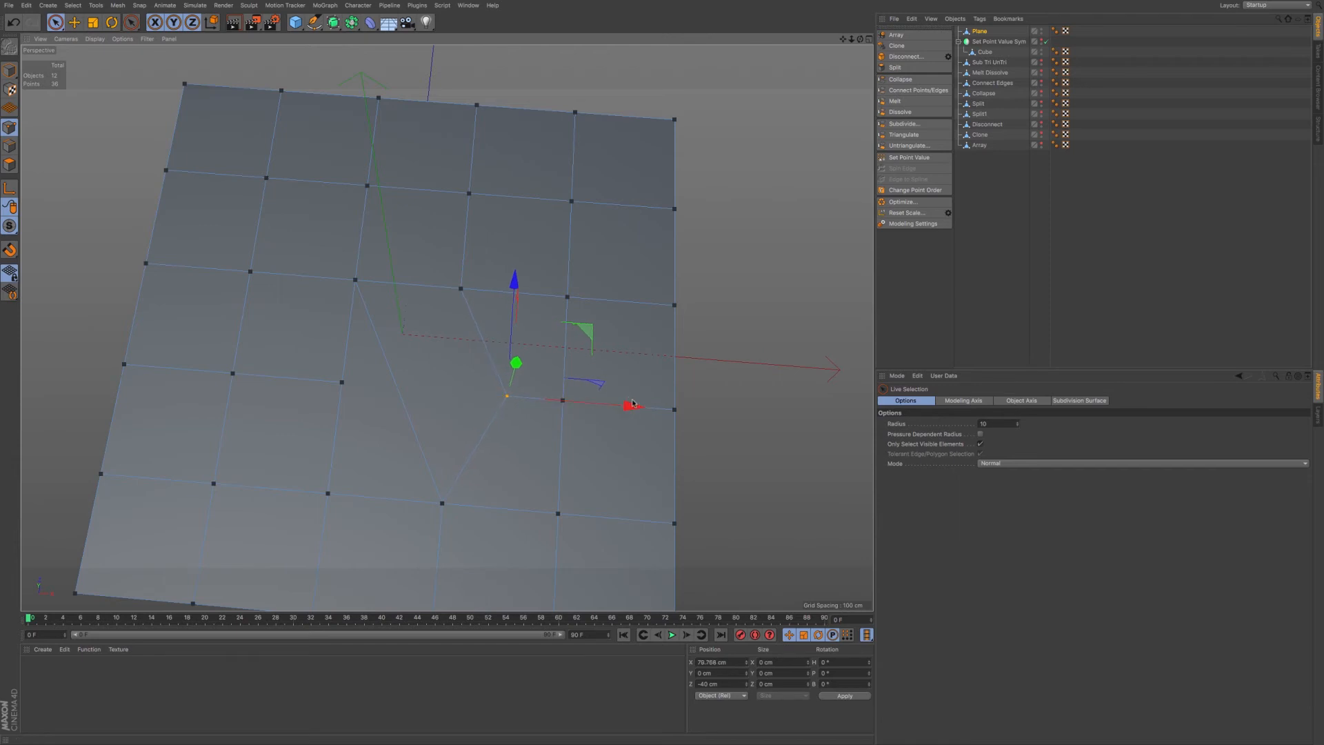
Move the point beneath the spun area to about X 93.7 cm, Z -133.7 cm, and shift the point above it outward along X.
{"action": "left_click", "coordinate": [557, 518]}
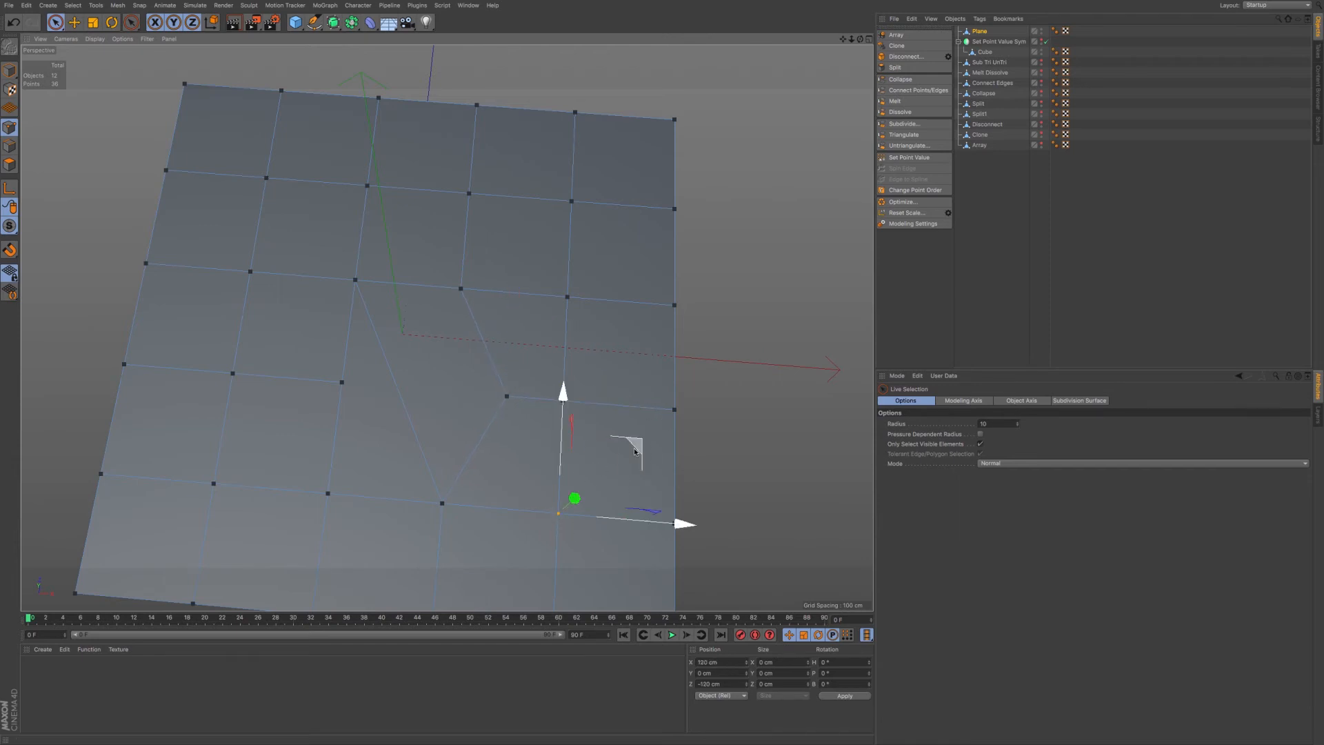
{"action": "left_click_drag", "start_coordinate": [619, 460], "coordinate": [592, 466]}
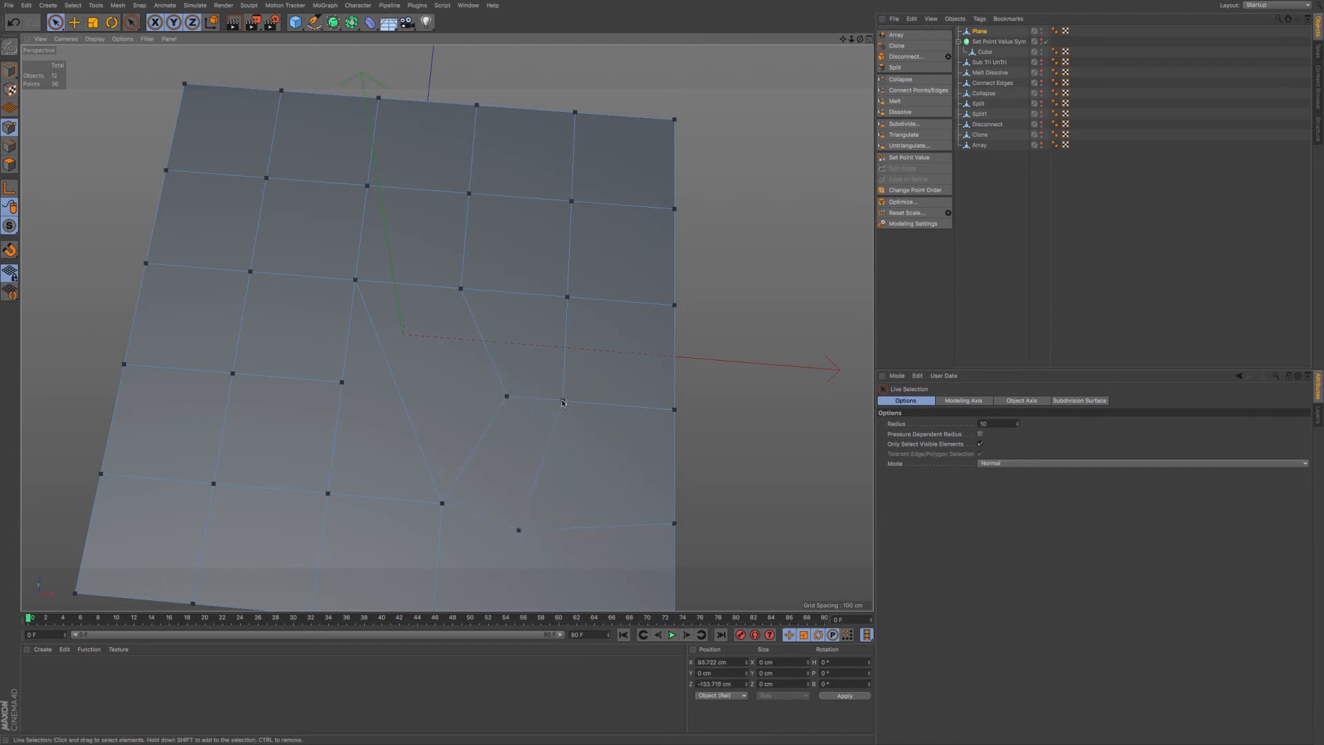
{"action": "left_click", "coordinate": [564, 402]}
{"action": "left_click_drag", "start_coordinate": [695, 413], "coordinate": [744, 415]}
{"action": "left_click", "coordinate": [670, 462]}
In edge mode, select the horizontal edge one row above the first reshaped area and spin it into a diagonal with Spin Edge.
{"action": "left_click", "coordinate": [10, 146]}
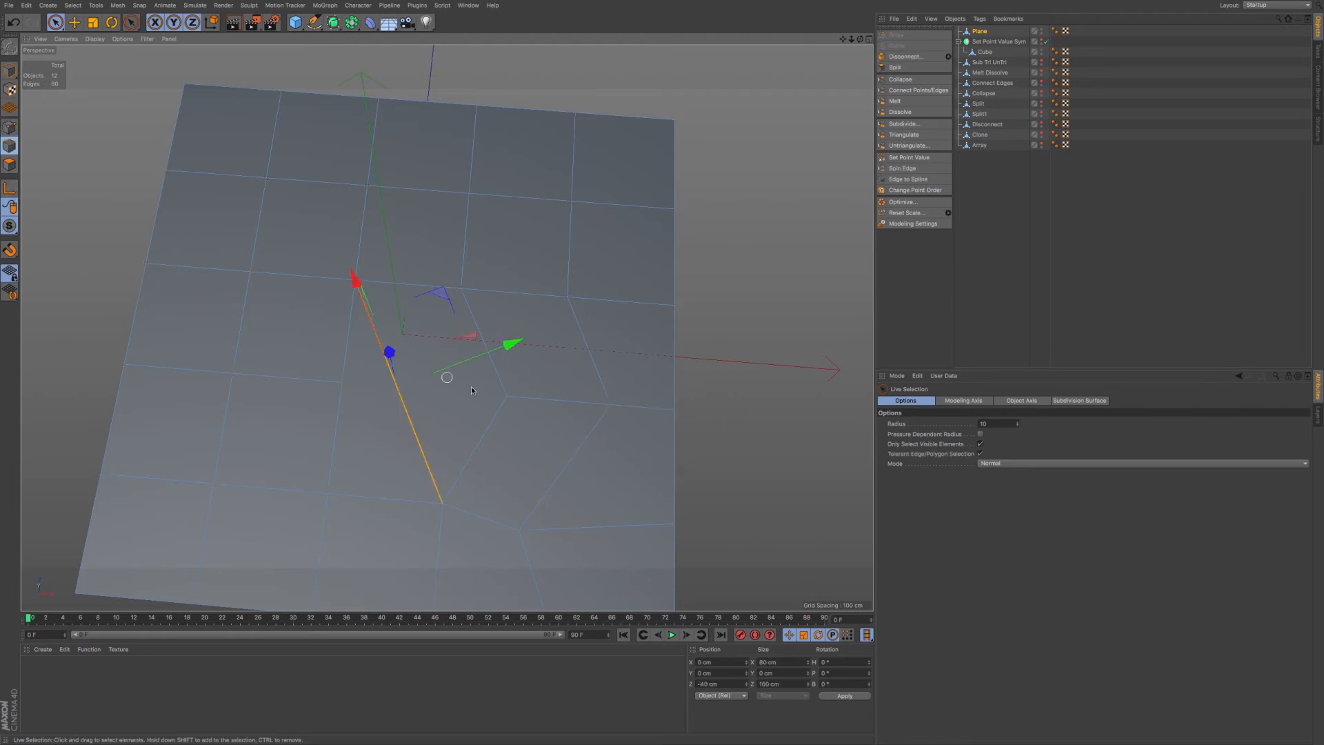
{"action": "left_click", "coordinate": [672, 476]}
{"action": "left_click", "coordinate": [557, 482]}
{"action": "left_click", "coordinate": [476, 450]}
{"action": "left_click", "coordinate": [416, 285]}
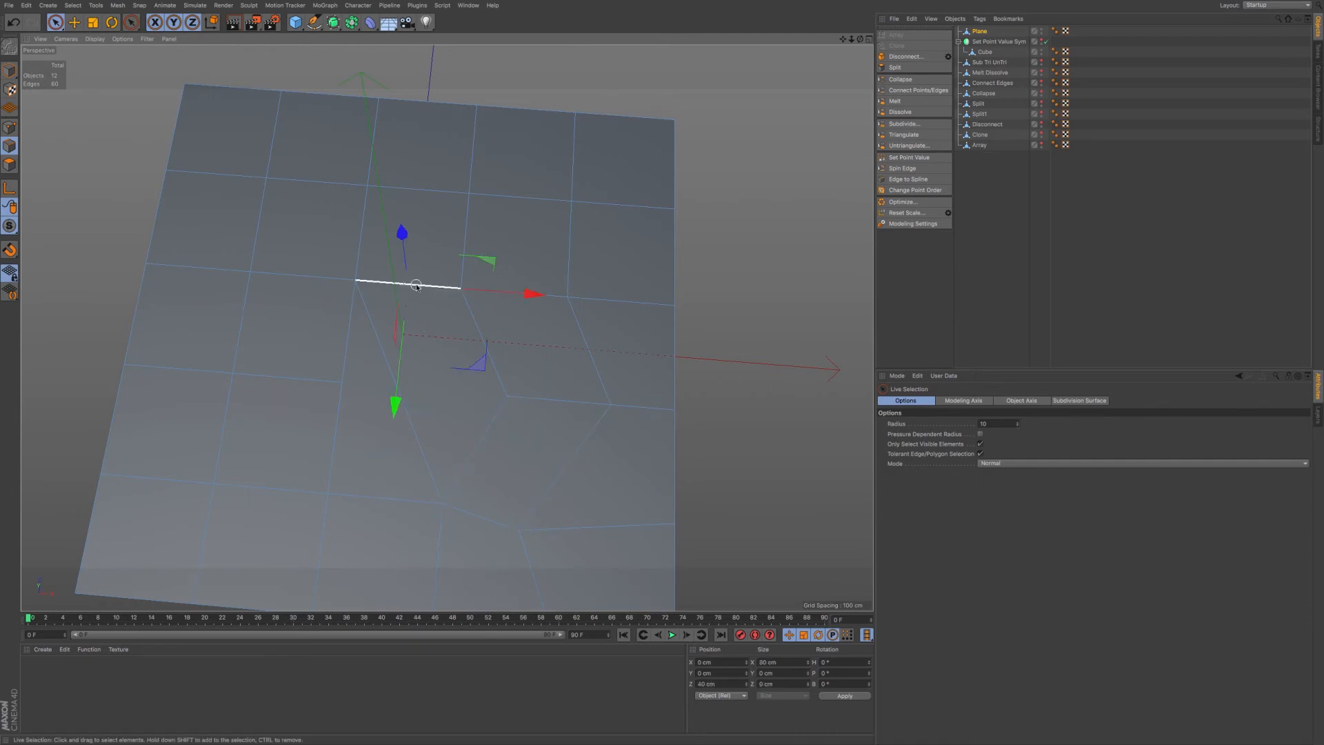
{"action": "left_click", "coordinate": [428, 193]}
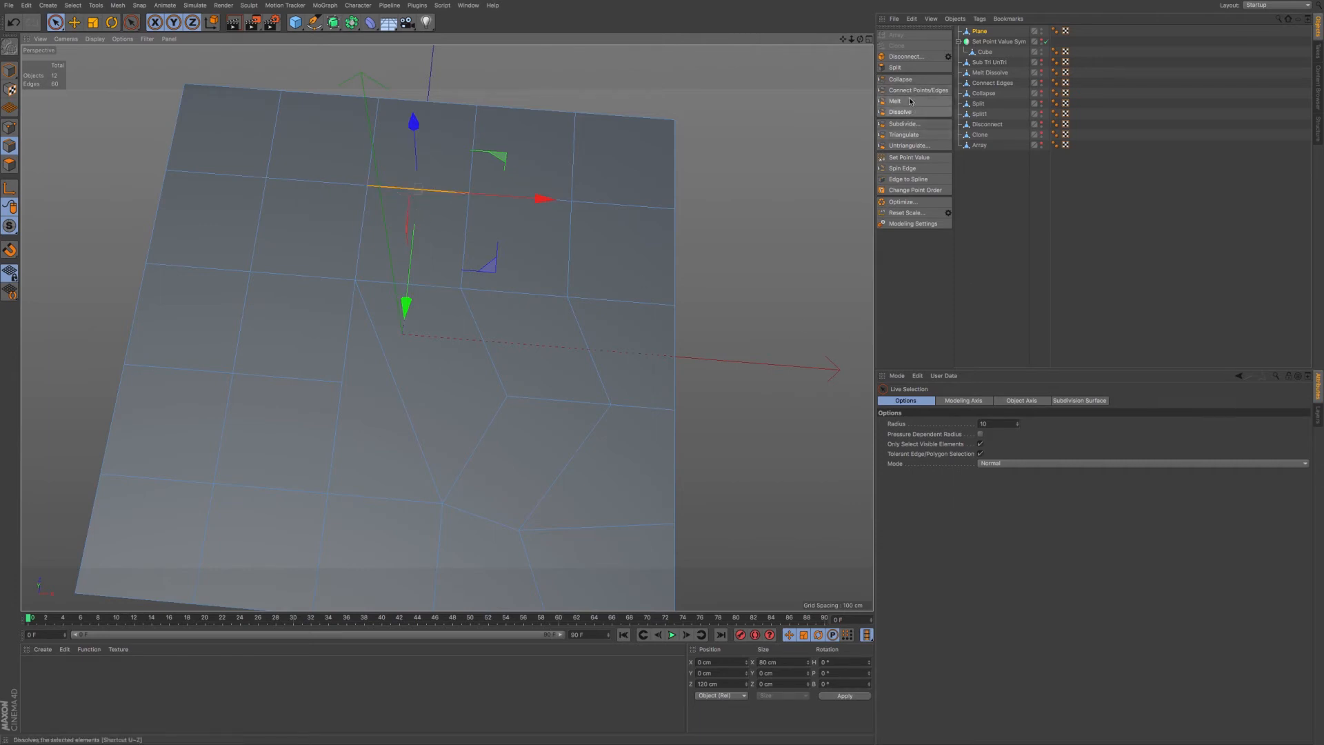
{"action": "left_click", "coordinate": [904, 168]}
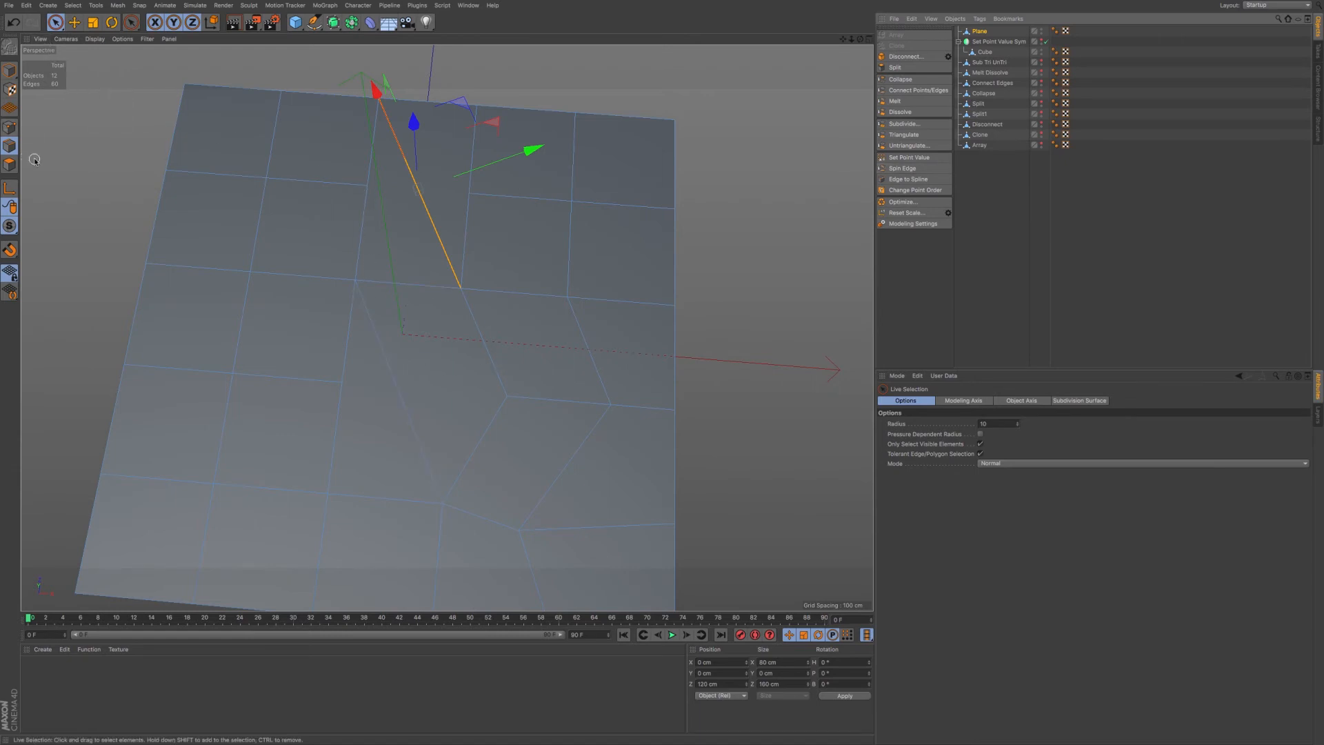
In polygon mode, loop-select the polygons that bend along the two spun edges from the Plane's upper corner to its far side.
{"action": "key", "text": "u"}
{"action": "key", "text": "l"}
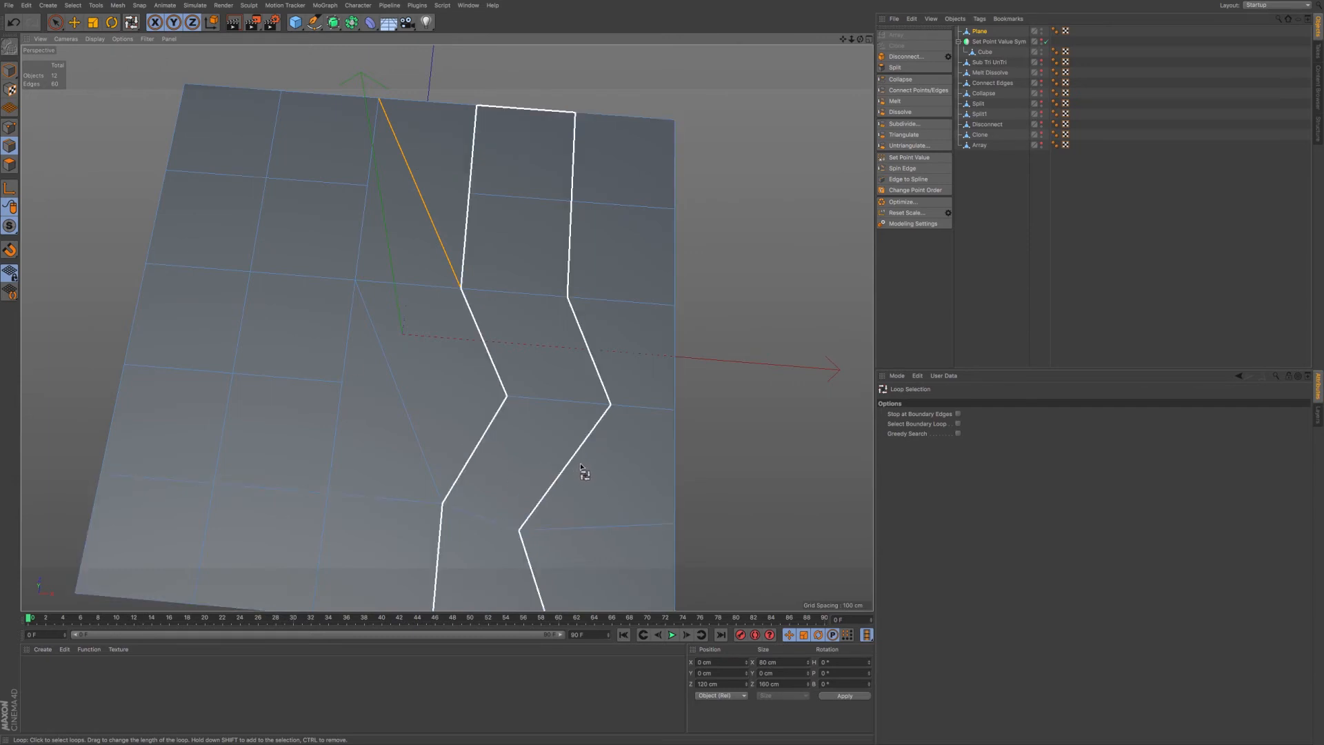
{"action": "left_click", "coordinate": [10, 164]}
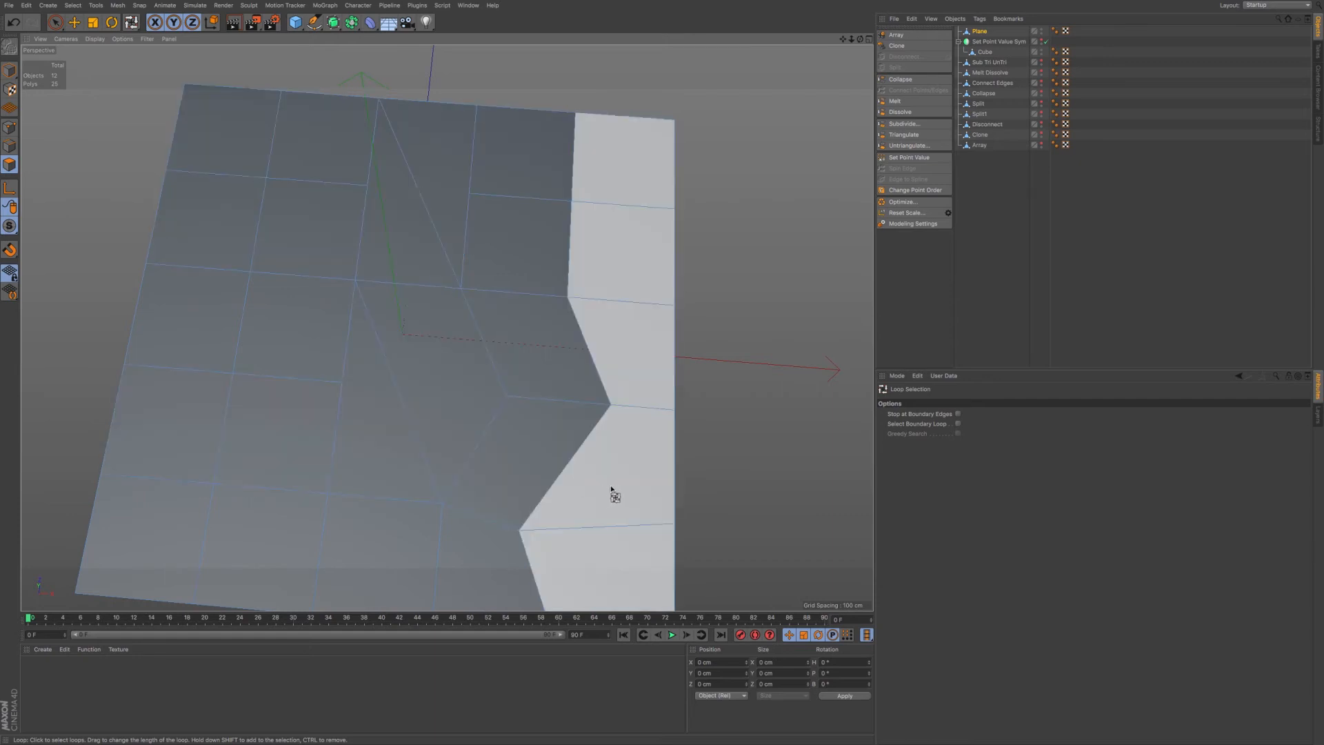
{"action": "left_click", "coordinate": [667, 484]}
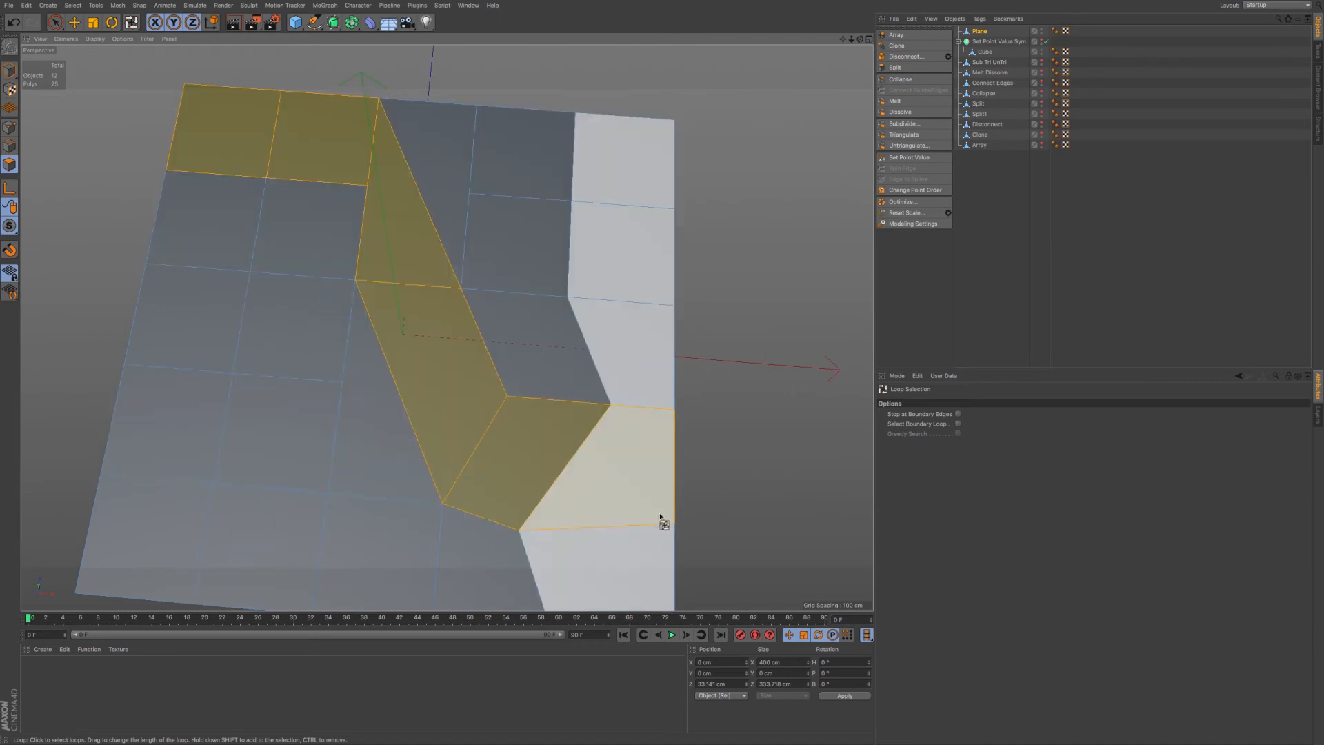
Rename the Plane object to "Spin Edge" and hide it in the viewport.
{"action": "left_click", "coordinate": [982, 32]}
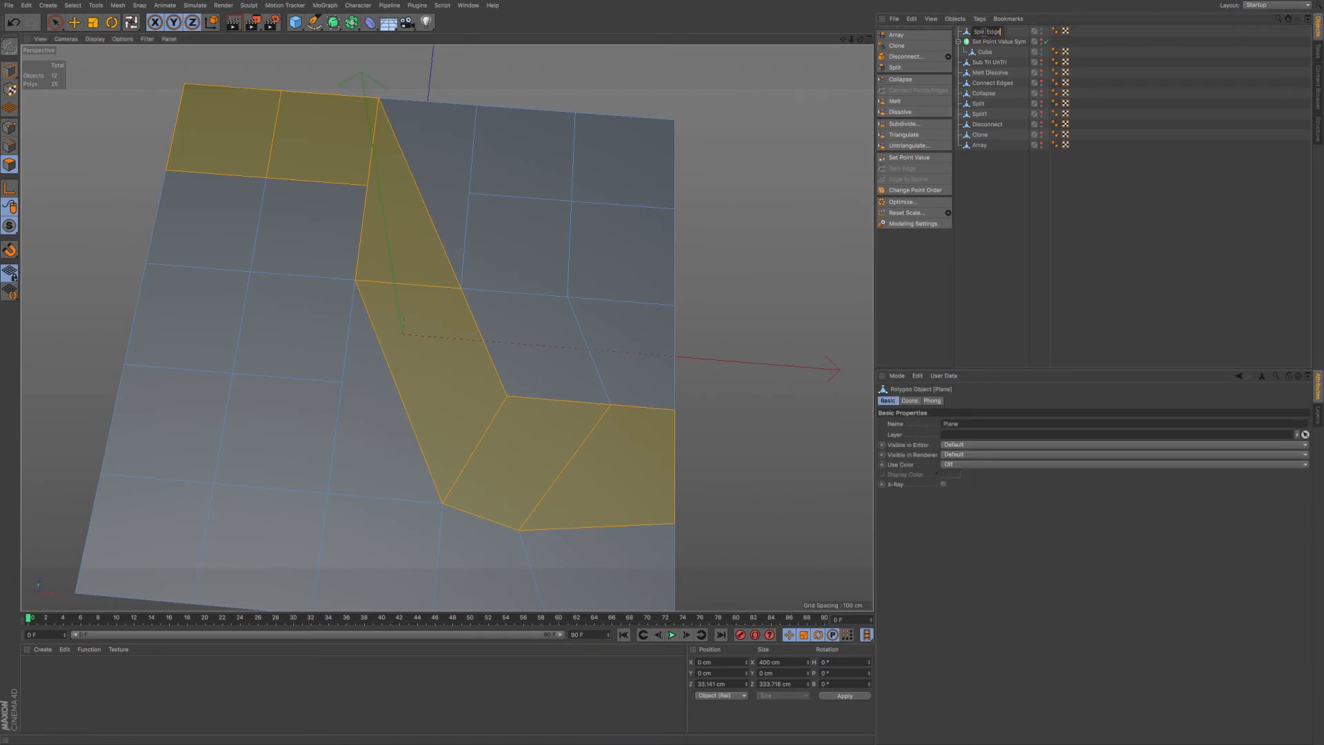
{"action": "key", "text": "Return"}
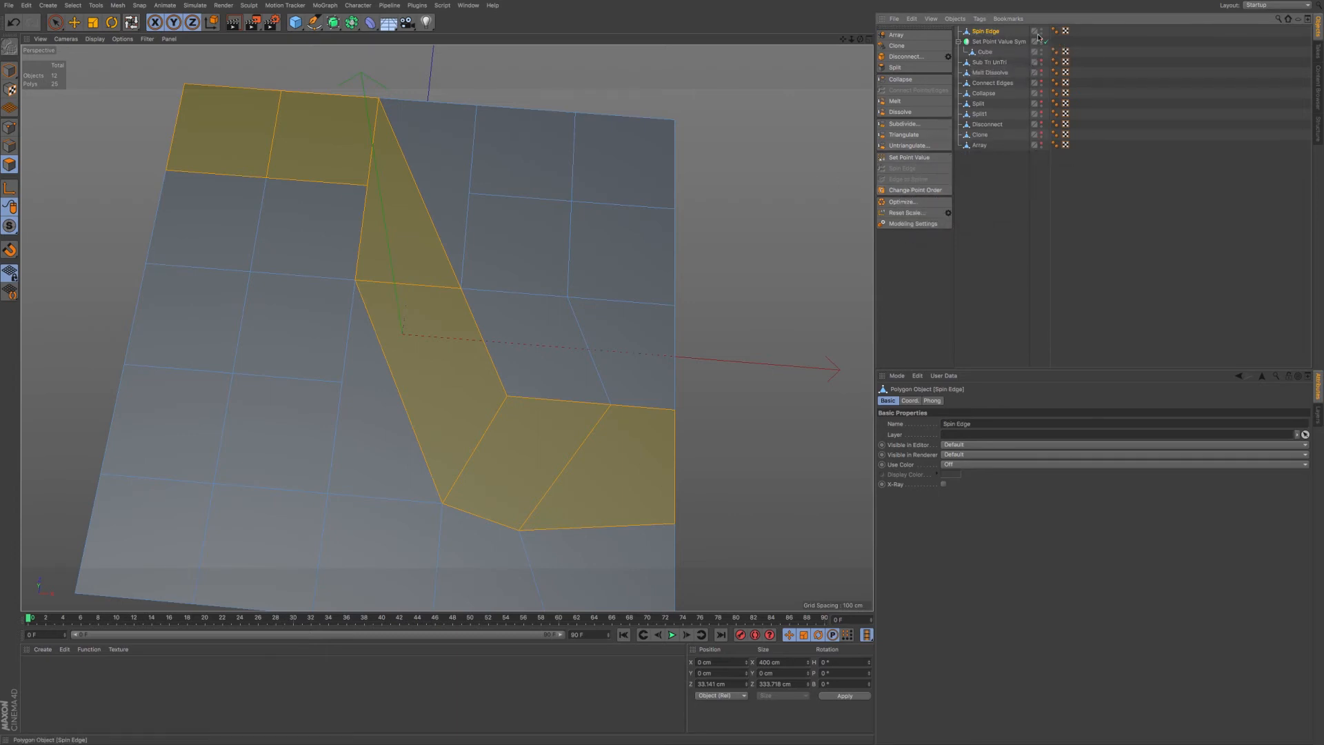
{"action": "double_click", "coordinate": [1042, 30]}
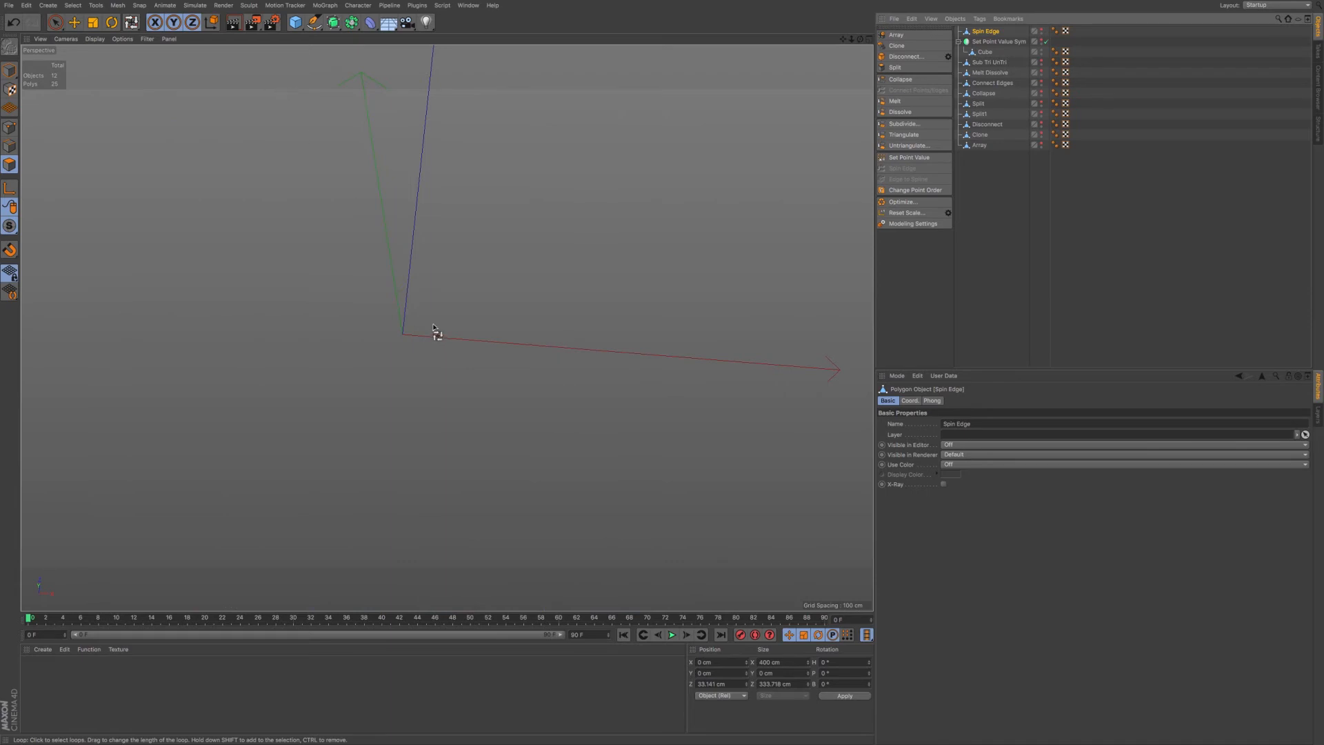
Add a Sphere primitive to the scene.
{"action": "left_click", "coordinate": [295, 22]}
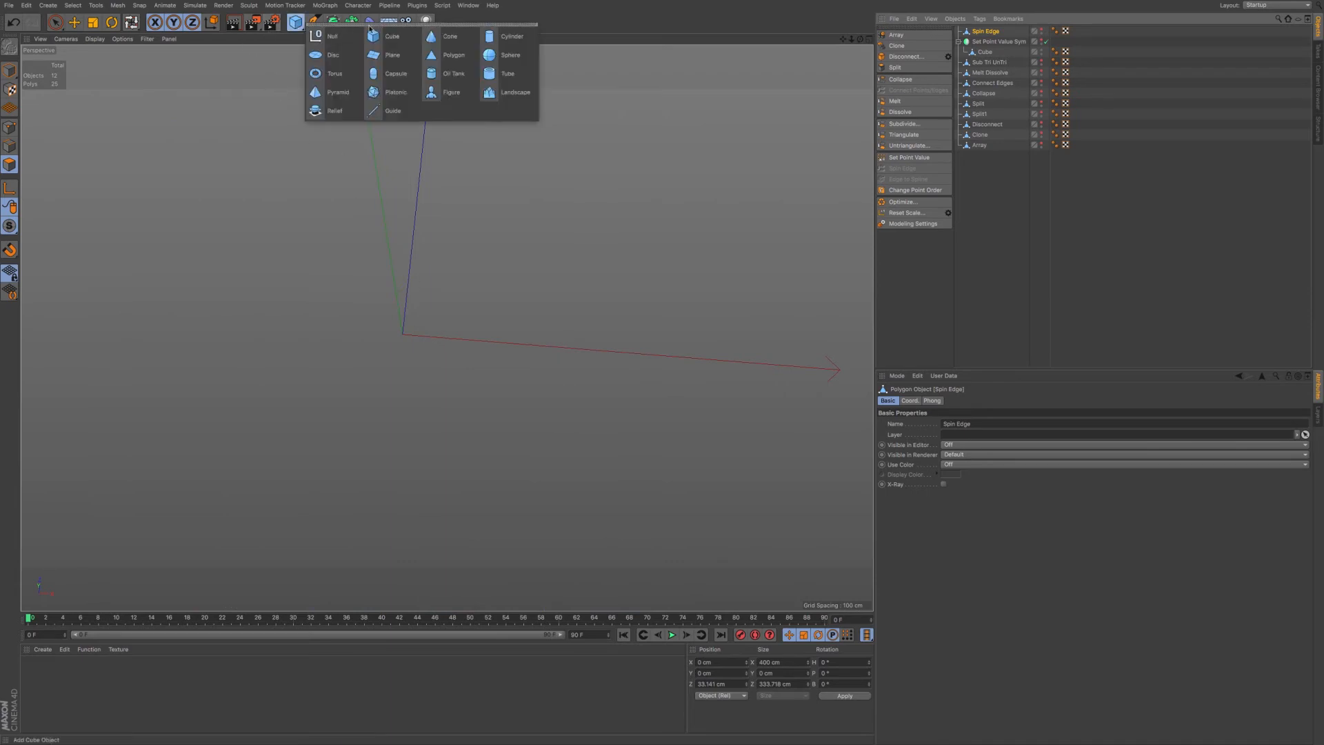
{"action": "left_click", "coordinate": [498, 56]}
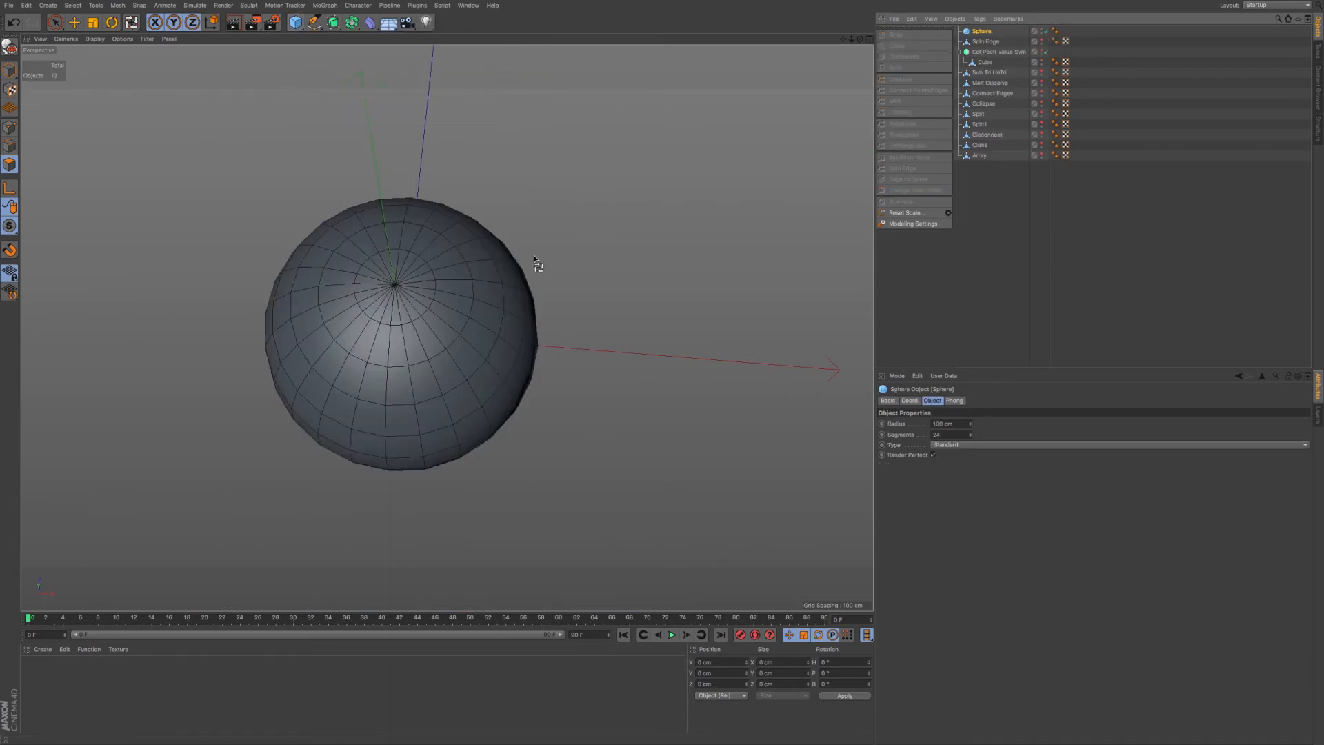
{"action": "left_click_drag", "start_coordinate": [462, 380], "coordinate": [431, 395], "text": "alt"}
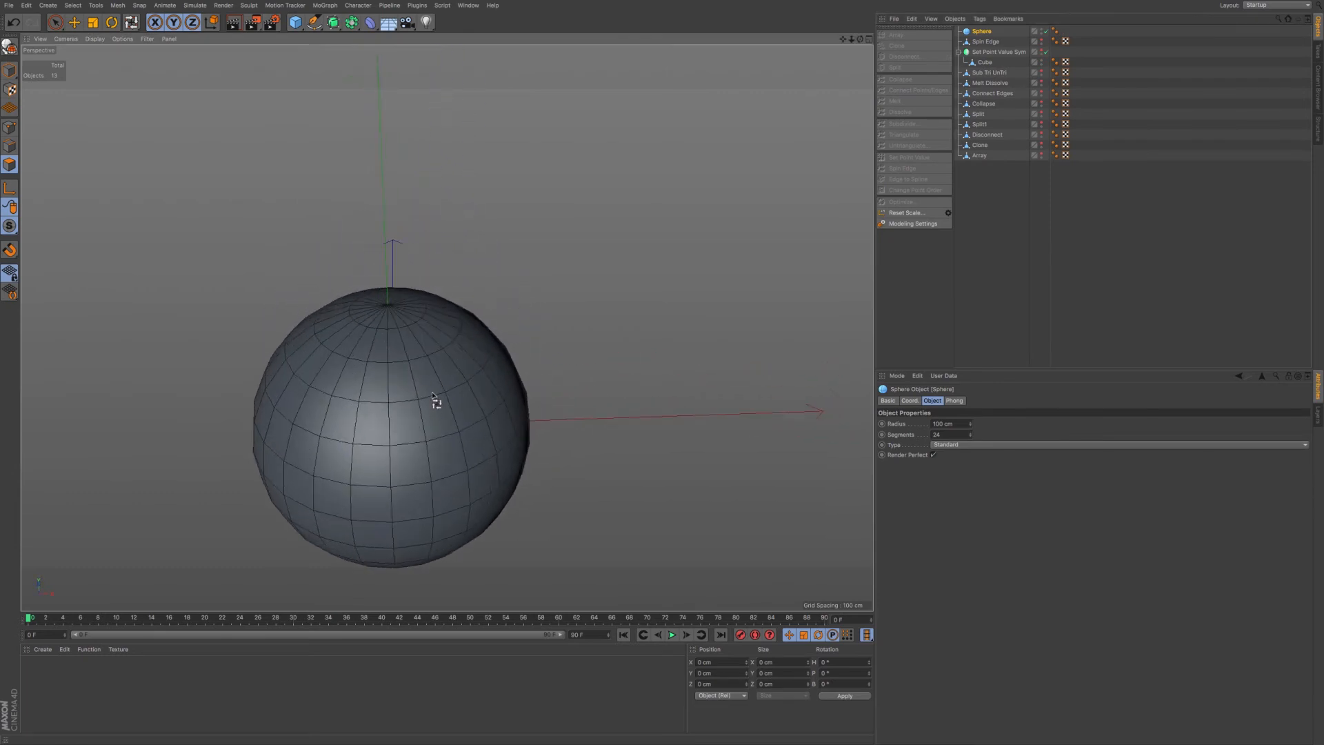
{"action": "scroll", "coordinate": [431, 397], "scroll_direction": "down", "scroll_amount": 2}
{"action": "middle_click_drag", "start_coordinate": [435, 418], "coordinate": [418, 307], "text": "alt"}
{"action": "left_click_drag", "start_coordinate": [422, 317], "coordinate": [406, 319], "text": "alt"}
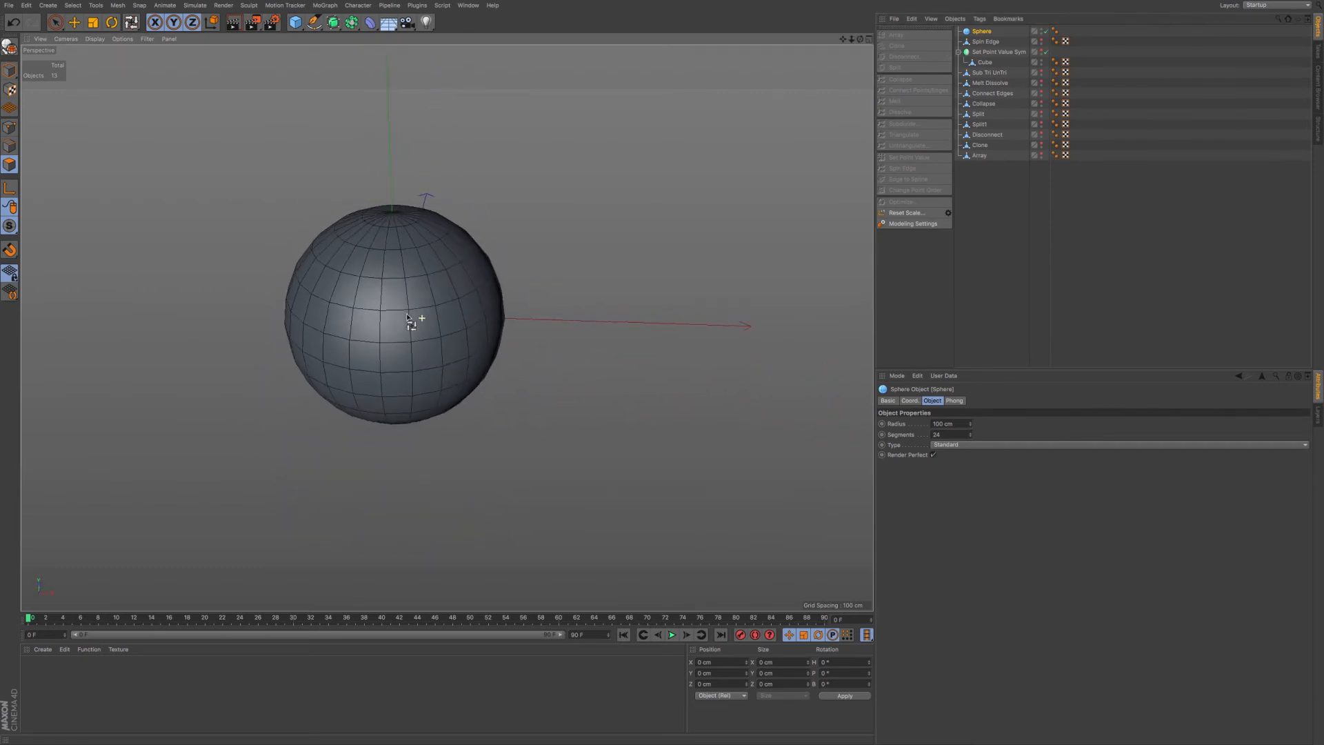
Set the Sphere's segments to 9.
{"action": "left_click_drag", "start_coordinate": [950, 436], "coordinate": [921, 433]}
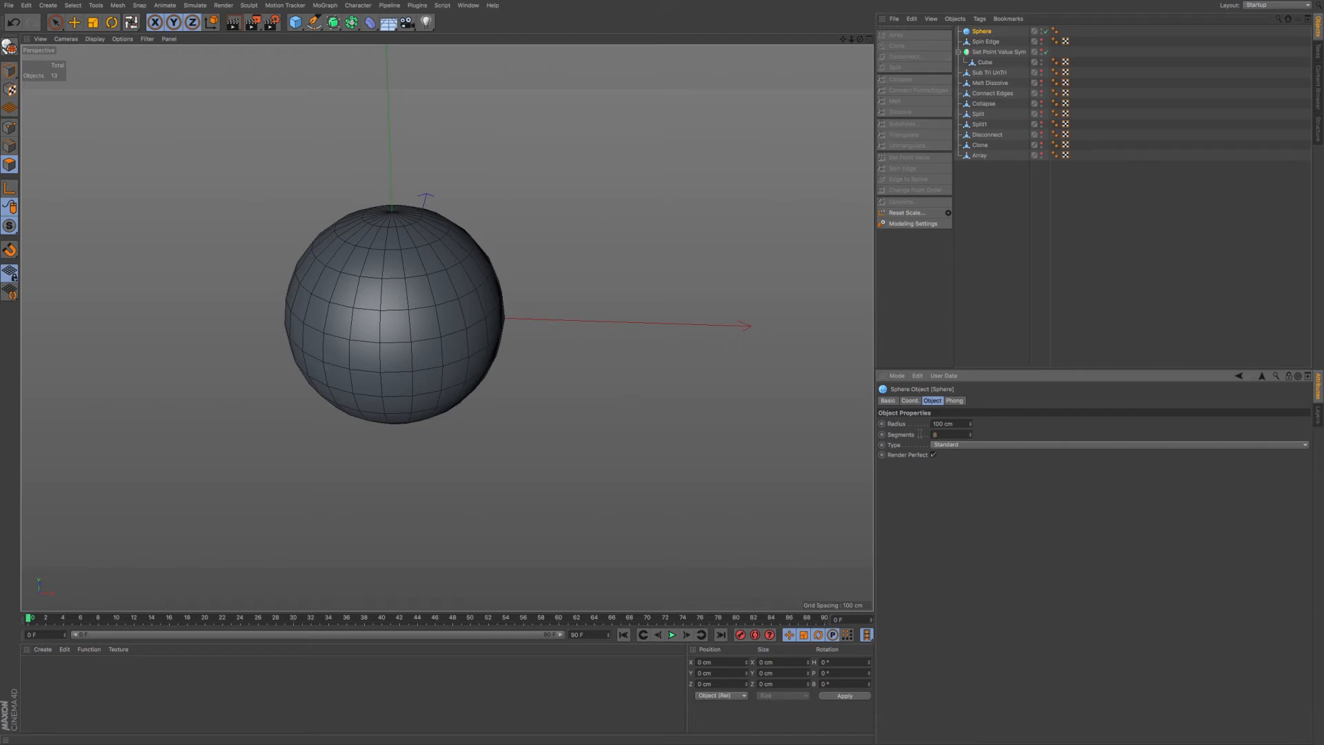
{"action": "key", "text": "Return"}
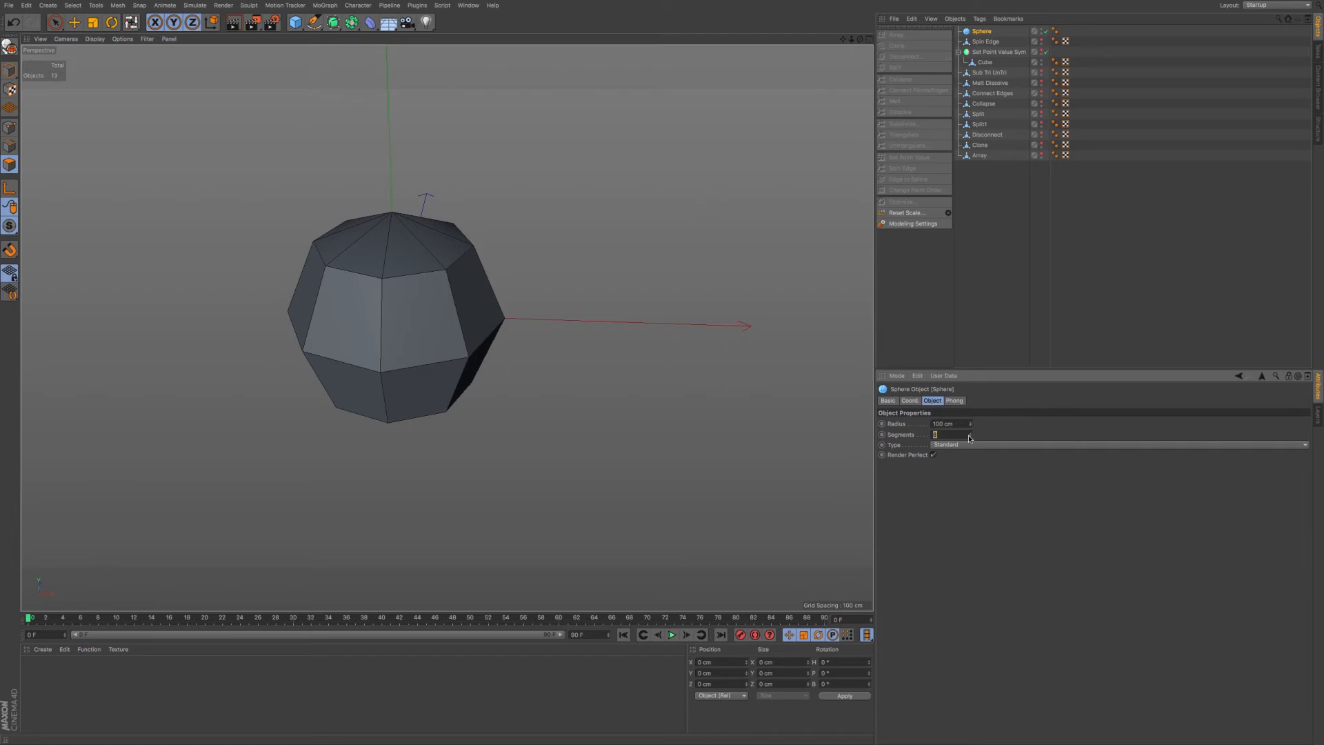
{"action": "left_click", "coordinate": [971, 433]}
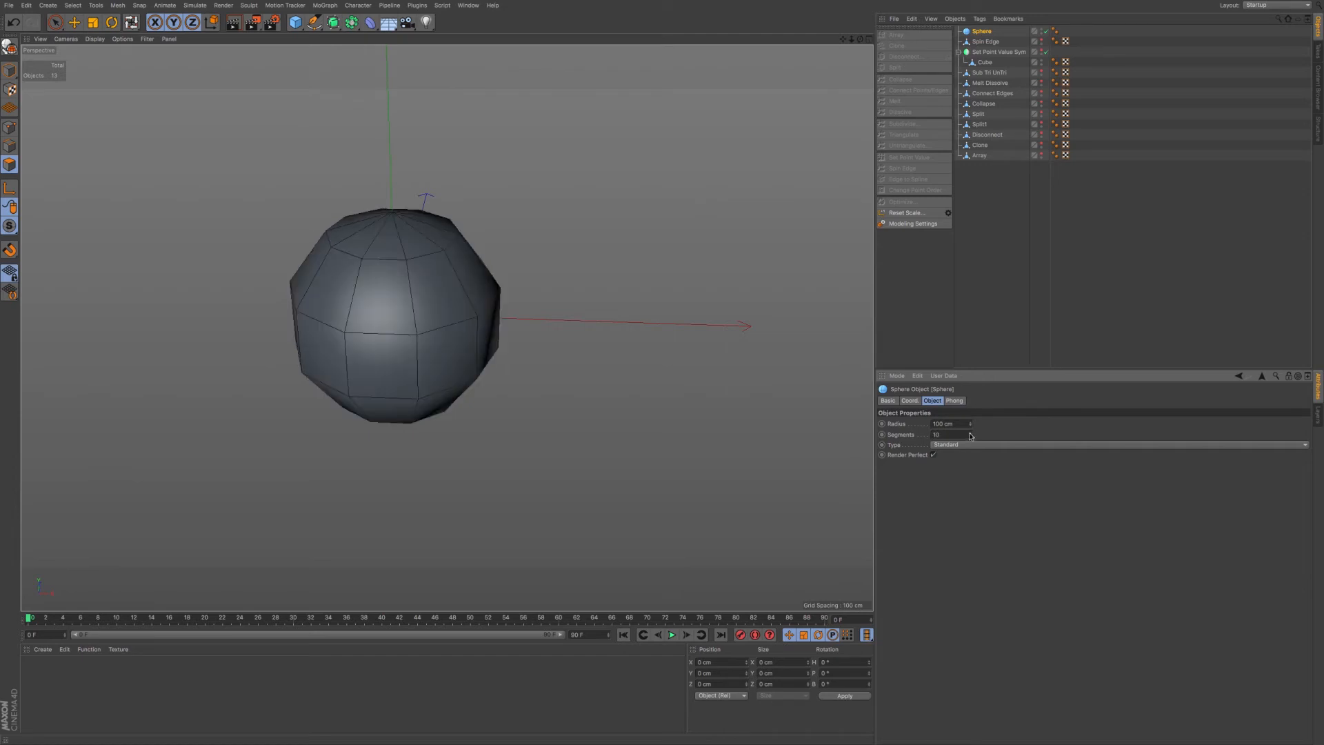
{"action": "left_click", "coordinate": [971, 433]}
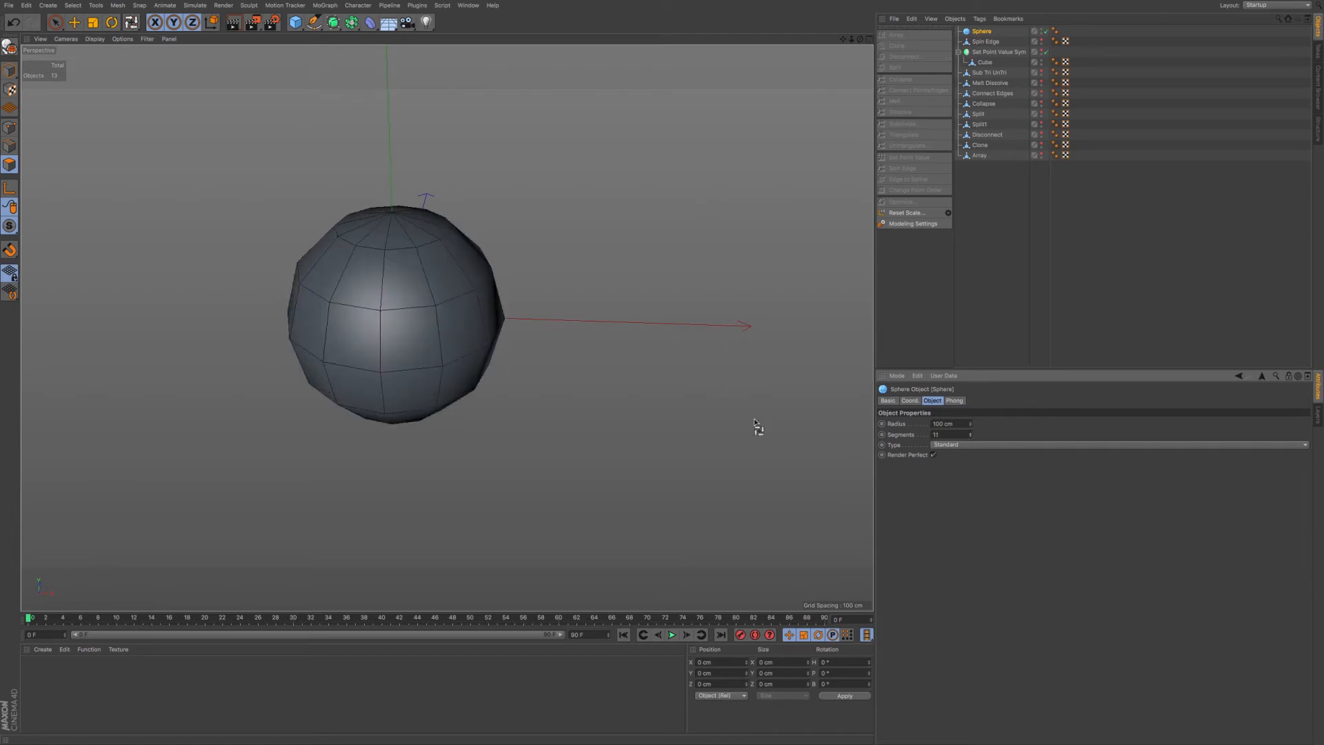
{"action": "left_click", "coordinate": [970, 437]}
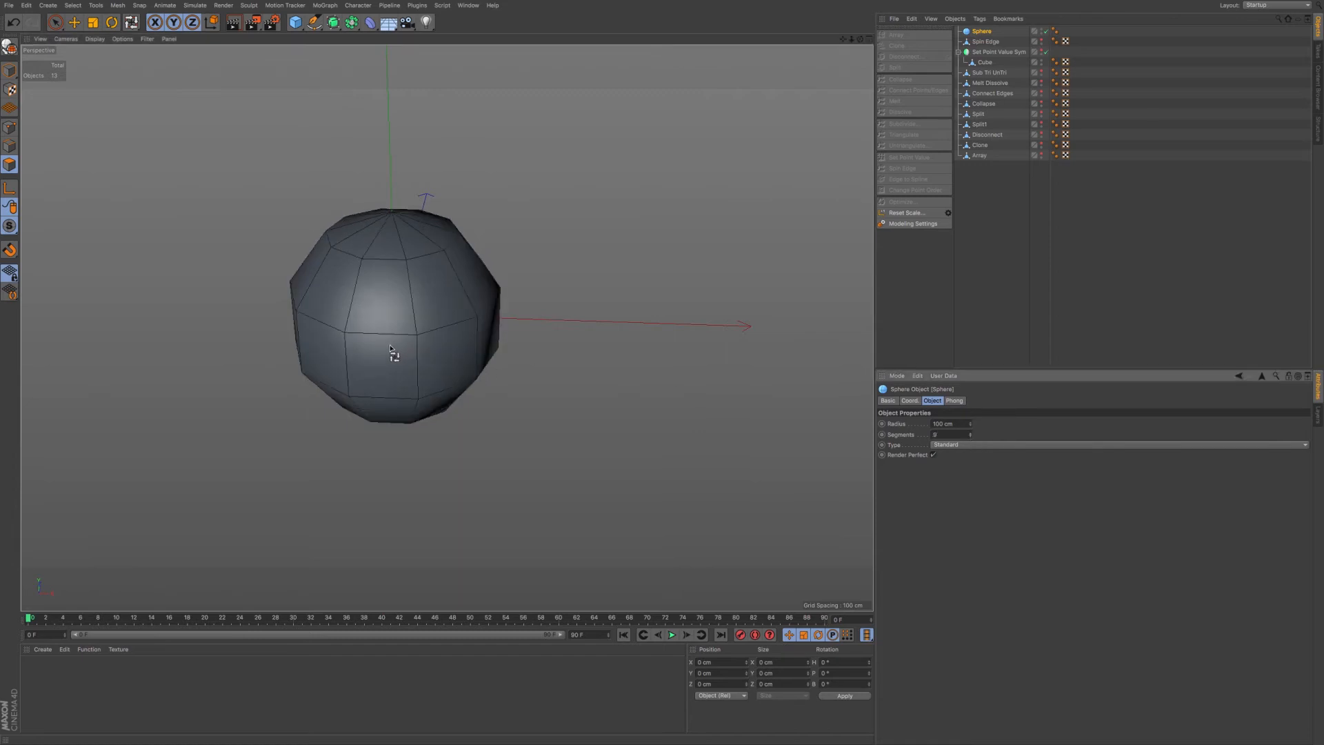
{"action": "middle_click_drag", "start_coordinate": [463, 342], "coordinate": [442, 357], "text": "alt"}
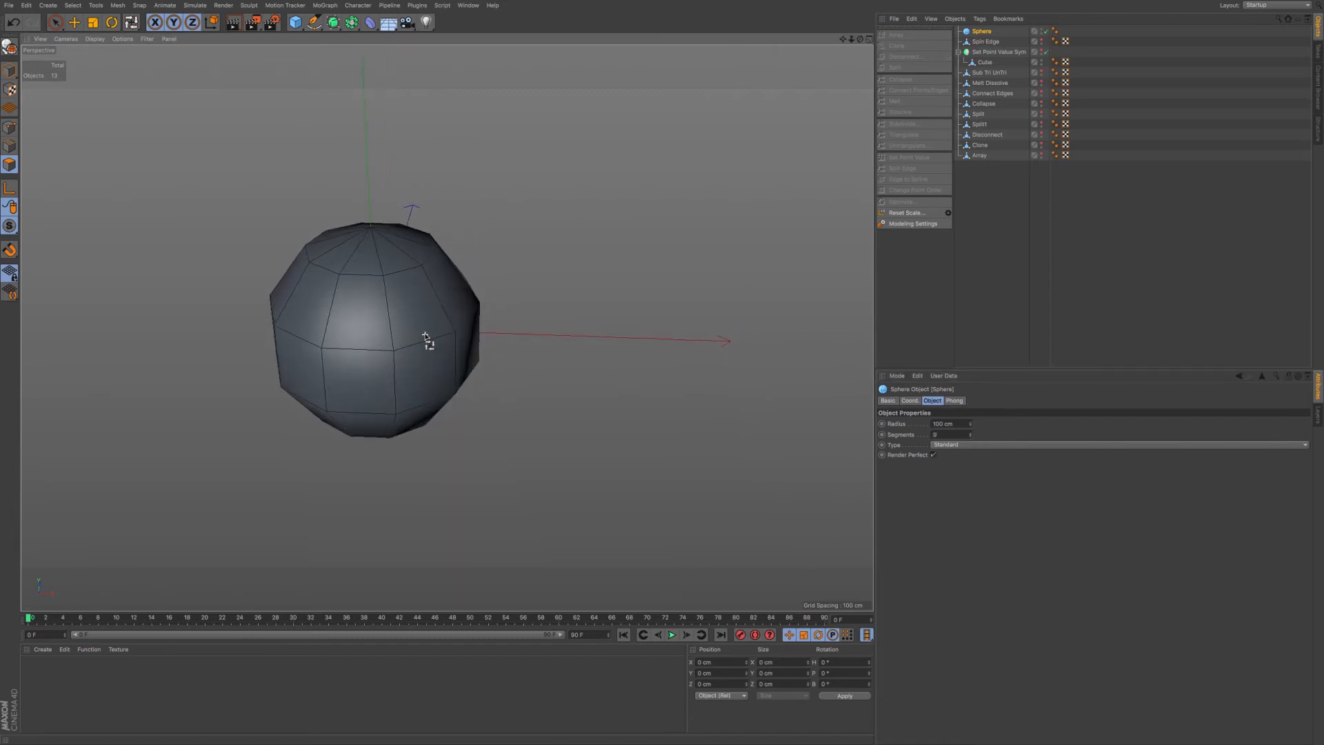
Convert the Sphere to an editable polygon object and loop-select the horizontal edge ring just above its middle in edge mode.
{"action": "left_click", "coordinate": [11, 46]}
{"action": "key", "text": "u"}
{"action": "key", "text": "l"}
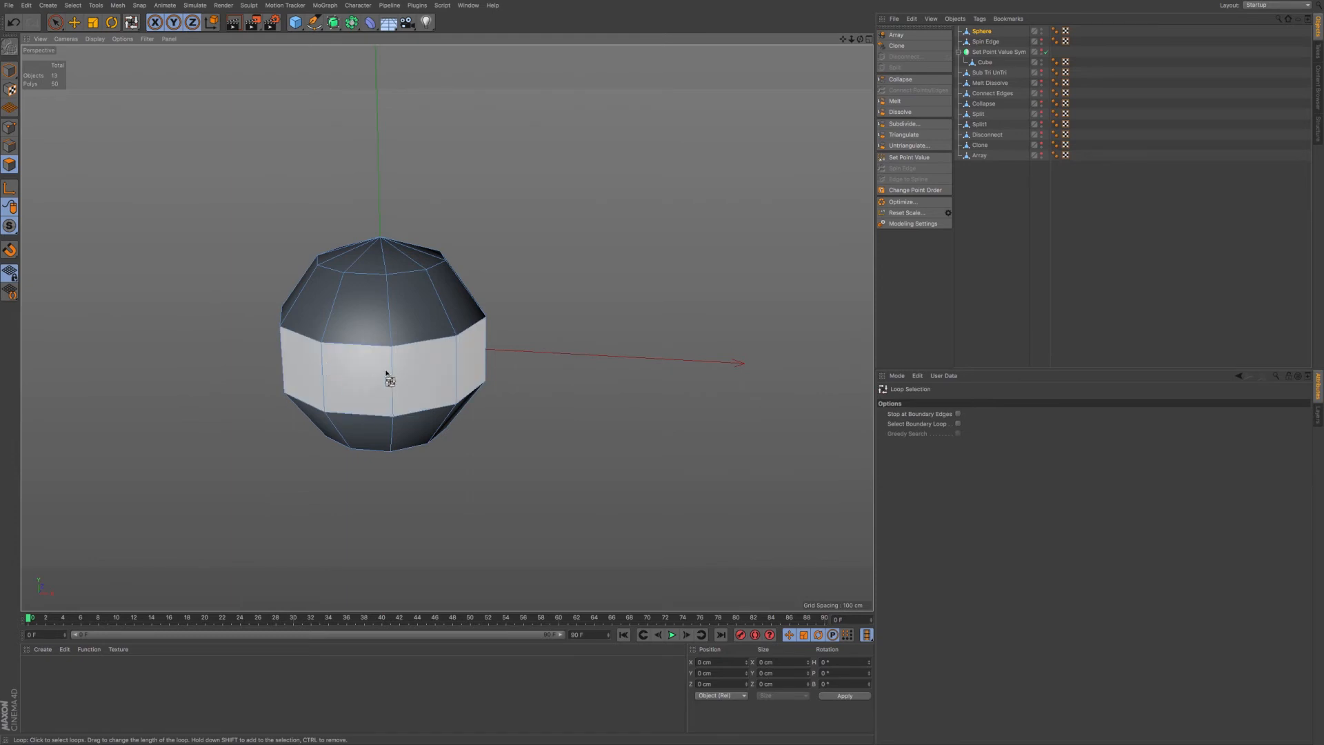
{"action": "left_click", "coordinate": [9, 145]}
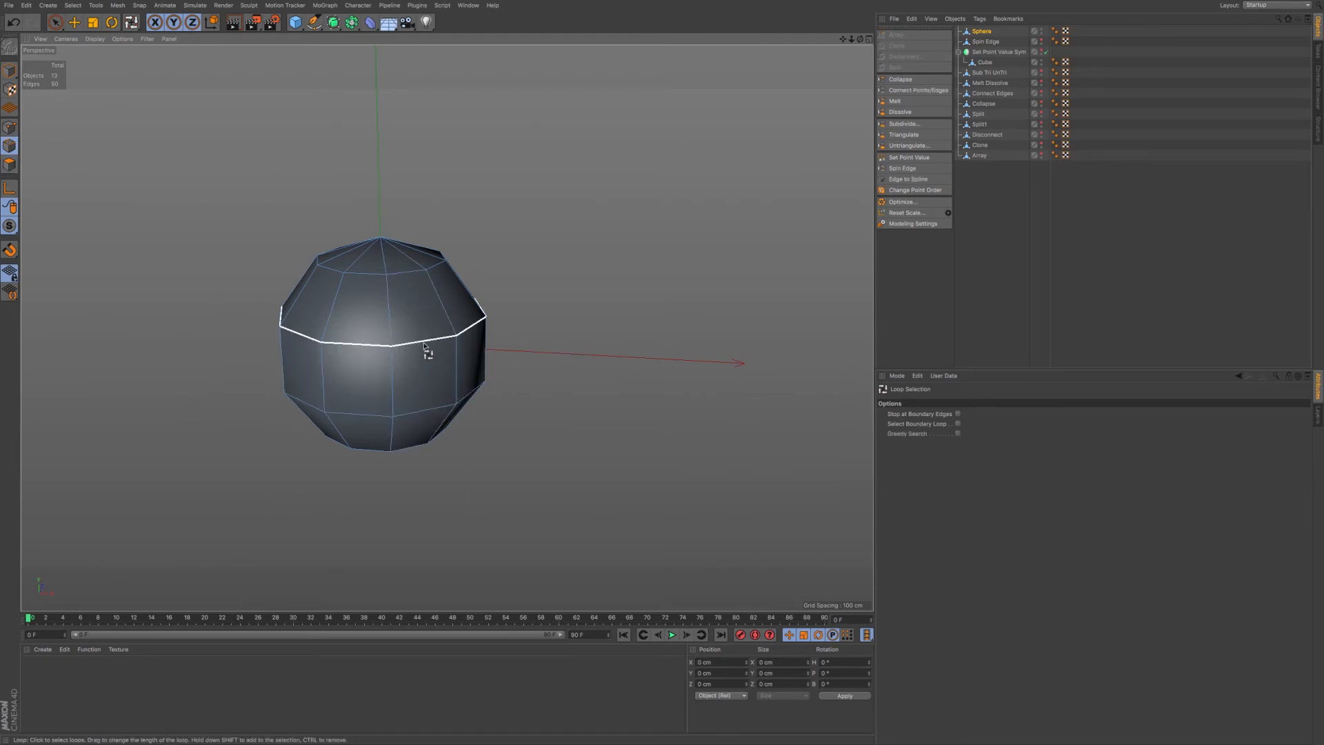
{"action": "left_click", "coordinate": [426, 345]}
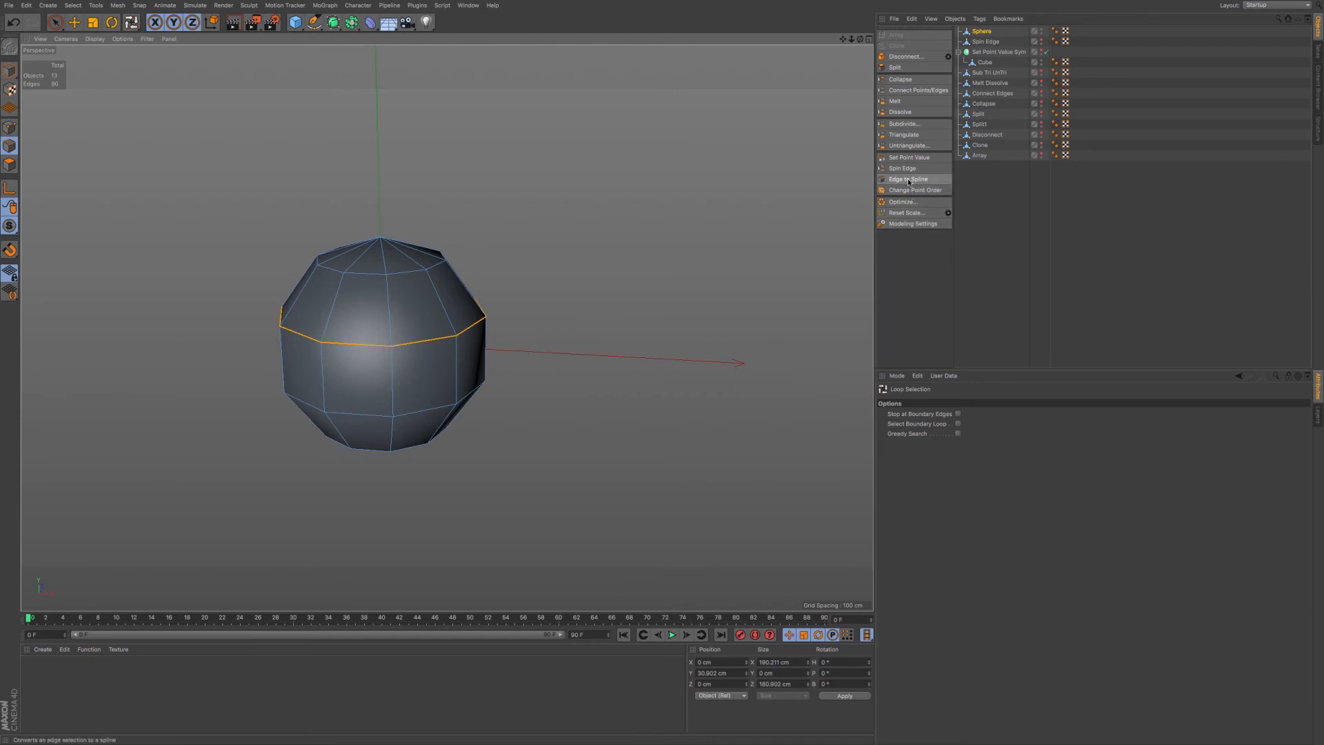
Create a spline from the selected edge ring with Edge to Spline, then expand the Sphere's hierarchy and select the new spline.
{"action": "left_click", "coordinate": [909, 179]}
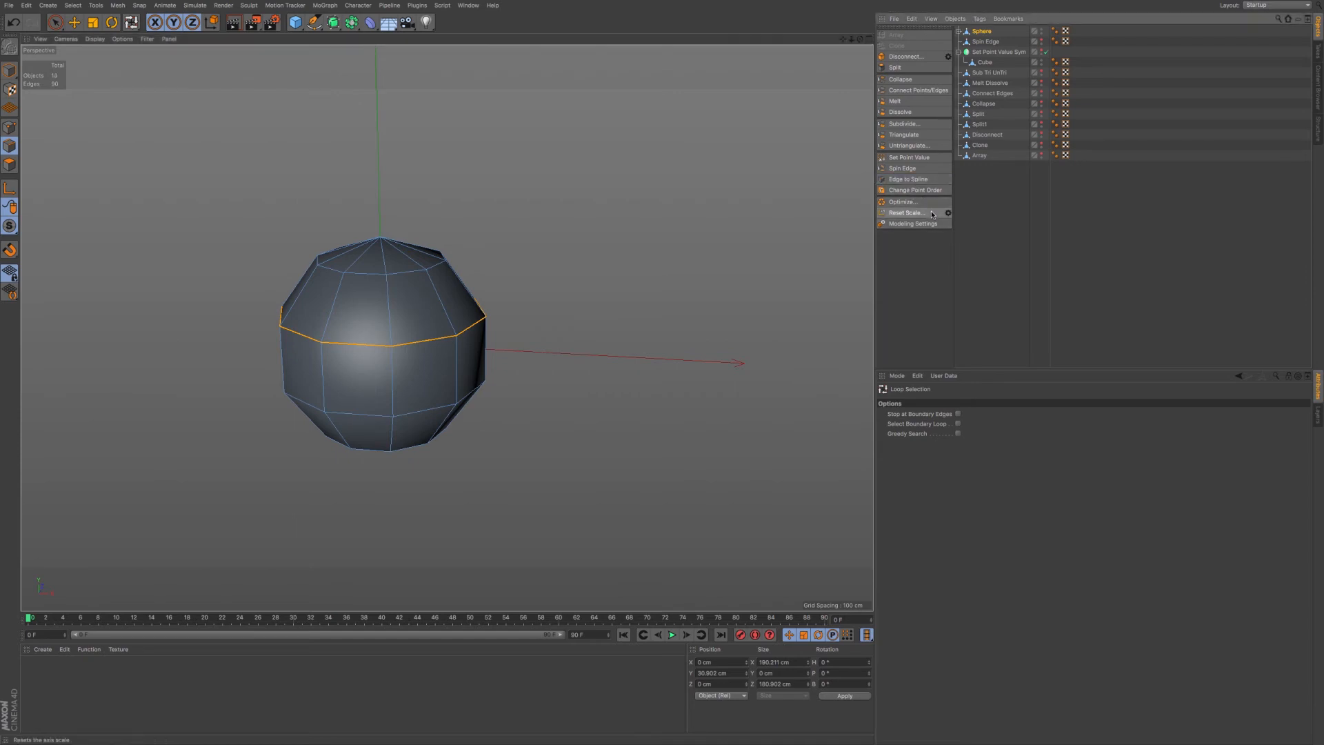
{"action": "left_click", "coordinate": [959, 32]}
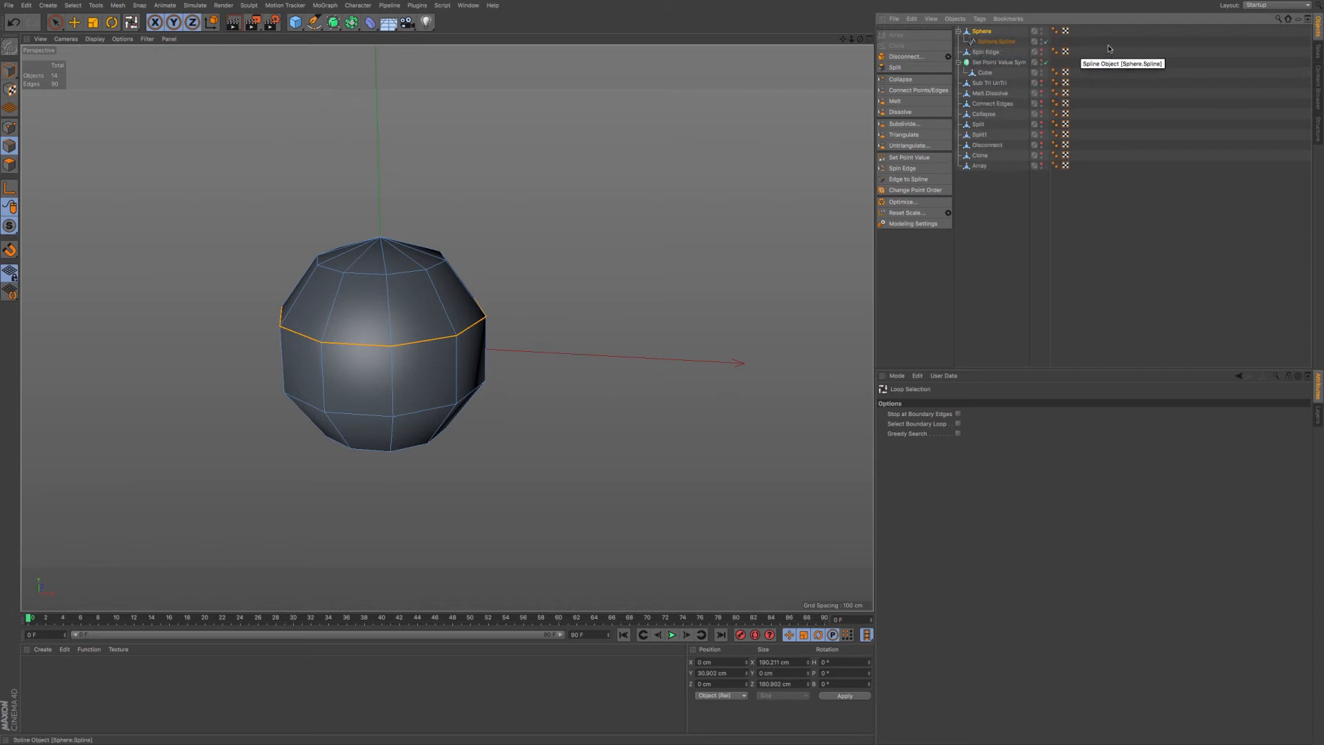
{"action": "left_click", "coordinate": [996, 43]}
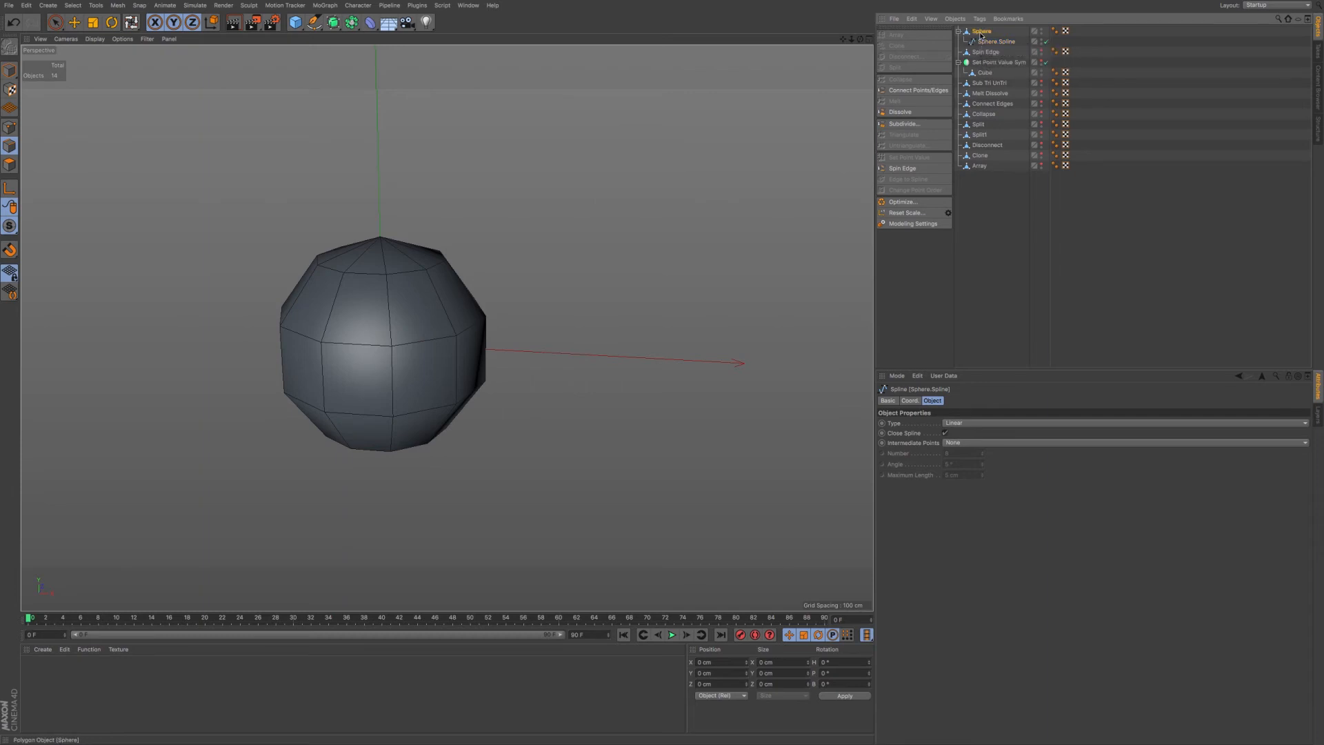
Move the spline out of the Sphere to the end of the object list and hide the Sphere in the viewport.
{"action": "left_click", "coordinate": [983, 32]}
{"action": "left_click", "coordinate": [985, 42]}
{"action": "left_click_drag", "start_coordinate": [995, 43], "coordinate": [979, 236]}
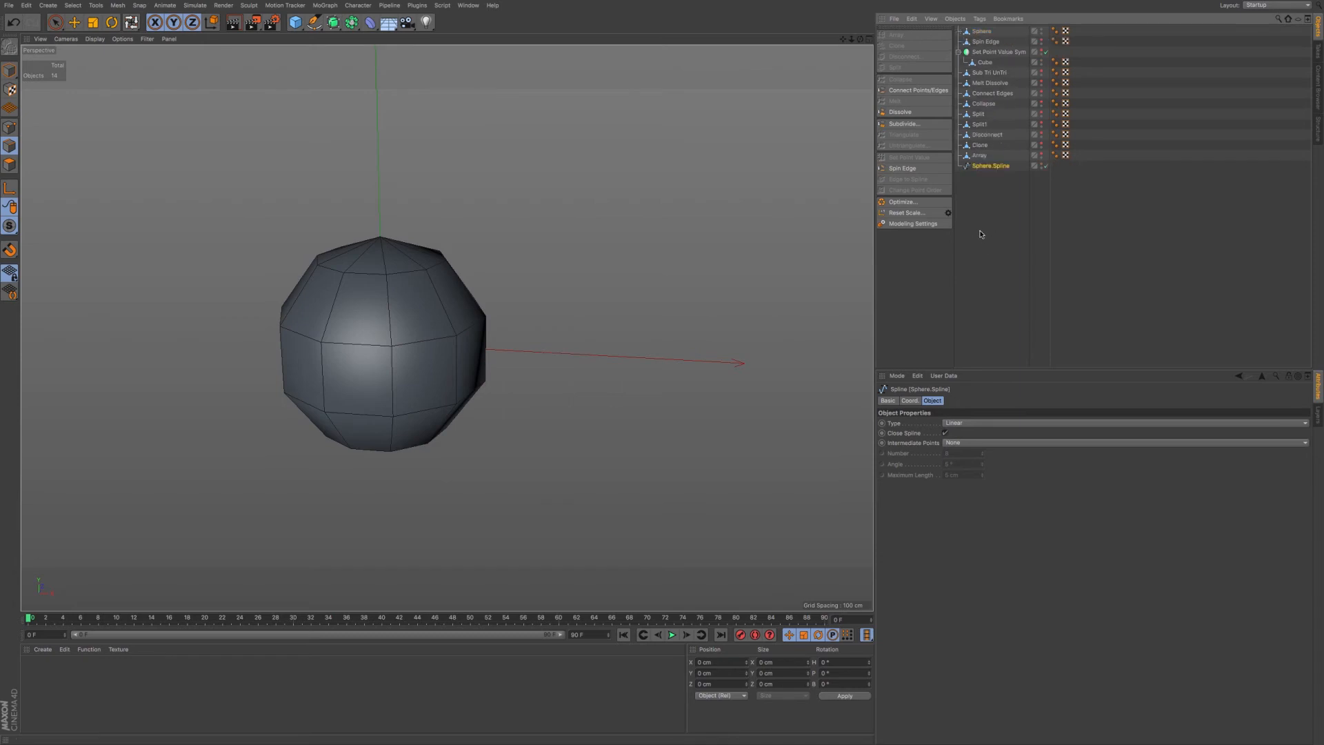
{"action": "left_click", "coordinate": [1041, 31]}
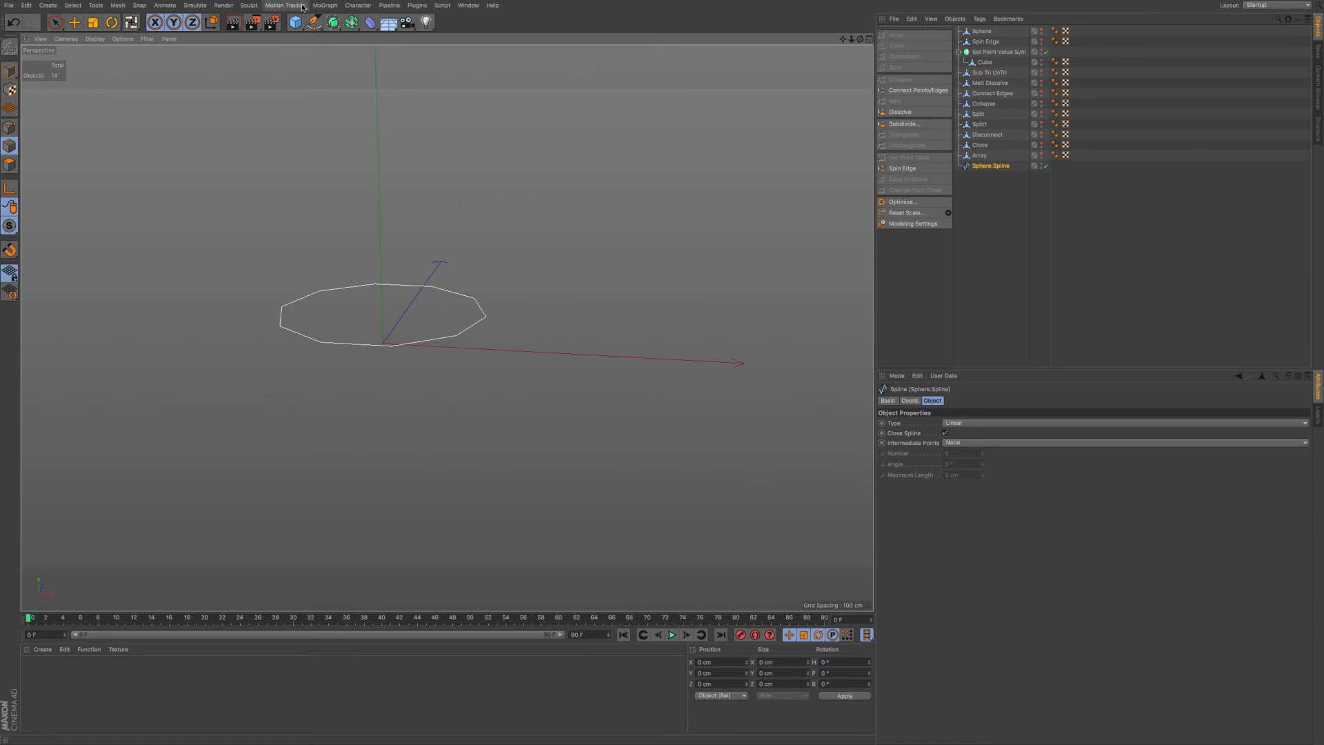
Add an Extrude generator, make Sphere.Spline its child, and select the Extrude object.
{"action": "left_click", "coordinate": [350, 22]}
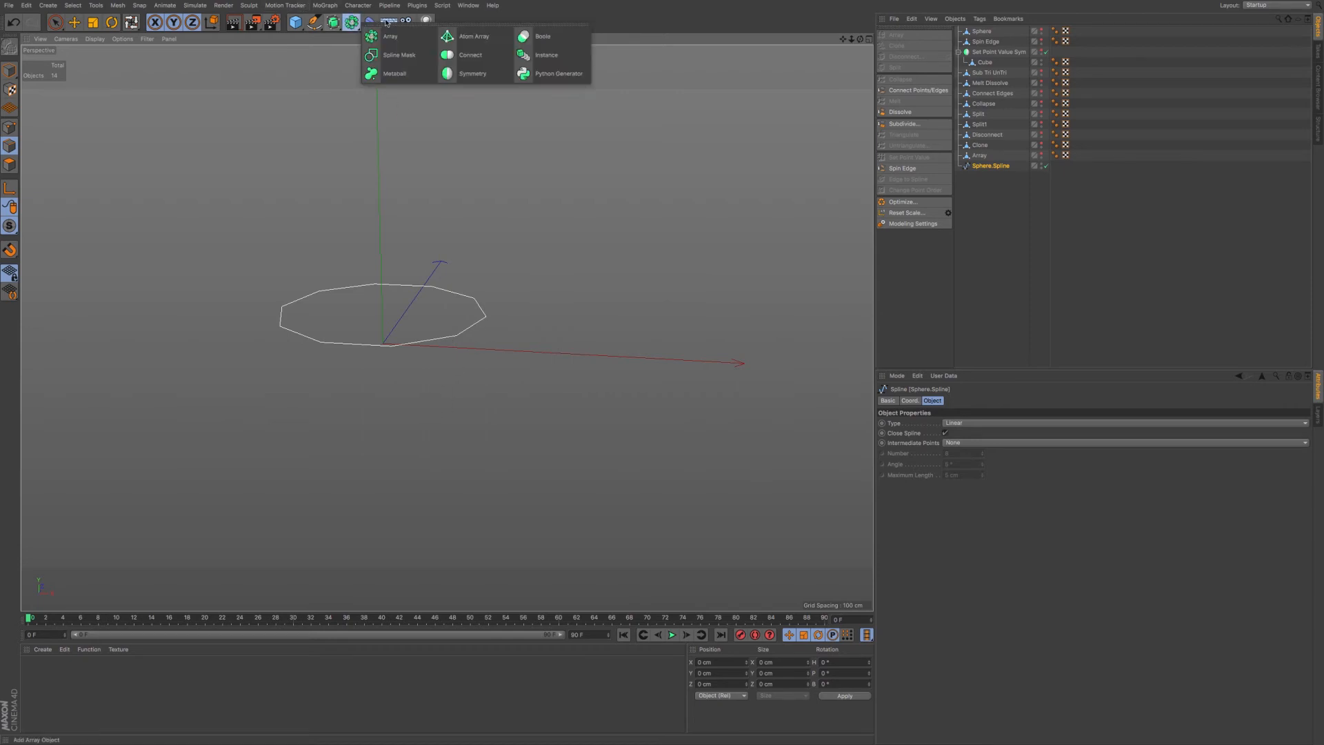
{"action": "left_click", "coordinate": [333, 23]}
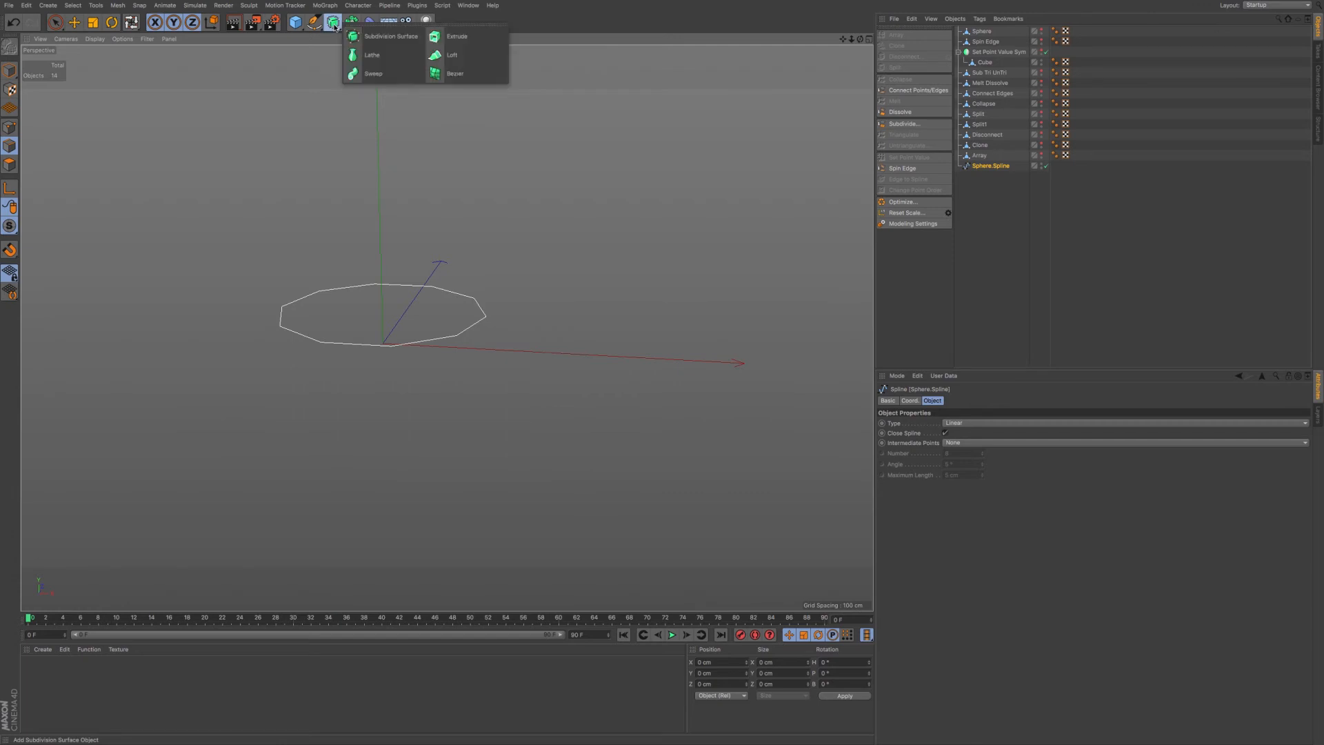
{"action": "left_click", "coordinate": [452, 36]}
{"action": "left_click_drag", "start_coordinate": [990, 176], "coordinate": [979, 33]}
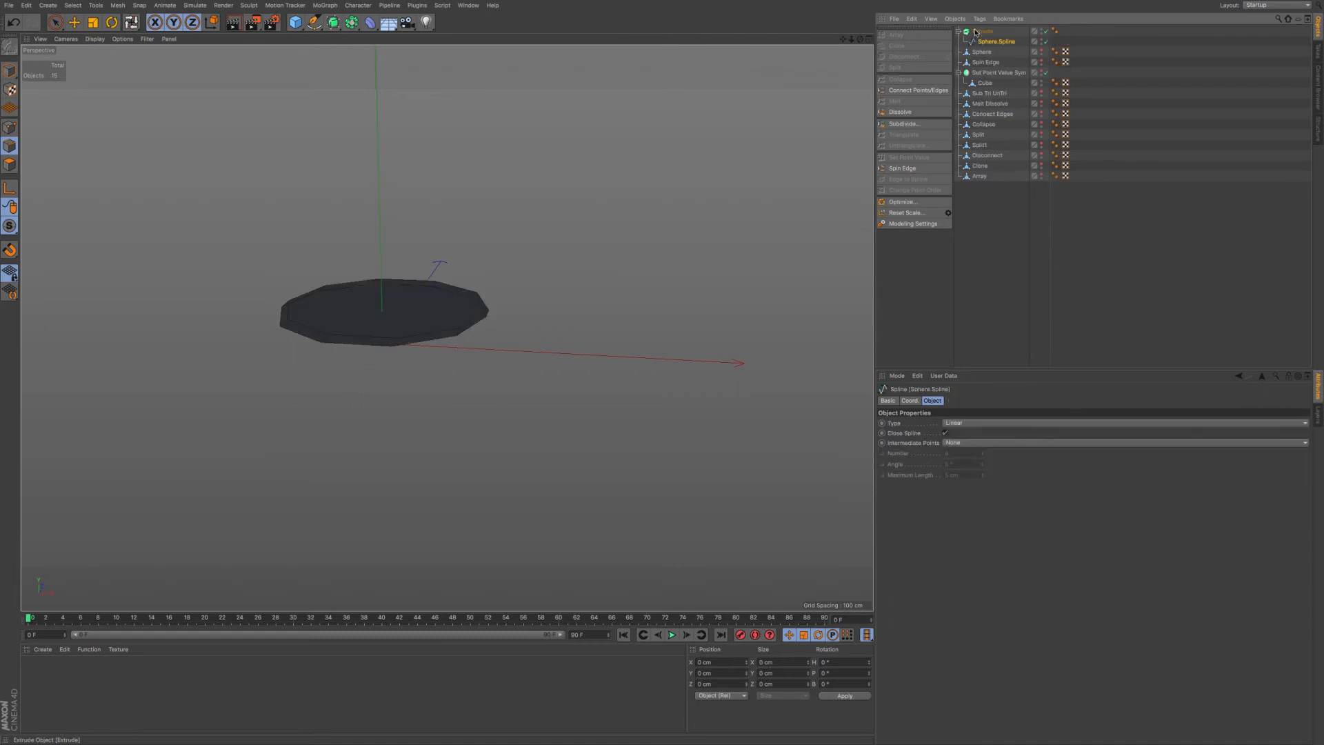
{"action": "left_click", "coordinate": [982, 32]}
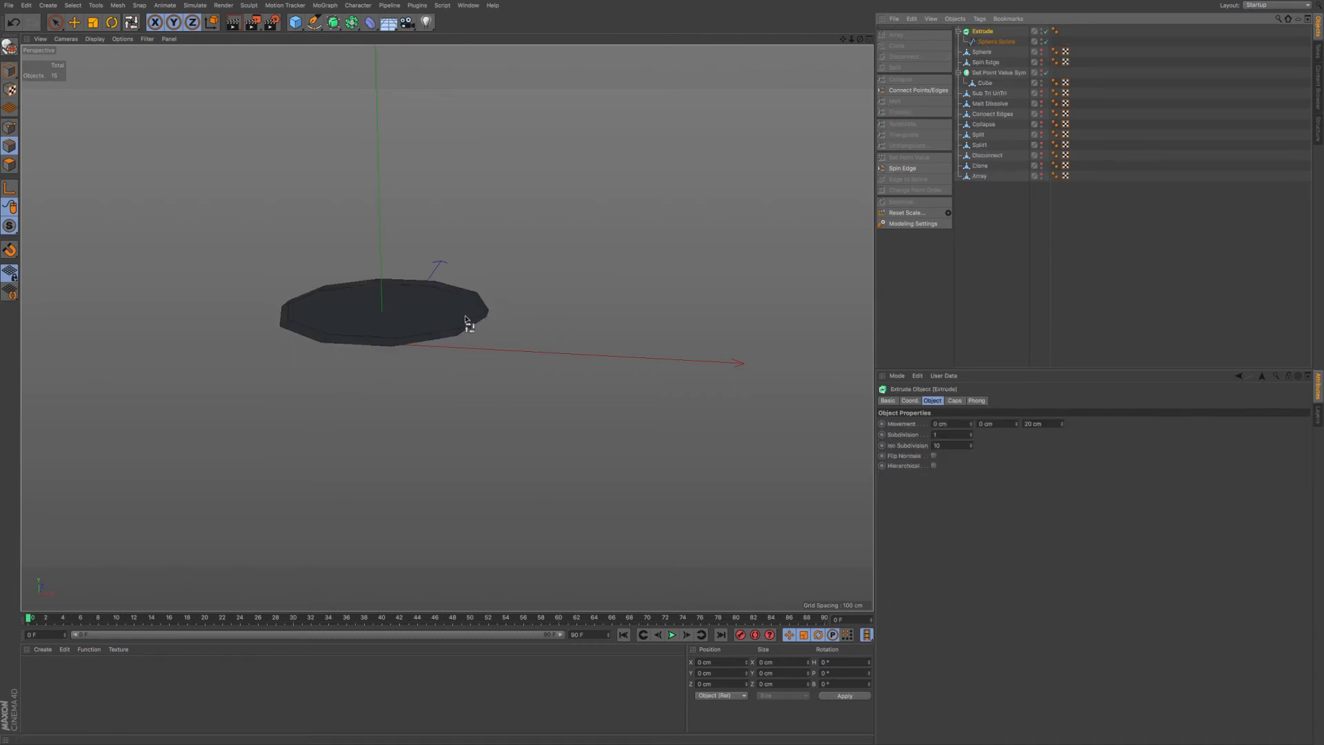
{"action": "left_click_drag", "start_coordinate": [464, 338], "coordinate": [814, 380], "text": "alt"}
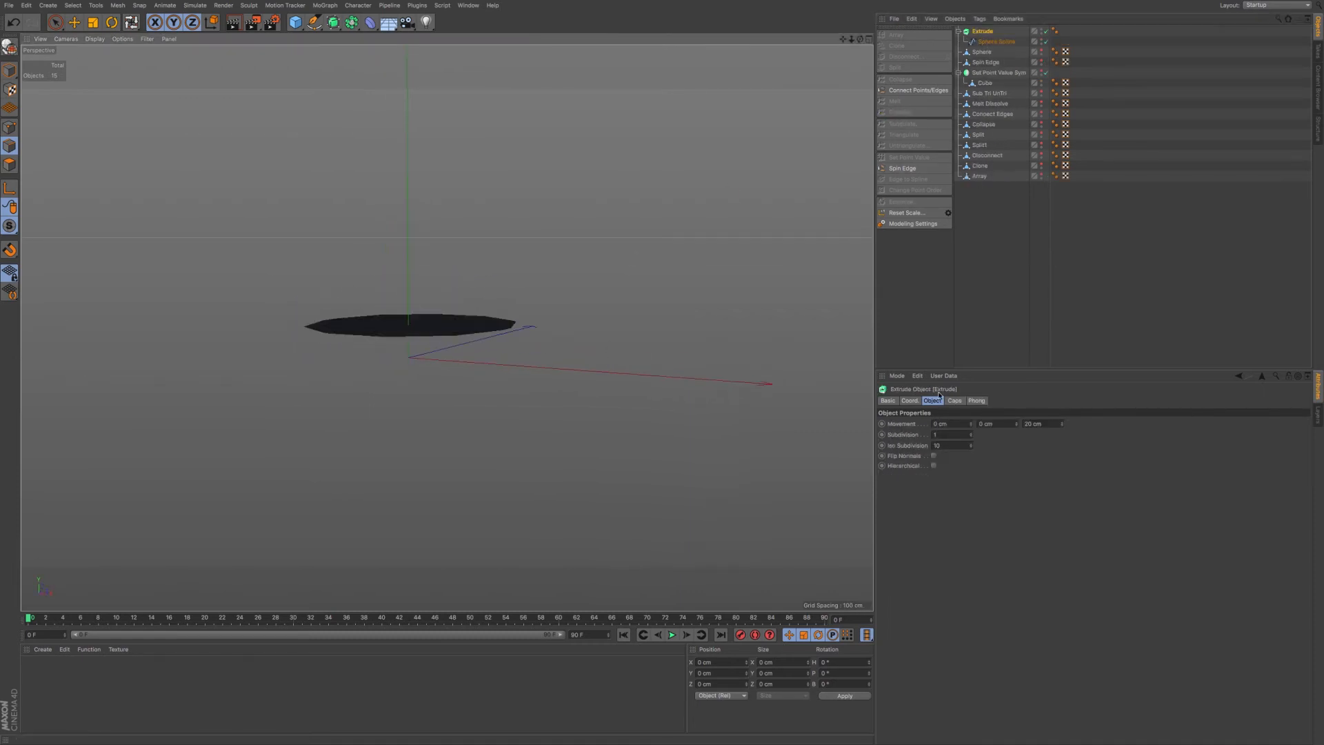
Set the Extrude object's Movement to 0 cm in Z and about 180 cm in Y.
{"action": "left_click", "coordinate": [1048, 423]}
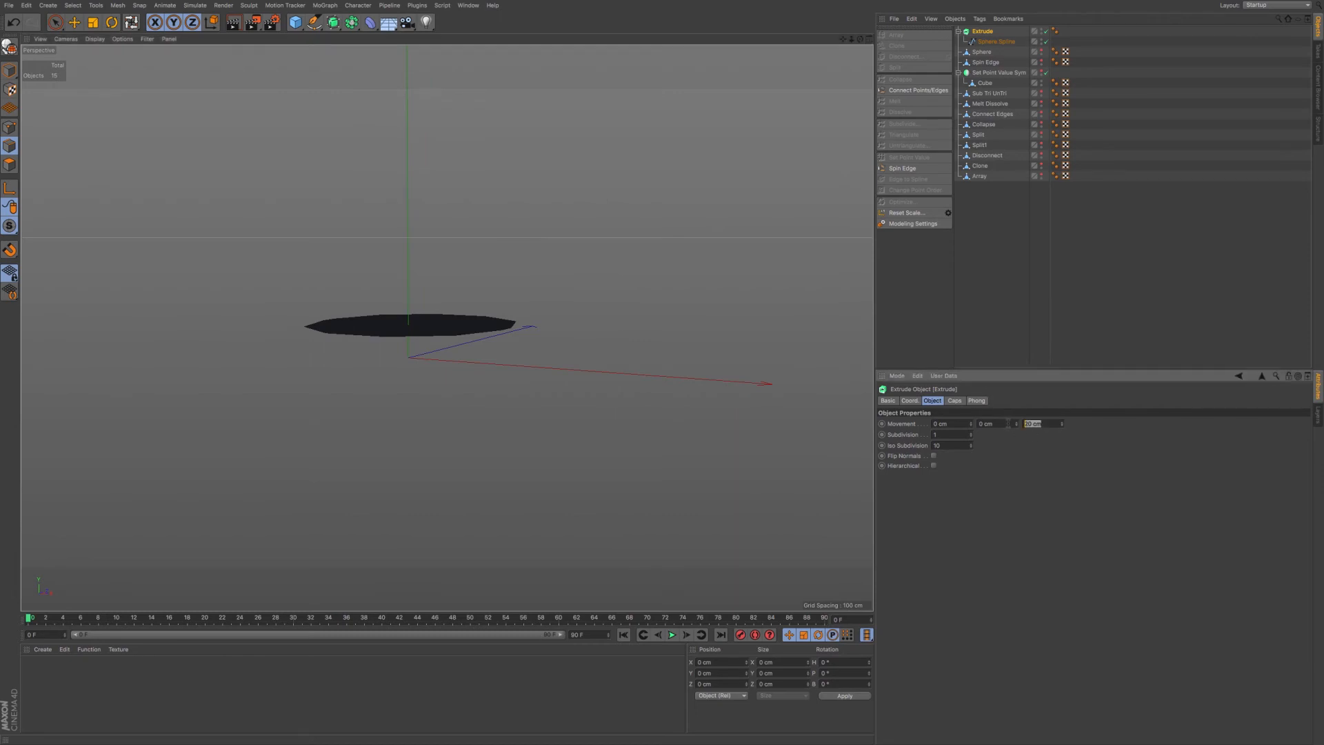
{"action": "type", "text": "0"}
{"action": "key", "text": "Return"}
{"action": "left_click_drag", "start_coordinate": [970, 425], "coordinate": [1017, 334]}
{"action": "key", "text": "ctrl+z"}
{"action": "left_click_drag", "start_coordinate": [414, 312], "coordinate": [432, 445], "text": "alt"}
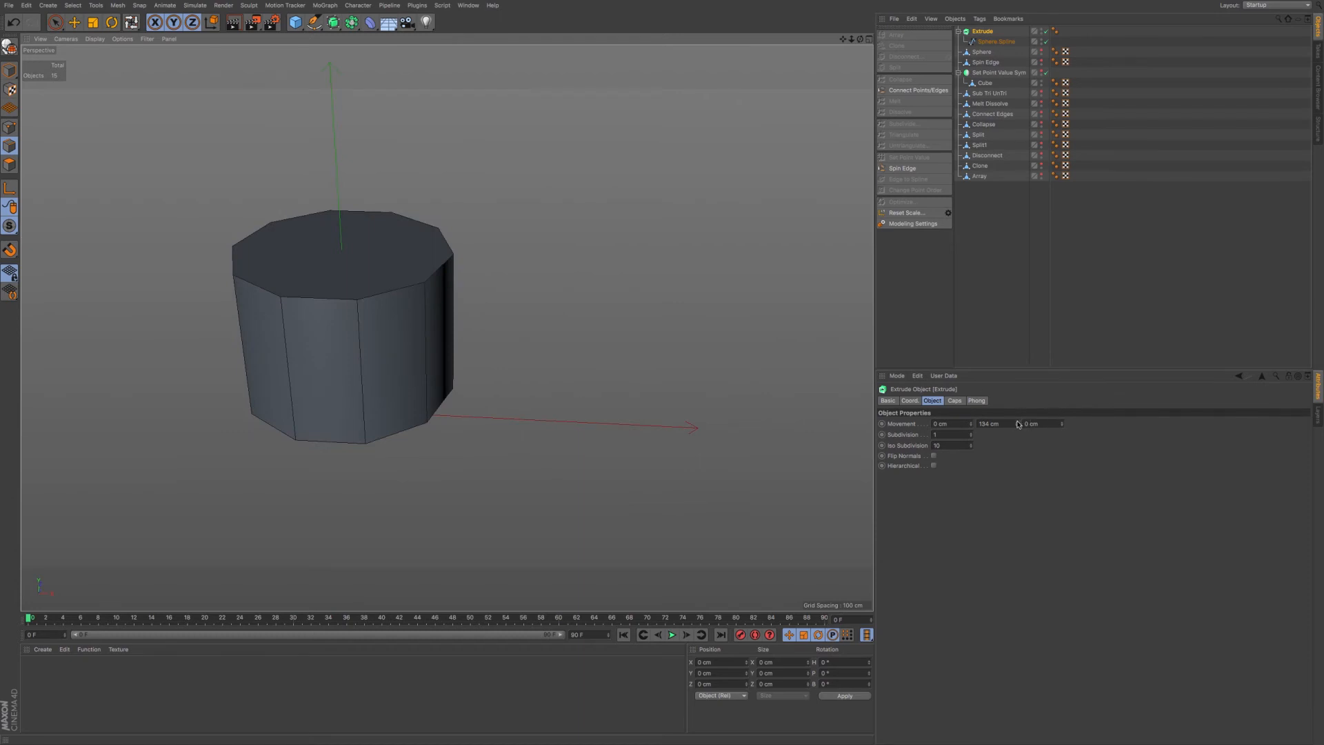
{"action": "left_click_drag", "start_coordinate": [1018, 424], "coordinate": [1018, 390]}
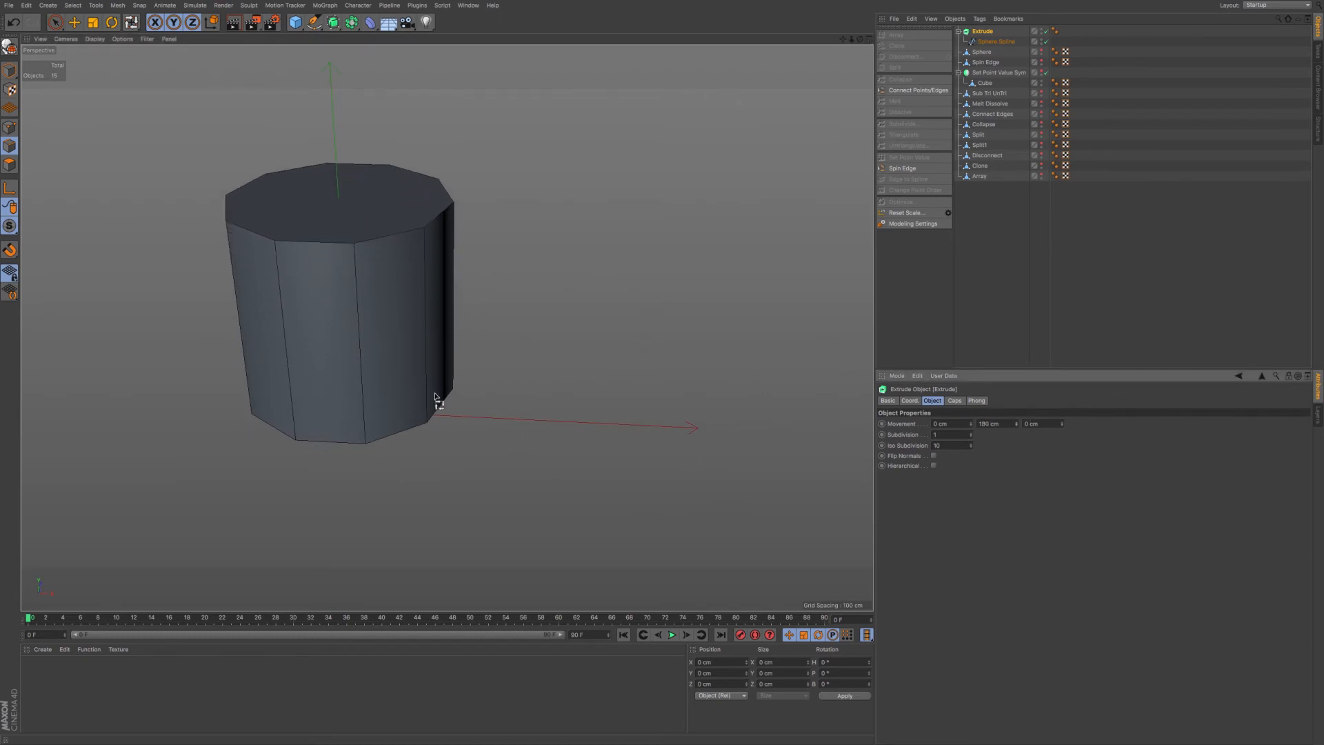
{"action": "left_click_drag", "start_coordinate": [426, 390], "coordinate": [376, 401], "text": "alt"}
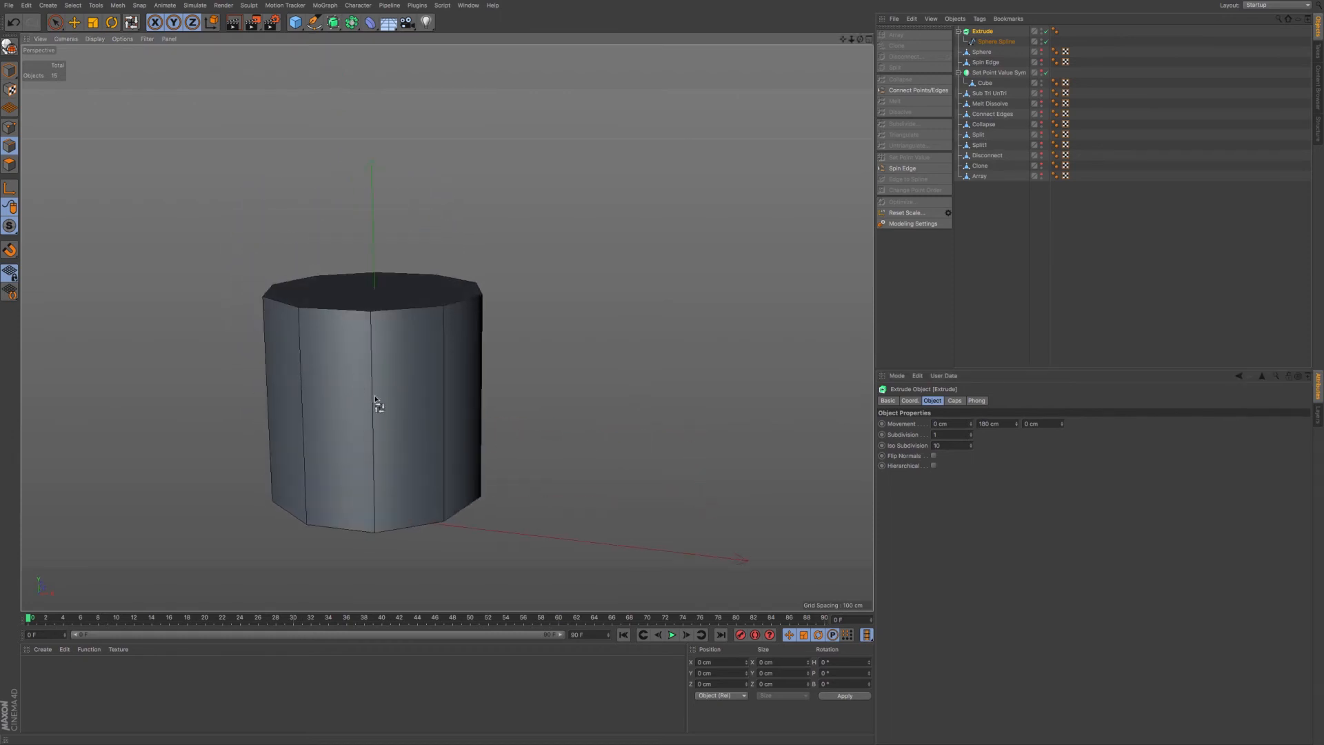
Group the Extrude and Sphere objects in a null named Edge to Spline and hide it in the viewport.
{"action": "left_click", "coordinate": [982, 52]}
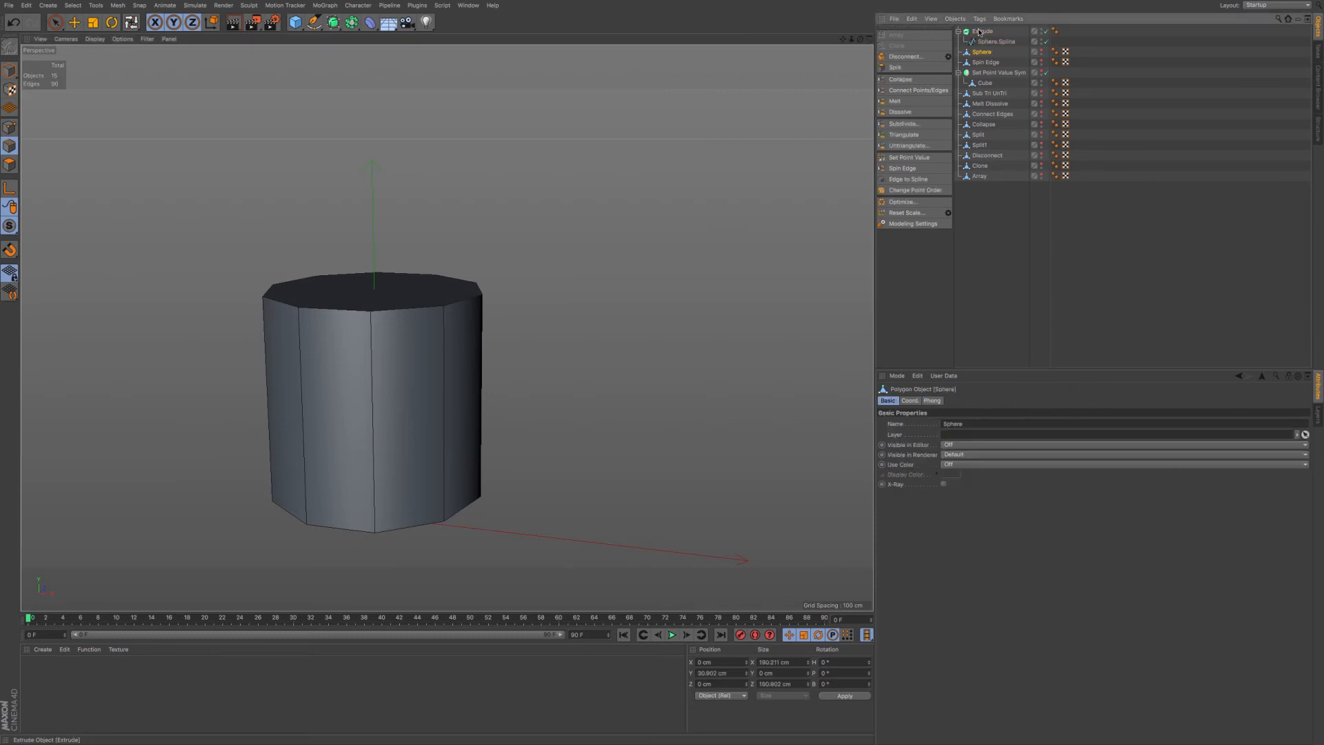
{"action": "left_click", "coordinate": [980, 33], "text": "shift"}
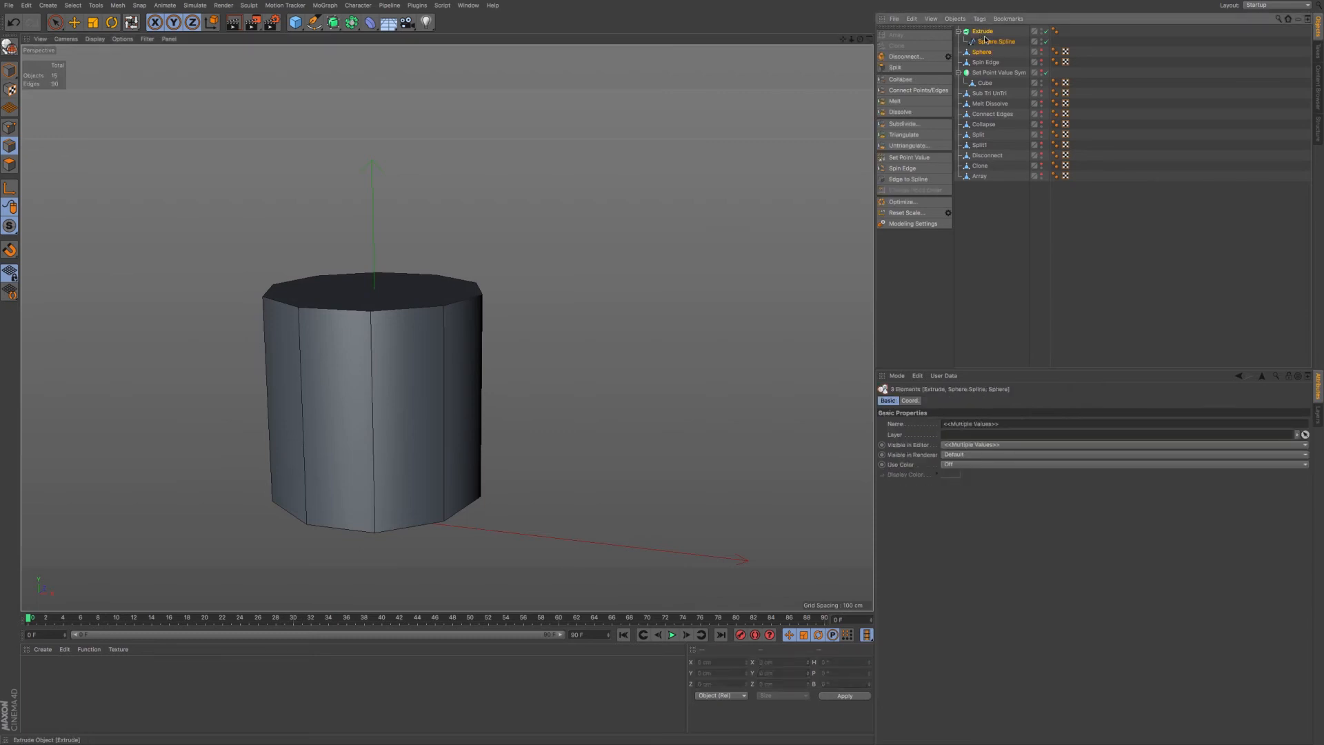
{"action": "key", "text": "alt+g"}
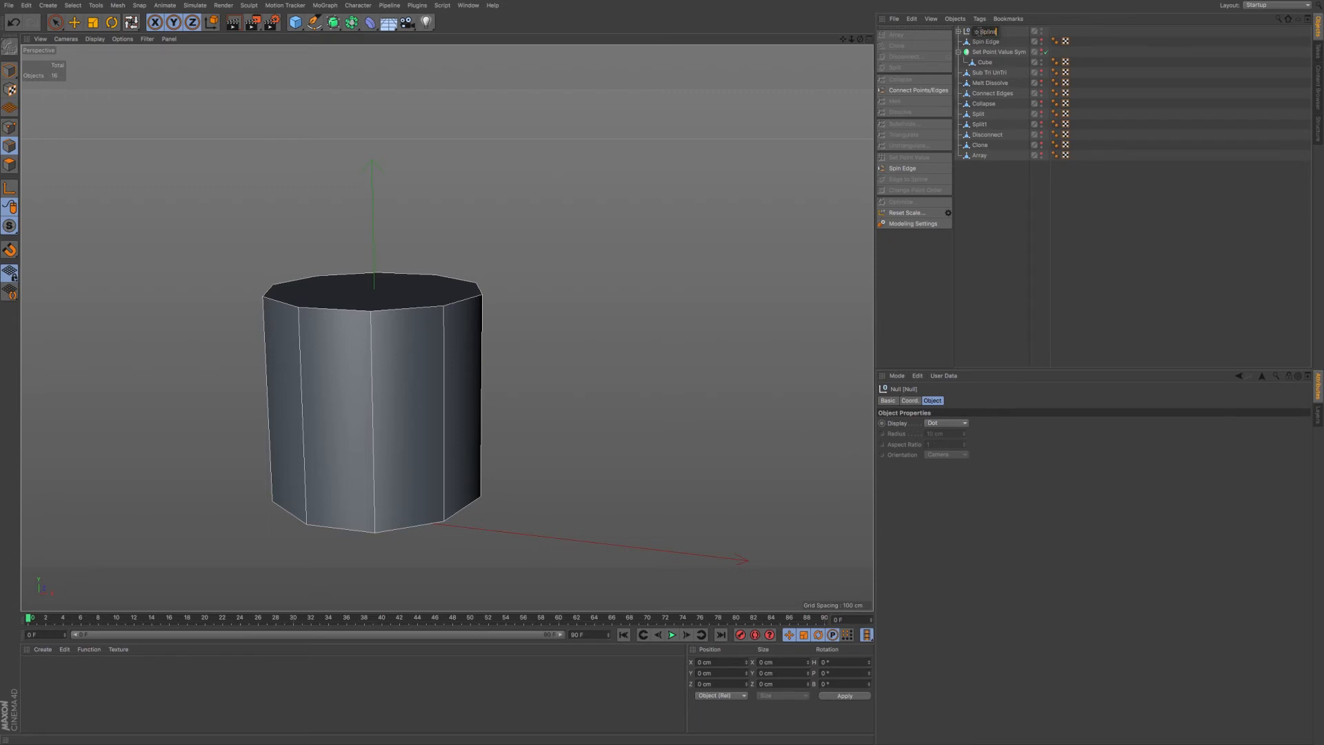
{"action": "type", "text": "e"}
{"action": "key", "text": "Return"}
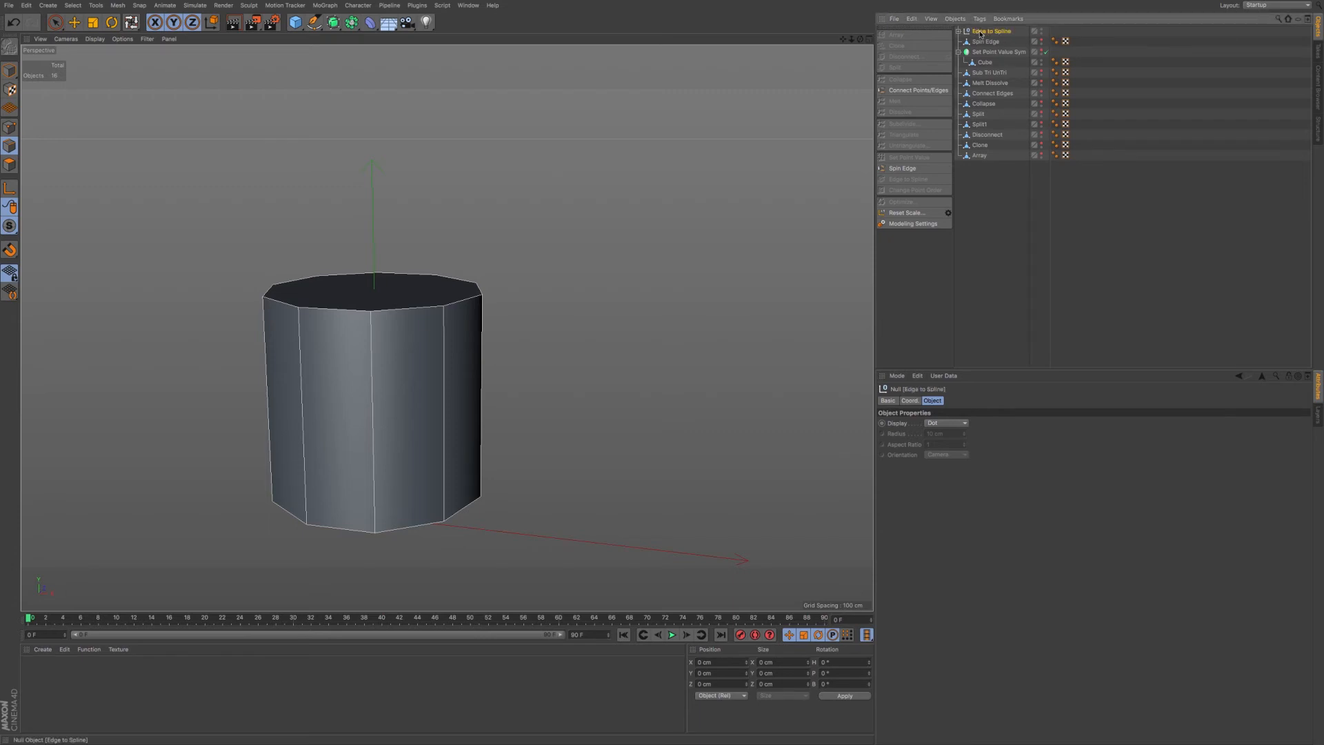
{"action": "double_click", "coordinate": [1041, 29]}
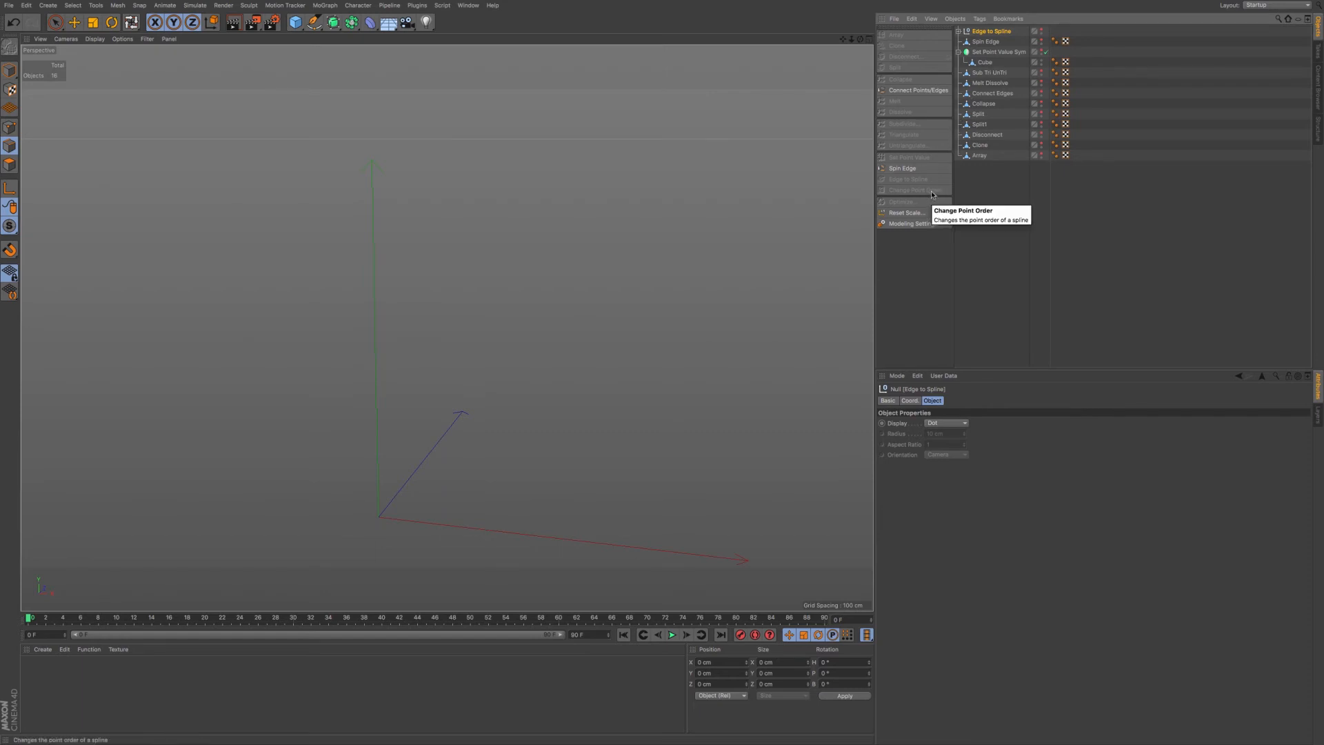
Add a Plane with 4 width and 4 height segments and convert it to an editable polygon object.
{"action": "left_click_drag", "start_coordinate": [295, 22], "coordinate": [388, 55]}
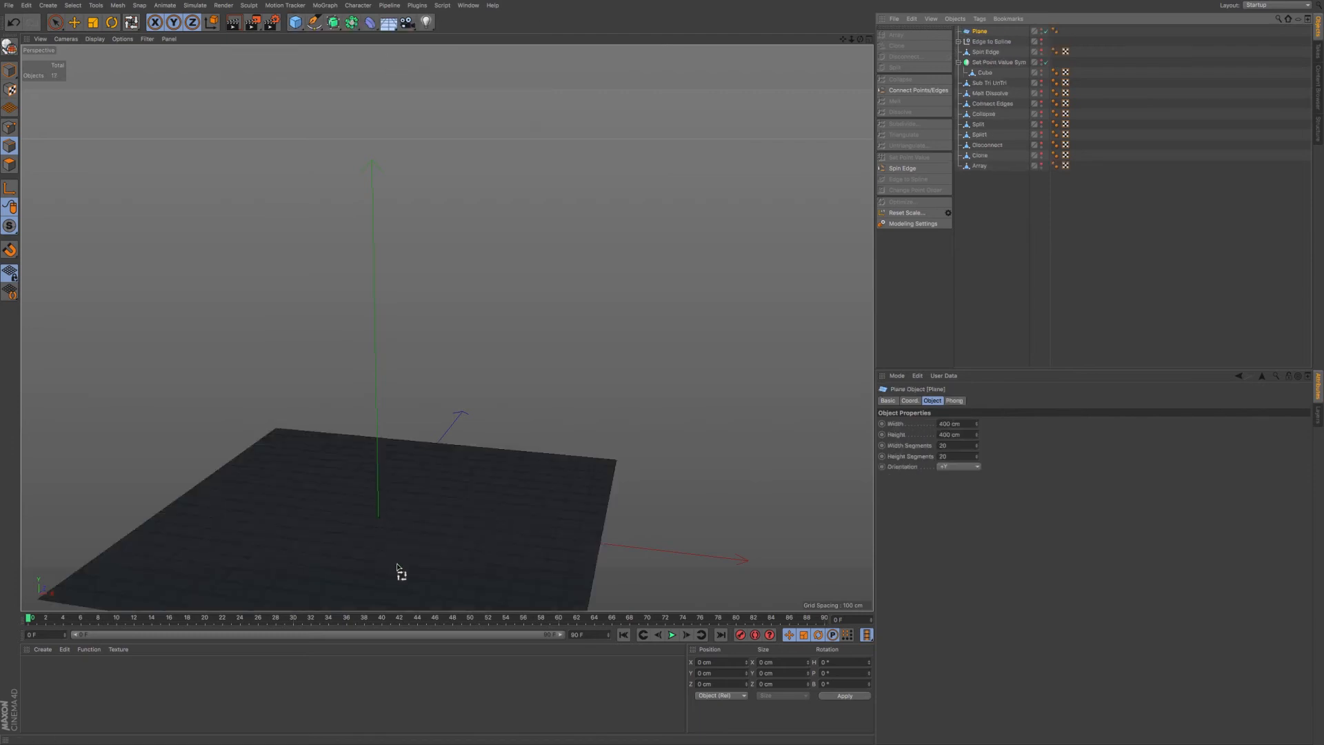
{"action": "scroll", "coordinate": [407, 555], "scroll_direction": "down", "scroll_amount": 1}
{"action": "middle_click_drag", "start_coordinate": [409, 532], "coordinate": [475, 388], "text": "alt"}
{"action": "mouse_move", "coordinate": [474, 387]}
{"action": "left_mouse_down", "text": "alt"}
{"action": "mouse_move", "coordinate": [468, 442]}
{"action": "mouse_move", "coordinate": [503, 434]}
{"action": "mouse_move", "coordinate": [473, 413]}
{"action": "mouse_move", "coordinate": [511, 417]}
{"action": "mouse_move", "coordinate": [473, 412]}
{"action": "left_mouse_up", "text": "alt"}
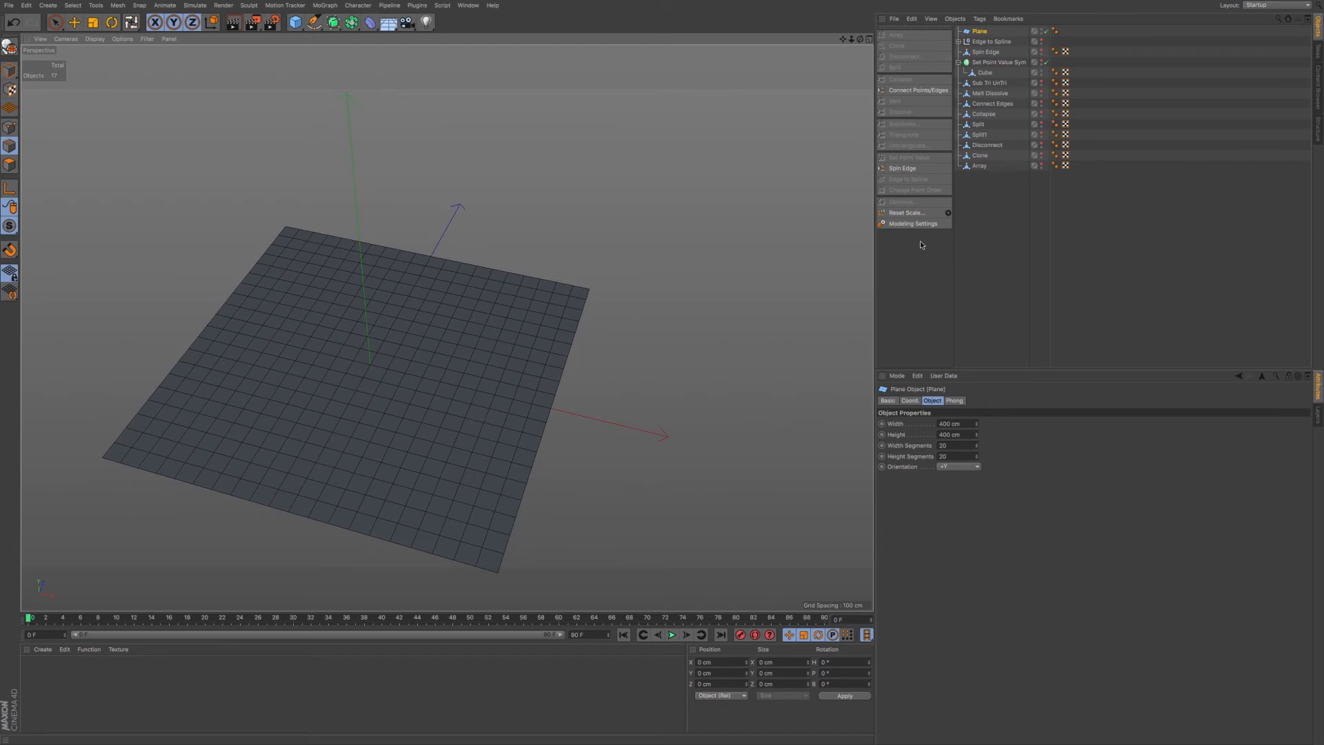
{"action": "left_click", "coordinate": [957, 446]}
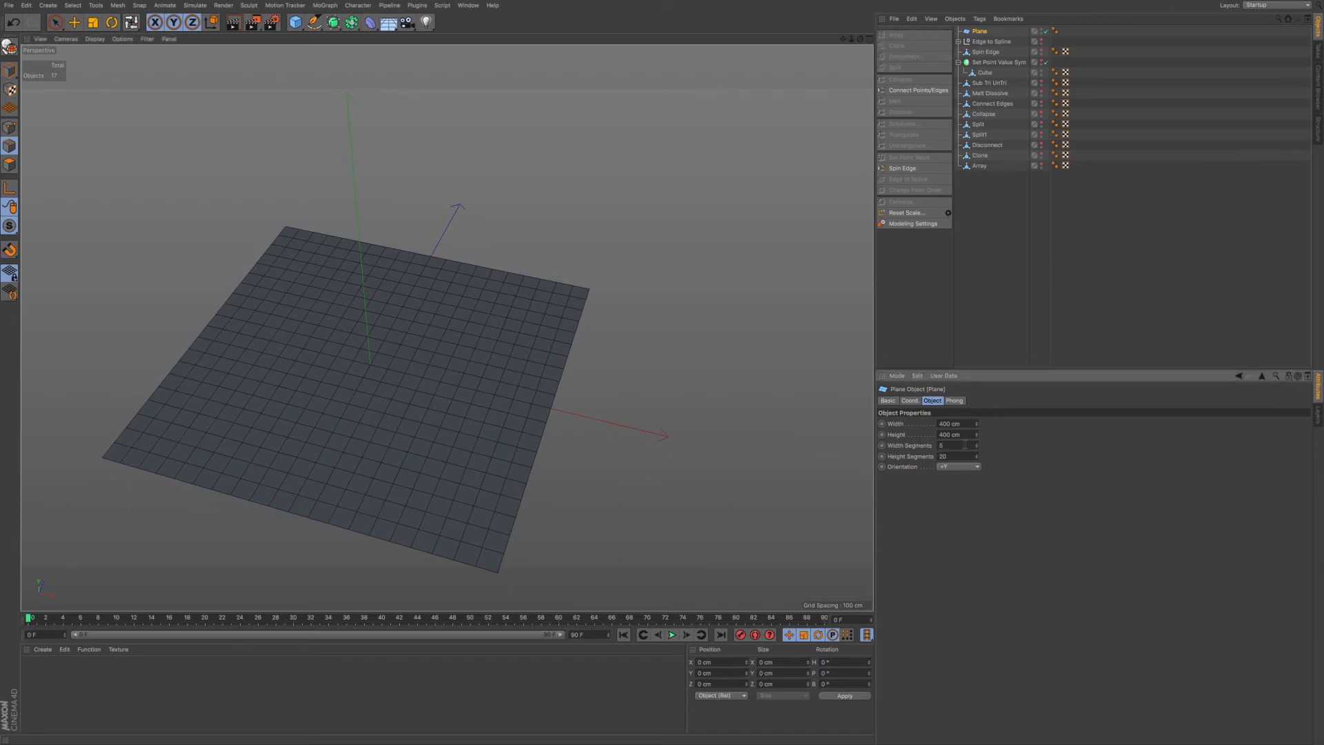
{"action": "key", "text": "Return"}
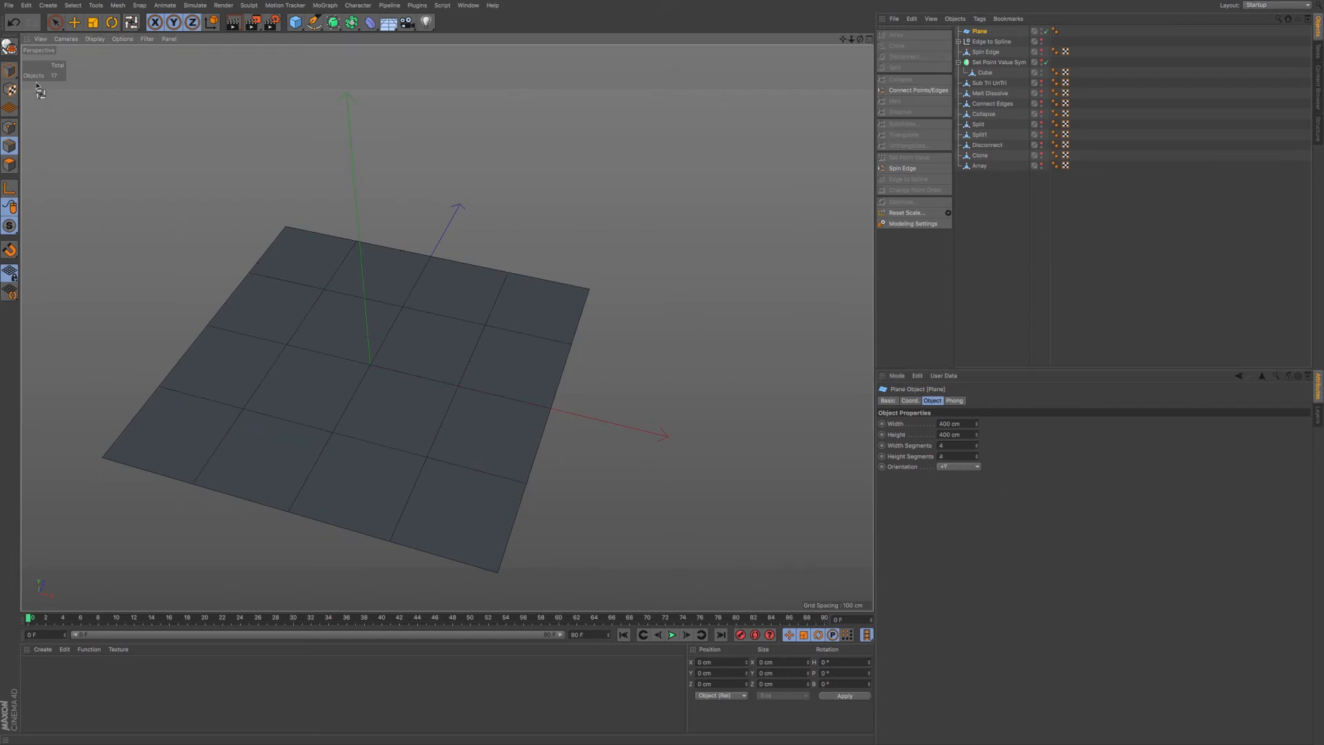
{"action": "left_click", "coordinate": [9, 48]}
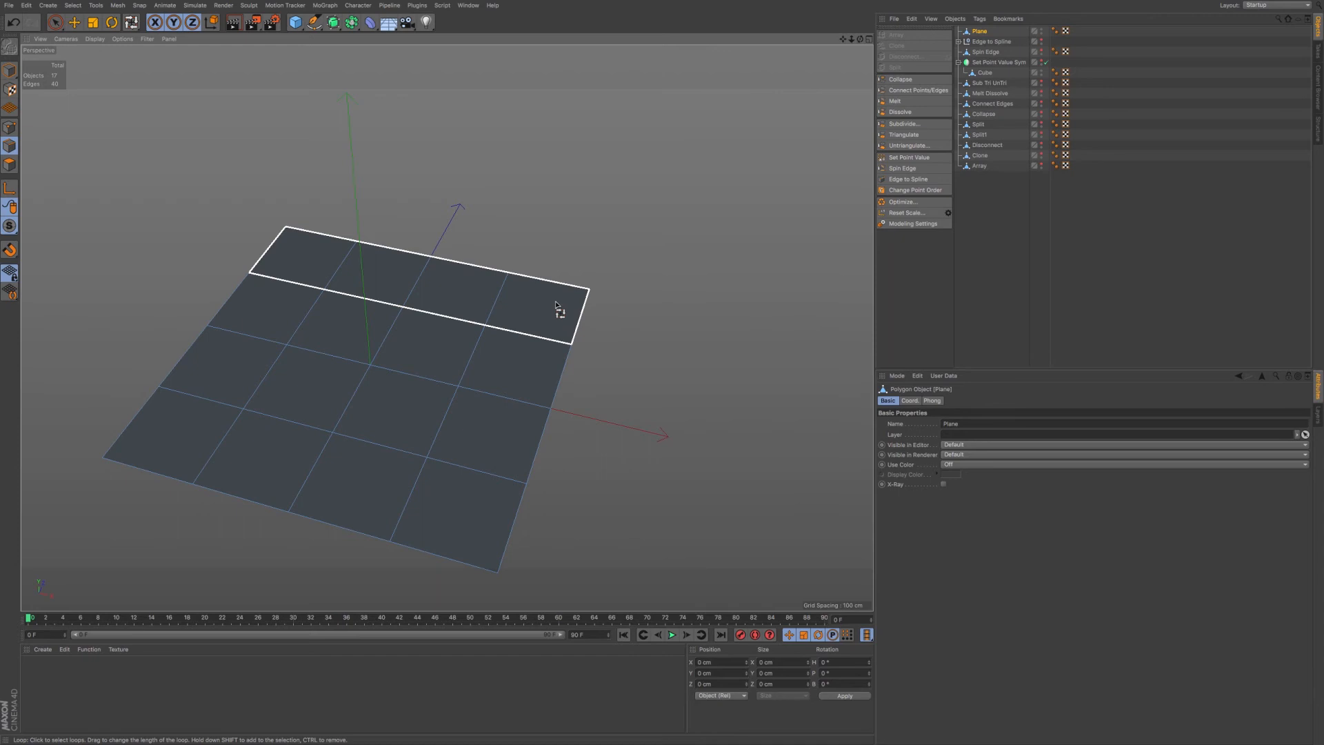
Add a Cube, make it editable and delete all its polygons except the top face.
{"action": "left_click", "coordinate": [297, 23]}
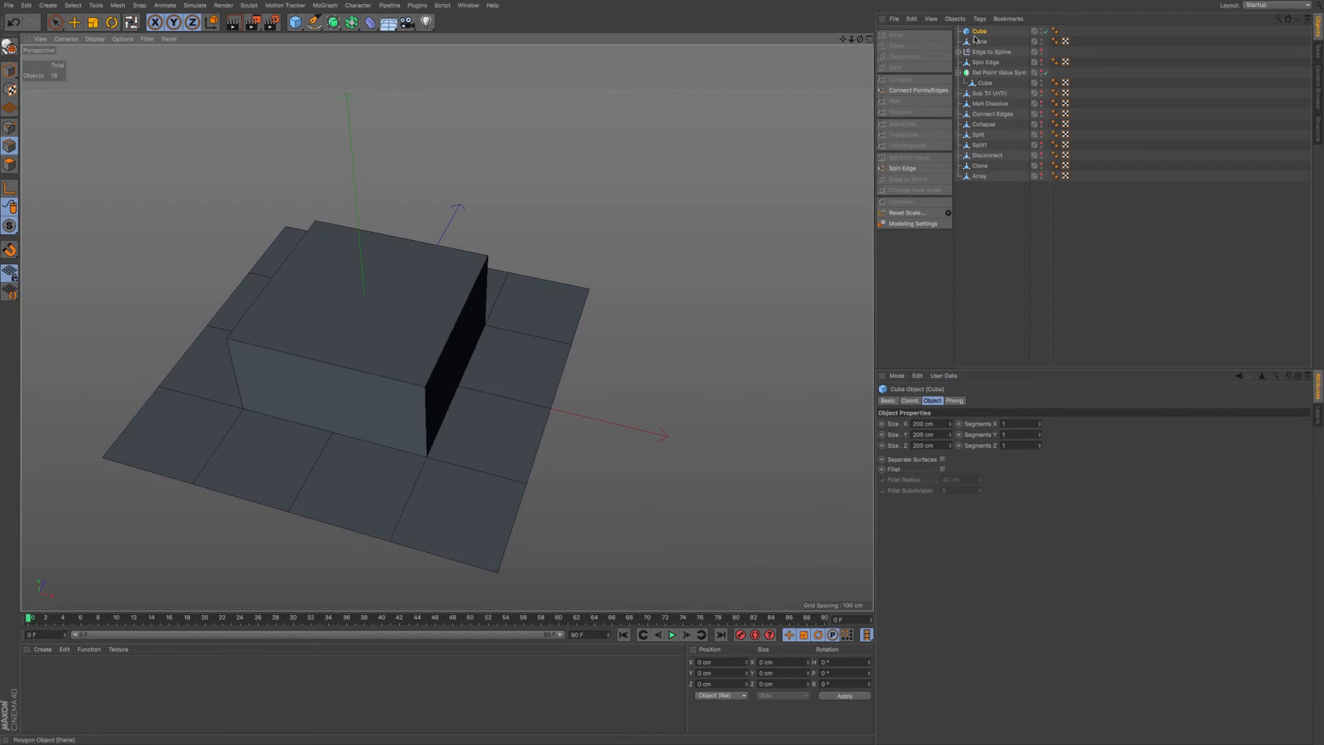
{"action": "left_click", "coordinate": [10, 47]}
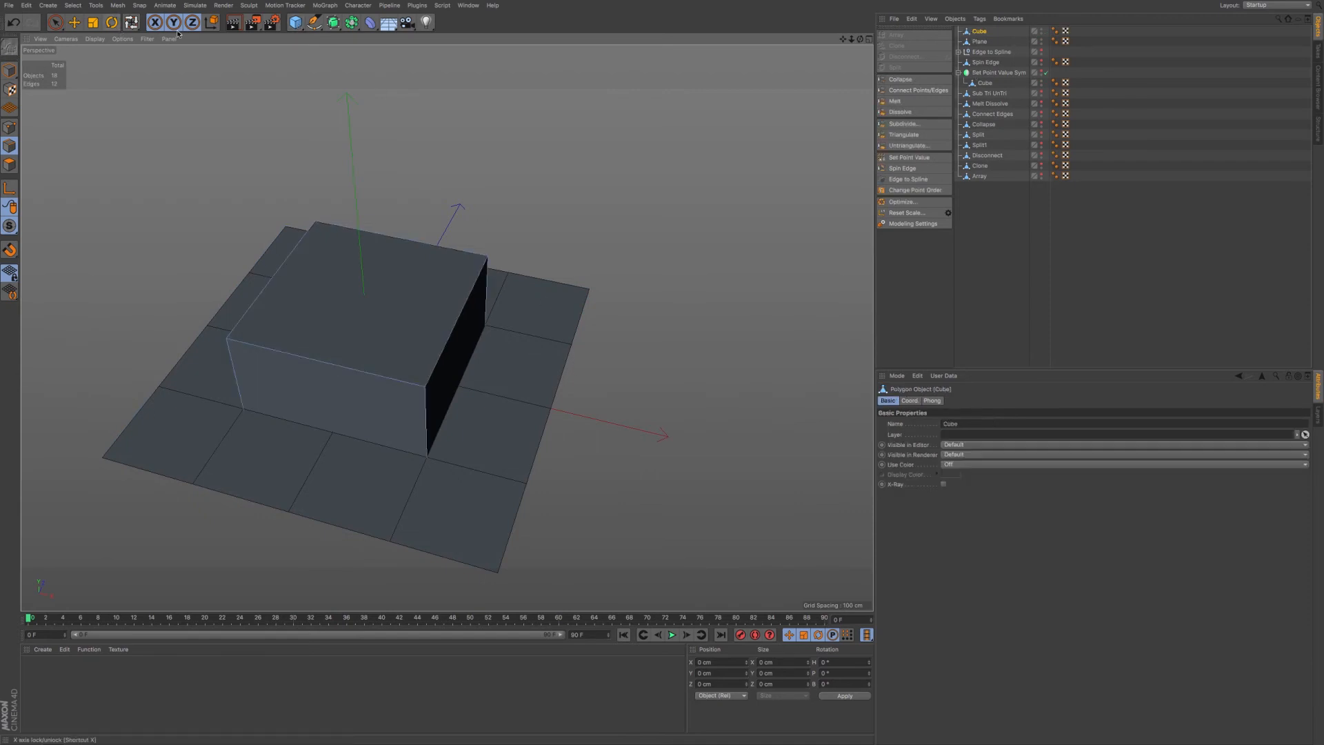
{"action": "left_click", "coordinate": [55, 22]}
{"action": "left_click", "coordinate": [10, 164]}
{"action": "left_click", "coordinate": [428, 366]}
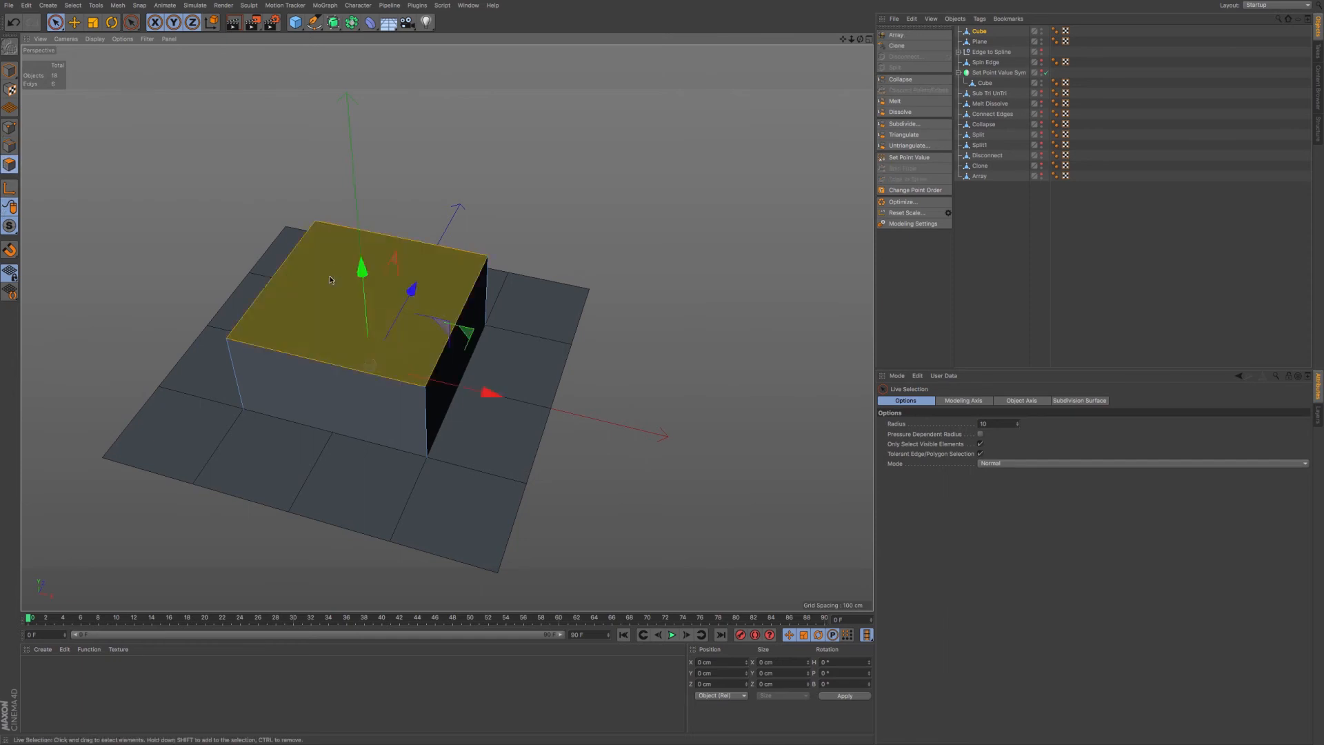
{"action": "left_click", "coordinate": [433, 371], "text": "shift"}
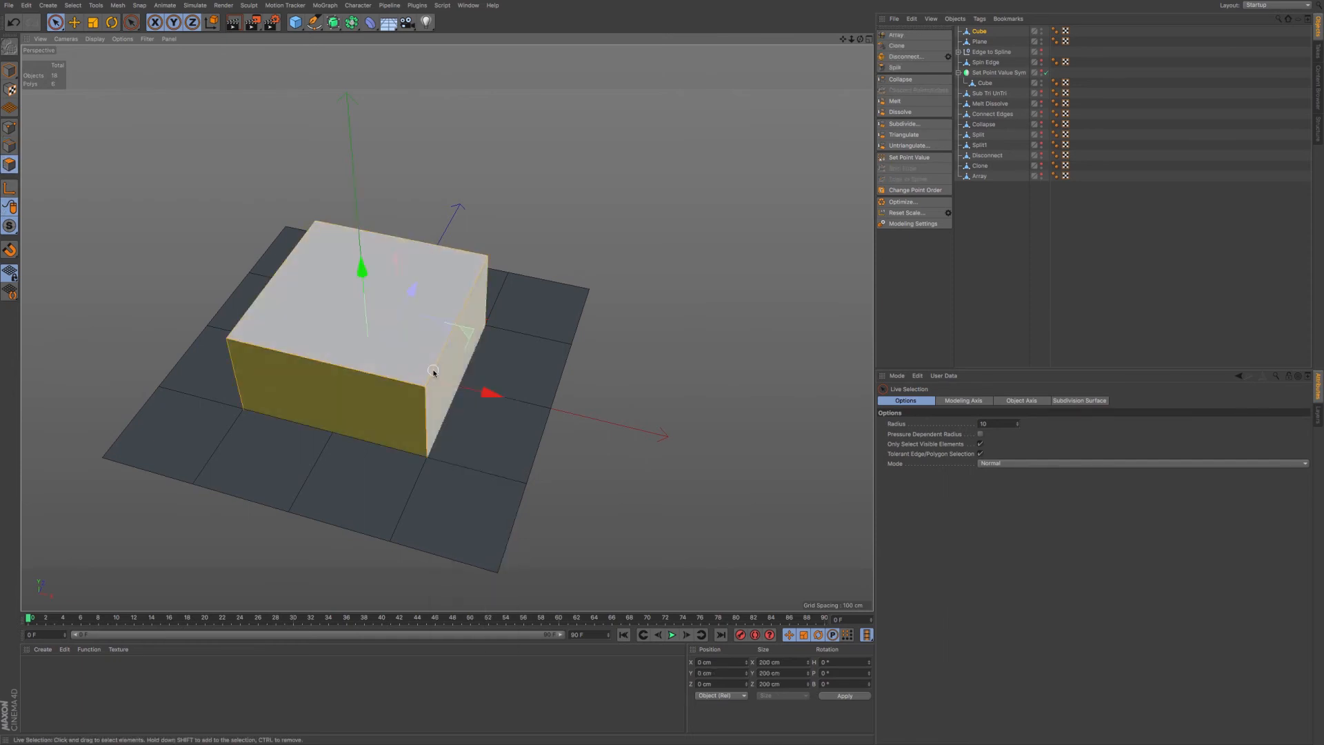
{"action": "key", "text": "Delete"}
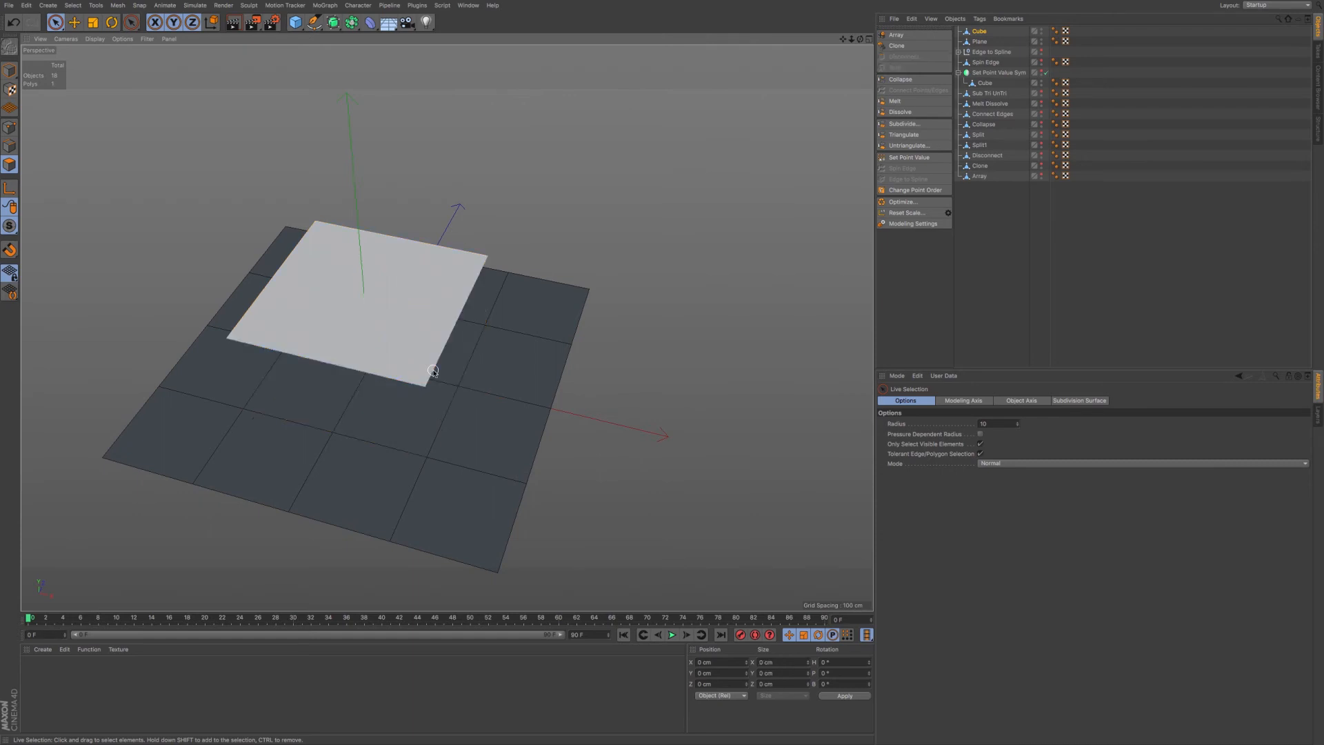
Remove the Cube's leftover points with Optimize in point mode, and hide the Plane in the viewport.
{"action": "left_click", "coordinate": [10, 128]}
{"action": "right_click", "coordinate": [126, 165]}
{"action": "left_click", "coordinate": [140, 458]}
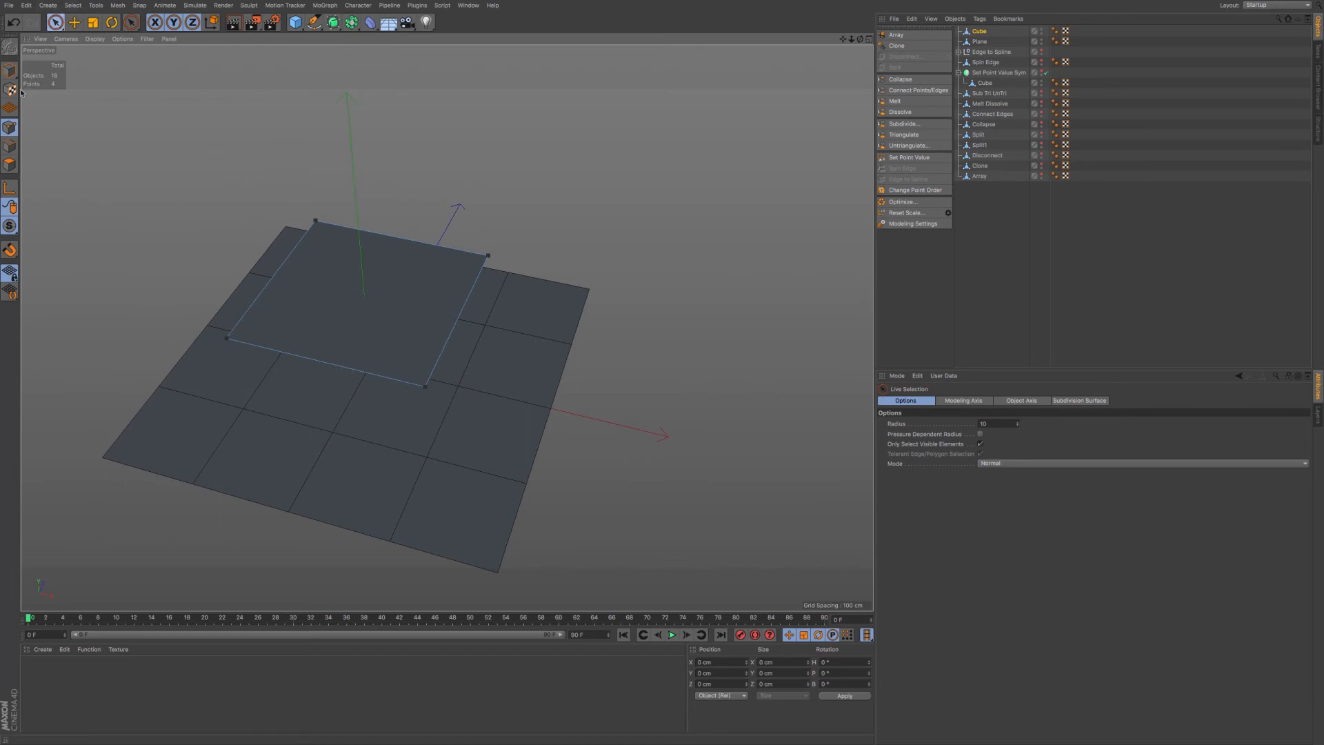
{"action": "left_click", "coordinate": [11, 165]}
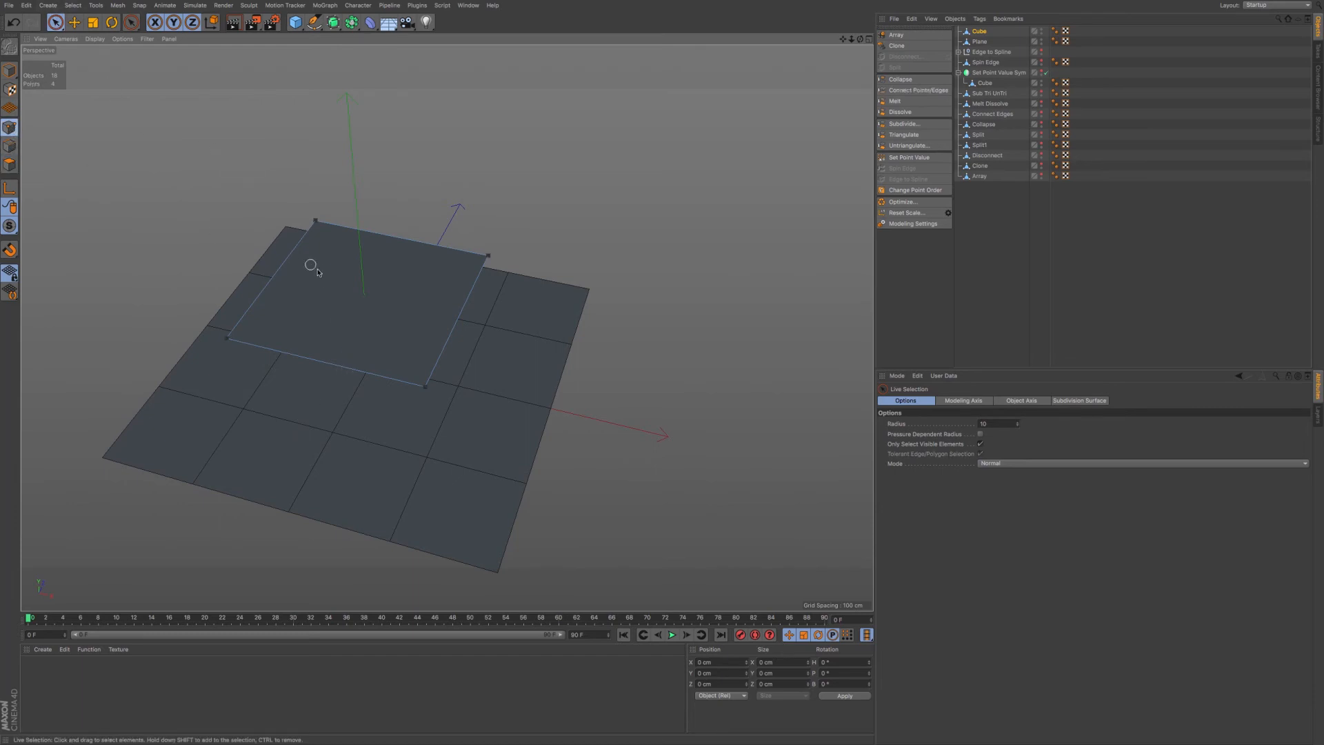
{"action": "middle_click_drag", "start_coordinate": [378, 302], "coordinate": [474, 318], "text": "alt"}
{"action": "left_click_drag", "start_coordinate": [475, 312], "coordinate": [547, 292], "text": "alt"}
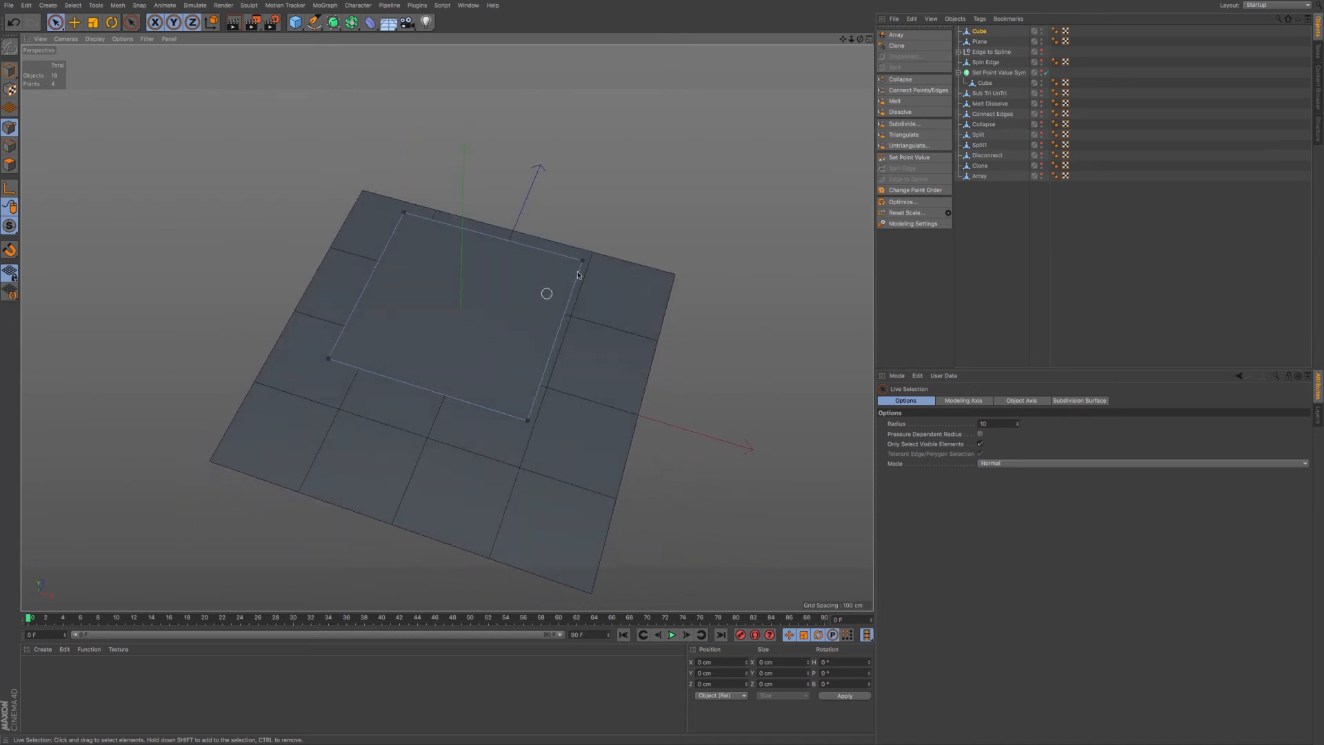
{"action": "left_click", "coordinate": [1042, 42]}
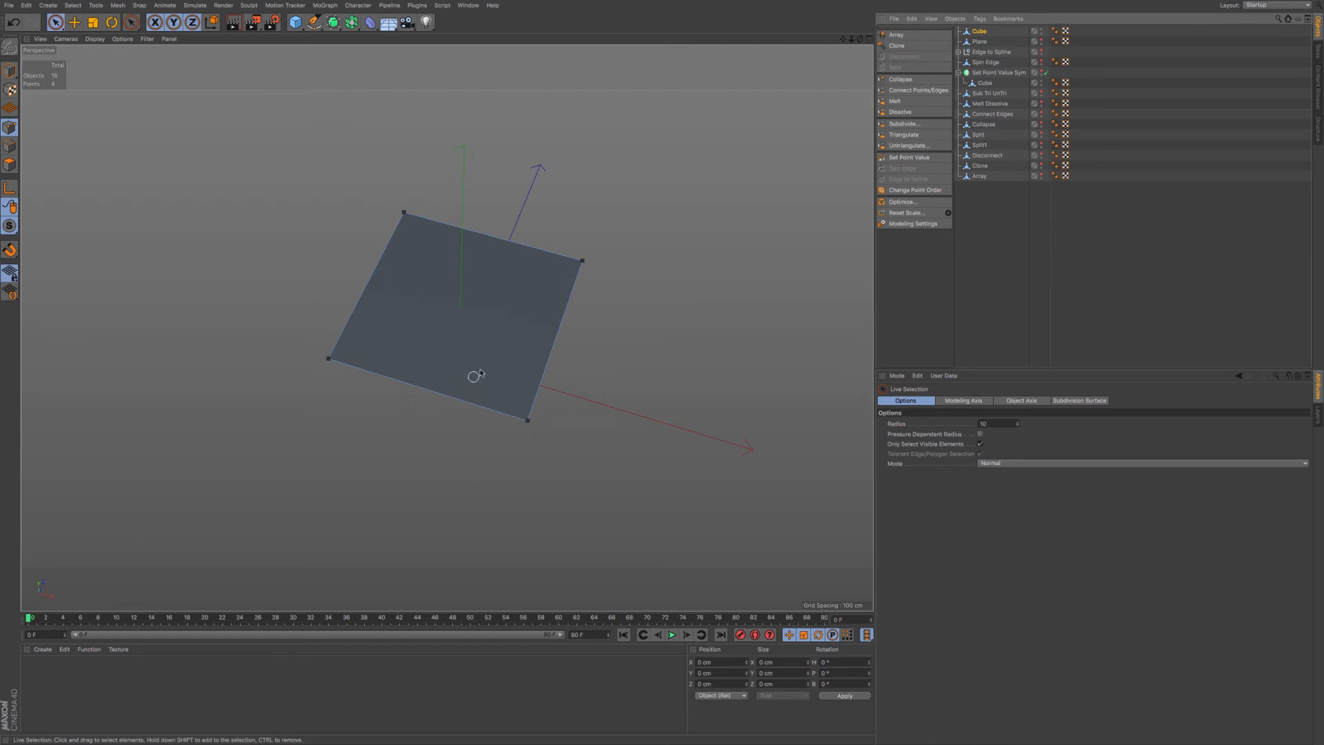
{"action": "middle_click_drag", "start_coordinate": [526, 313], "coordinate": [500, 312], "text": "alt"}
{"action": "left_click_drag", "start_coordinate": [499, 328], "coordinate": [497, 322], "text": "alt"}
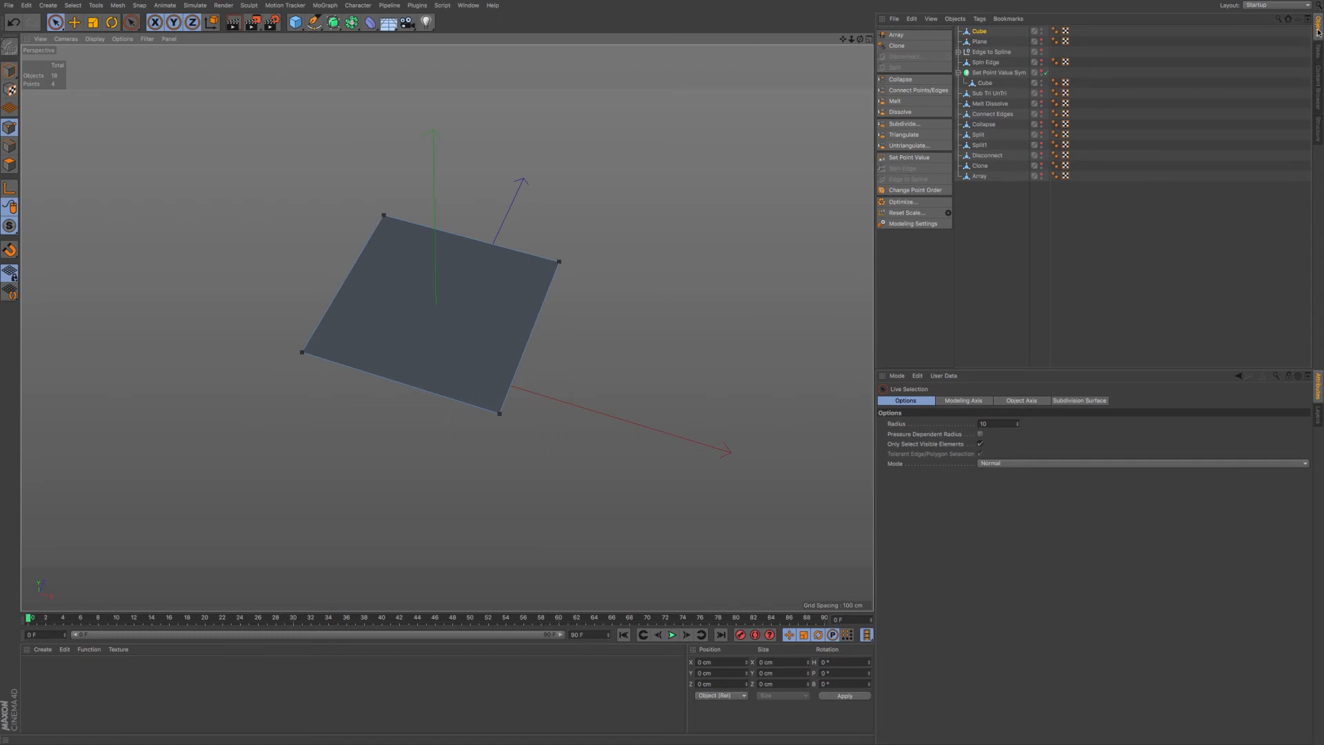
Show the Cube's point list in the Structure manager and select point 0 at the face's near-left corner.
{"action": "left_click", "coordinate": [1319, 130]}
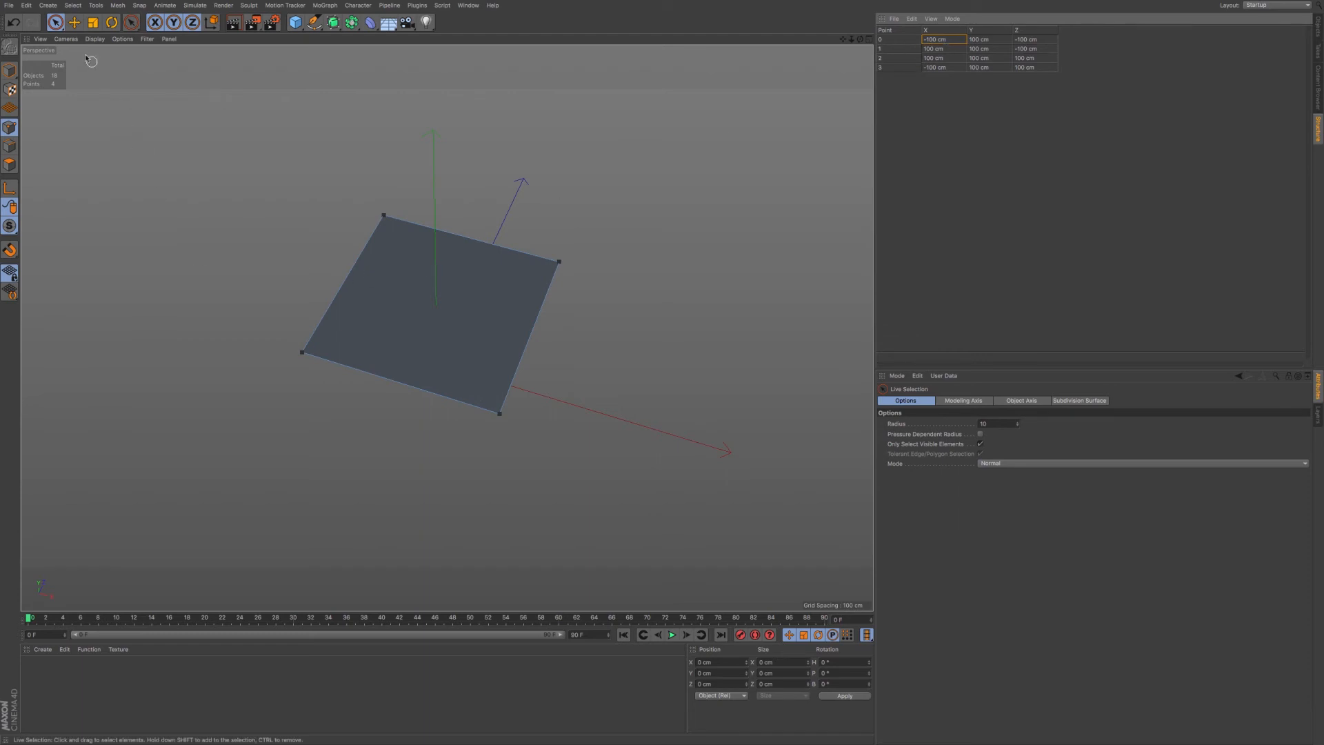
{"action": "left_click", "coordinate": [302, 353]}
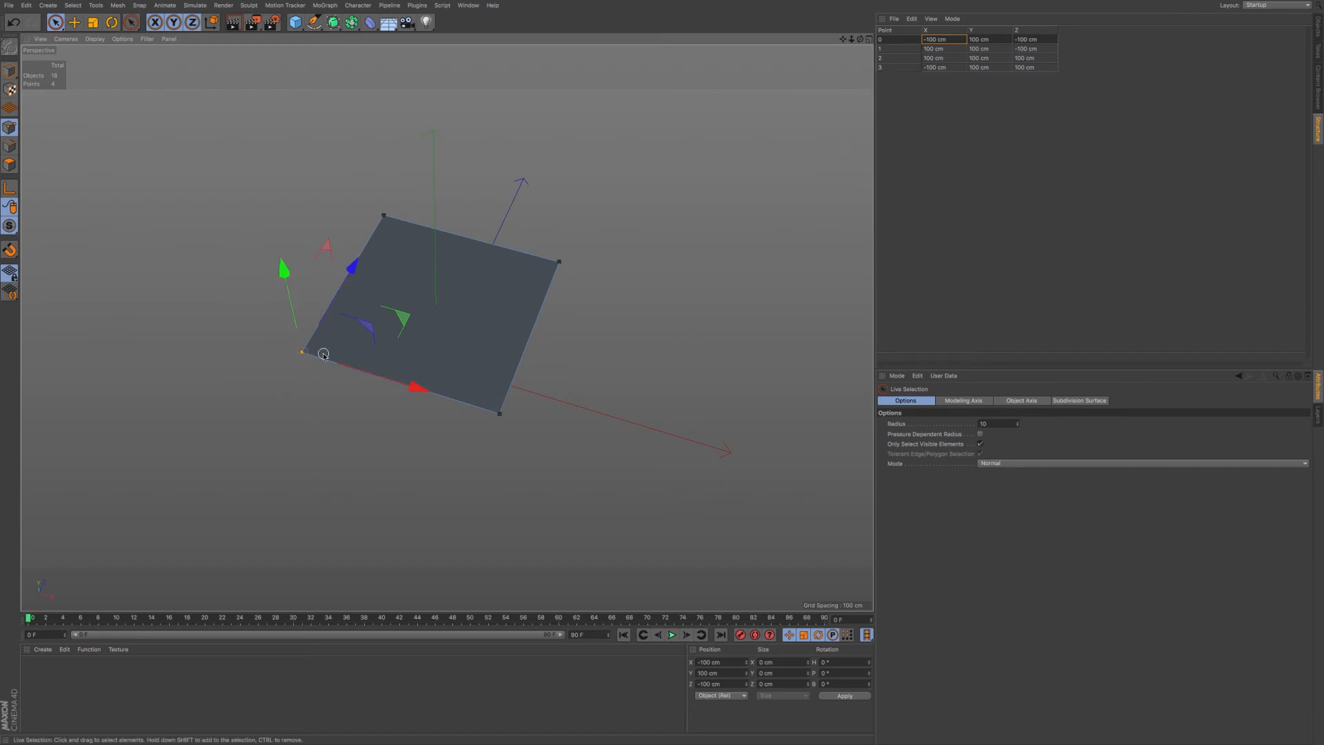
{"action": "left_click", "coordinate": [411, 271]}
{"action": "left_click", "coordinate": [301, 353]}
Select point 1 at the face's near-right corner, raise it to about 129.5 cm in Y, and undo the move.
{"action": "left_click", "coordinate": [500, 413]}
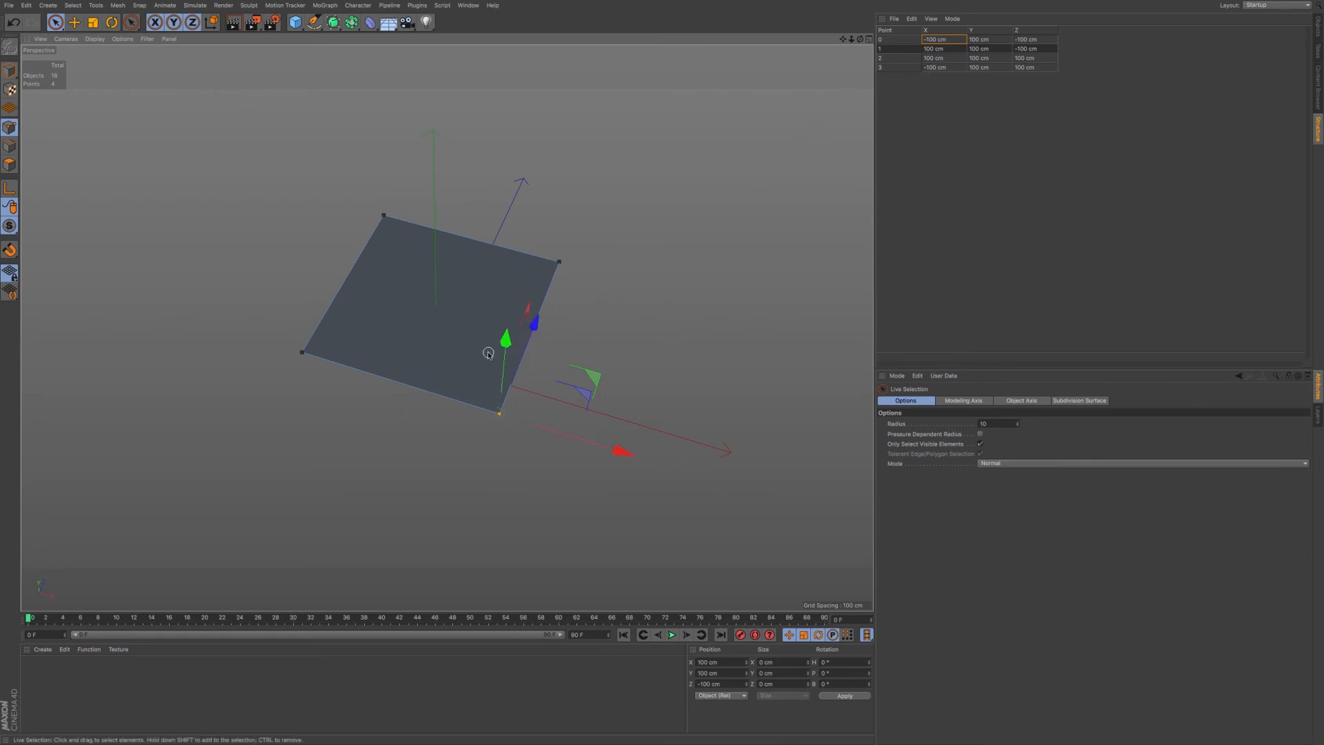
{"action": "left_click_drag", "start_coordinate": [507, 337], "coordinate": [511, 329]}
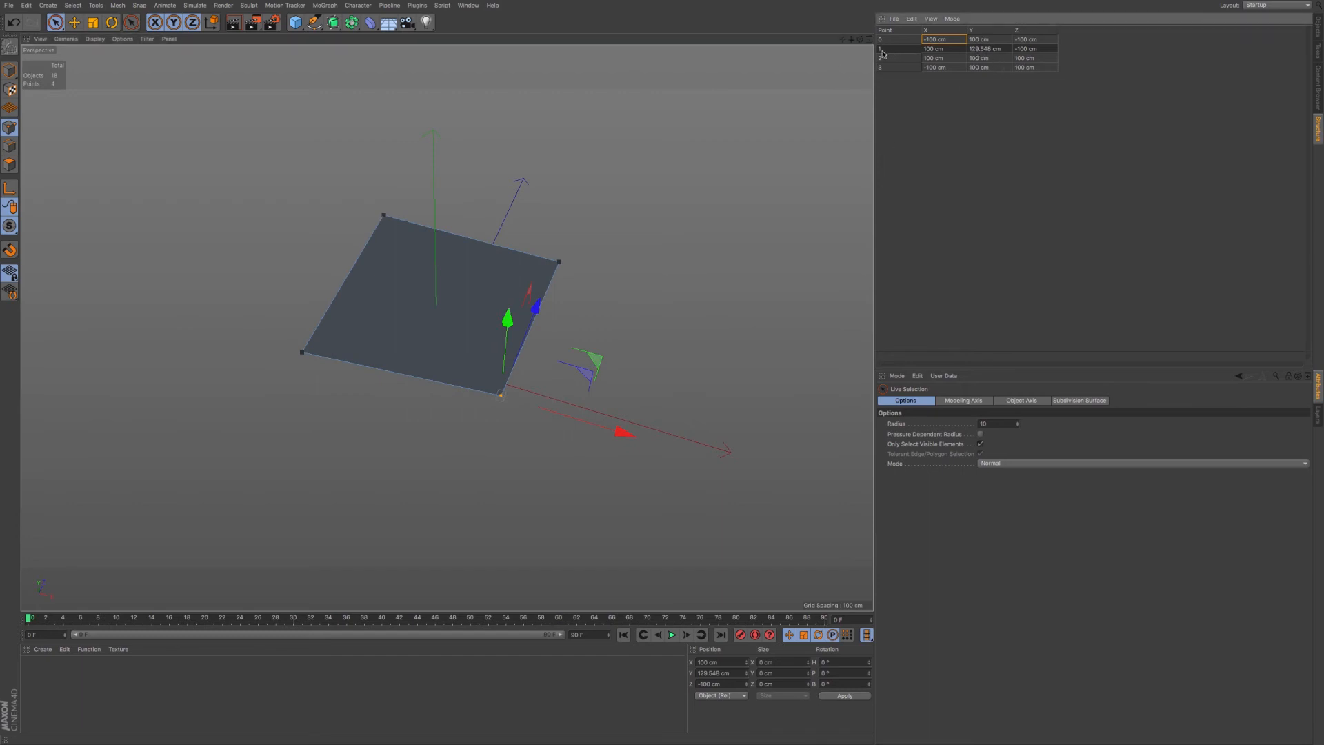
{"action": "key", "text": "ctrl+z"}
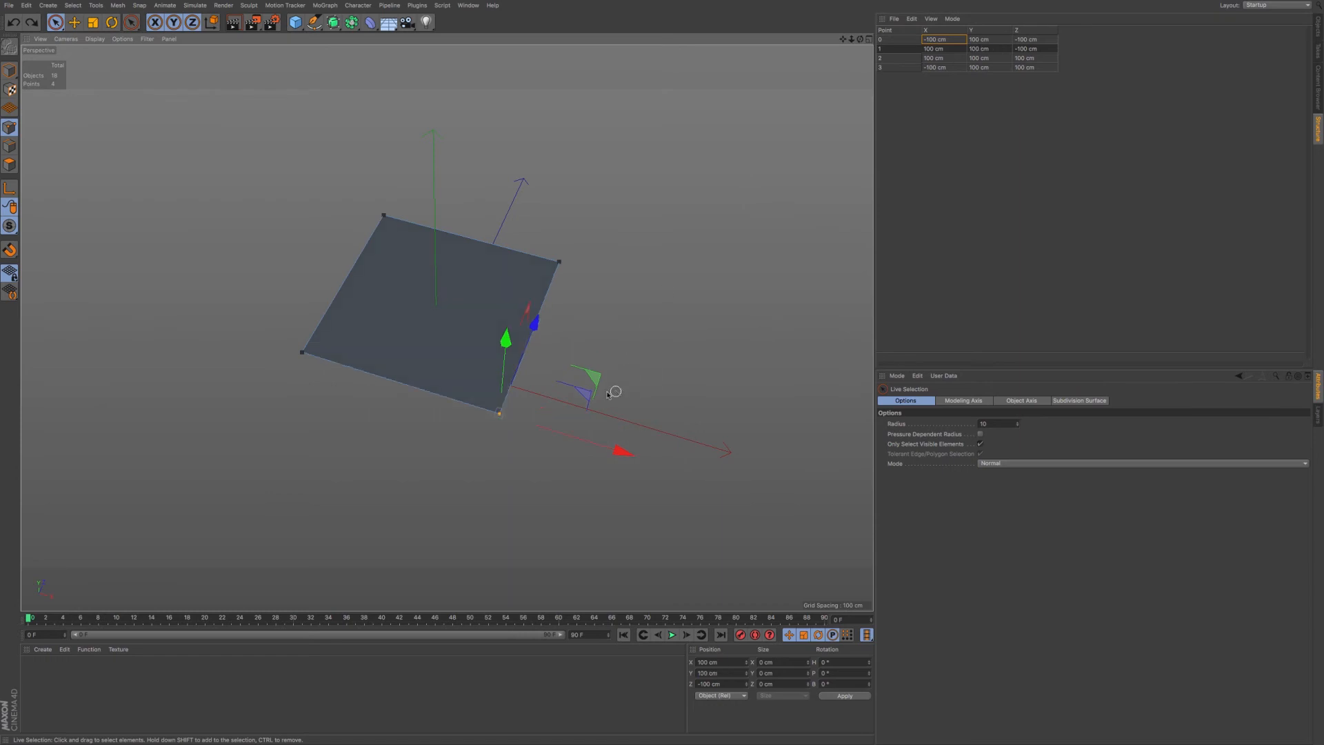
Select points 2 and 3 at the face's far corners in turn, lower point 3 along Y, and undo the move.
{"action": "left_click", "coordinate": [558, 264]}
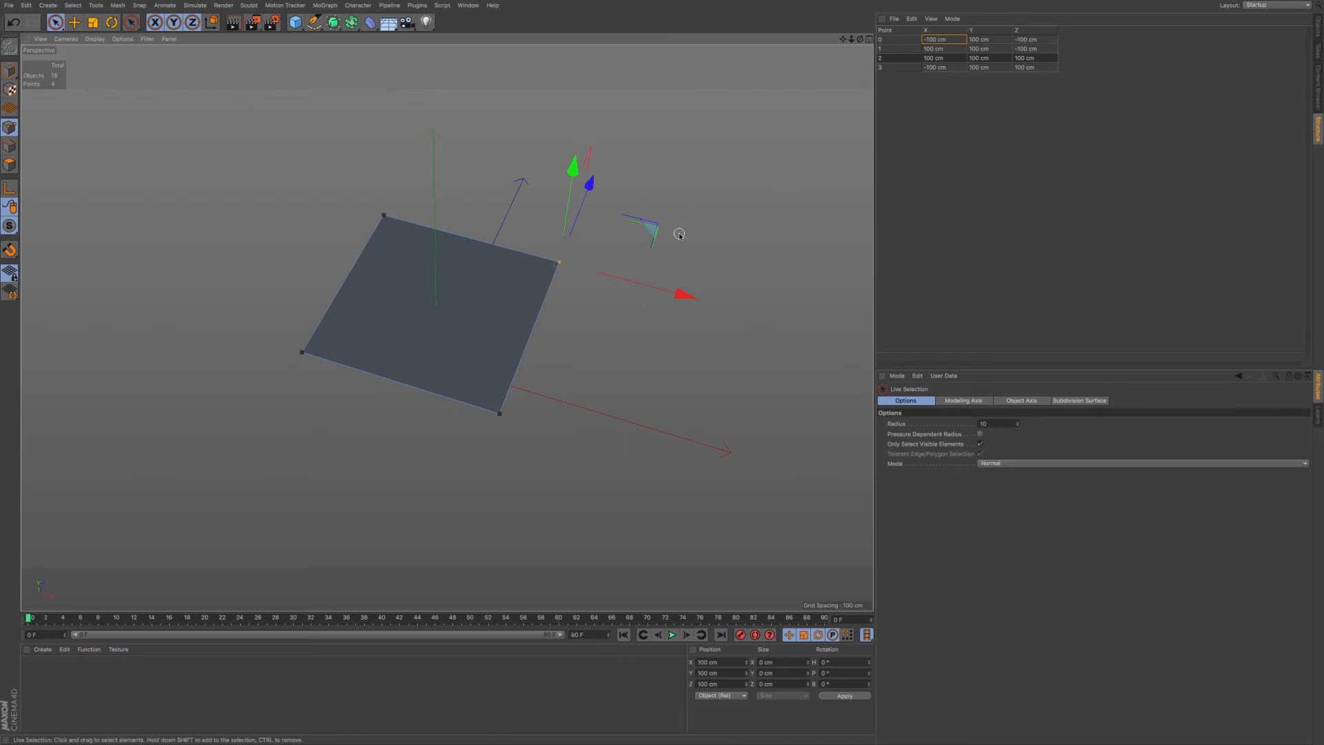
{"action": "left_click", "coordinate": [383, 216]}
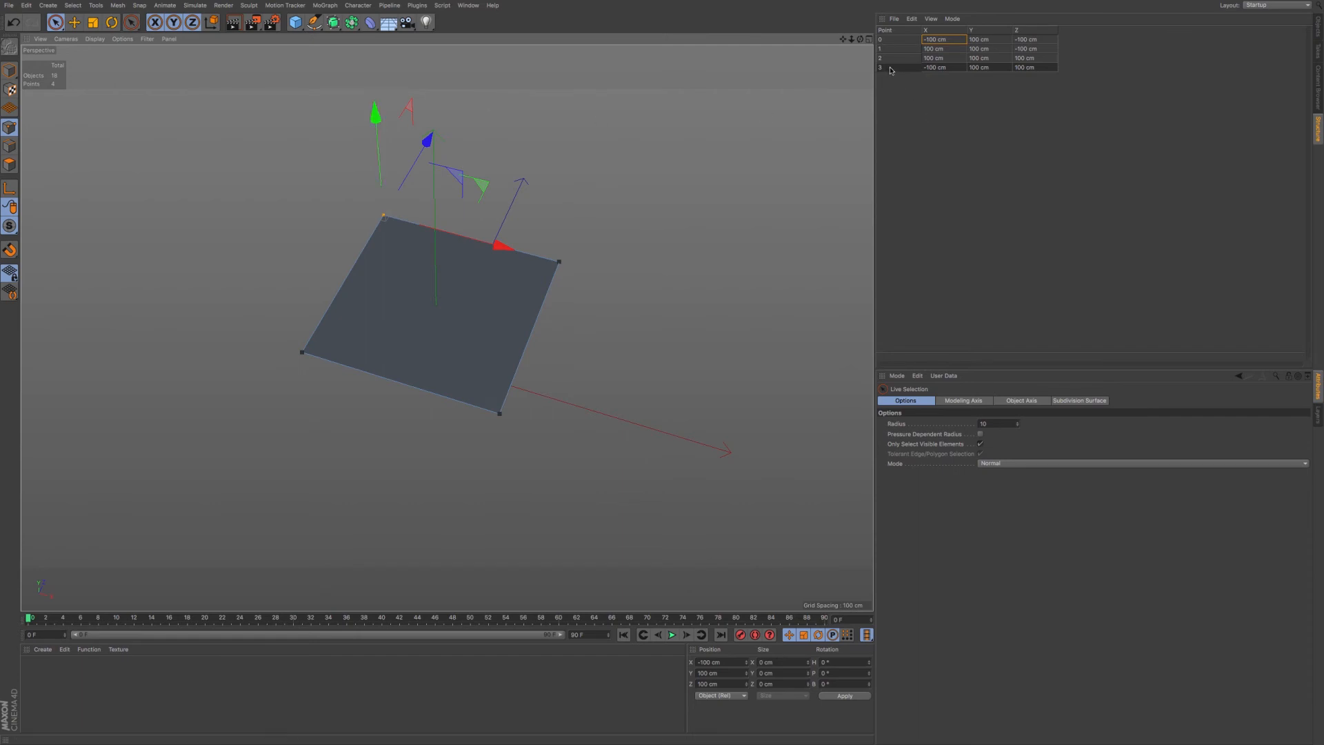
{"action": "left_click_drag", "start_coordinate": [380, 118], "coordinate": [381, 137]}
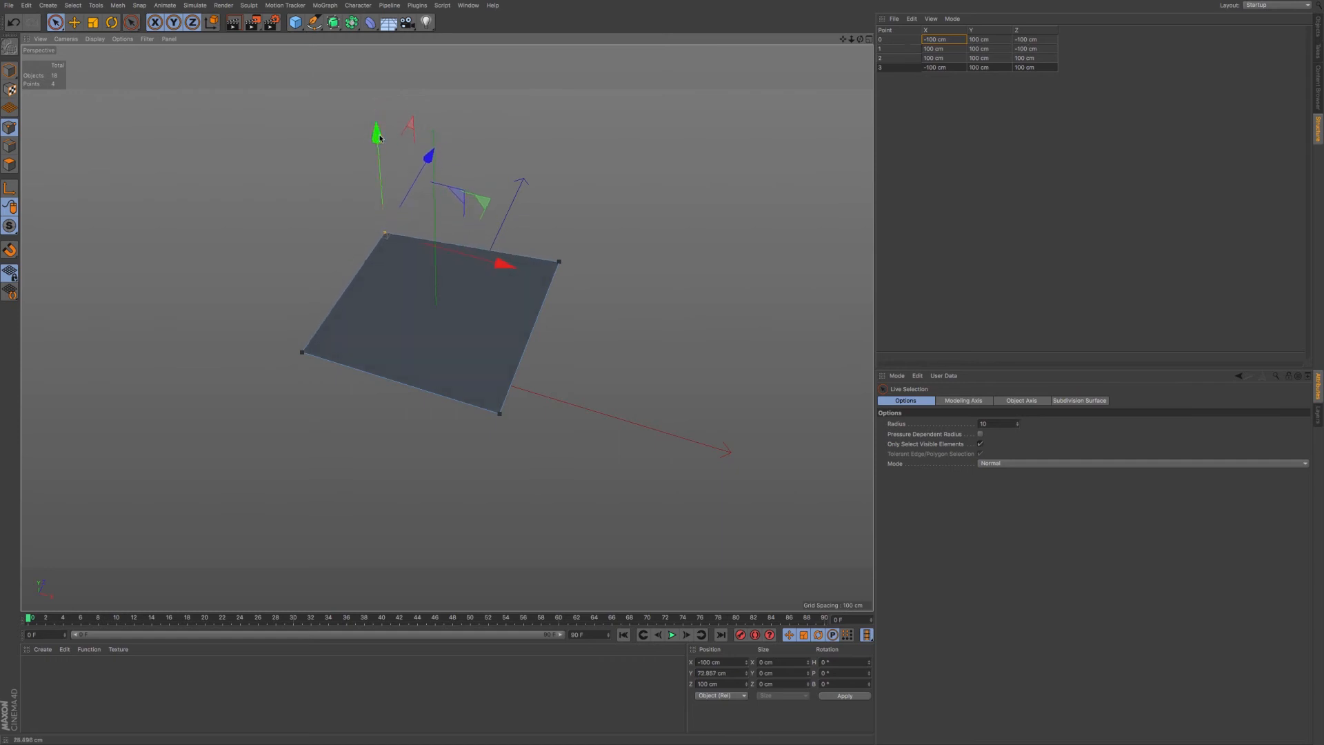
{"action": "key", "text": "ctrl+z"}
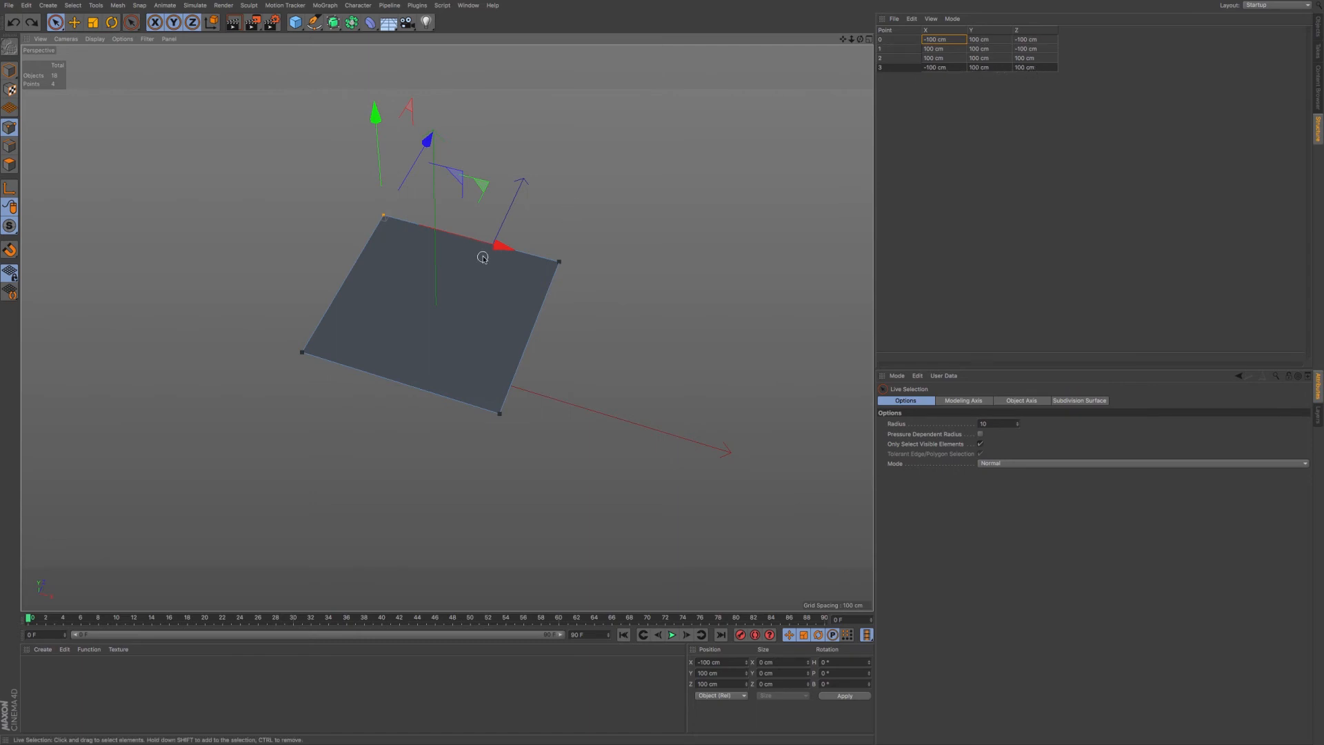
Select the Cube's single face in polygon mode.
{"action": "middle_click_drag", "start_coordinate": [444, 288], "coordinate": [446, 316], "text": "alt"}
{"action": "left_click_drag", "start_coordinate": [471, 351], "coordinate": [462, 337], "text": "alt"}
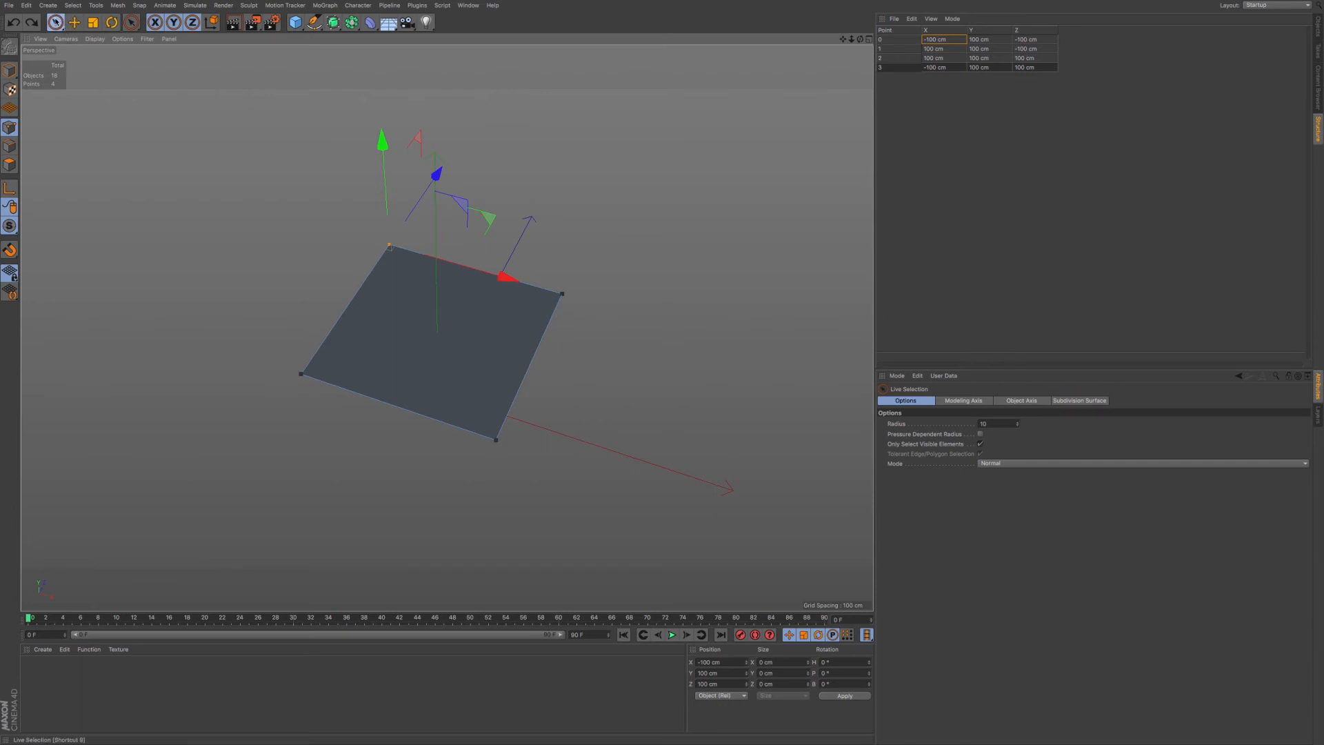
{"action": "left_click", "coordinate": [11, 165]}
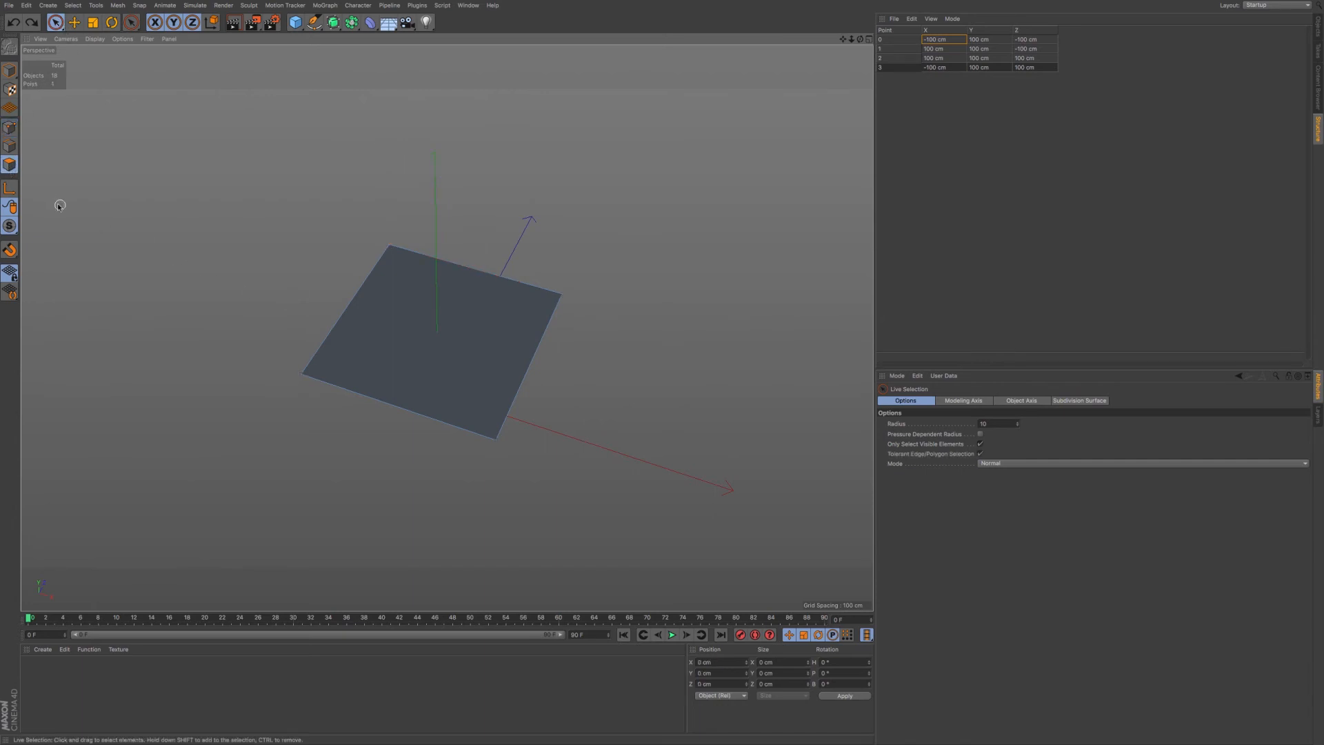
{"action": "left_click", "coordinate": [405, 329]}
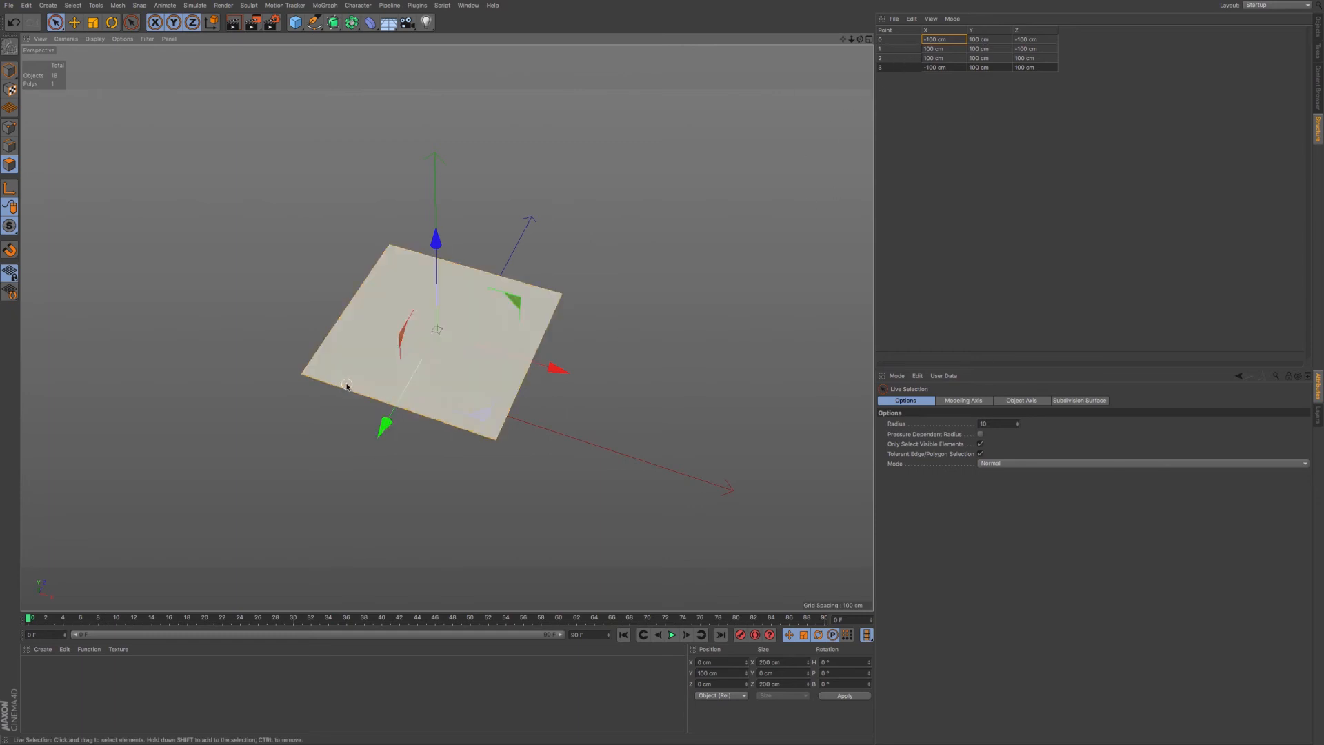
Select corner points 3 and 0 along the face's negative-X edge in point mode.
{"action": "left_click", "coordinate": [10, 127]}
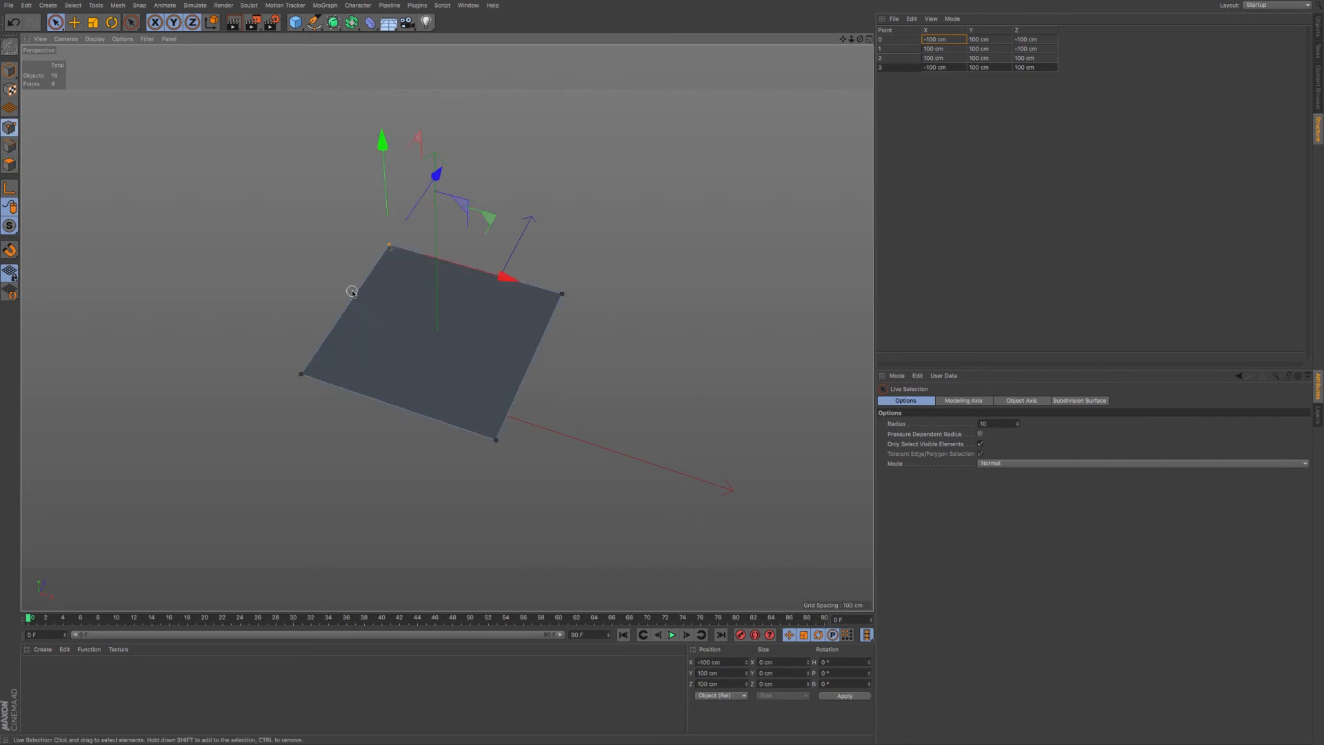
{"action": "left_click", "coordinate": [304, 373]}
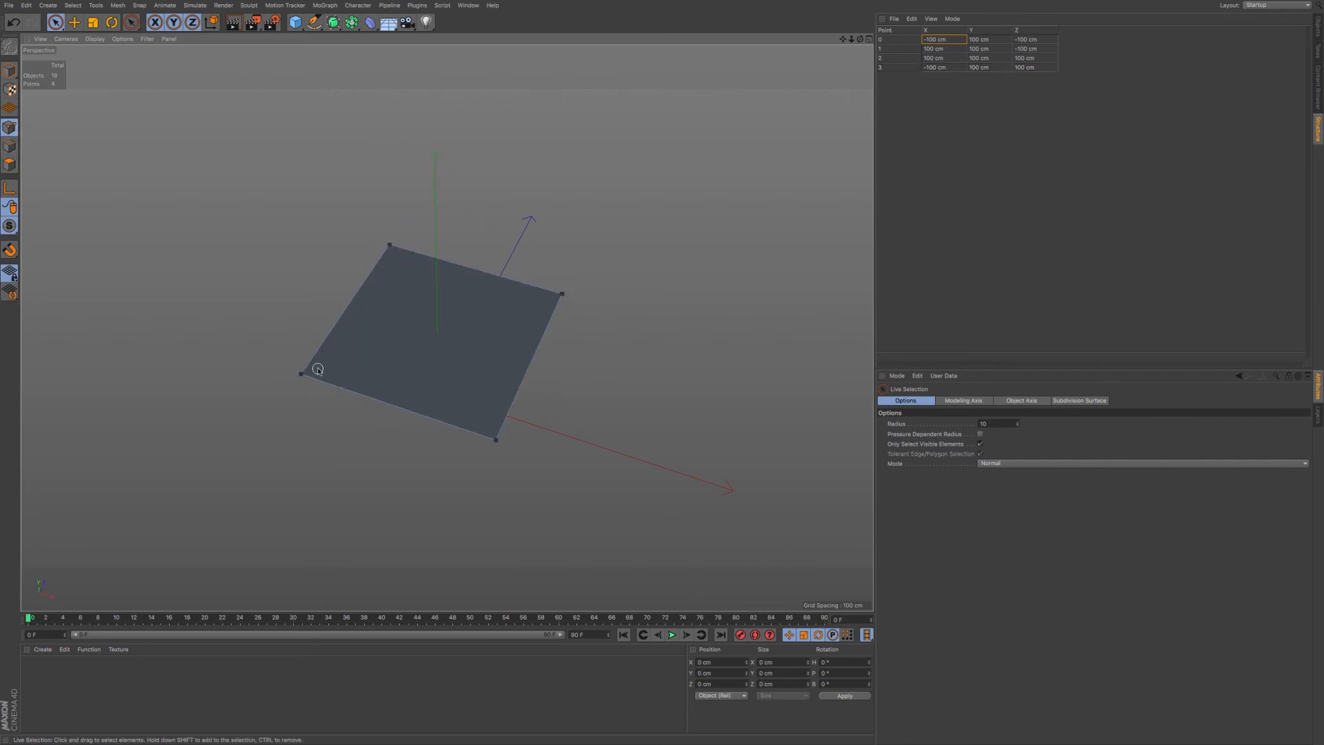
{"action": "left_click", "coordinate": [386, 247]}
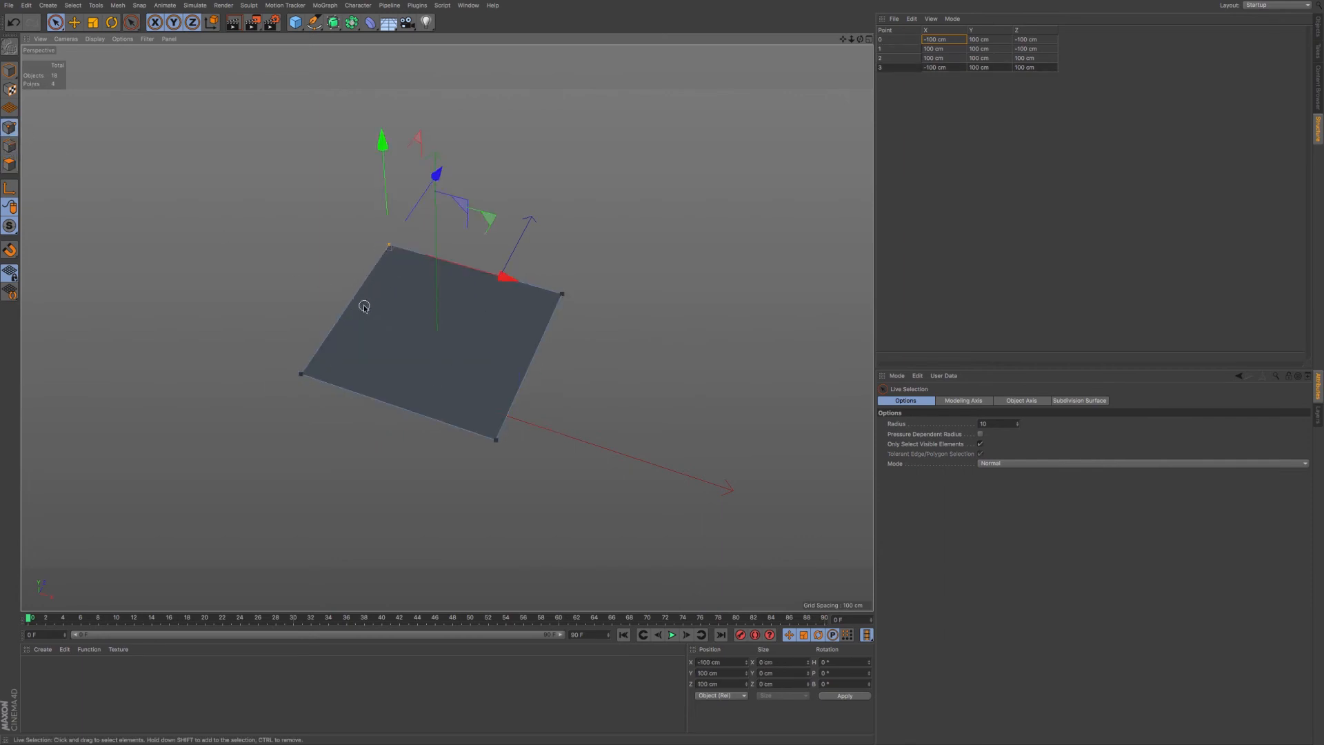
{"action": "left_click", "coordinate": [301, 374], "text": "shift"}
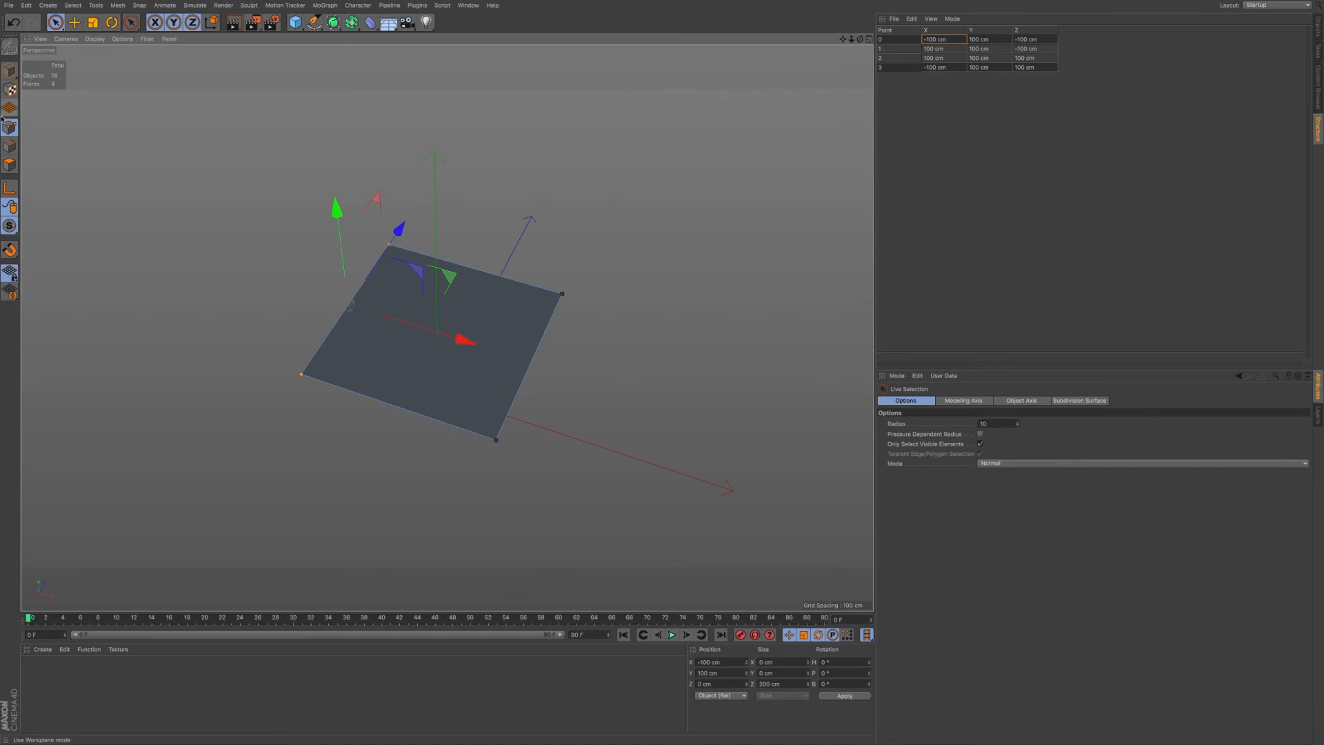
Switch to model mode and examine the Cube's face from several angles.
{"action": "left_click", "coordinate": [11, 74]}
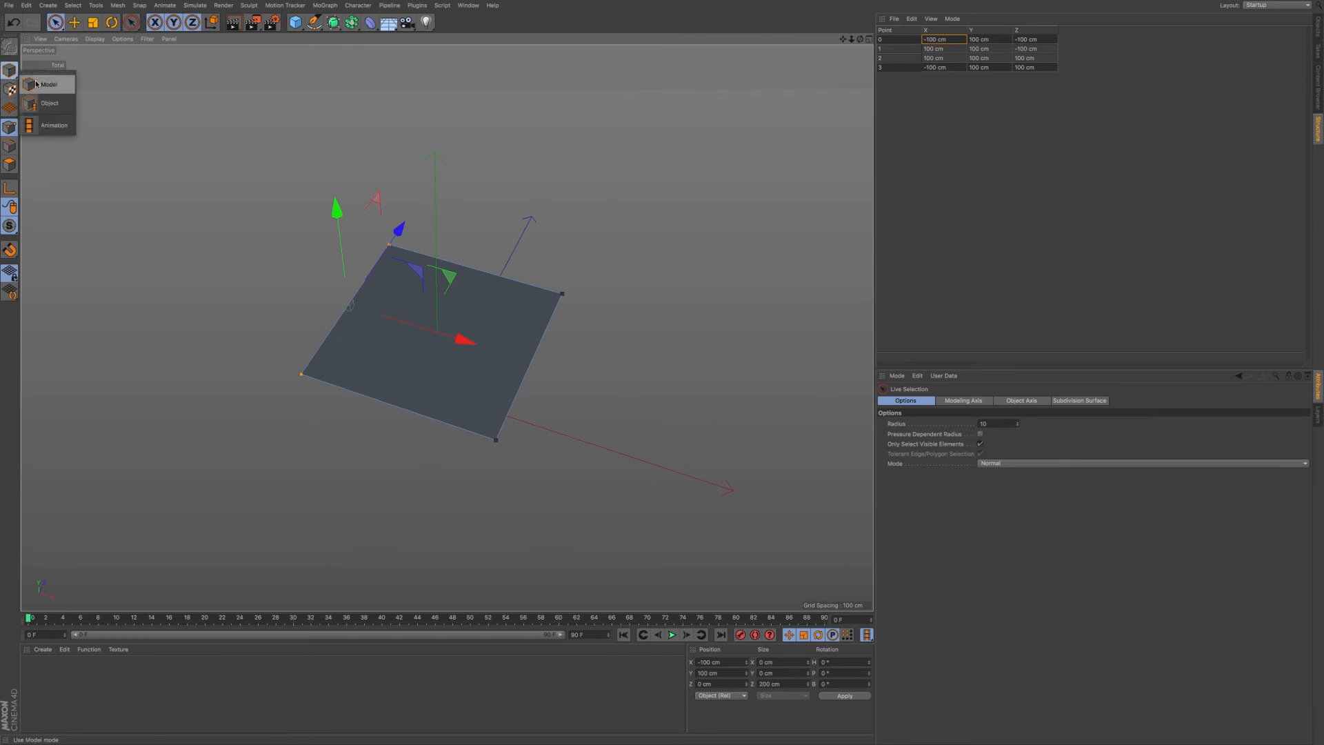
{"action": "left_click", "coordinate": [36, 83]}
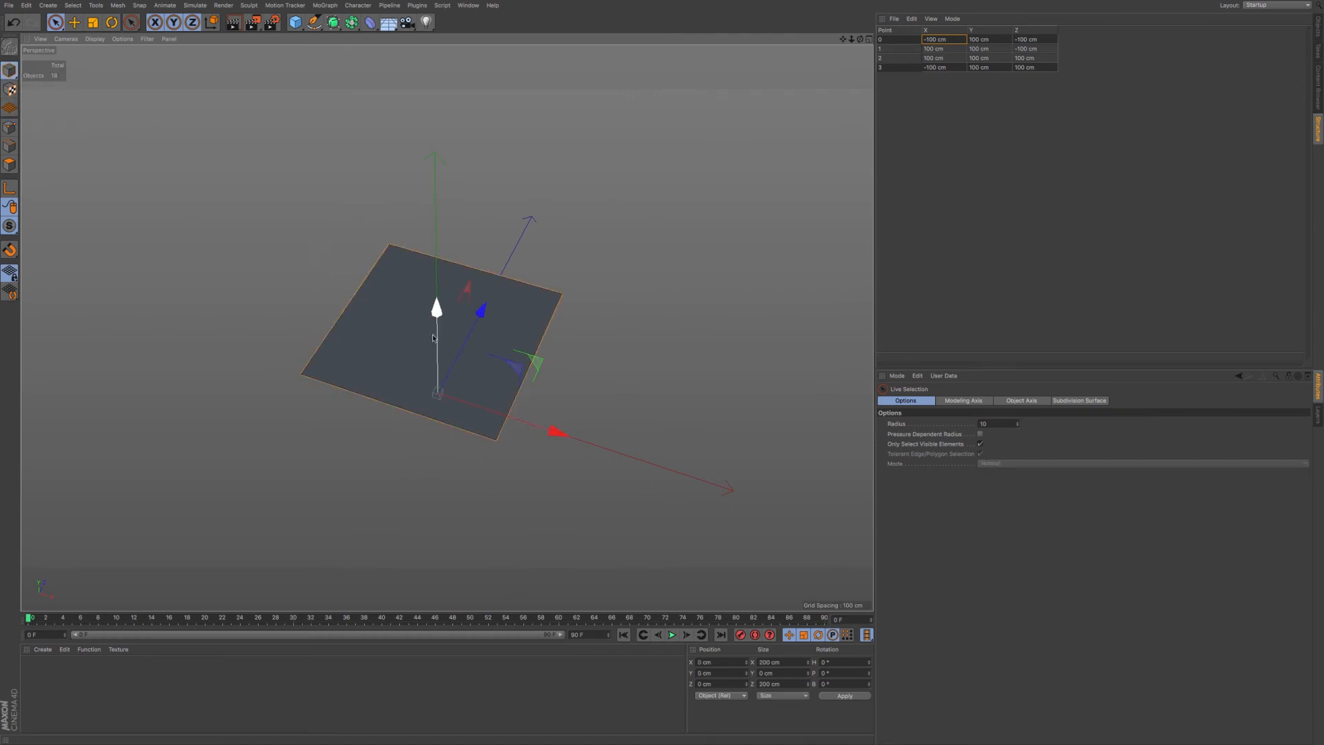
{"action": "left_click_drag", "start_coordinate": [477, 357], "coordinate": [343, 288], "text": "alt"}
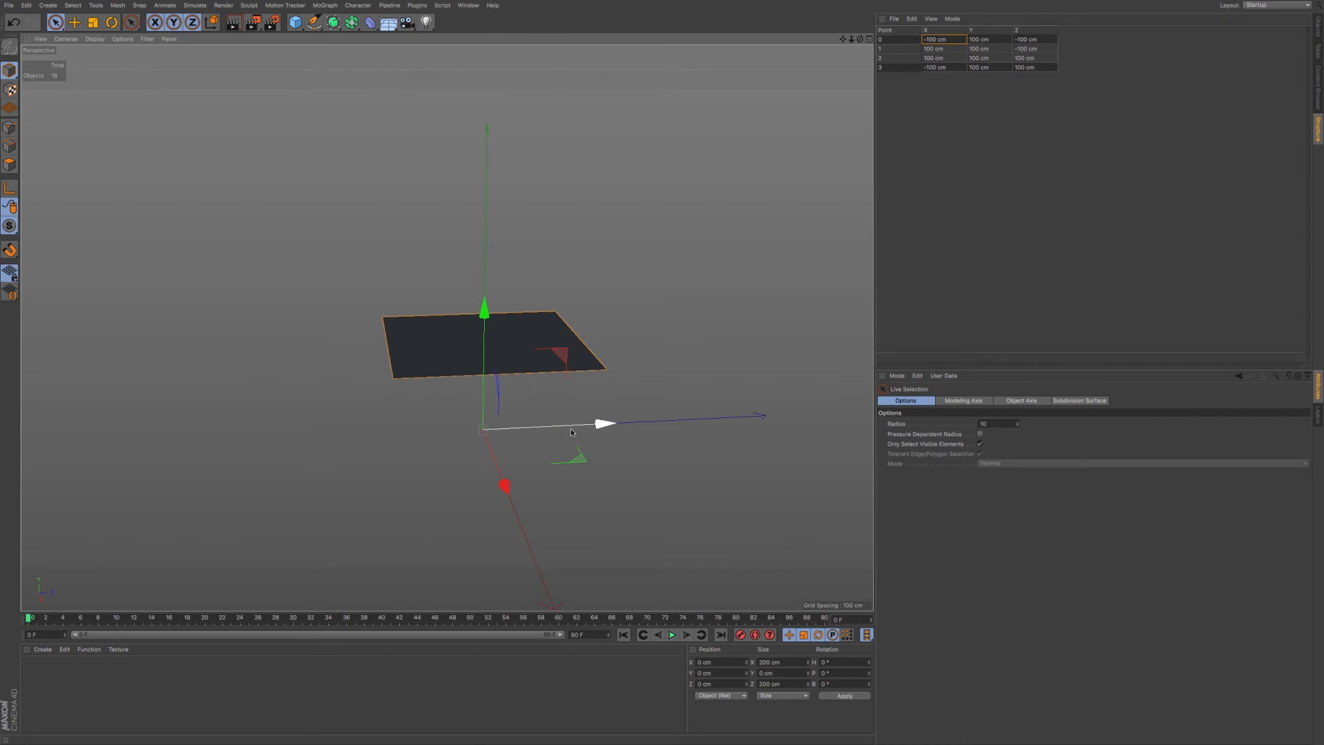
{"action": "left_click_drag", "start_coordinate": [529, 418], "coordinate": [553, 421], "text": "alt"}
{"action": "left_click_drag", "start_coordinate": [504, 372], "coordinate": [518, 424], "text": "alt"}
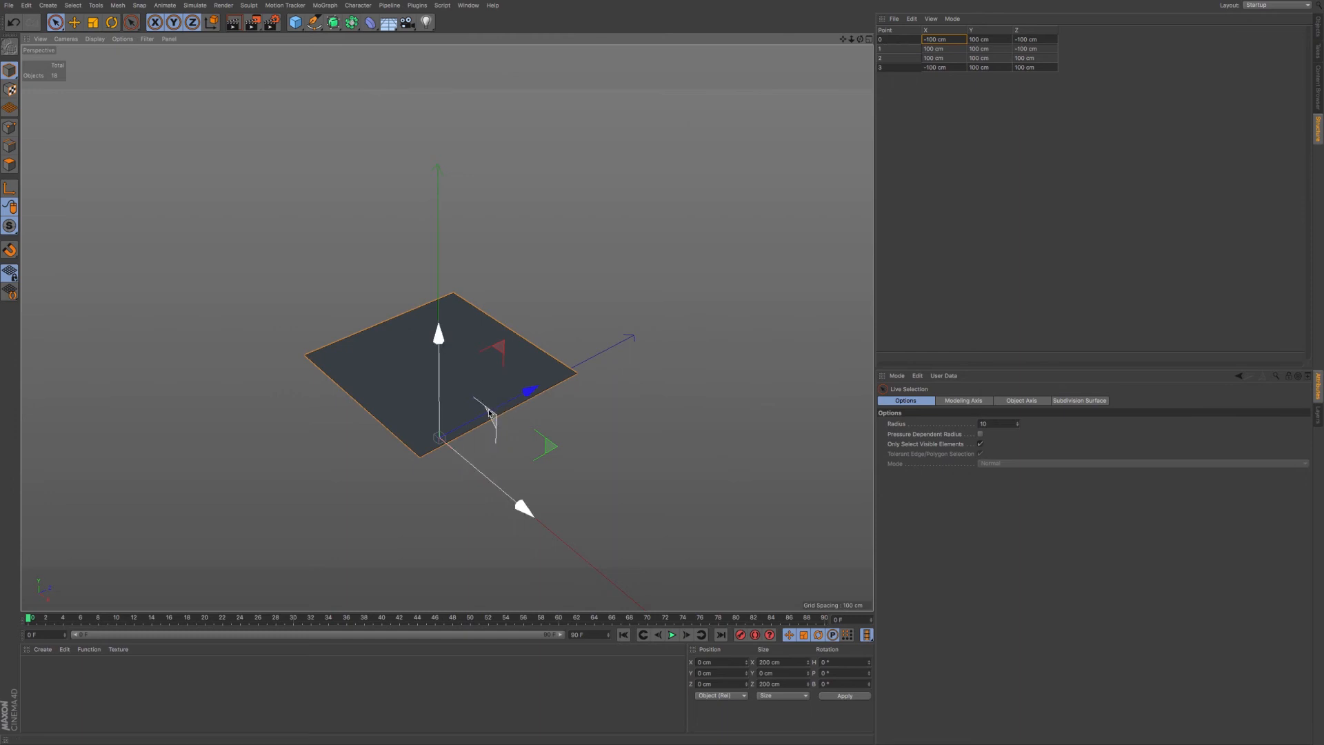
{"action": "left_click_drag", "start_coordinate": [493, 411], "coordinate": [483, 399], "text": "alt"}
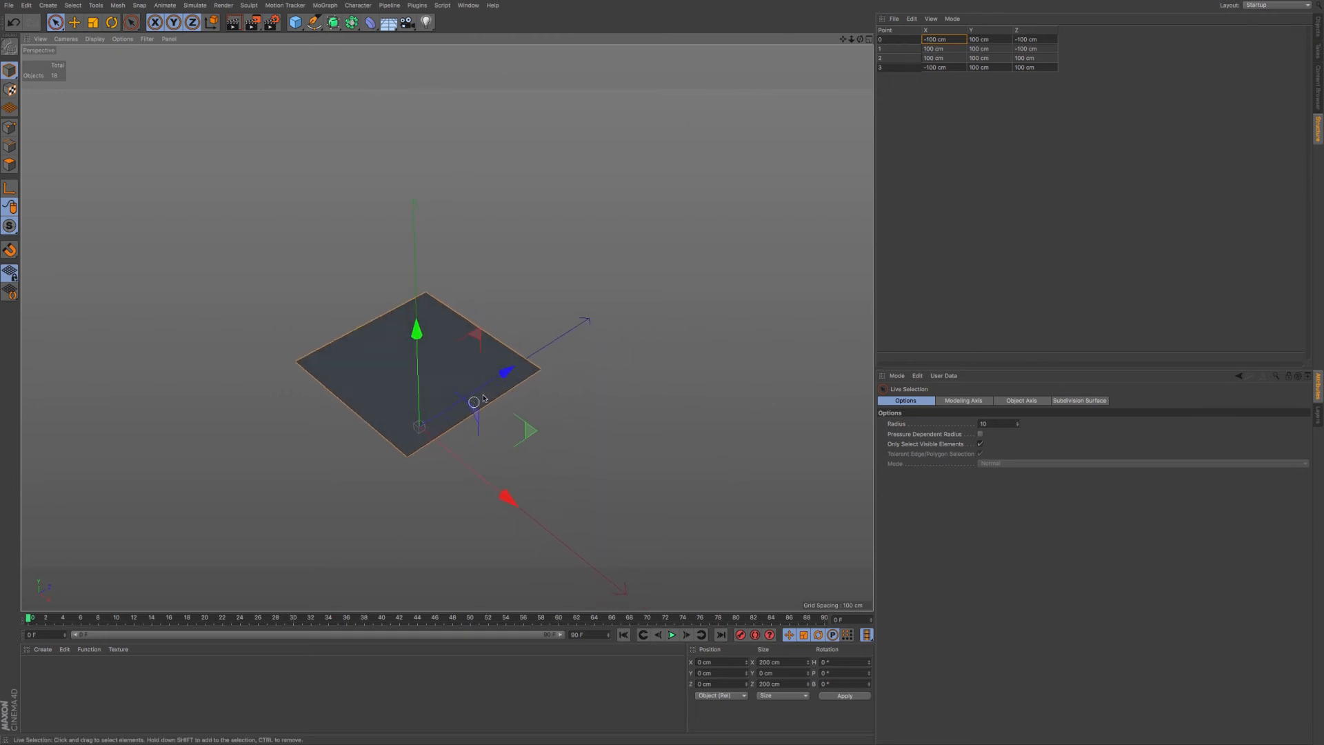
Return to the object list, hide the Cube in the viewport, and select and show the Plane.
{"action": "left_click", "coordinate": [1319, 28]}
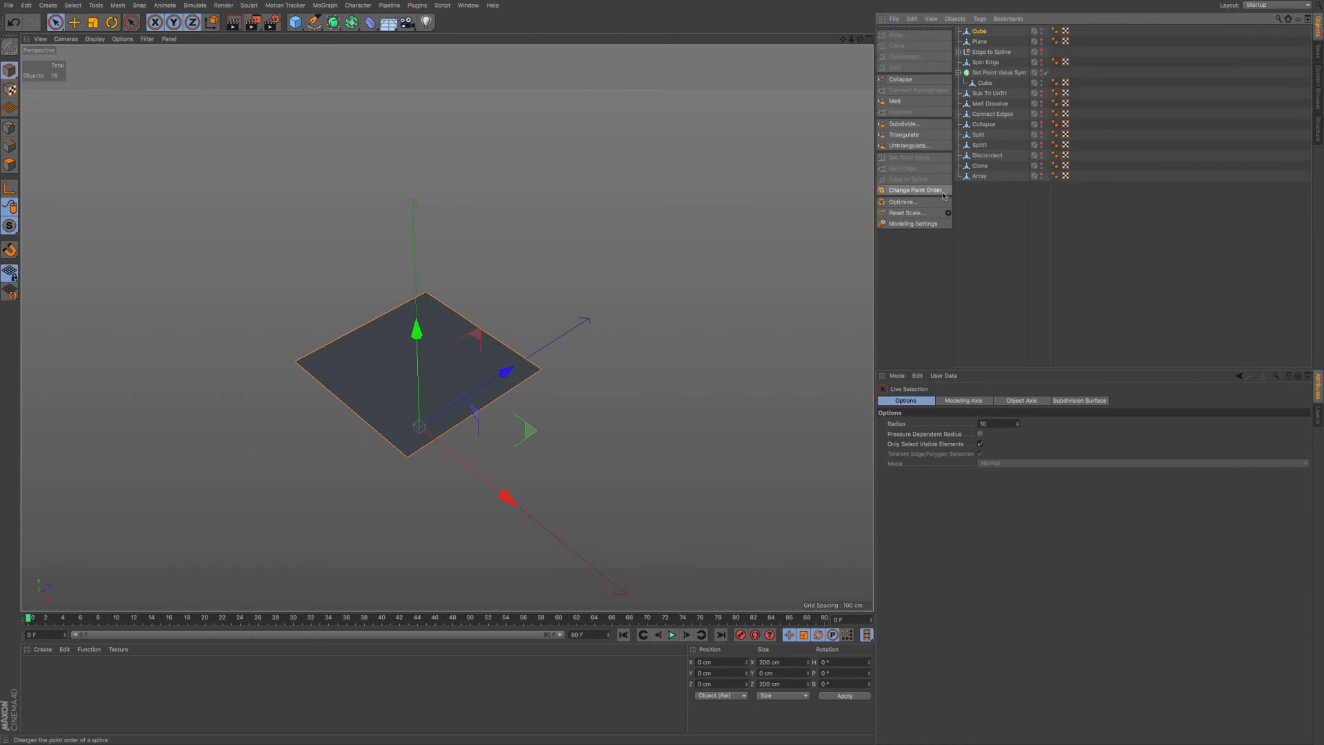
{"action": "left_click_drag", "start_coordinate": [441, 383], "coordinate": [418, 397], "text": "alt"}
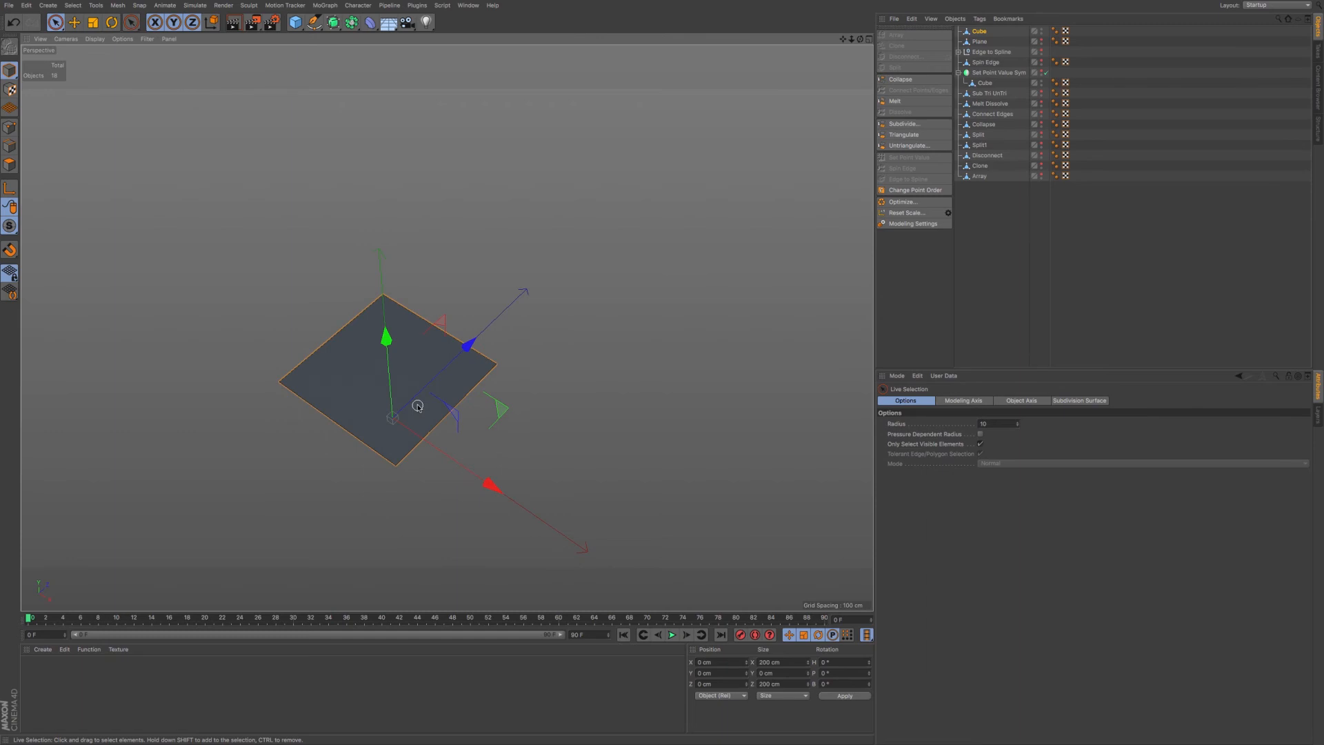
{"action": "middle_click_drag", "start_coordinate": [418, 406], "coordinate": [439, 395], "text": "alt"}
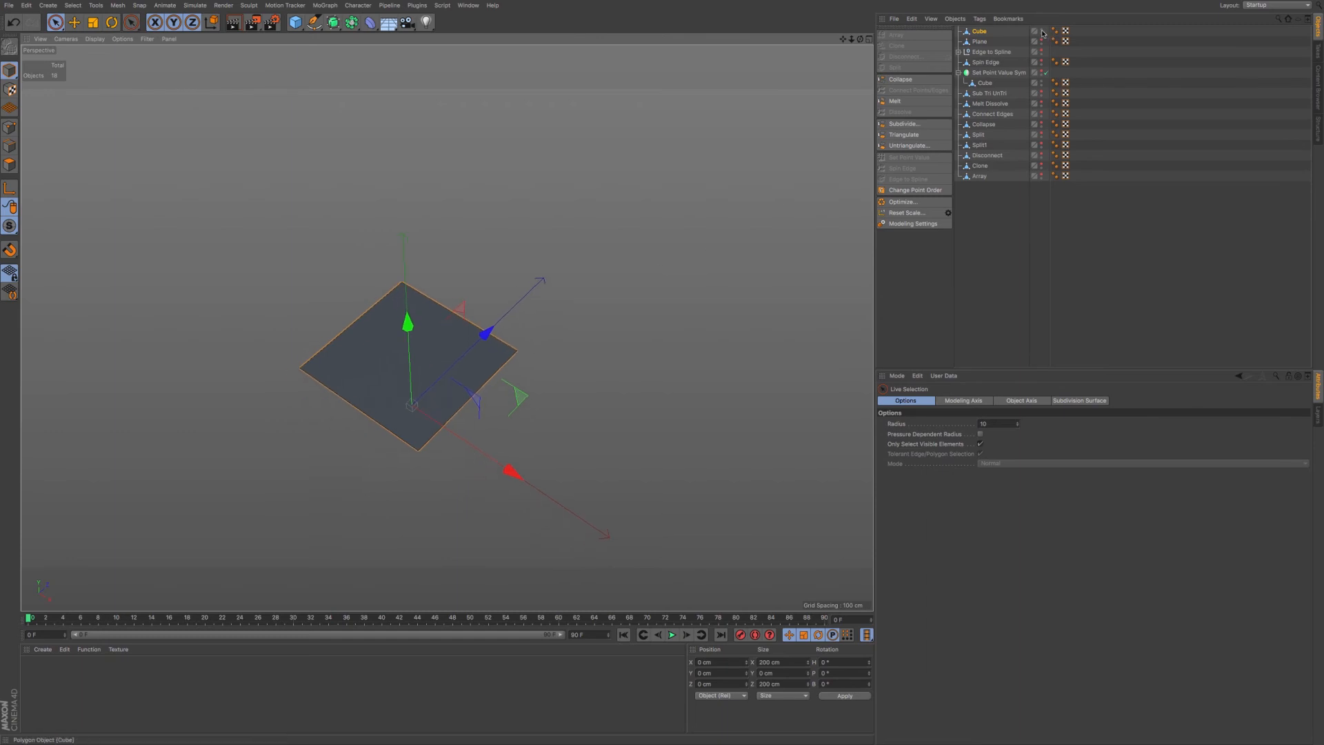
{"action": "left_click", "coordinate": [1041, 30]}
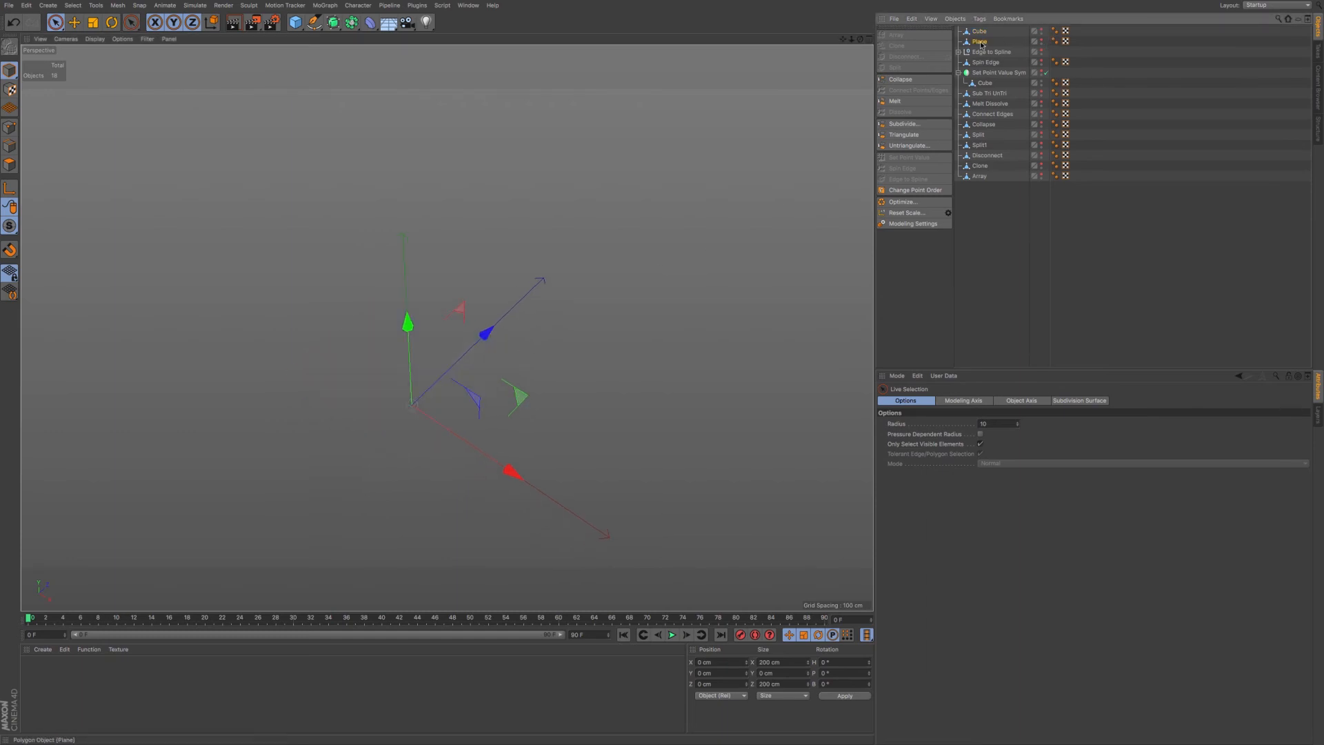
{"action": "left_click", "coordinate": [981, 42]}
{"action": "left_click", "coordinate": [1042, 42]}
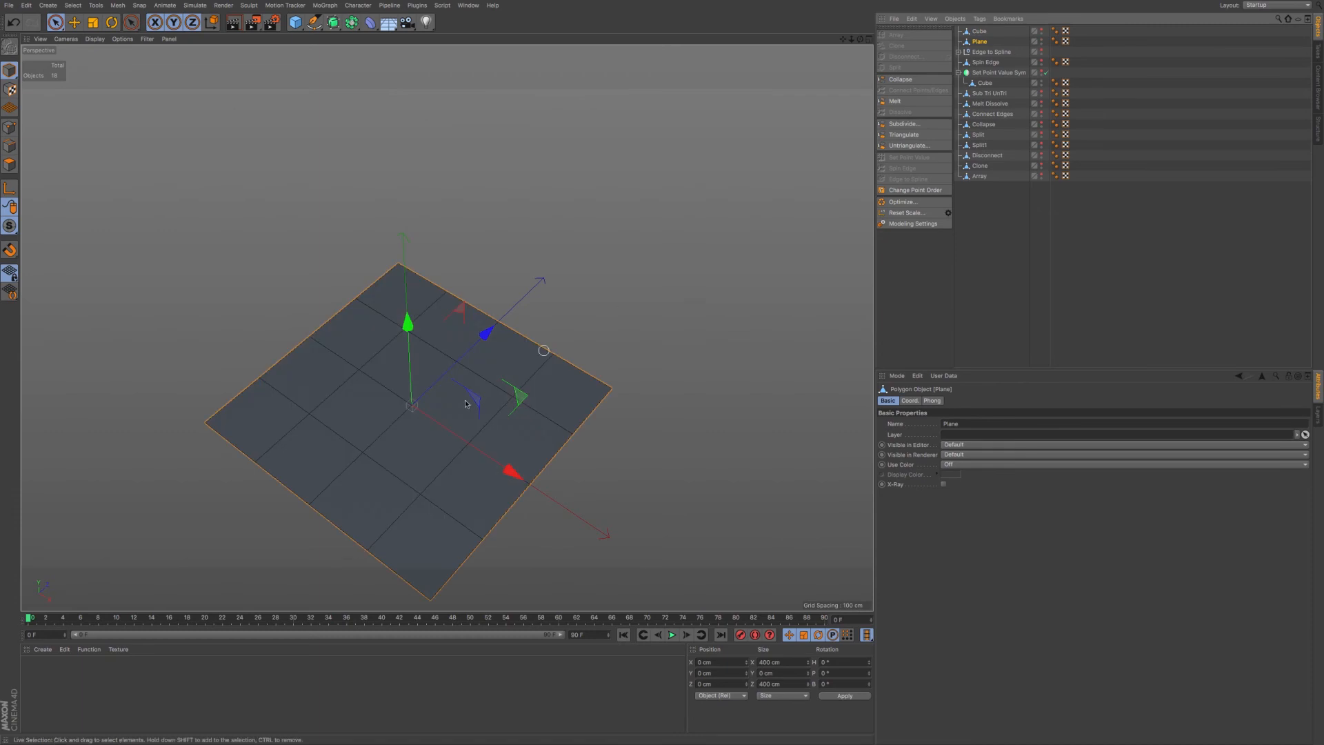
Select all of the Plane's faces in polygon mode with Live Selection as the active tool.
{"action": "left_click_drag", "start_coordinate": [407, 434], "coordinate": [446, 451], "text": "alt"}
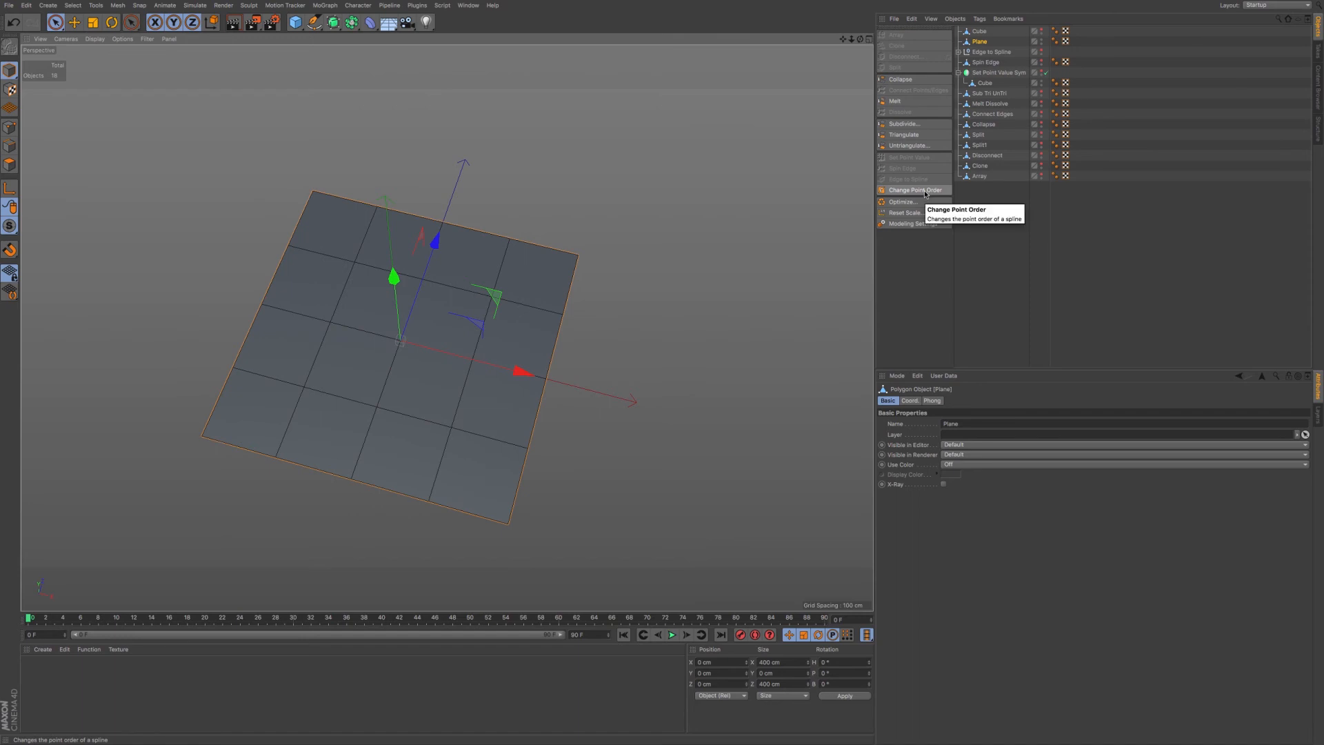
{"action": "left_click", "coordinate": [55, 23]}
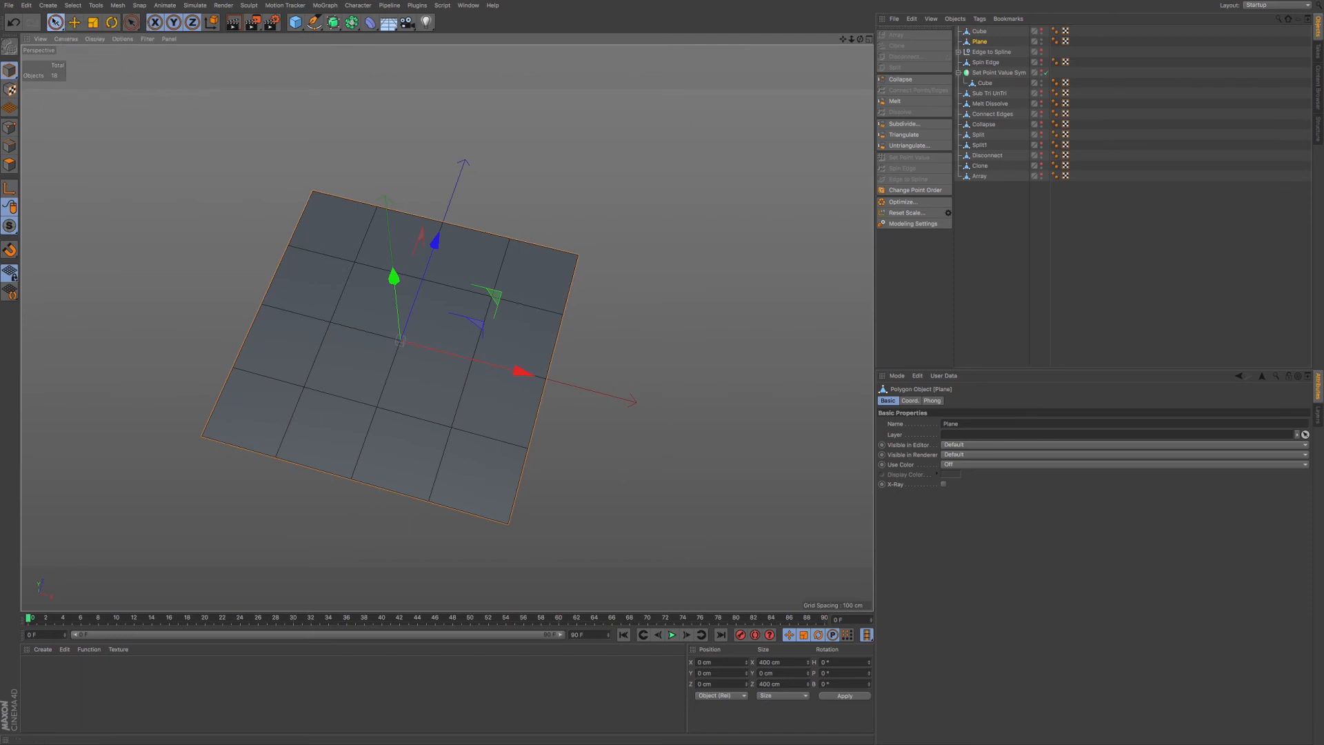
{"action": "left_click", "coordinate": [10, 165]}
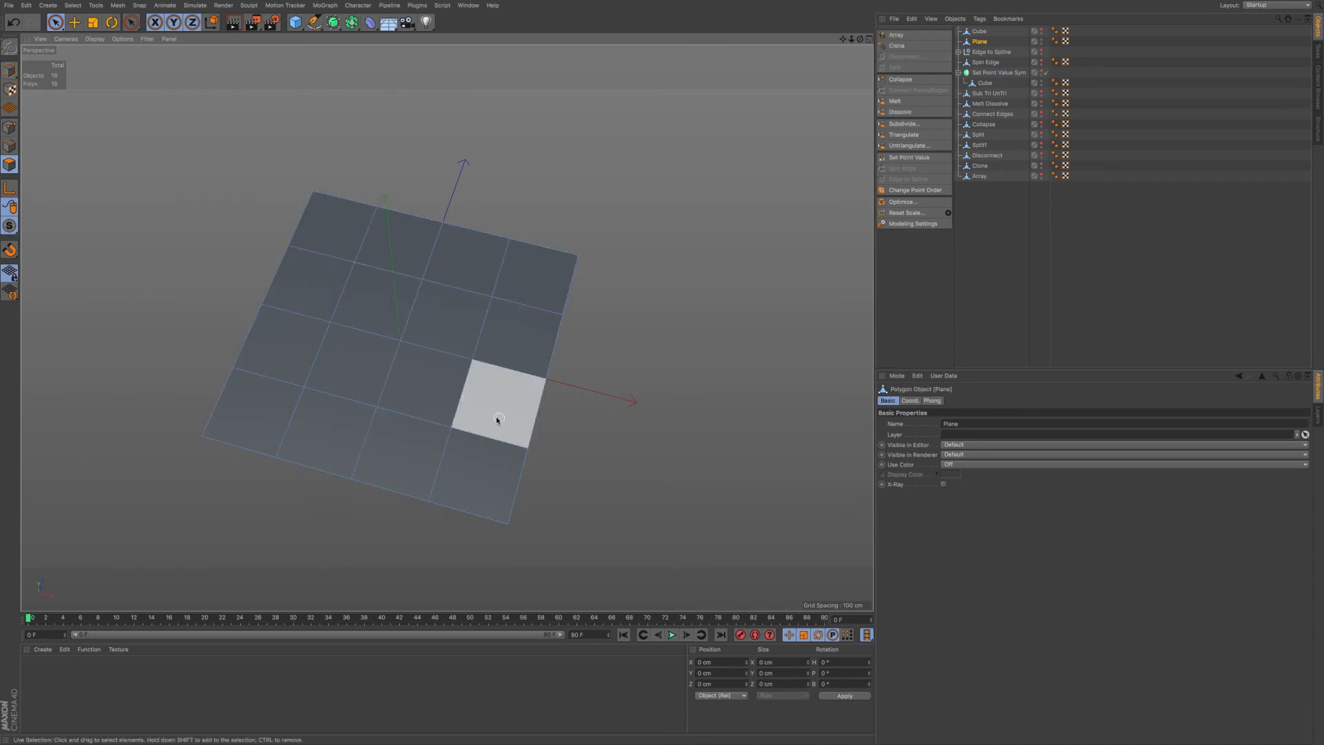
{"action": "key", "text": "ctrl+a"}
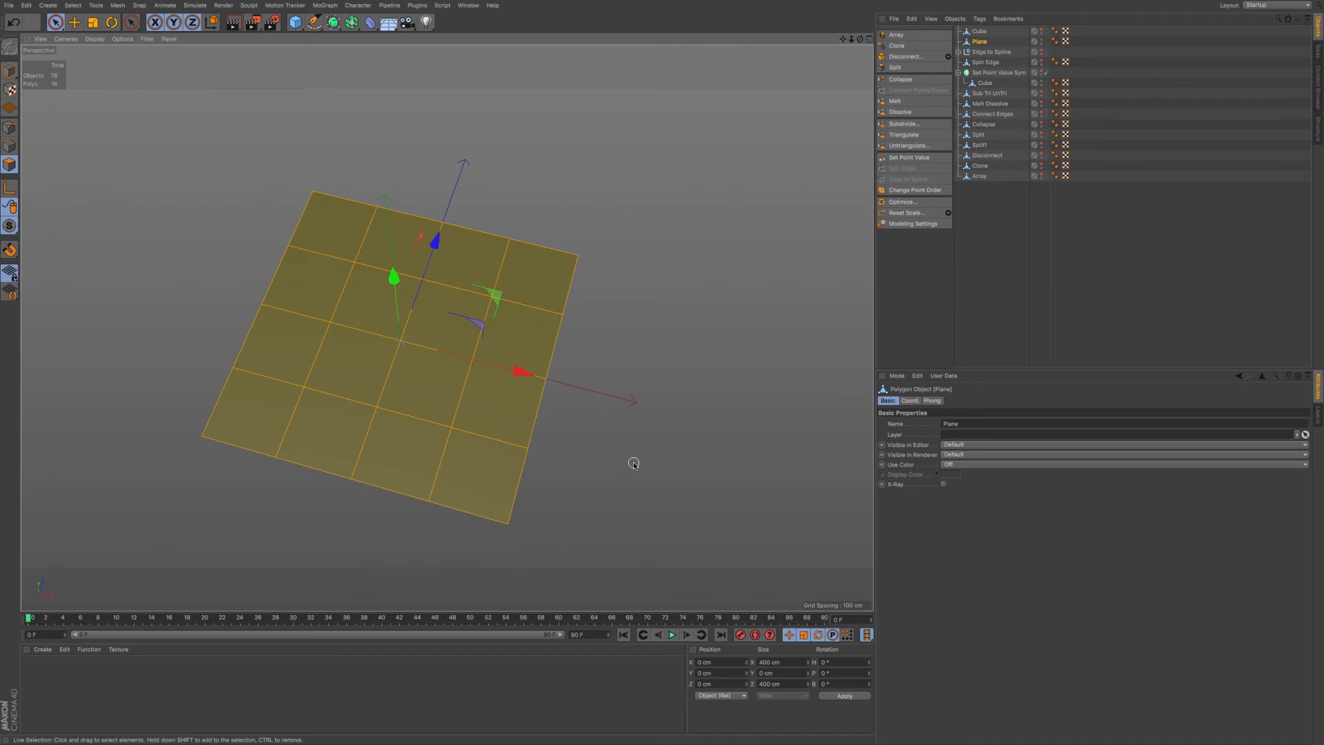
Matrix Extrude all of the Plane's faces to inspect the bend direction, and undo the extrusion.
{"action": "key", "text": "m"}
{"action": "key", "text": "x"}
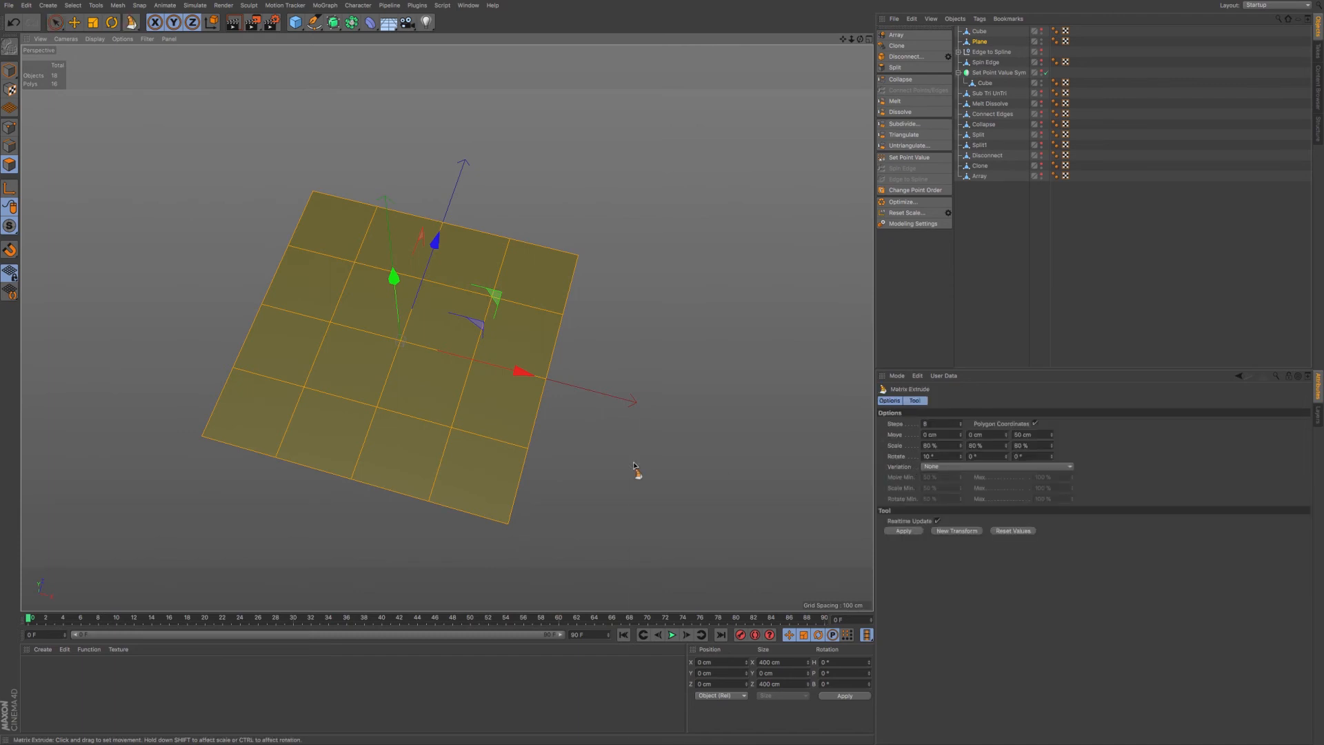
{"action": "left_click_drag", "start_coordinate": [634, 459], "coordinate": [597, 459]}
{"action": "left_click_drag", "start_coordinate": [418, 453], "coordinate": [494, 450], "text": "alt"}
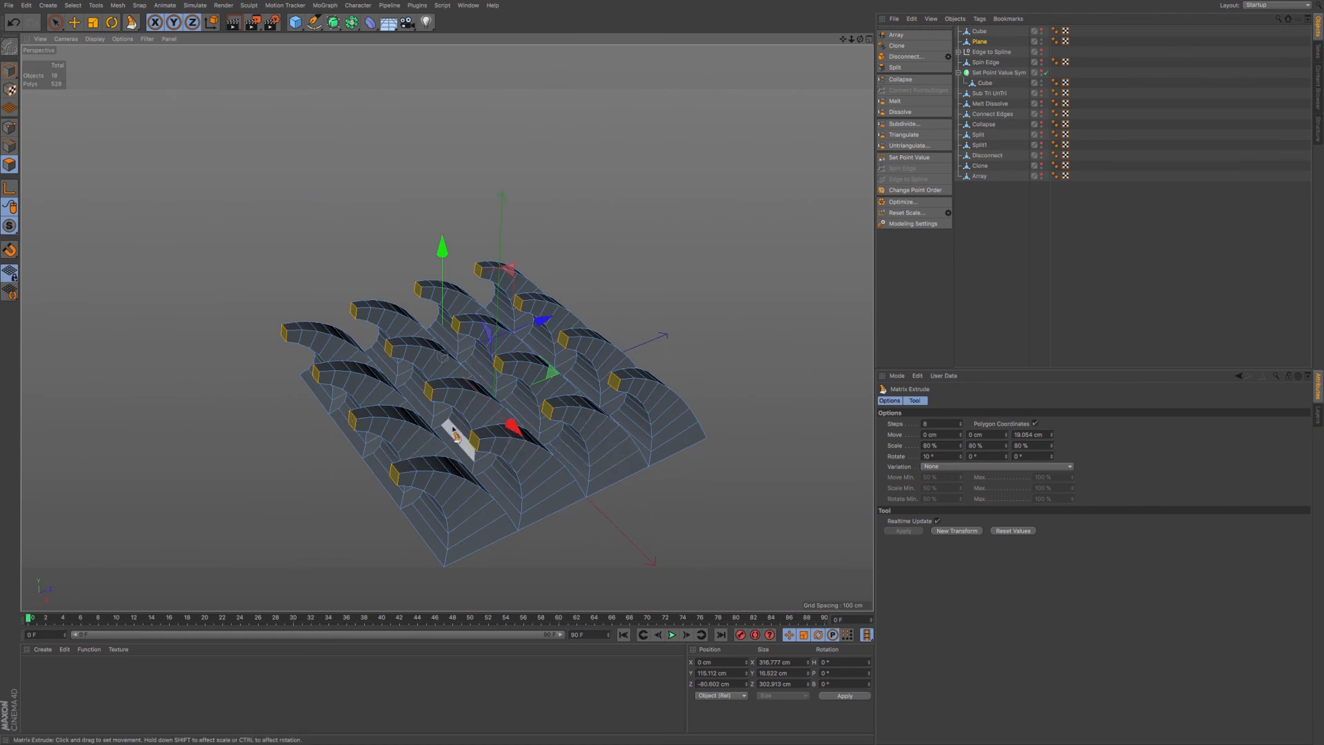
{"action": "middle_click_drag", "start_coordinate": [660, 436], "coordinate": [597, 372], "text": "alt"}
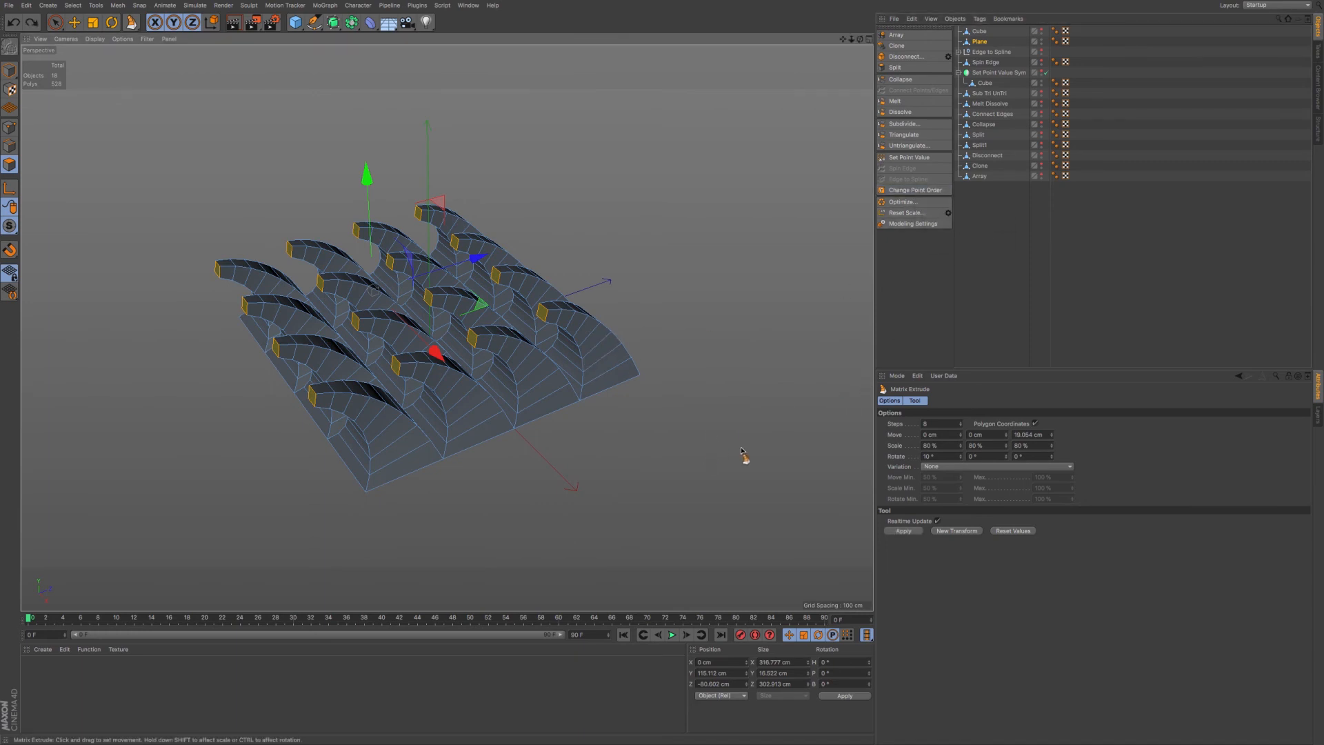
{"action": "key", "text": "ctrl+z"}
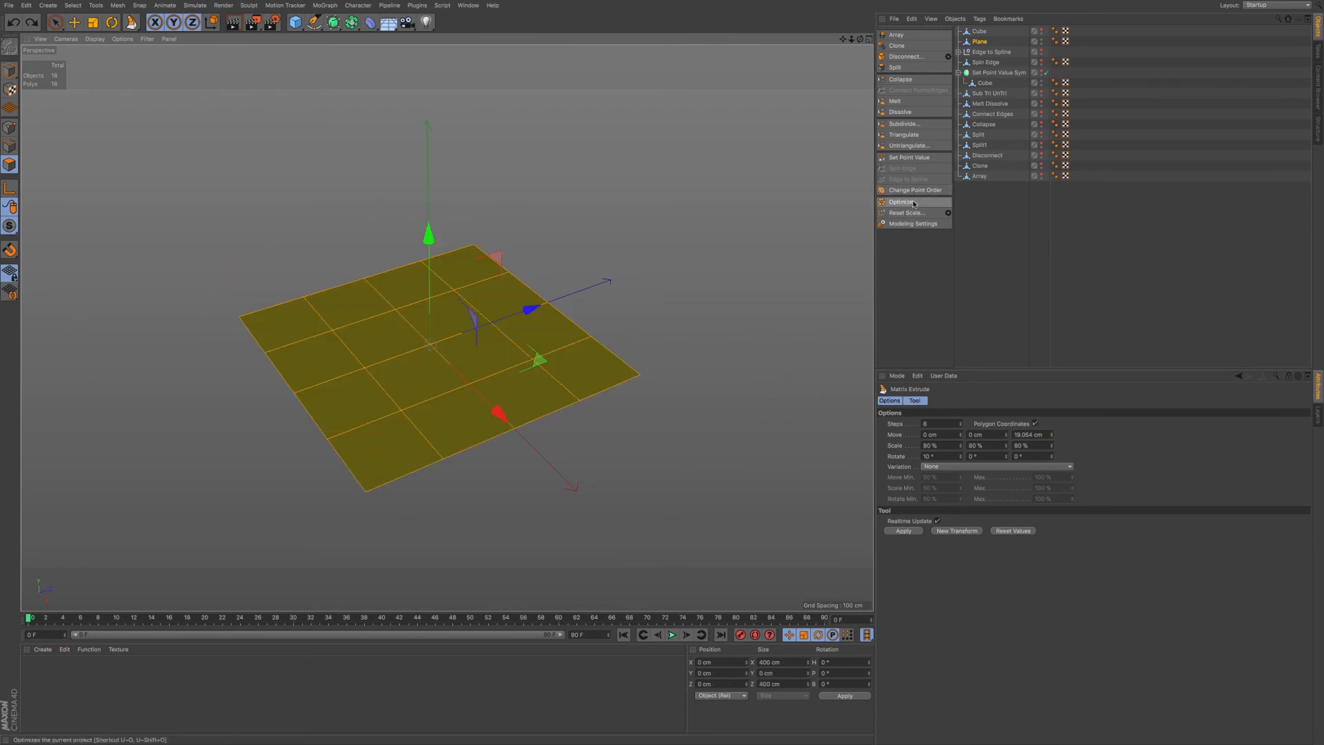
Matrix Extrude the Plane's faces three more times, changing their point order before each and undoing every extrusion except the last.
{"action": "left_click_drag", "start_coordinate": [707, 405], "coordinate": [765, 405]}
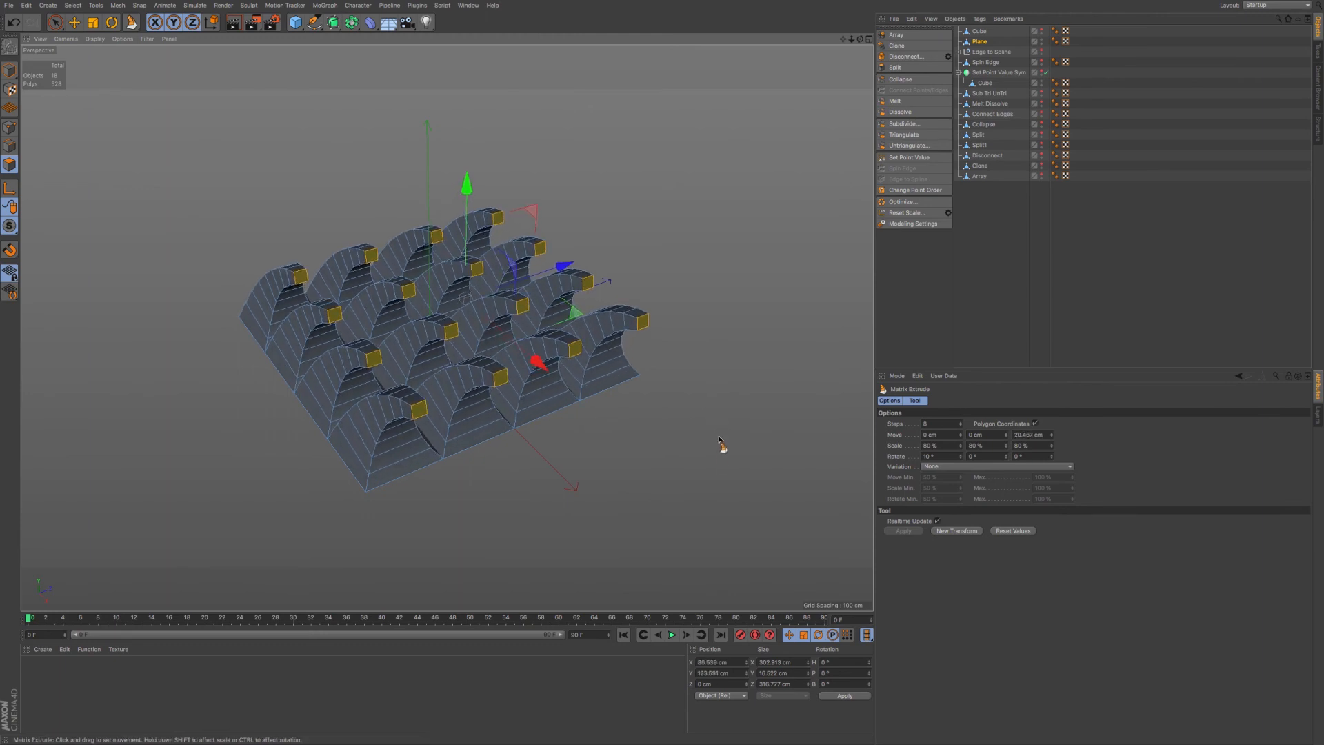
{"action": "key", "text": "ctrl+z"}
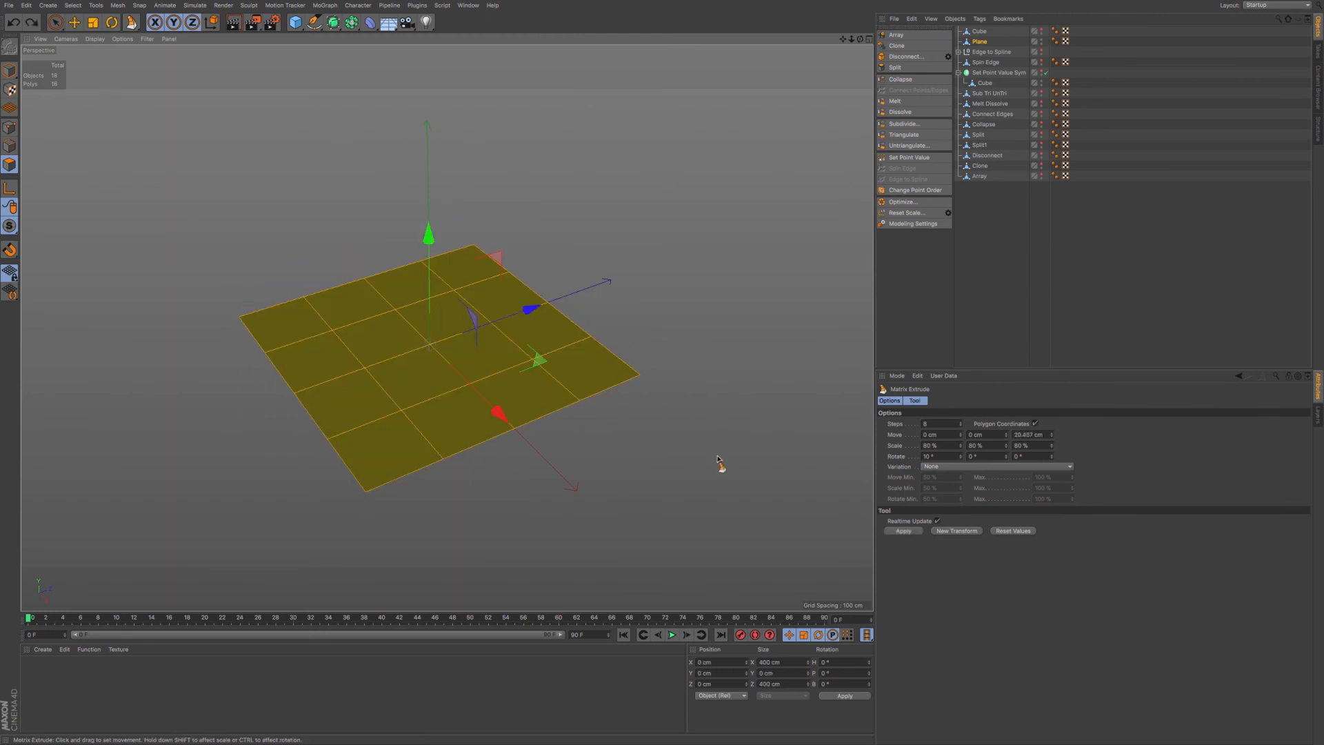
{"action": "left_click_drag", "start_coordinate": [665, 493], "coordinate": [573, 444]}
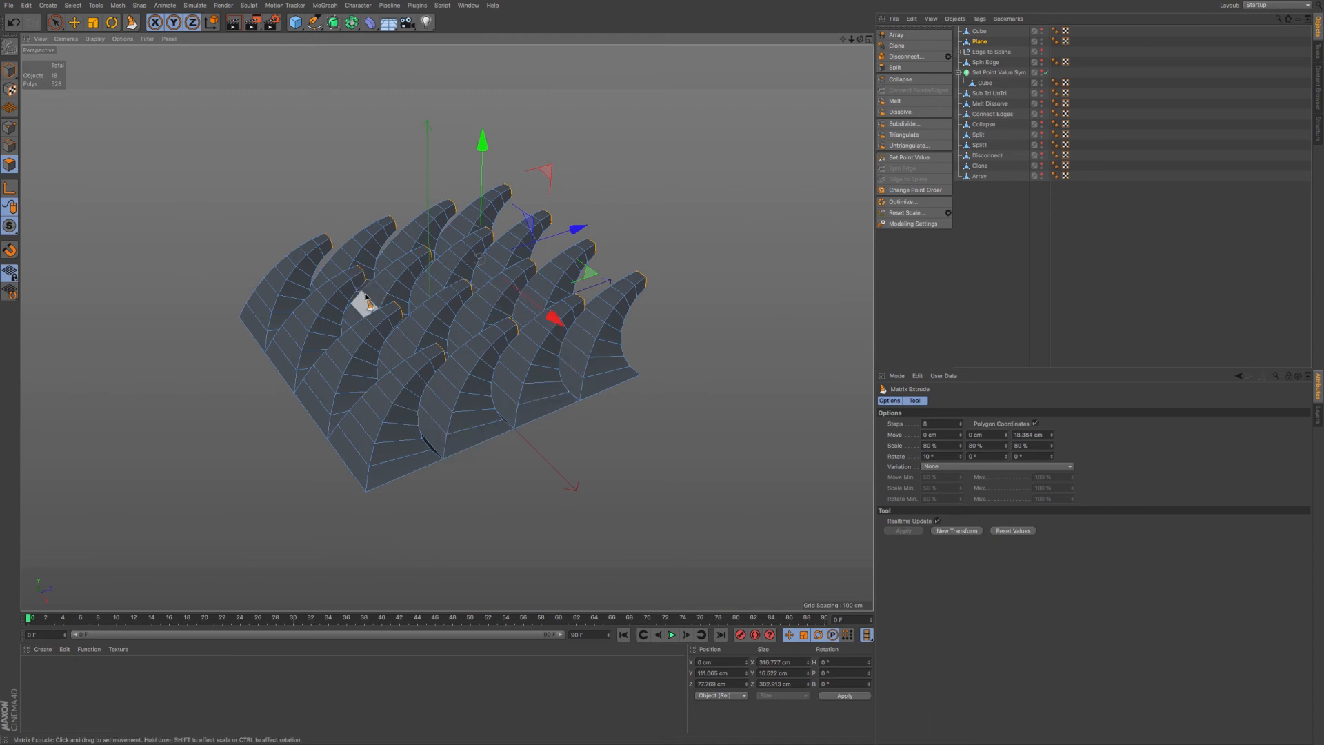
{"action": "key", "text": "ctrl+z"}
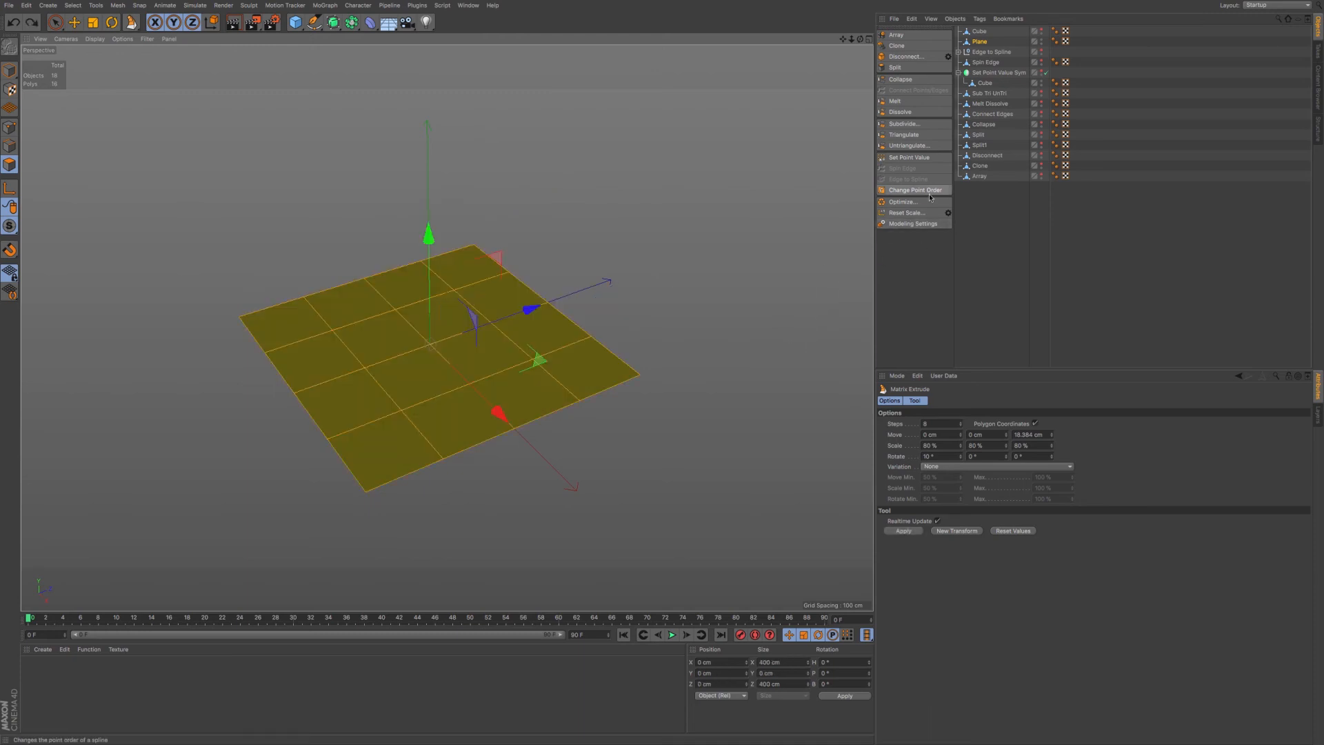
{"action": "mouse_move", "coordinate": [706, 462]}
{"action": "left_mouse_down"}
{"action": "mouse_move", "coordinate": [727, 461]}
{"action": "mouse_move", "coordinate": [659, 461]}
{"action": "mouse_move", "coordinate": [694, 461]}
{"action": "left_mouse_up"}
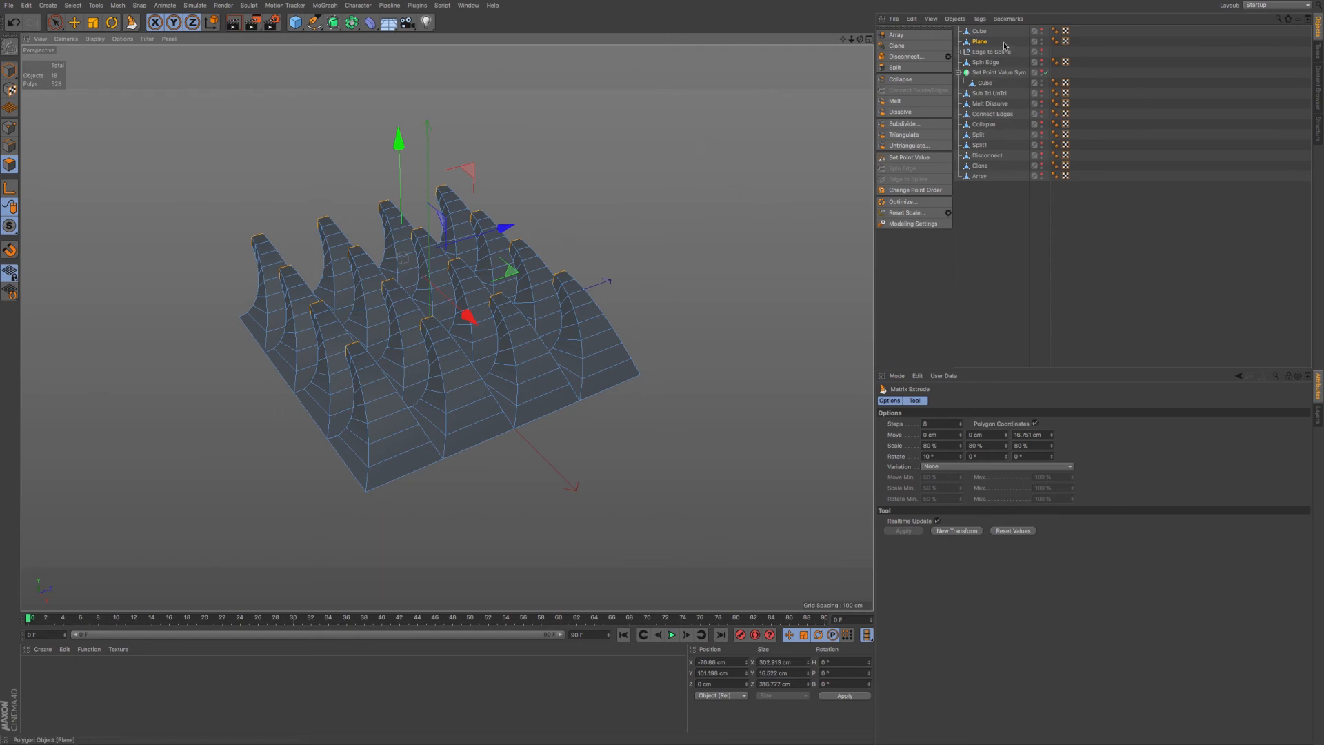
Group the Cube and the Plane under a null and name it Change Point Order.
{"action": "left_click_drag", "start_coordinate": [983, 35], "coordinate": [986, 45]}
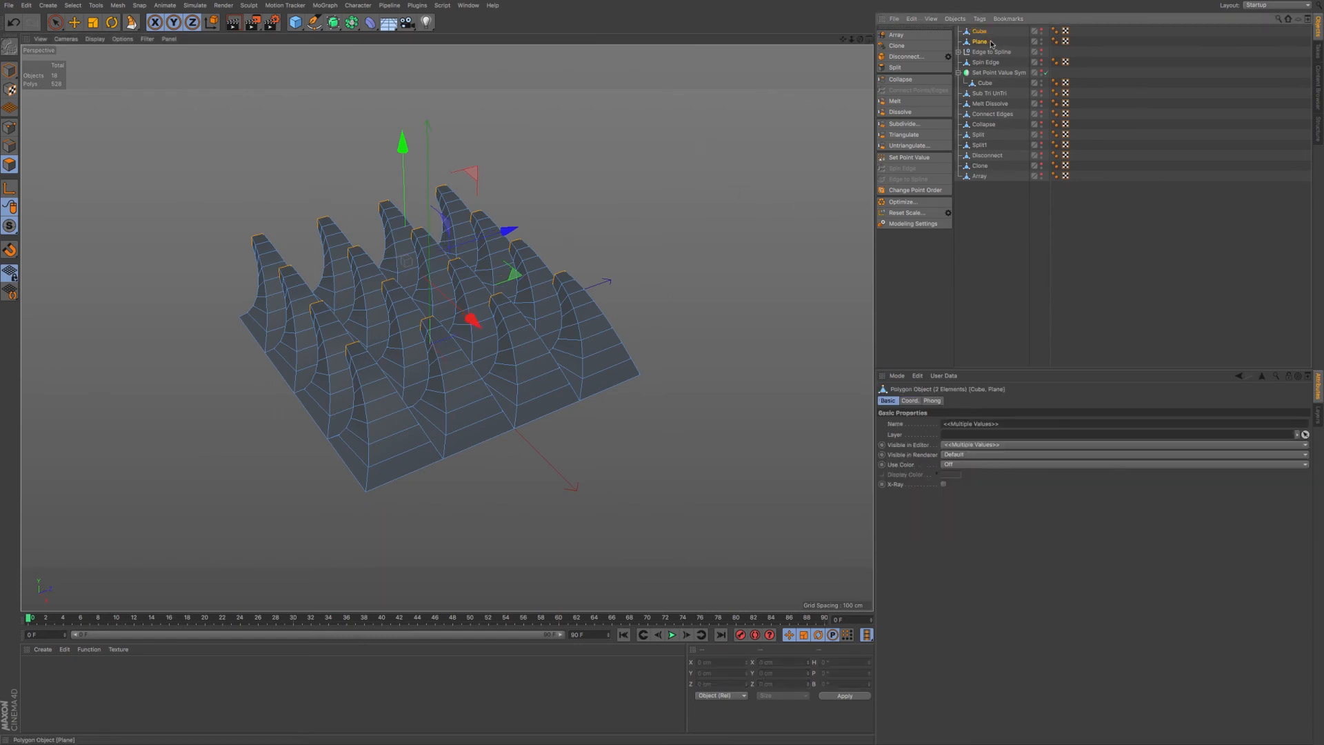
{"action": "key", "text": "alt+g"}
{"action": "double_click", "coordinate": [979, 31]}
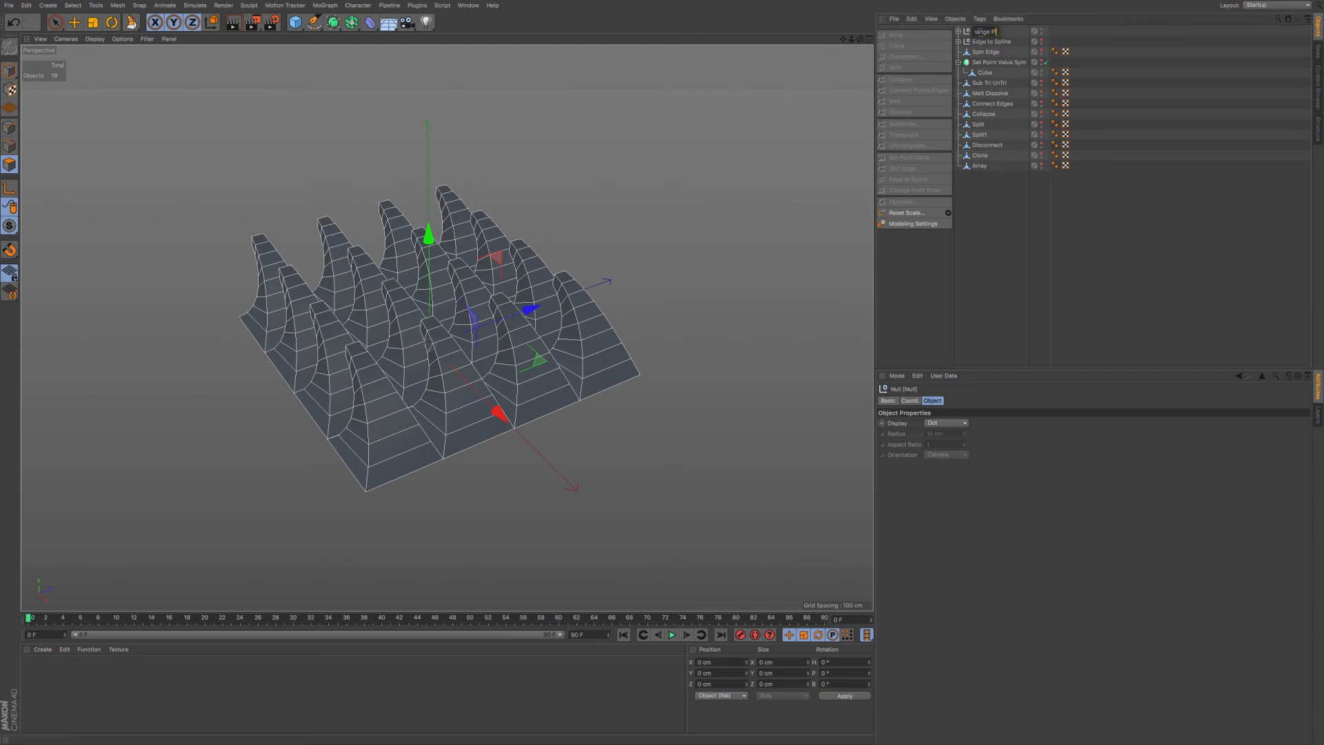
{"action": "type", "text": "Change Point Order"}
{"action": "key", "text": "Return"}
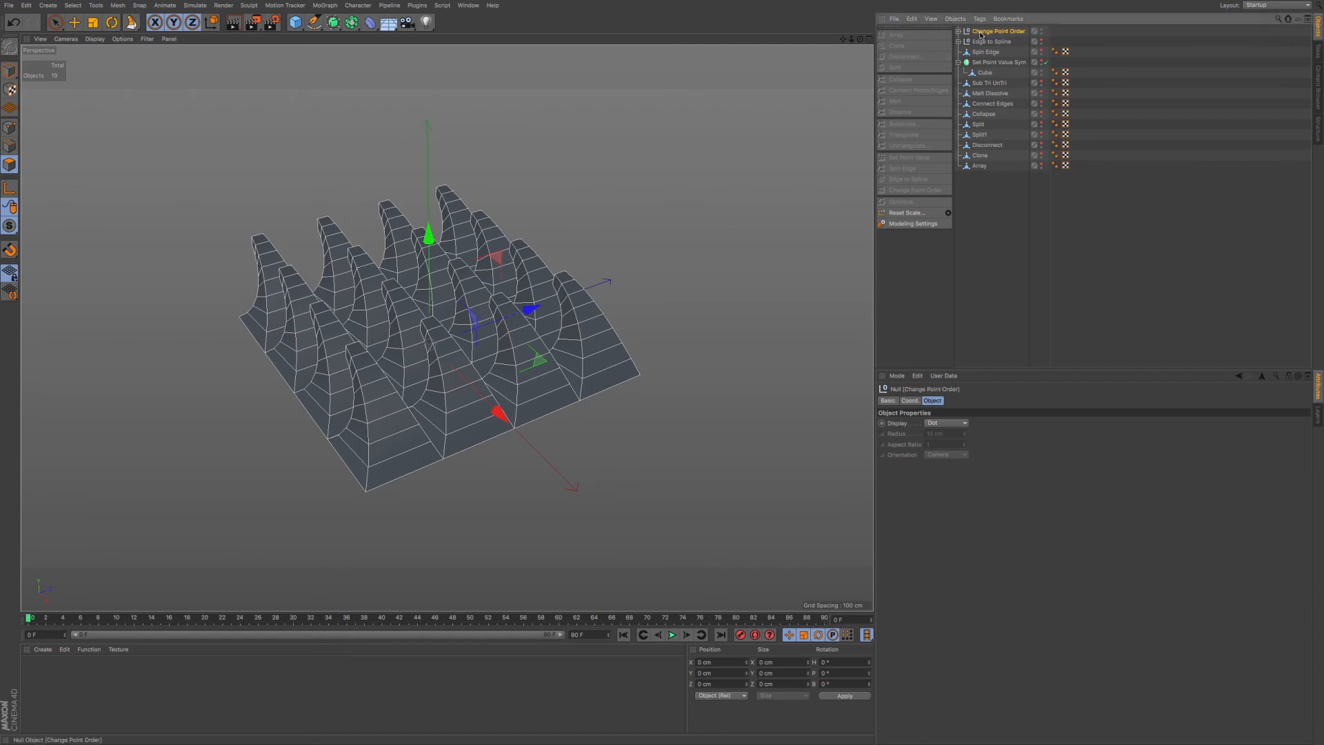
Hide the Change Point Order group in the viewport and add a new Cube to the scene.
{"action": "left_click", "coordinate": [1041, 30]}
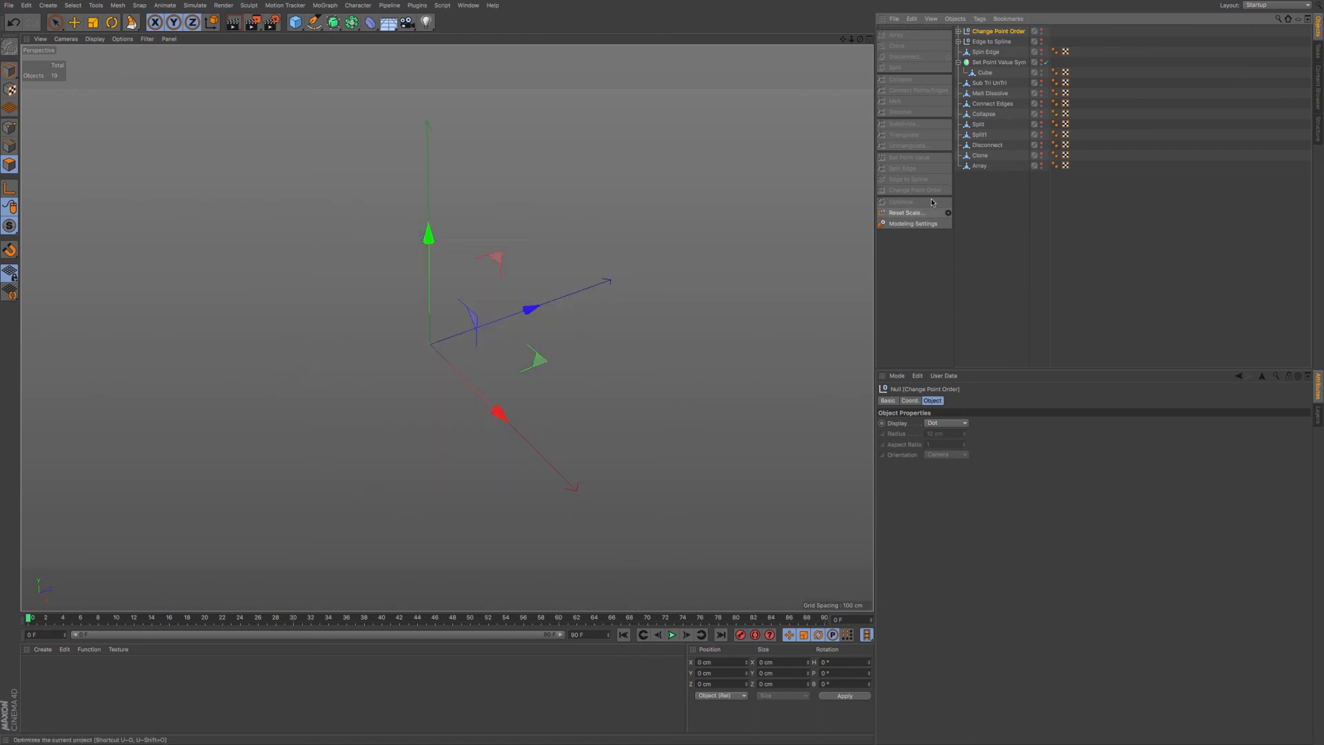
{"action": "left_click", "coordinate": [295, 23]}
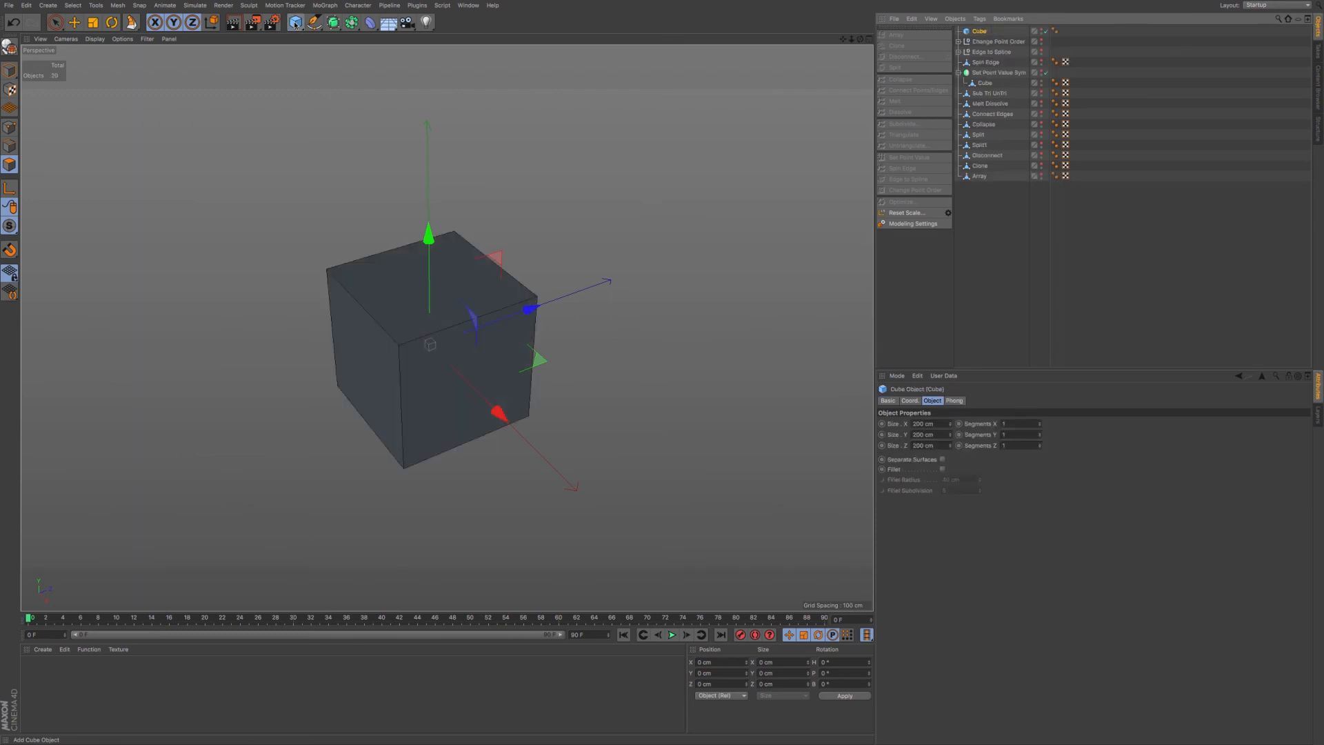
Make the new Cube editable and delete every face except the top one by inverting the face selection.
{"action": "left_click", "coordinate": [9, 50]}
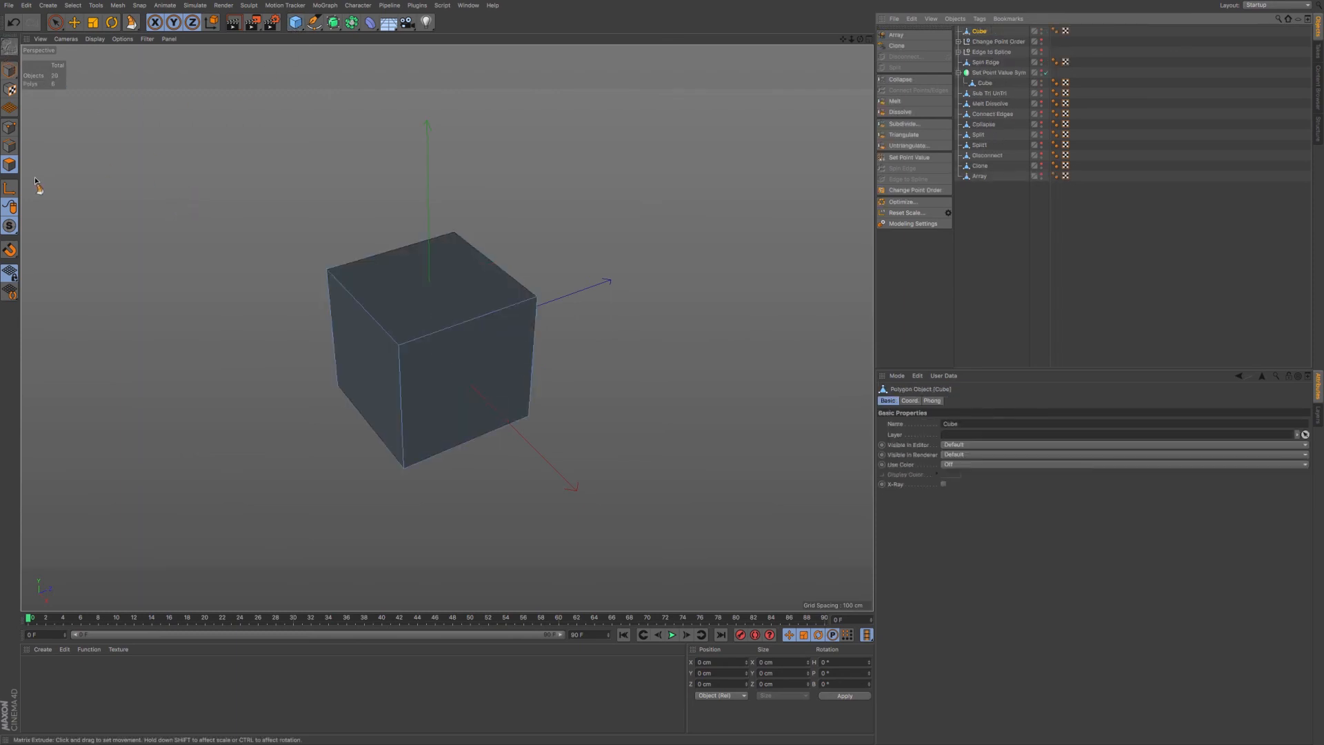
{"action": "left_click", "coordinate": [57, 30]}
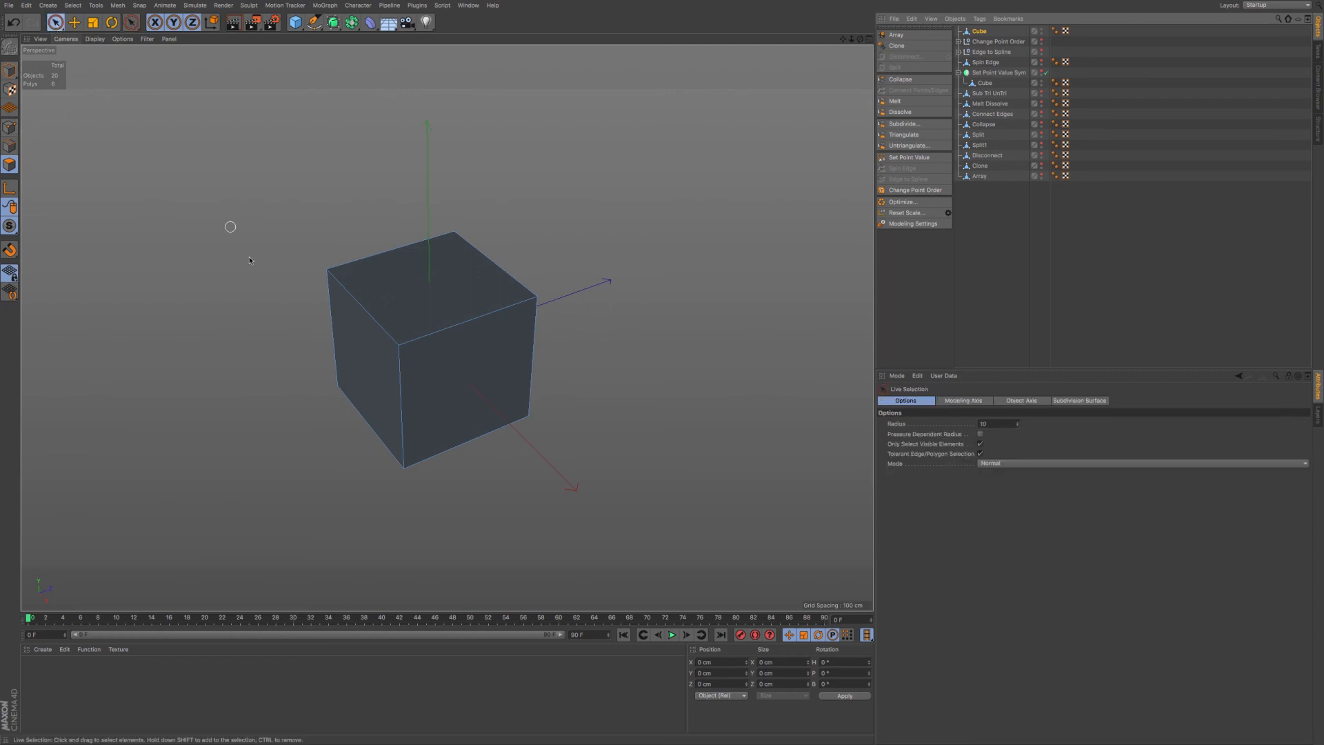
{"action": "left_click", "coordinate": [417, 298]}
{"action": "key", "text": "u"}
{"action": "key", "text": "i"}
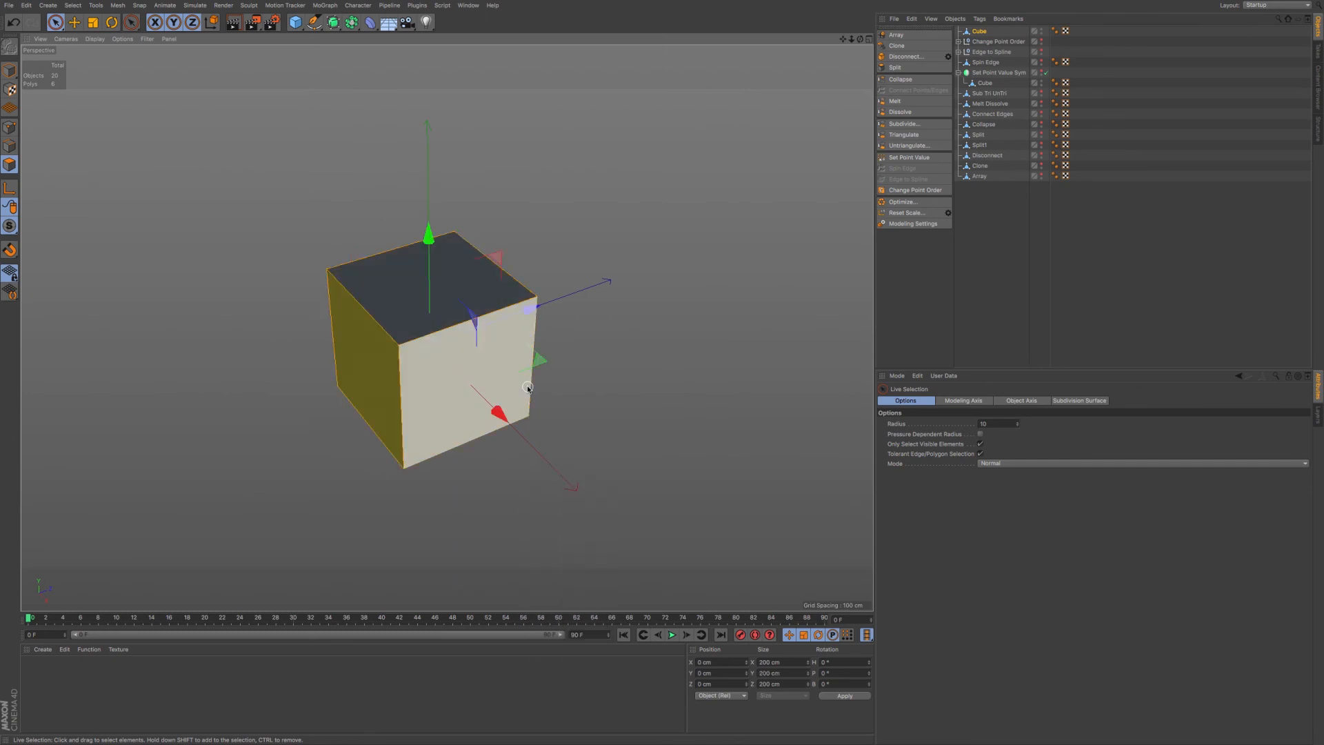
{"action": "key", "text": "Delete"}
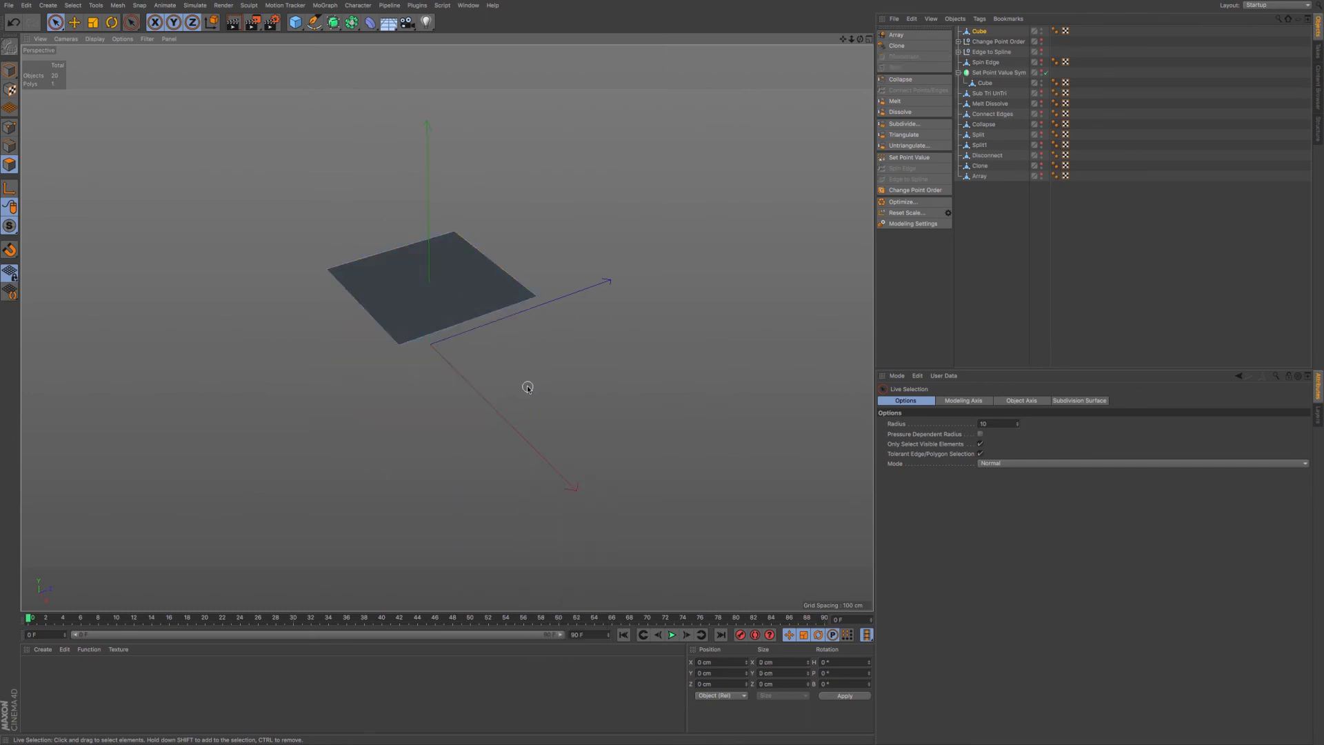
Optimize the remaining Cube face in point mode to remove the leftover unused points.
{"action": "left_click", "coordinate": [10, 126]}
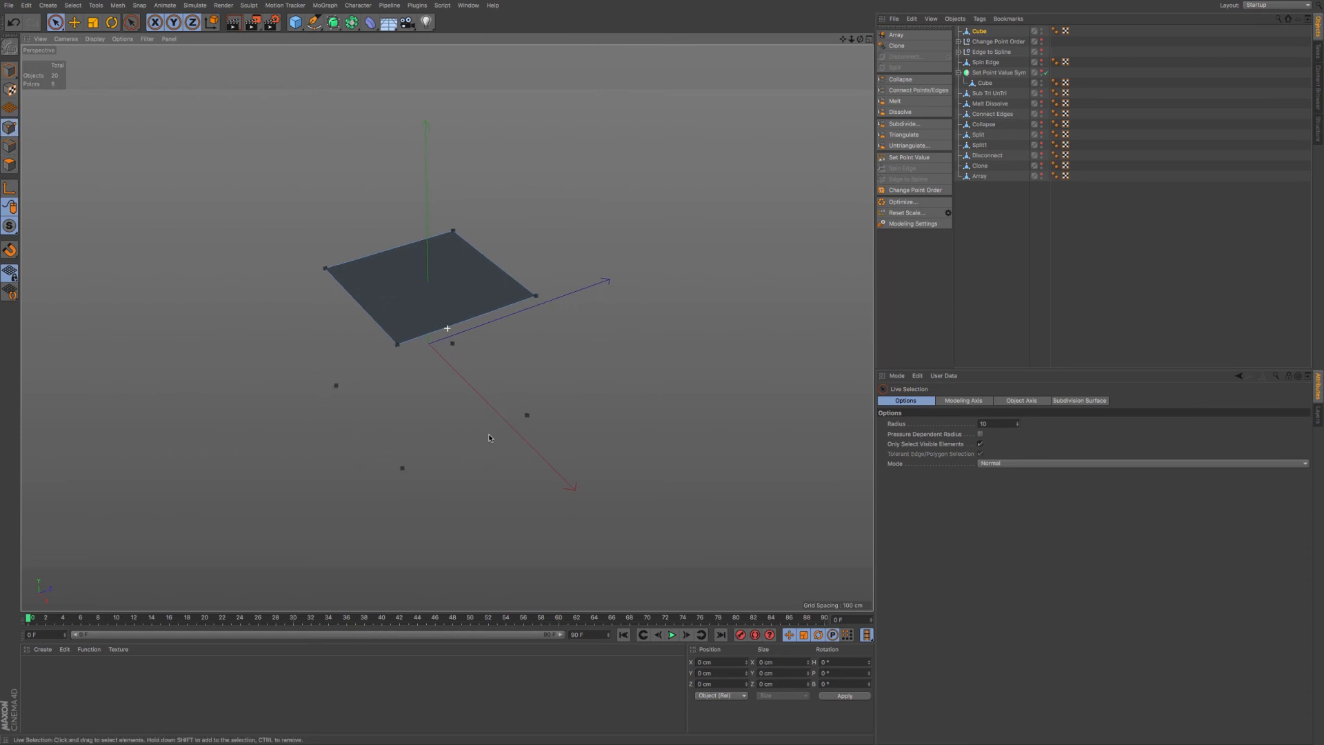
{"action": "middle_click_drag", "start_coordinate": [490, 435], "coordinate": [466, 437], "text": "alt"}
{"action": "left_click_drag", "start_coordinate": [458, 452], "coordinate": [489, 453], "text": "alt"}
{"action": "middle_click_drag", "start_coordinate": [489, 453], "coordinate": [489, 421], "text": "alt"}
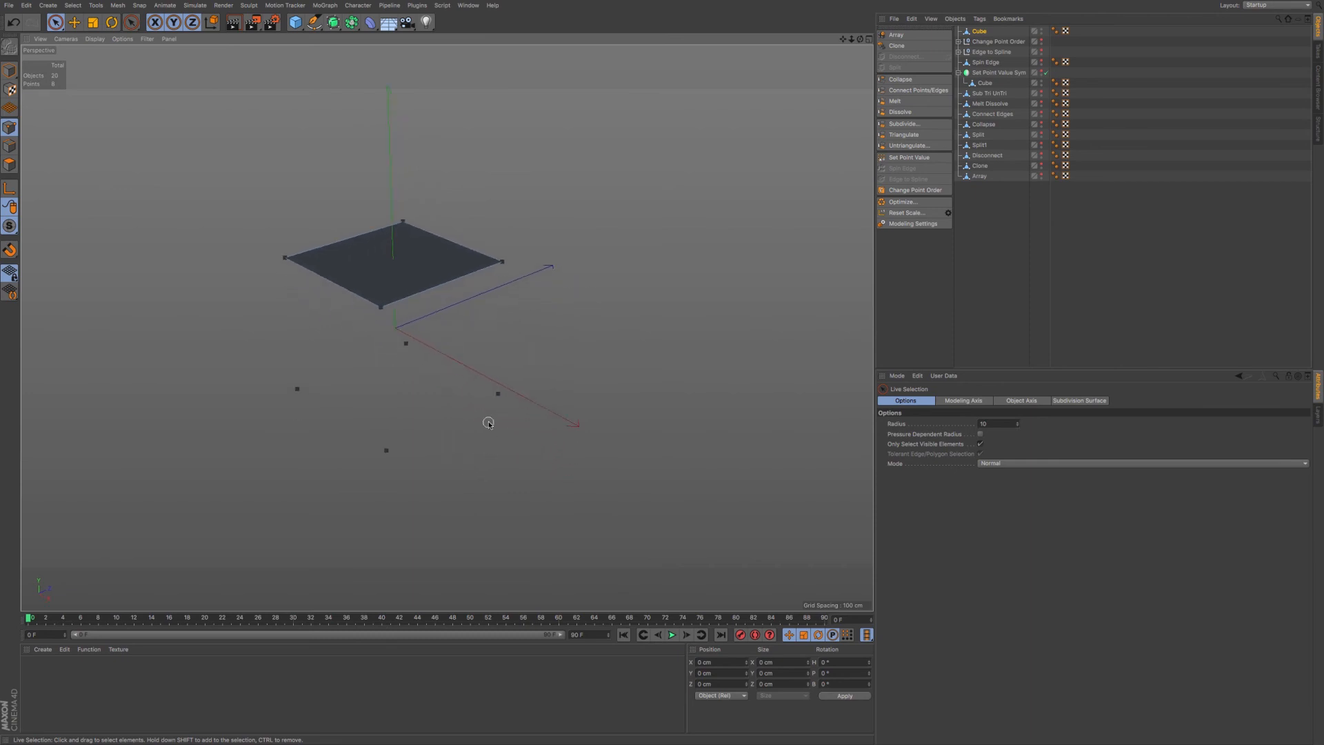
{"action": "left_click", "coordinate": [910, 203]}
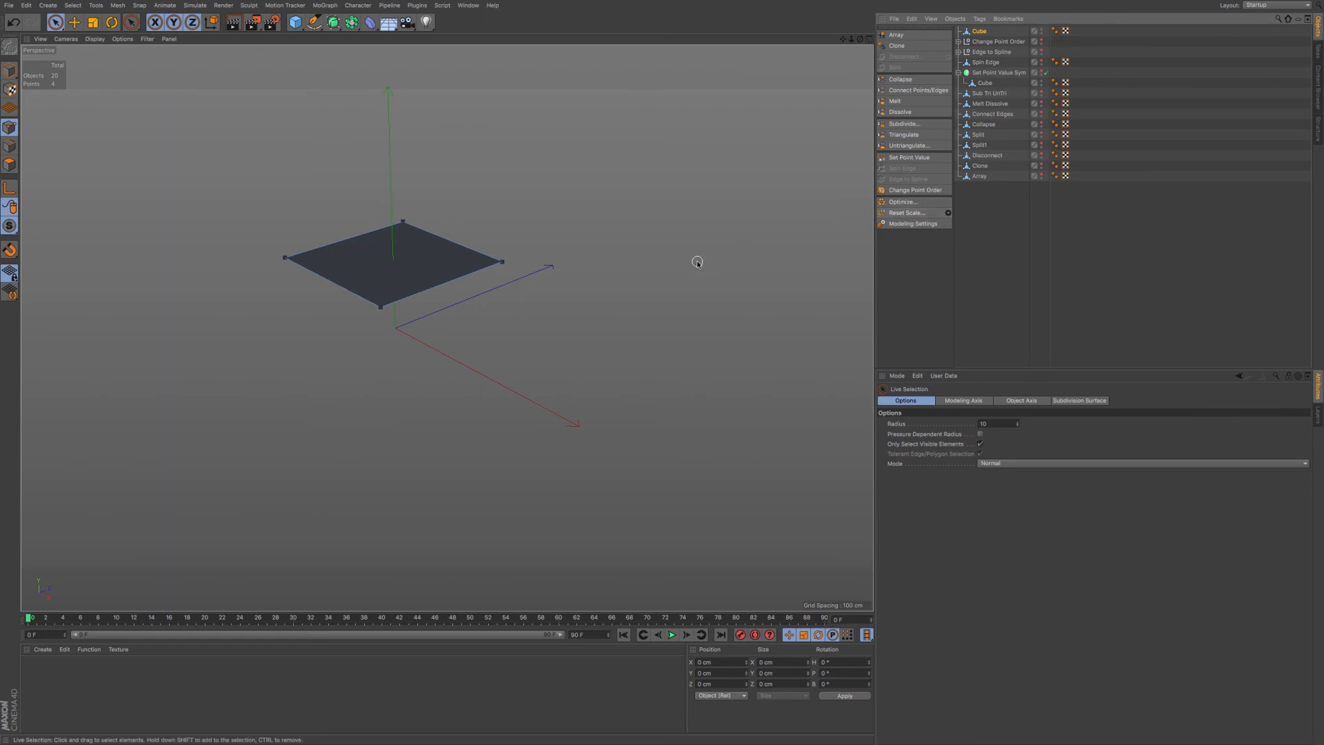
Open the Optimize options and apply them with Polygons, Unused Points and Points enabled at a 0.01 cm tolerance.
{"action": "right_click", "coordinate": [666, 263]}
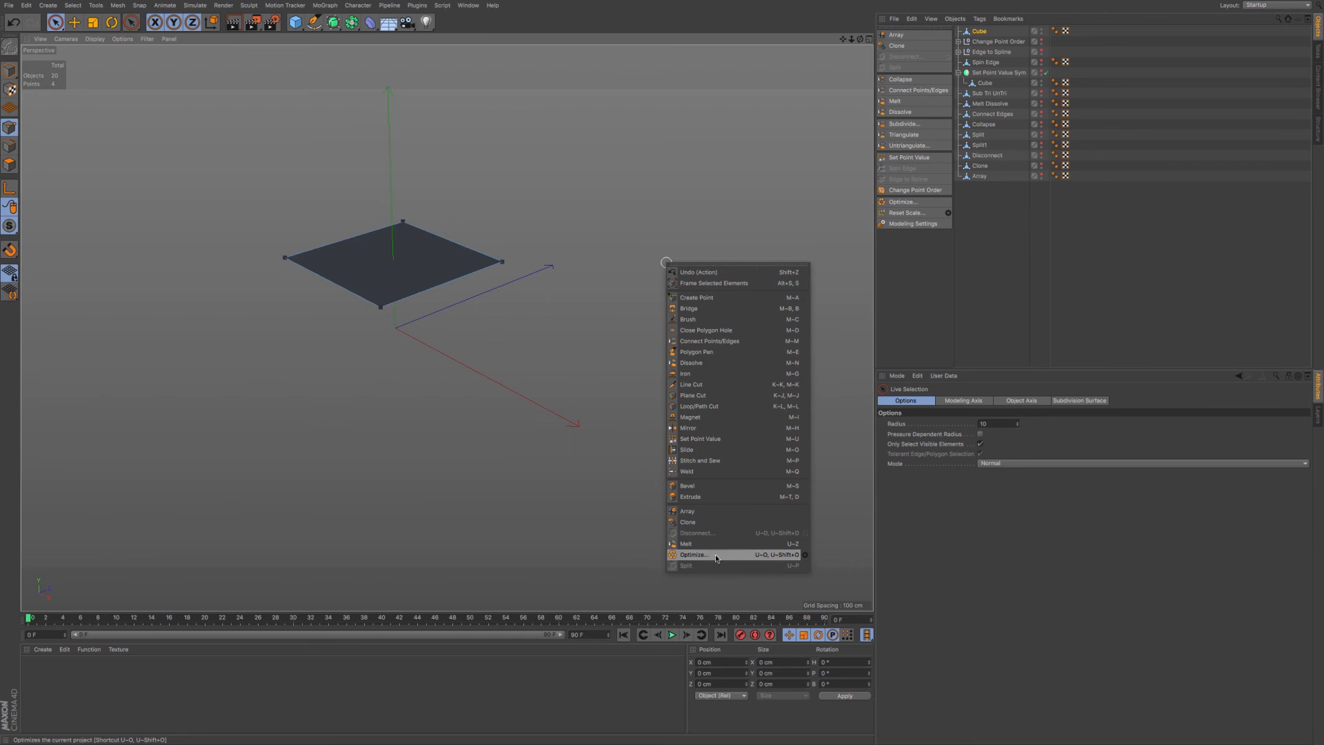
{"action": "left_click", "coordinate": [804, 556]}
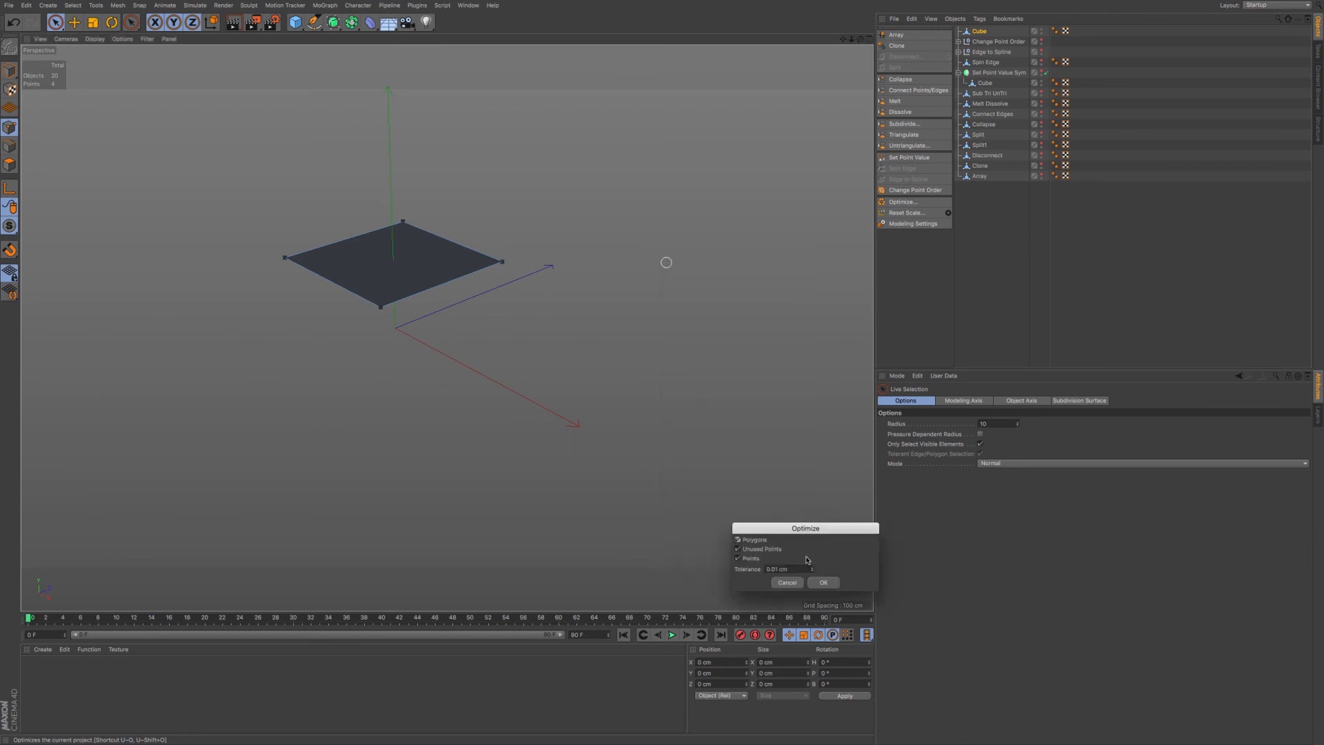
{"action": "left_click_drag", "start_coordinate": [841, 529], "coordinate": [740, 330]}
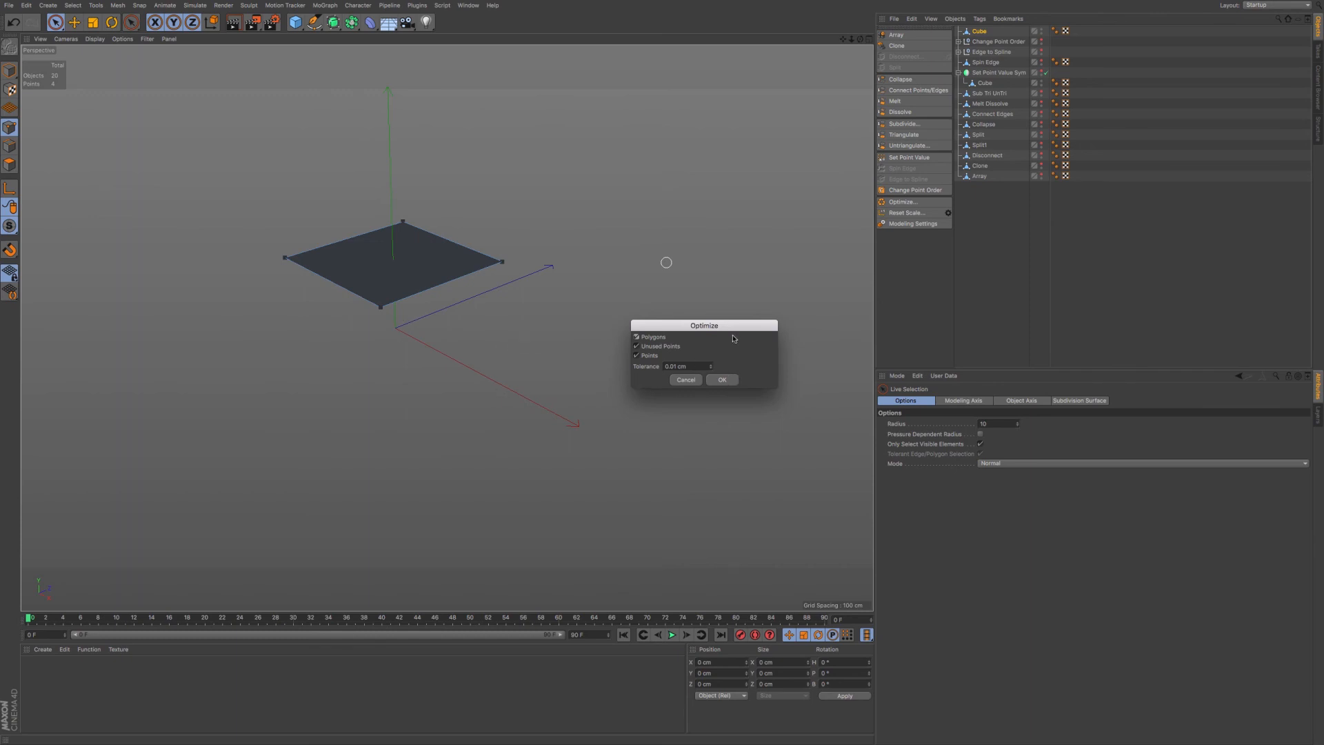
{"action": "left_click_drag", "start_coordinate": [746, 325], "coordinate": [776, 286]}
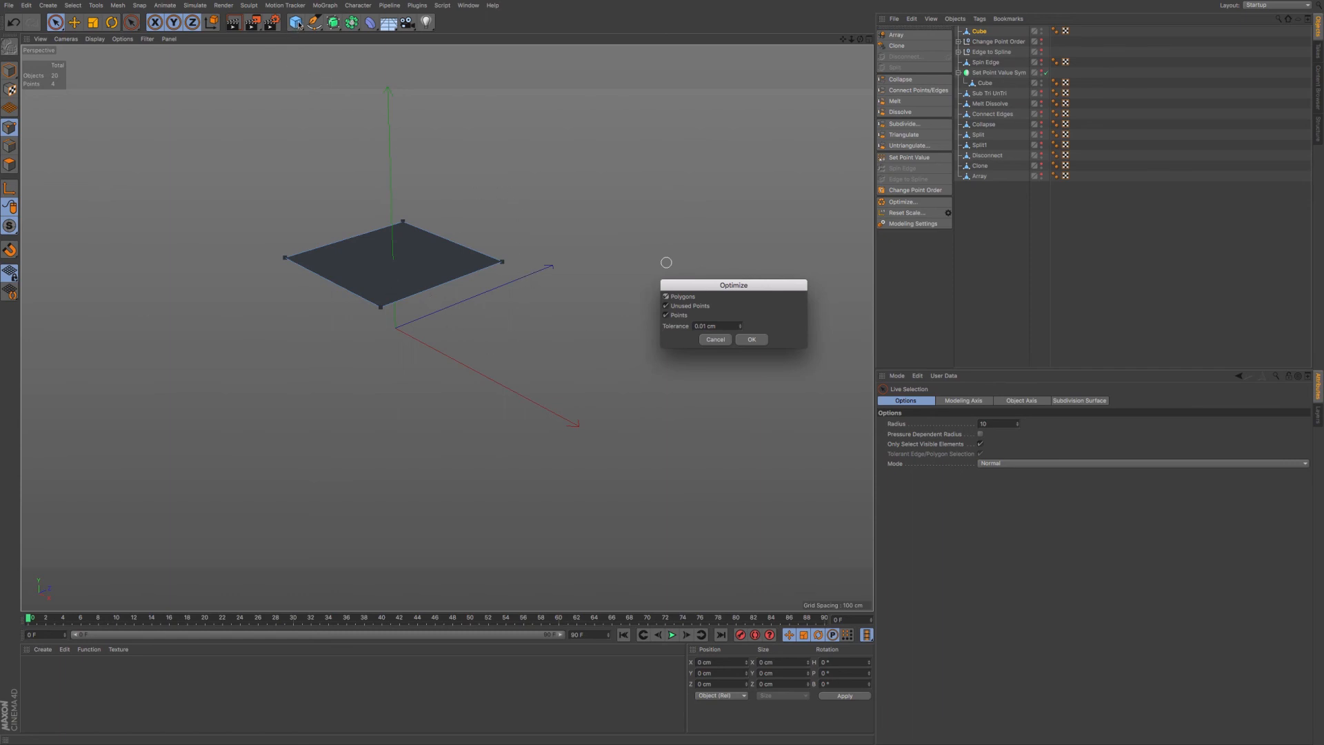
{"action": "left_click", "coordinate": [754, 339]}
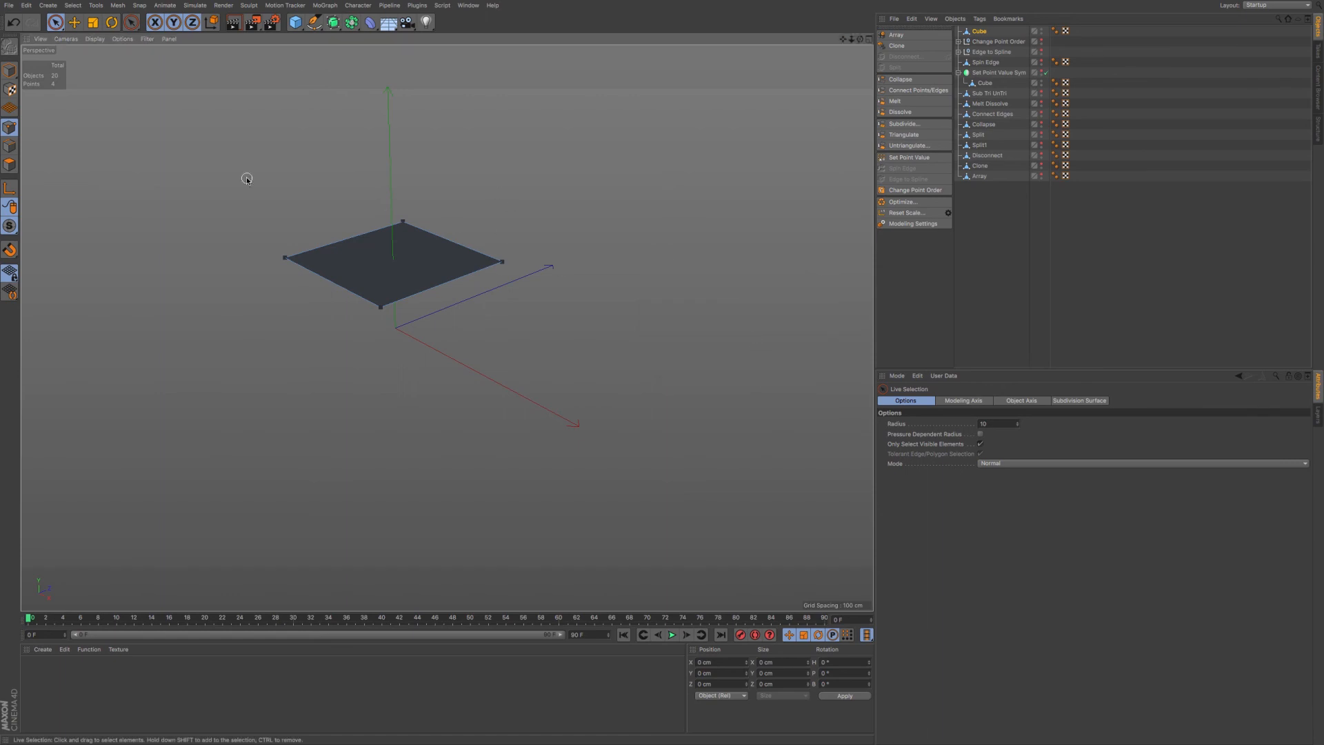
Add a second Cube and move it along the X axis, clear of the single-face object.
{"action": "left_click", "coordinate": [296, 22]}
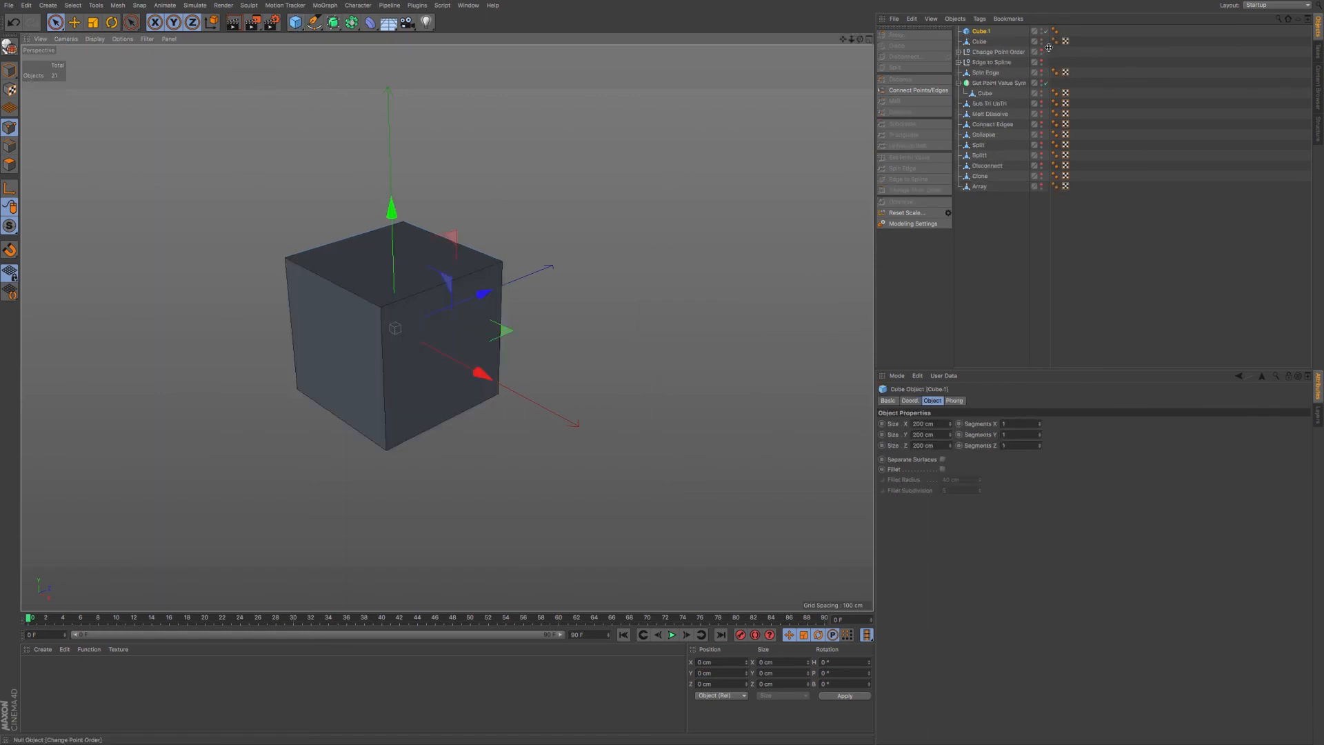
{"action": "left_click_drag", "start_coordinate": [483, 373], "coordinate": [666, 422]}
{"action": "middle_click_drag", "start_coordinate": [645, 370], "coordinate": [448, 329], "text": "alt"}
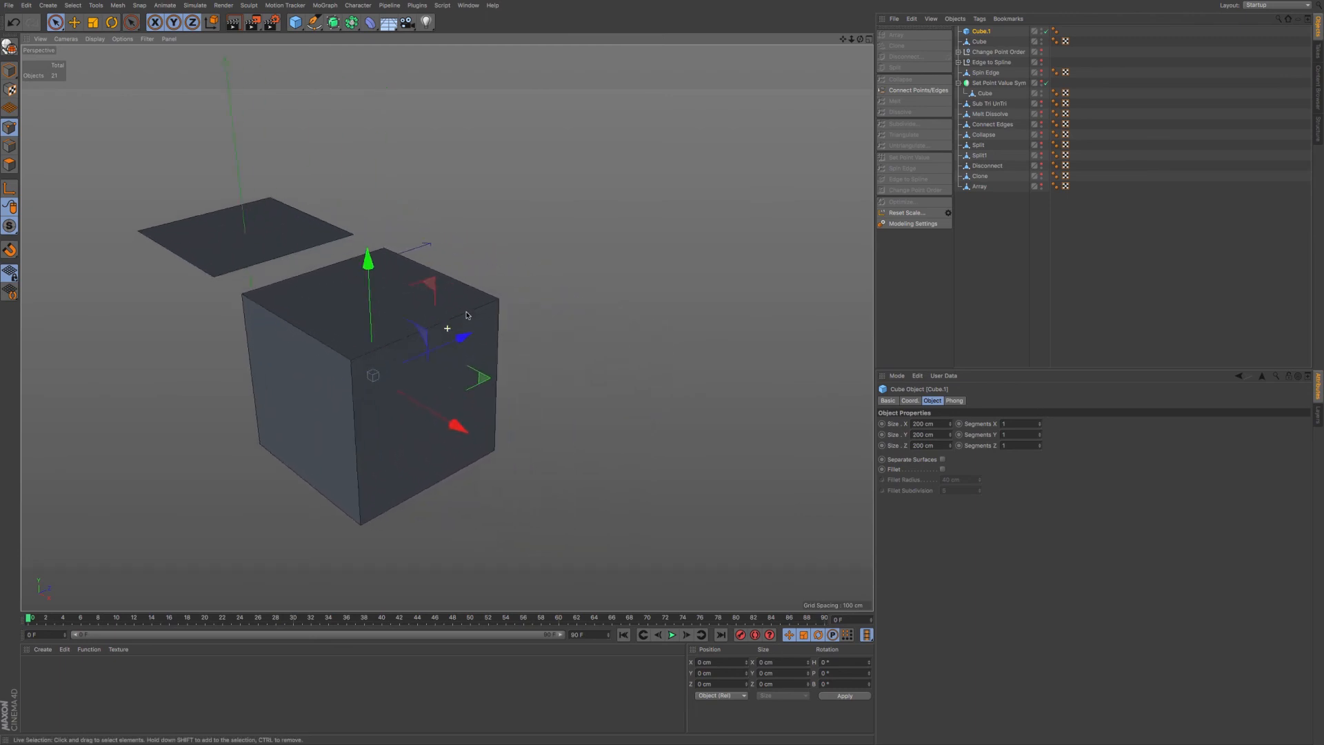
{"action": "left_click_drag", "start_coordinate": [416, 352], "coordinate": [481, 351], "text": "alt"}
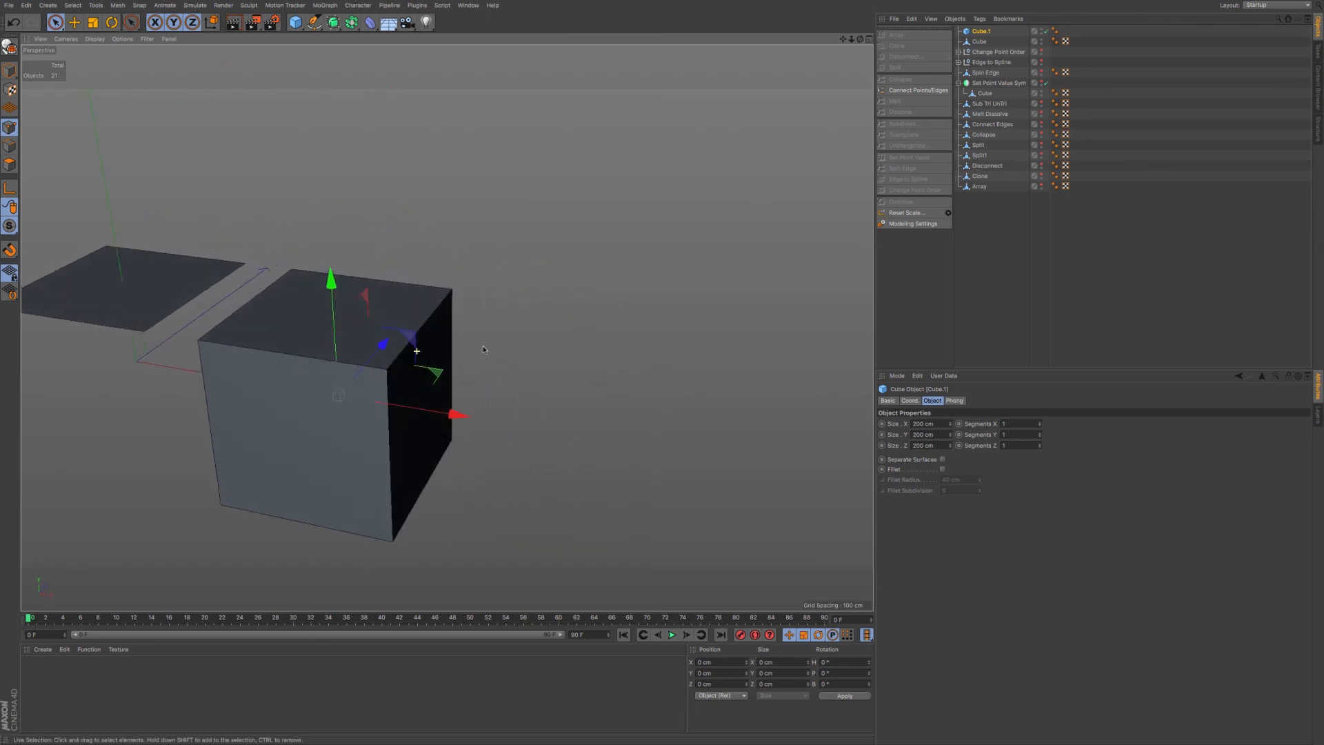
{"action": "middle_click_drag", "start_coordinate": [408, 387], "coordinate": [563, 316], "text": "alt"}
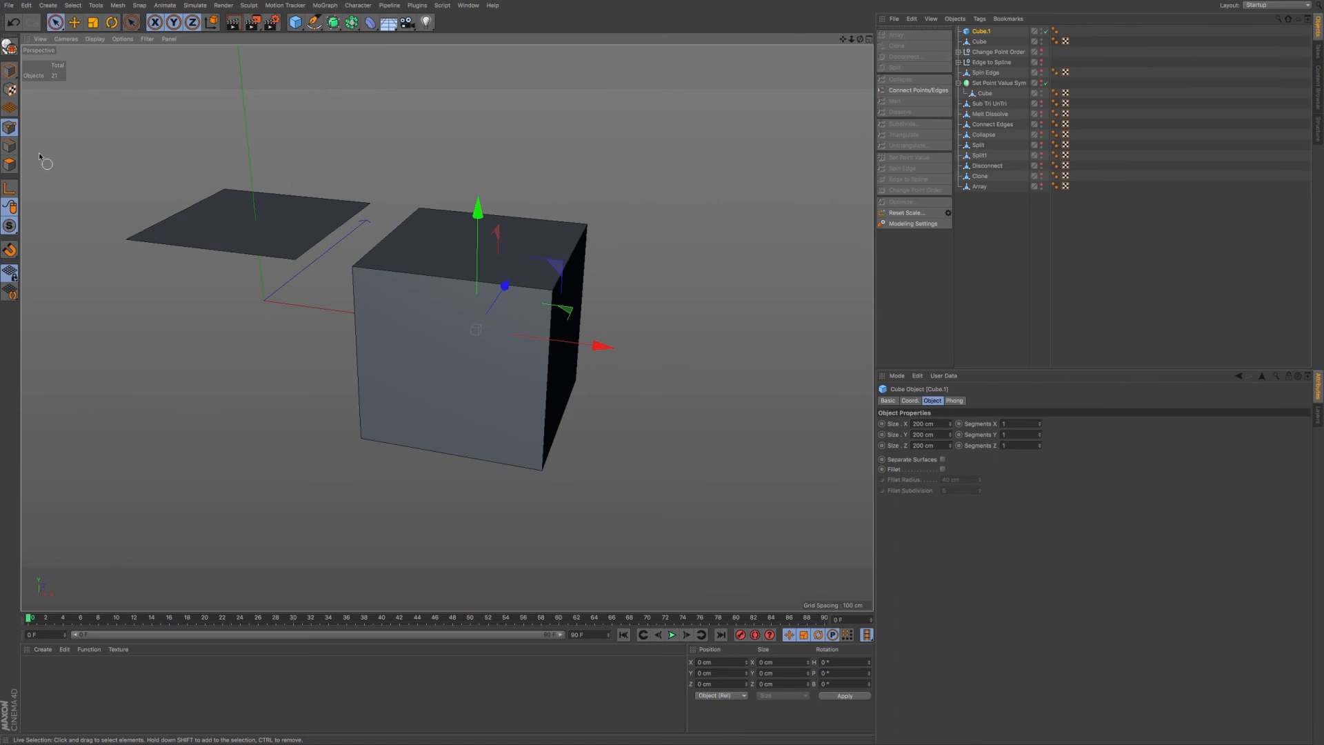
Make the second Cube editable, disconnect its top face and raise that face about 3 cm.
{"action": "left_click", "coordinate": [8, 46]}
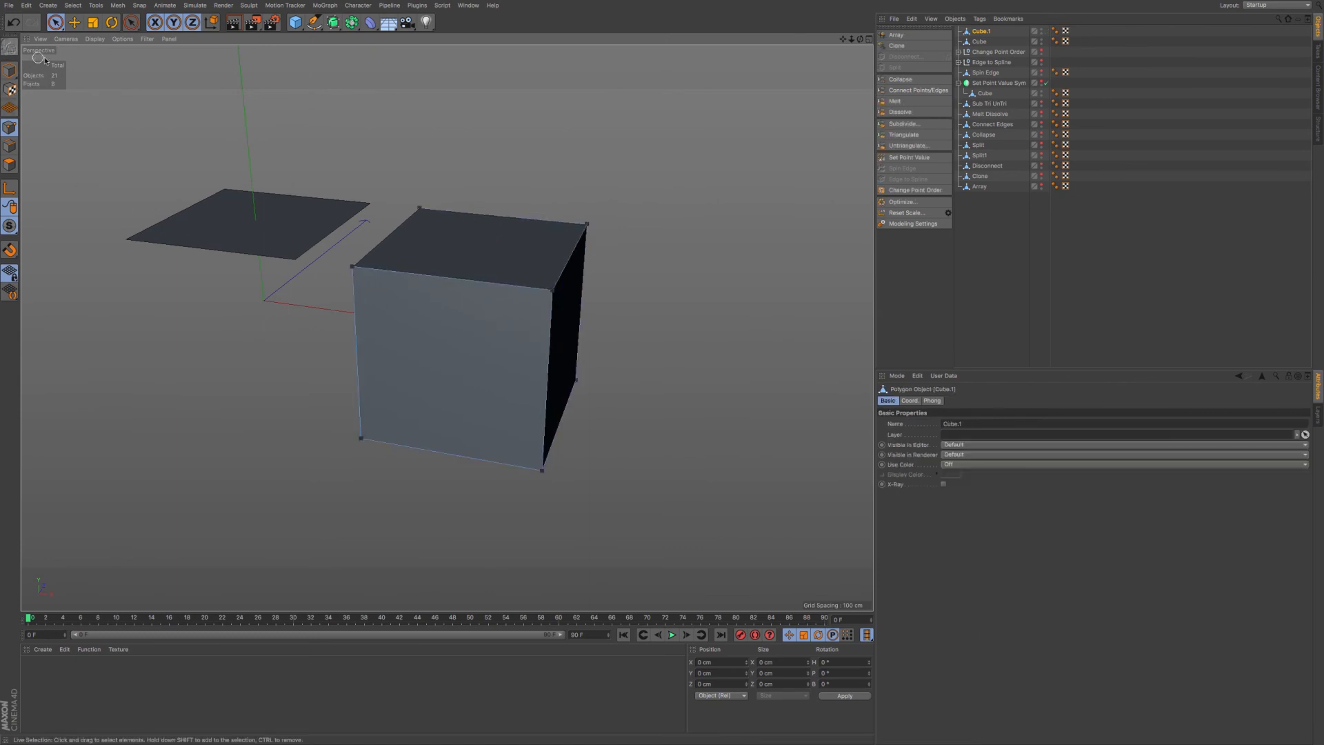
{"action": "left_click", "coordinate": [56, 22]}
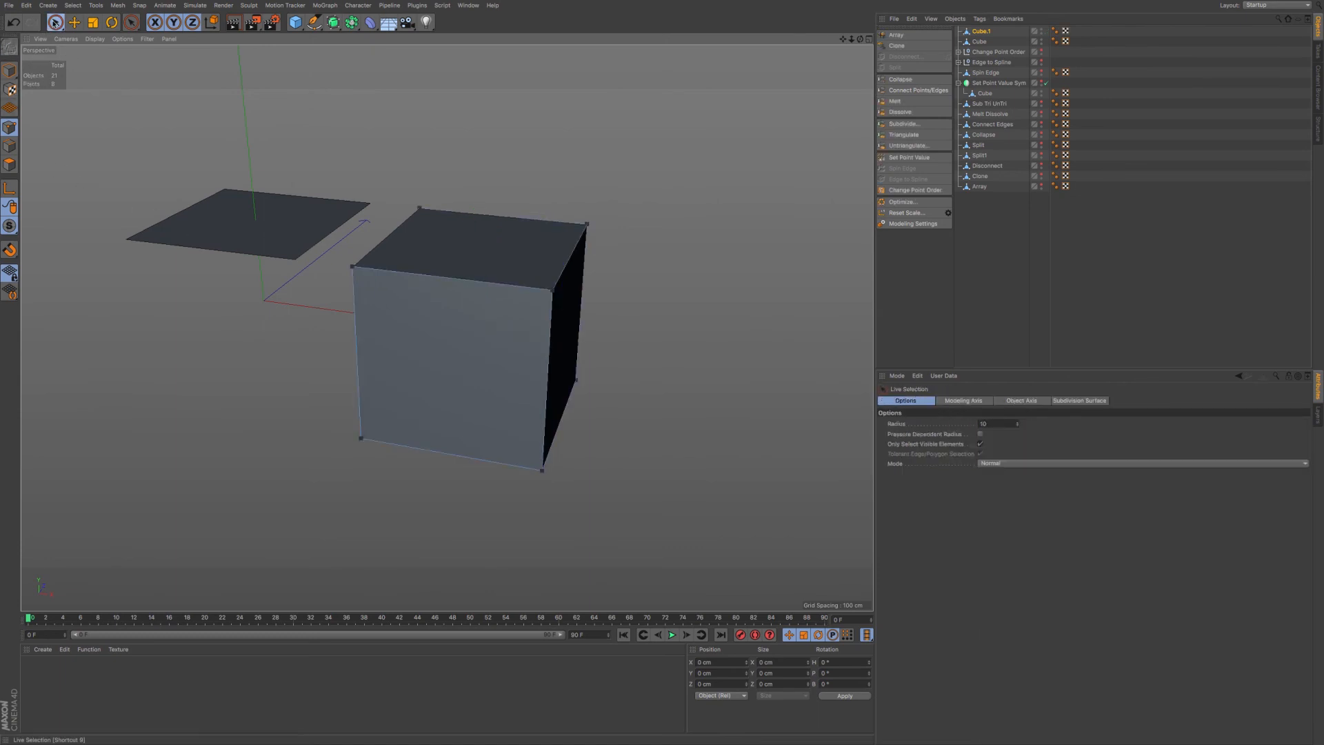
{"action": "left_click", "coordinate": [9, 164]}
{"action": "left_click", "coordinate": [481, 236]}
{"action": "left_click", "coordinate": [481, 237]}
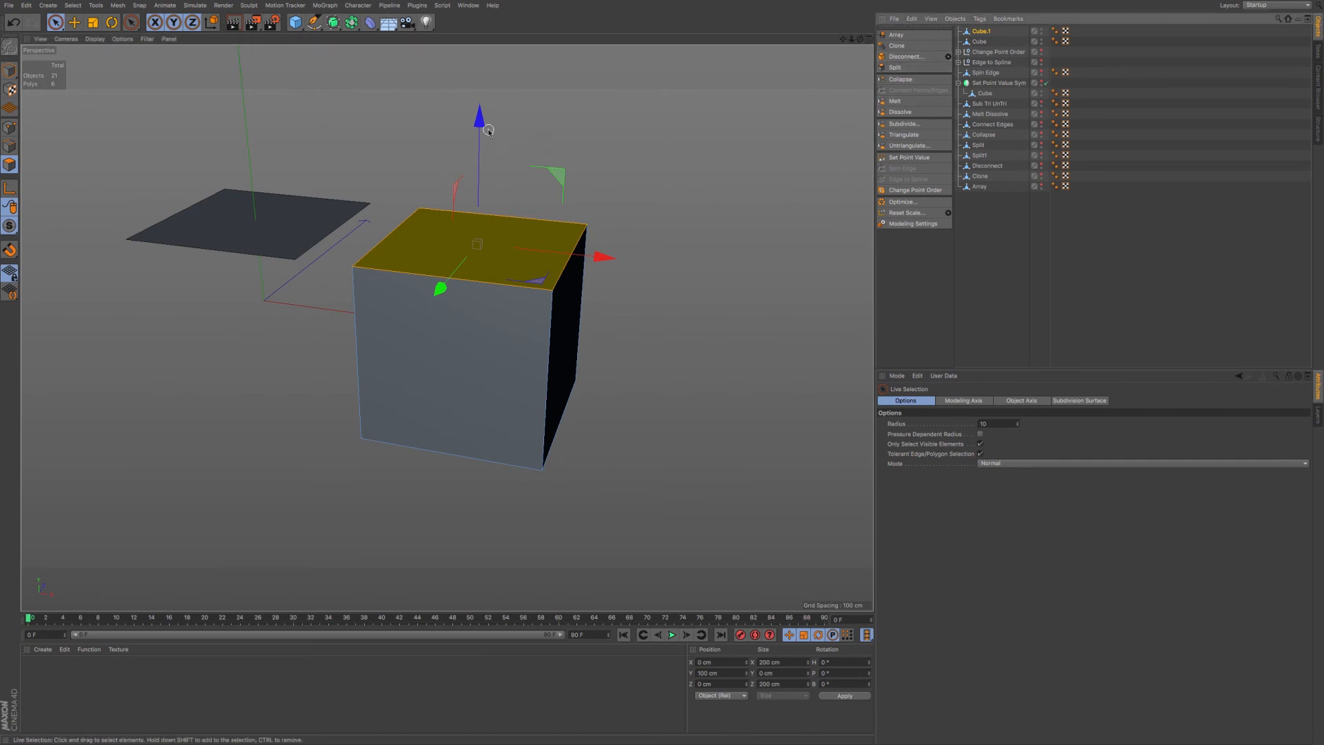
{"action": "left_click_drag", "start_coordinate": [480, 131], "coordinate": [481, 128]}
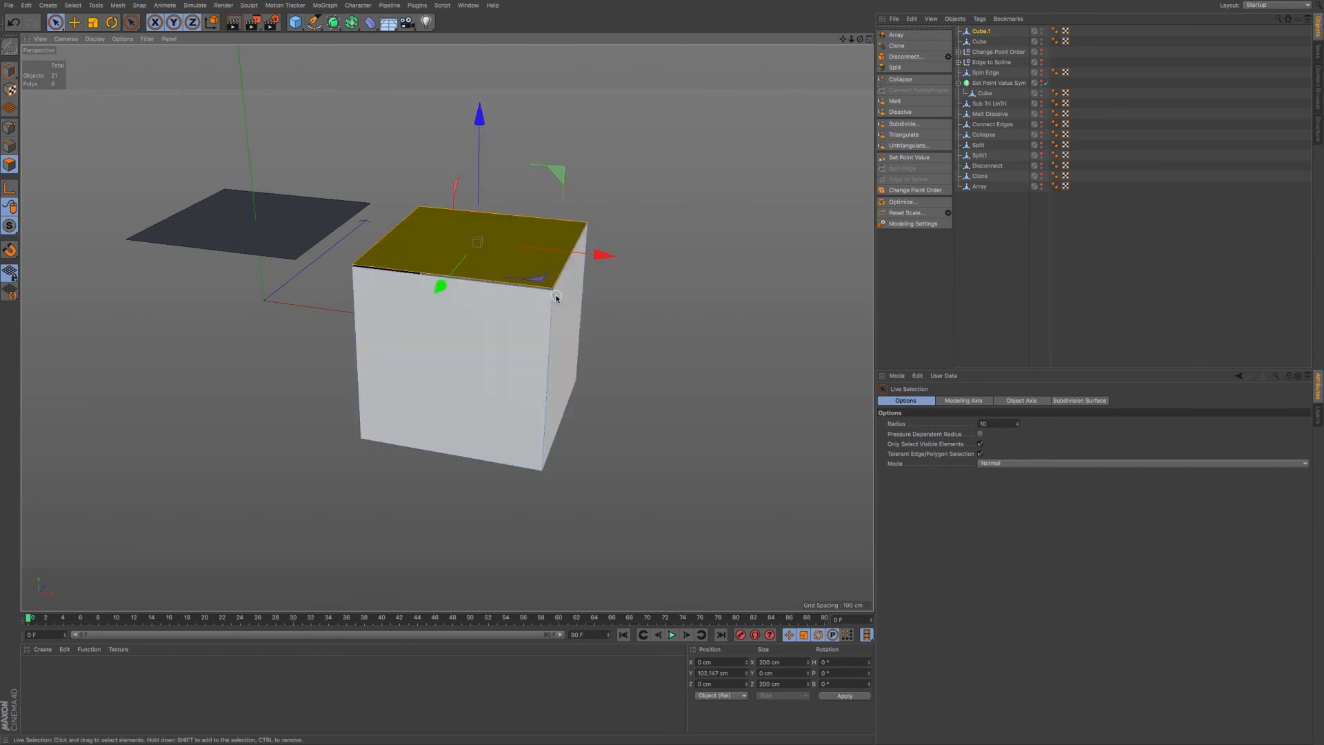
Lower the disconnected top face to leave only a tiny gap and examine the separate corner points in point mode.
{"action": "scroll", "coordinate": [544, 283], "scroll_direction": "up", "scroll_amount": 8}
{"action": "scroll", "coordinate": [558, 297], "scroll_direction": "up", "scroll_amount": 1}
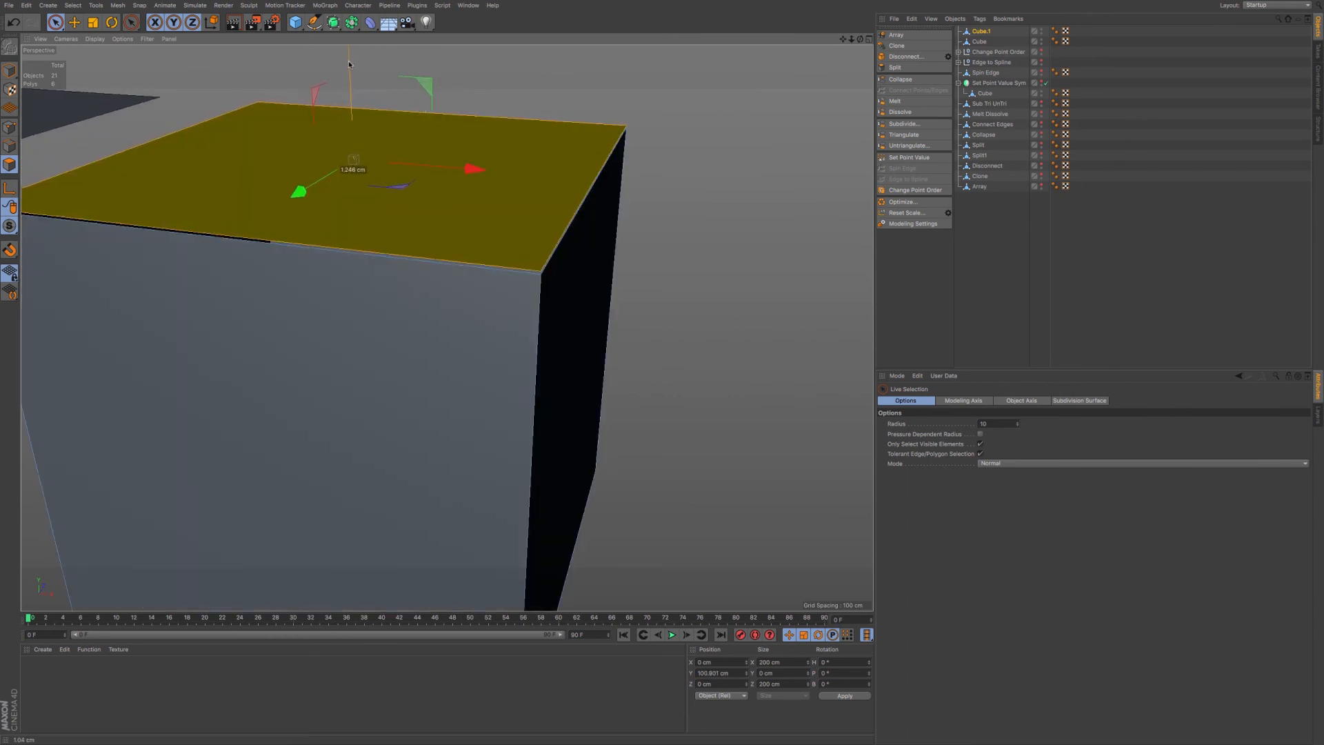
{"action": "left_click_drag", "start_coordinate": [347, 53], "coordinate": [349, 62]}
{"action": "left_click", "coordinate": [9, 128]}
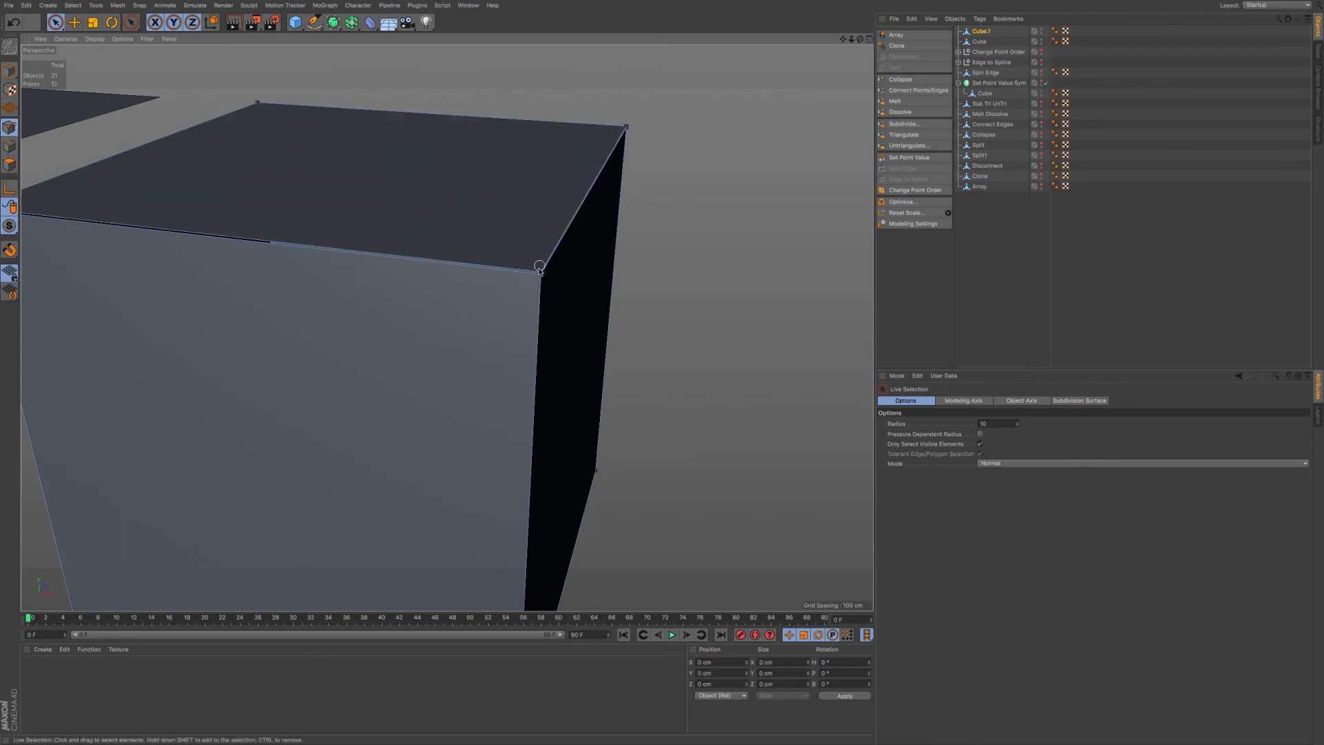
{"action": "scroll", "coordinate": [543, 278], "scroll_direction": "up", "scroll_amount": 8}
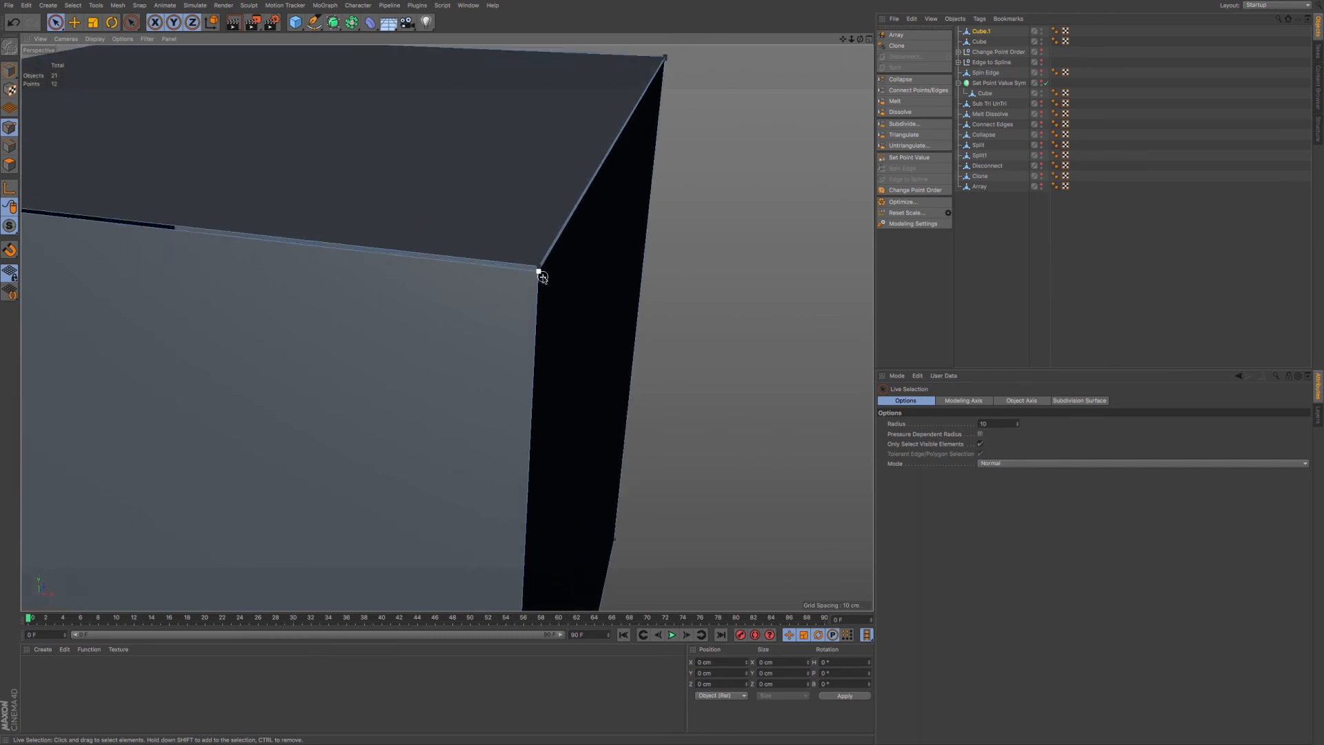
{"action": "scroll", "coordinate": [544, 280], "scroll_direction": "down", "scroll_amount": 8}
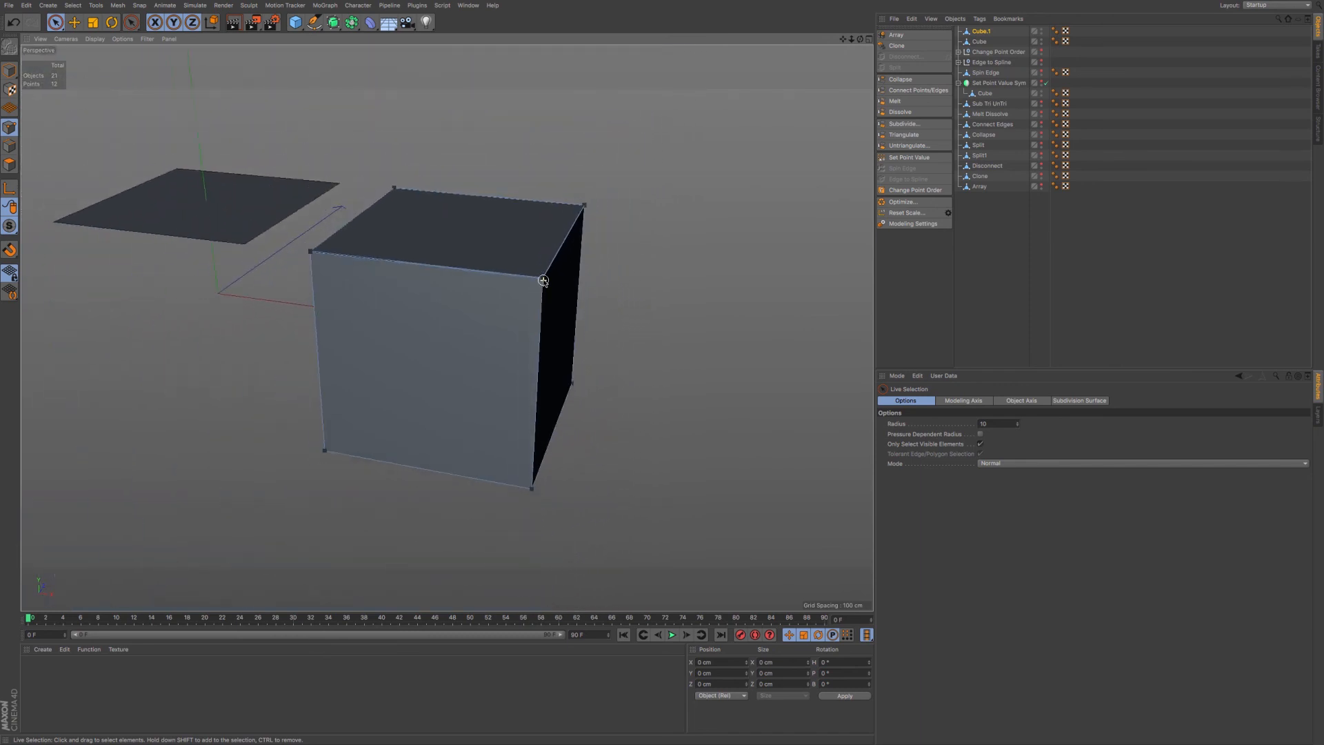
{"action": "left_click_drag", "start_coordinate": [525, 360], "coordinate": [564, 307], "text": "alt"}
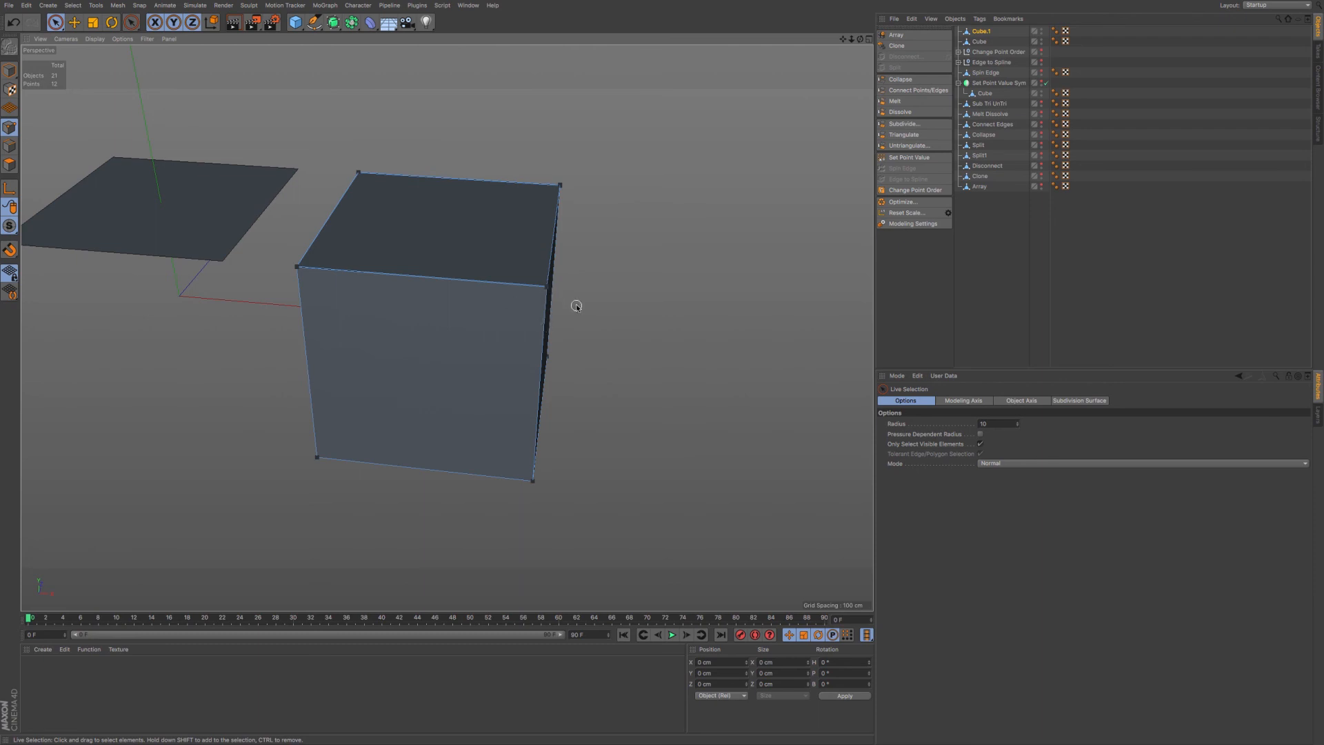
Try to weld the second Cube's separated corner points by running Optimize from its options dialog.
{"action": "scroll", "coordinate": [548, 285], "scroll_direction": "up", "scroll_amount": 10}
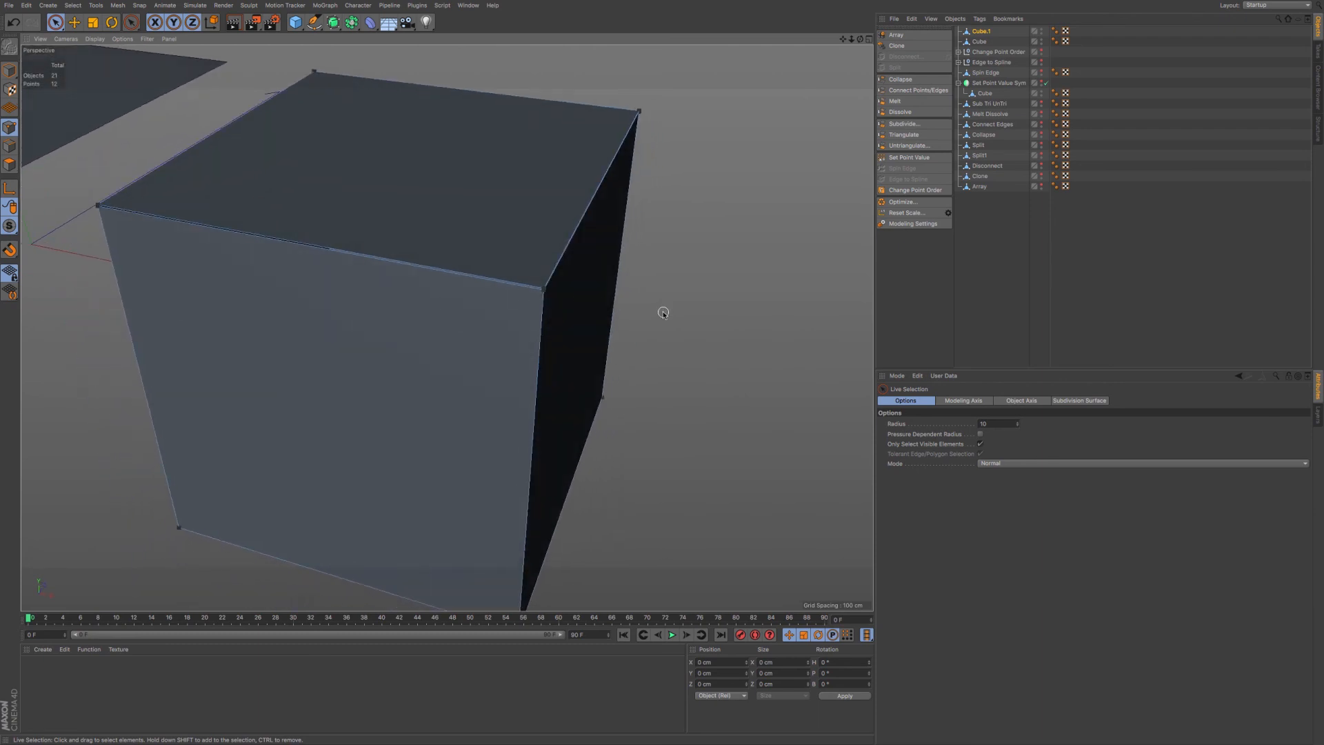
{"action": "right_click", "coordinate": [664, 269]}
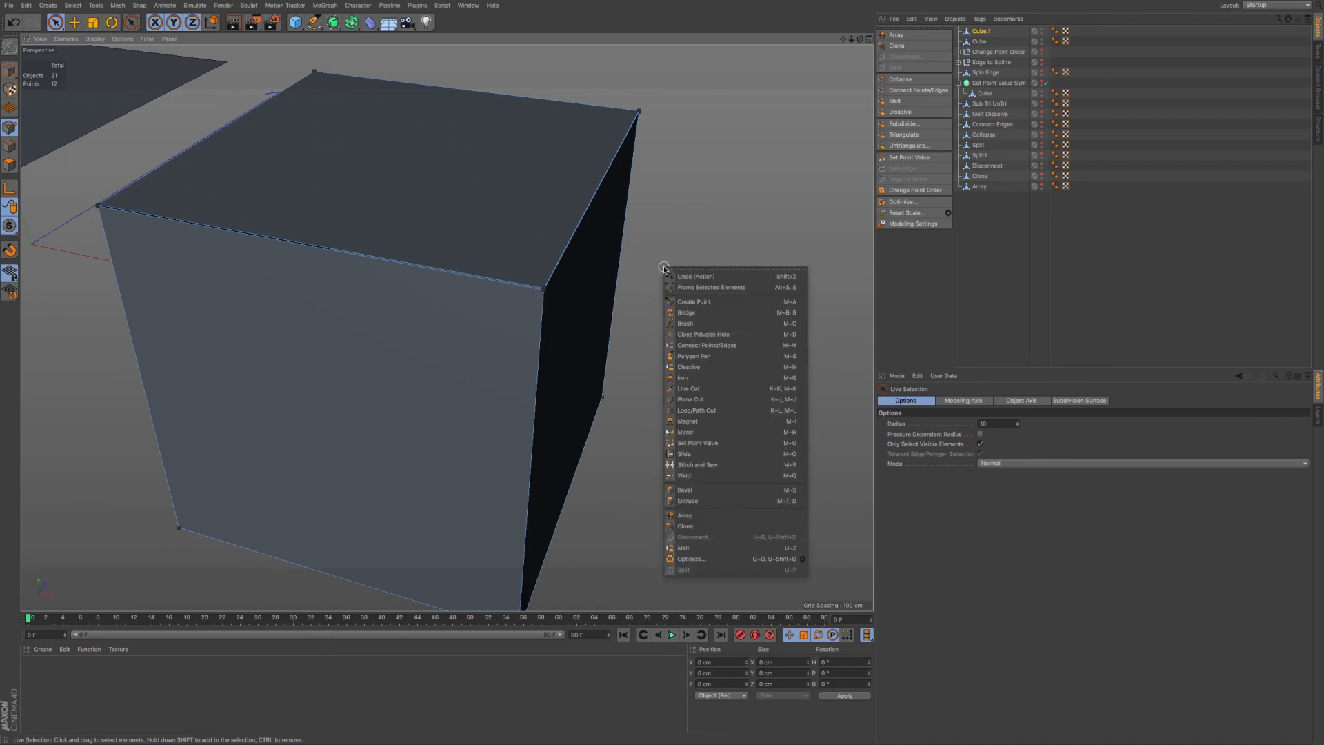
{"action": "left_click", "coordinate": [802, 560]}
{"action": "left_click_drag", "start_coordinate": [836, 538], "coordinate": [753, 388]}
{"action": "left_click", "coordinate": [726, 441]}
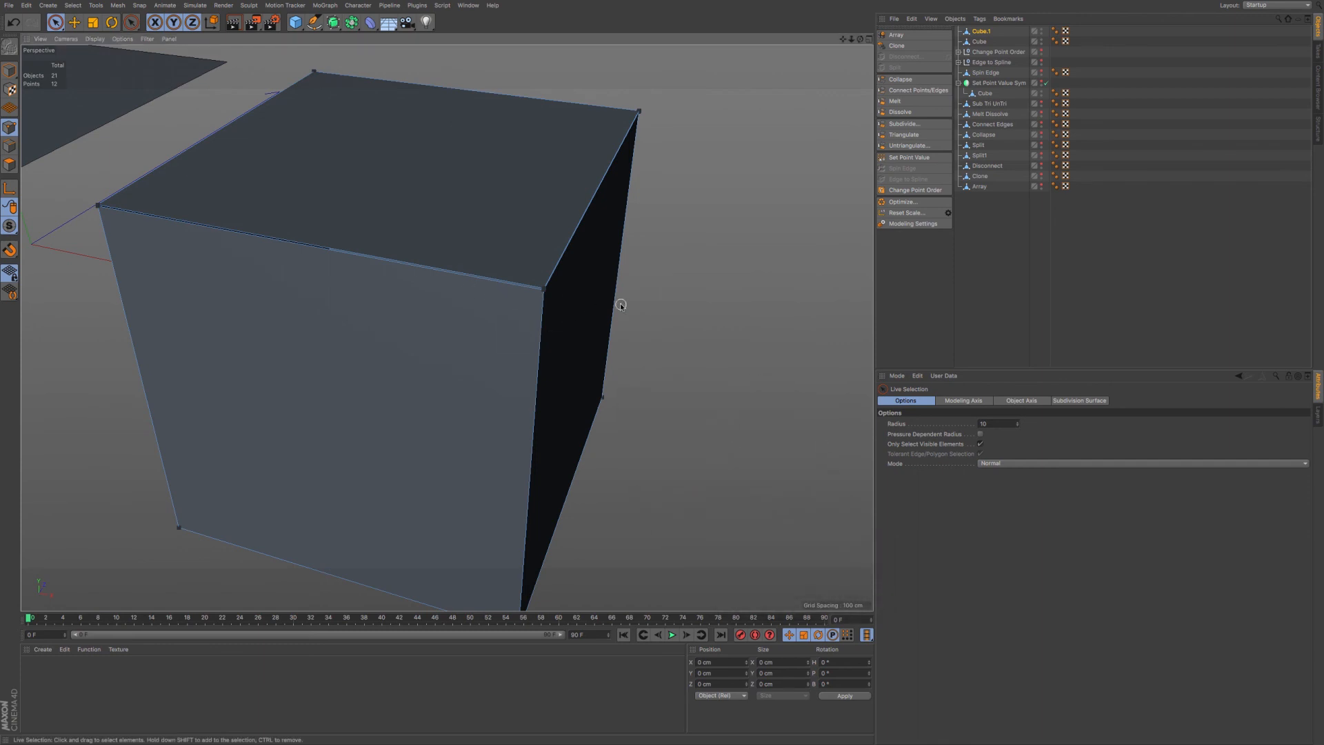
Optimize the second Cube with the tolerance set to 50.01 cm and check the merged corner points up close.
{"action": "right_click", "coordinate": [665, 300]}
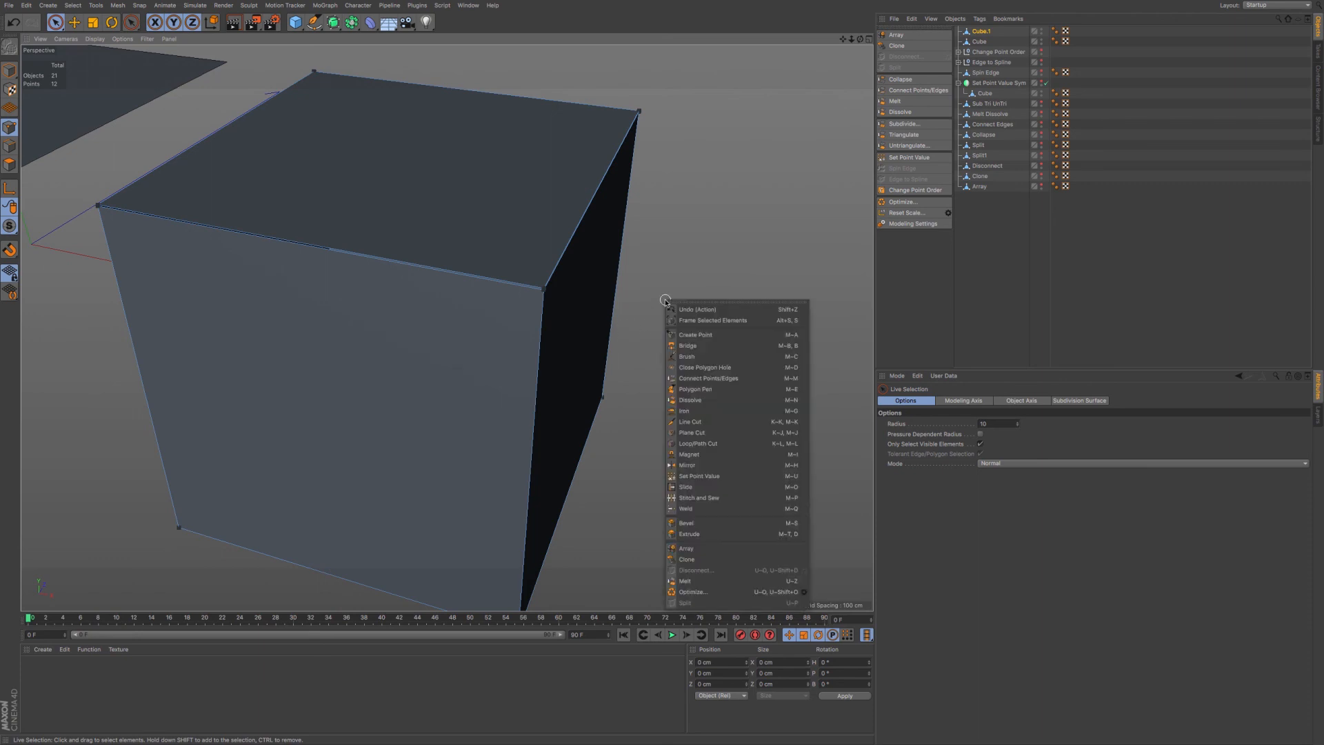
{"action": "left_click", "coordinate": [804, 593]}
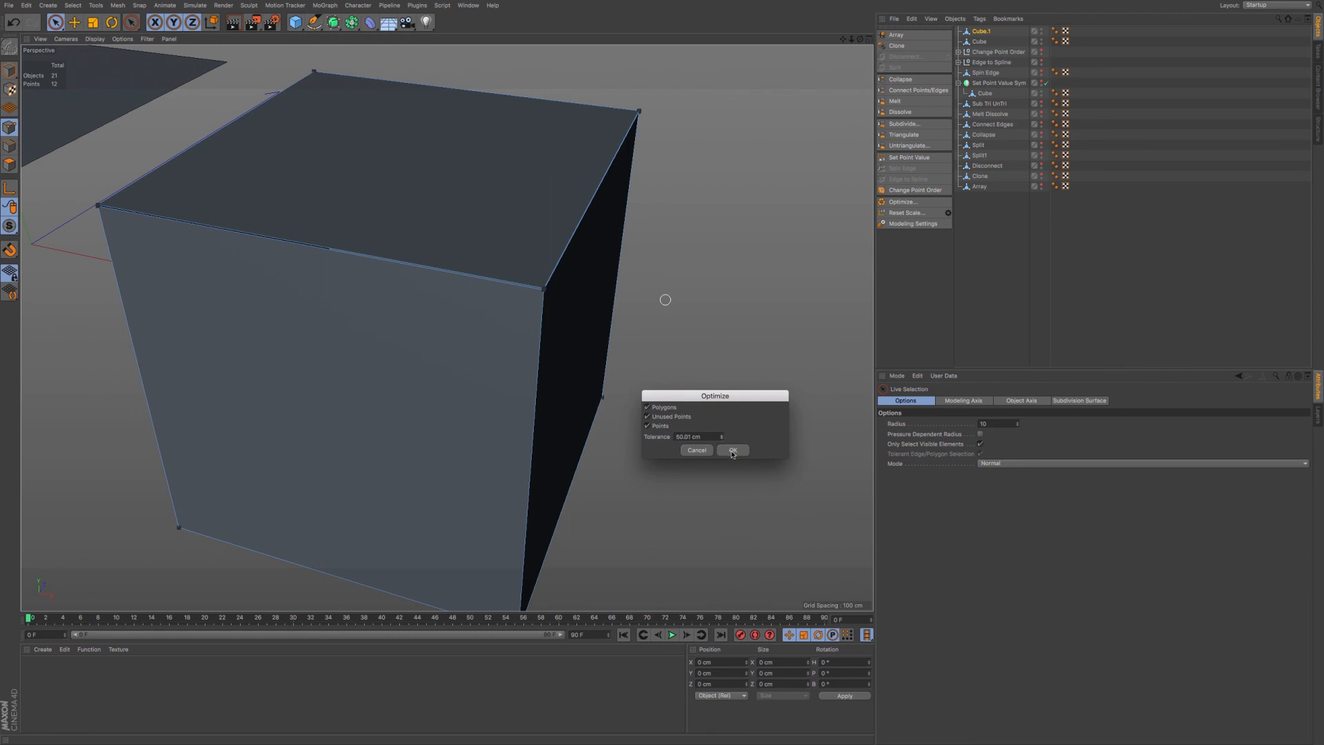
{"action": "left_click", "coordinate": [732, 450]}
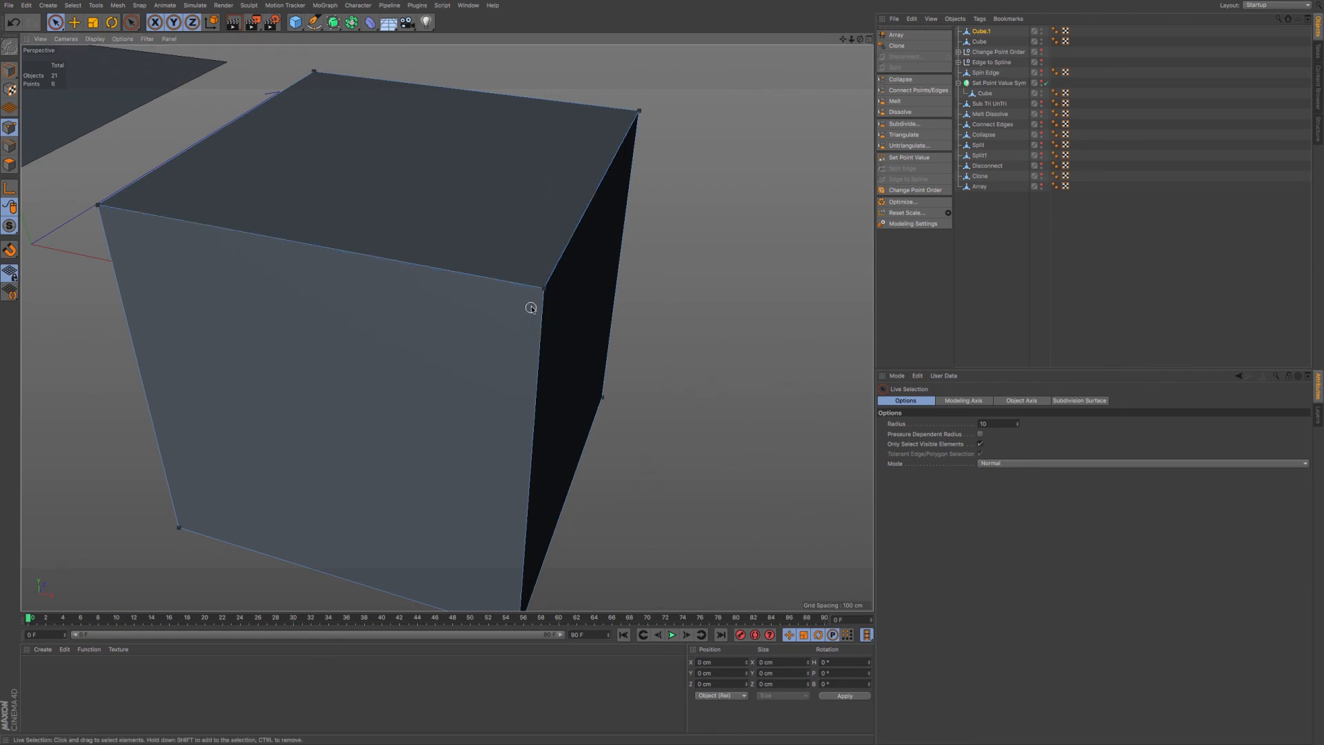
{"action": "scroll", "coordinate": [546, 296], "scroll_direction": "up", "scroll_amount": 5}
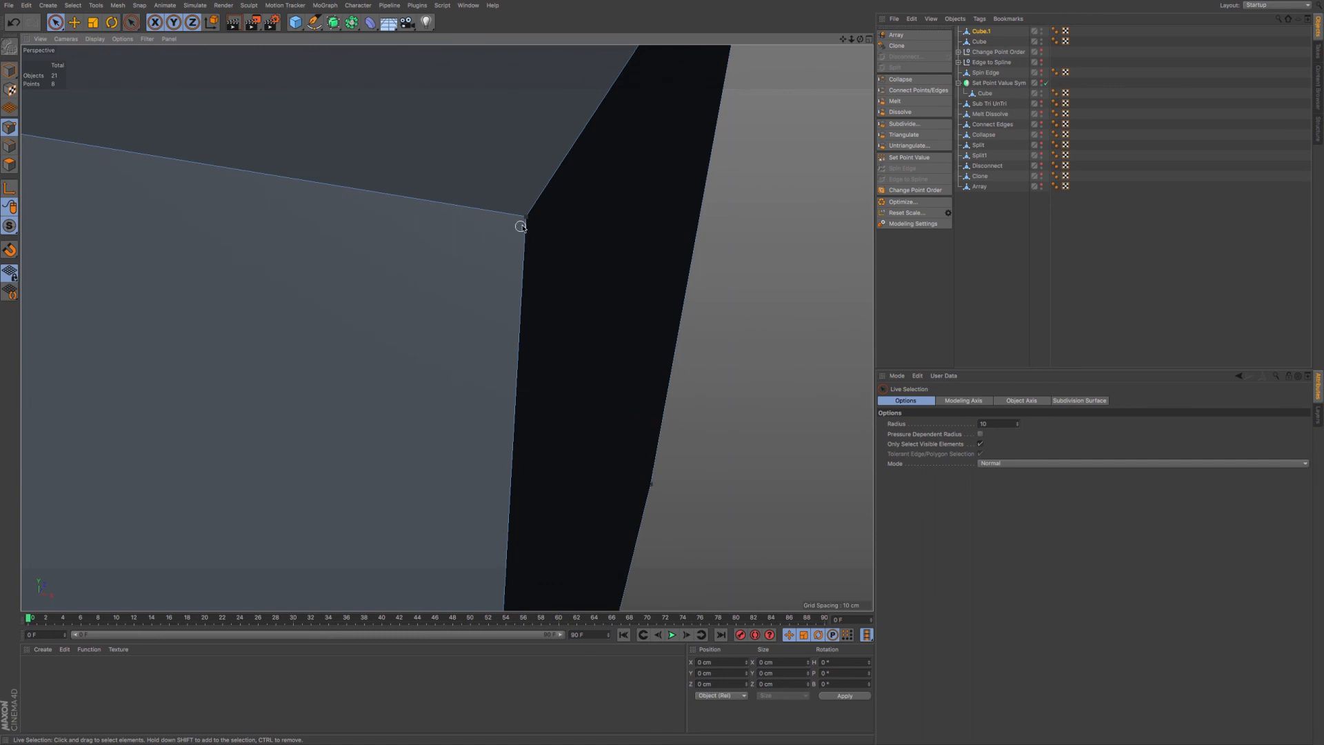
{"action": "scroll", "coordinate": [499, 283], "scroll_direction": "down", "scroll_amount": 6}
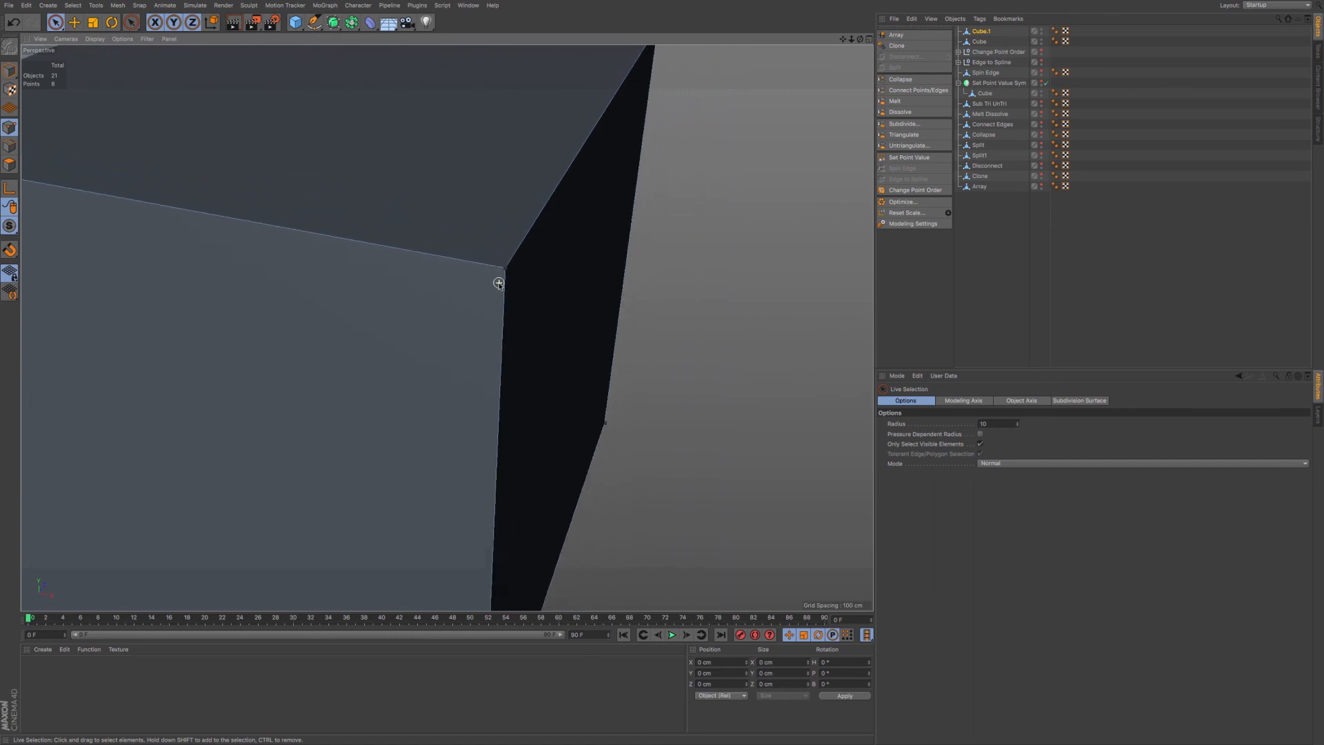
Group the two optimized cubes under a null named Optimize and hide it in the viewport.
{"action": "left_click", "coordinate": [979, 42], "text": "ctrl"}
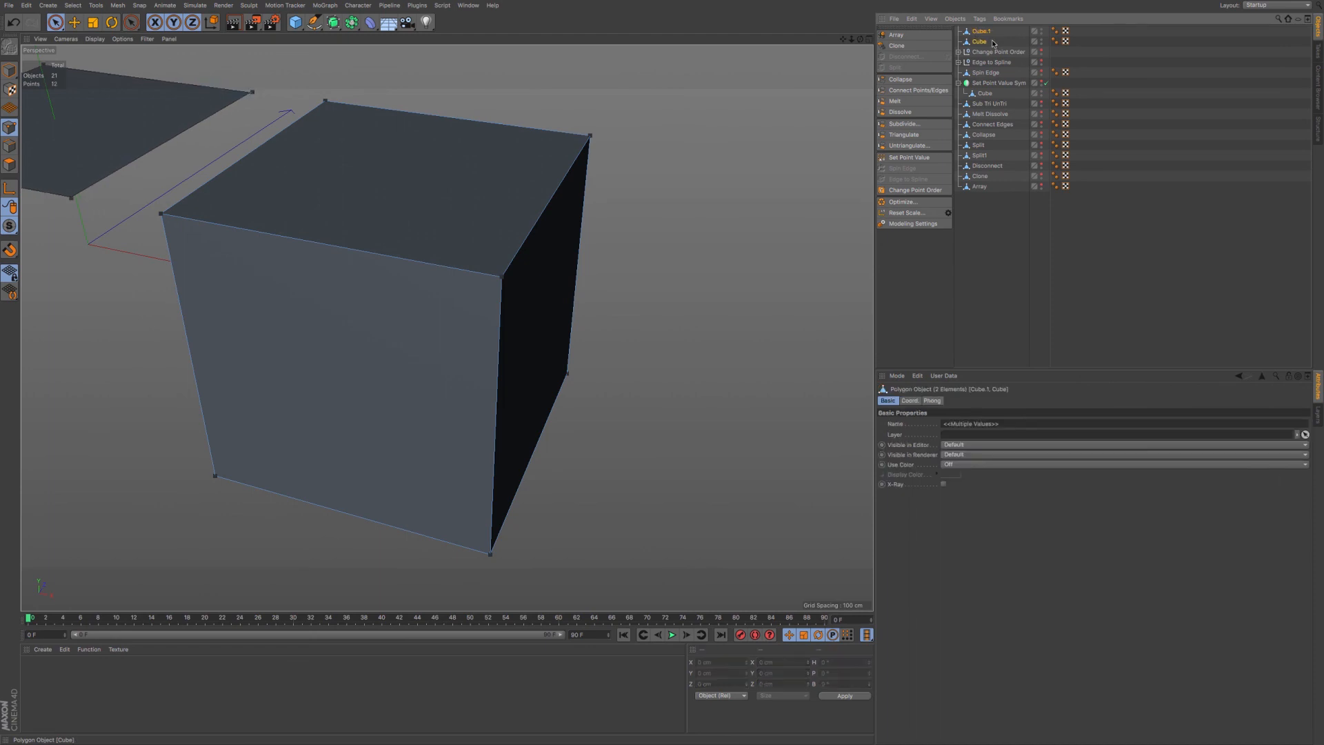
{"action": "key", "text": "alt+g"}
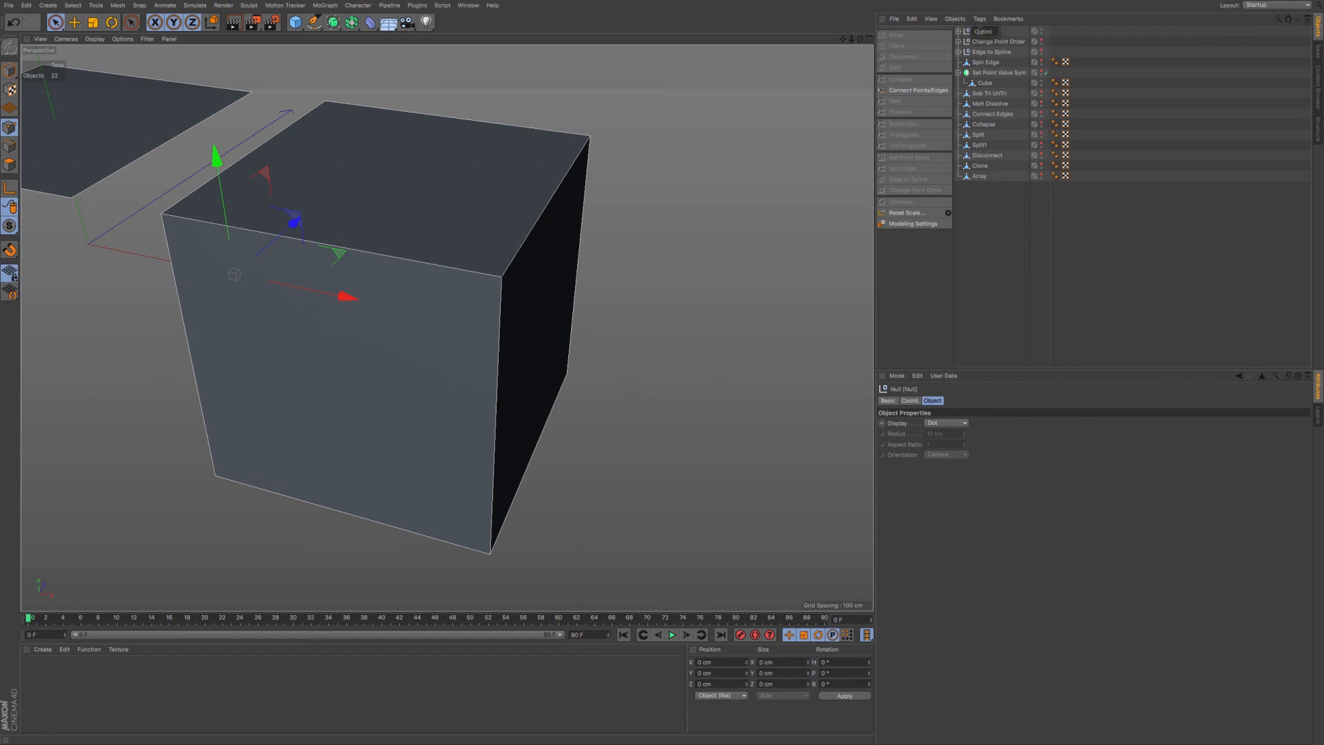
{"action": "key", "text": "Return"}
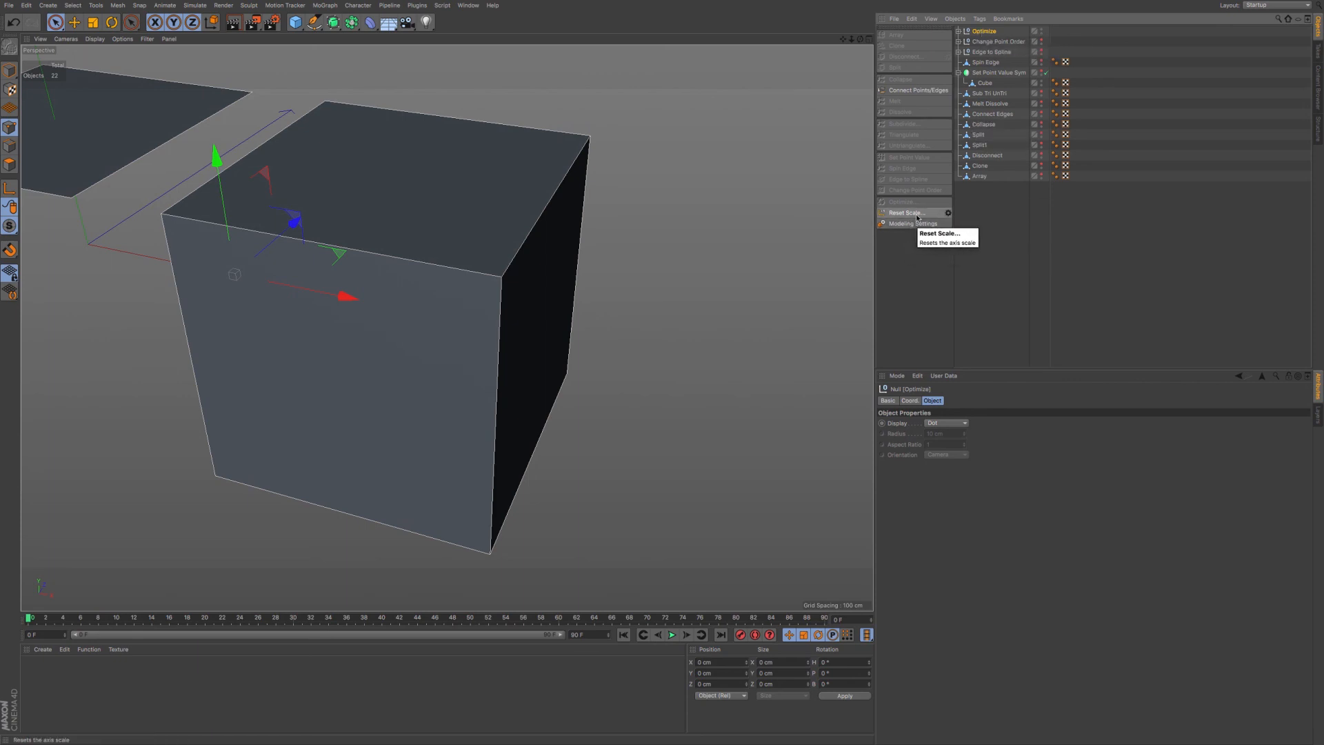
{"action": "left_click", "coordinate": [1043, 31]}
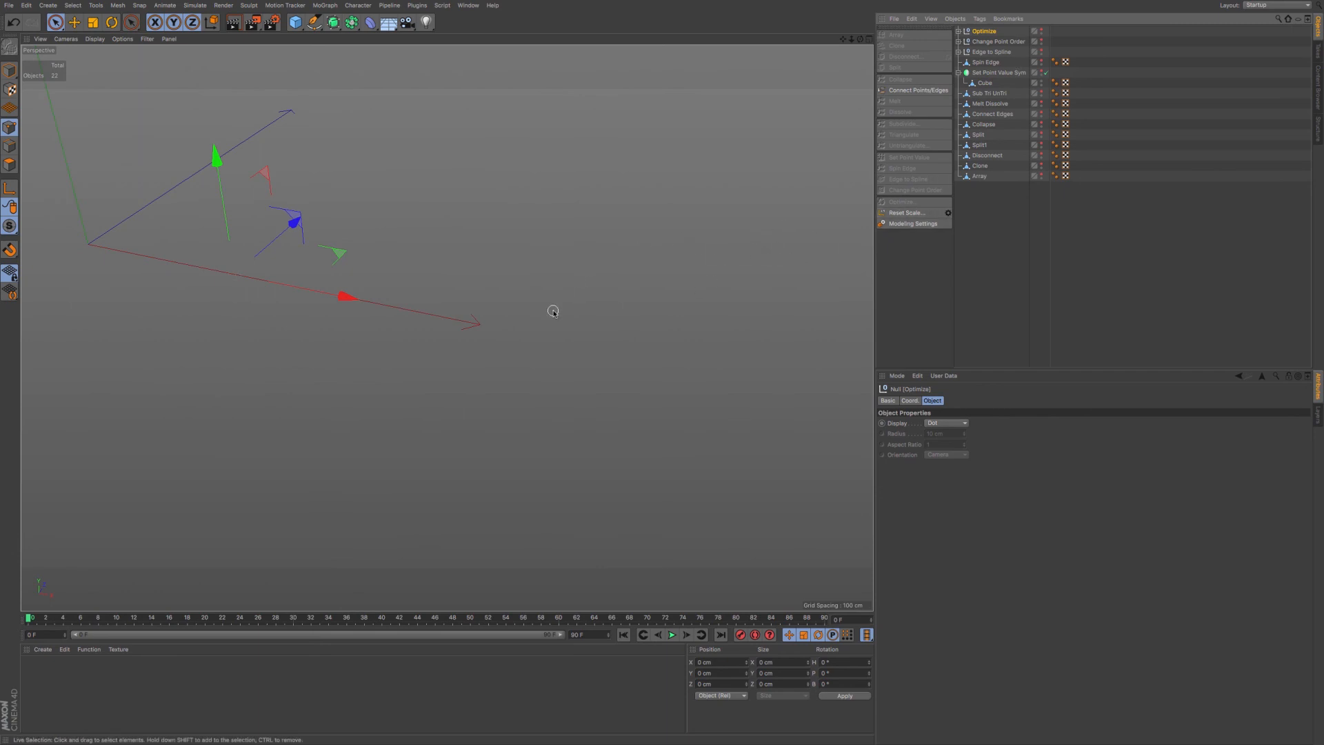
Add a Sphere and a Cube, and move the Cube about 361 cm along X and 216 cm along Y.
{"action": "scroll", "coordinate": [524, 319], "scroll_direction": "down", "scroll_amount": 5}
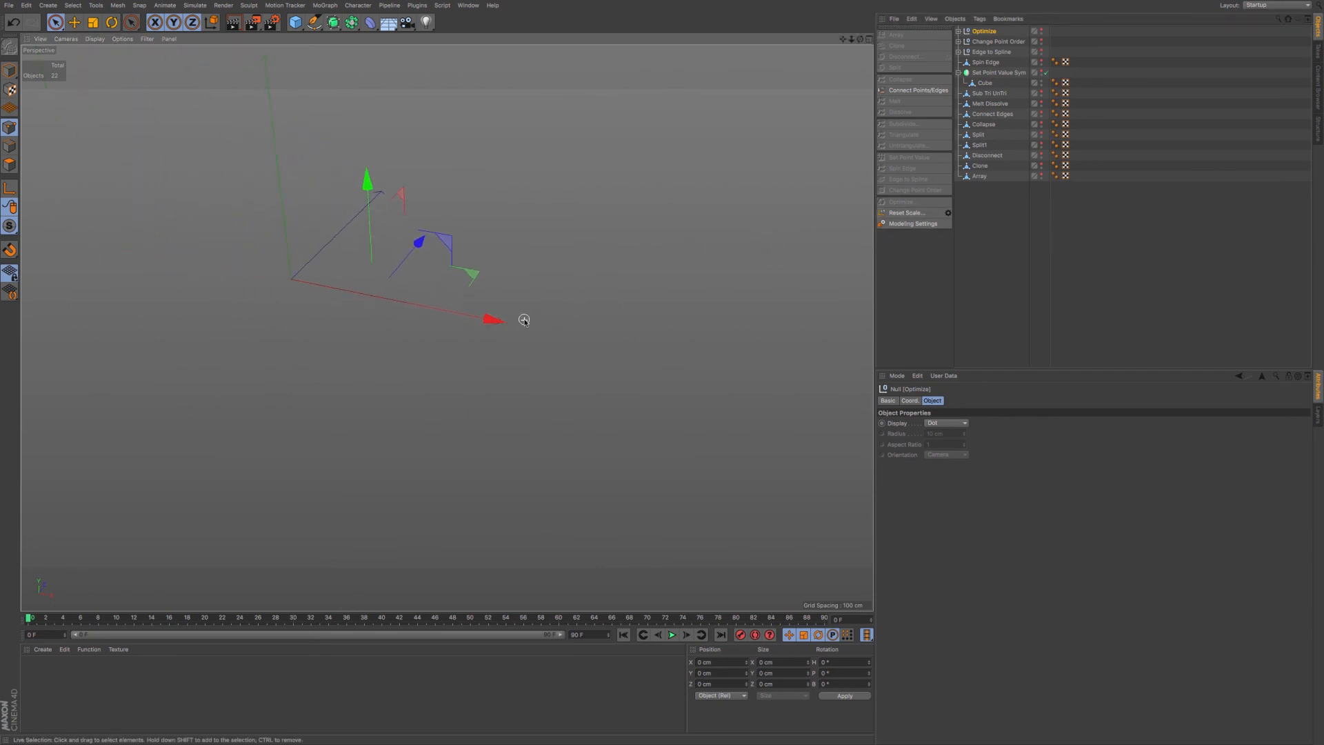
{"action": "scroll", "coordinate": [525, 320], "scroll_direction": "down", "scroll_amount": 3}
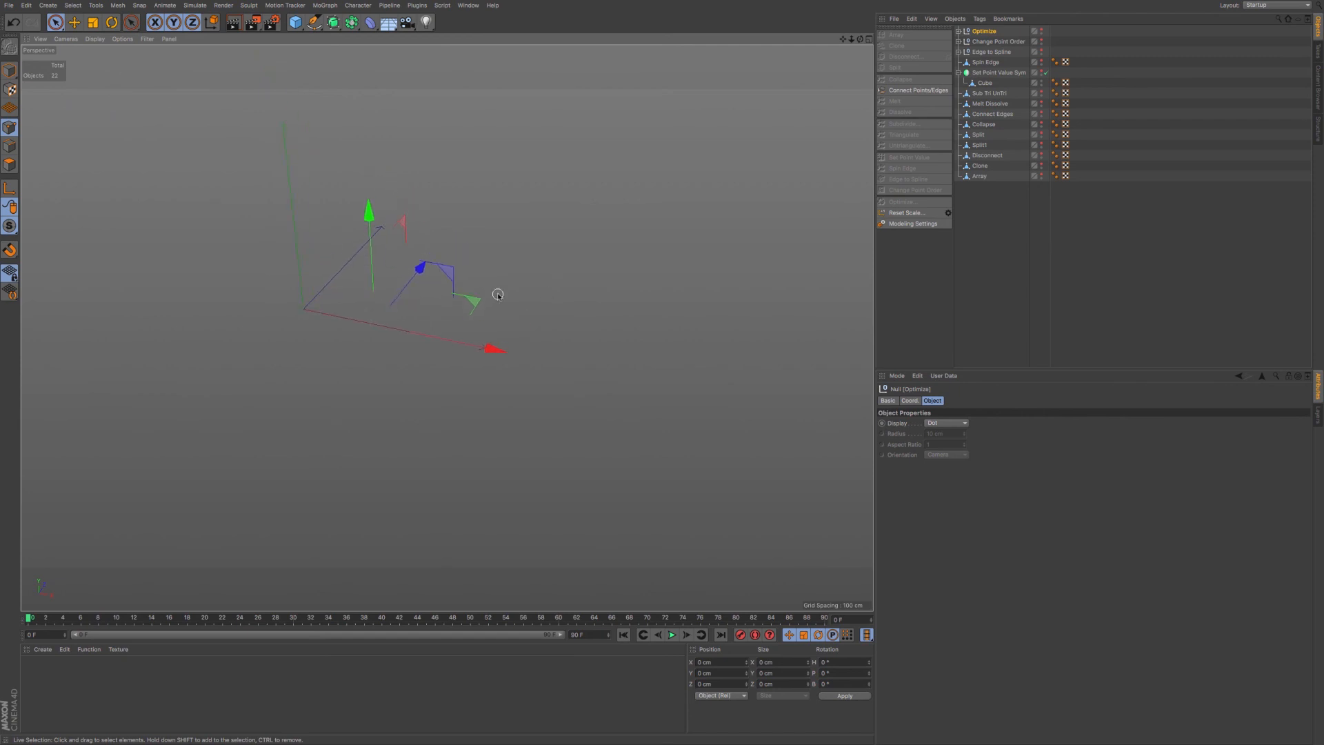
{"action": "left_click", "coordinate": [297, 22]}
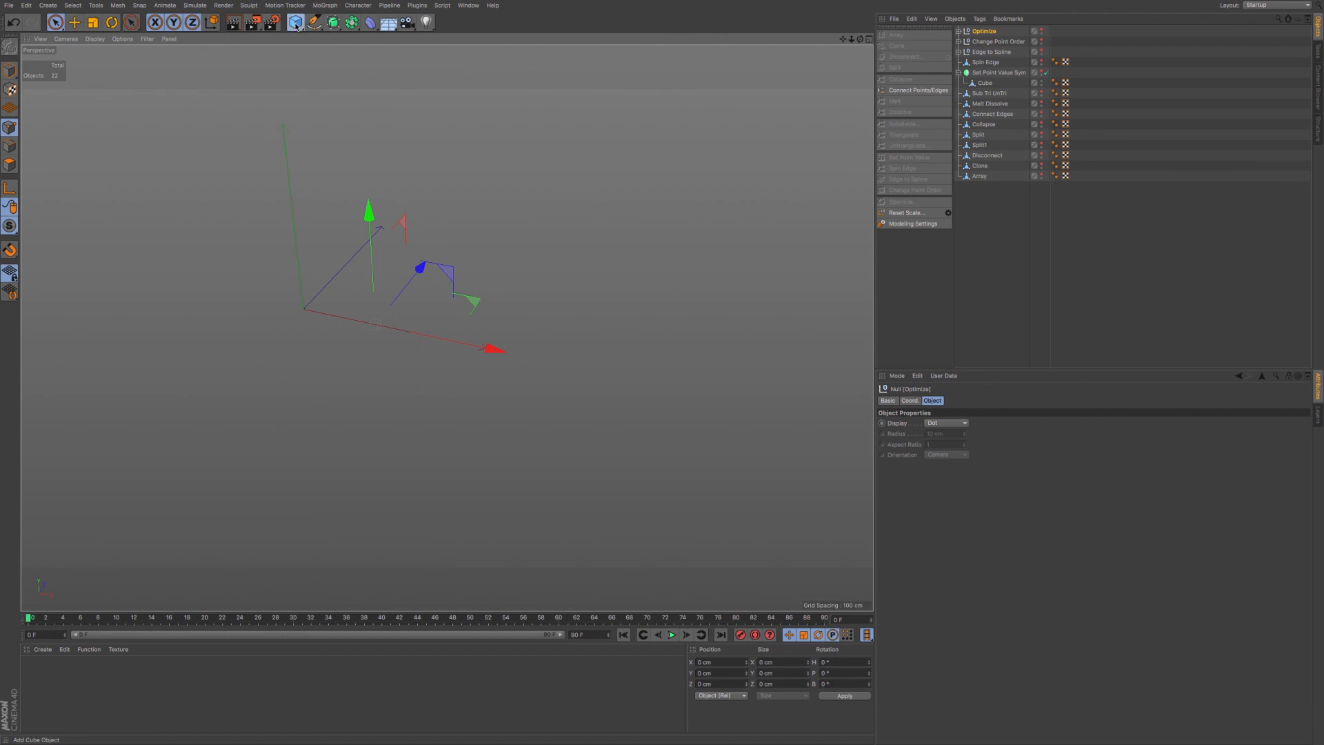
{"action": "left_click", "coordinate": [516, 57]}
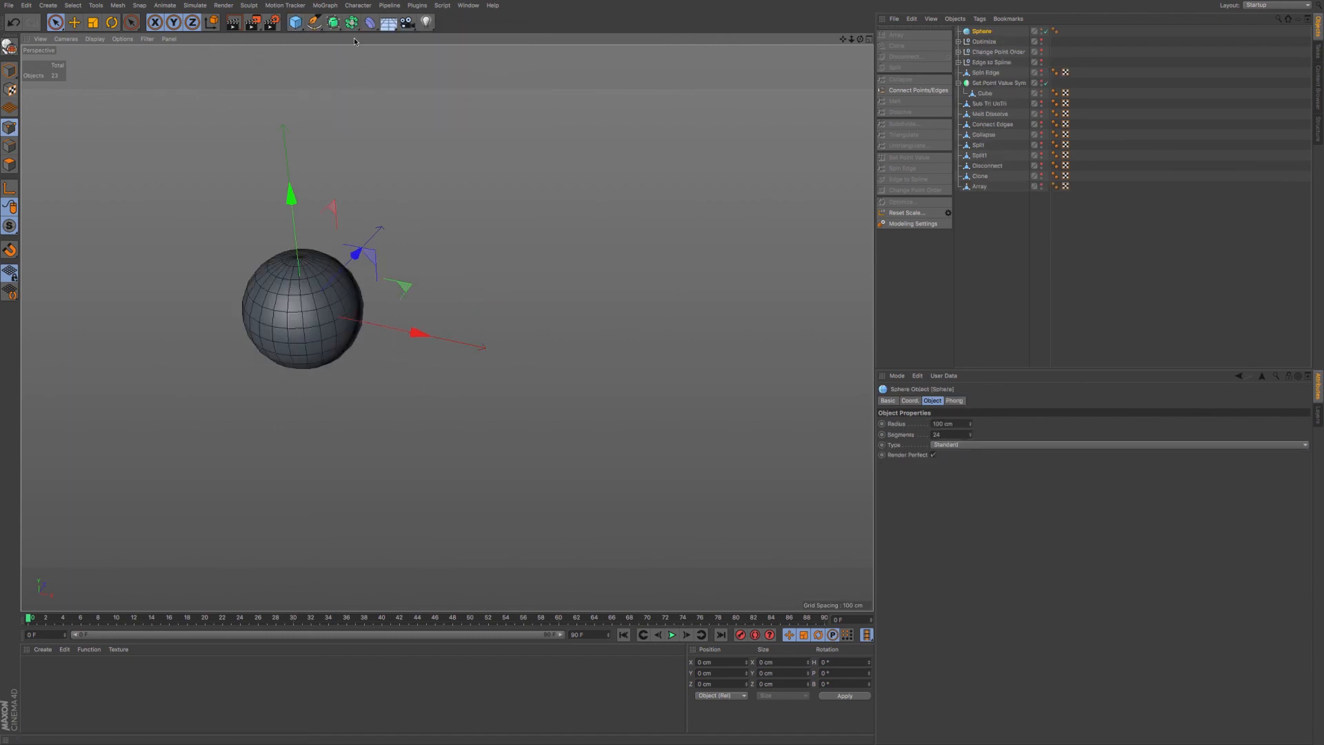
{"action": "left_click", "coordinate": [298, 27]}
{"action": "left_click_drag", "start_coordinate": [418, 334], "coordinate": [604, 354]}
{"action": "left_click_drag", "start_coordinate": [482, 228], "coordinate": [513, 107]}
{"action": "left_click_drag", "start_coordinate": [607, 243], "coordinate": [644, 249]}
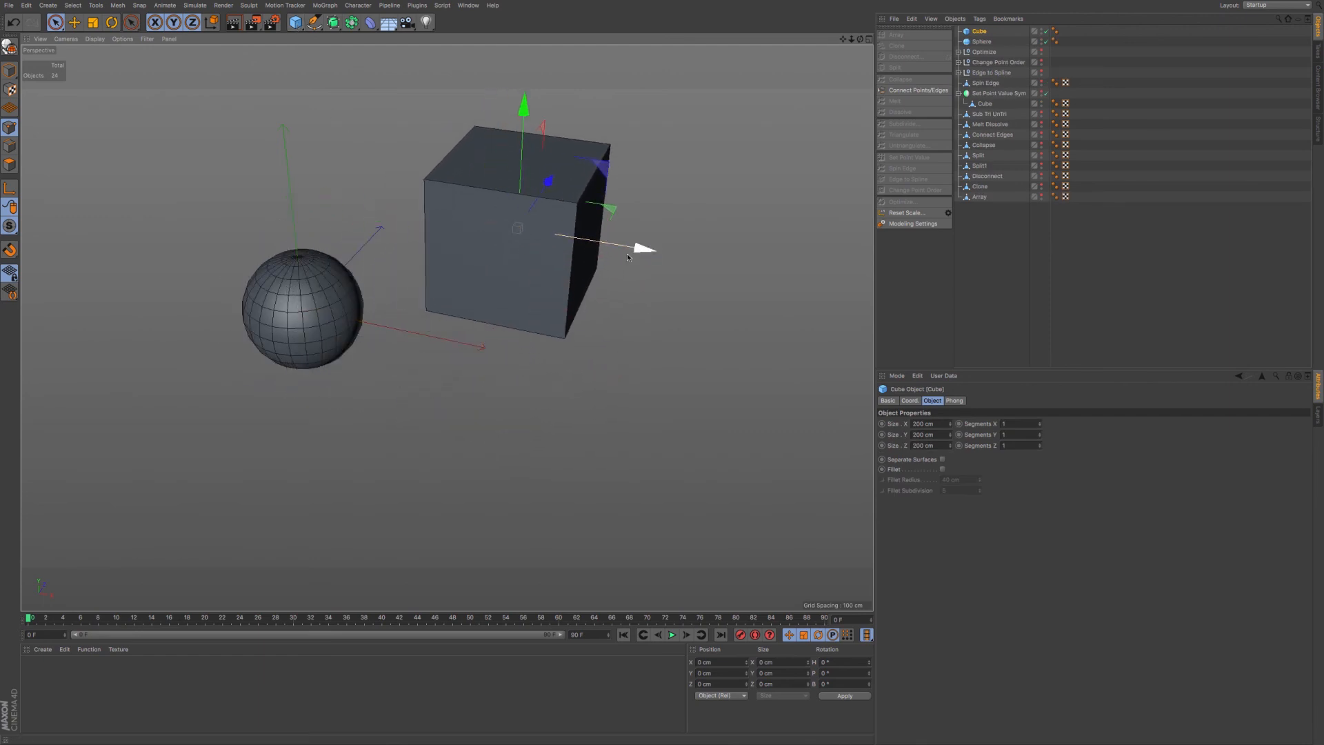
Make the new Sphere and Cube editable and switch to Model mode.
{"action": "left_click_drag", "start_coordinate": [514, 260], "coordinate": [572, 349], "text": "alt"}
{"action": "left_click_drag", "start_coordinate": [999, 44], "coordinate": [969, 31]}
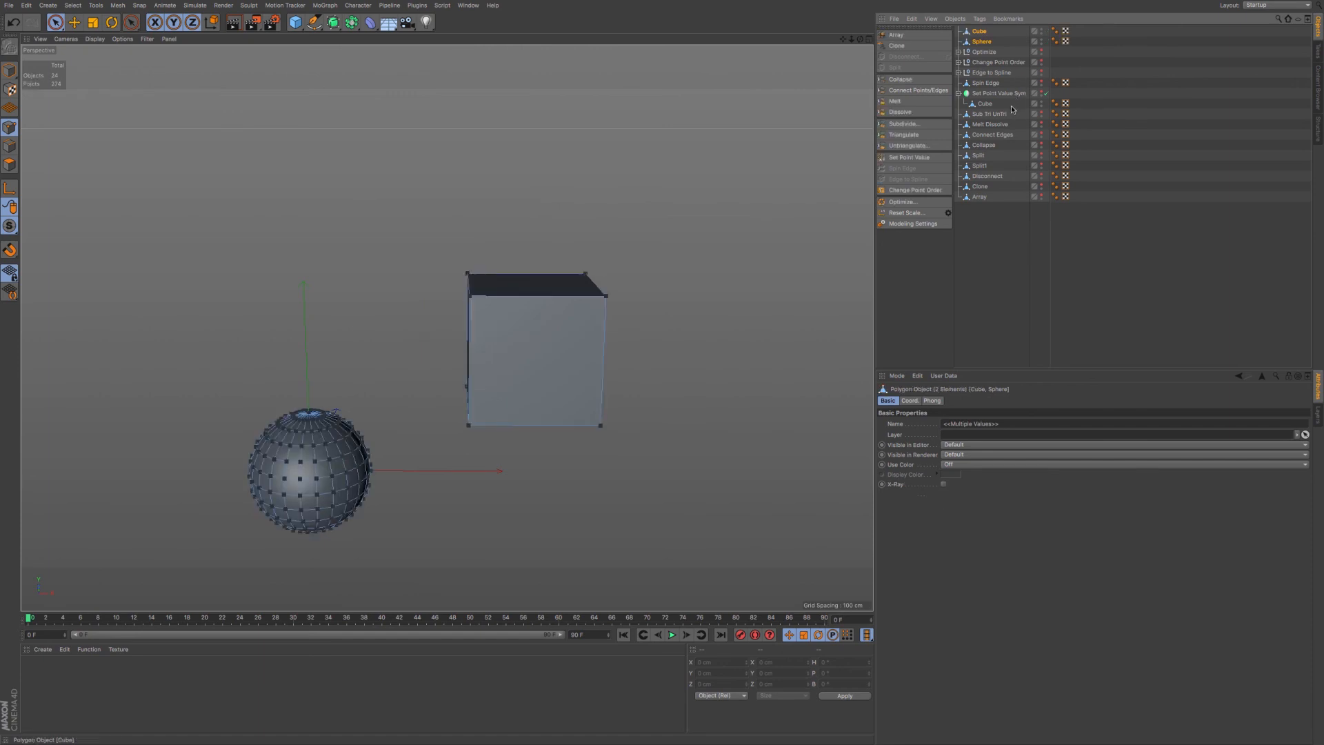
{"action": "key", "text": "c"}
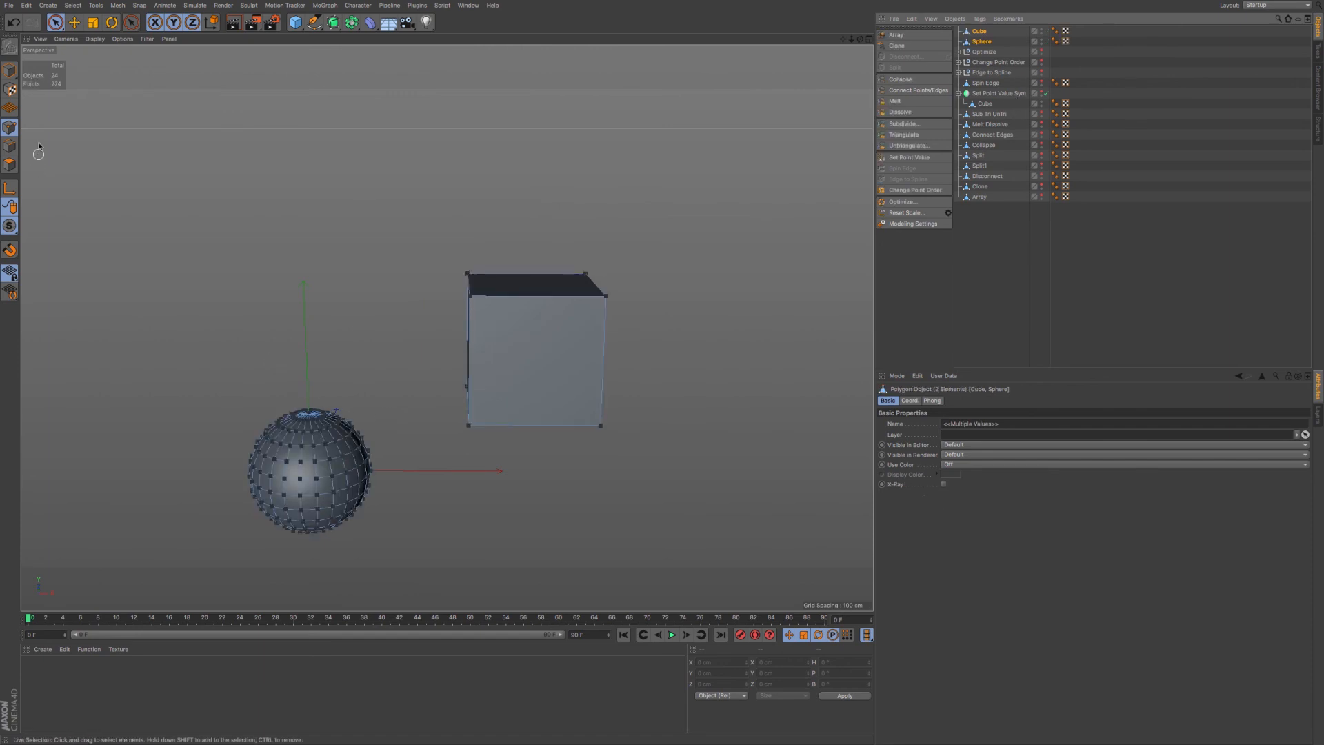
{"action": "left_click", "coordinate": [10, 69]}
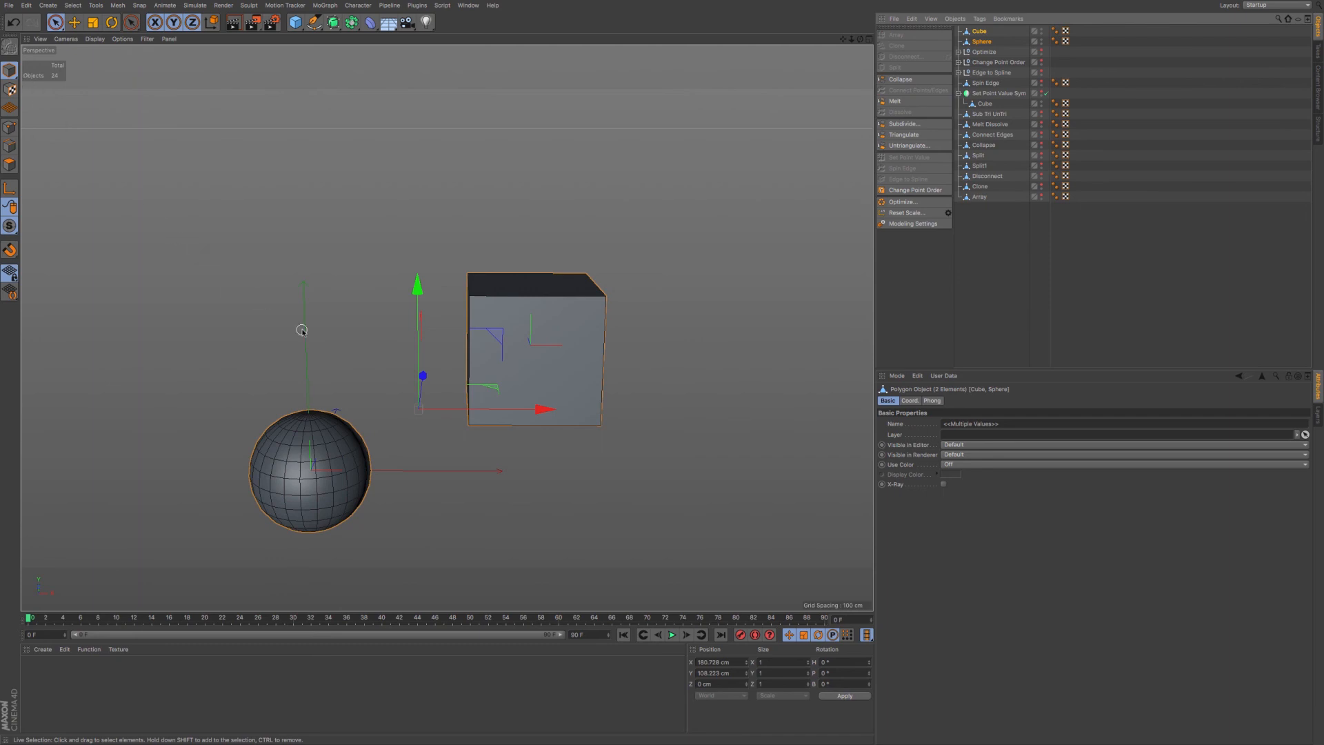
{"action": "left_click", "coordinate": [11, 70]}
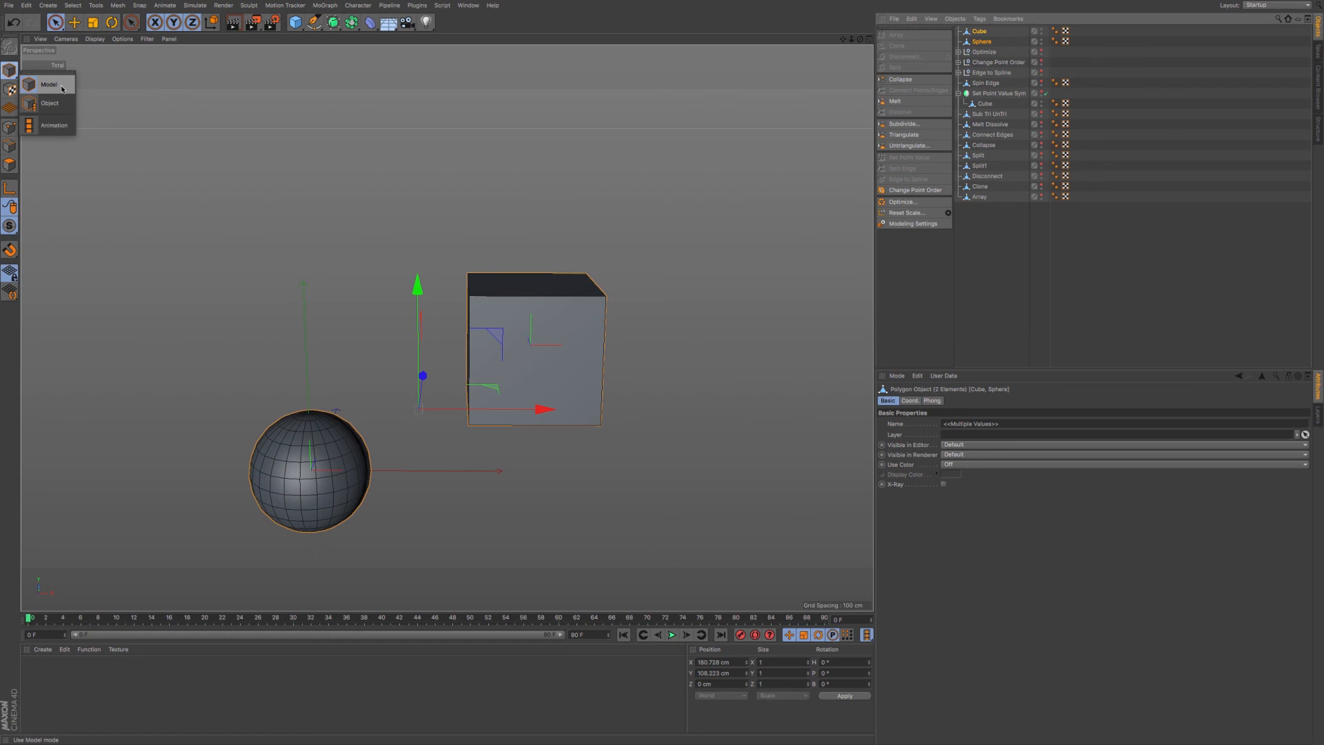
{"action": "left_click", "coordinate": [12, 71]}
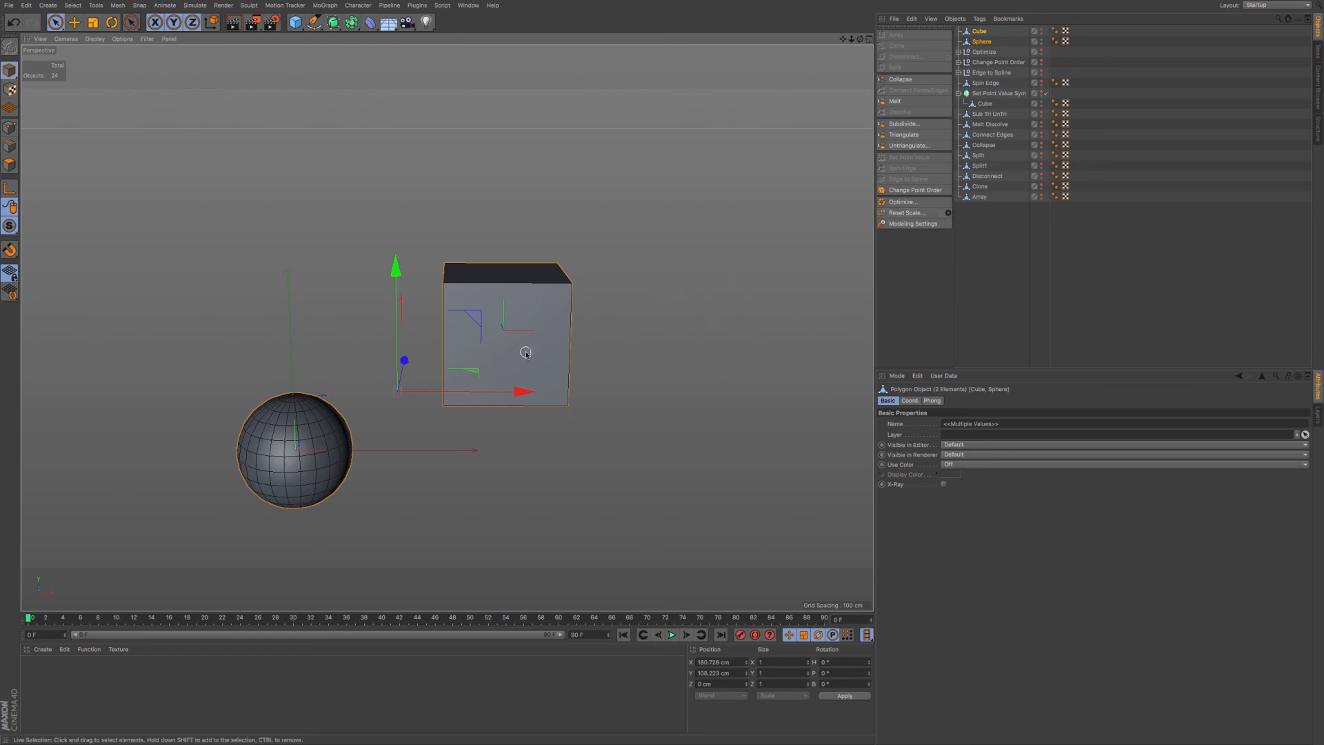
Make the new Cube a child of the Sphere.
{"action": "middle_click_drag", "start_coordinate": [535, 360], "coordinate": [560, 366], "text": "alt"}
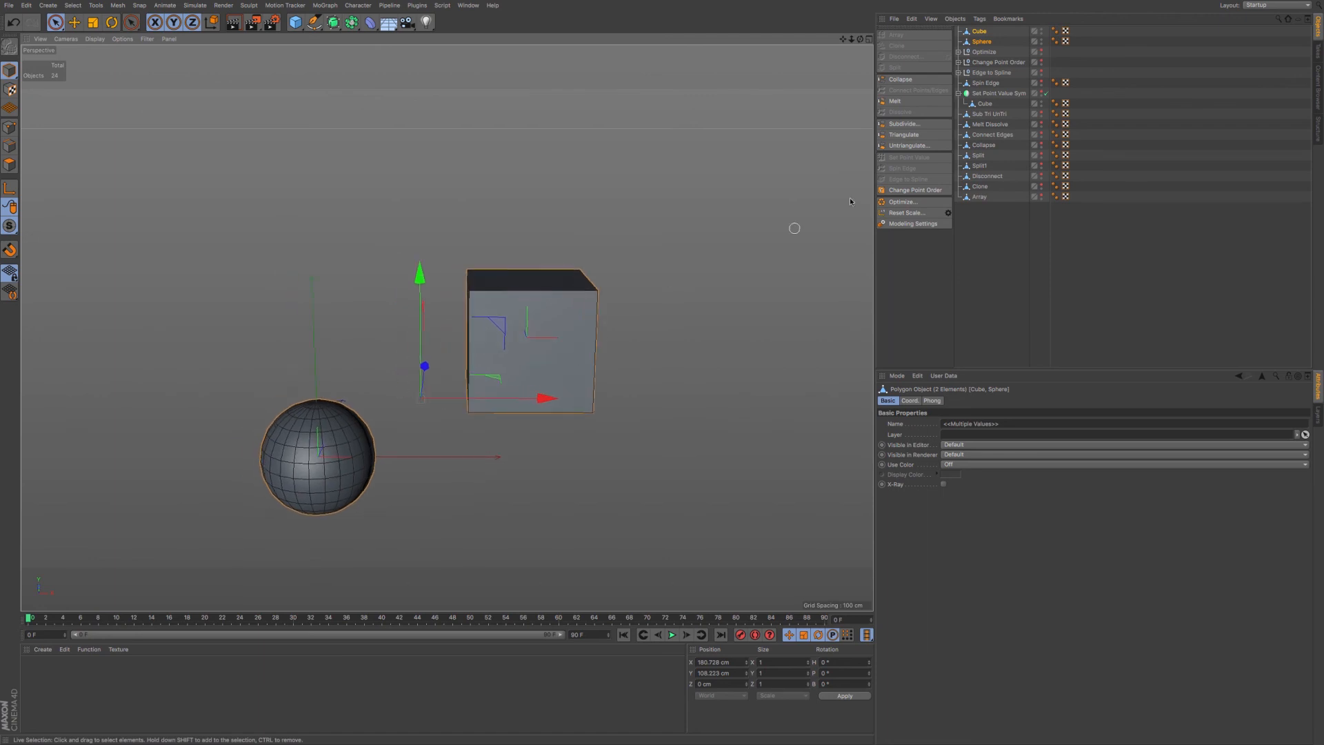
{"action": "left_click", "coordinate": [984, 41]}
{"action": "left_click_drag", "start_coordinate": [979, 32], "coordinate": [985, 44]}
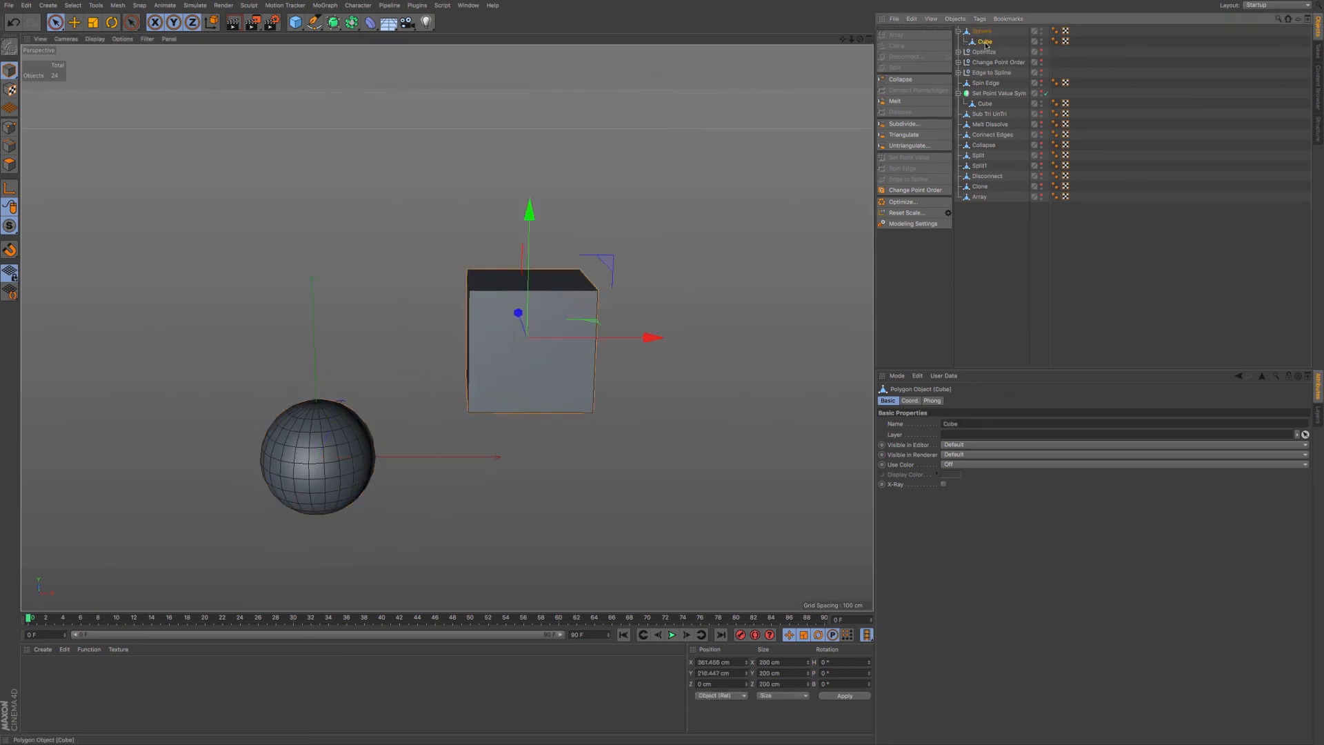
Switch to Object mode and set the Sphere's X scale to 2.
{"action": "left_click", "coordinate": [986, 33]}
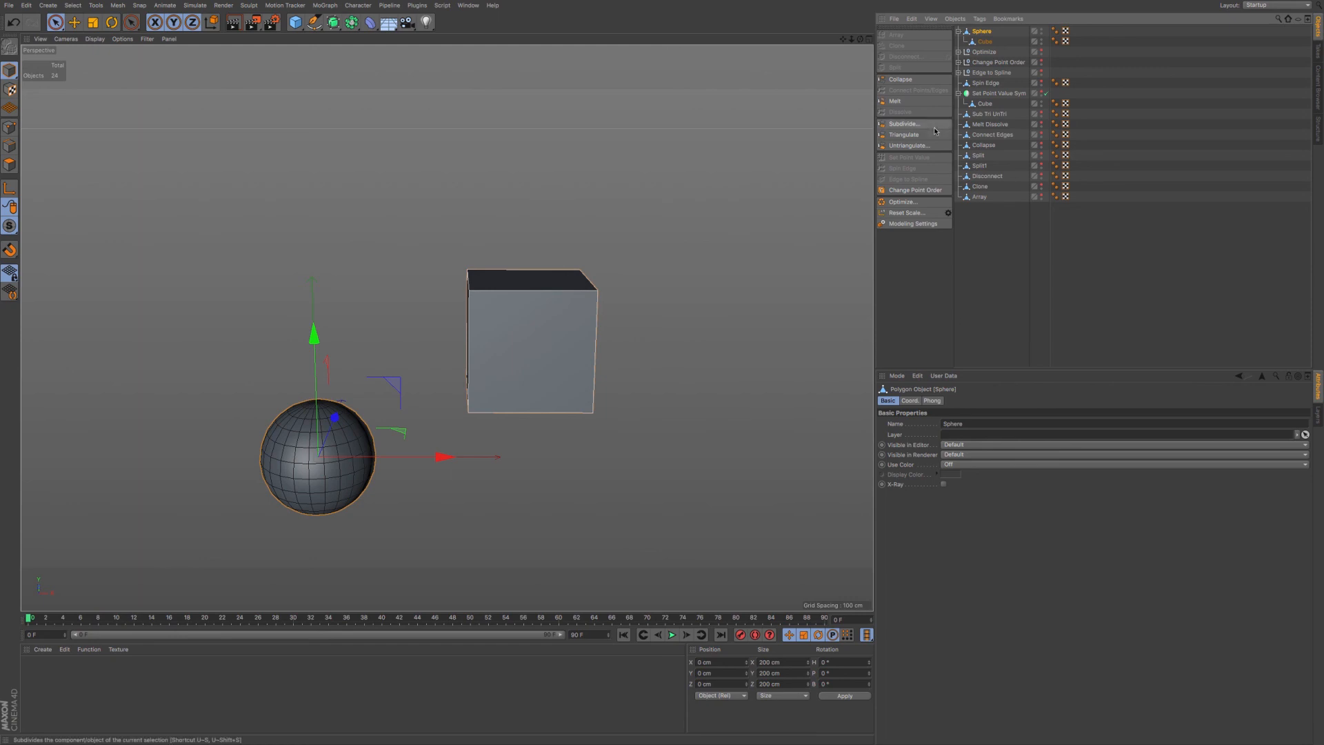
{"action": "left_click", "coordinate": [910, 402]}
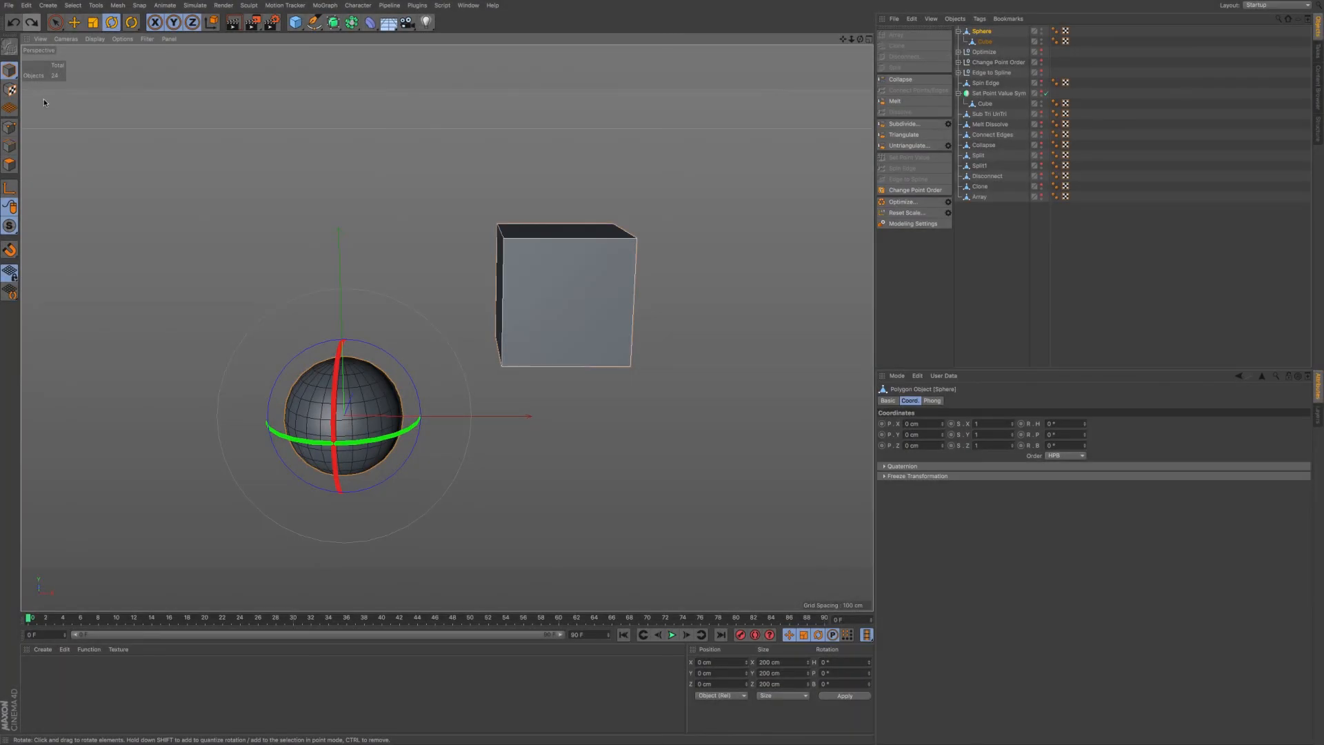
{"action": "left_click_drag", "start_coordinate": [9, 69], "coordinate": [53, 107]}
{"action": "left_click", "coordinate": [986, 33]}
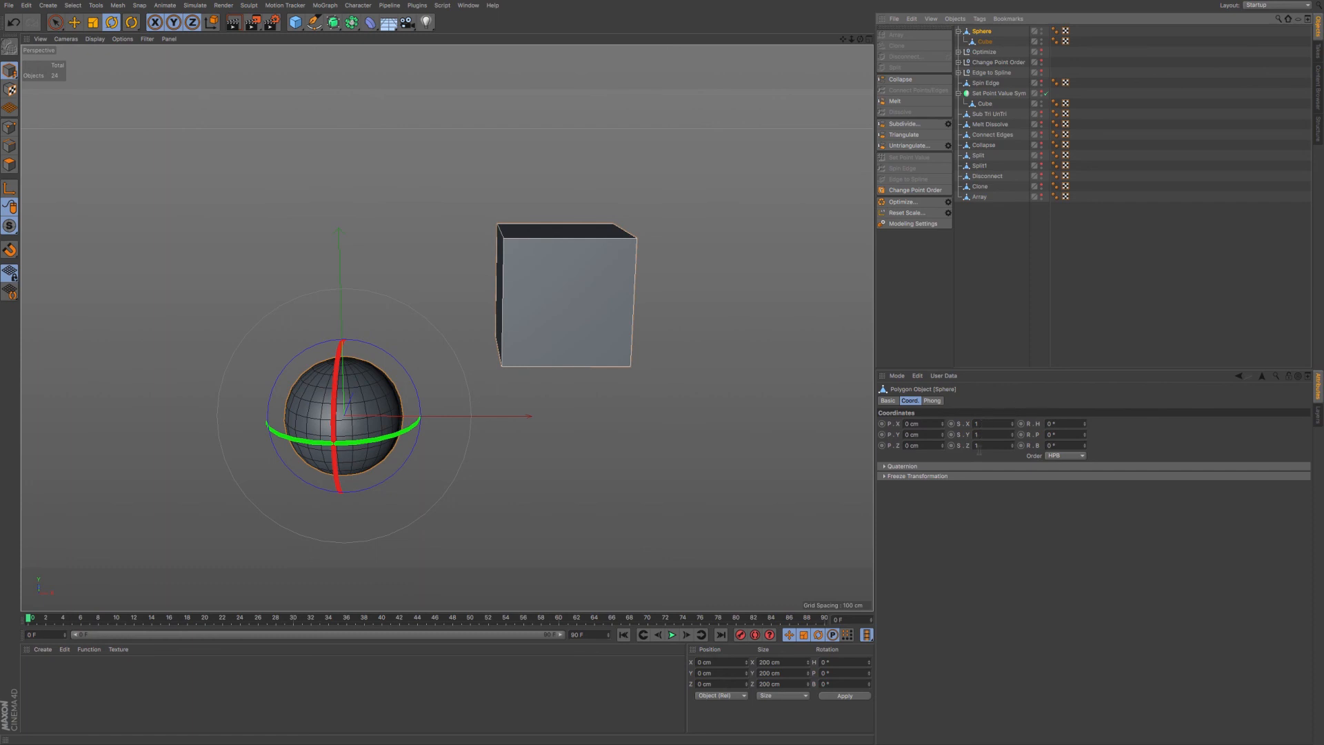
{"action": "left_click", "coordinate": [986, 423]}
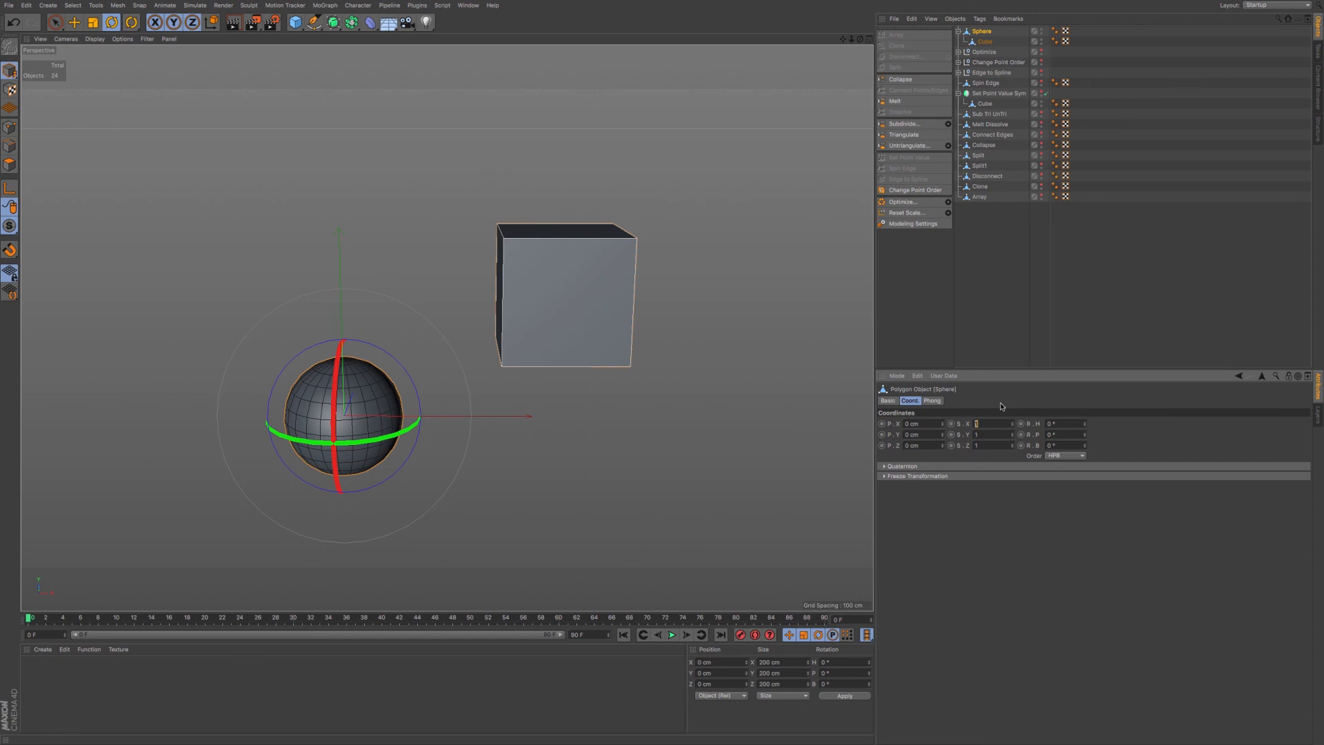
{"action": "type", "text": "2"}
{"action": "key", "text": "Return"}
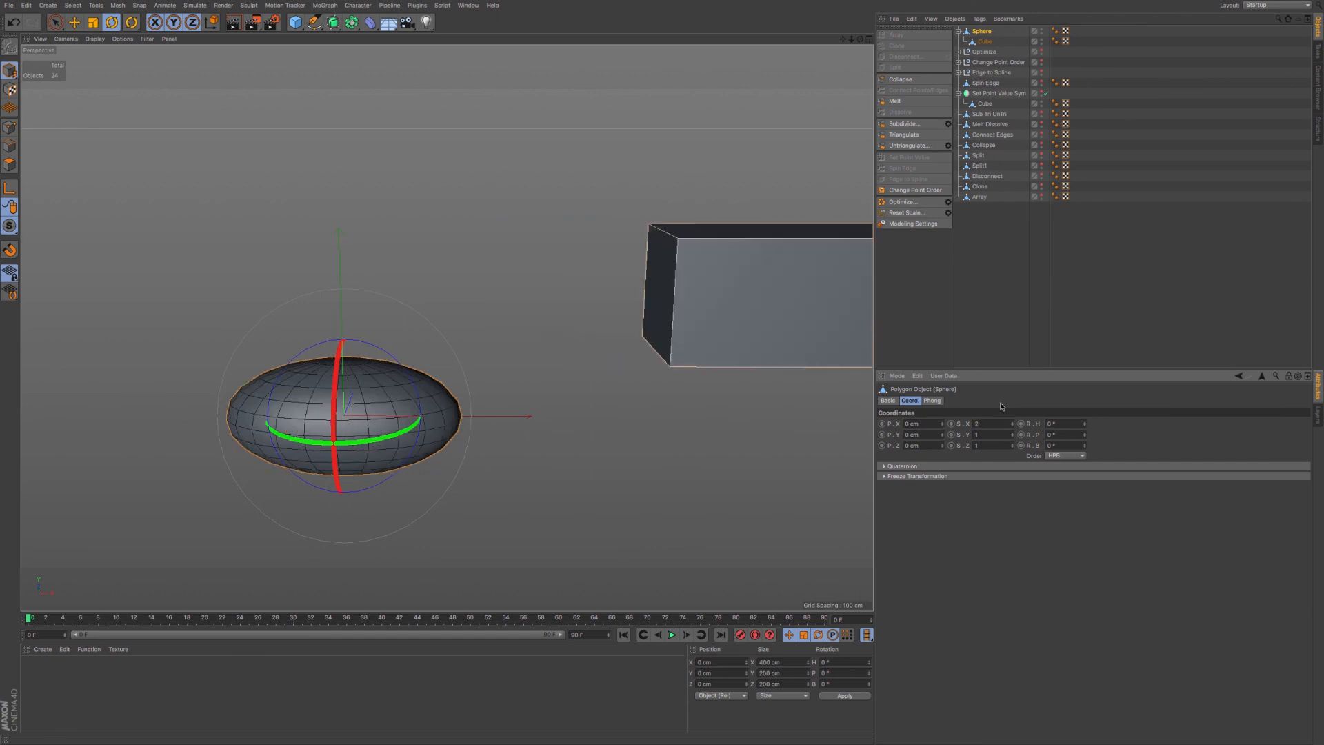
Select the Sphere's child Cube and lock the X and Y axes so only Z stays active.
{"action": "left_click", "coordinate": [912, 434]}
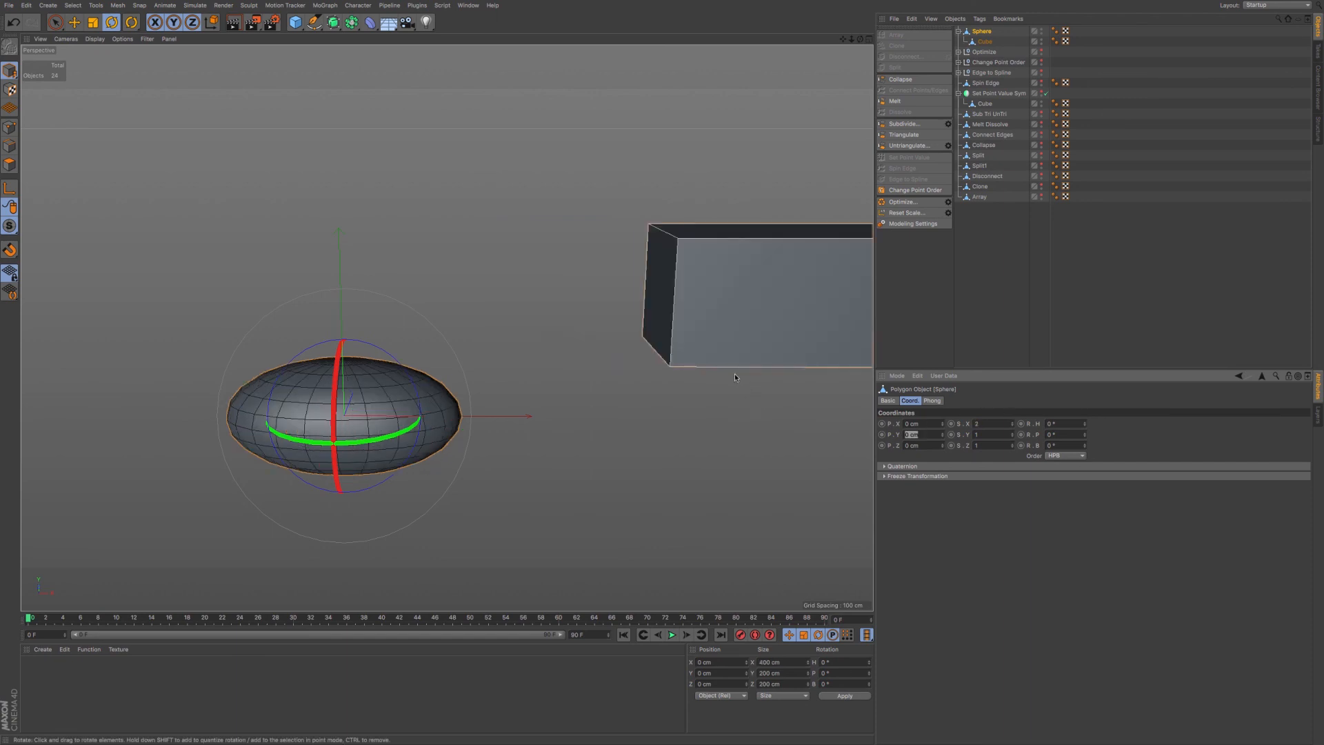
{"action": "scroll", "coordinate": [734, 376], "scroll_direction": "down", "scroll_amount": 2}
{"action": "middle_click_drag", "start_coordinate": [738, 344], "coordinate": [622, 346], "text": "alt"}
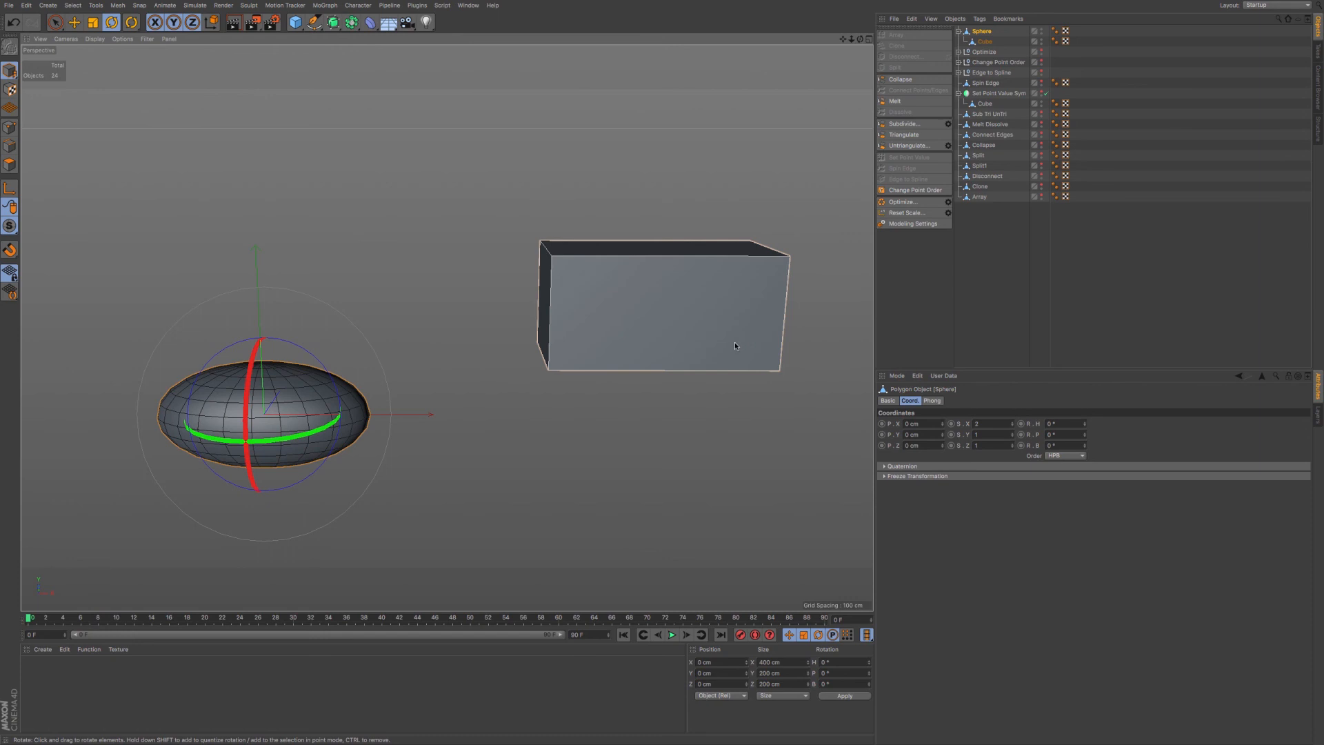
{"action": "left_click", "coordinate": [985, 43]}
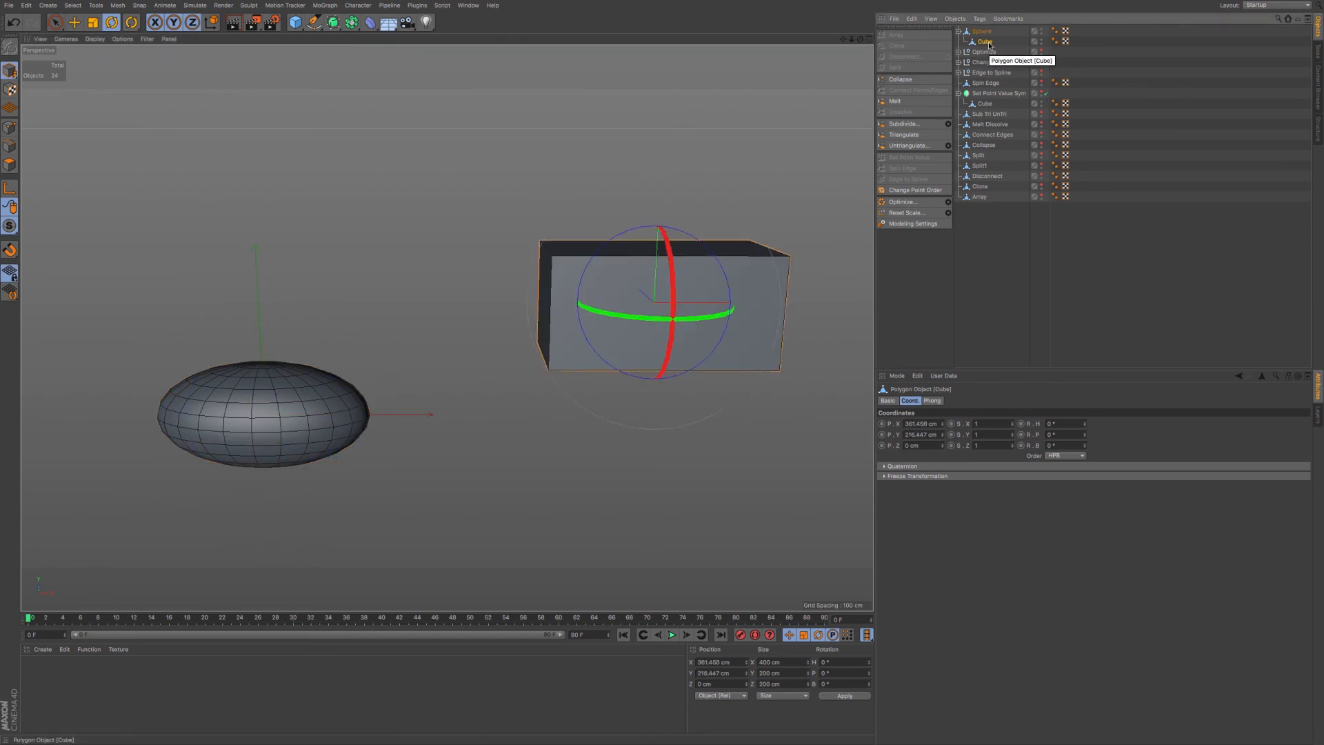
{"action": "left_click", "coordinate": [155, 22]}
{"action": "left_click", "coordinate": [173, 23]}
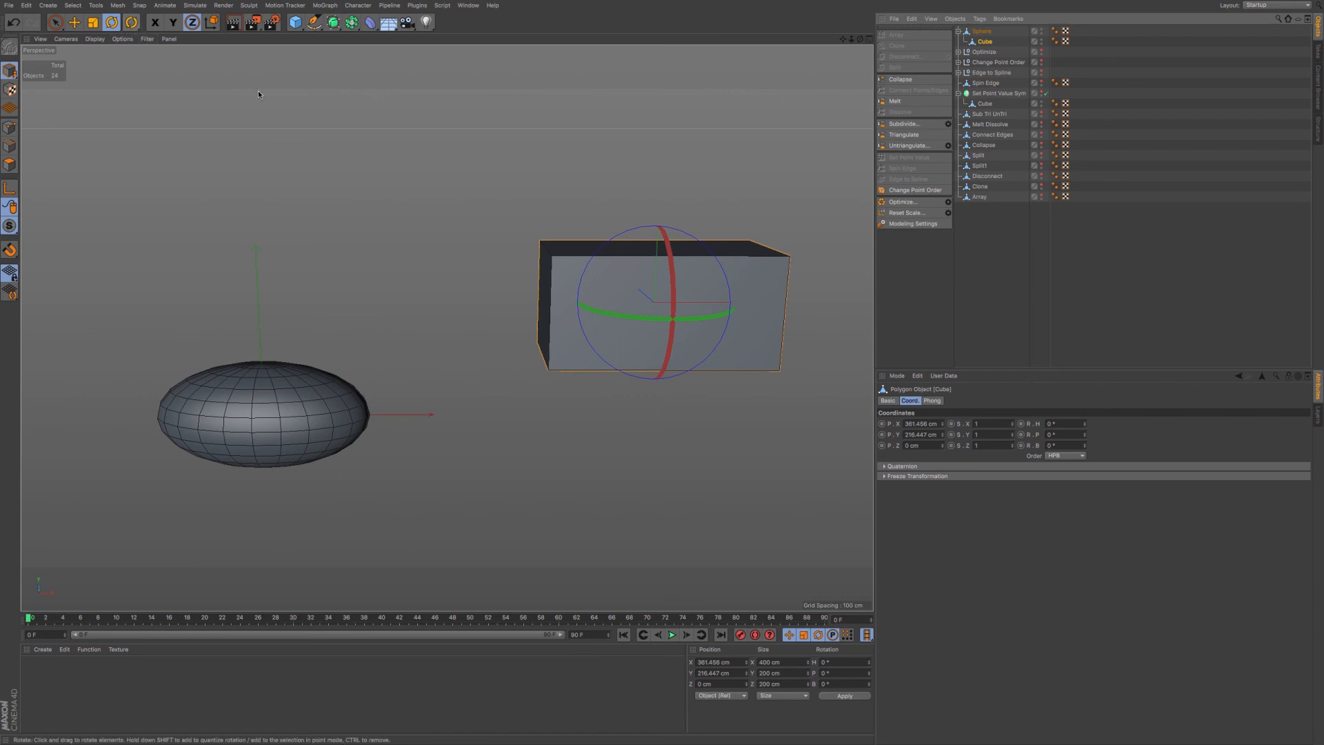
Try rotating the child Cube to a bank angle of about -24.4° and undo the rotation.
{"action": "left_click_drag", "start_coordinate": [561, 178], "coordinate": [536, 221]}
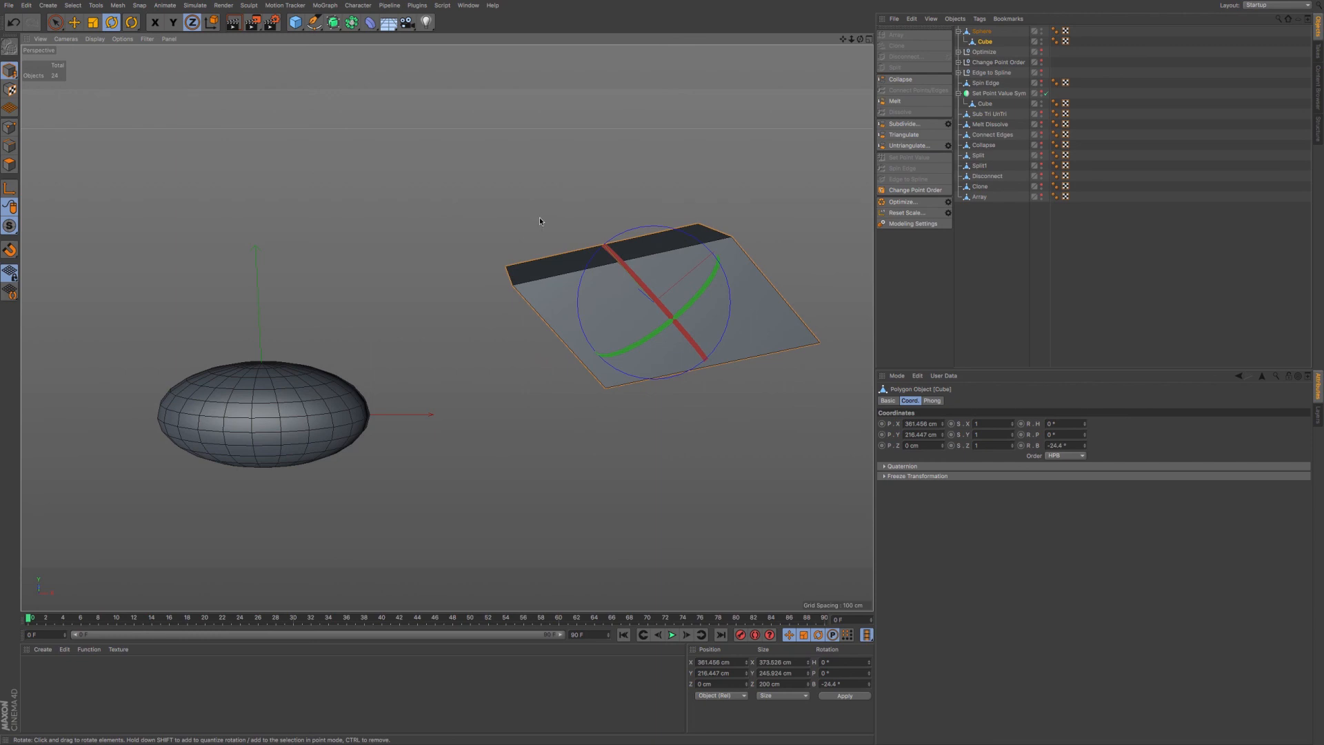
{"action": "key", "text": "ctrl+z"}
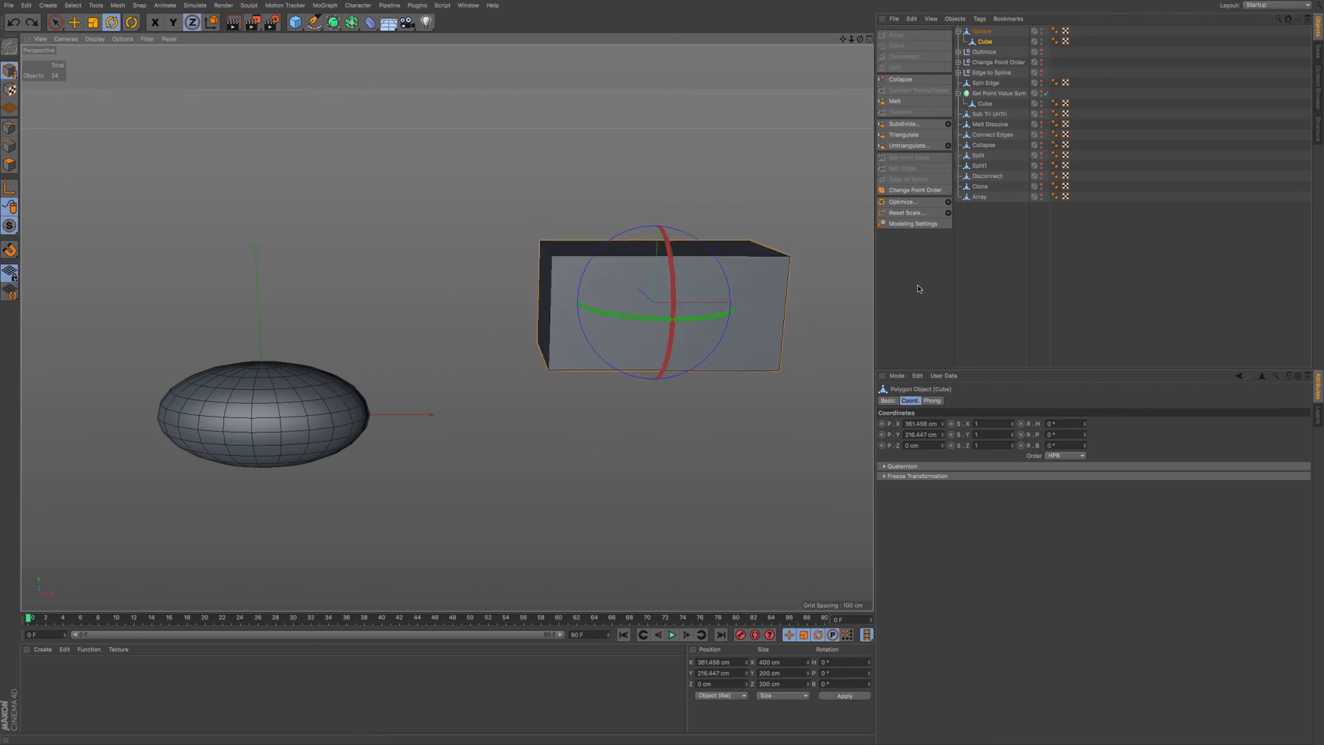
Run Reset Scale on the Sphere with Compensate Points and Reset Child Objects enabled.
{"action": "left_click", "coordinate": [986, 31]}
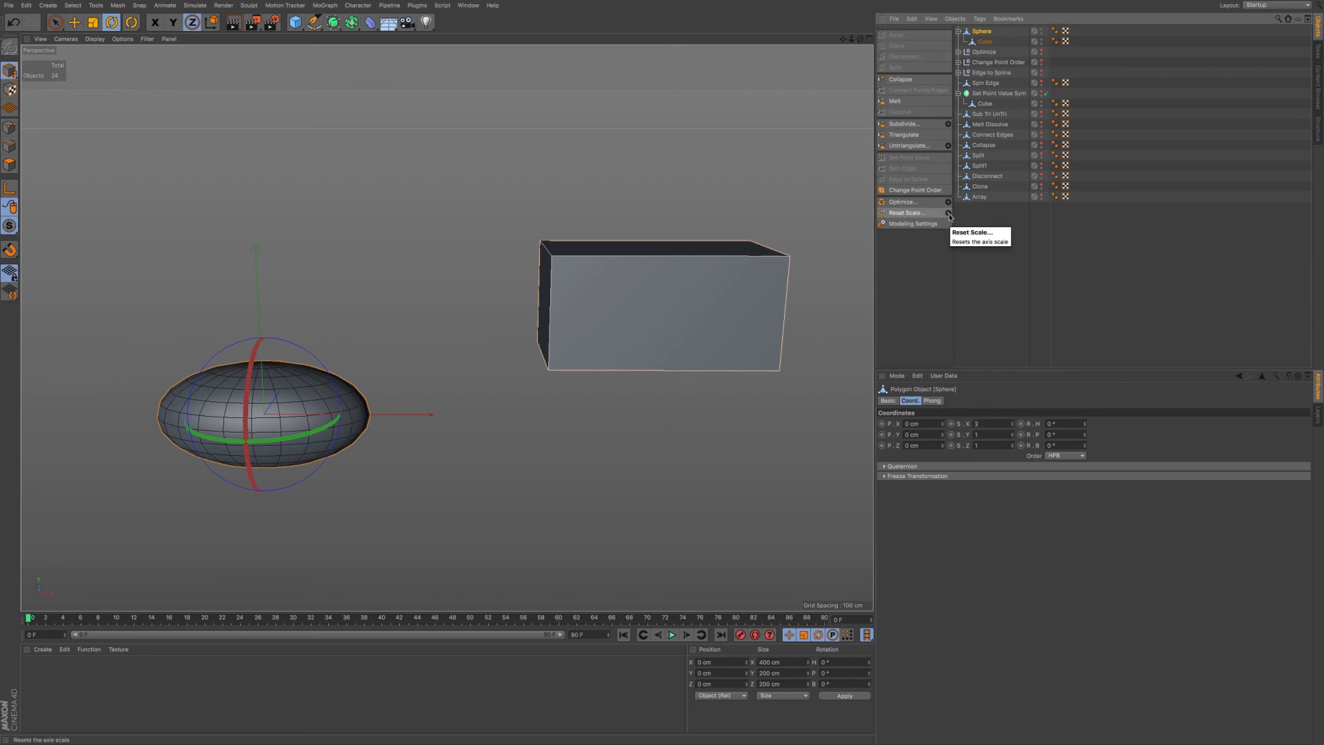
{"action": "left_click", "coordinate": [950, 215]}
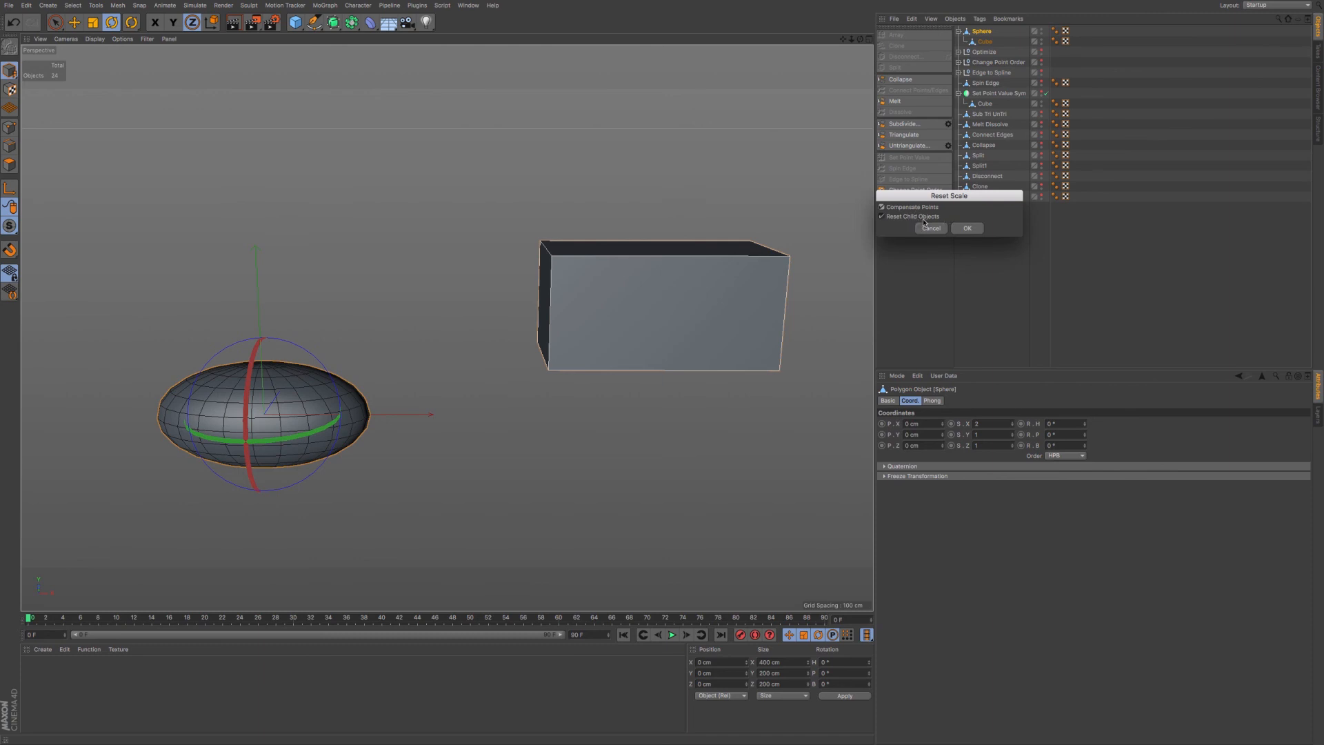
{"action": "left_click", "coordinate": [962, 228]}
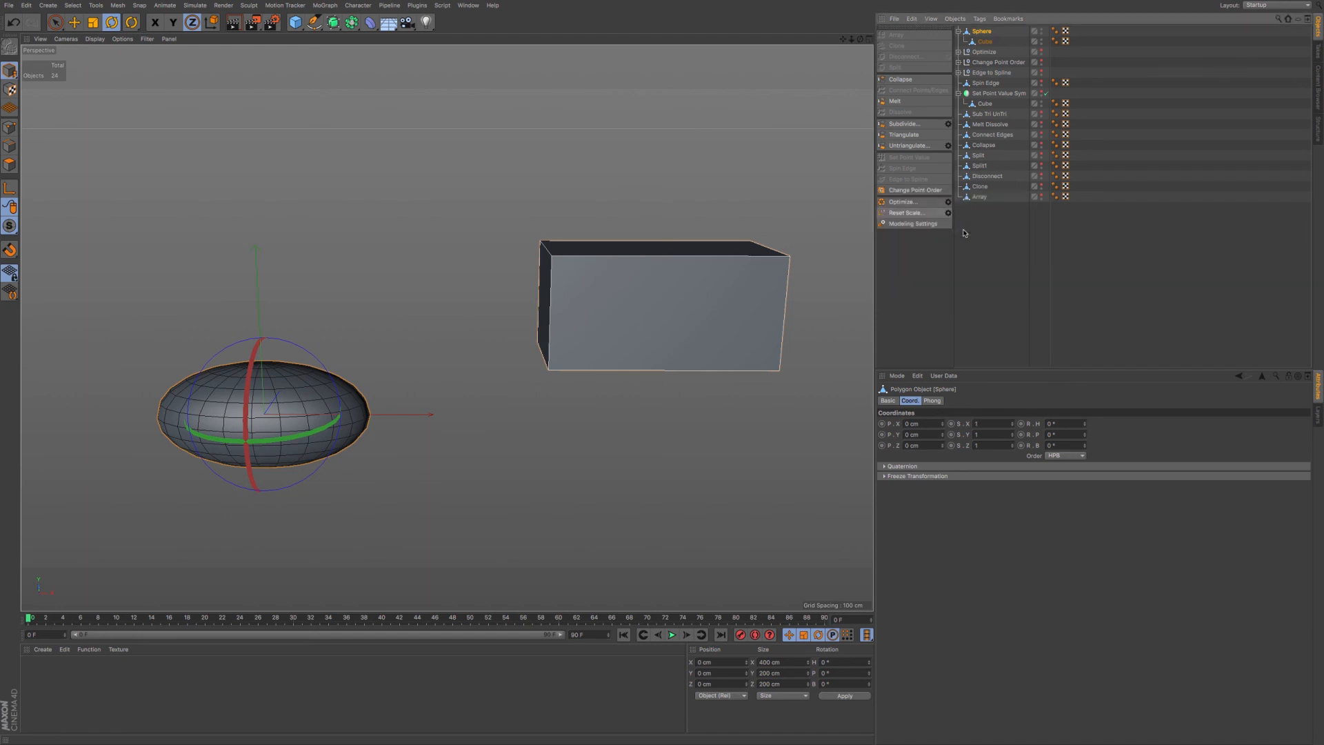
Switch to Model mode and rotate the child Cube to a bank angle of about -14.8°.
{"action": "left_click", "coordinate": [985, 42]}
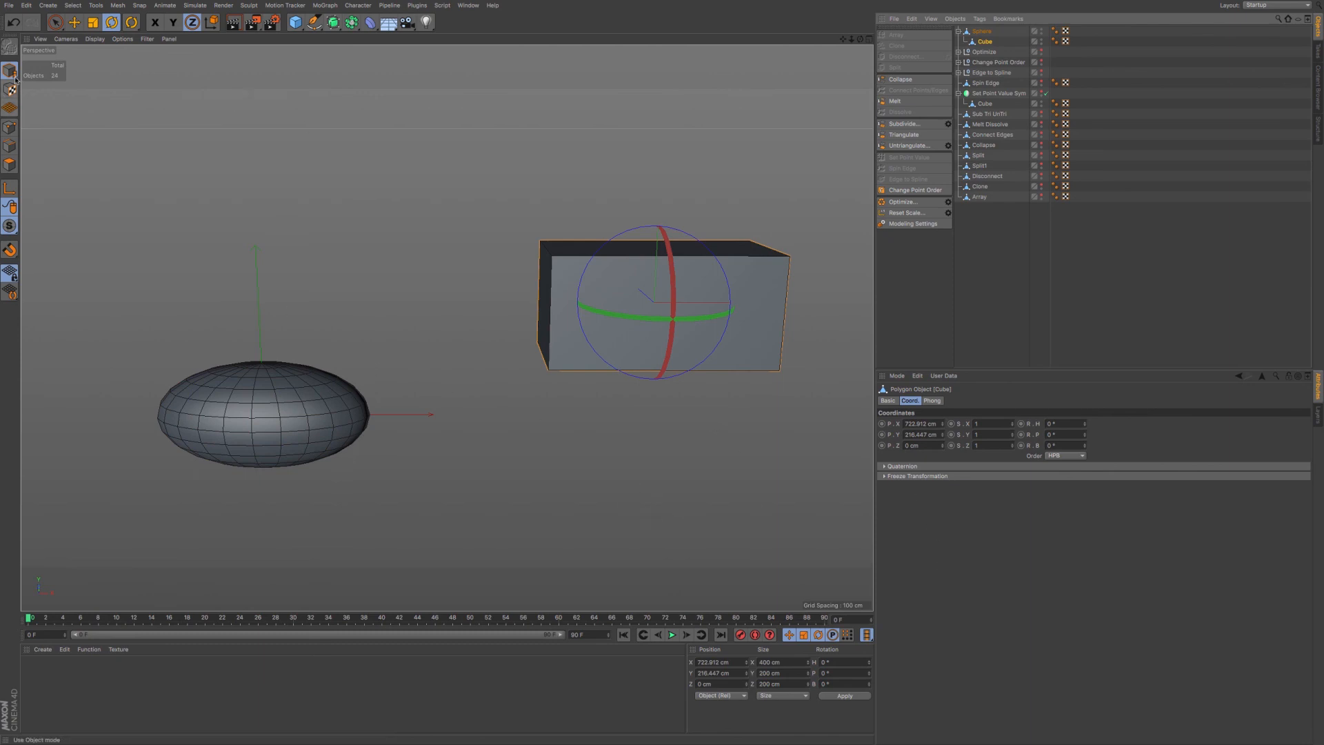
{"action": "left_click_drag", "start_coordinate": [9, 70], "coordinate": [29, 84]}
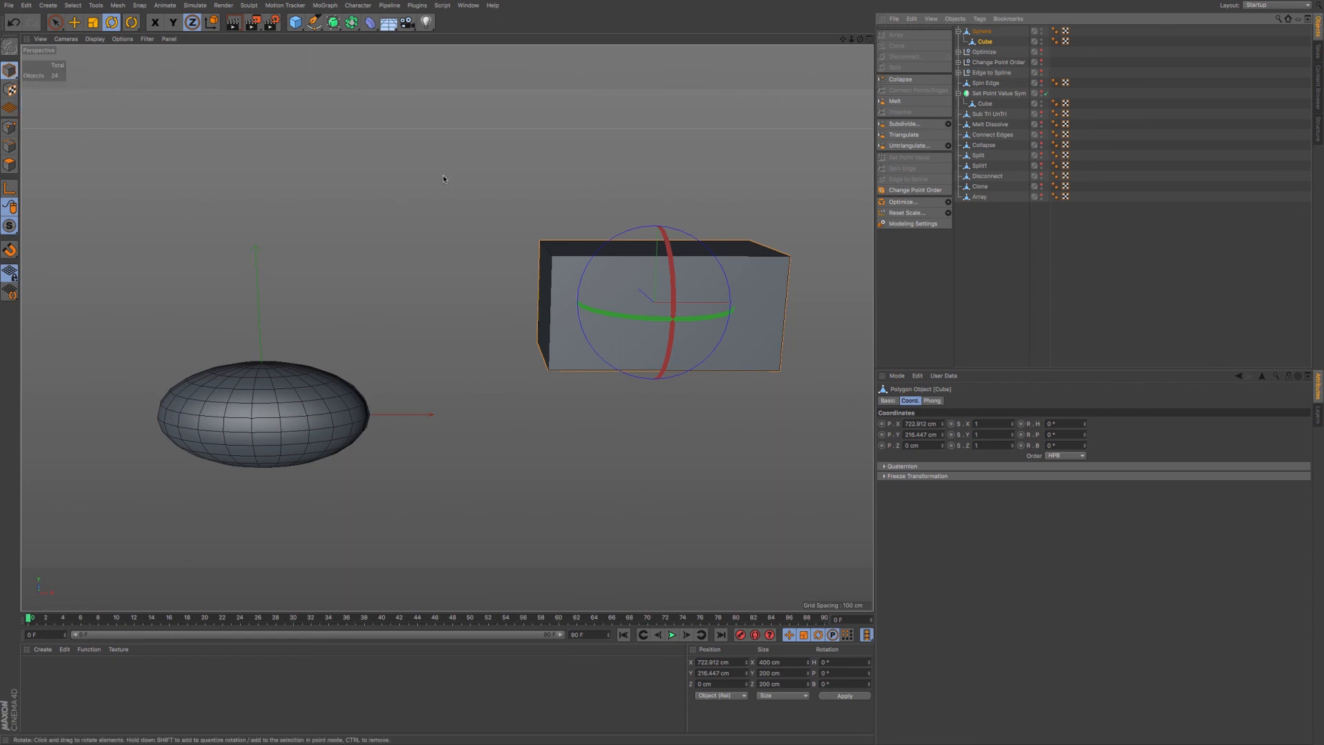
{"action": "left_click_drag", "start_coordinate": [504, 200], "coordinate": [542, 228]}
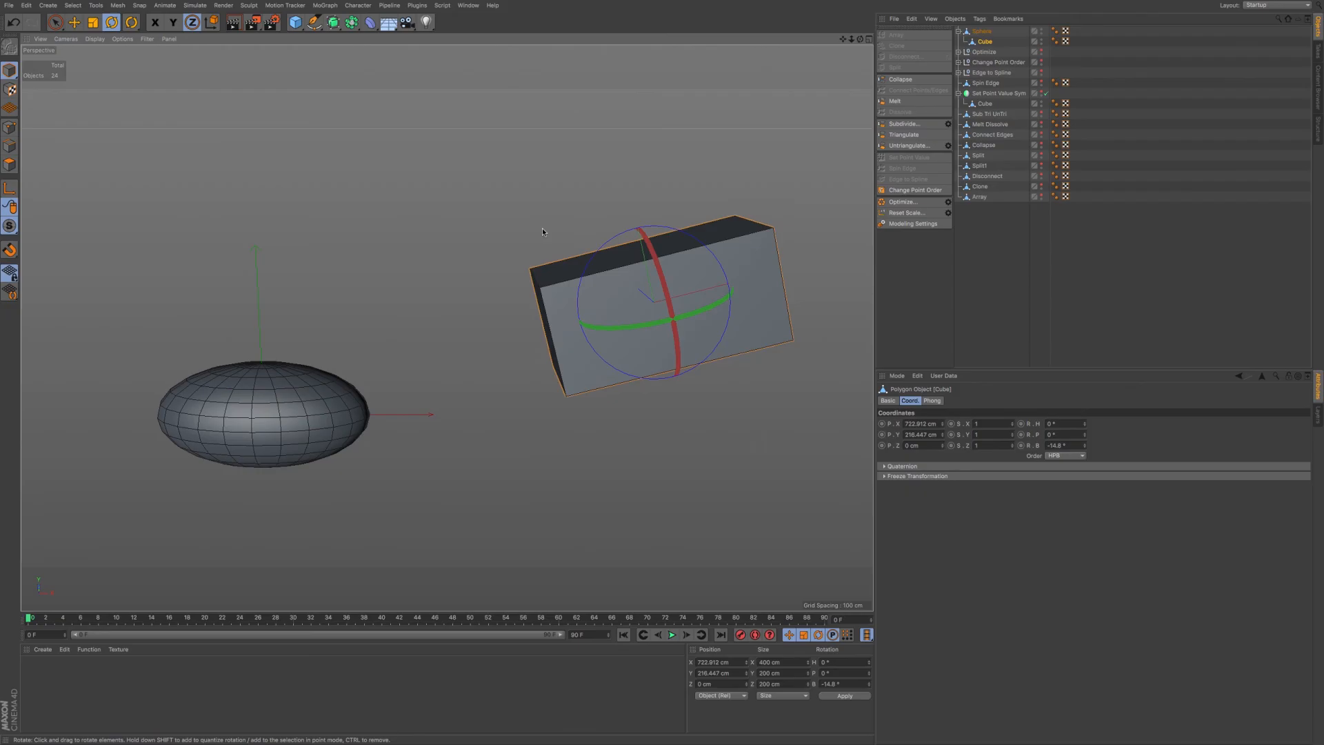